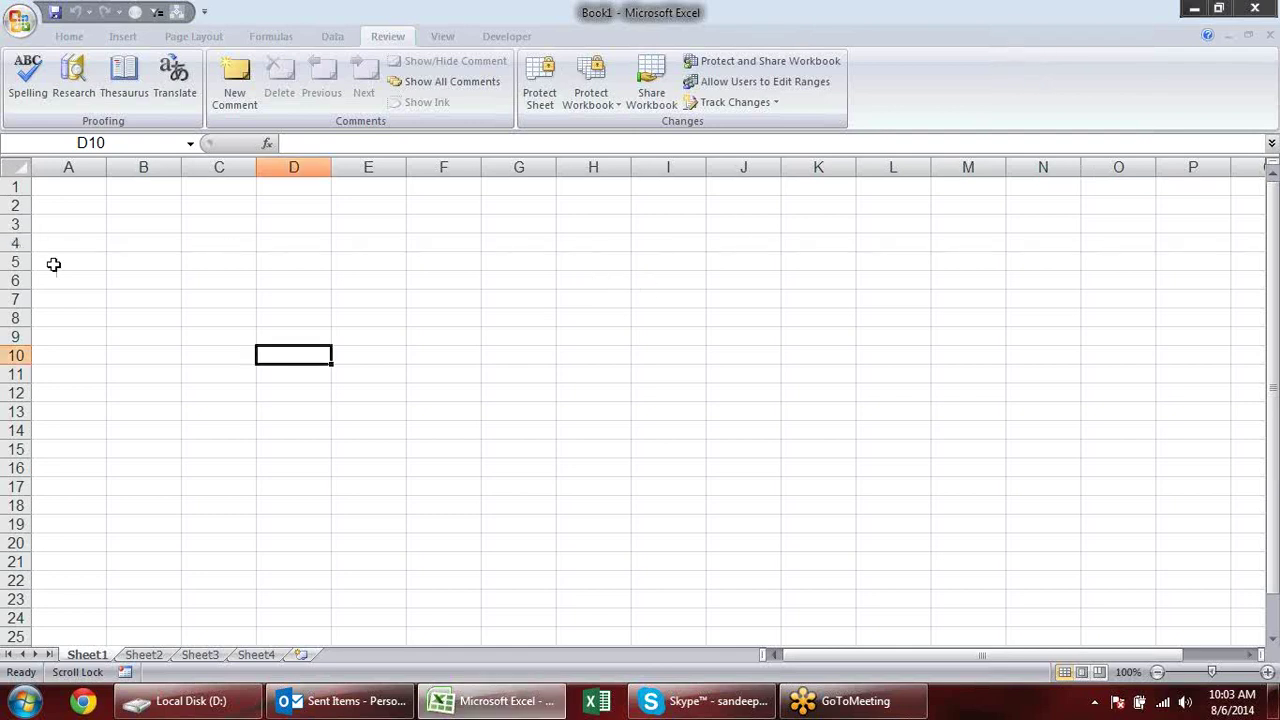
Step: Protect the sheet without a password, confirm that typing in C5 is refused, then unprotect it
double_click(143, 280)
click(254, 347)
click(134, 226)
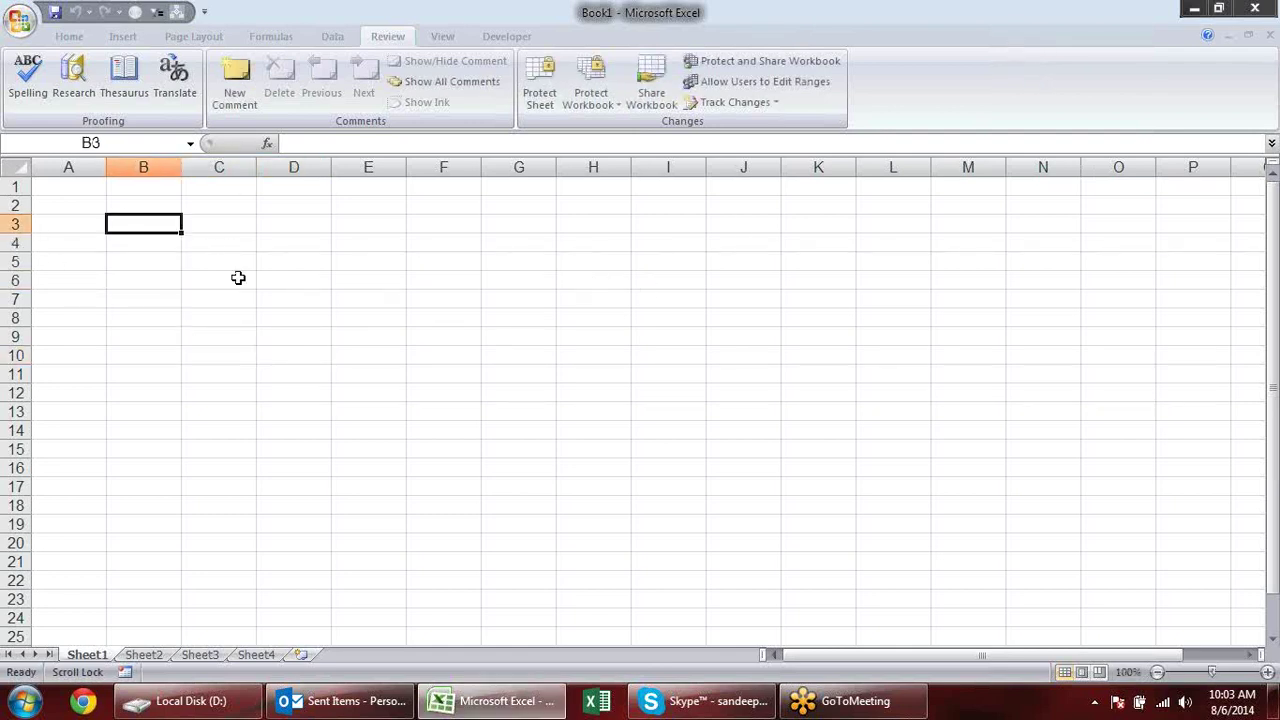
click(538, 90)
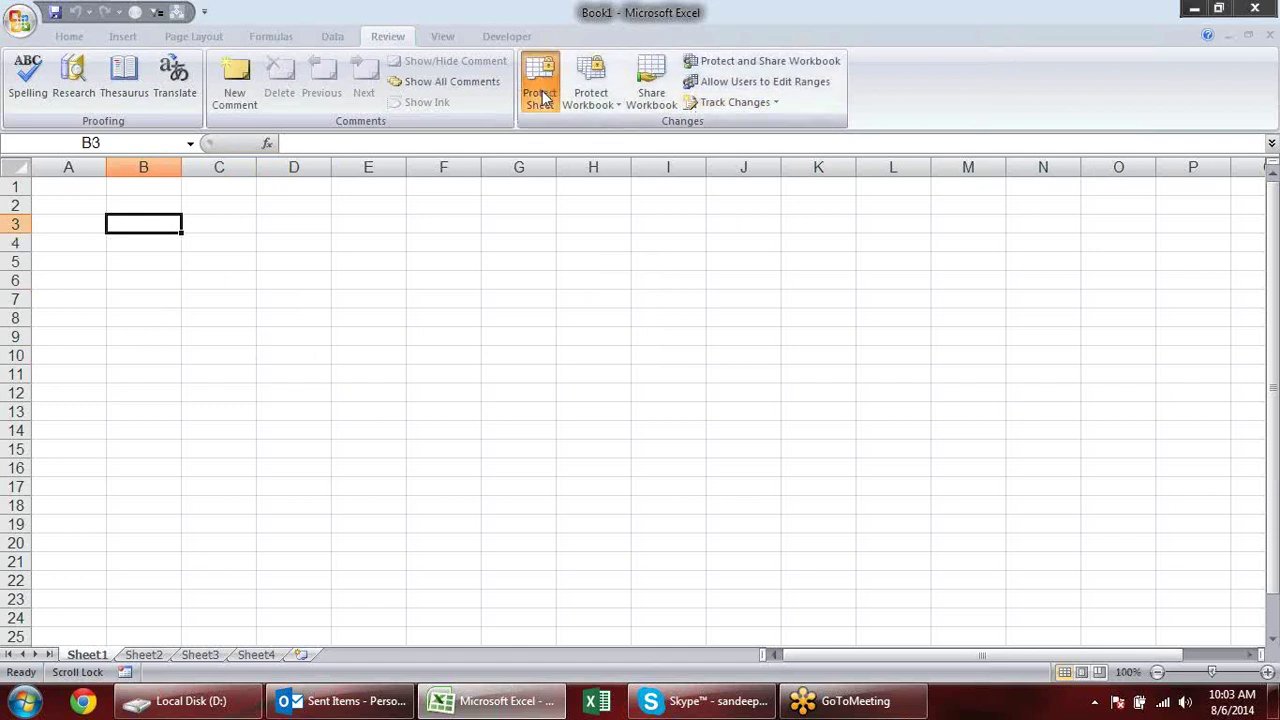
click(596, 470)
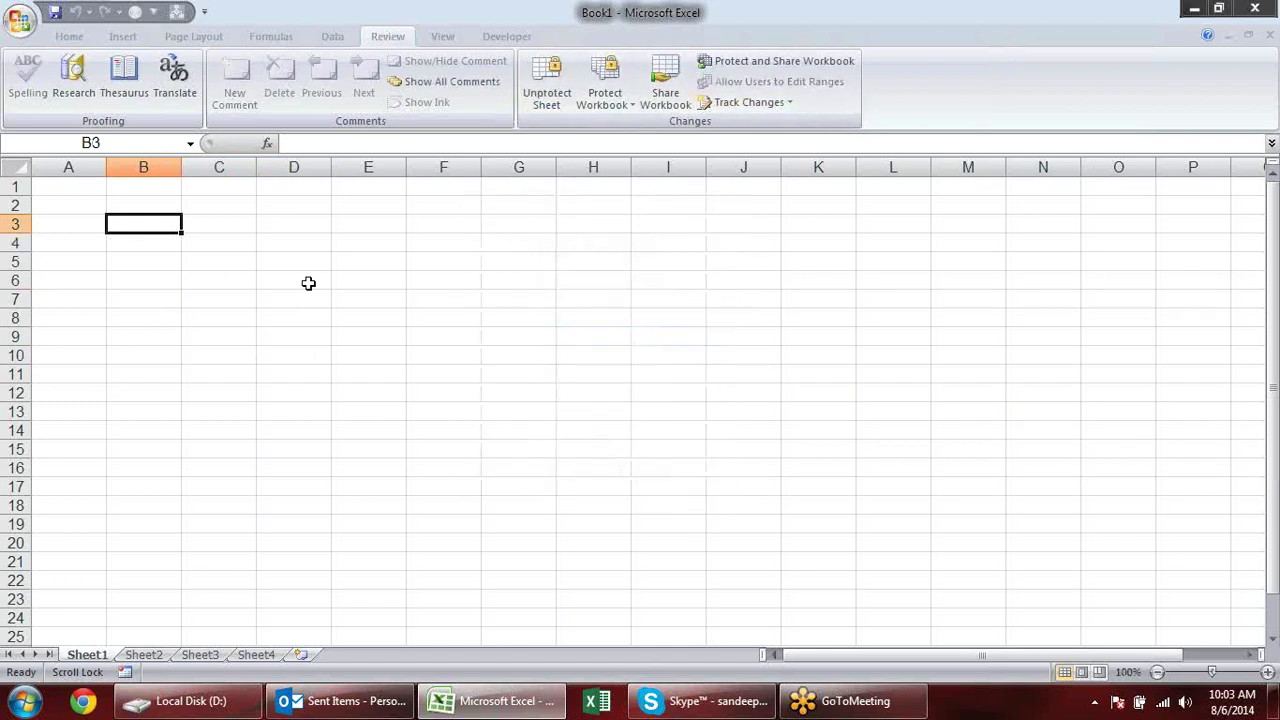
key(a)
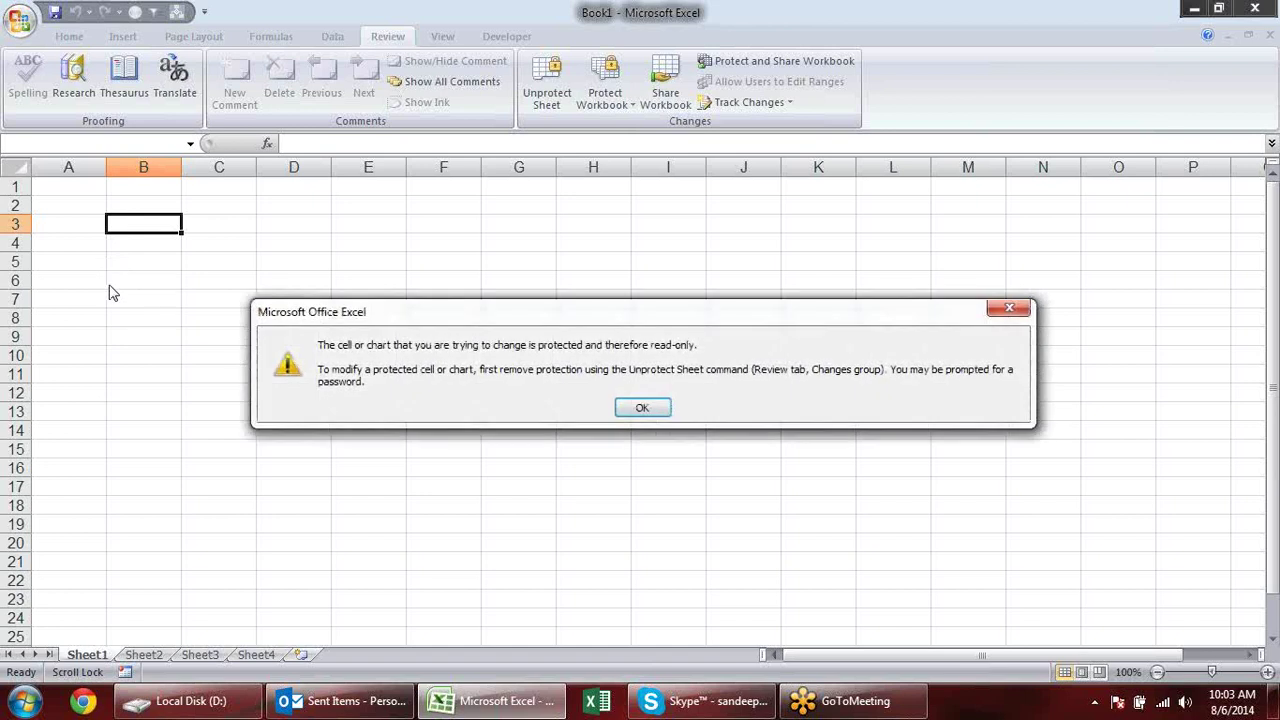
click(642, 410)
click(212, 264)
key(a)
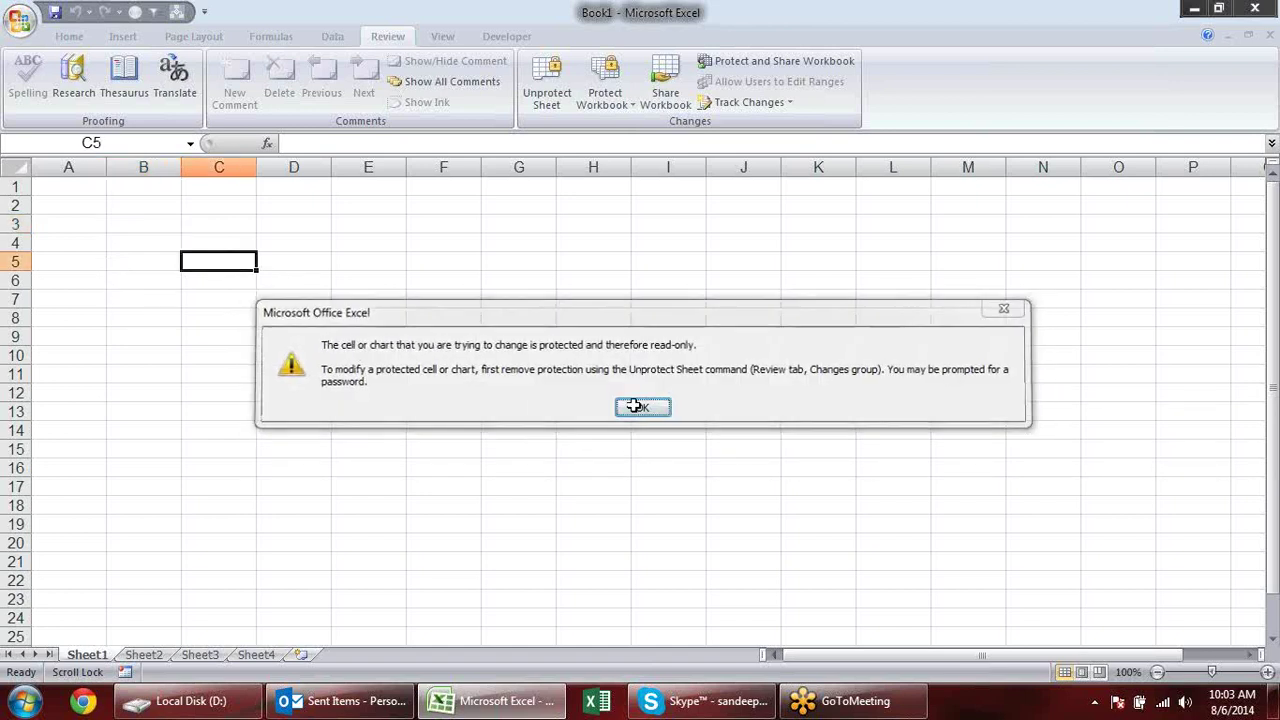
click(642, 406)
click(535, 78)
click(467, 340)
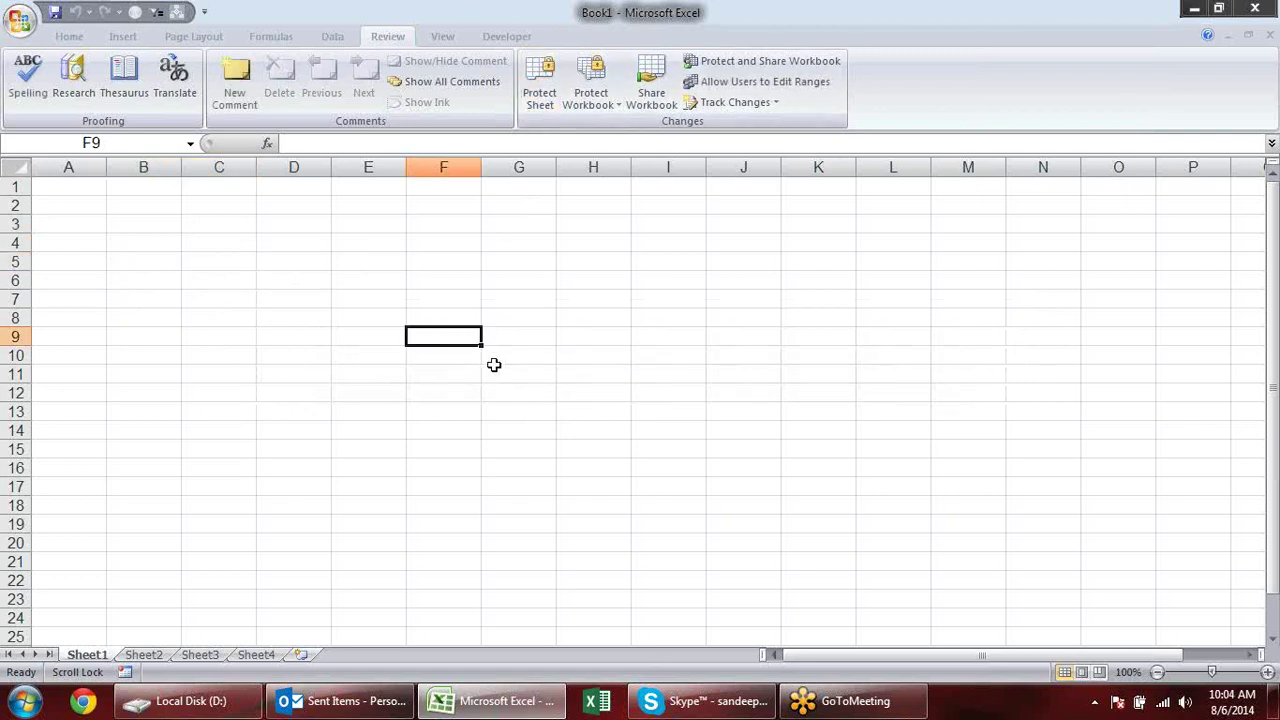
Step: Check in Format Cells that cell A2 is set to Locked on the Protection tab
click(110, 282)
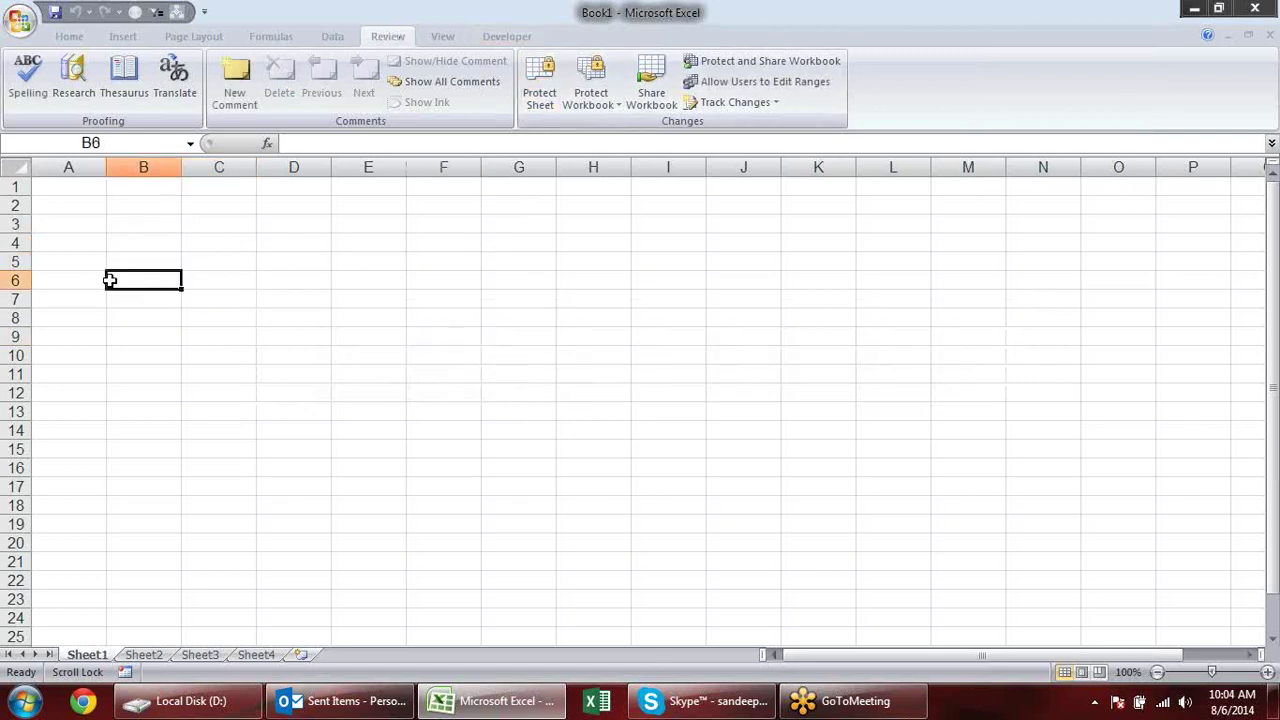
click(82, 209)
right_click(82, 209)
click(145, 413)
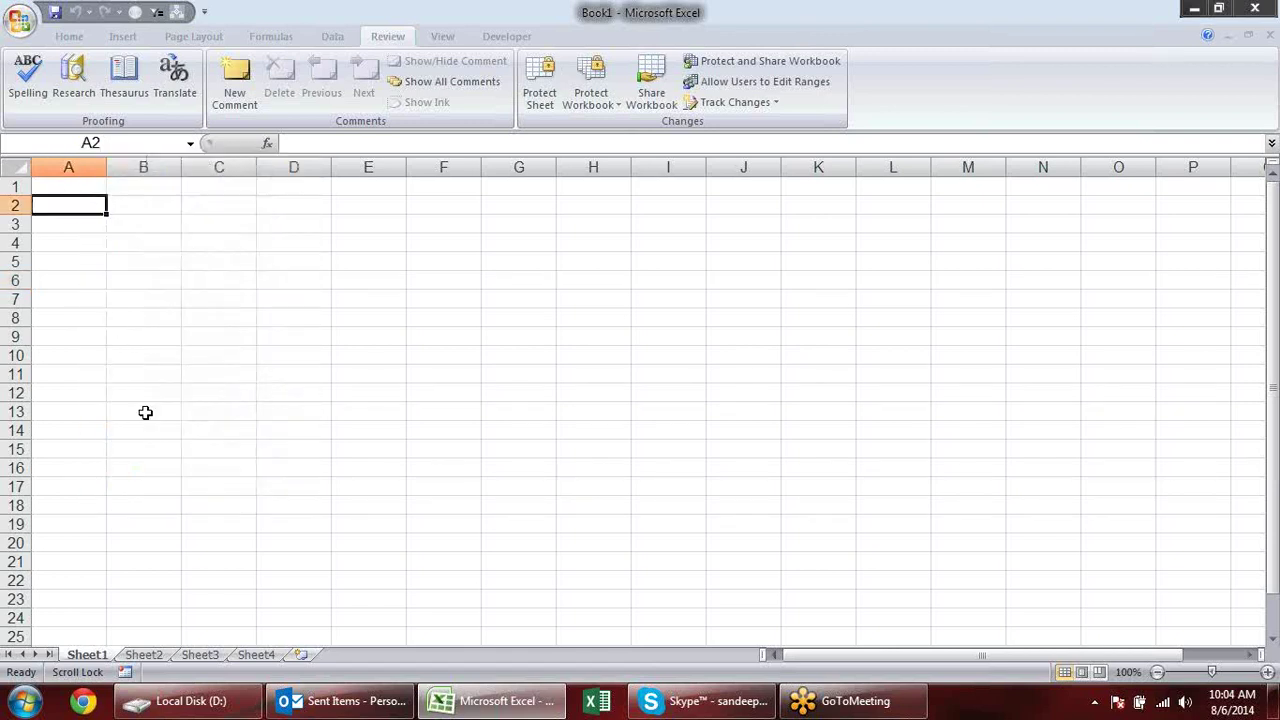
right_click(95, 207)
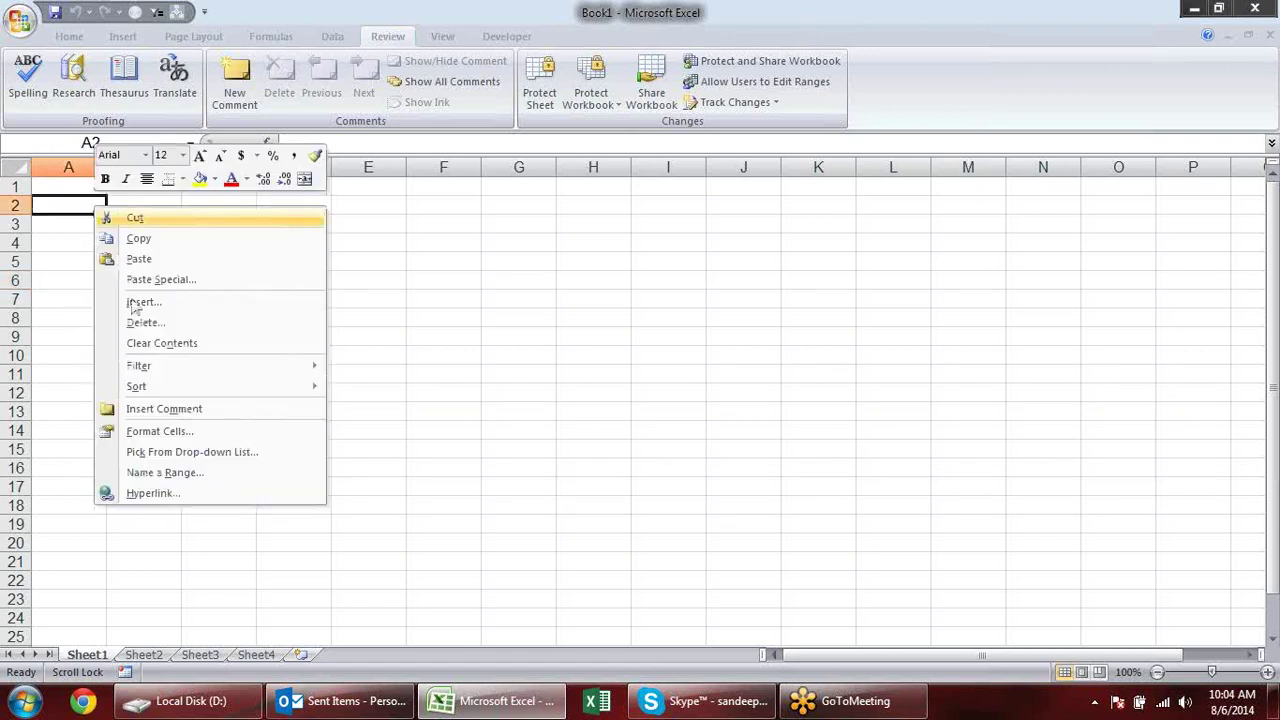
click(183, 432)
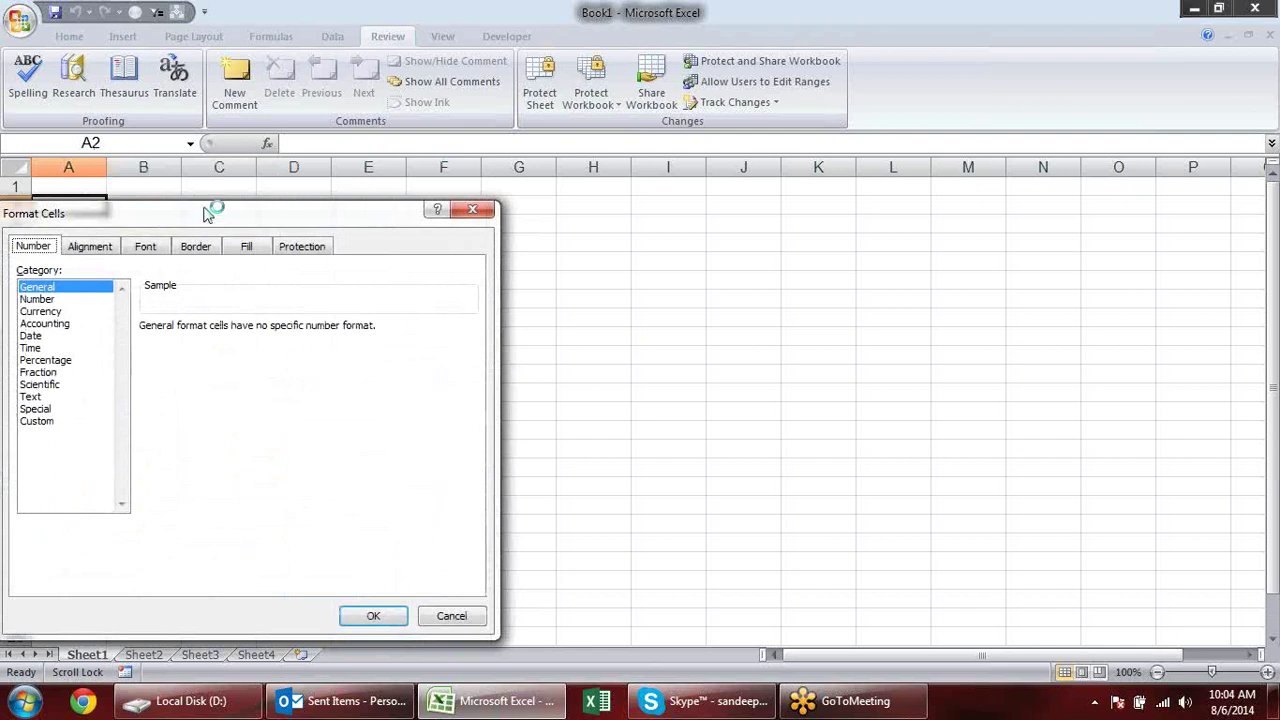
drag(211, 213, 525, 187)
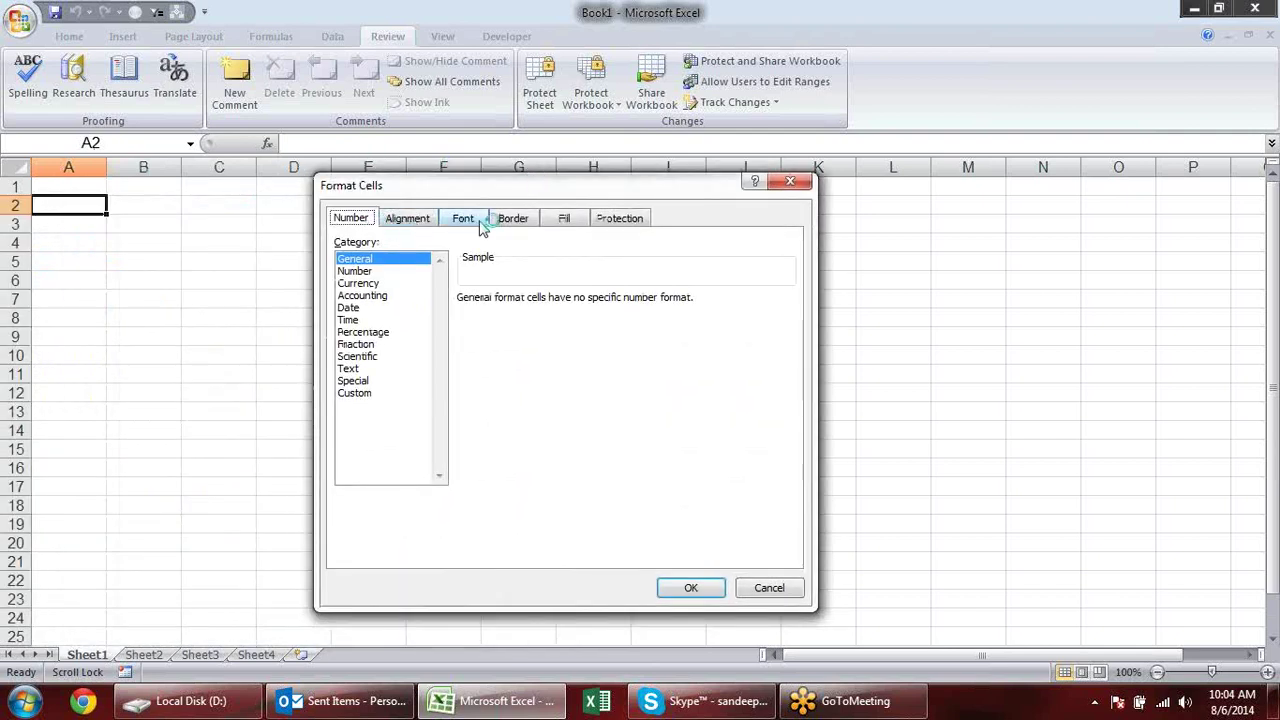
click(622, 220)
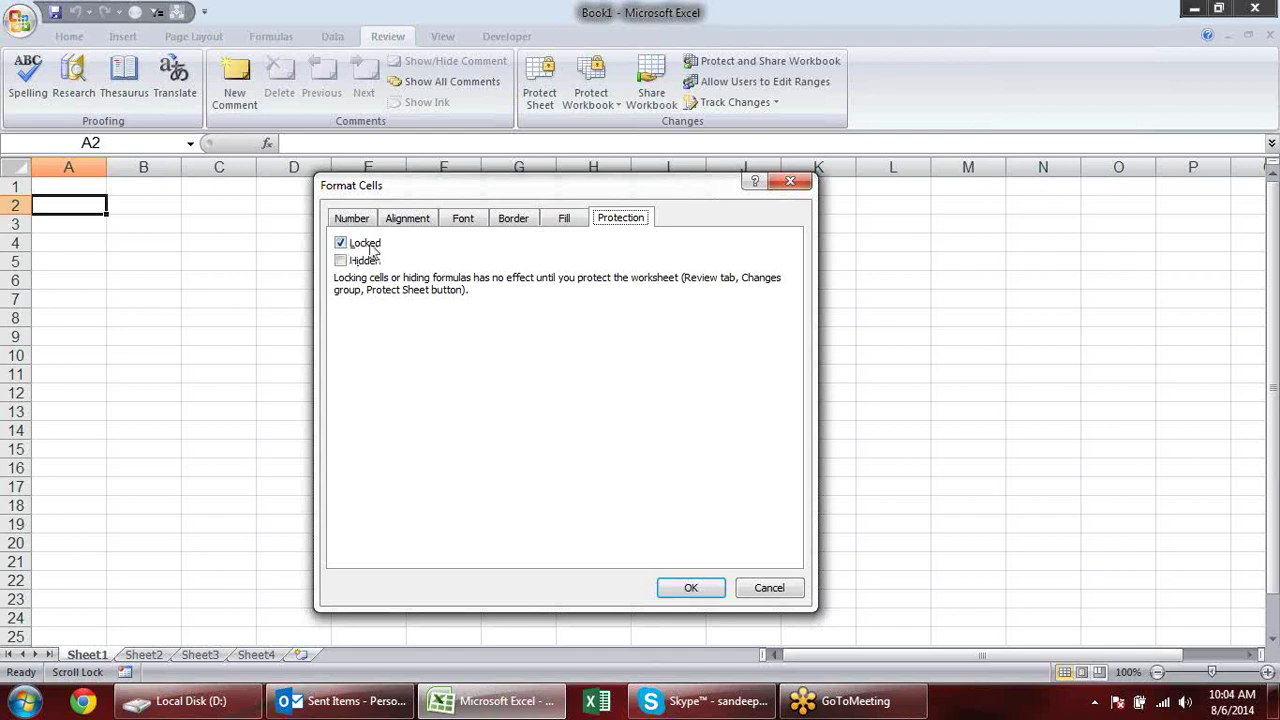
click(690, 588)
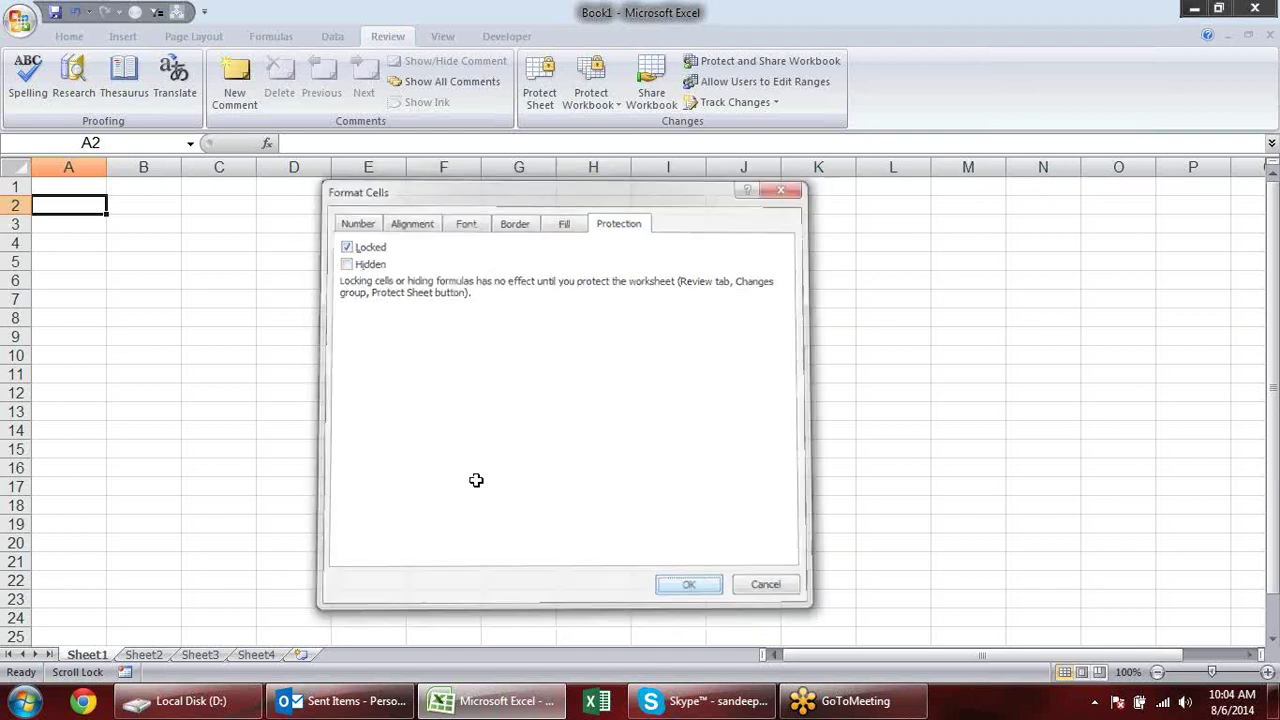
Step: Select C5:G12 and review its Format Cells protection settings without changing them
click(894, 430)
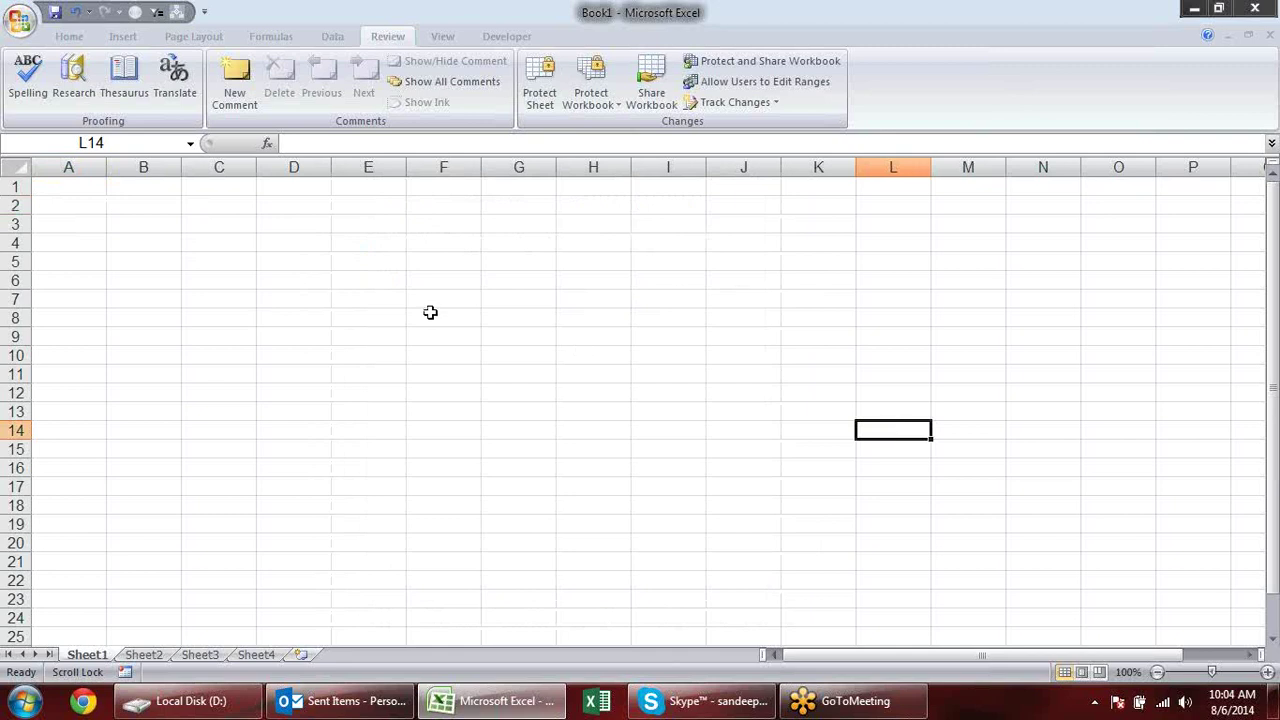
drag(518, 392, 192, 270)
key(ctrl+1)
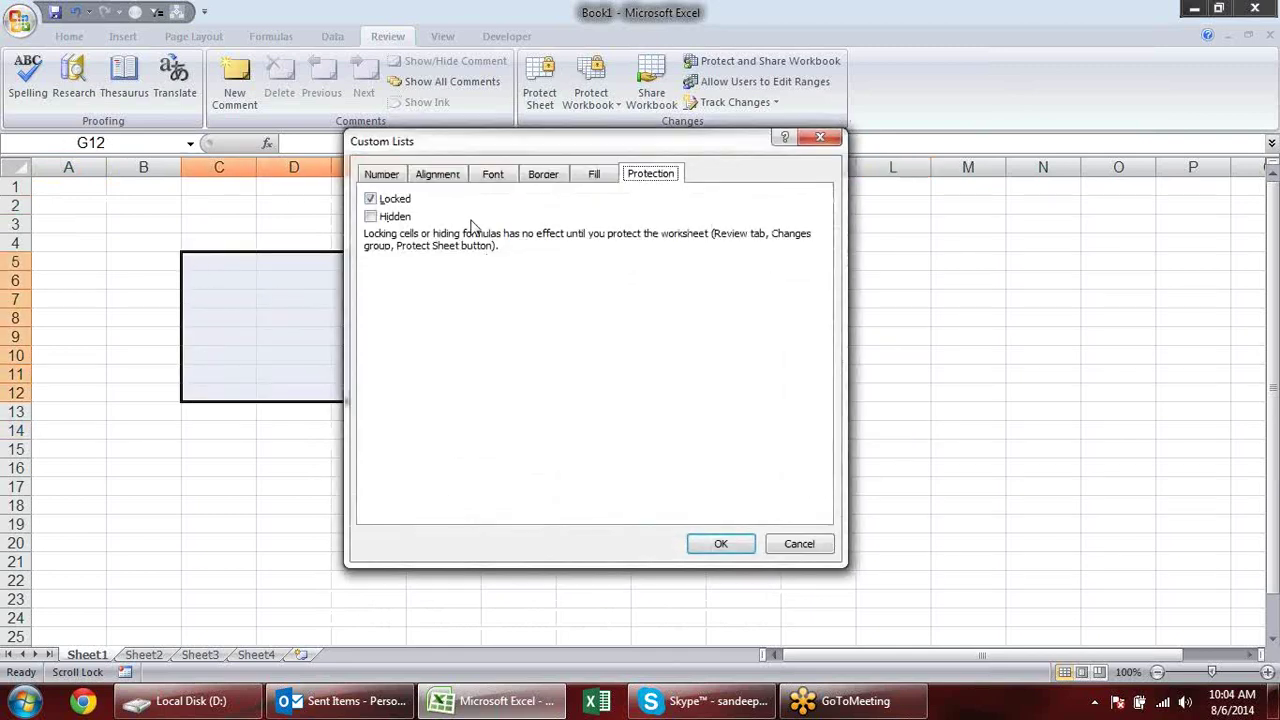
key(Return)
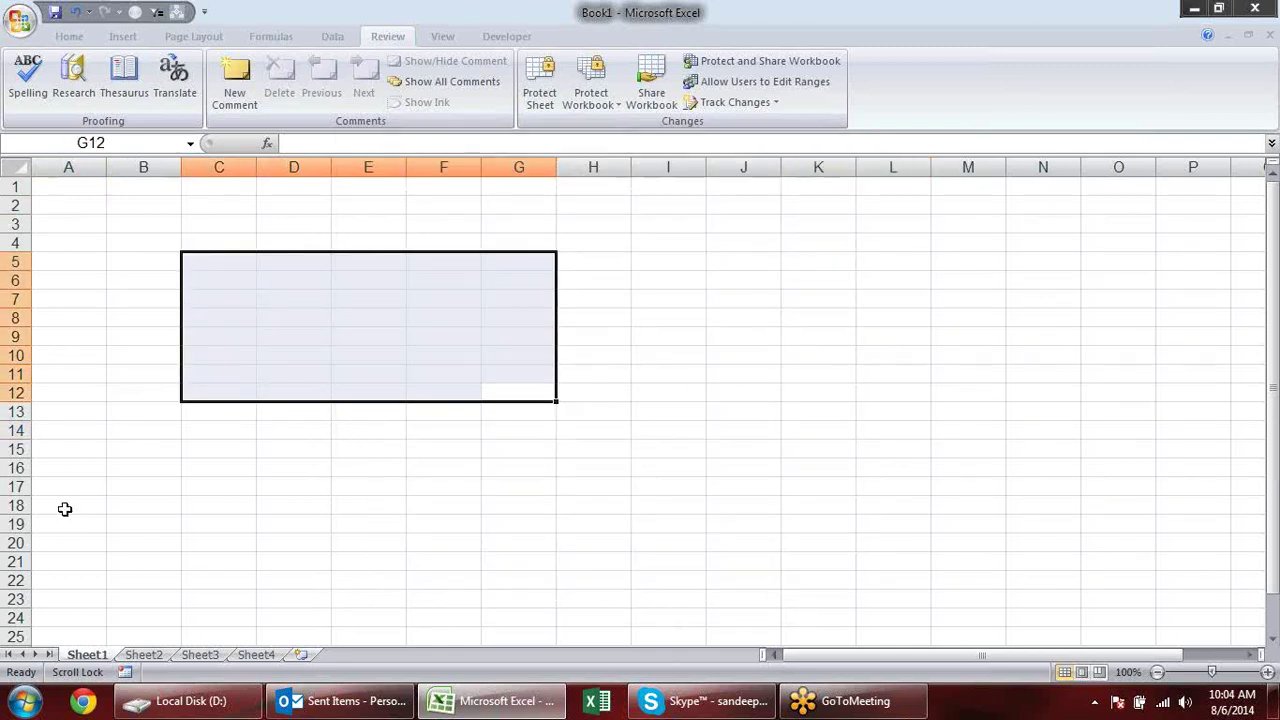
Step: Protect Sheet1 from its tab menu with a password, entered and confirmed
click(243, 506)
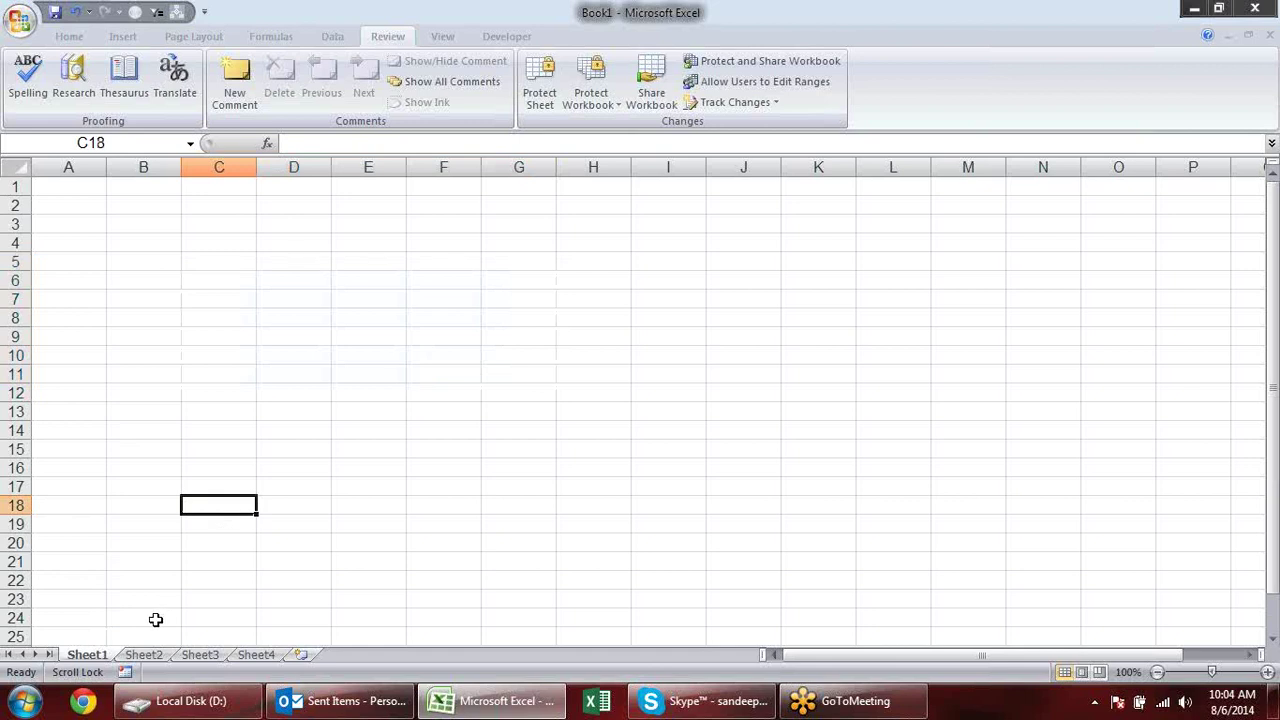
right_click(104, 663)
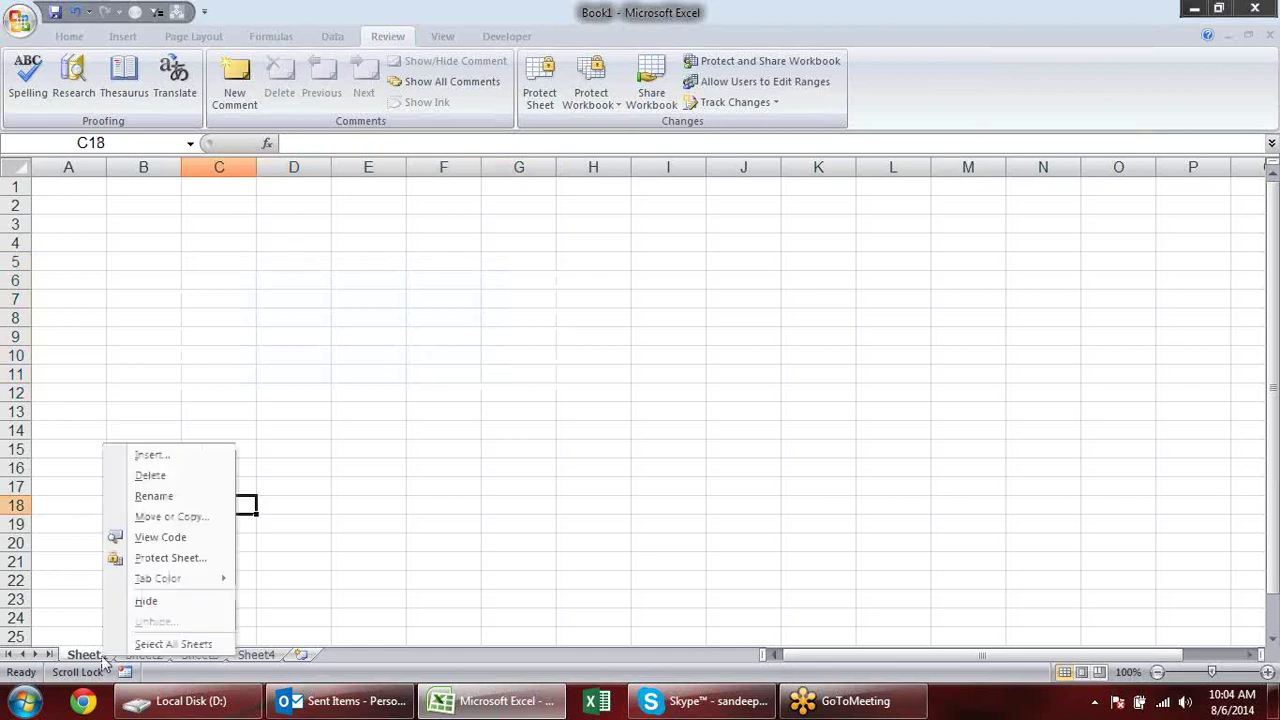
click(172, 560)
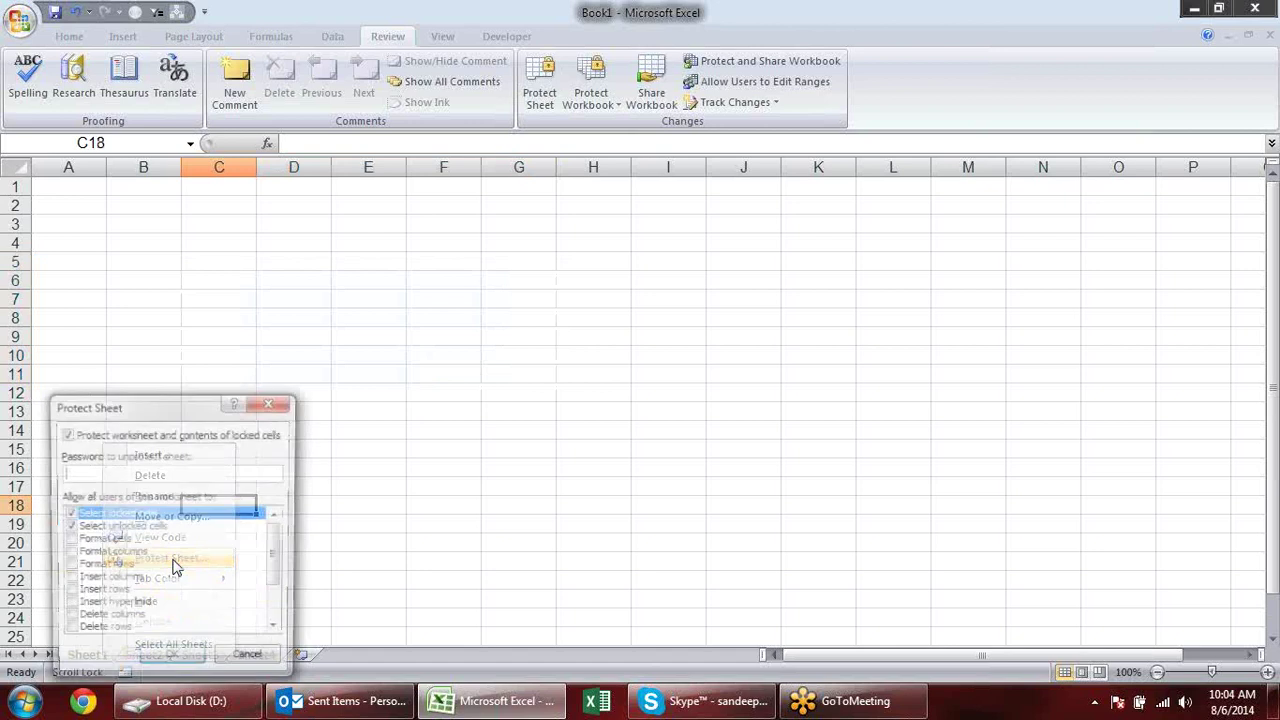
drag(172, 403, 505, 253)
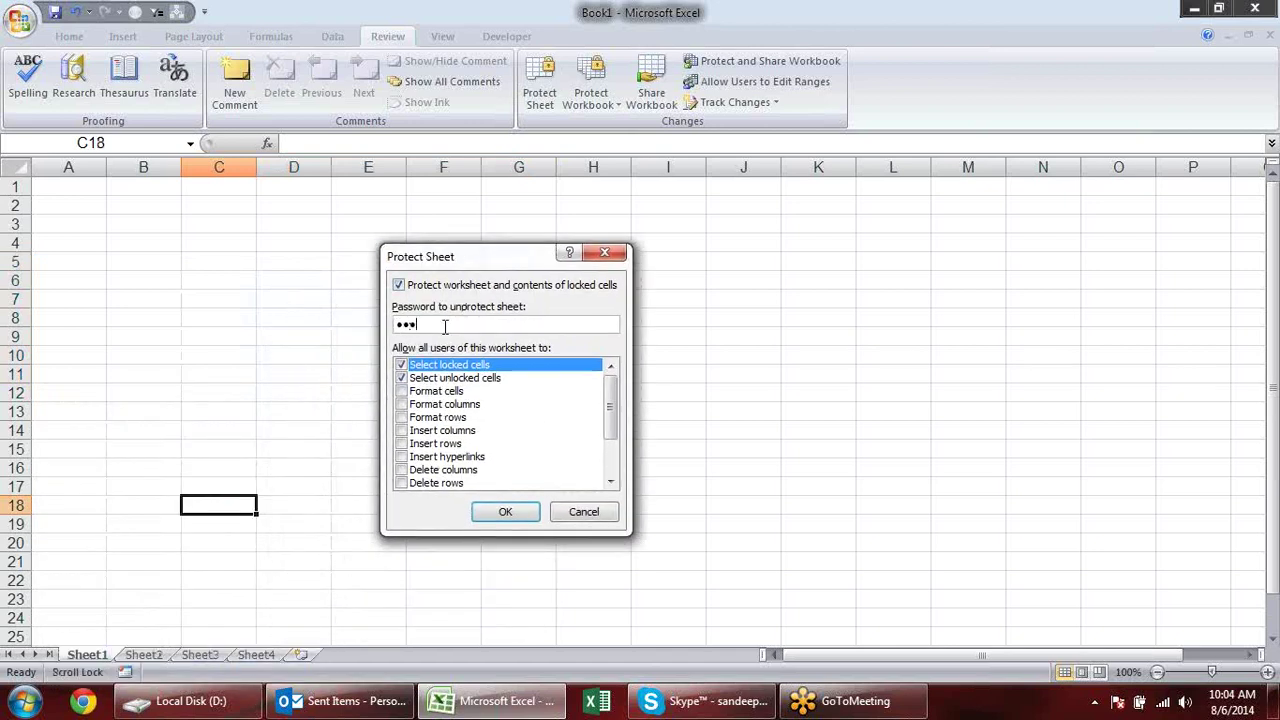
click(503, 512)
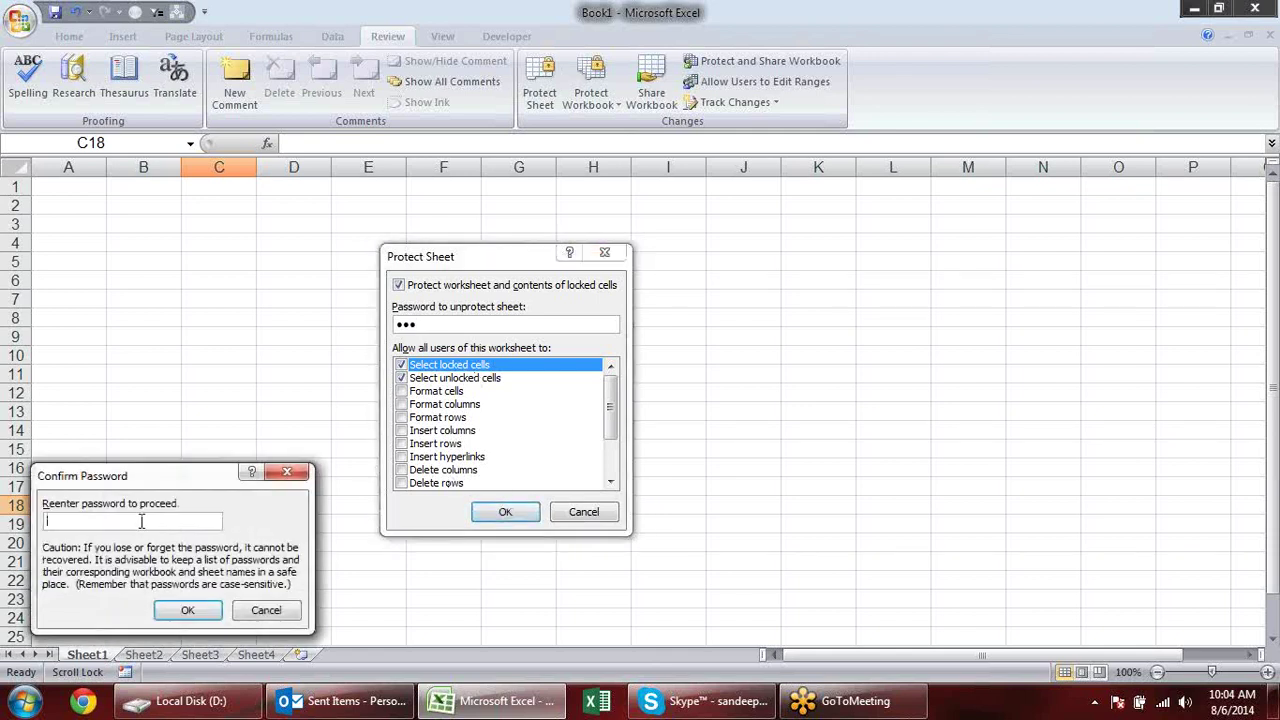
key(Return)
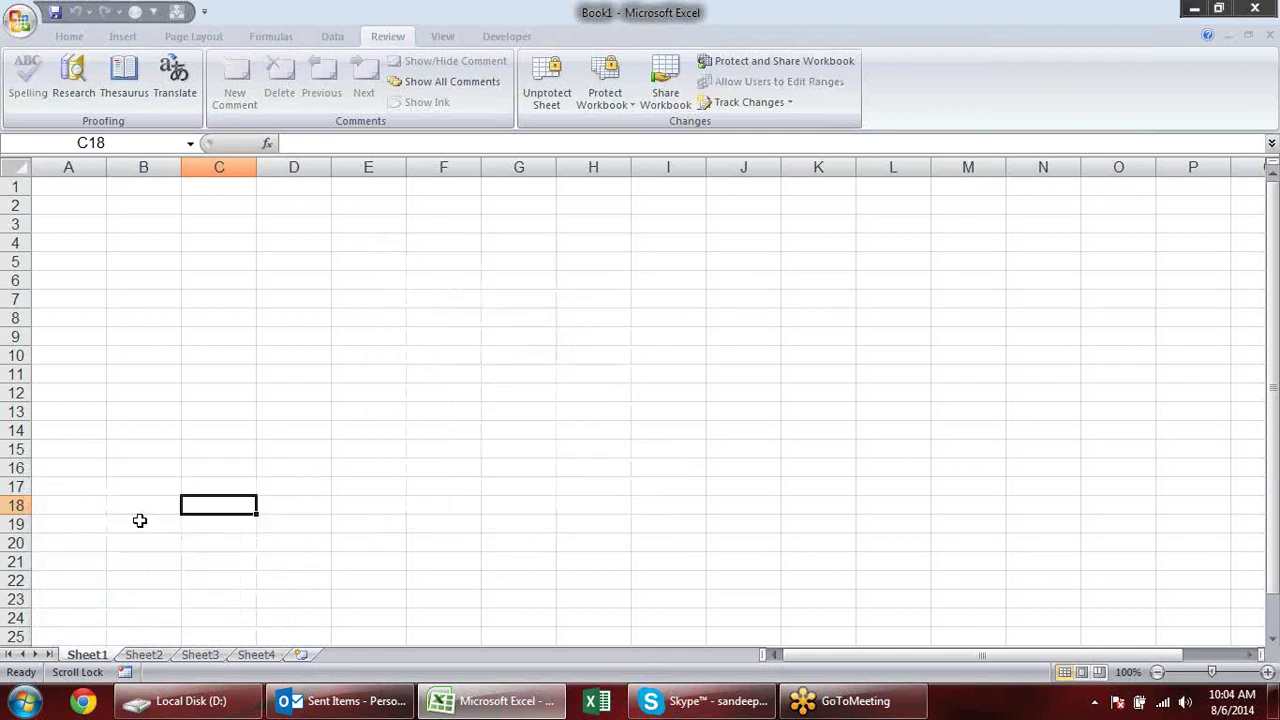
Step: Try deleting the contents of protected cell B4 and dismiss the read-only warning
click(186, 357)
click(190, 280)
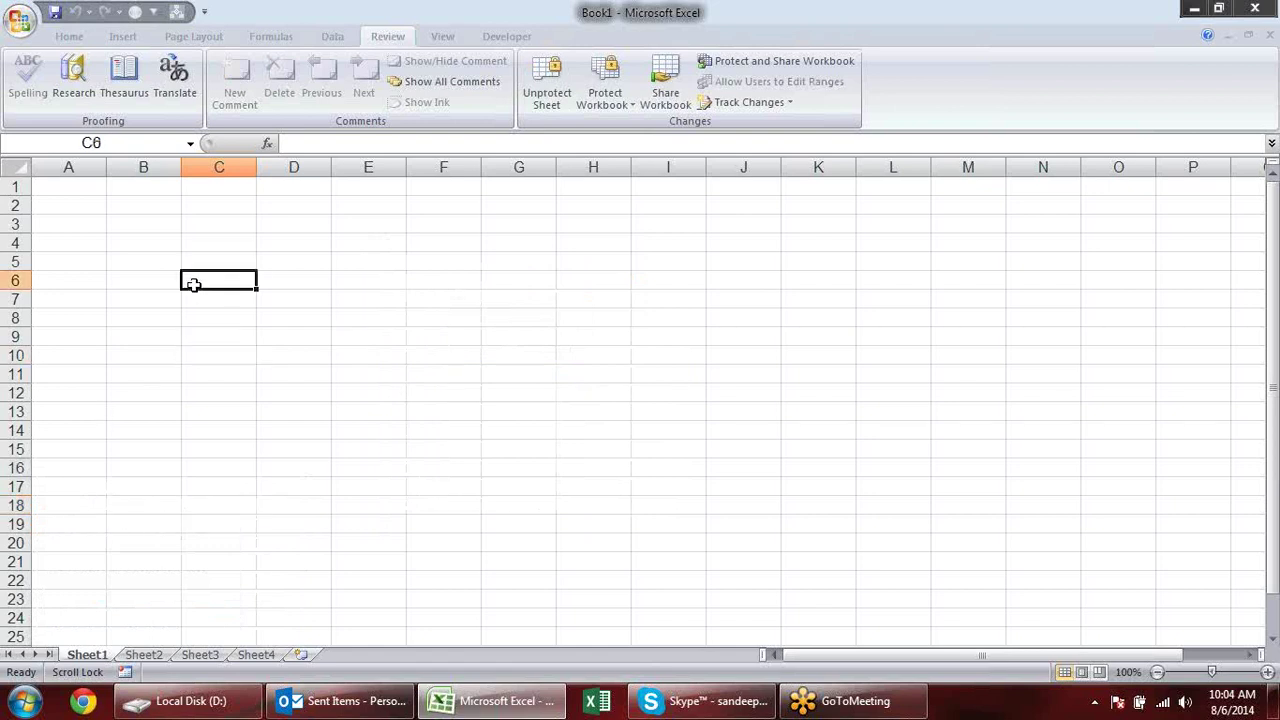
click(145, 238)
right_click(145, 239)
click(145, 239)
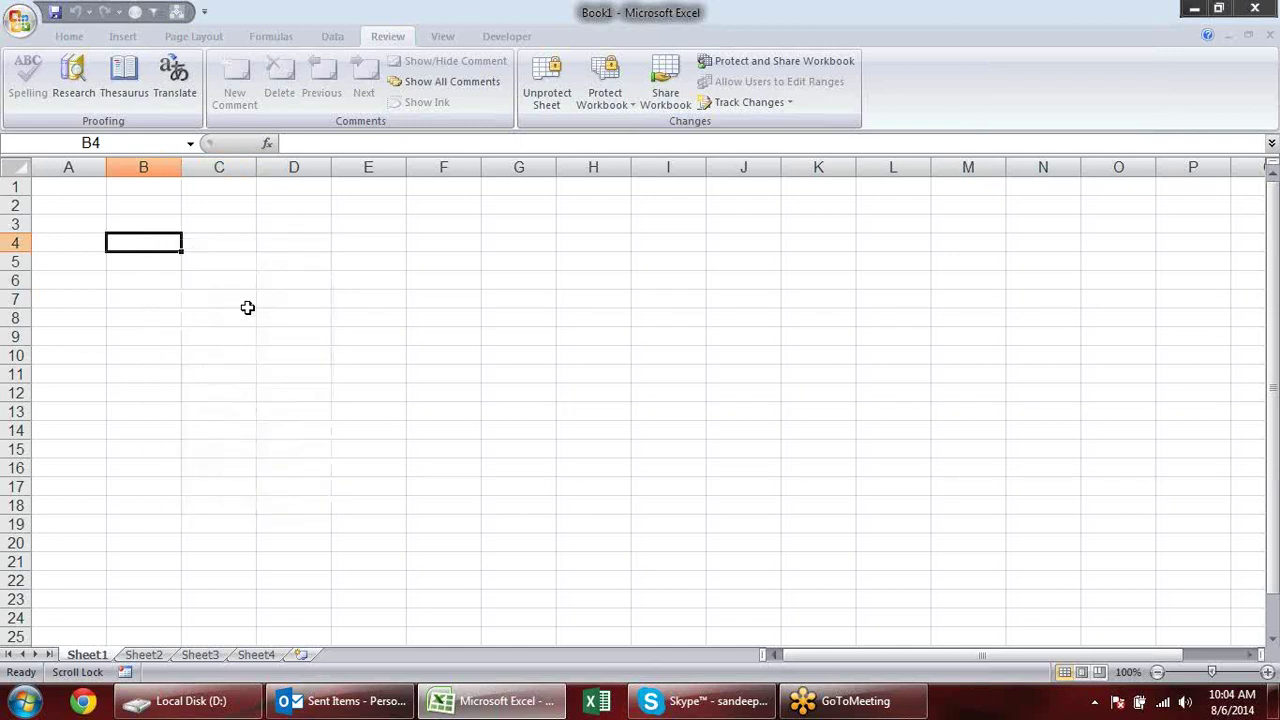
key(Delete)
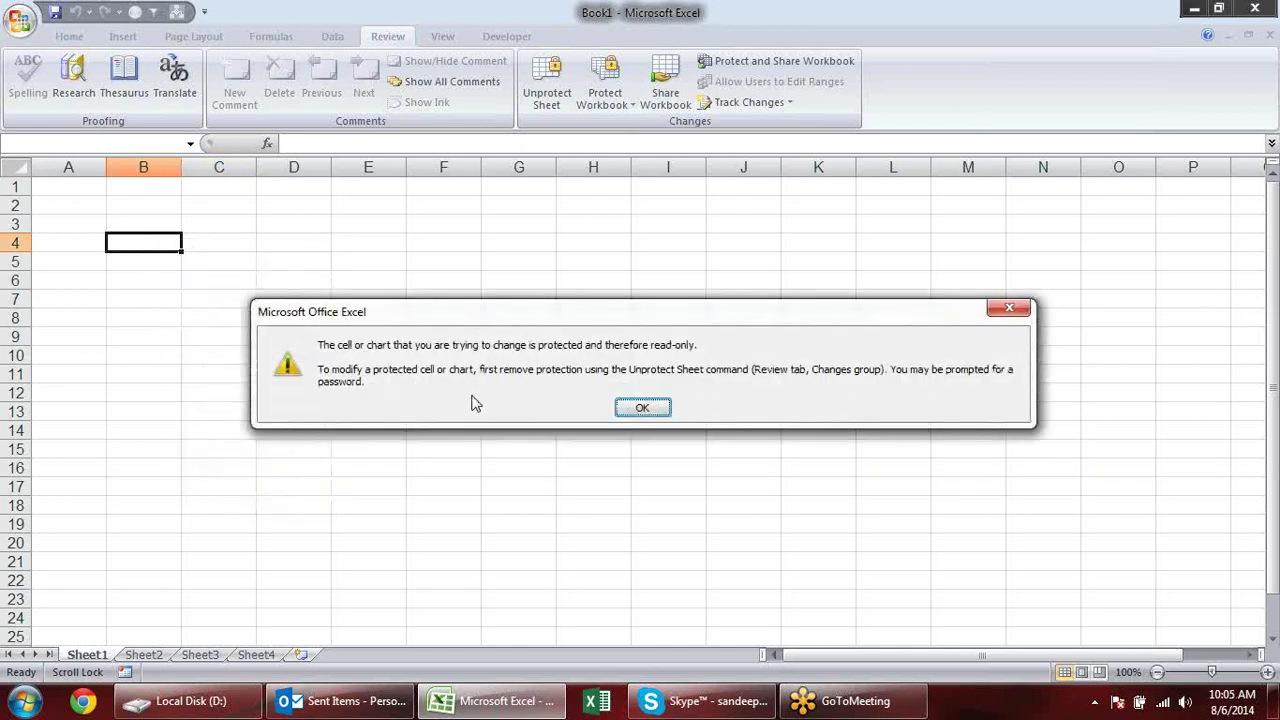
key(Return)
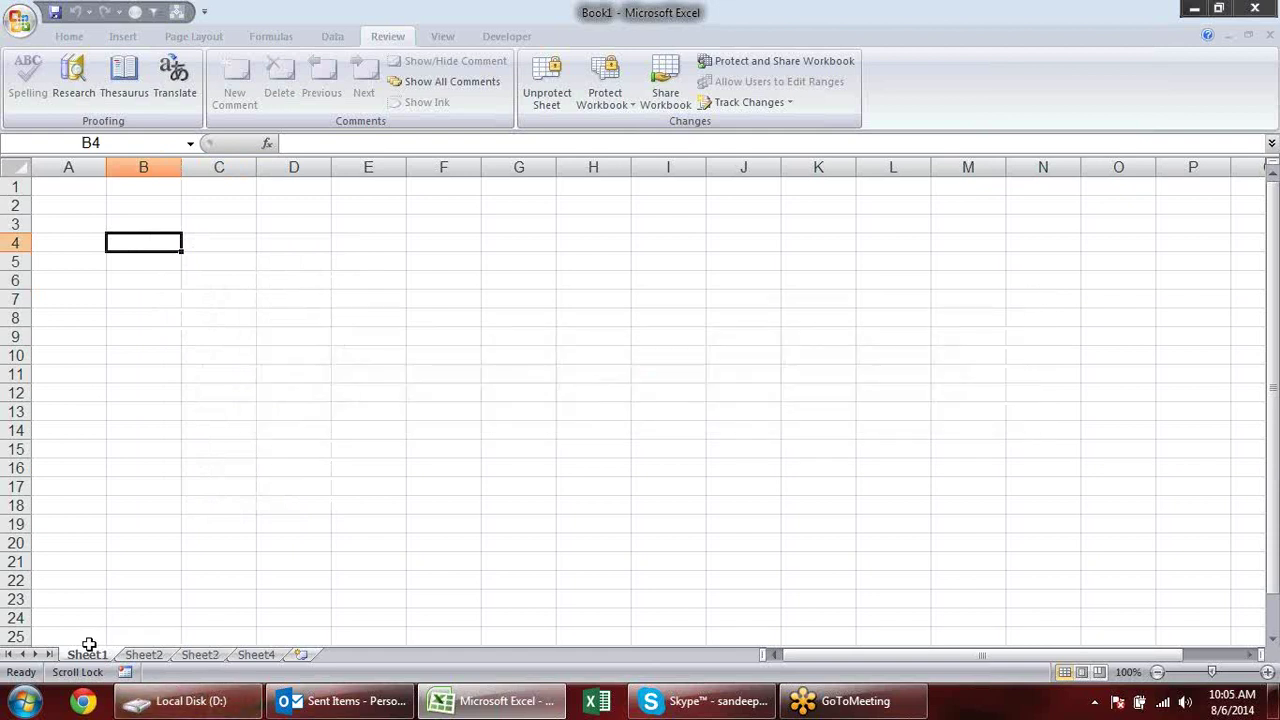
Step: Unprotect Sheet1 with its password, retrying after an incorrect-password error
click(564, 101)
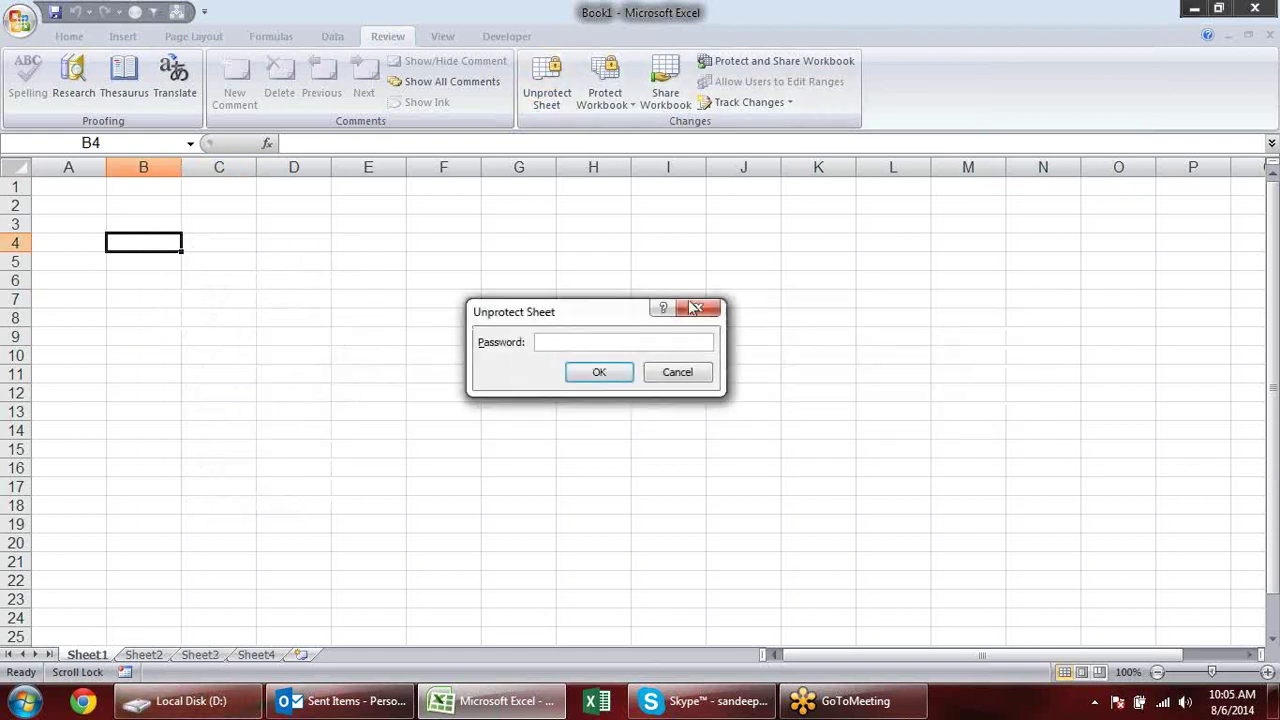
click(567, 374)
key(Return)
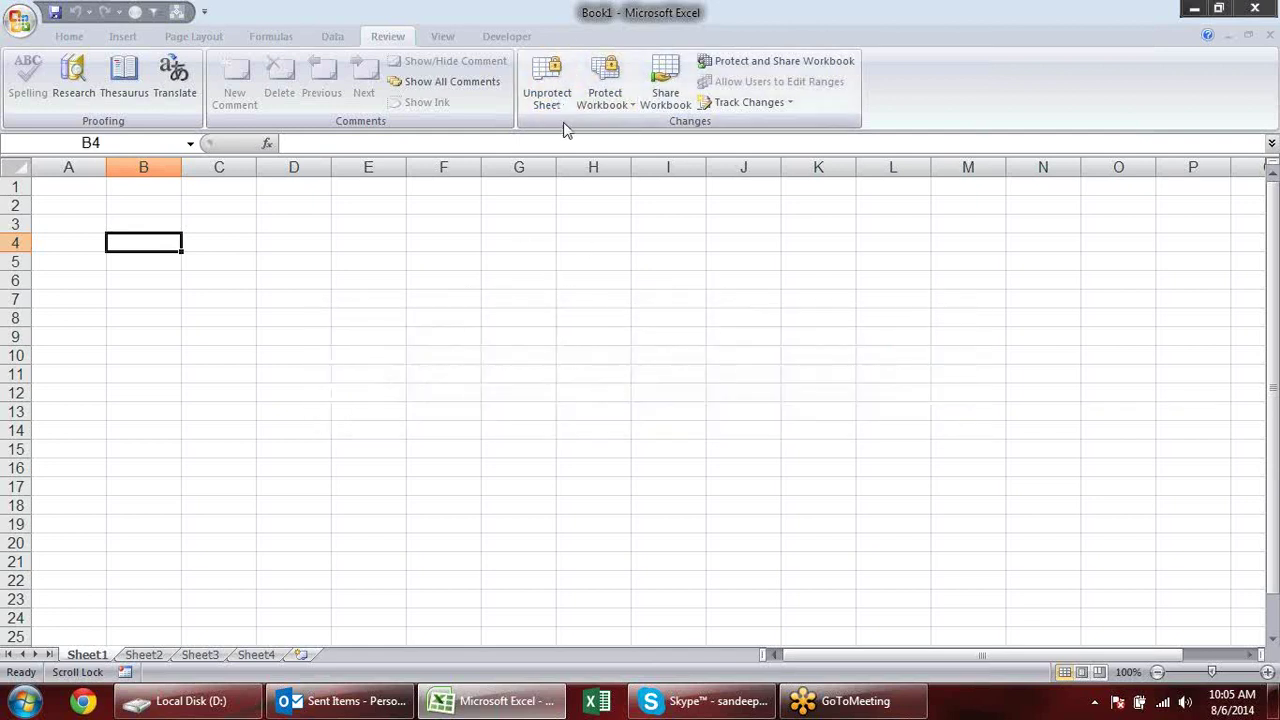
click(556, 98)
click(620, 372)
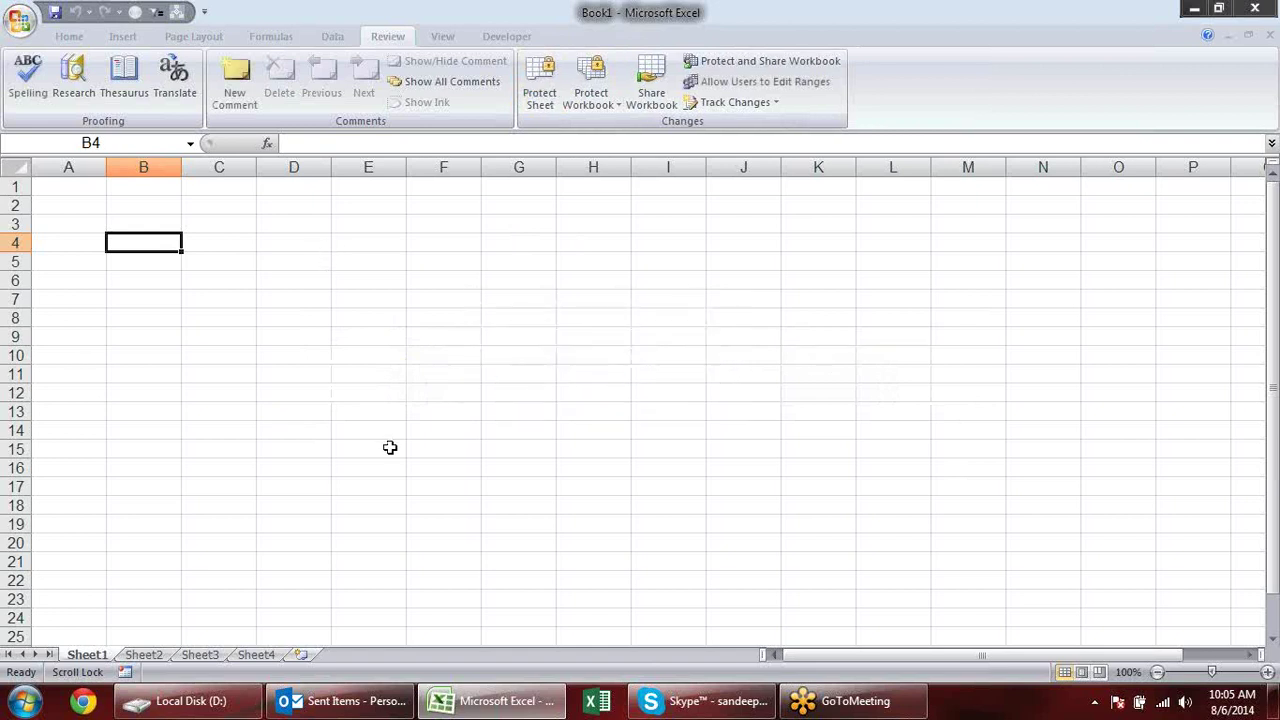
Step: Type 'Name' in B2, fill C2 yellow and widen column C
click(336, 228)
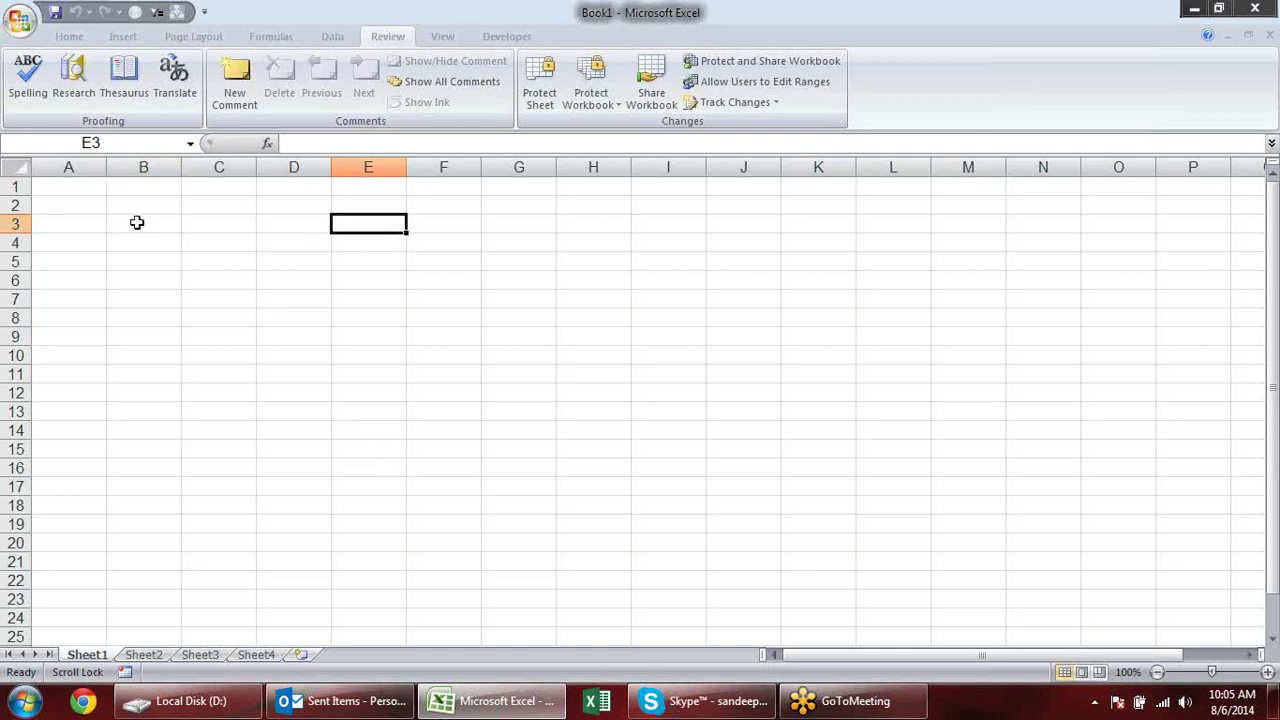
click(154, 205)
text(Name)
key(Tab)
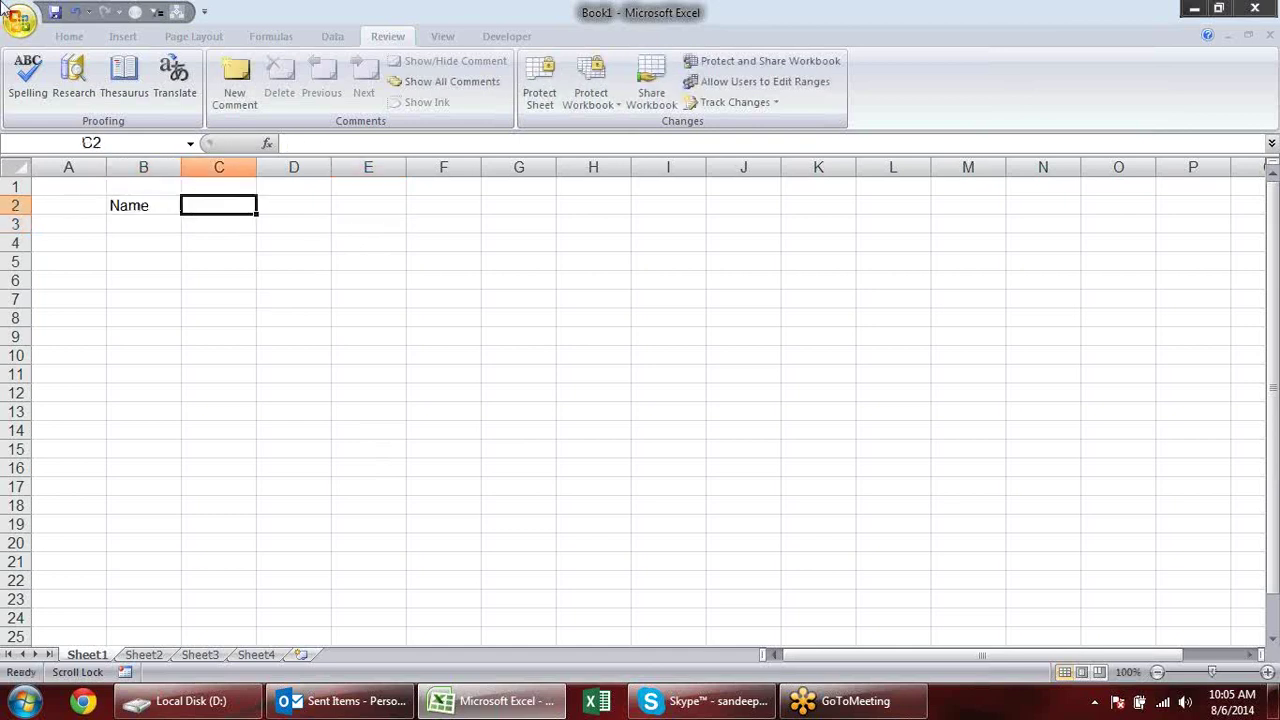
click(110, 35)
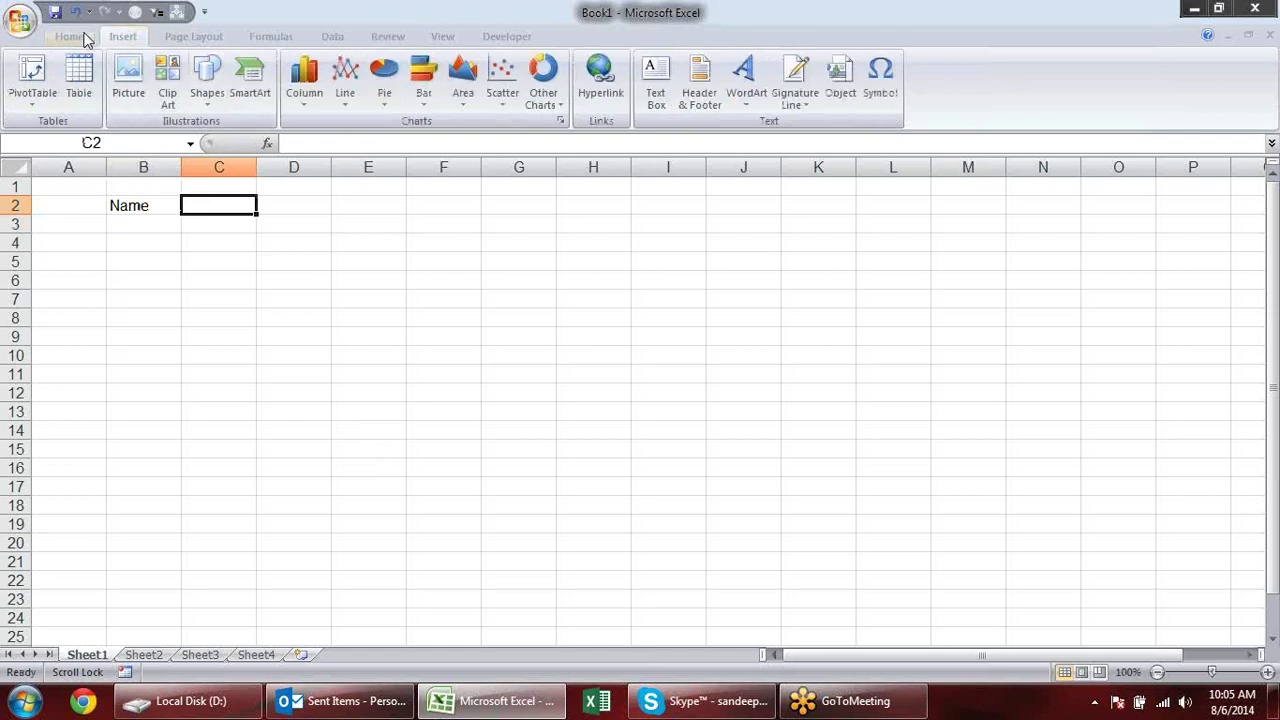
click(80, 36)
click(277, 97)
drag(256, 167, 366, 167)
Step: Add 'City' in B4 and 'Mobile' in B6, repeating the yellow fill on C4 and C6
click(161, 248)
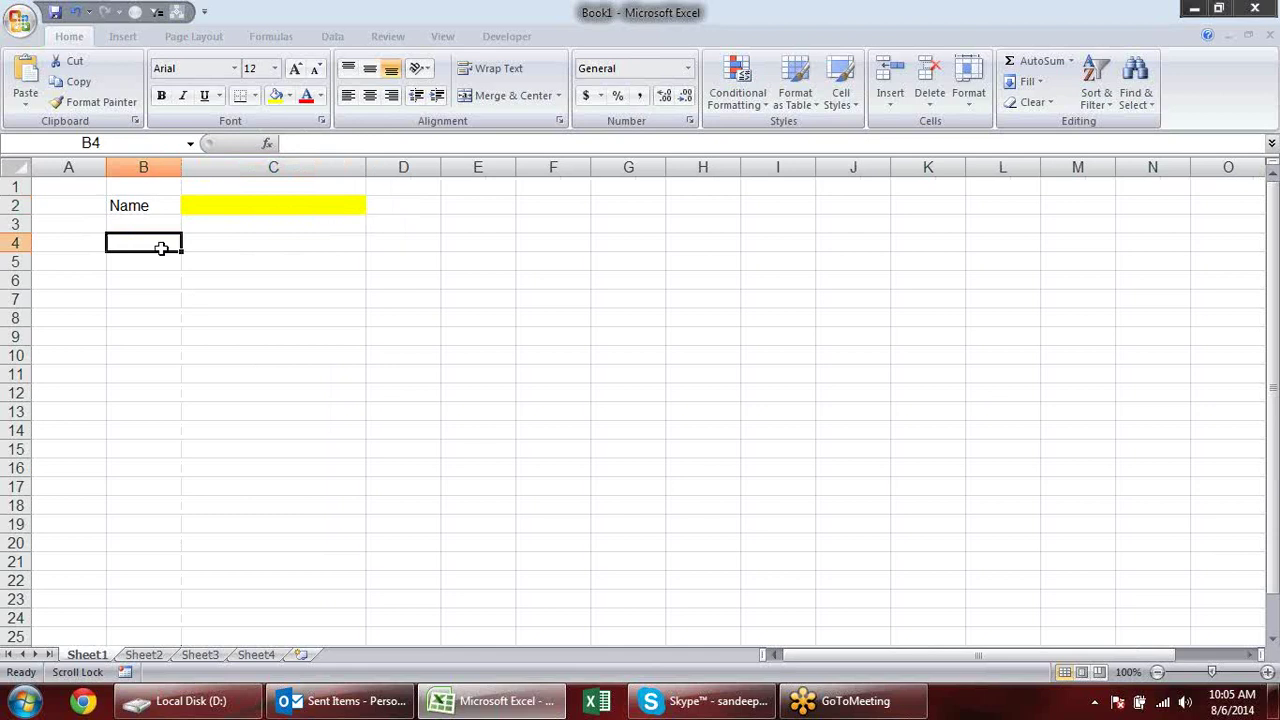
text(City)
key(Tab)
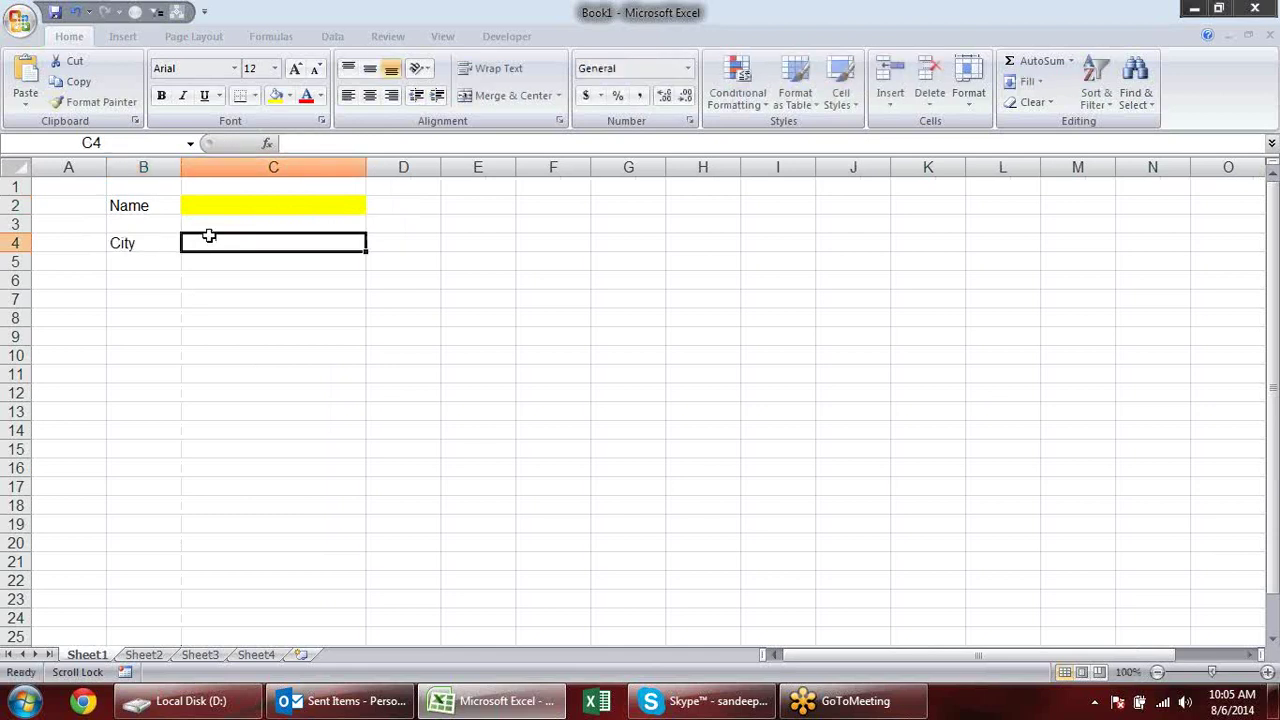
key(F4)
click(128, 284)
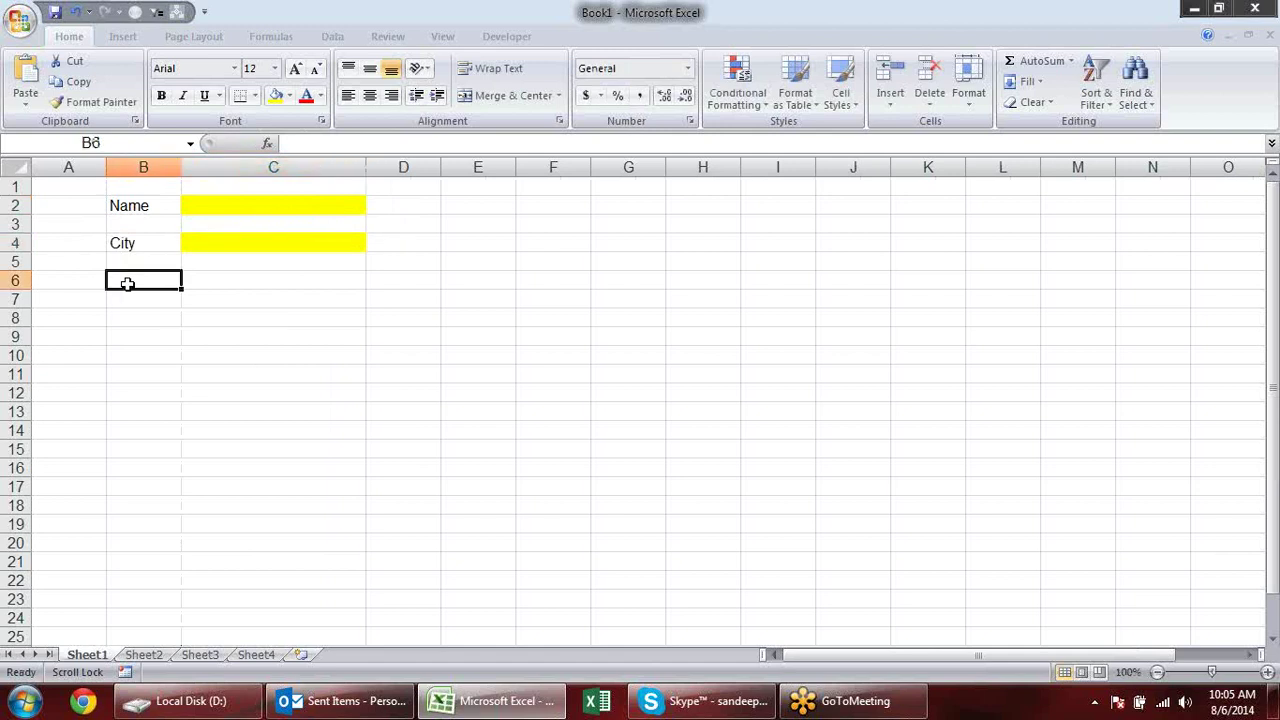
text(Mobile)
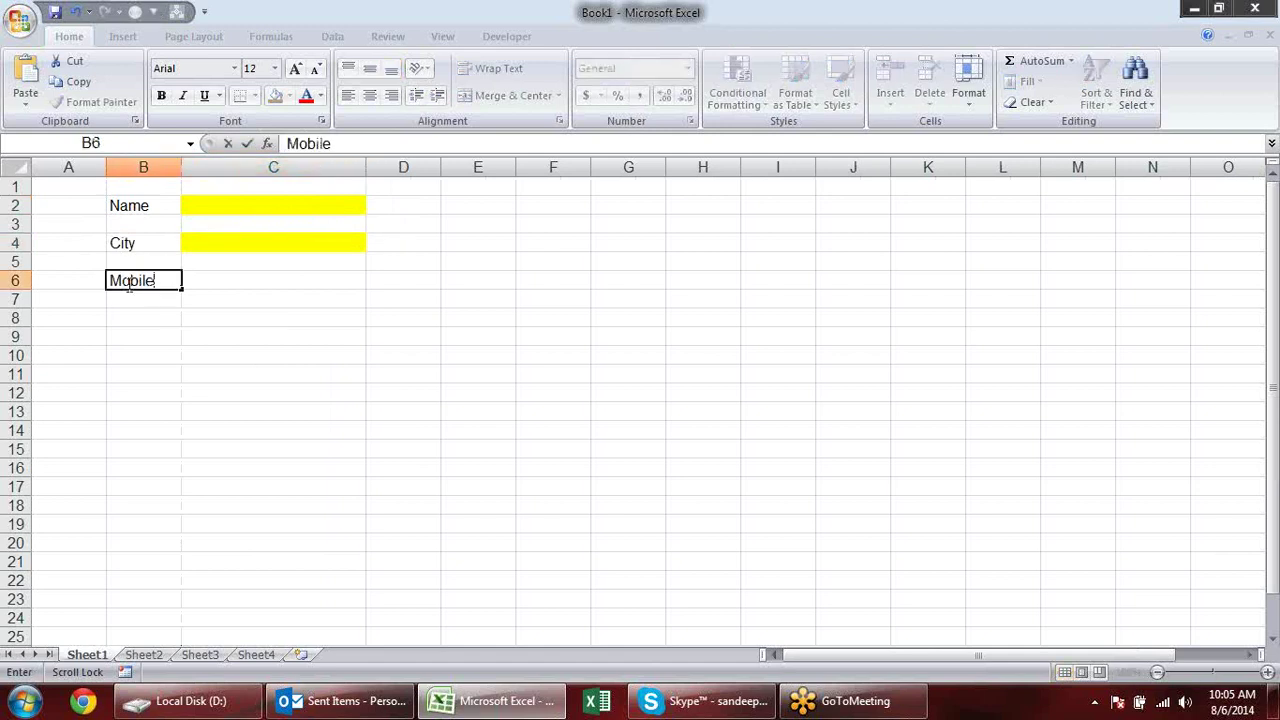
key(Tab)
key(F4)
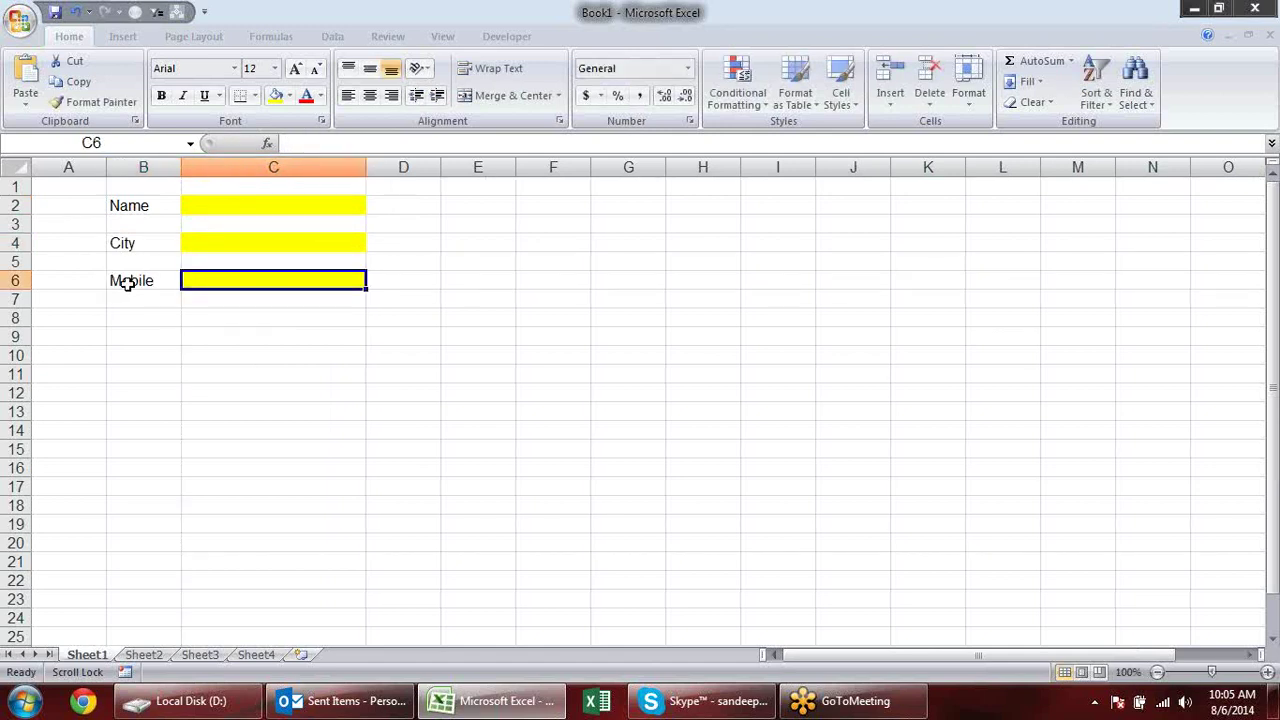
click(344, 212)
click(336, 242)
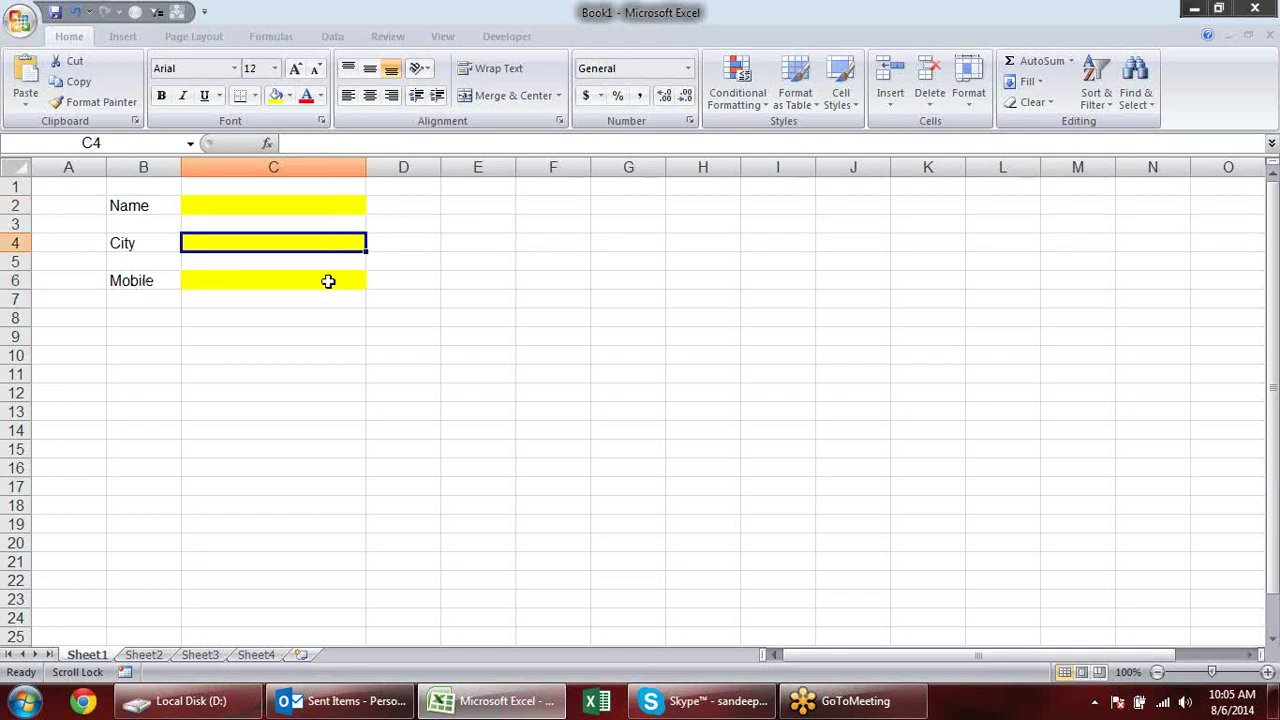
click(330, 281)
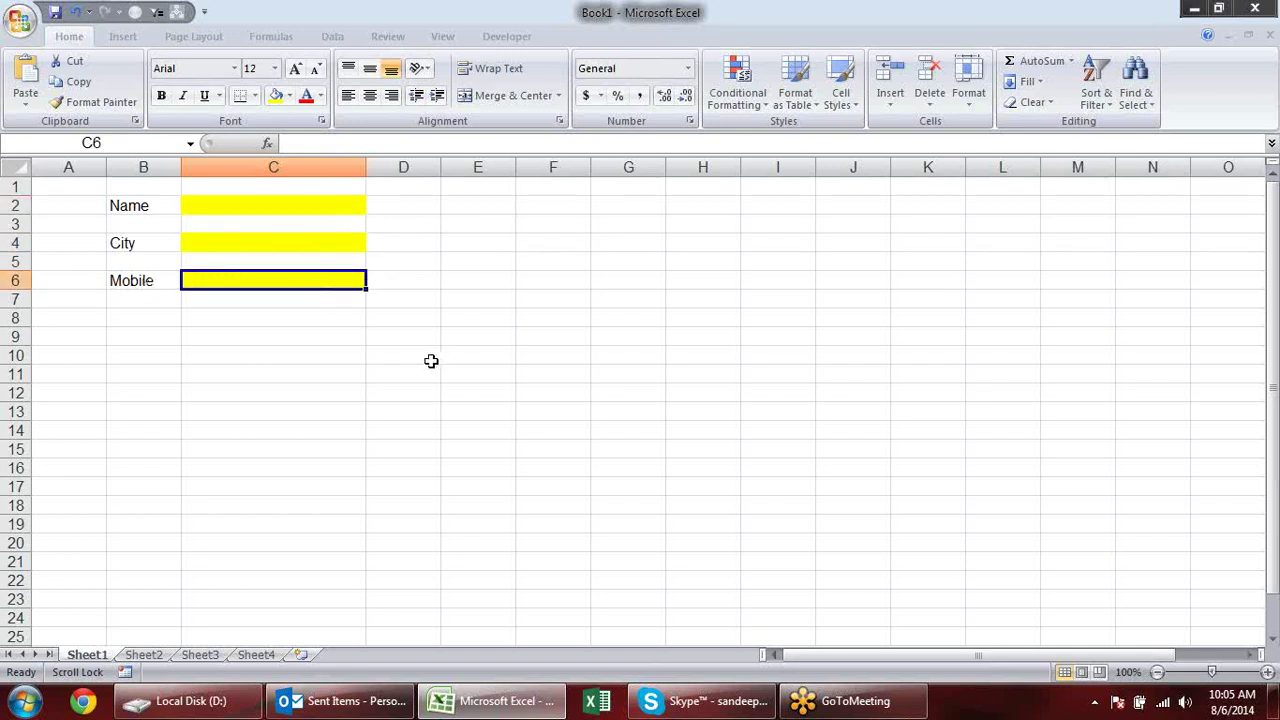
Step: Select input cells C2, C4 and C6 together and fill them light blue
click(28, 169)
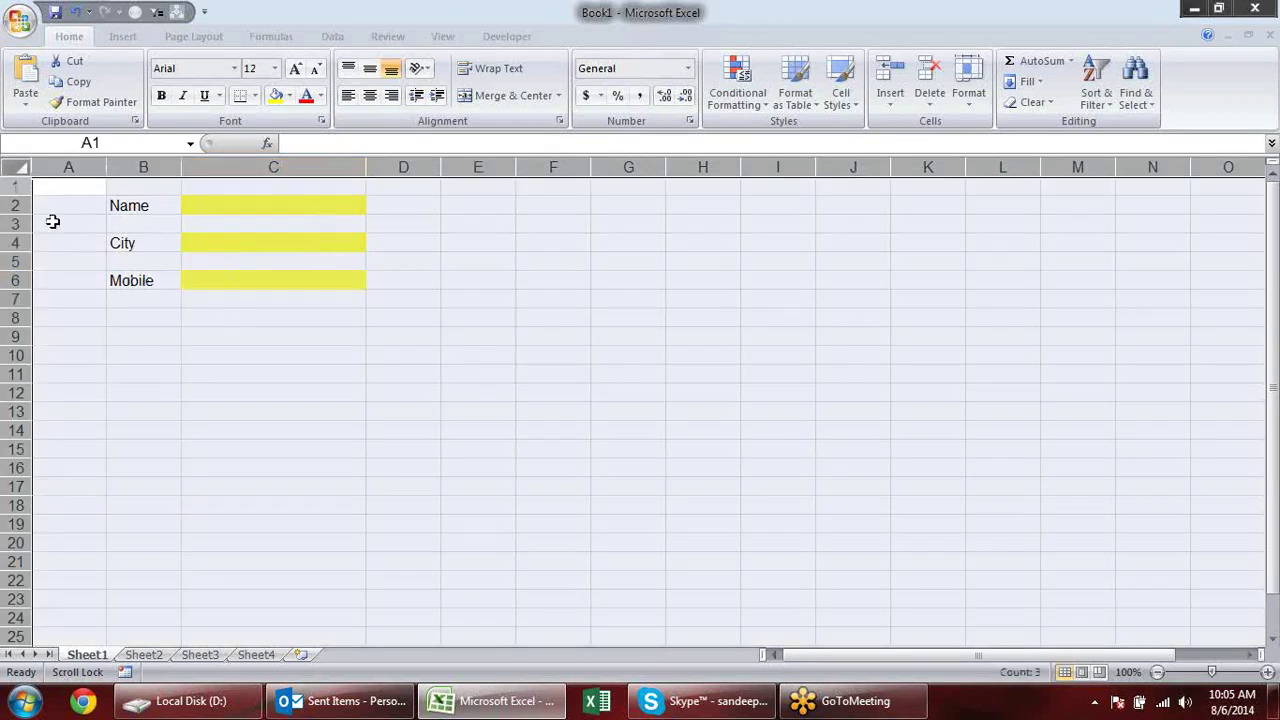
click(314, 354)
click(269, 204)
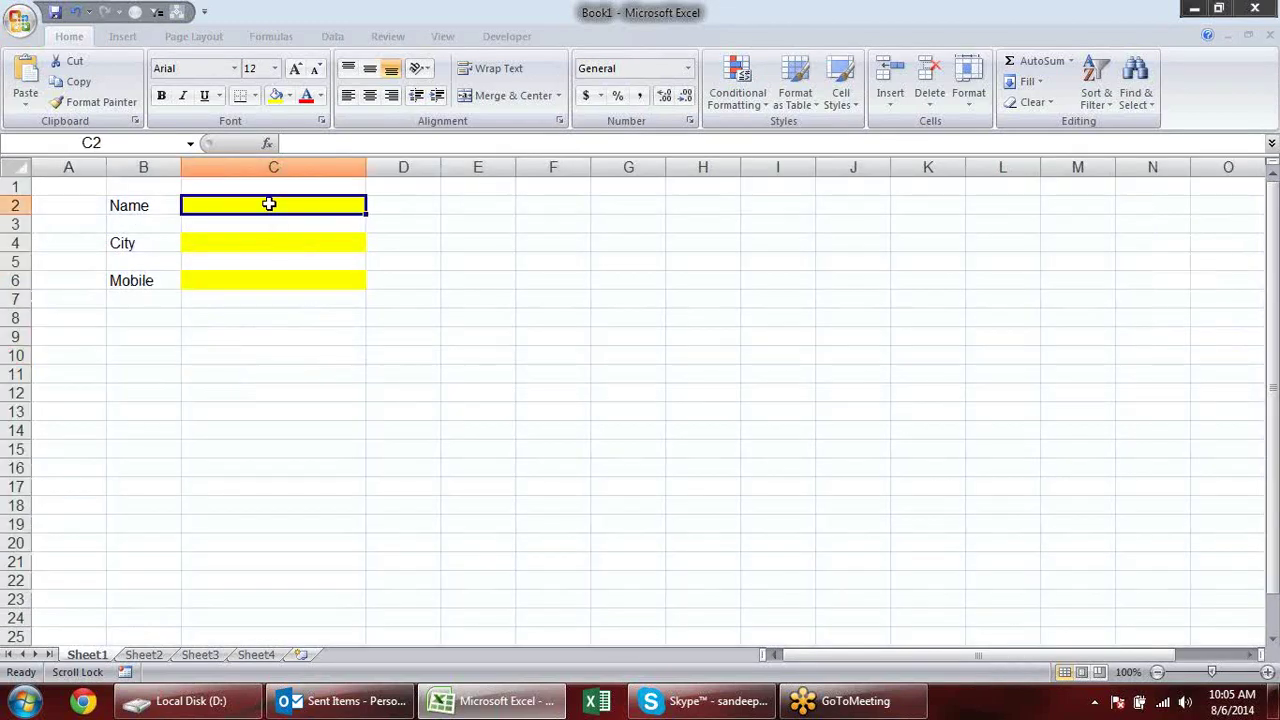
click(207, 243)
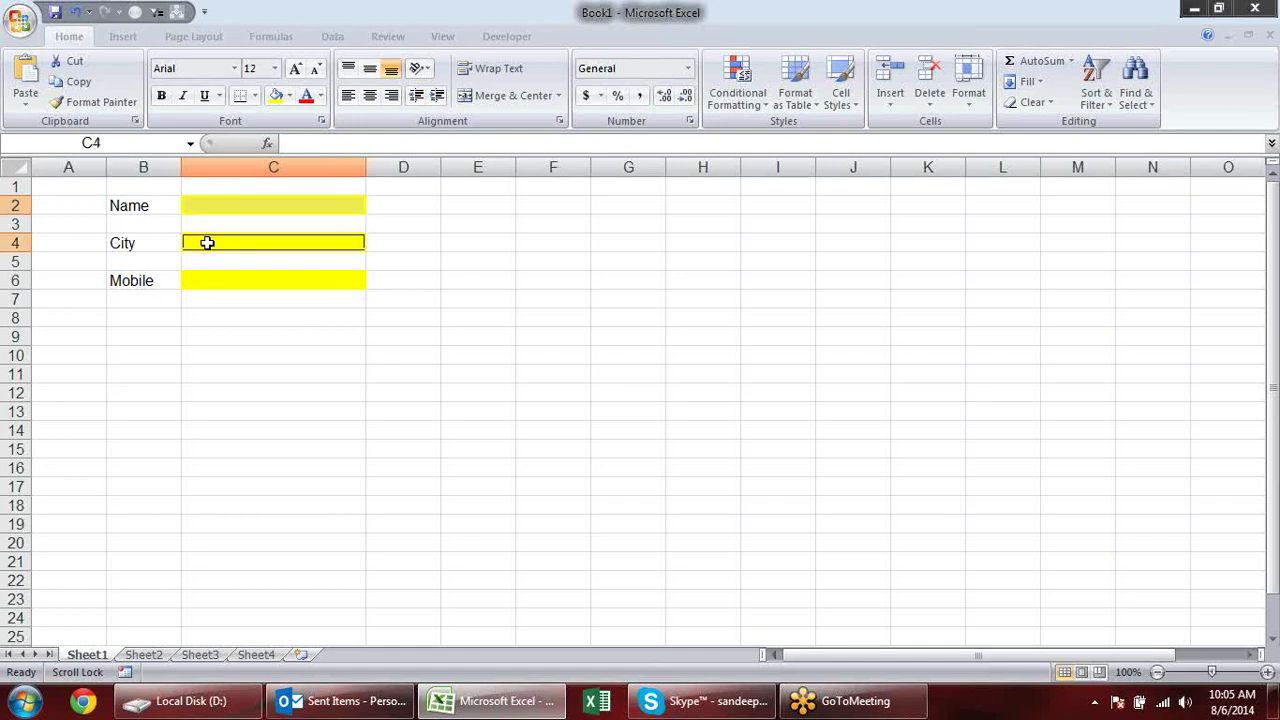
click(260, 284)
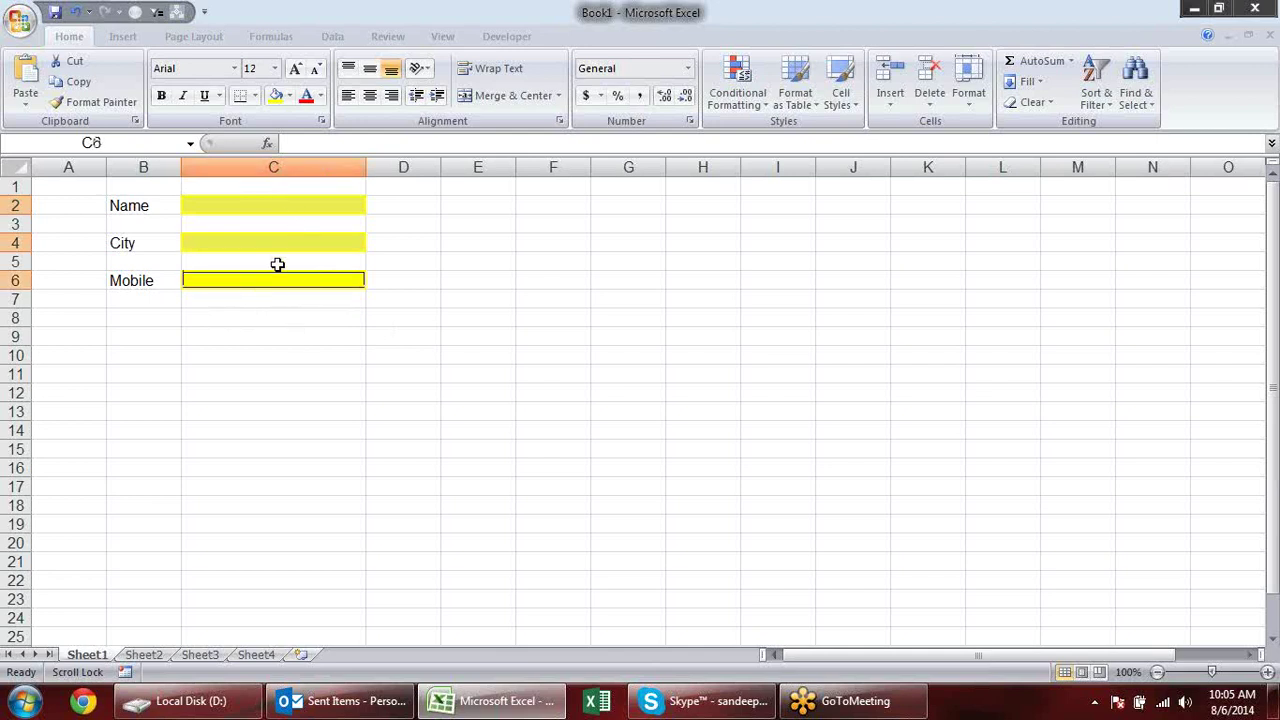
click(289, 95)
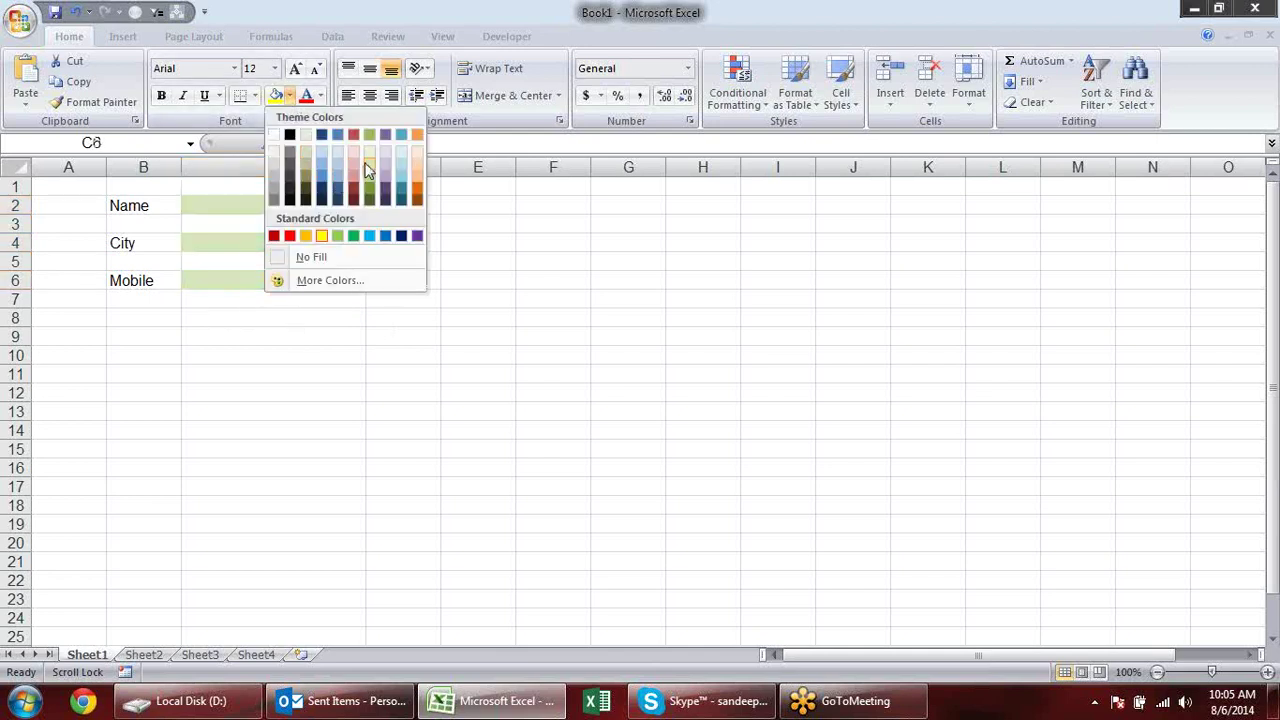
click(325, 162)
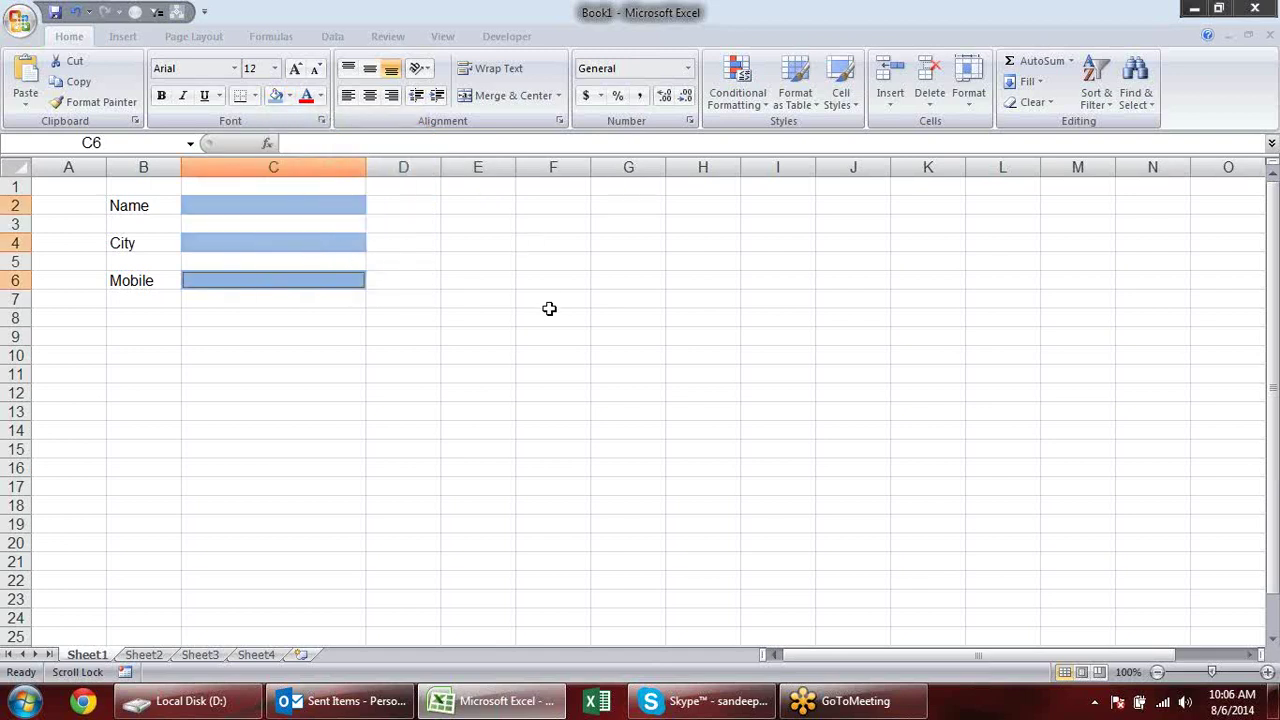
Step: Clear the Locked option for the three input cells in Format Cells
key(ctrl+1)
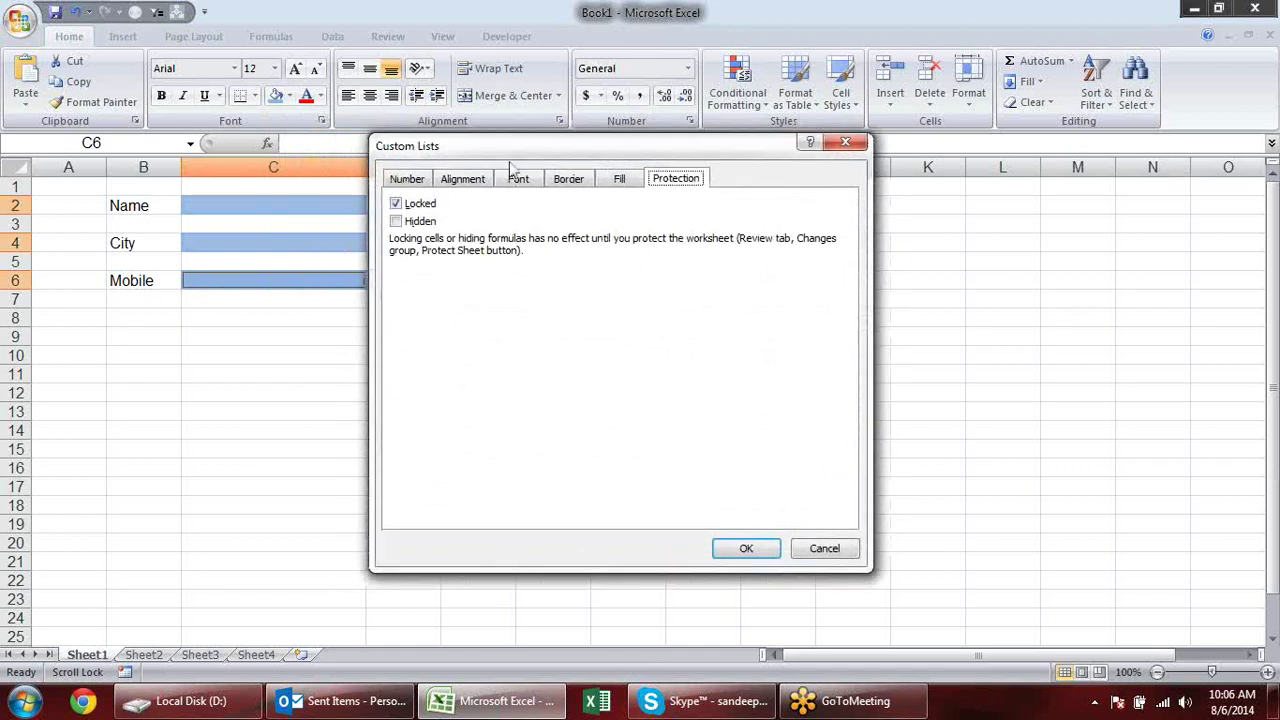
click(538, 235)
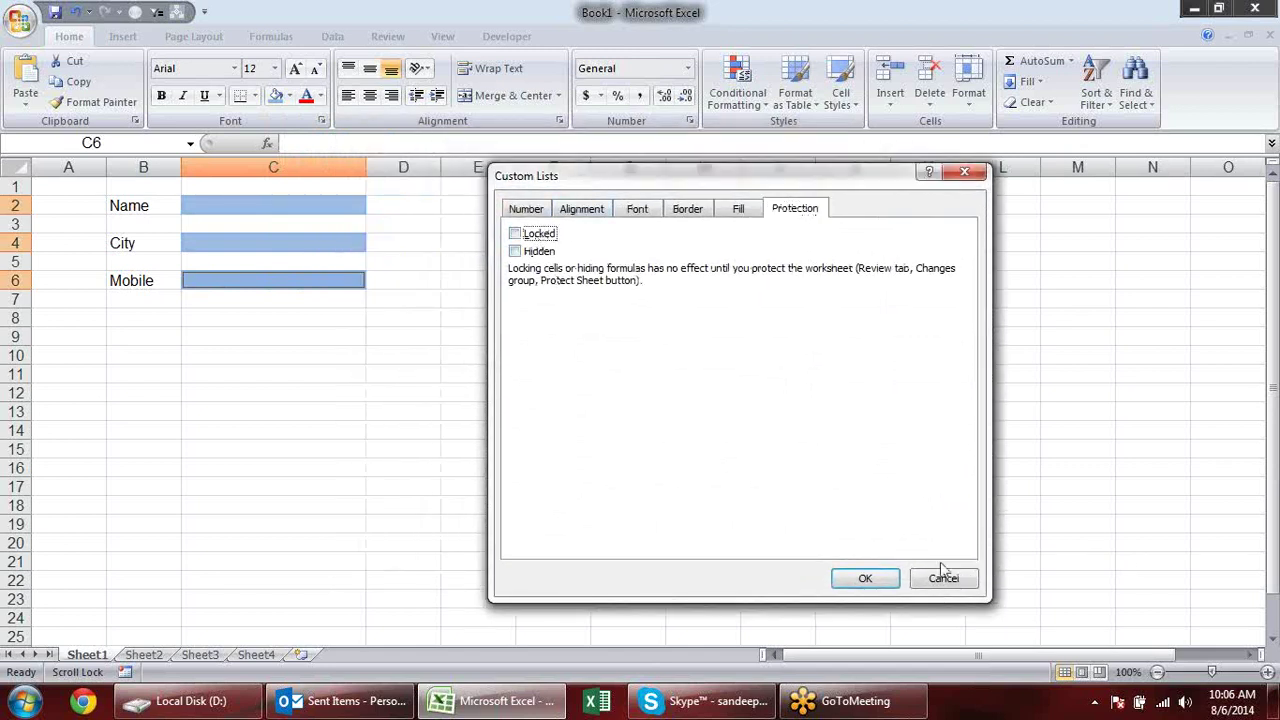
click(866, 580)
drag(266, 508, 270, 490)
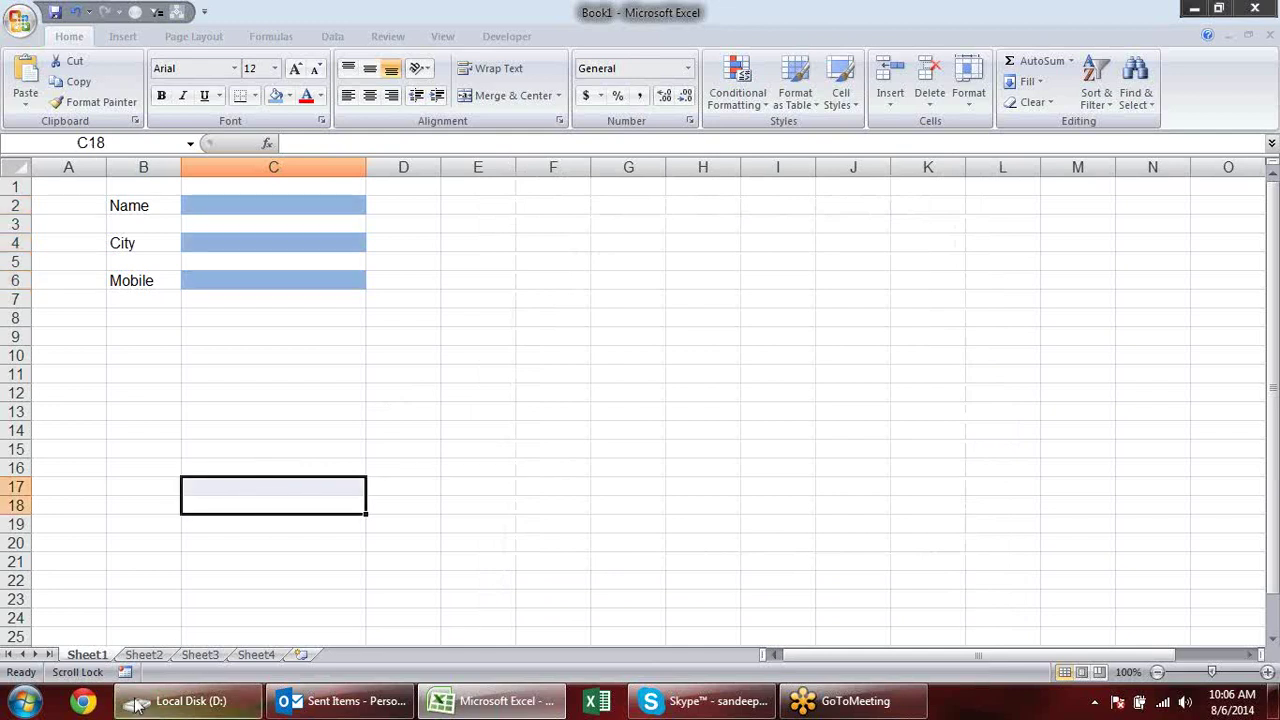
Step: Protect Sheet1 from its tab menu without a password
click(108, 560)
right_click(90, 658)
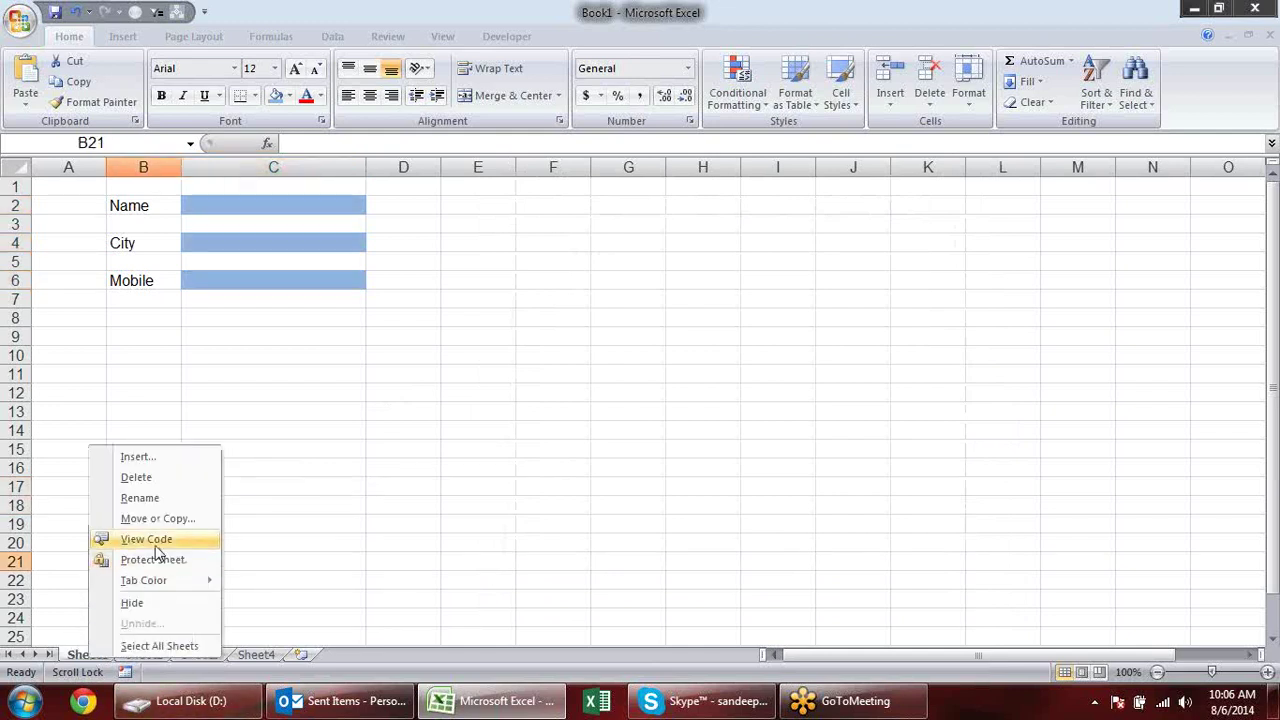
click(150, 559)
click(165, 661)
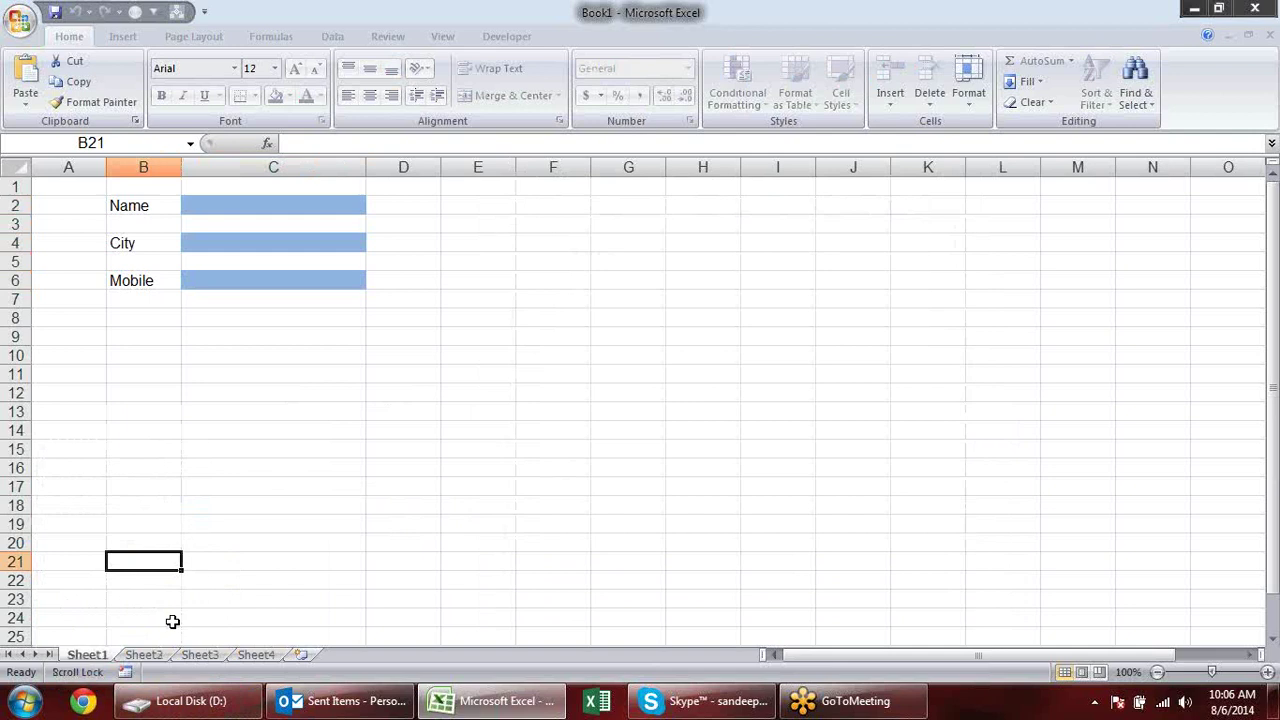
Step: Enter a sample person's name, city and mobile number into C2, C4 and C6
click(255, 196)
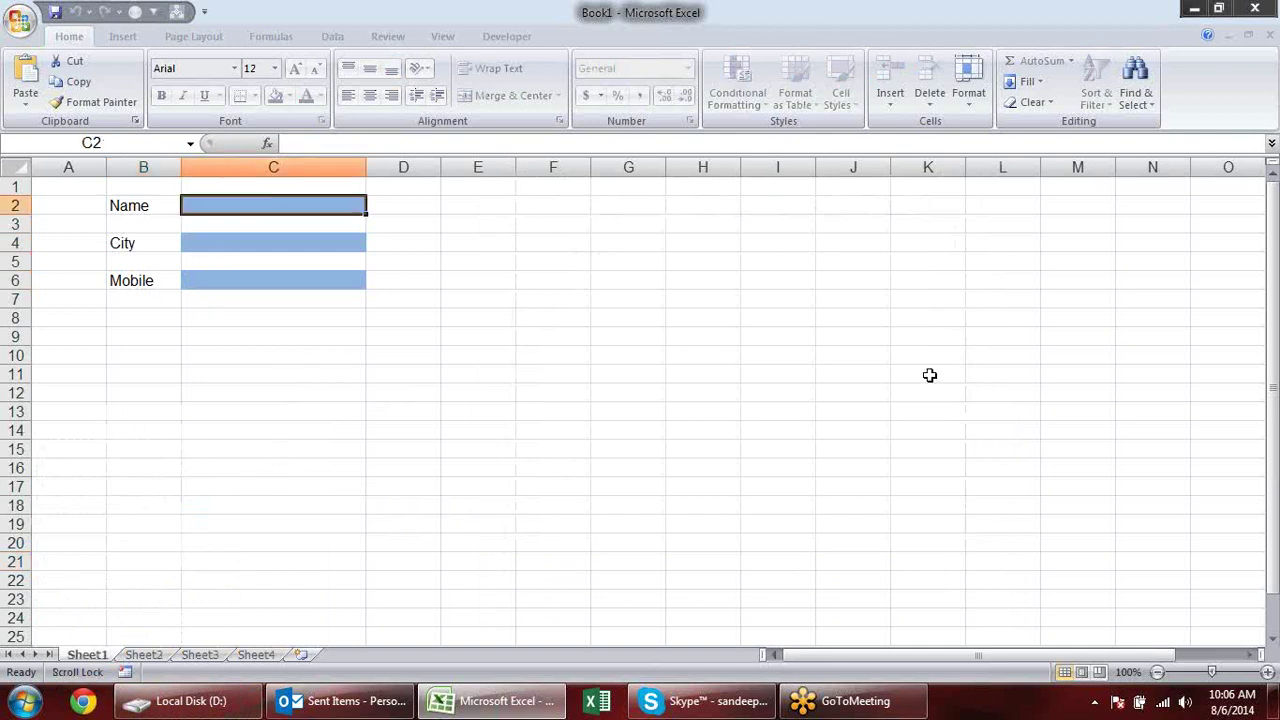
text(sandeep)
key(Return)
text(faridabad)
key(Return)
text(978)
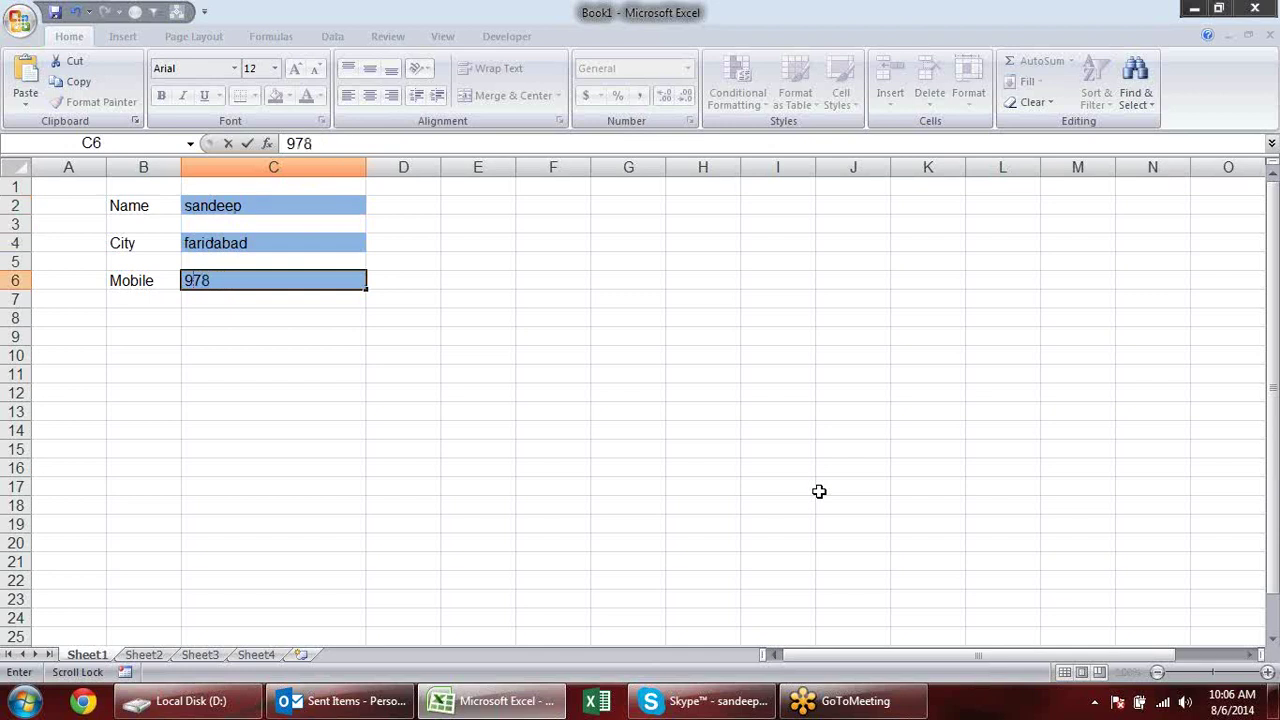
text(7243)
text(22)
key(Return)
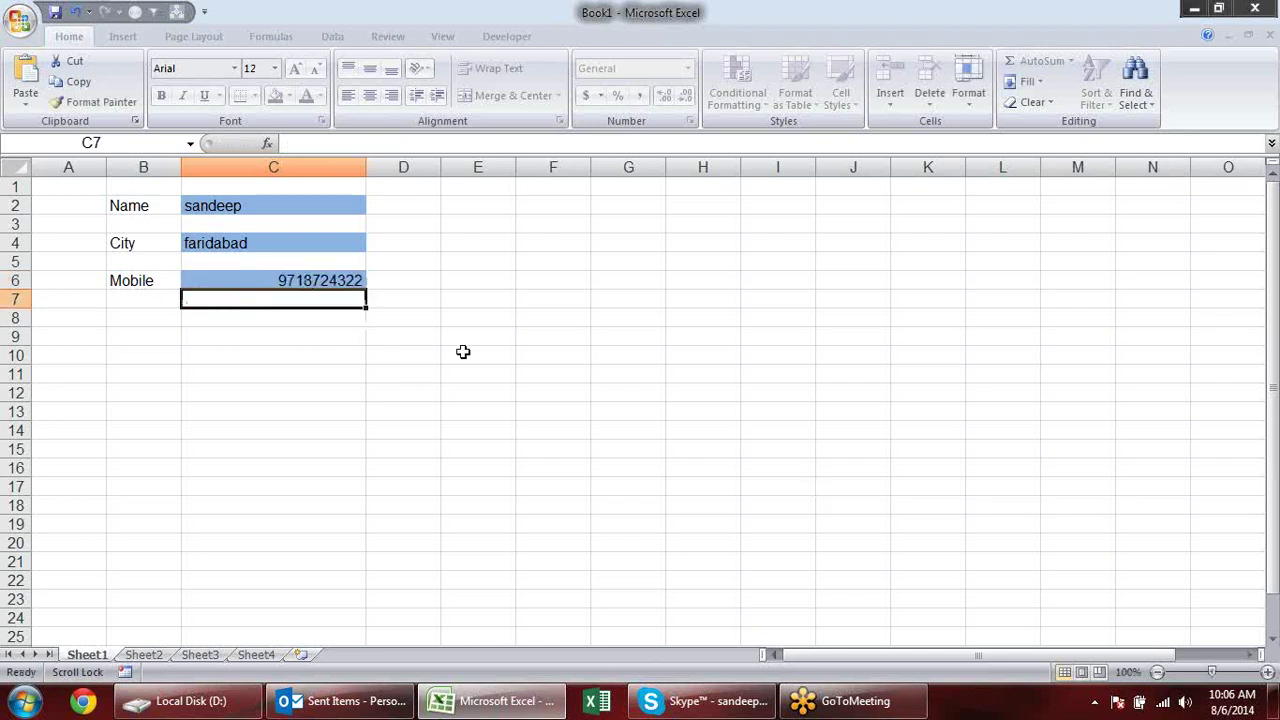
double_click(116, 316)
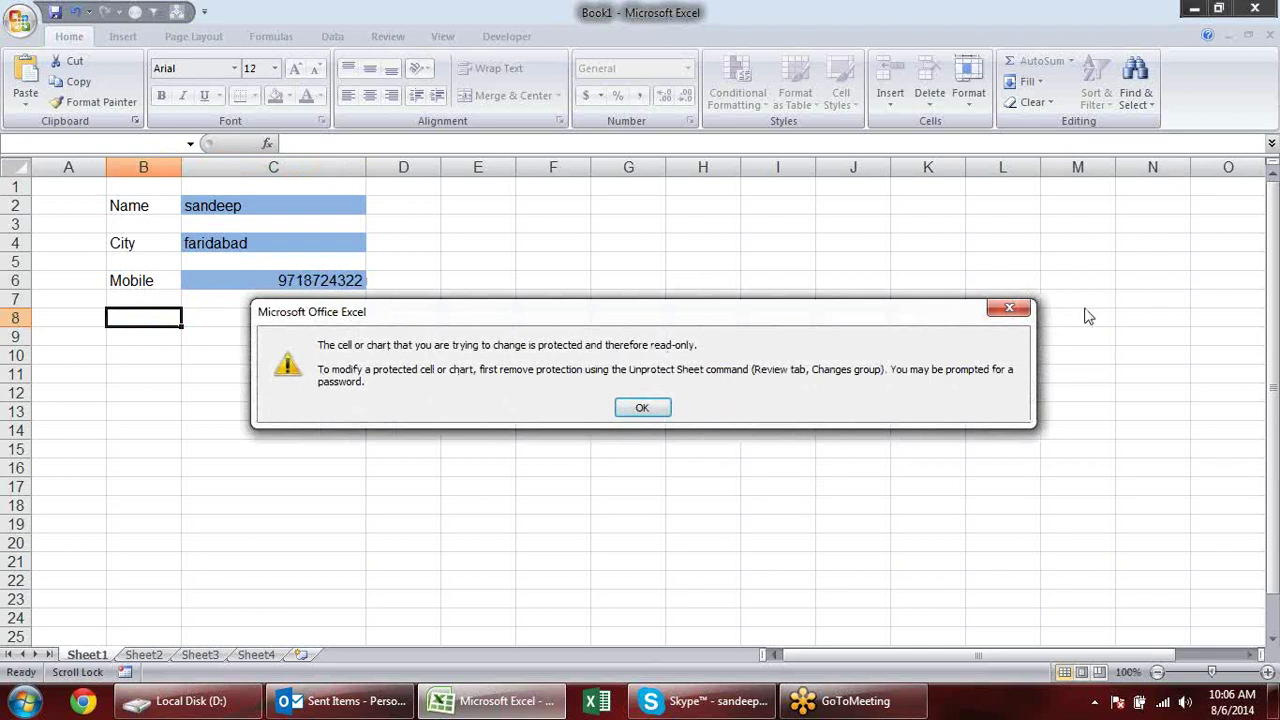
click(1008, 308)
click(144, 208)
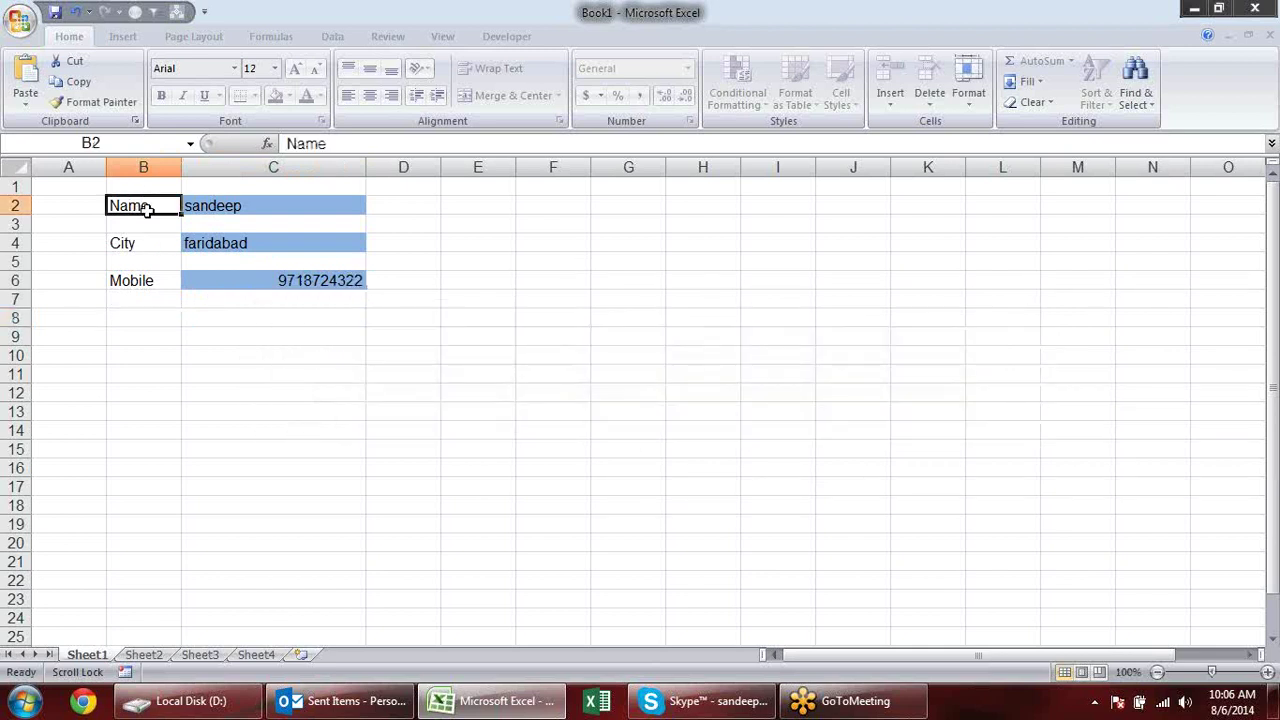
double_click(145, 208)
key(Return)
click(266, 206)
click(269, 244)
click(260, 279)
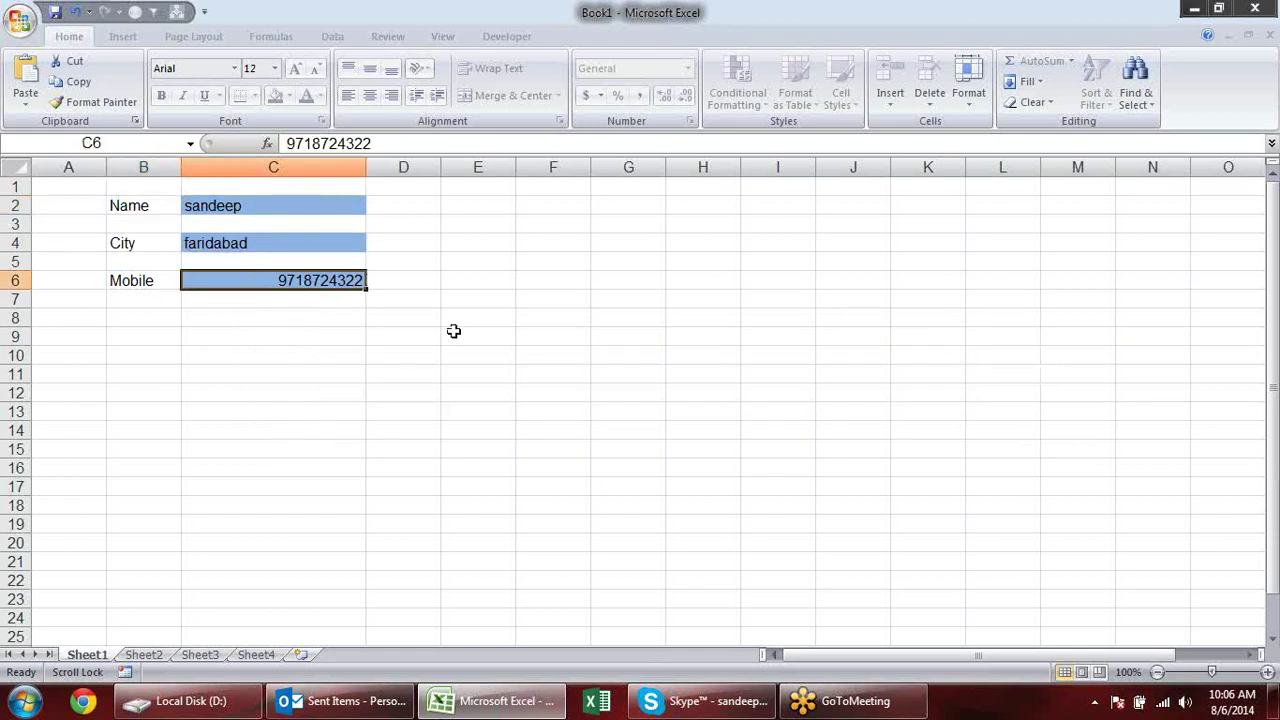
click(16, 168)
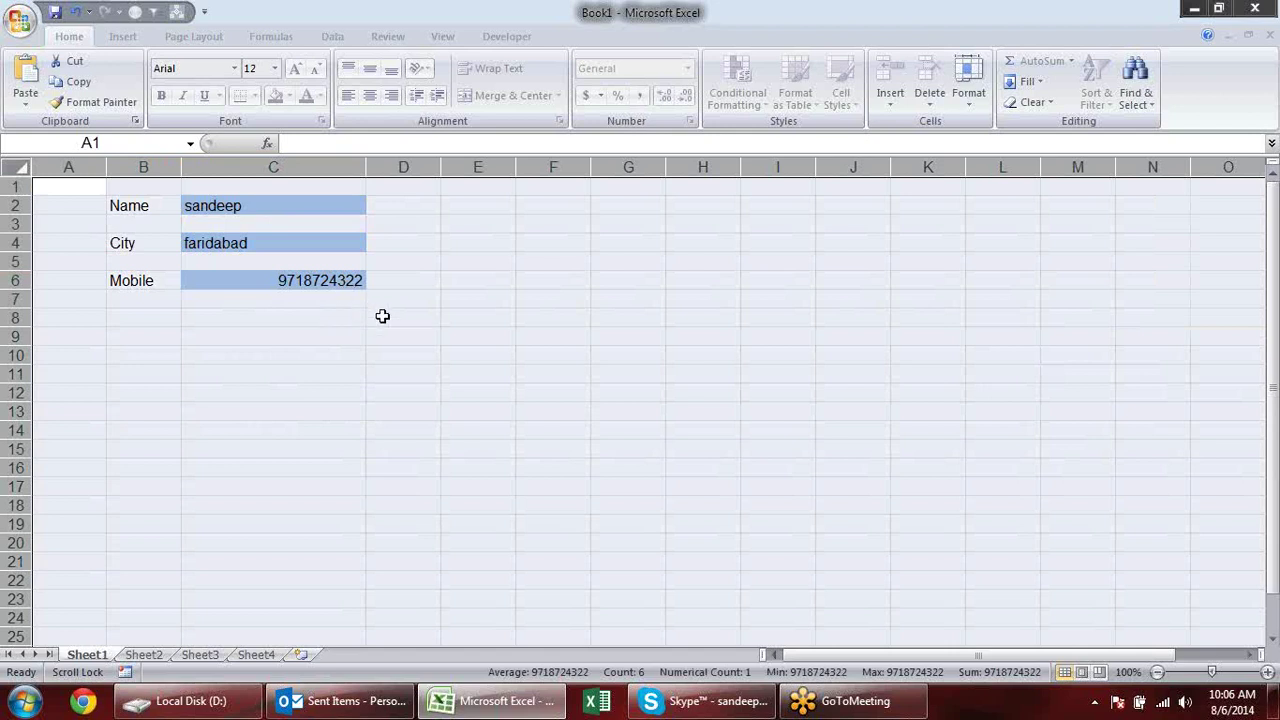
click(471, 323)
click(18, 171)
right_click(475, 284)
key(Escape)
click(100, 602)
right_click(87, 654)
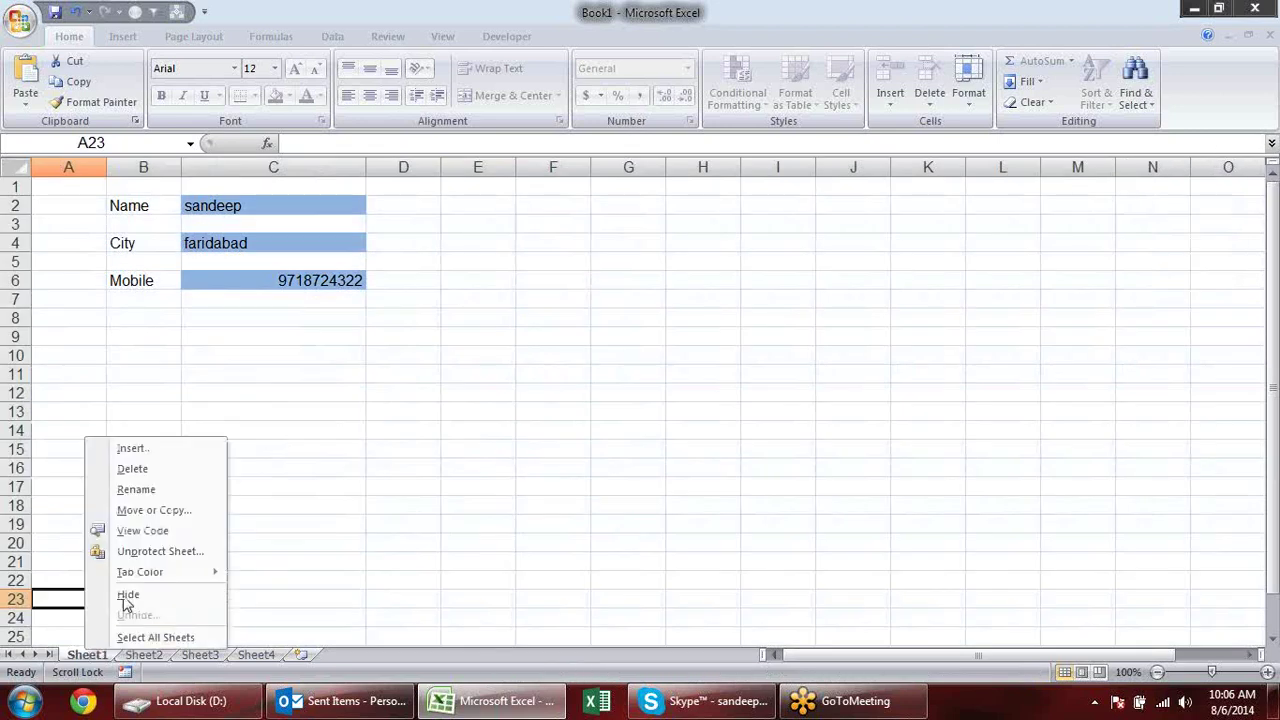
click(575, 388)
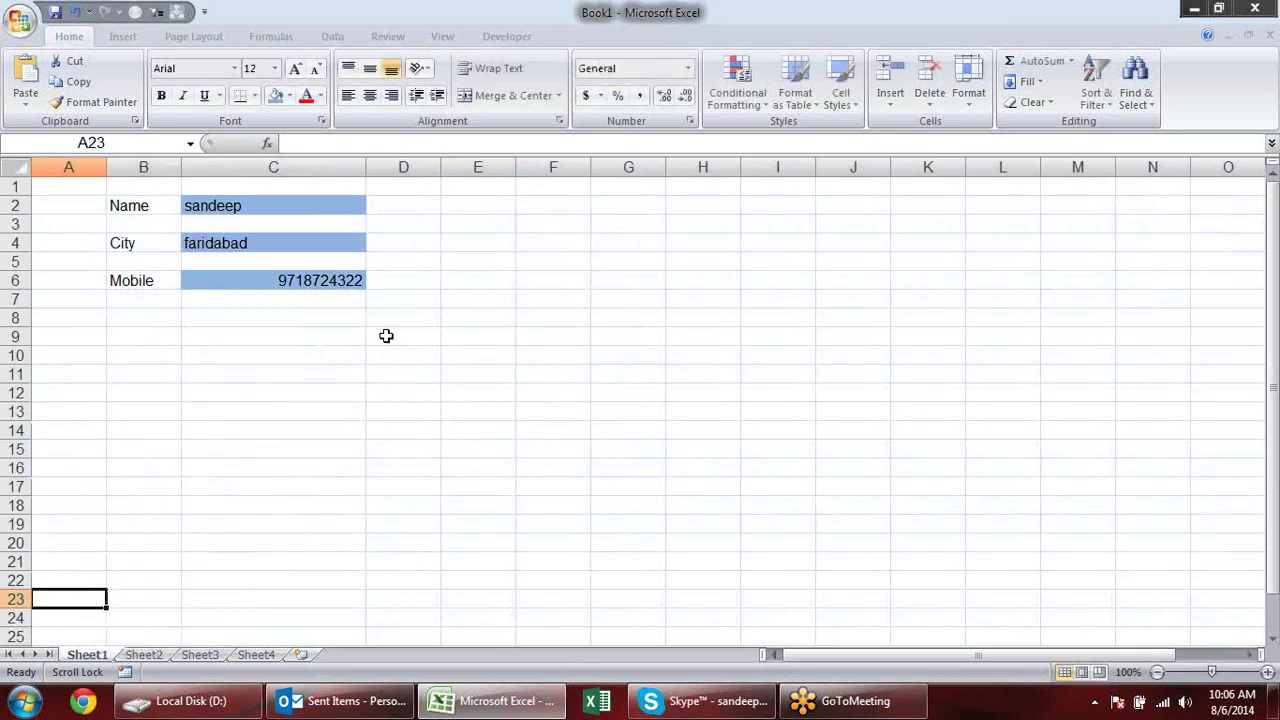
key(ctrl+a)
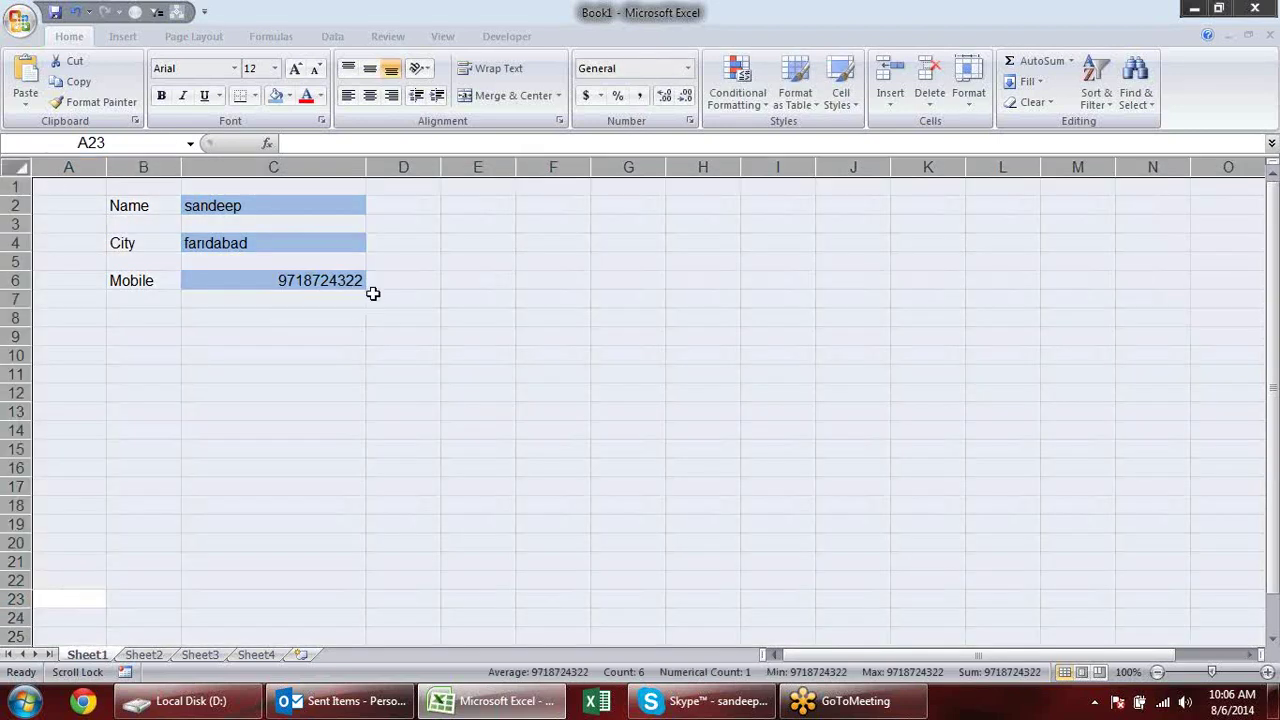
right_click(436, 307)
click(525, 470)
click(292, 303)
click(456, 431)
click(246, 339)
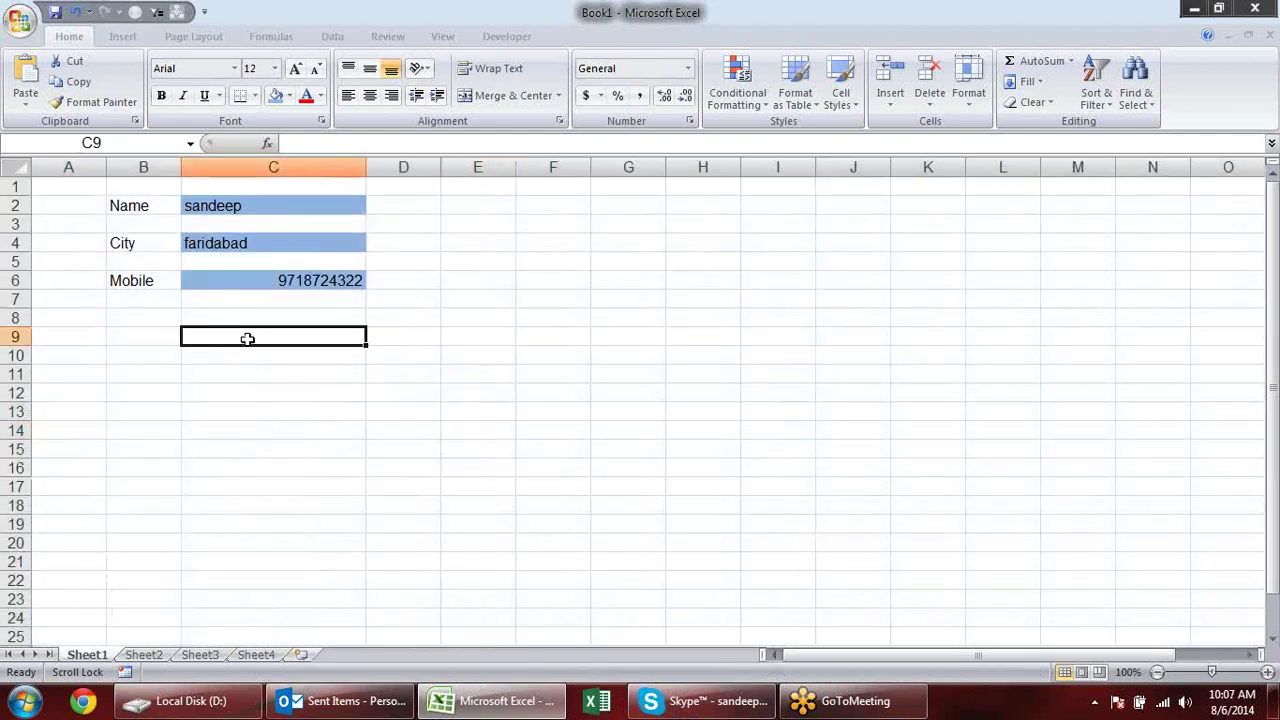
Step: On Sheet2, fill the block B2:E5 light blue
click(143, 654)
mouse_move(140, 207)
mouse_down()
mouse_move(370, 355)
mouse_move(370, 261)
mouse_up()
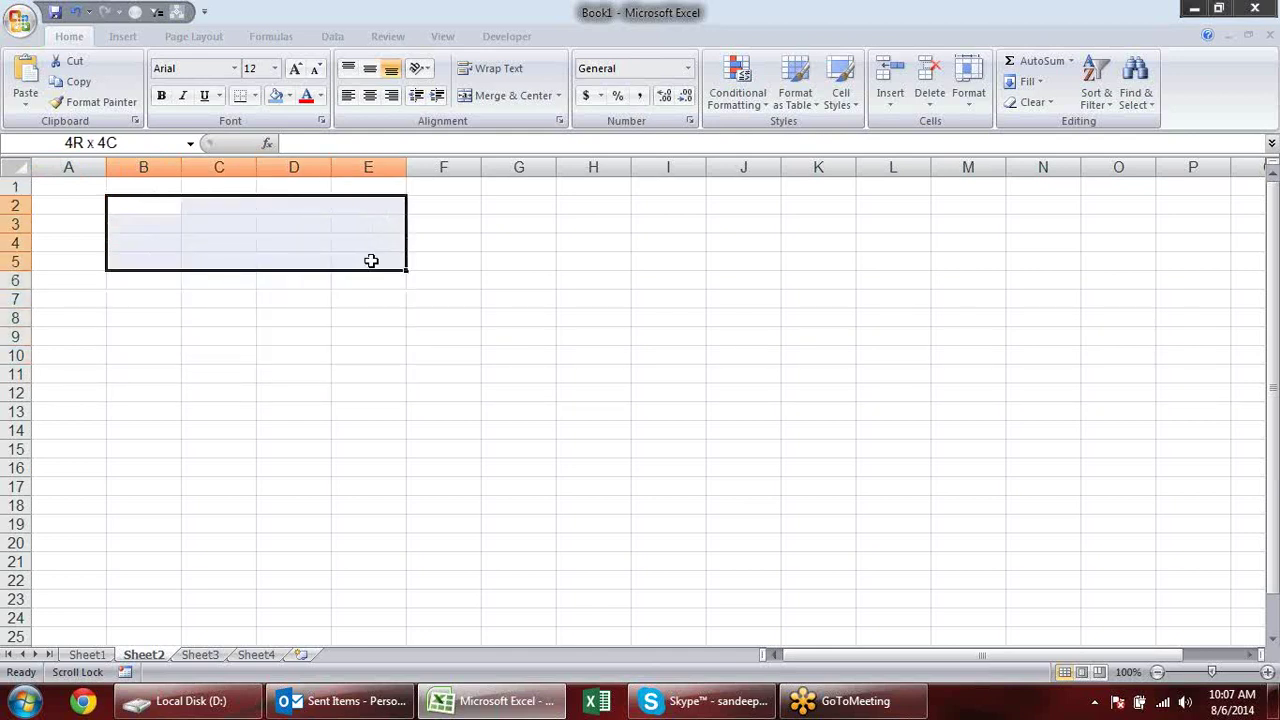
click(276, 95)
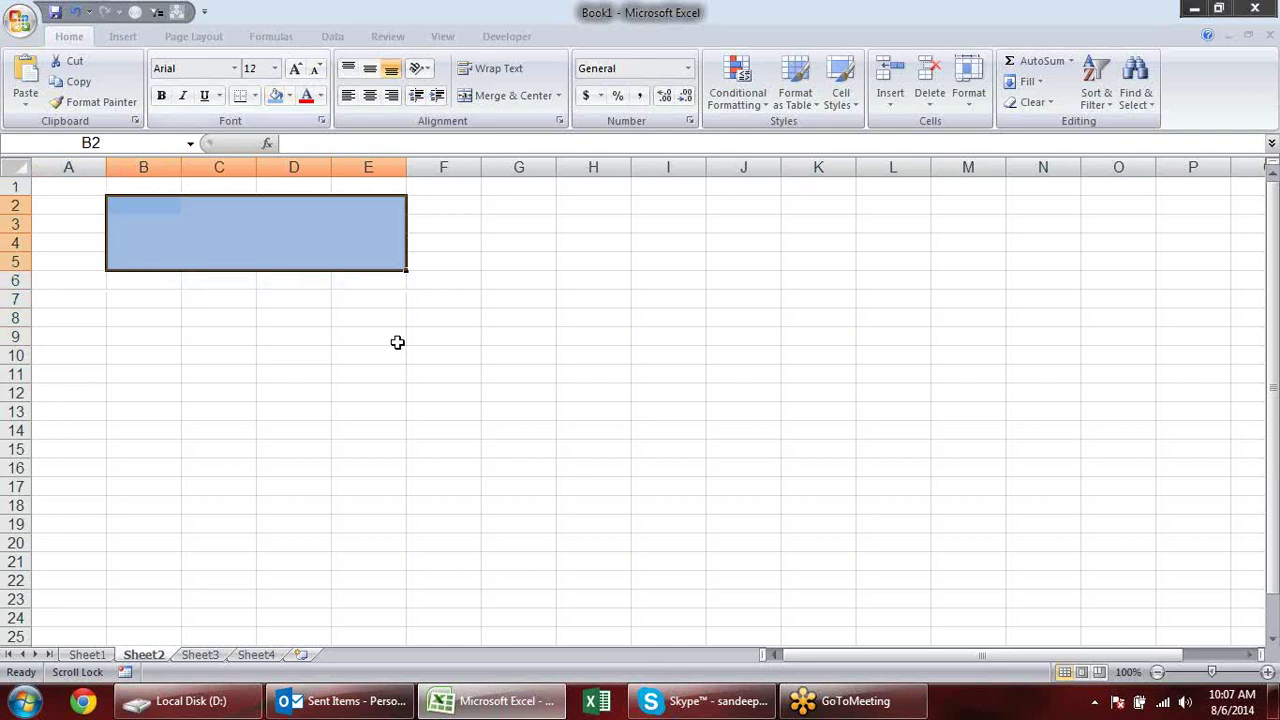
click(318, 321)
click(211, 225)
click(561, 315)
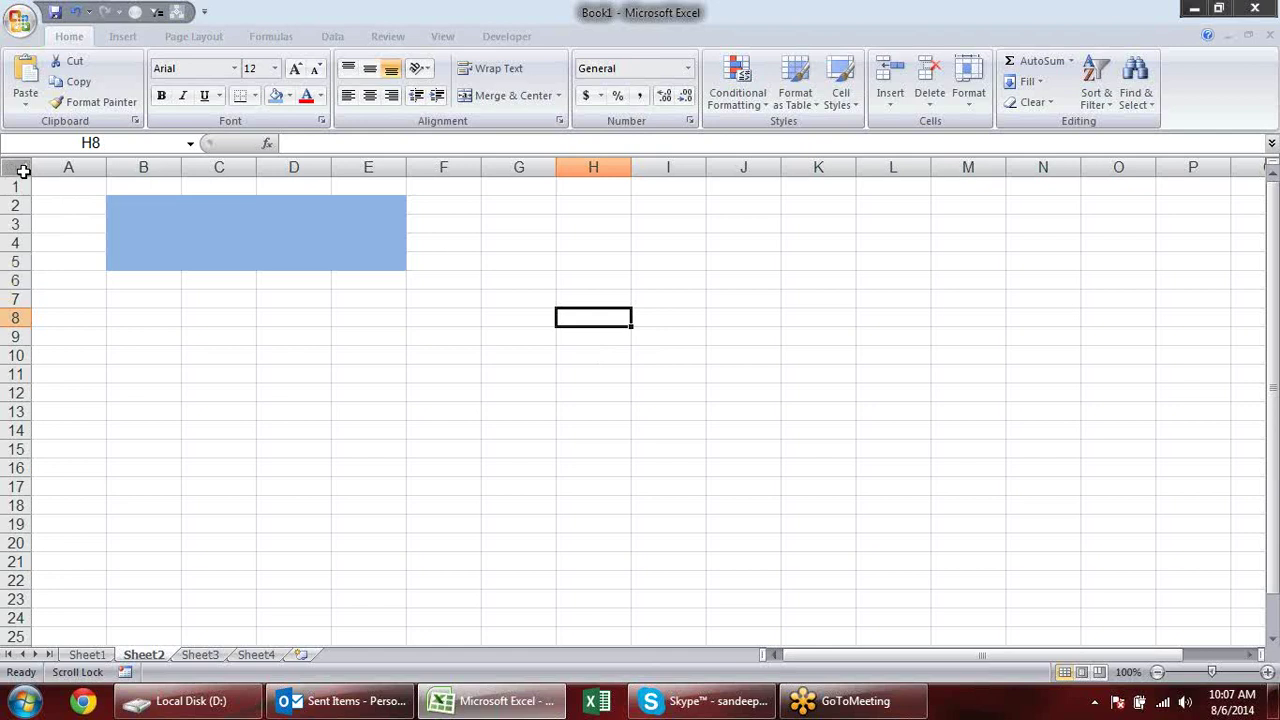
Step: Unlock every cell on Sheet2 through Format Cells
click(23, 170)
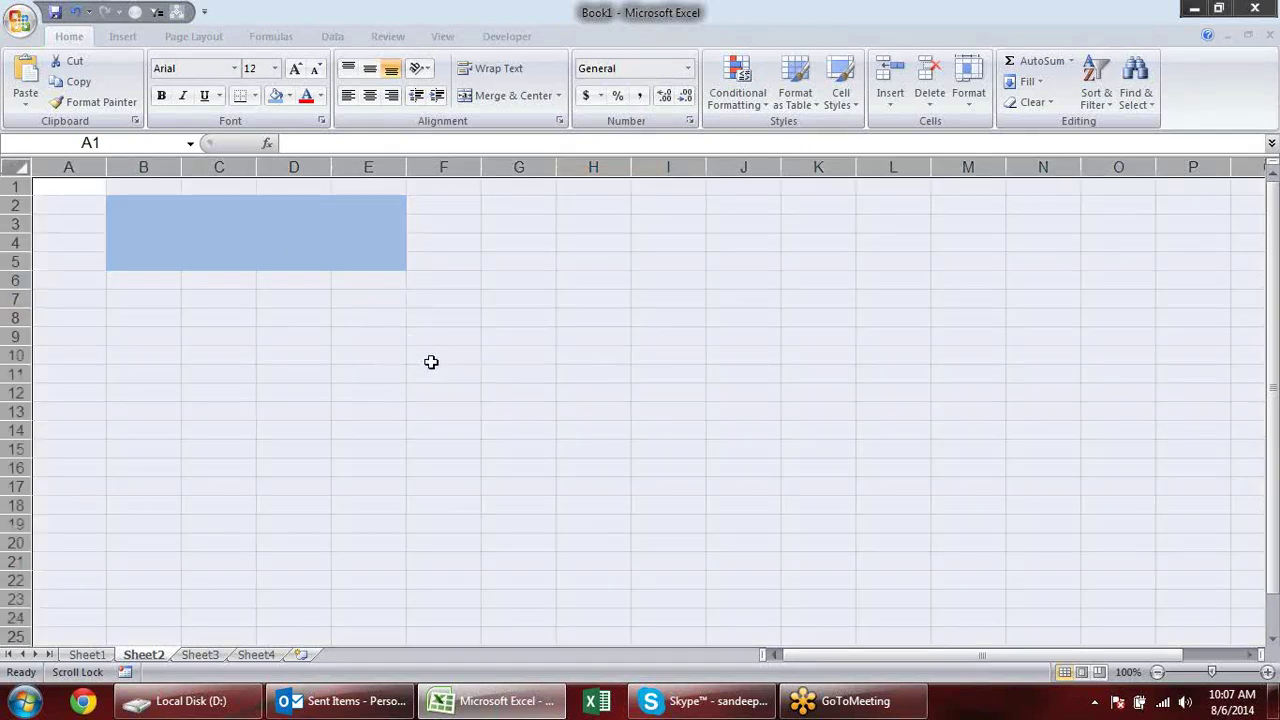
key(ctrl+1)
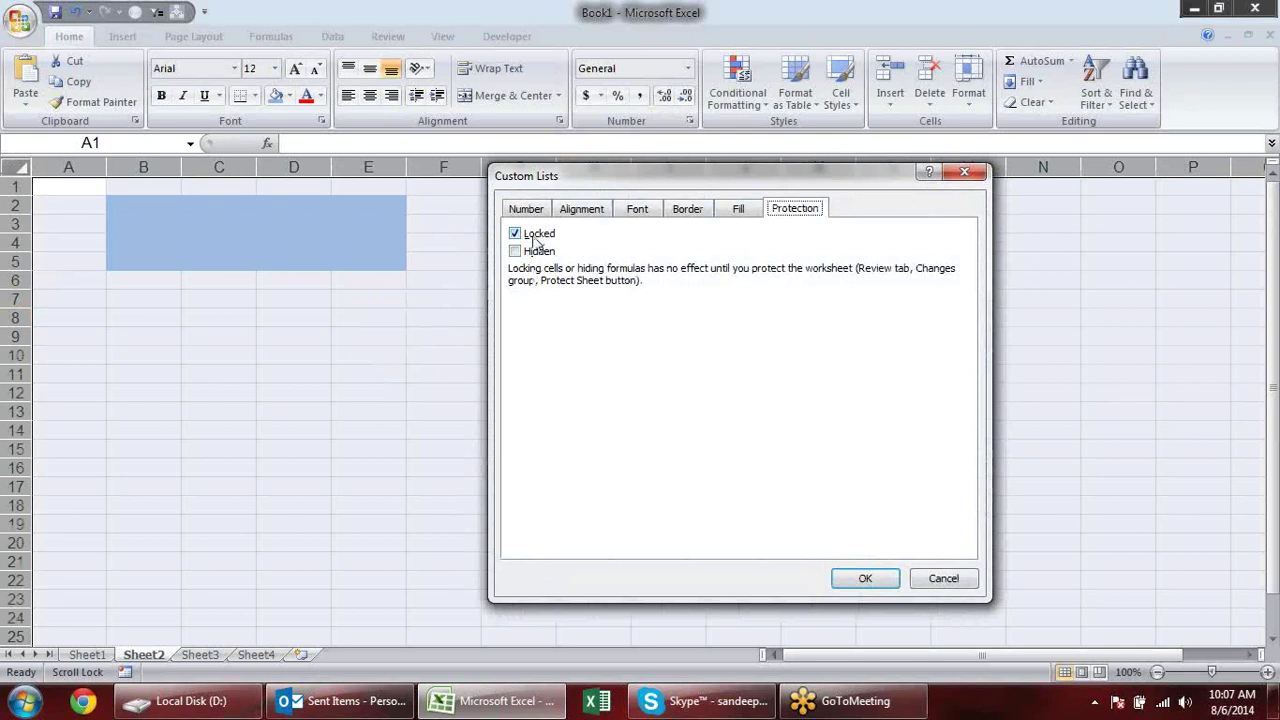
click(527, 238)
click(878, 588)
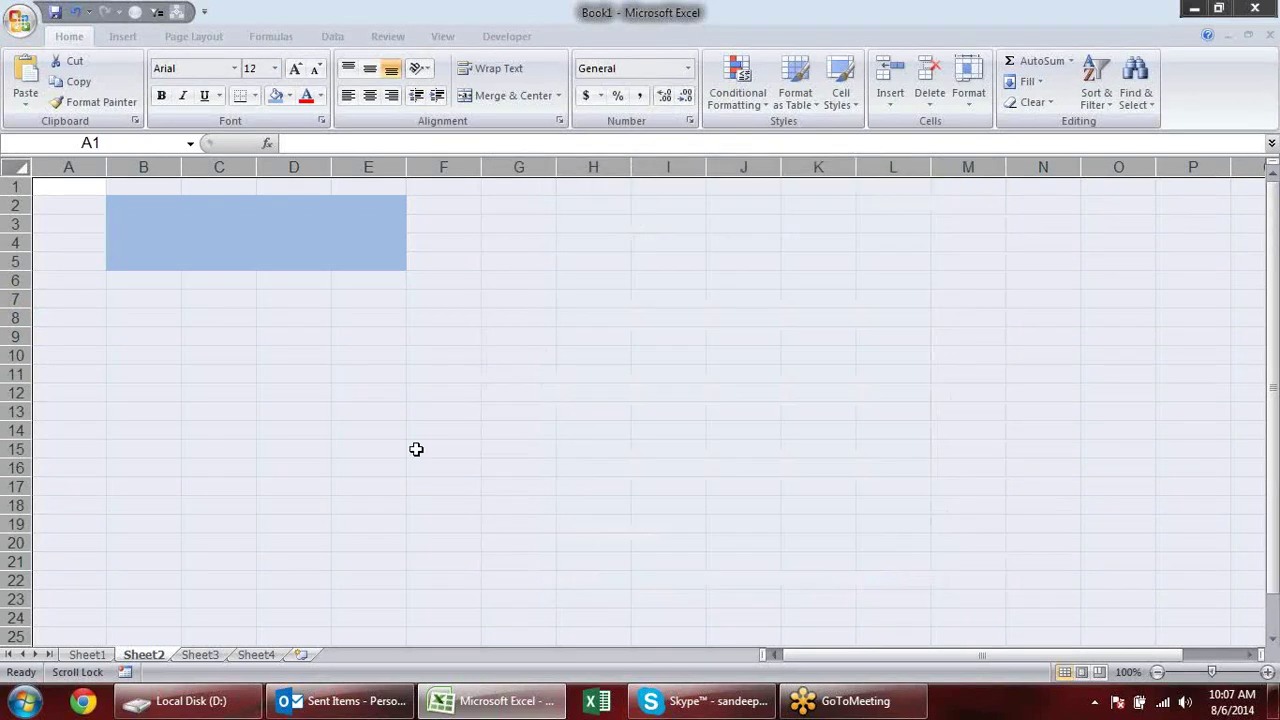
click(398, 434)
Step: Set the blue block B2:E5 back to Locked
mouse_move(114, 198)
mouse_down()
mouse_move(437, 279)
mouse_move(393, 262)
mouse_up()
key(ctrl+1)
click(516, 233)
click(868, 578)
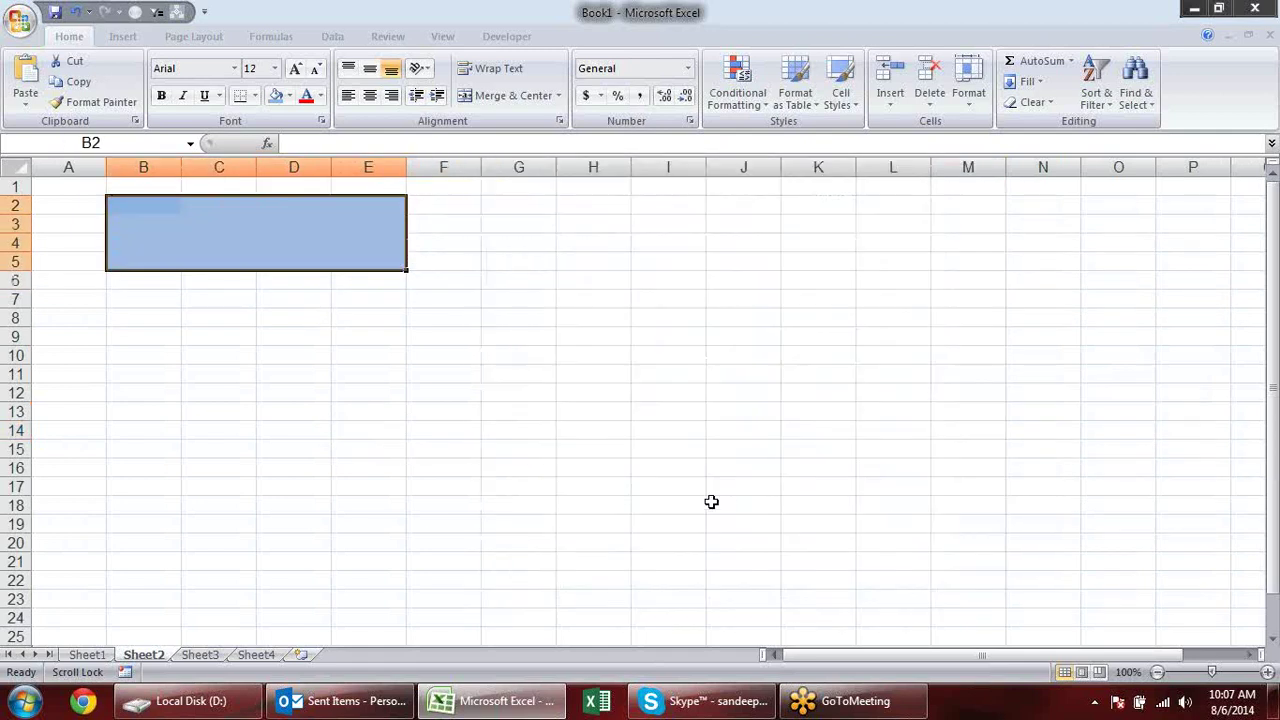
click(392, 392)
click(203, 240)
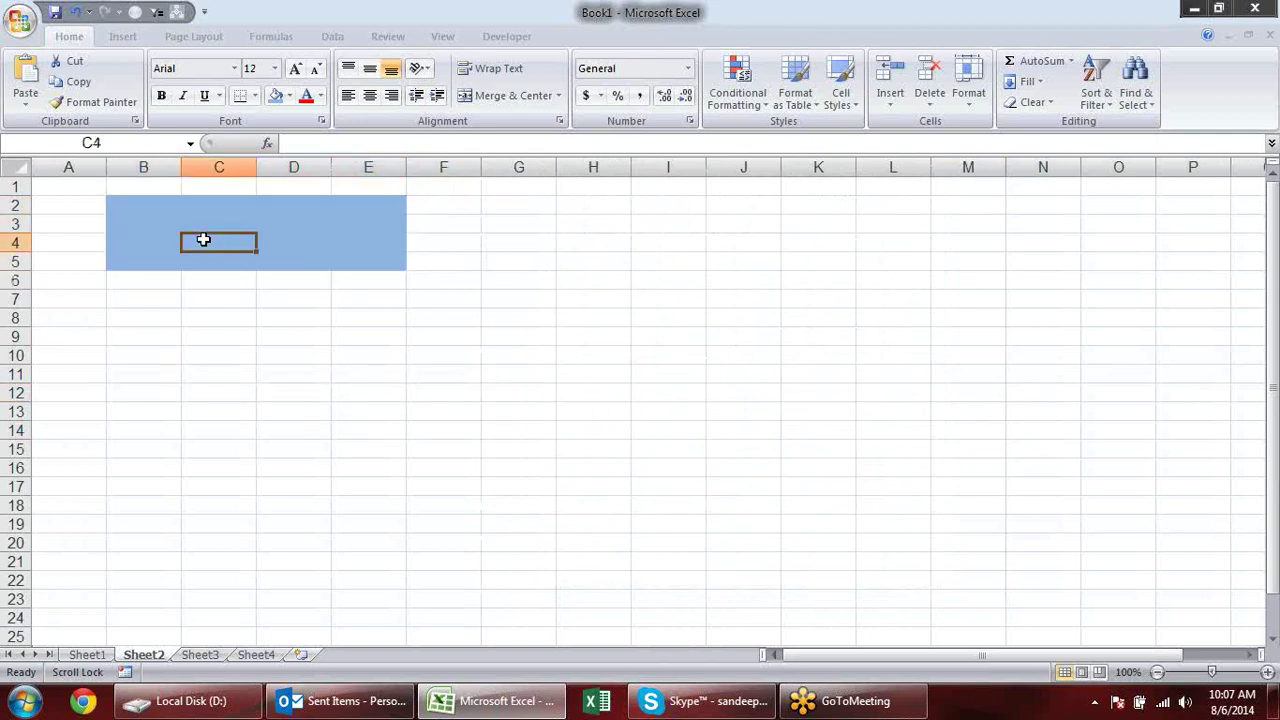
click(391, 245)
click(343, 263)
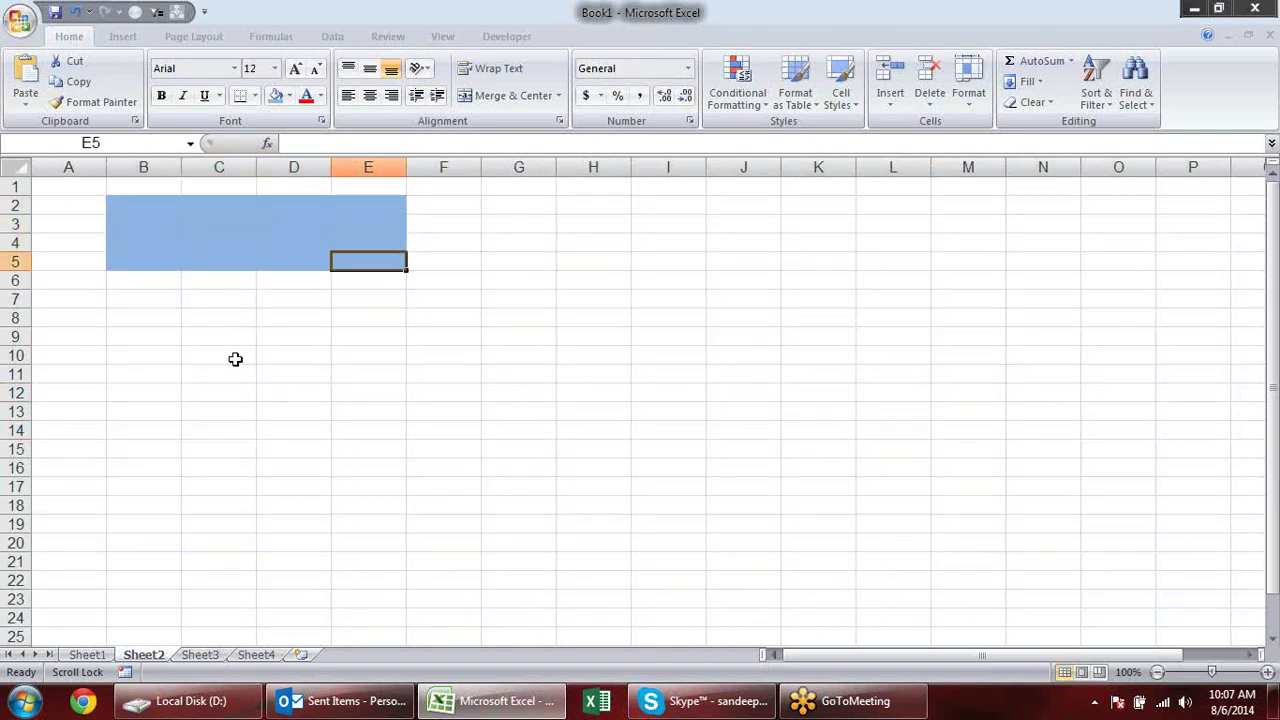
click(196, 295)
click(449, 343)
Step: Protect Sheet2 from its tab menu without a password
right_click(141, 660)
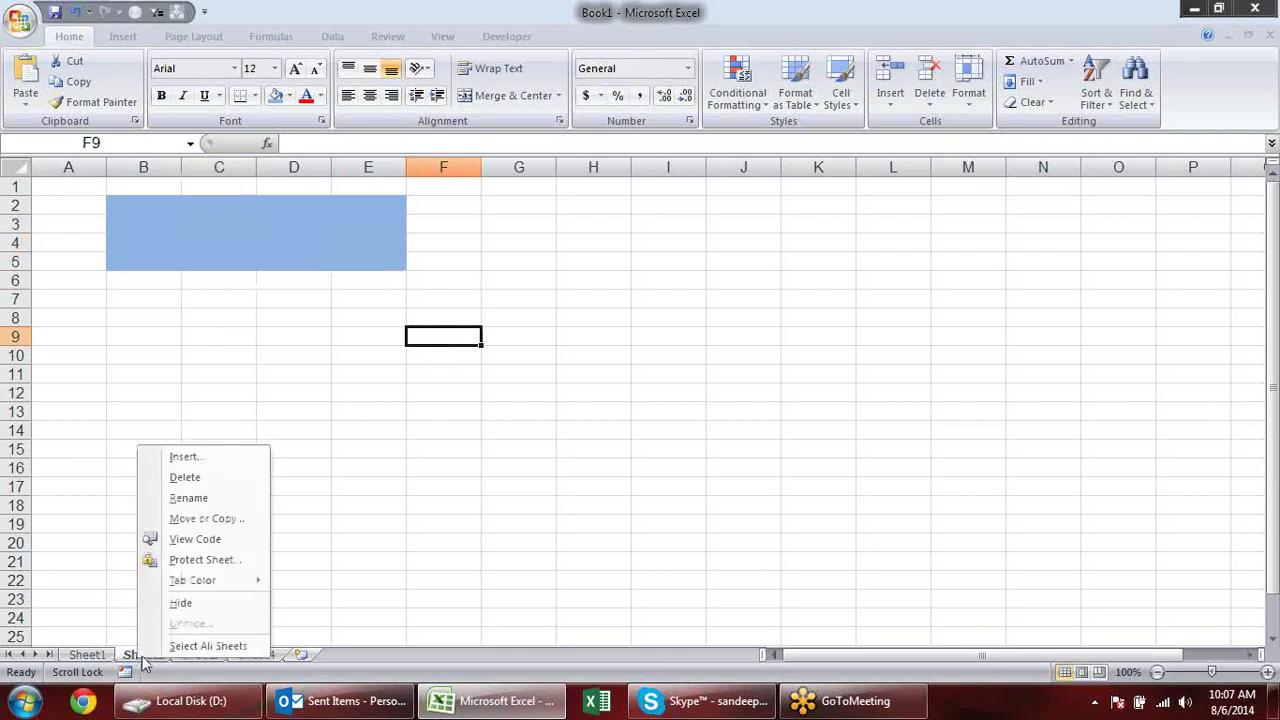
click(220, 560)
key(Return)
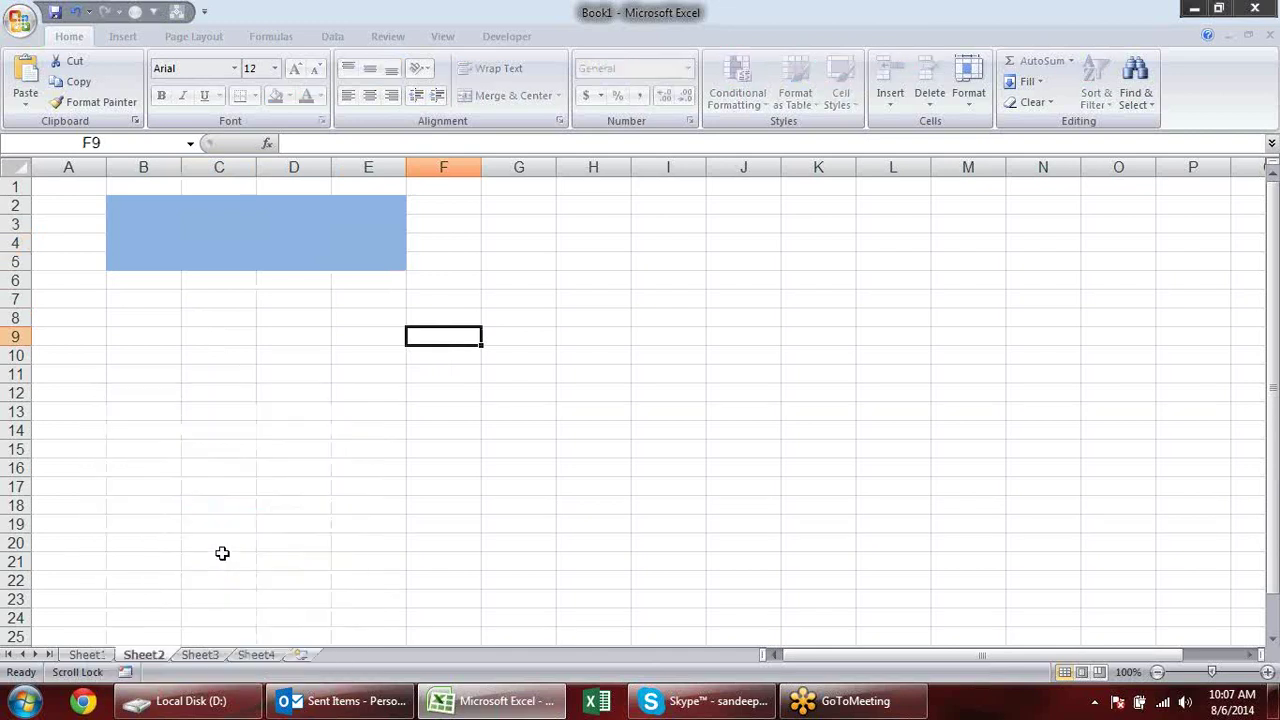
Step: Type test text ('dsf', 'df', 'sdf') into several unlocked cells outside the blue block
click(280, 400)
click(250, 297)
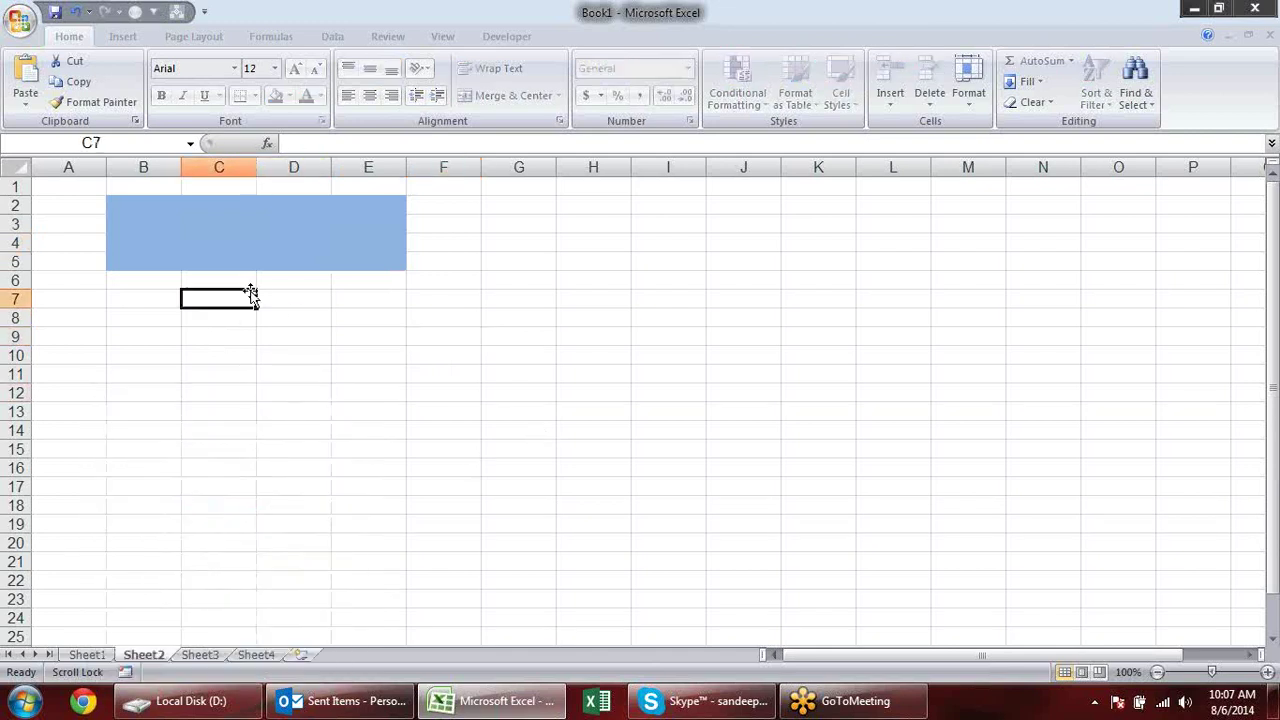
text(dsf)
click(490, 390)
text(df)
click(521, 262)
text(sdf)
click(458, 228)
text(df)
click(430, 318)
text(df)
Step: Try typing in locked cell D3, dismiss the protection warning, and return to Sheet1
click(293, 222)
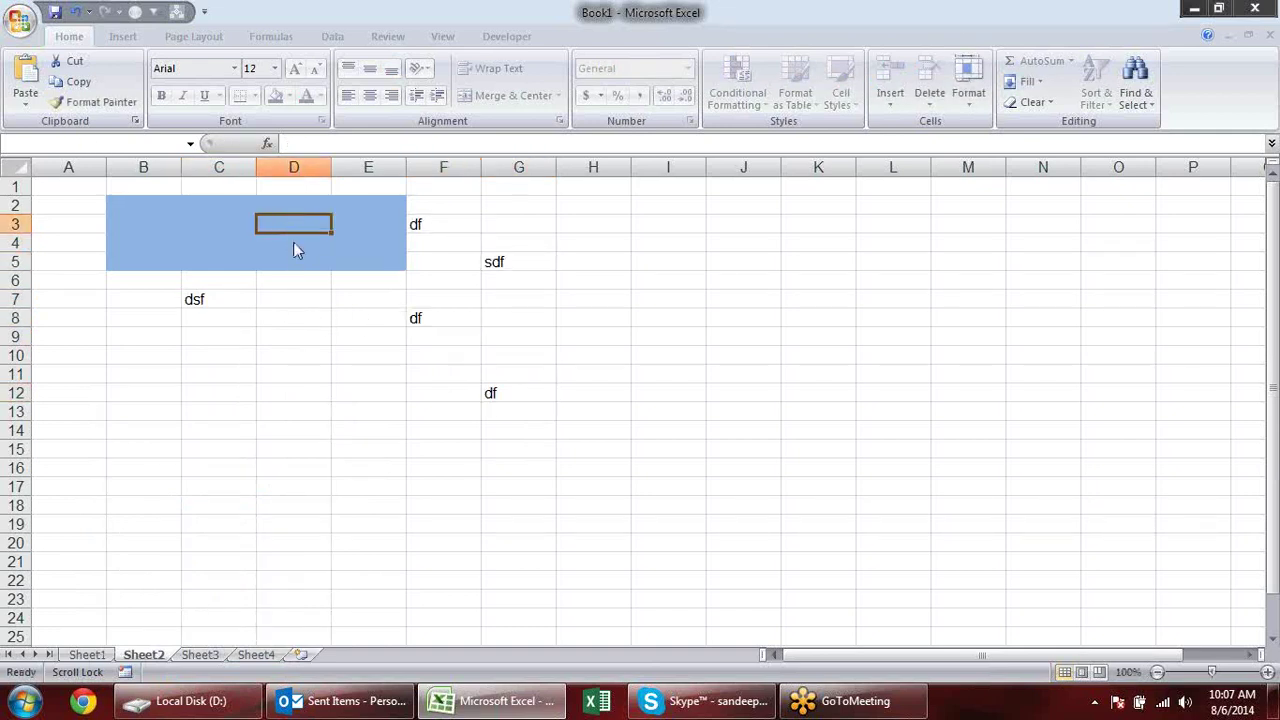
text(d)
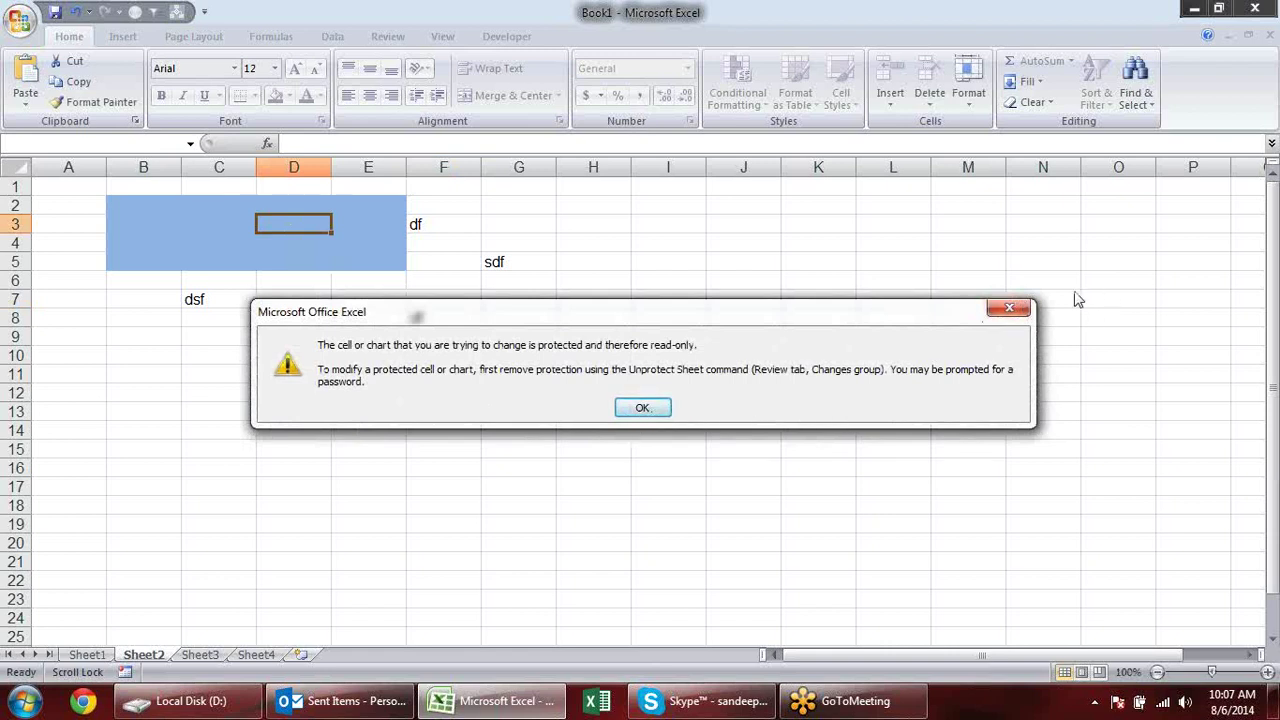
click(1009, 307)
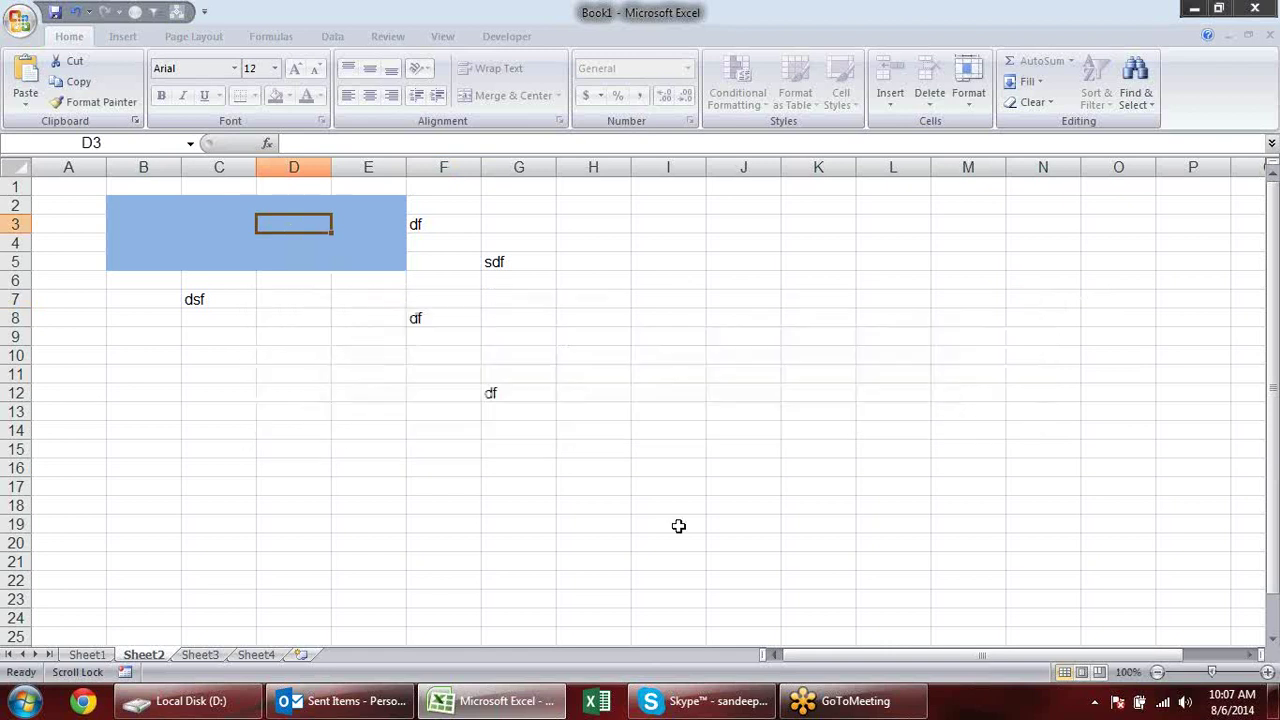
click(87, 654)
Step: Select value cells C2, C4 and C6 and clear their Locked option in Format Cells
click(156, 189)
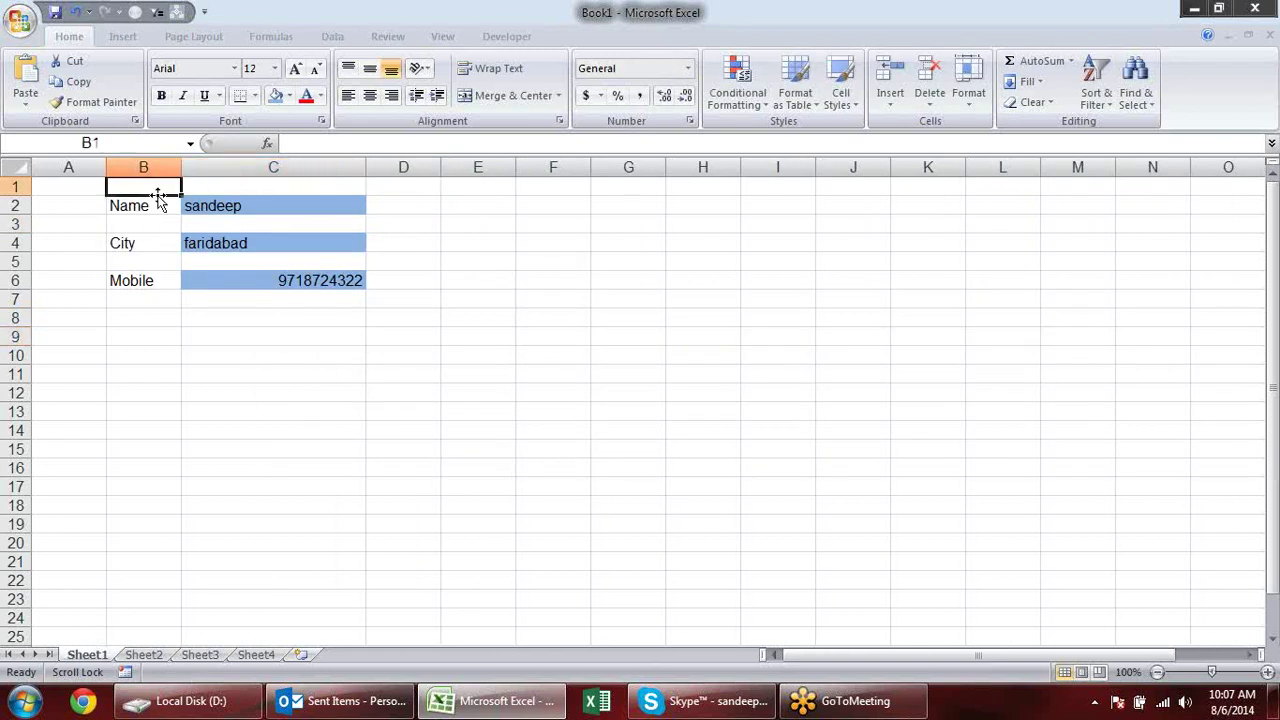
click(153, 205)
click(143, 243)
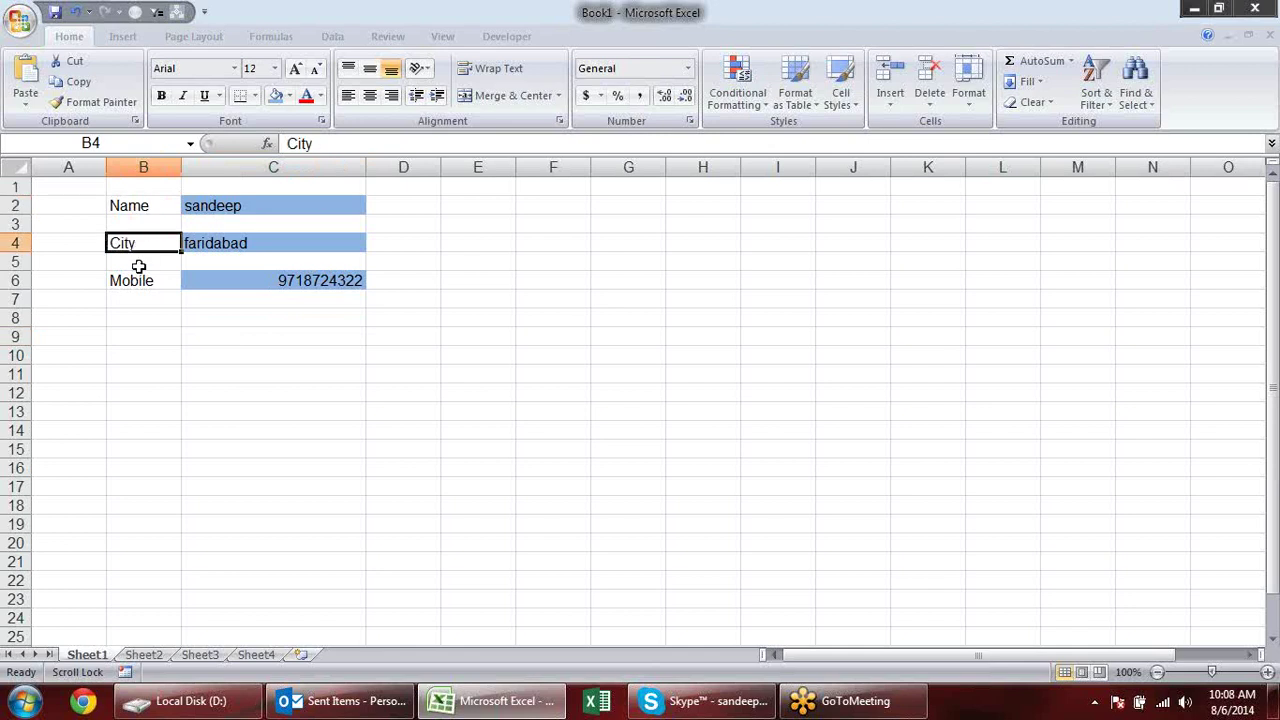
click(140, 280)
click(242, 205)
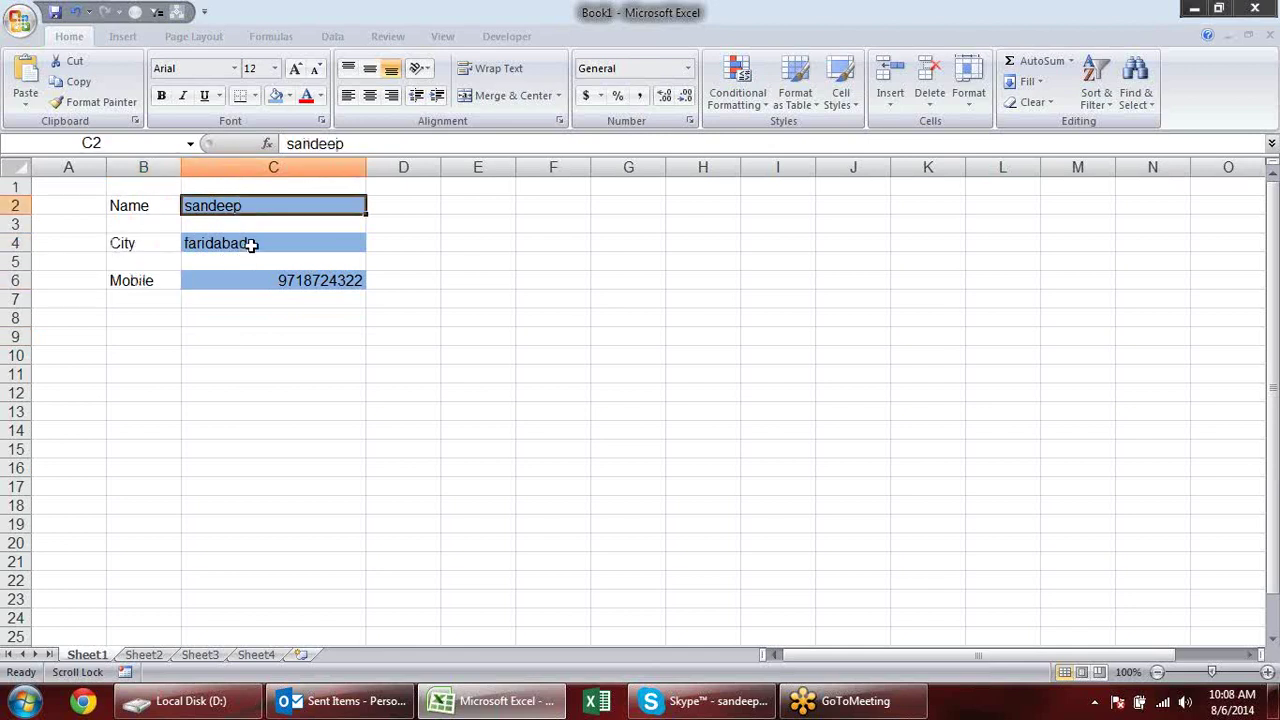
key(Return)
key(Return)
key(ctrl+1)
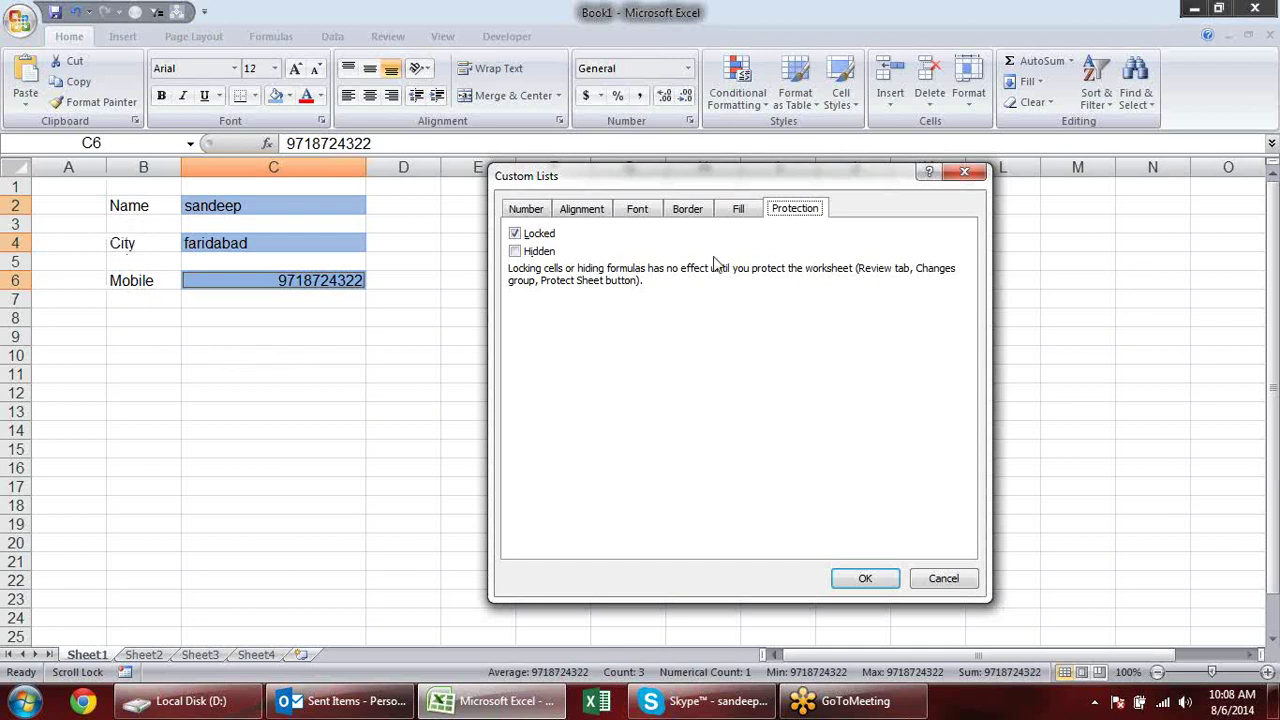
click(546, 234)
click(882, 590)
Step: Point out the Name, City and Mobile labels in column B, which remain locked
click(398, 386)
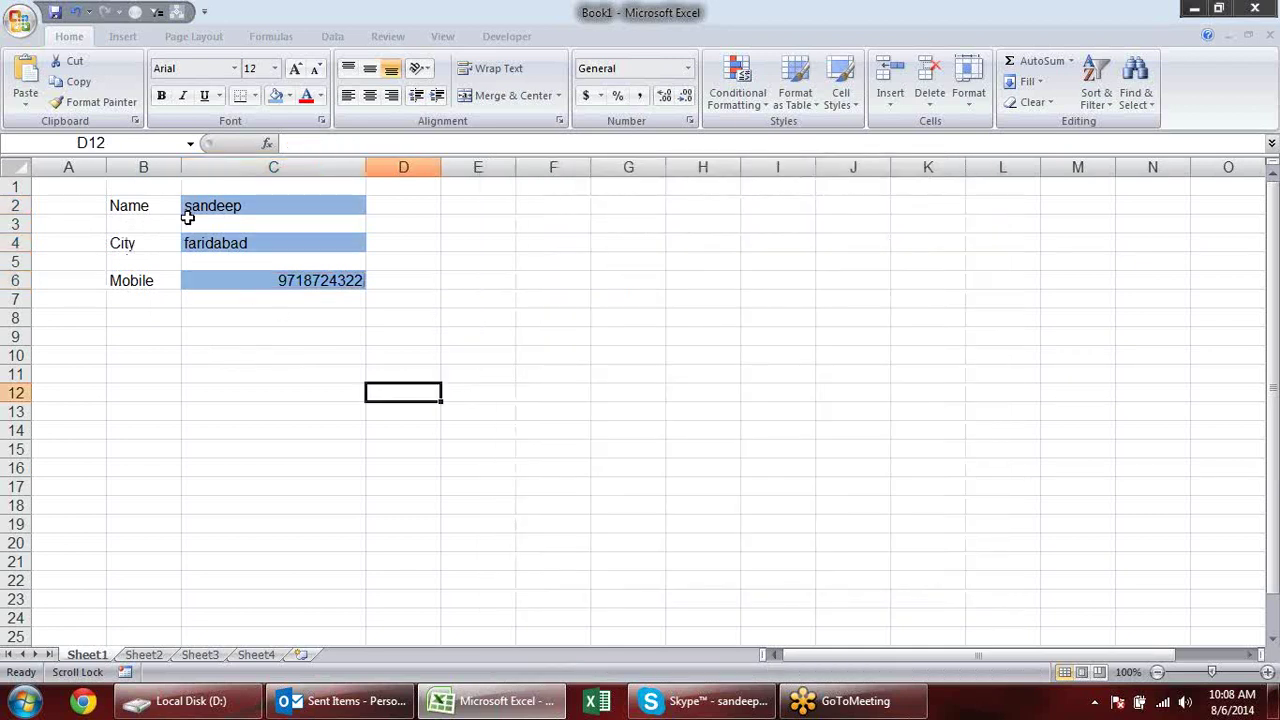
click(131, 210)
click(128, 243)
click(134, 284)
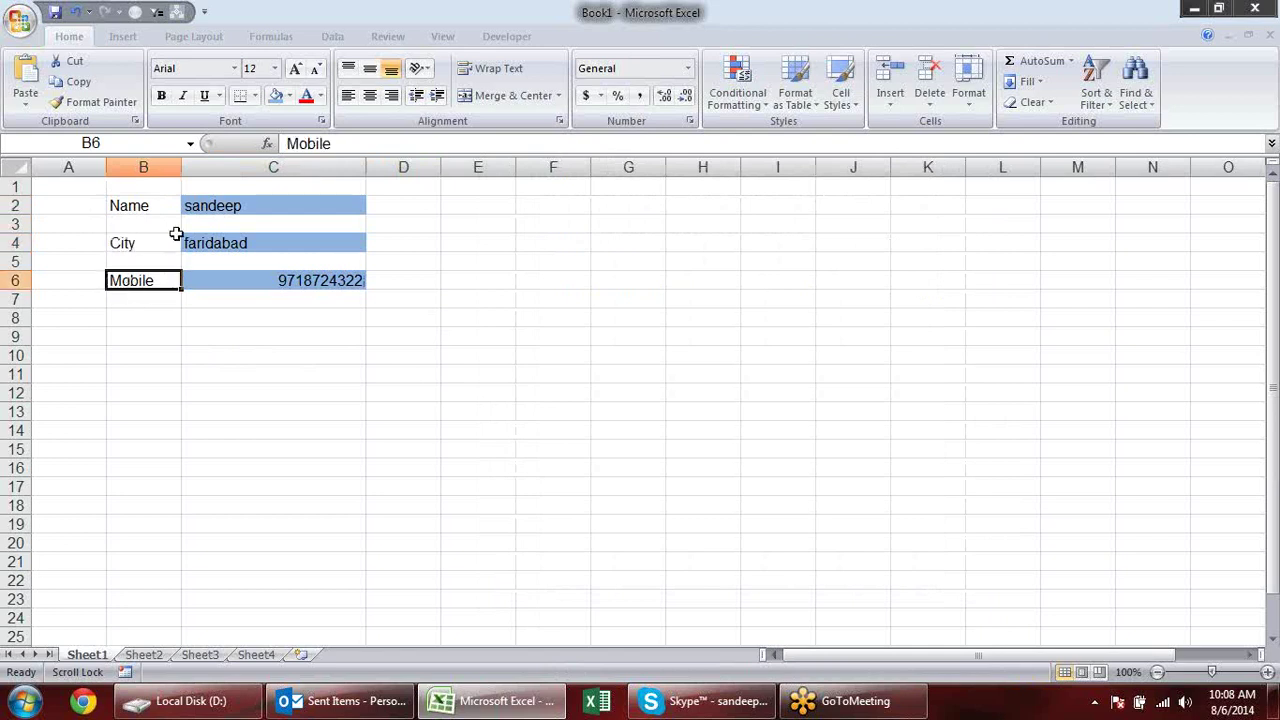
click(170, 205)
click(160, 243)
click(146, 280)
right_click(92, 656)
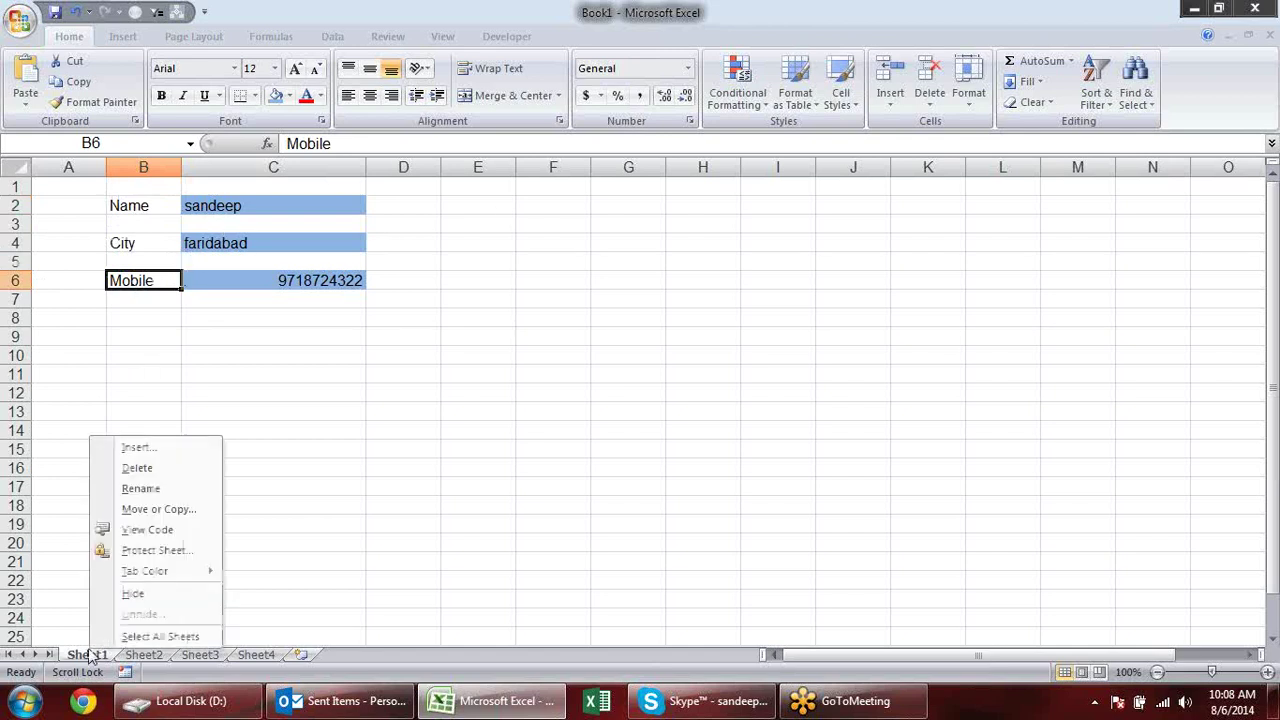
click(180, 545)
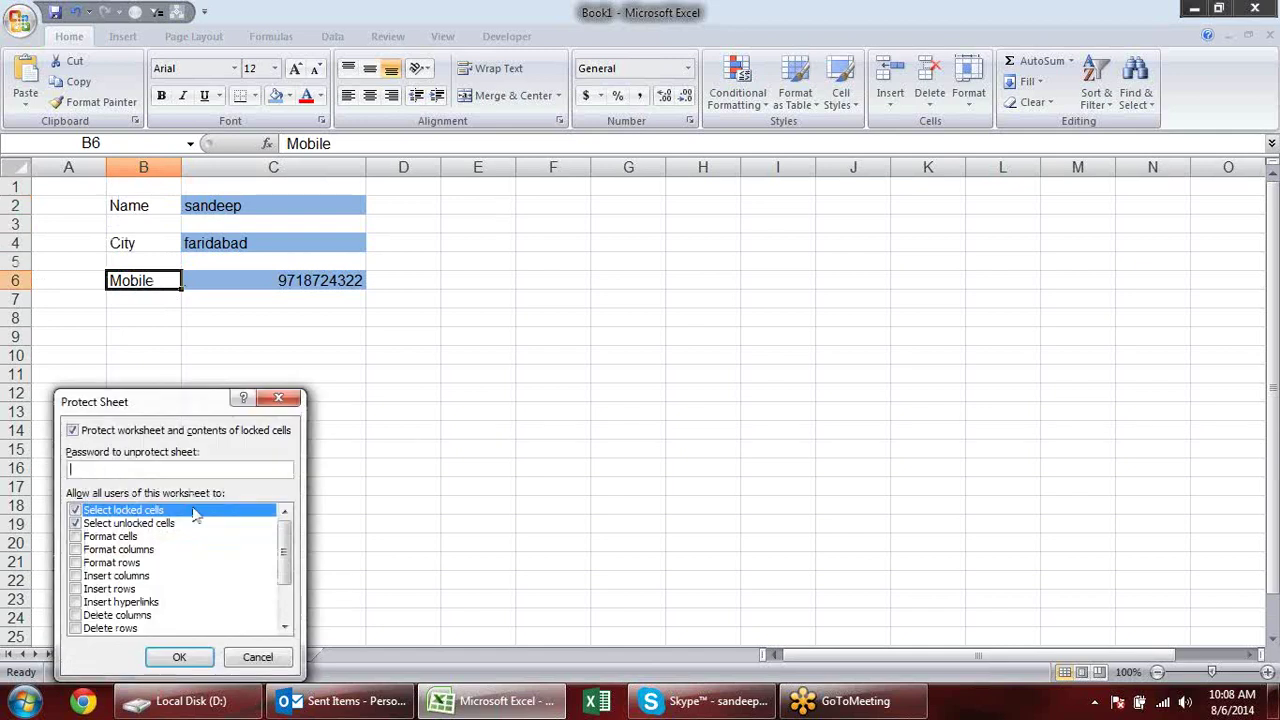
click(179, 657)
click(343, 434)
key(Delete)
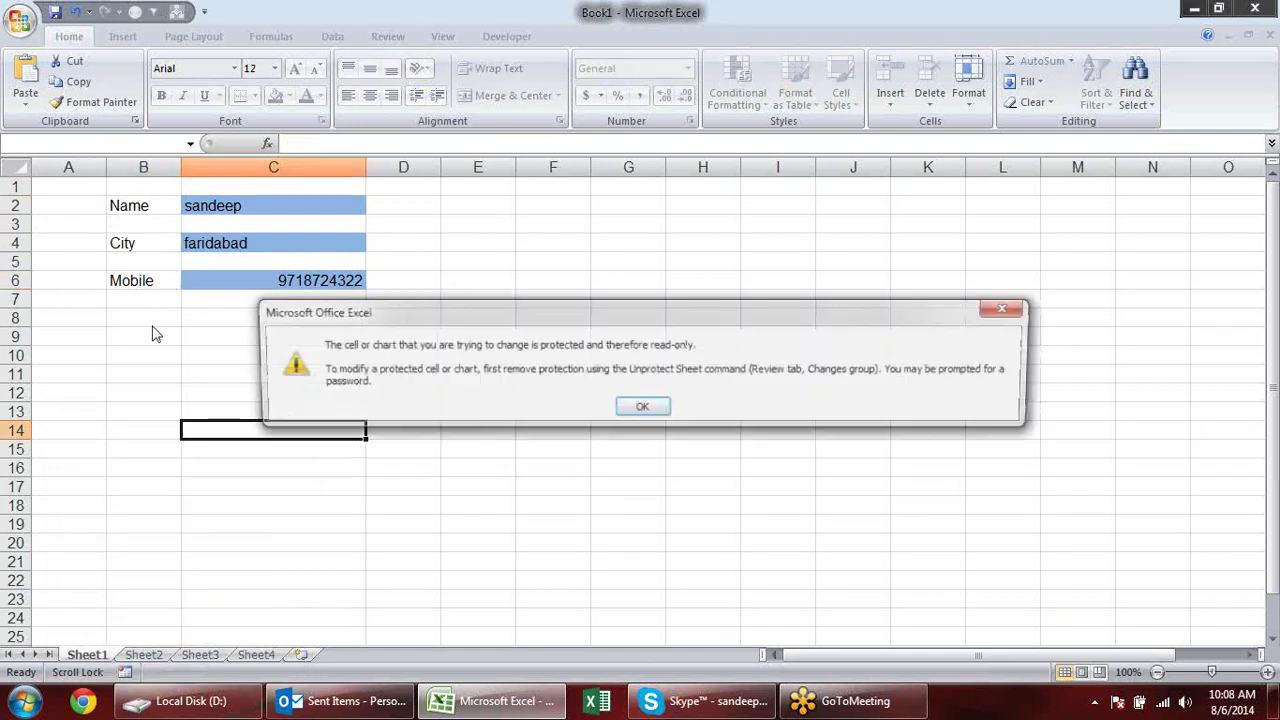
click(643, 408)
click(137, 281)
key(ctrl+c)
key(ctrl+Page_Down)
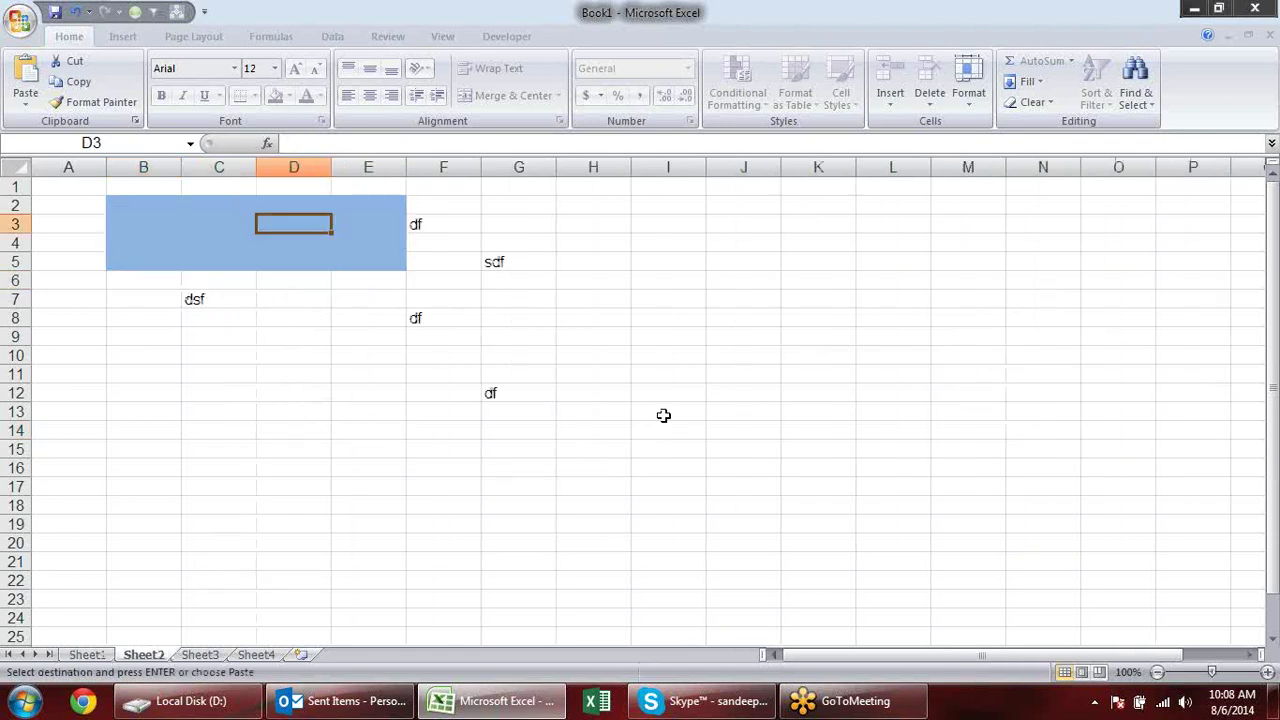
click(663, 415)
key(ctrl+v)
key(Escape)
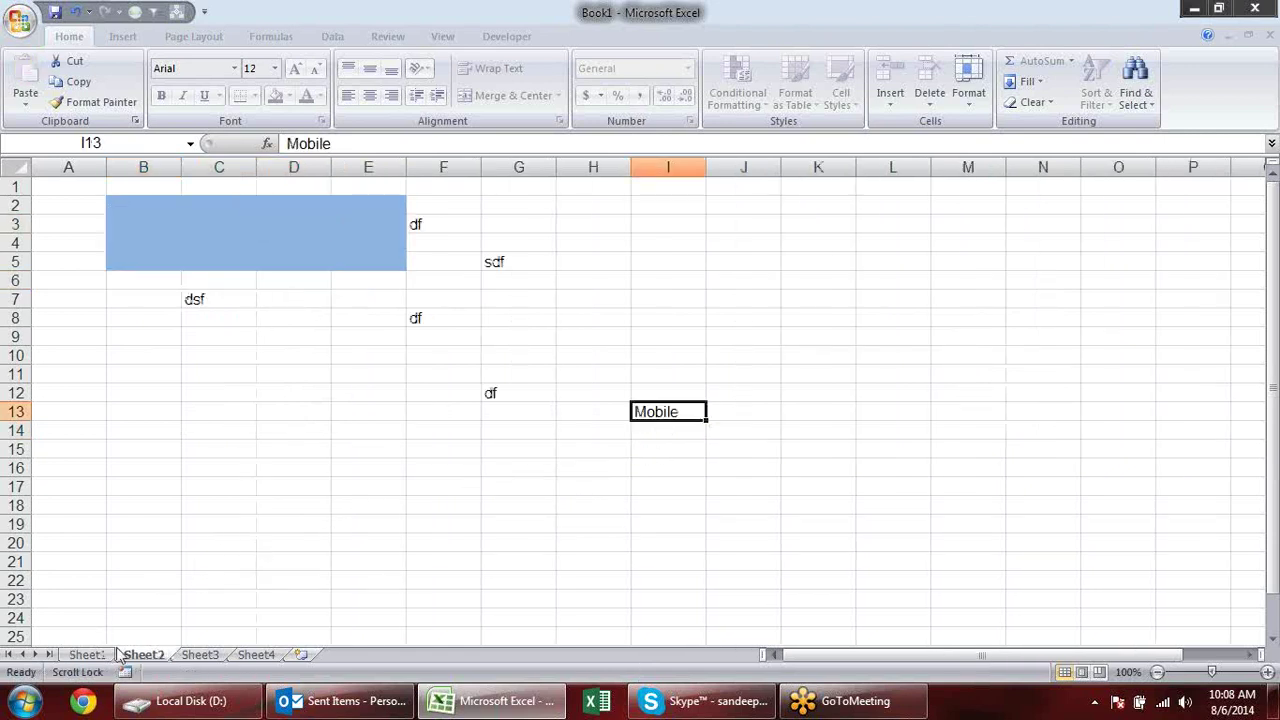
click(90, 654)
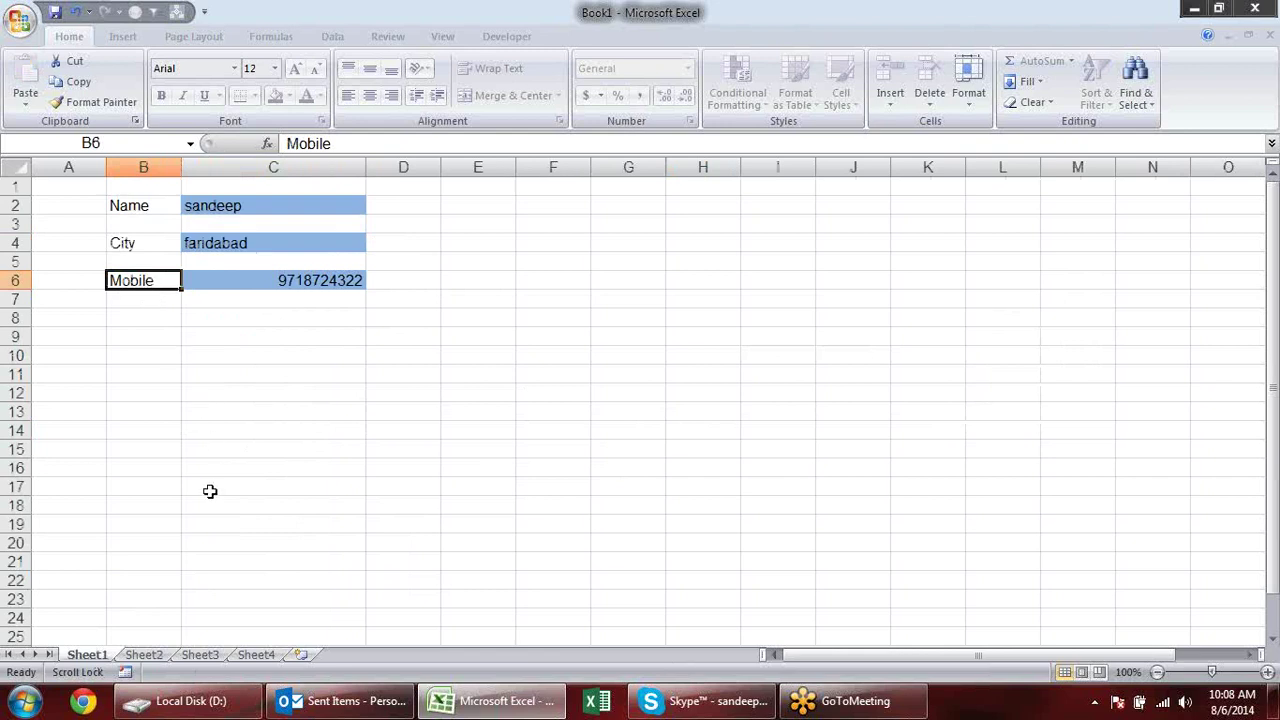
click(122, 248)
click(138, 209)
click(146, 247)
click(162, 283)
click(118, 244)
click(118, 208)
click(124, 248)
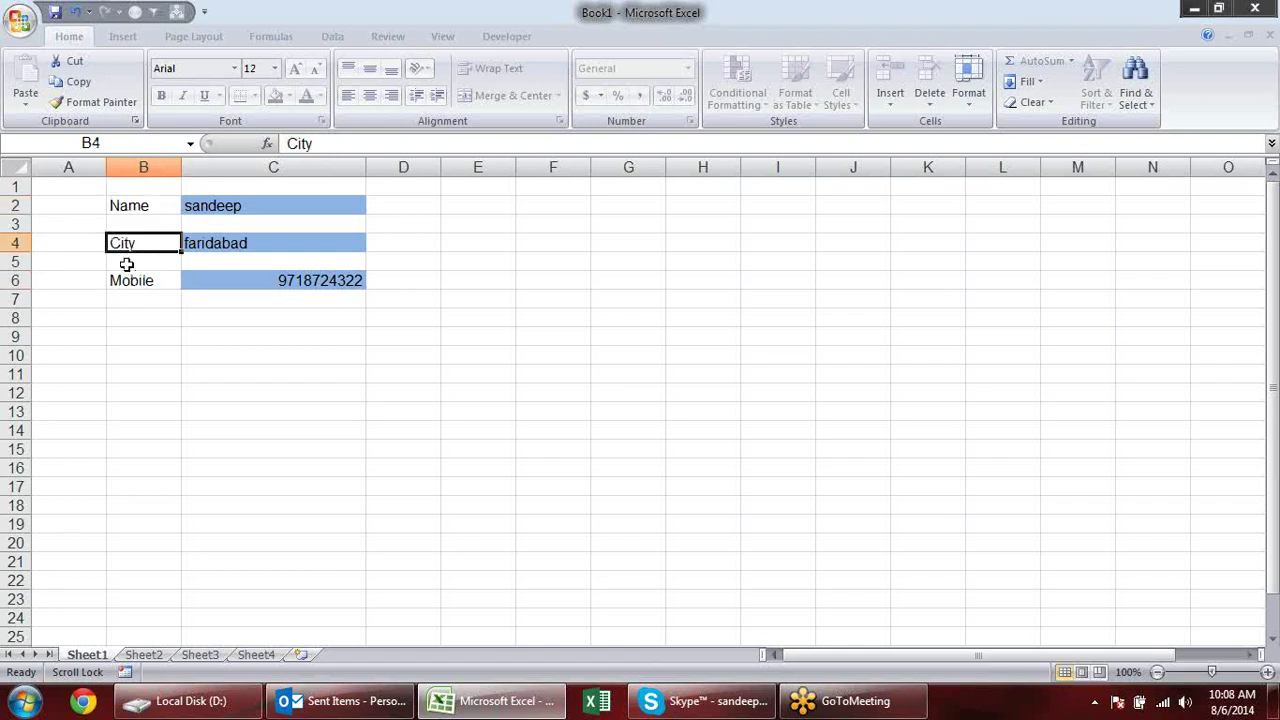
click(127, 280)
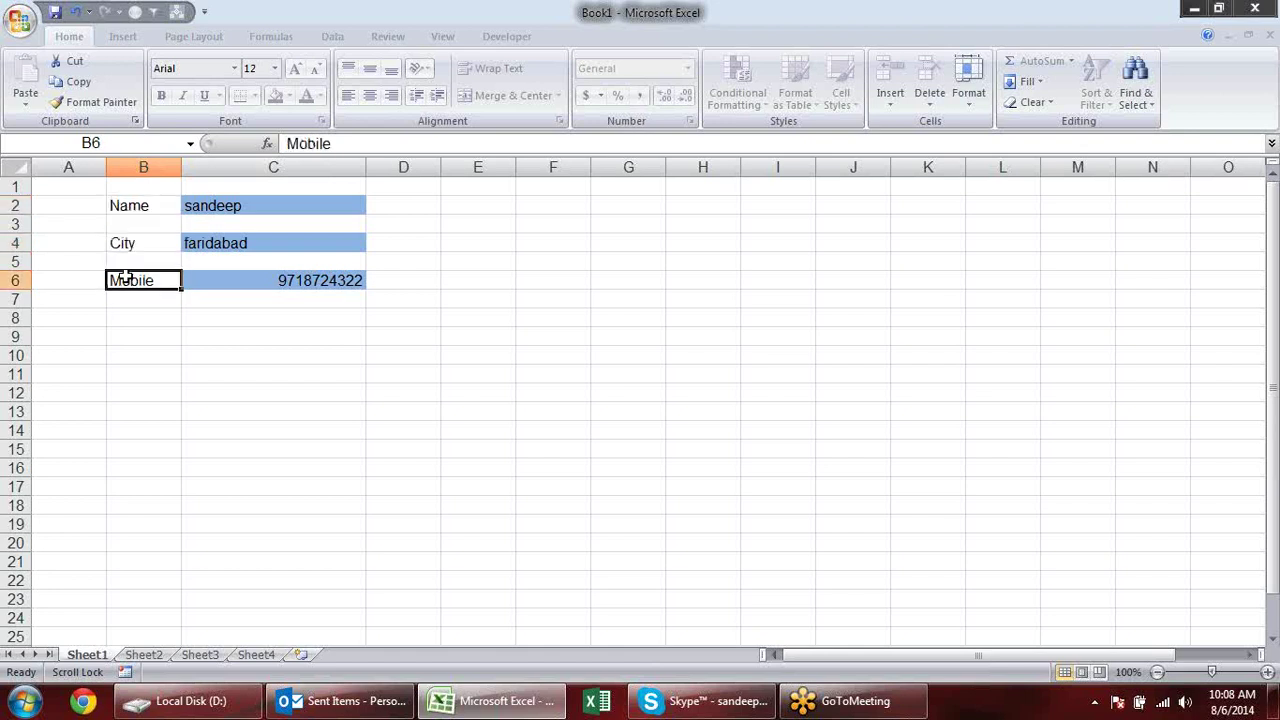
Step: Unprotect Sheet1, reprotect it with 'Select locked cells' turned off, and test which cells select
right_click(80, 654)
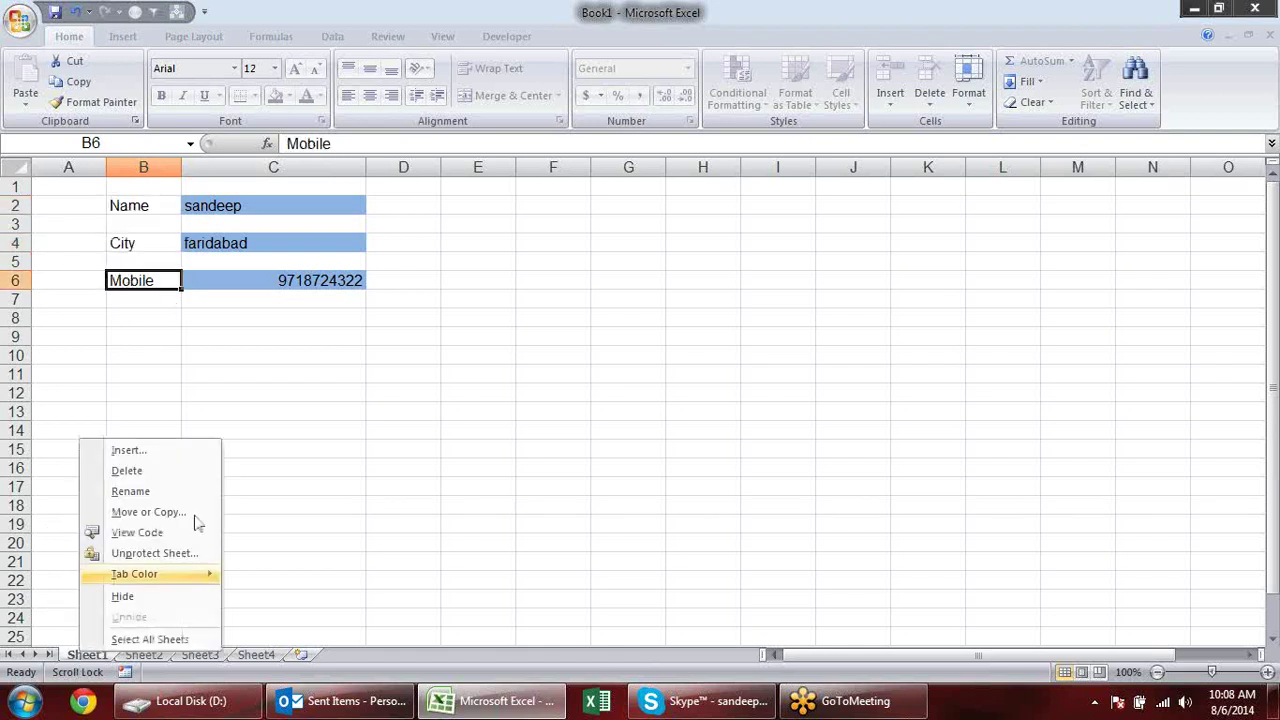
click(155, 554)
right_click(95, 654)
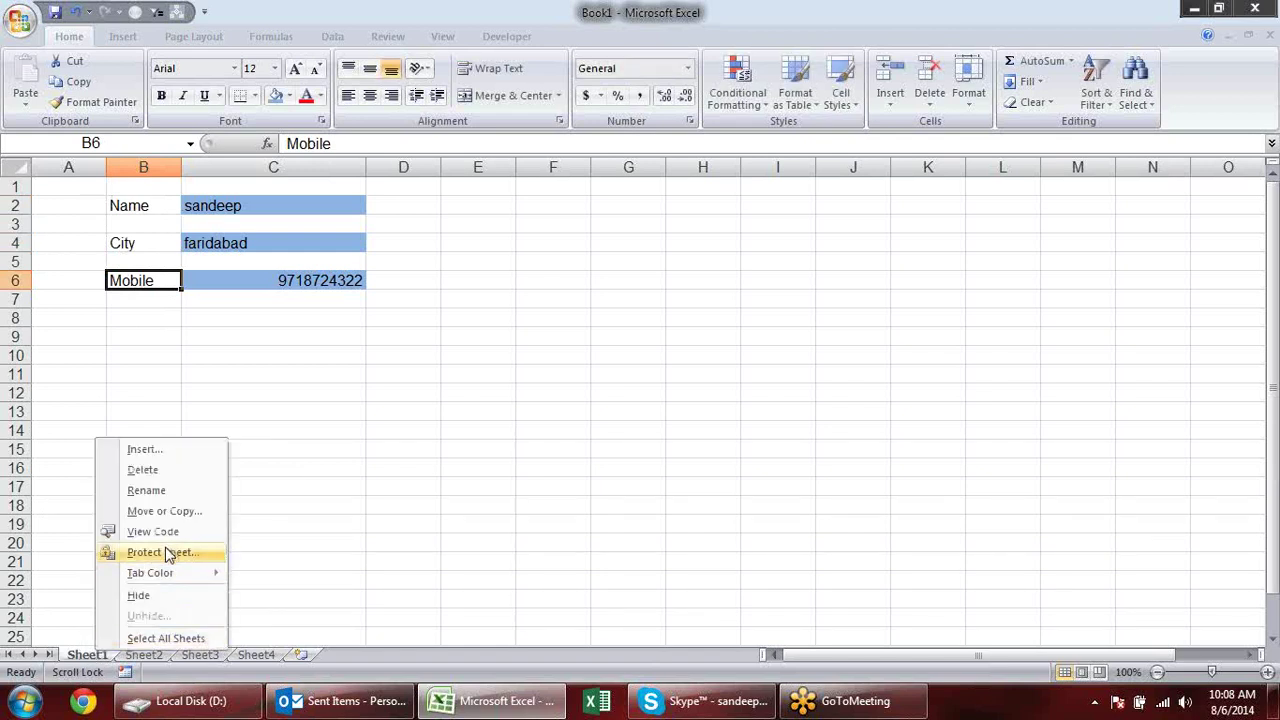
click(160, 553)
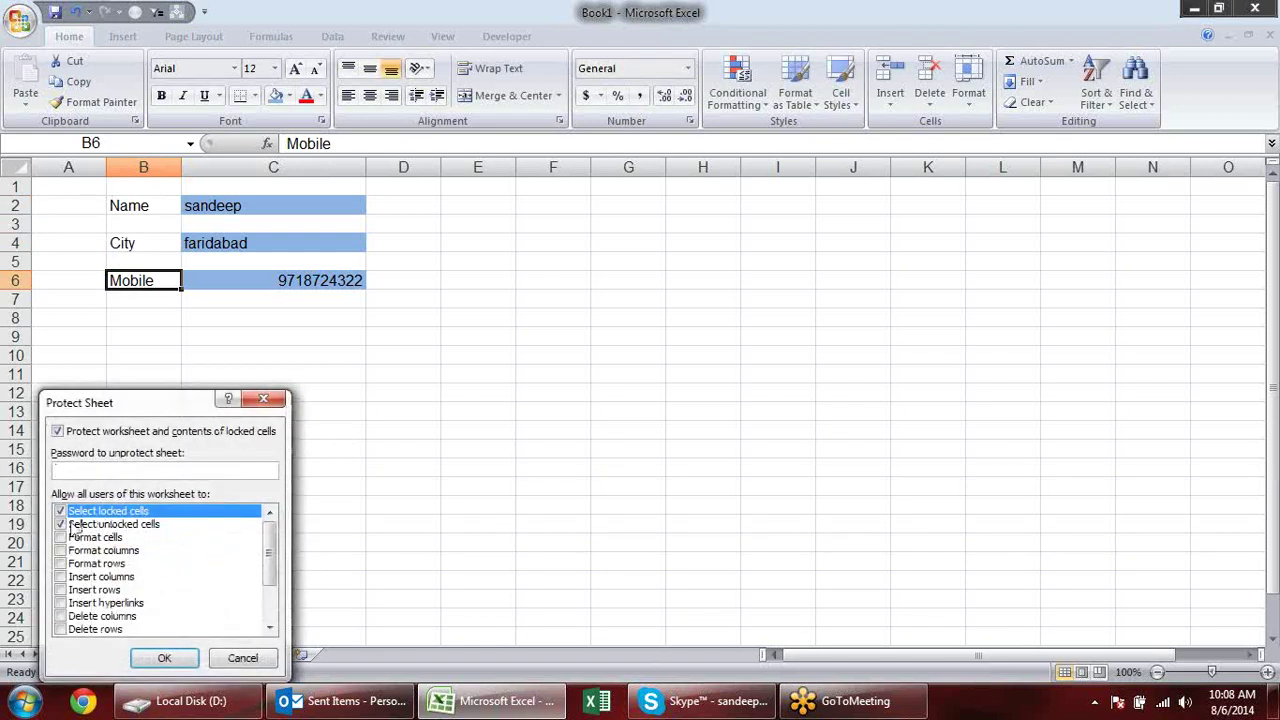
drag(128, 417, 621, 250)
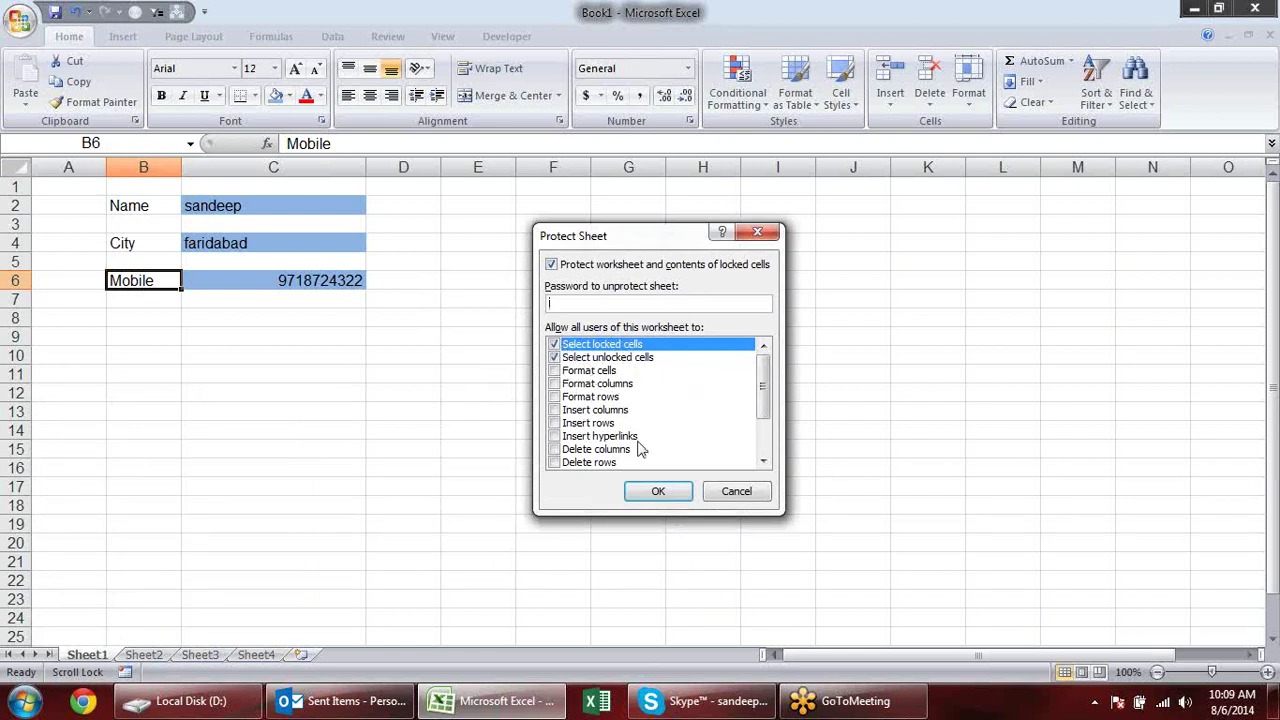
click(765, 422)
drag(767, 452, 765, 358)
click(553, 345)
click(659, 492)
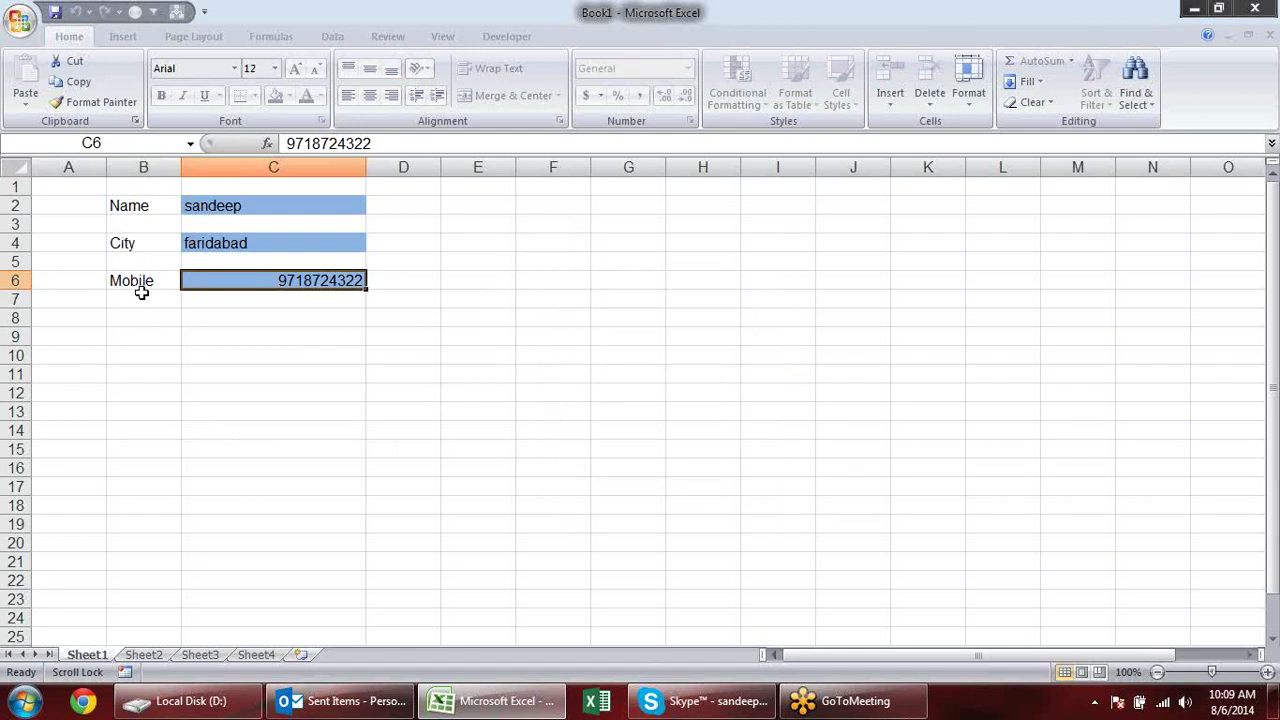
click(240, 245)
click(266, 212)
click(234, 246)
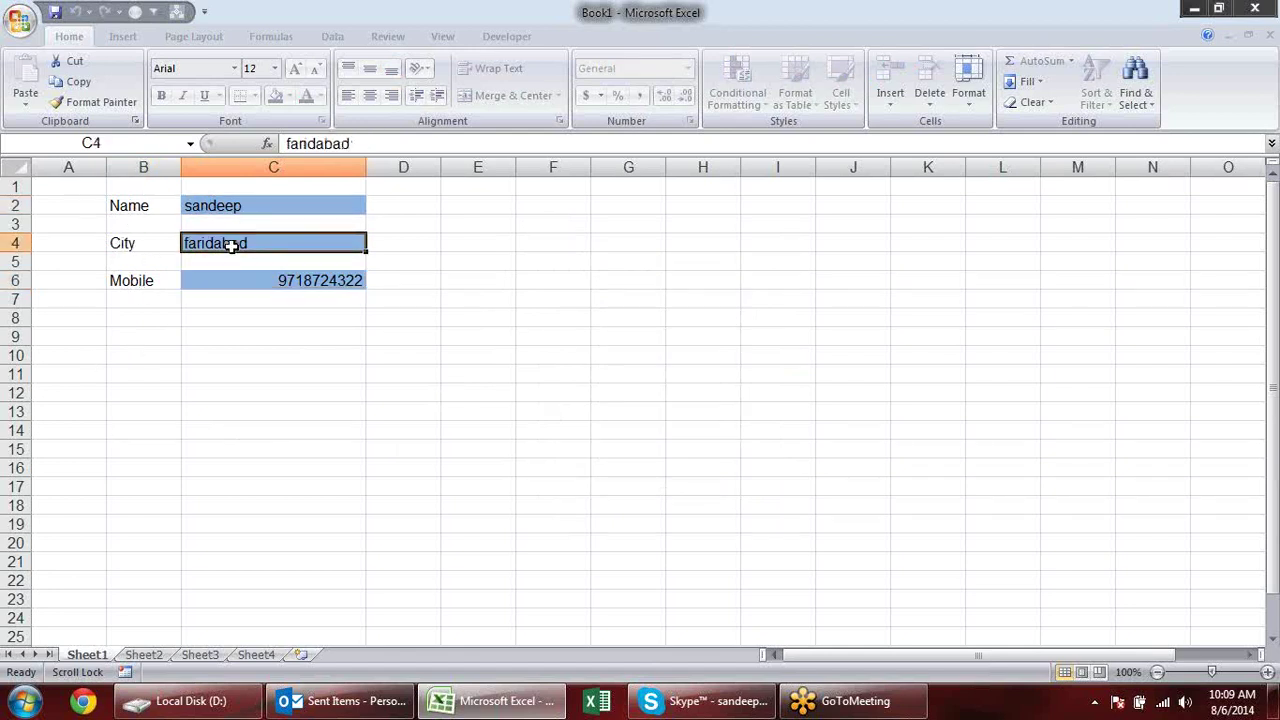
click(240, 277)
click(278, 203)
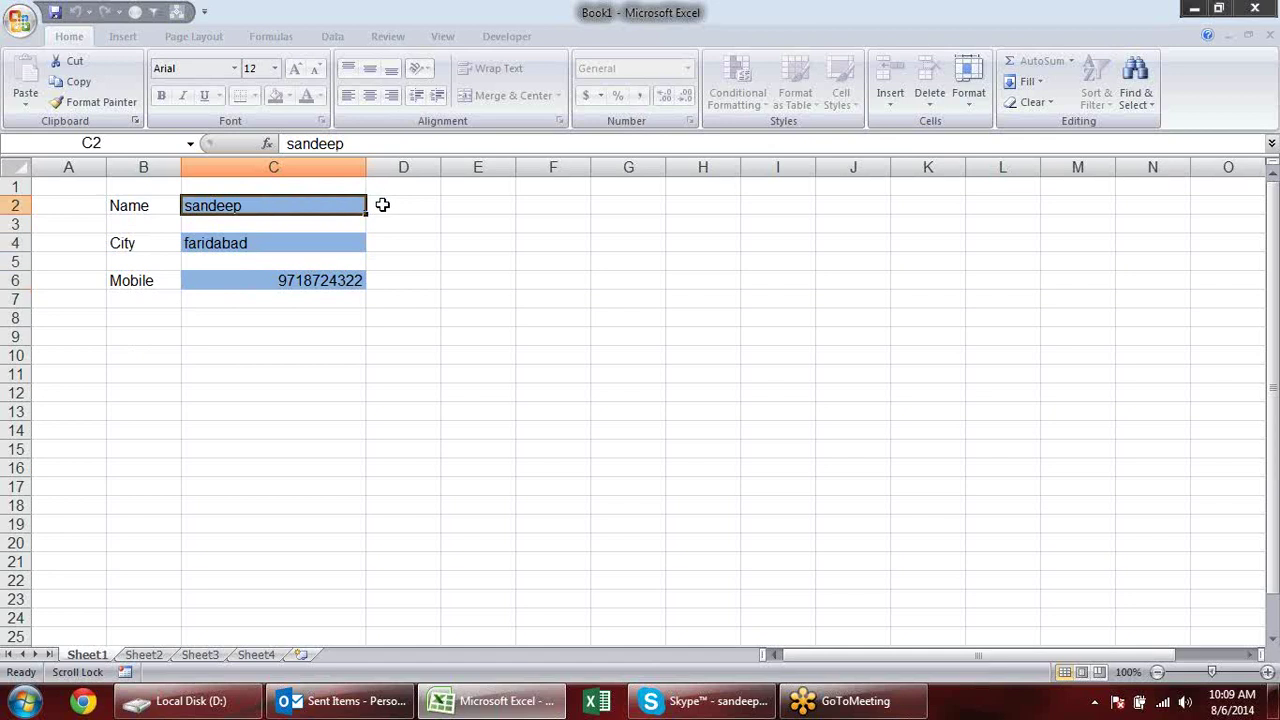
key(Return)
key(Return)
key(shift+Return)
key(Return)
key(Return)
key(Return)
key(shift+Return)
key(Return)
key(Return)
key(Return)
key(shift+Return)
key(Return)
key(Return)
key(Return)
key(Return)
Step: Unprotect Sheet1, then confirm cells such as C11 and the A1:D10 form area are selectable
right_click(84, 655)
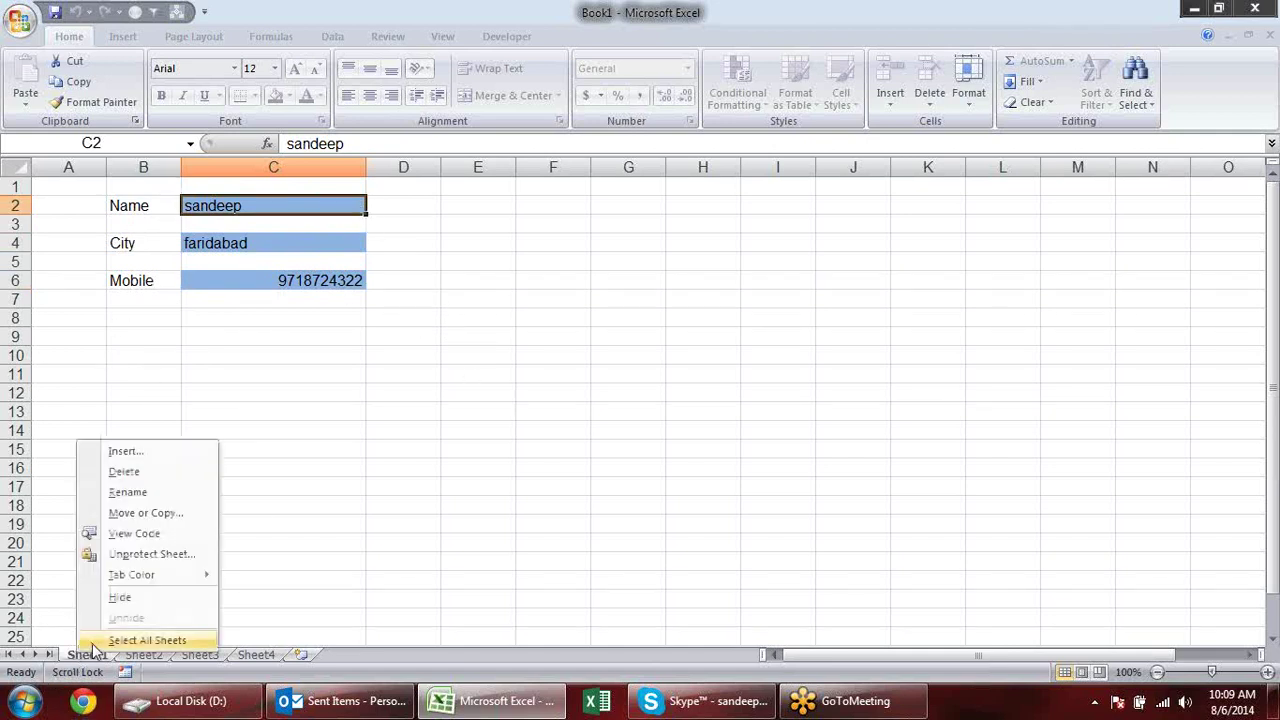
click(155, 553)
click(340, 374)
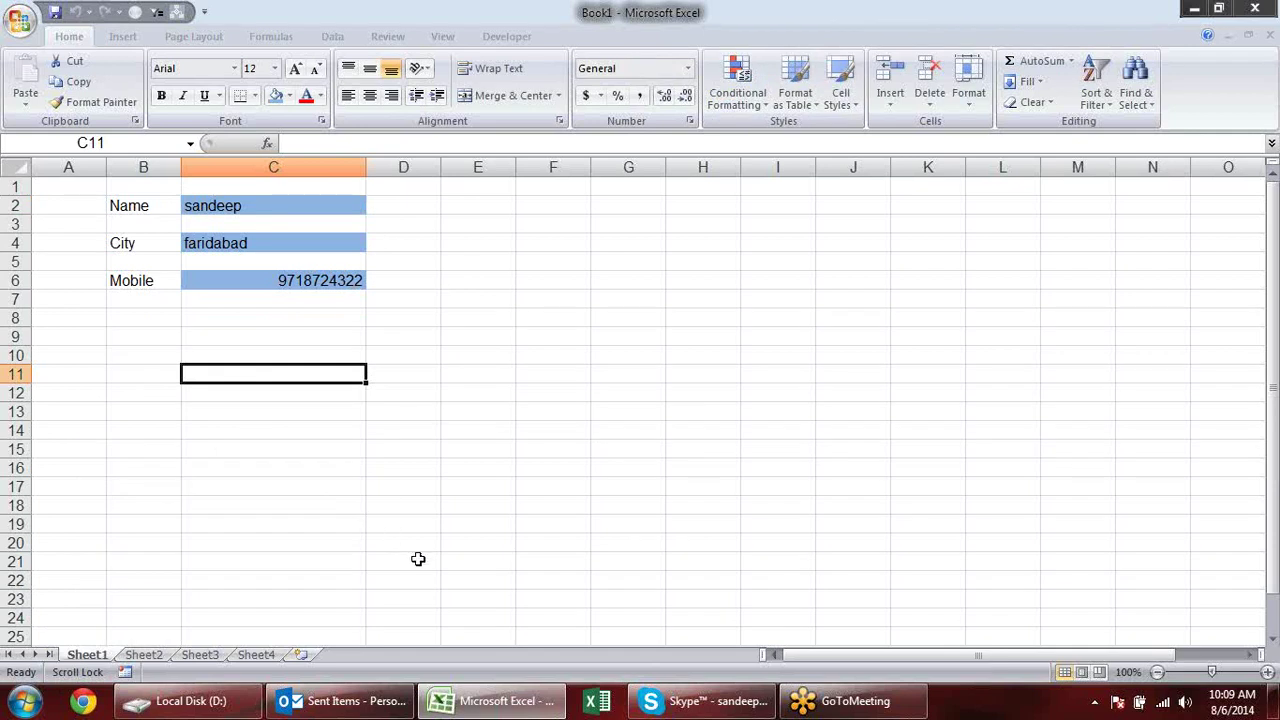
drag(80, 186, 440, 356)
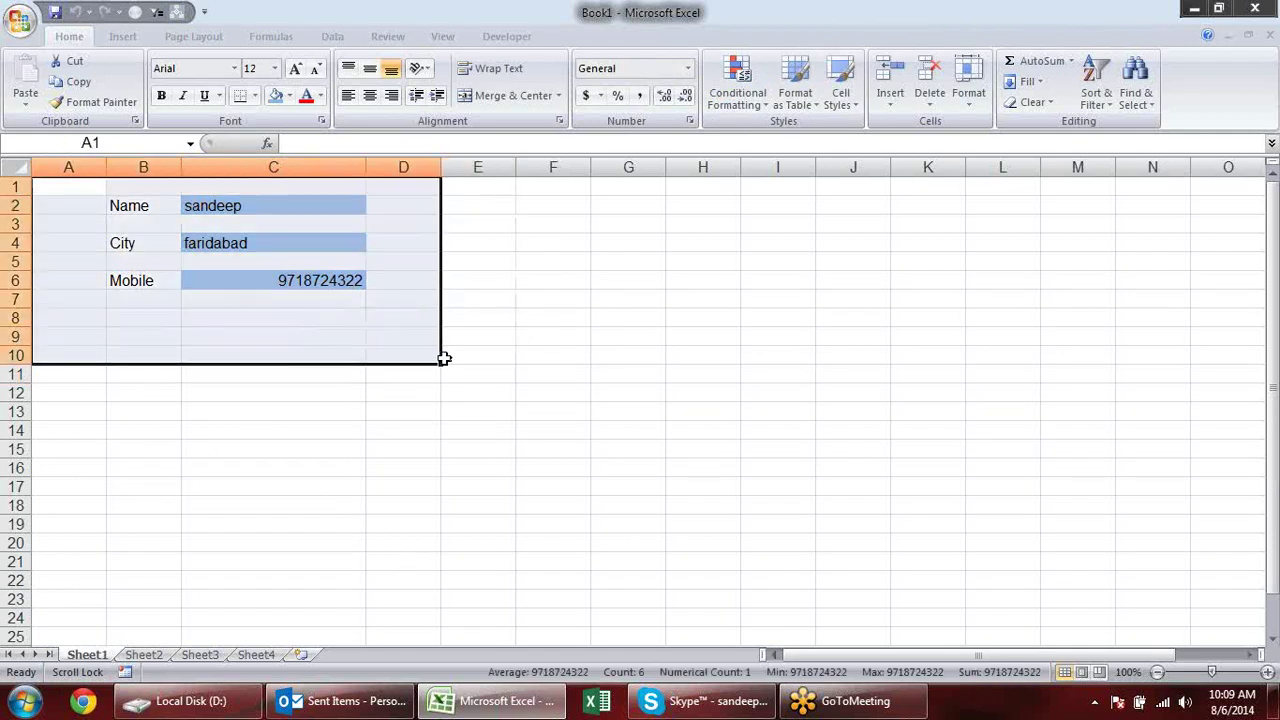
click(606, 450)
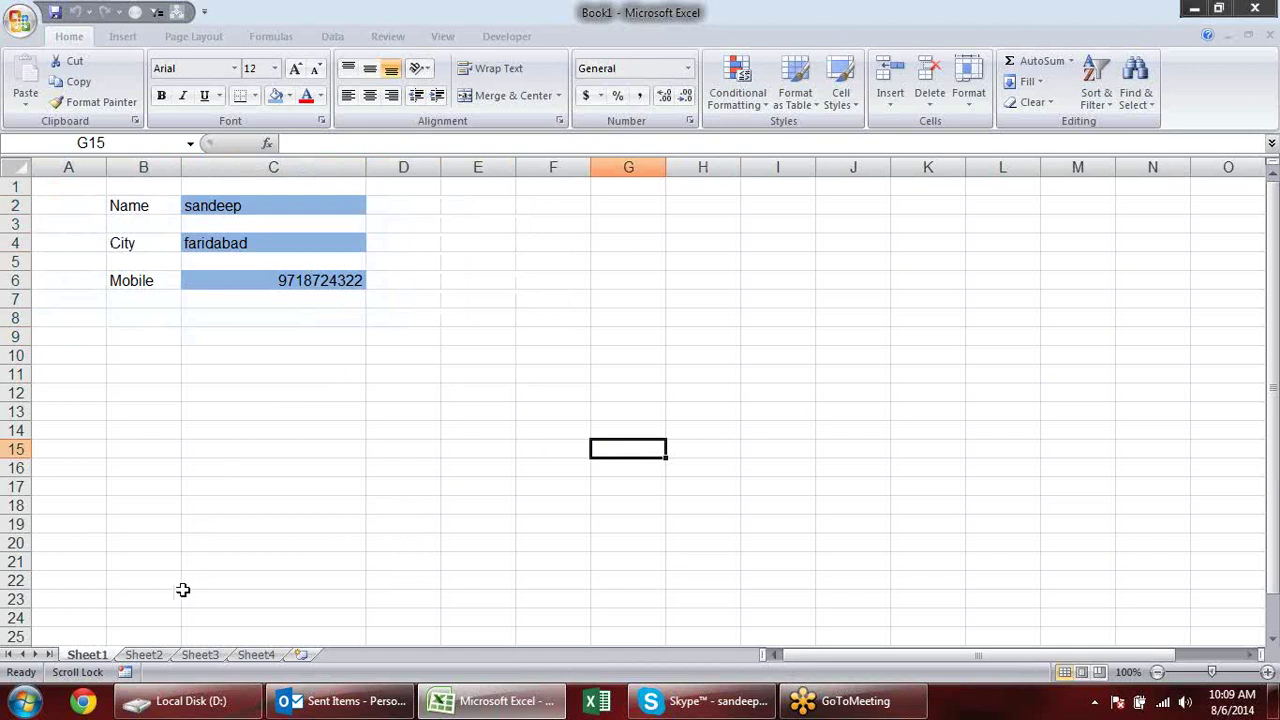
click(163, 316)
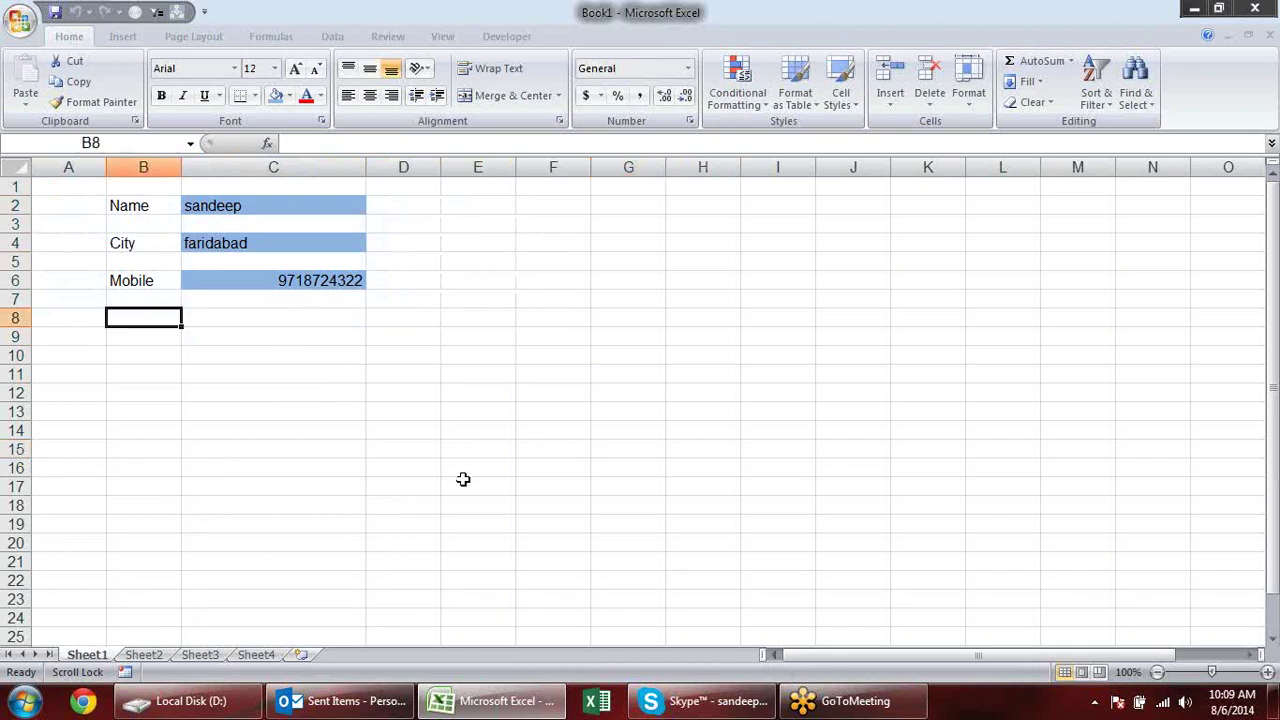
Step: Enter the label 'Approval (y/n)' in cell B8
text(P)
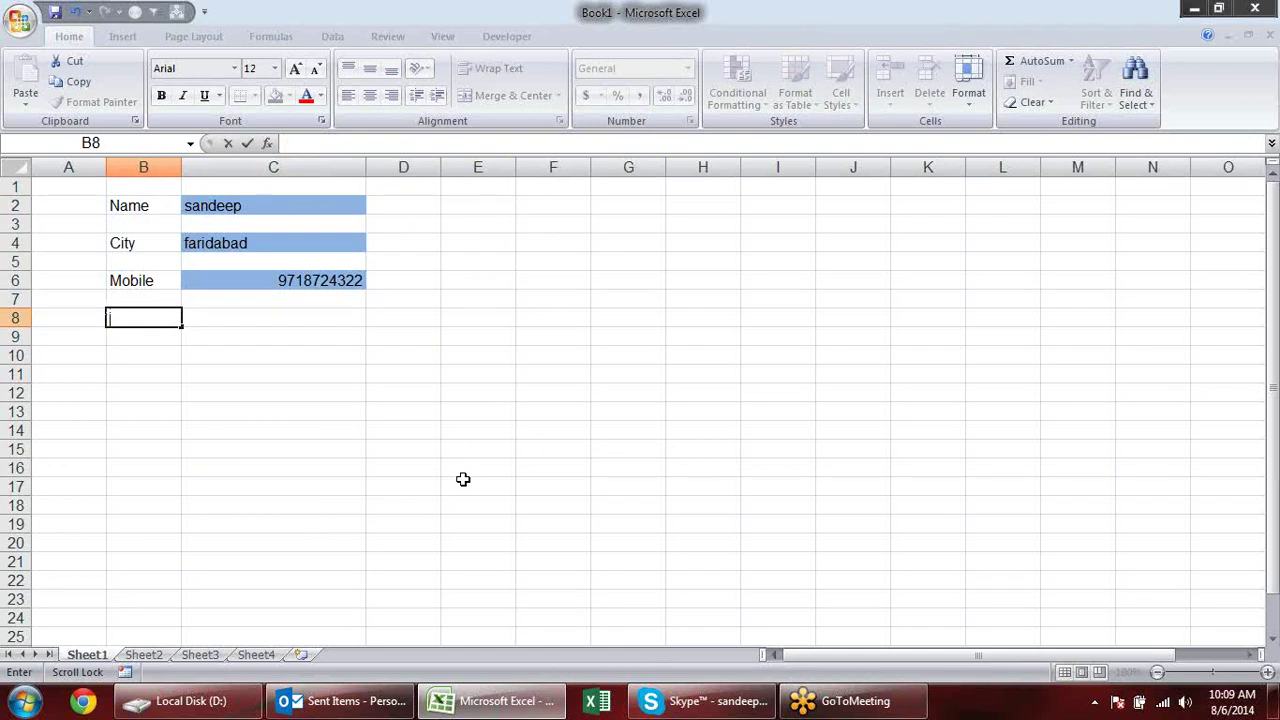
text(proval)
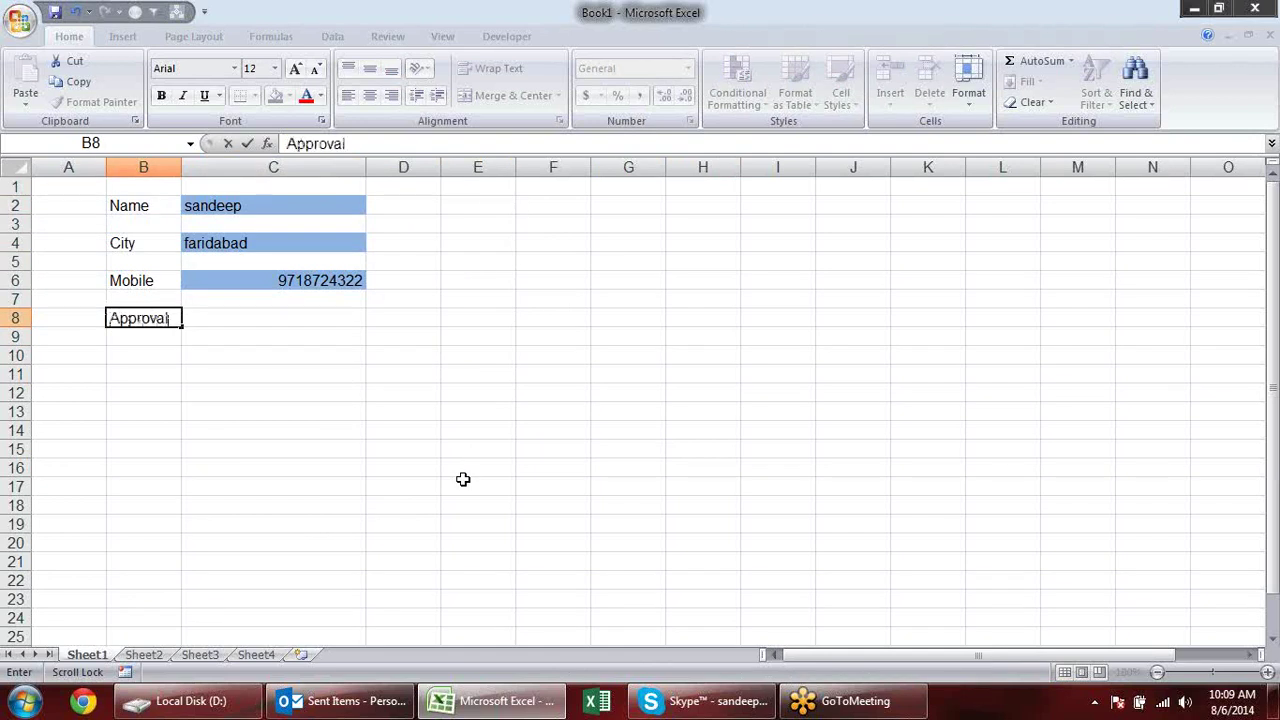
key(Tab)
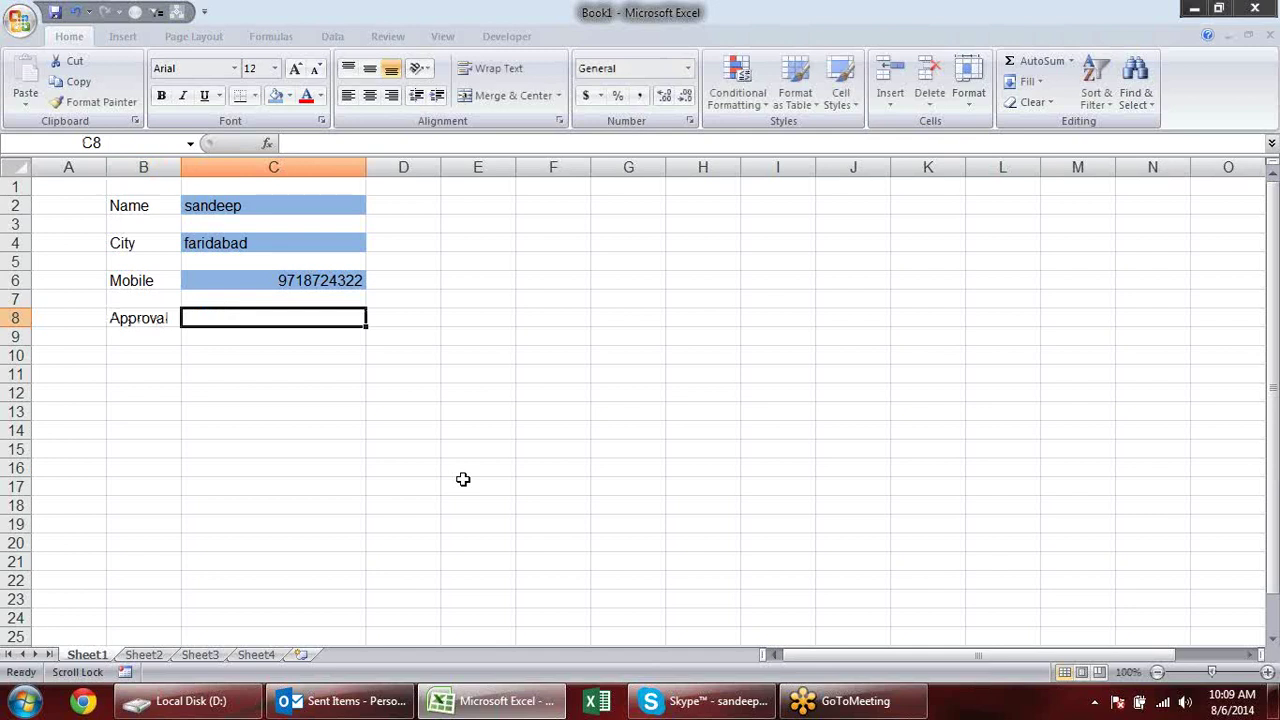
key(Down)
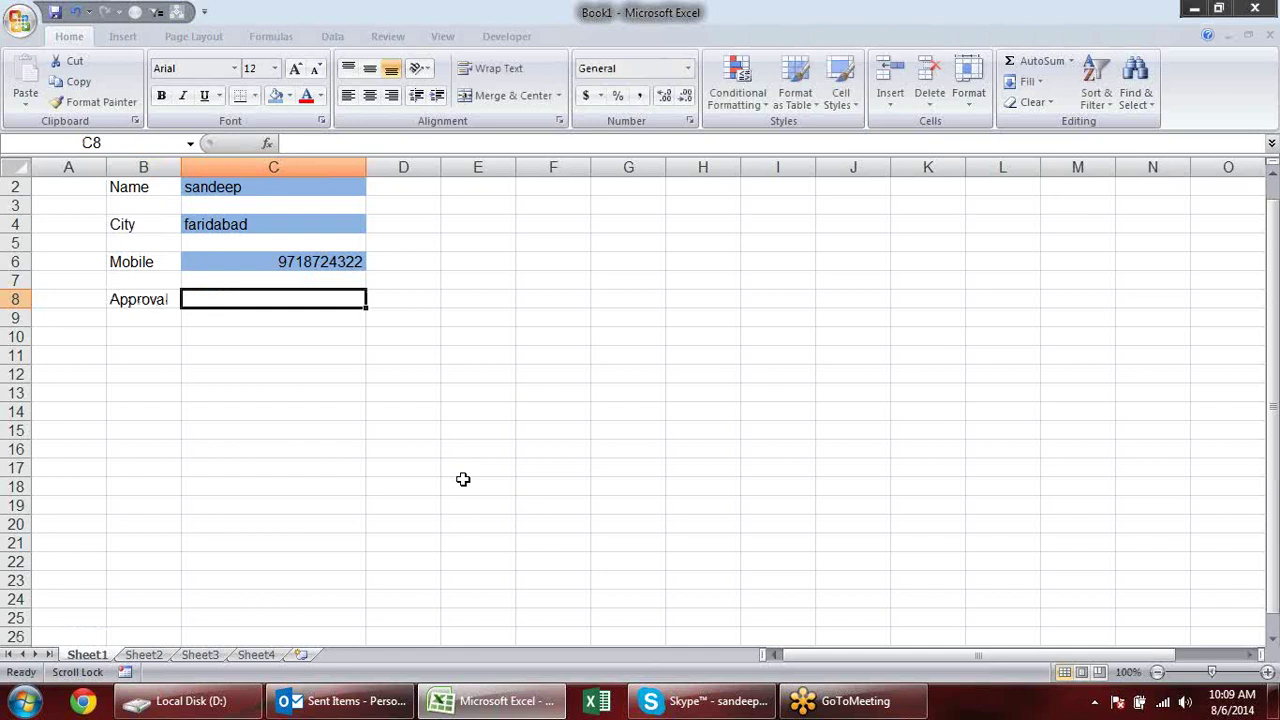
double_click(153, 291)
text((y/n)
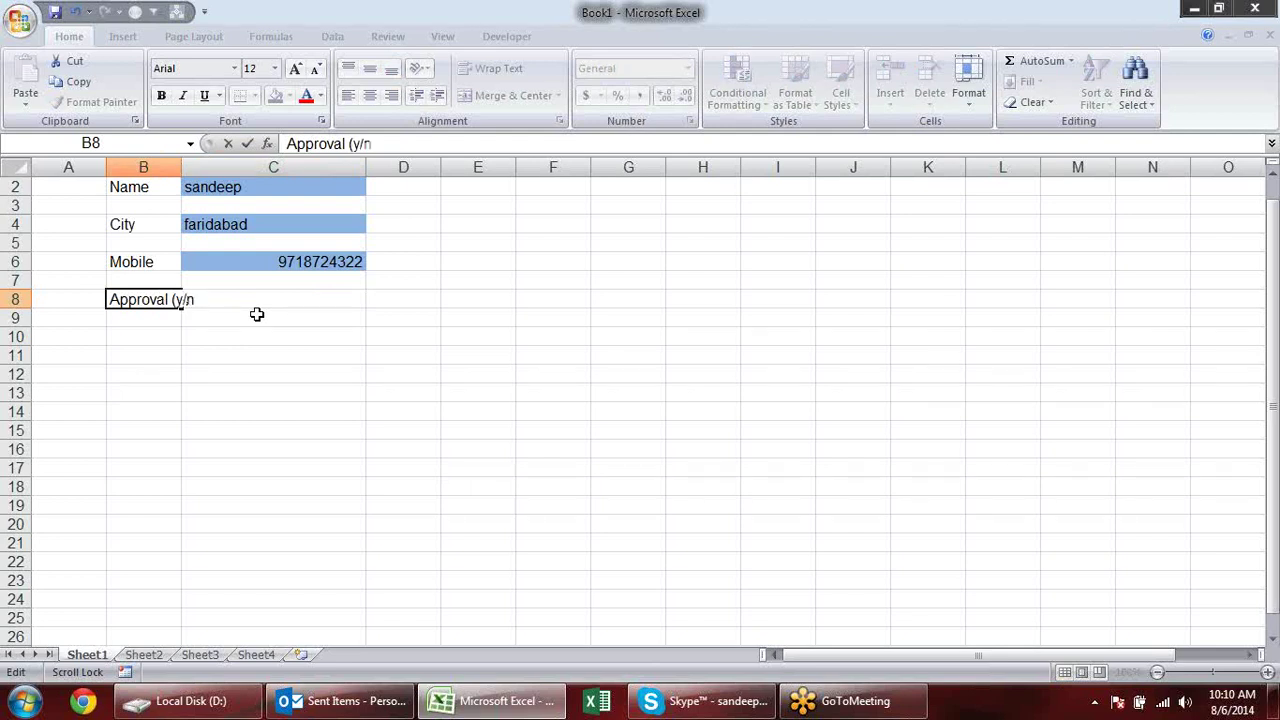
text())
key(Return)
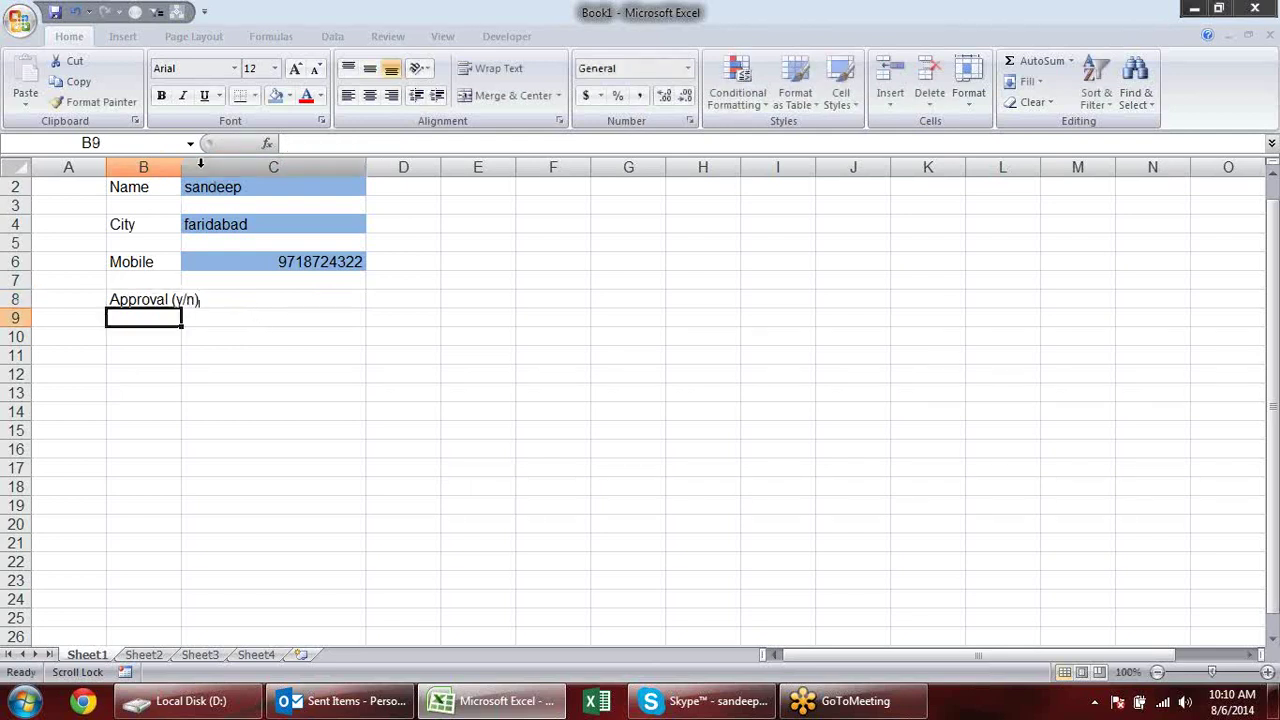
Step: Autofit column B and give C8 the same light-blue fill as the other entry cells
double_click(180, 168)
click(324, 304)
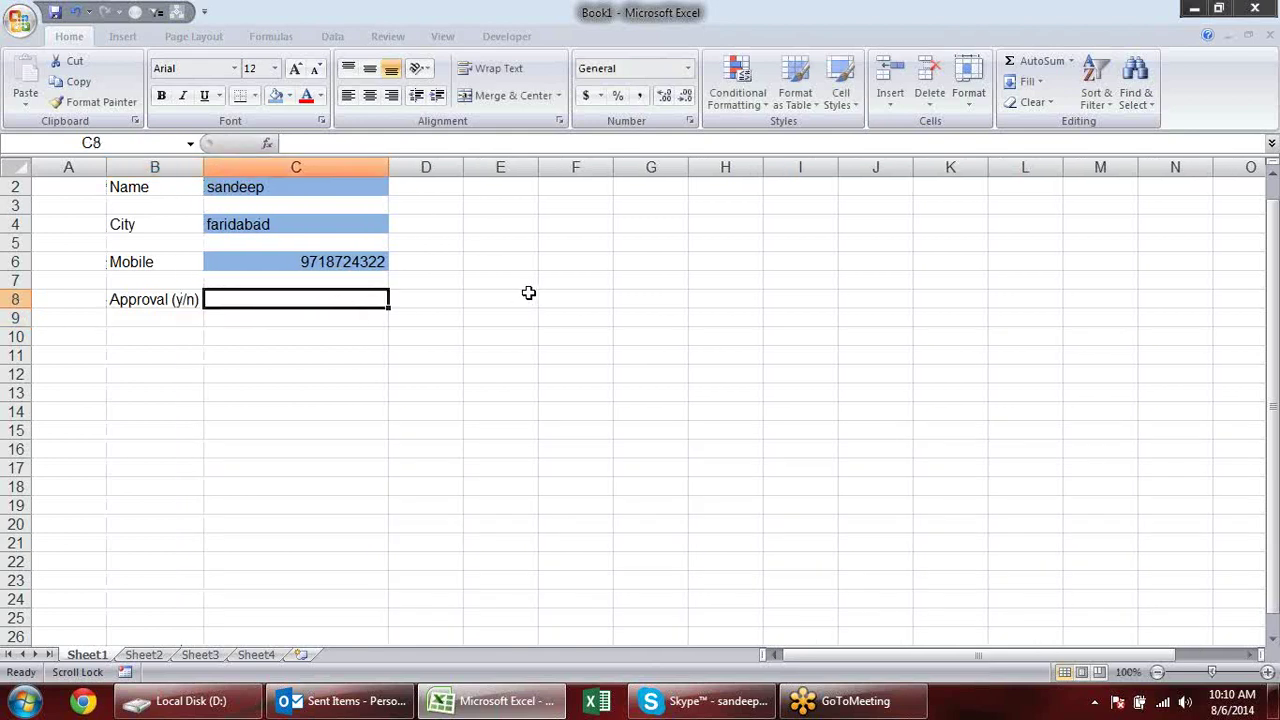
click(275, 95)
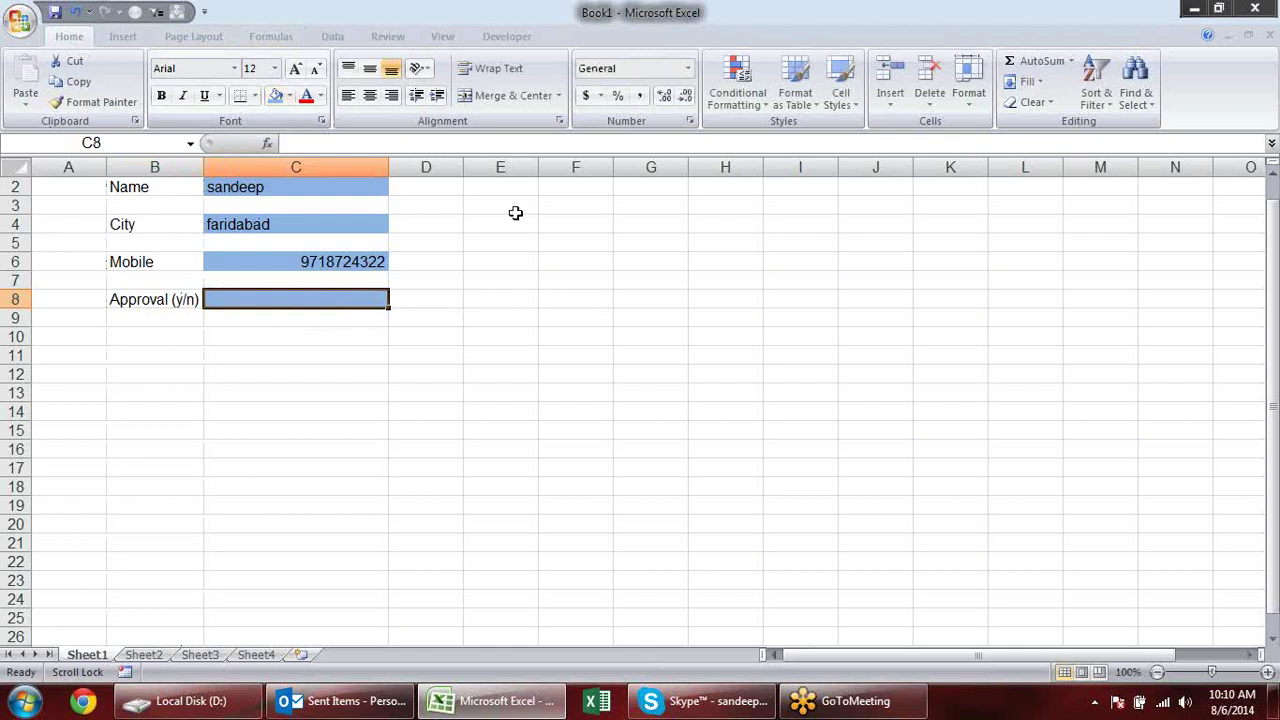
click(573, 377)
click(445, 300)
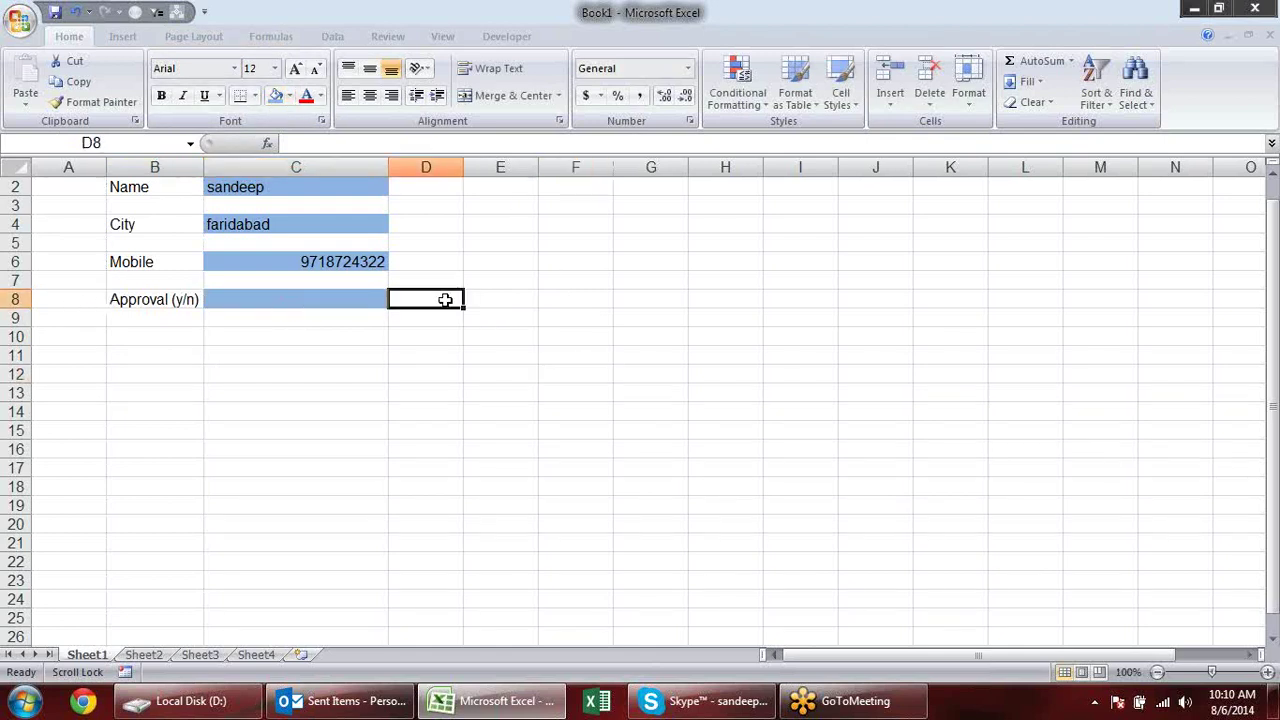
Step: Type Manager in D8, then merge D2:D6 into an 'employee' cell, vertically centred
text(Manager)
click(575, 411)
drag(436, 187, 443, 260)
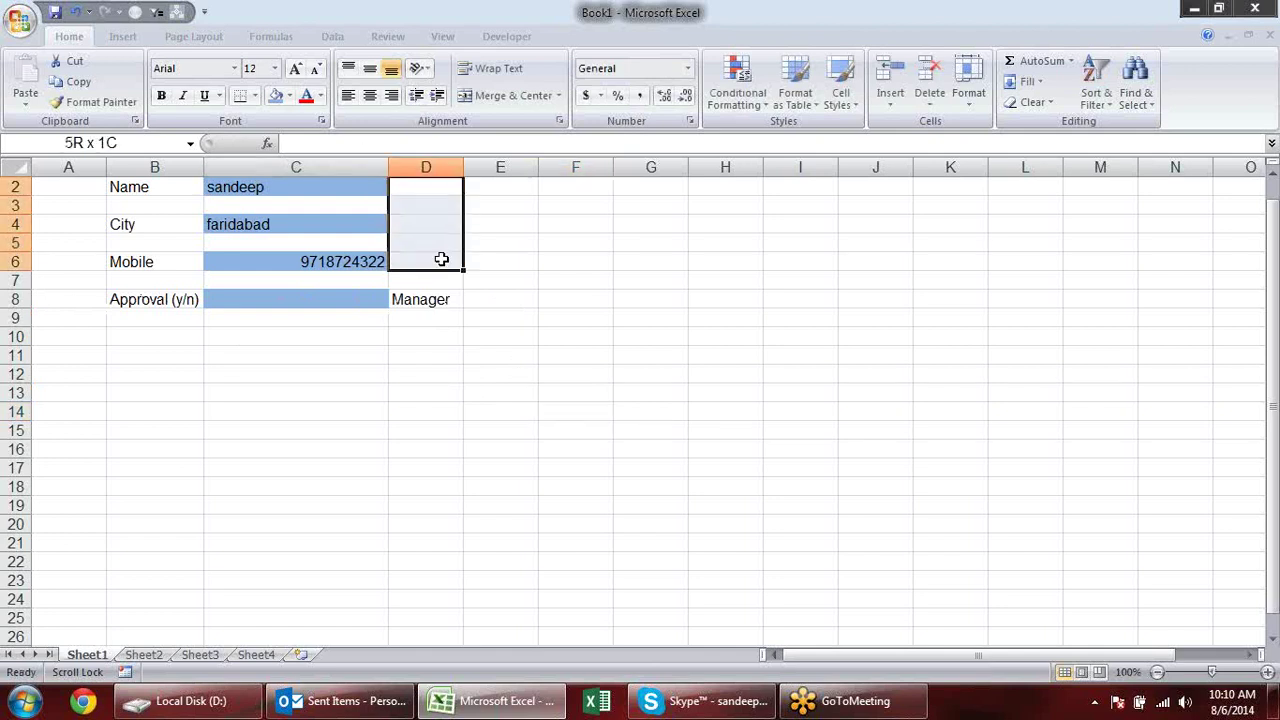
click(467, 96)
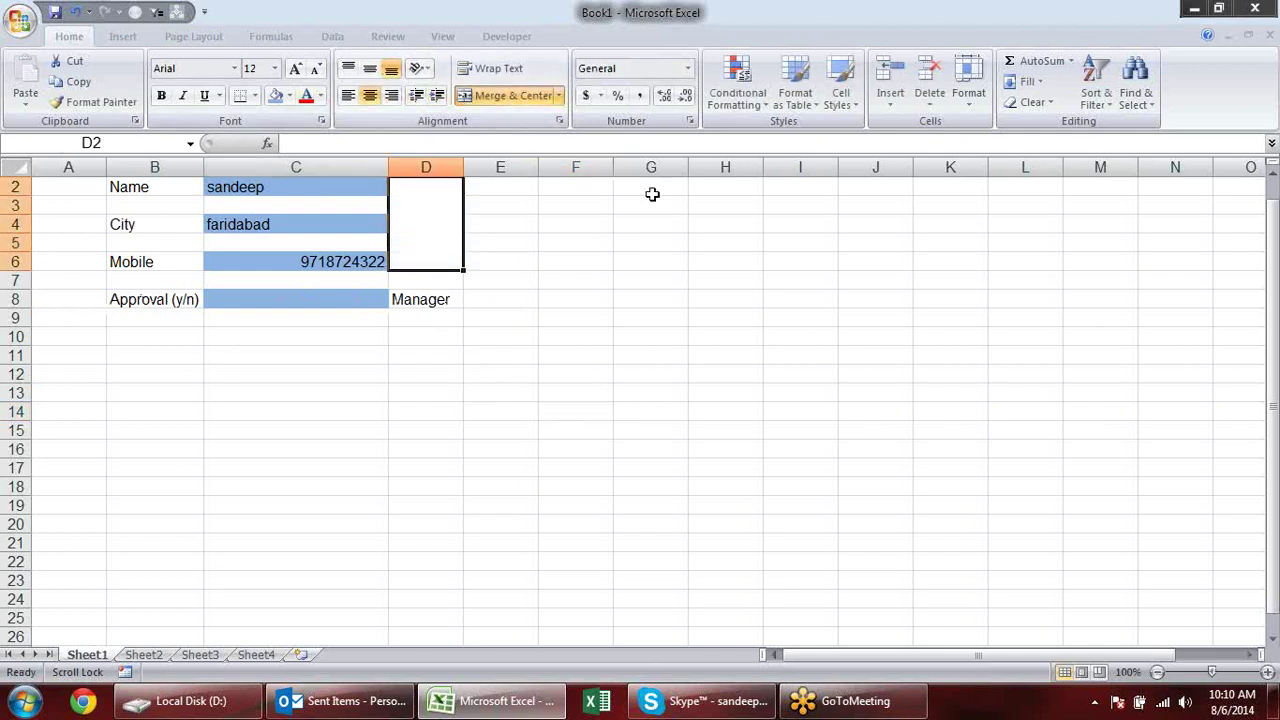
text(em)
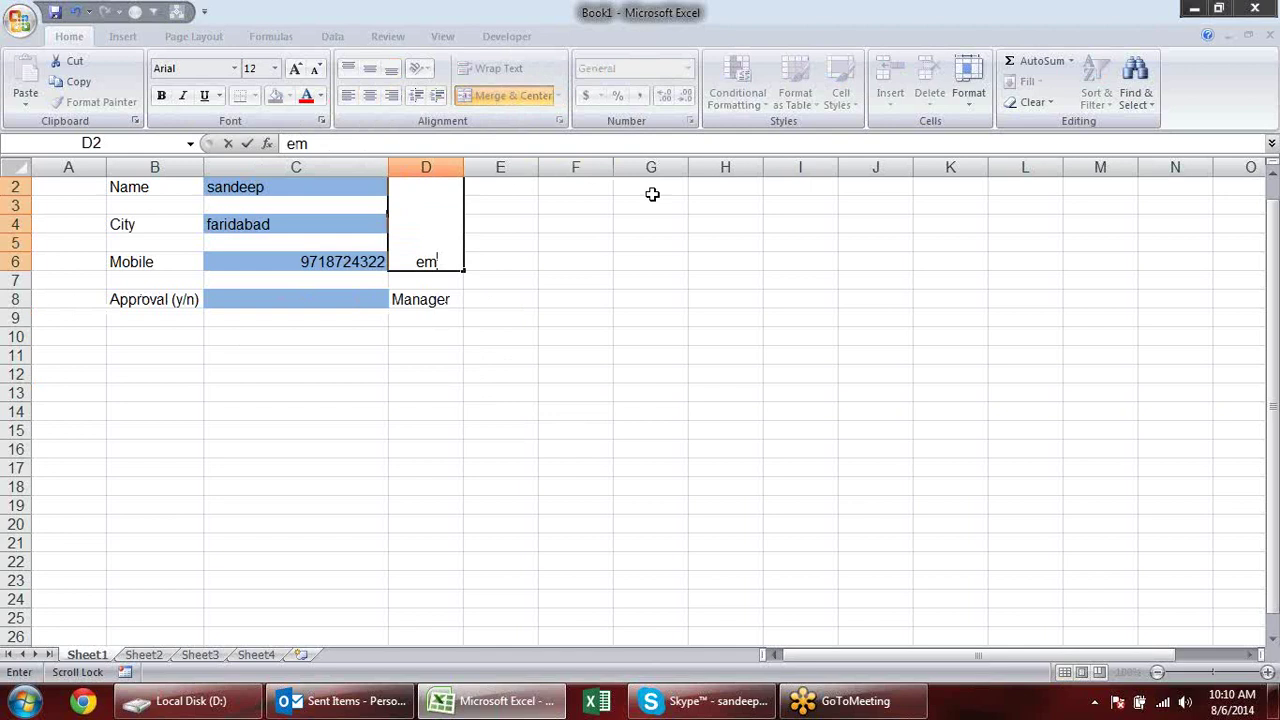
text(ployee)
key(Return)
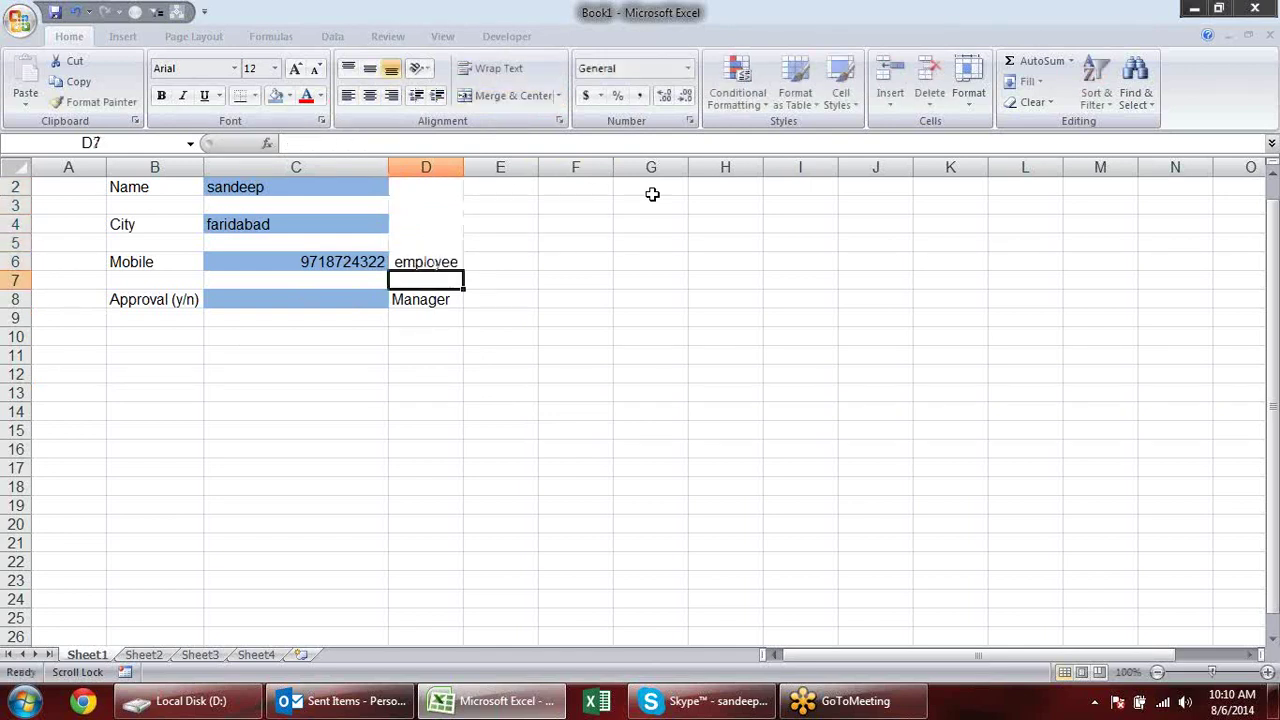
click(446, 202)
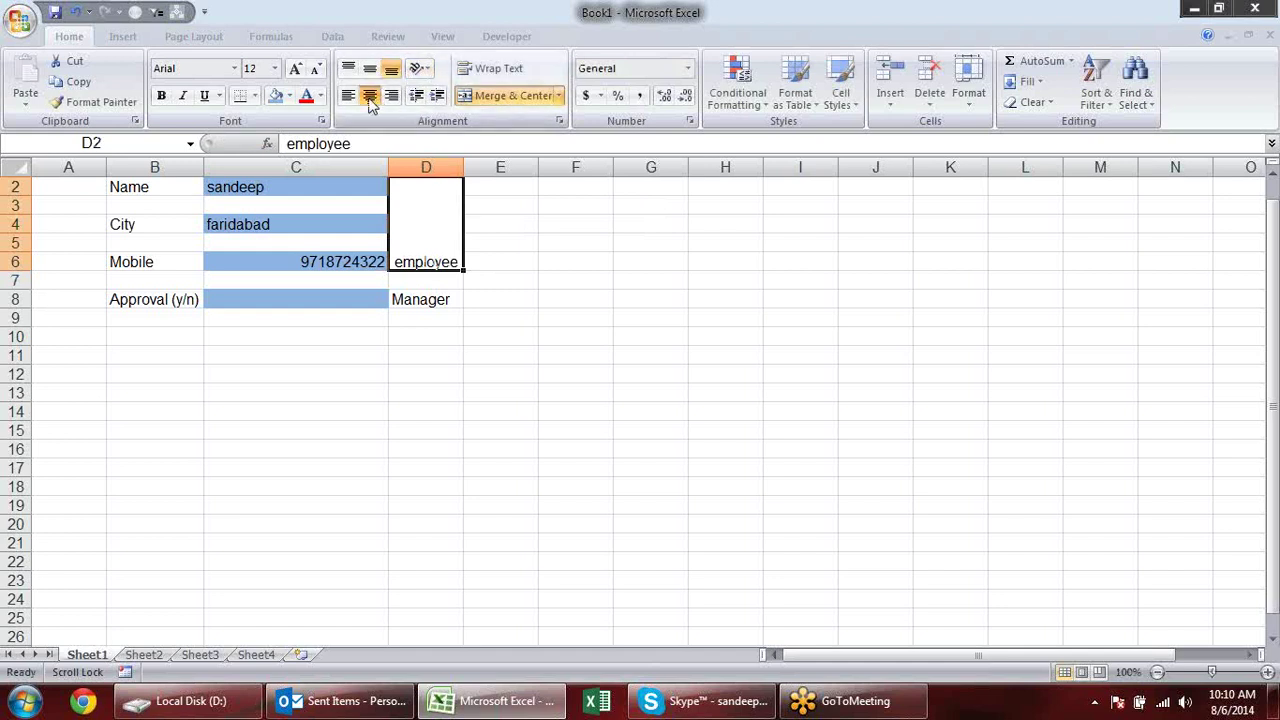
click(370, 68)
Step: Fill the merged employee cell and the Manager cell D8 with yellow
click(434, 301)
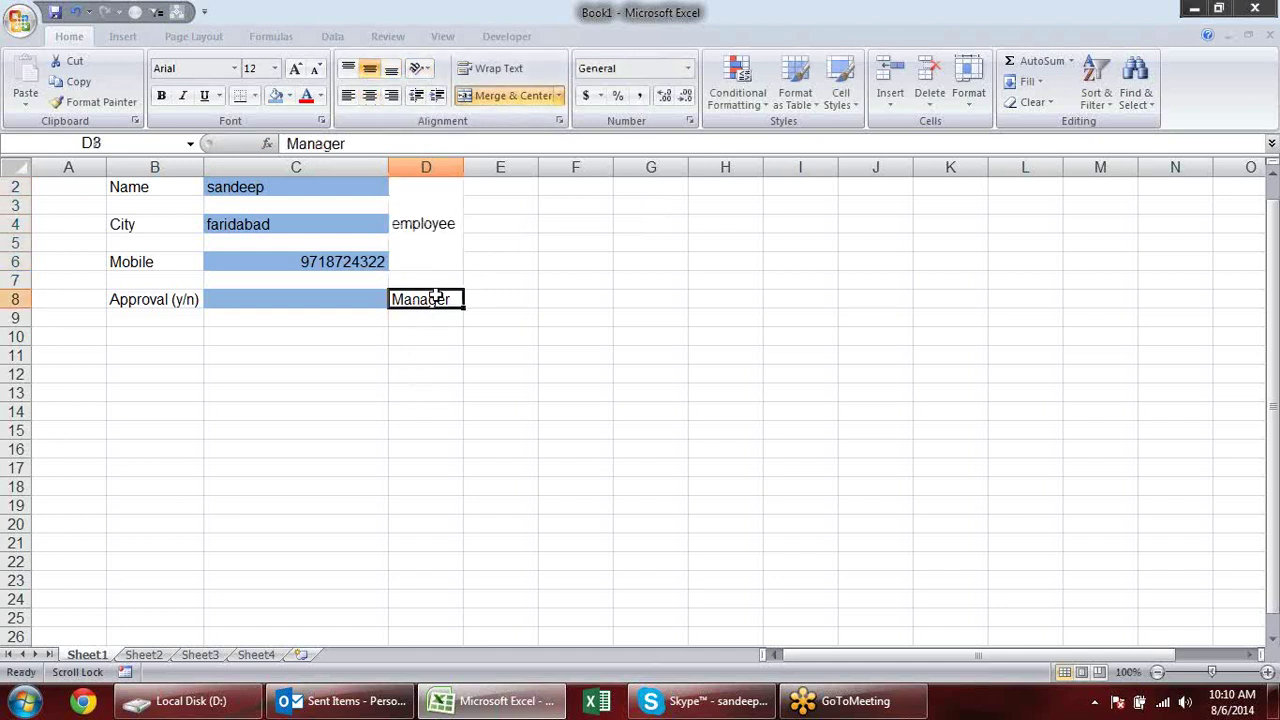
click(424, 216)
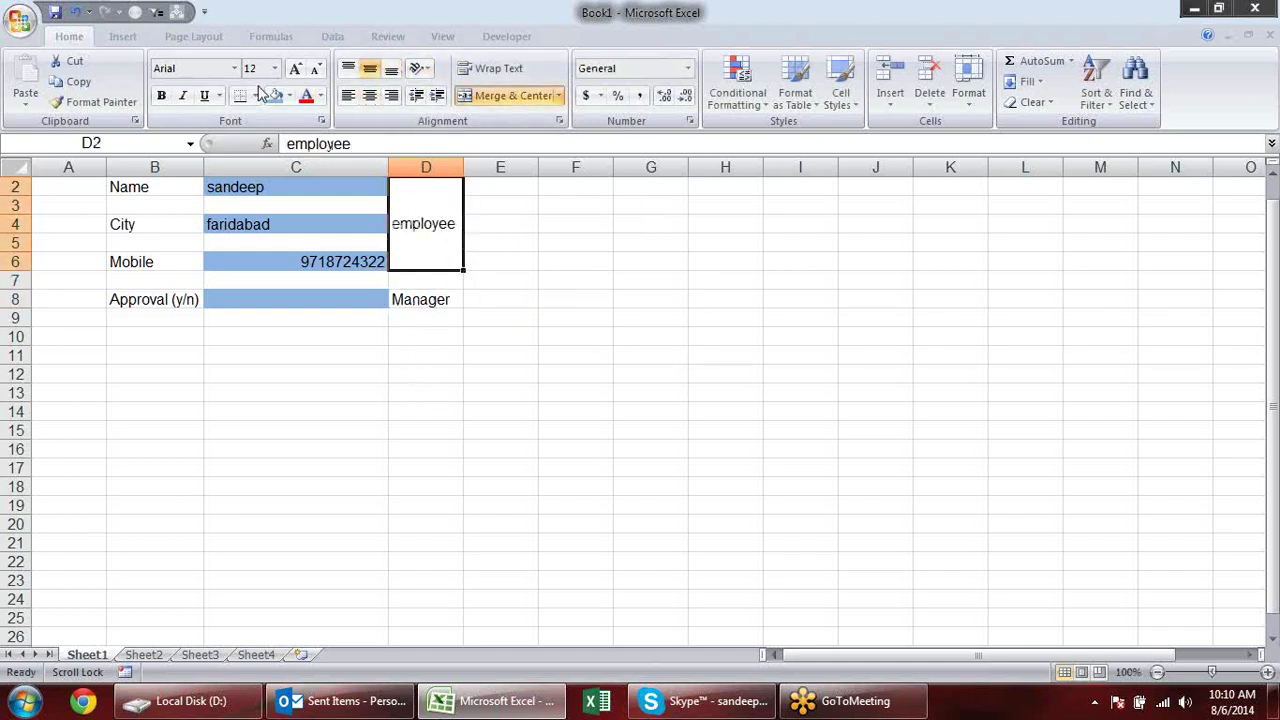
click(290, 96)
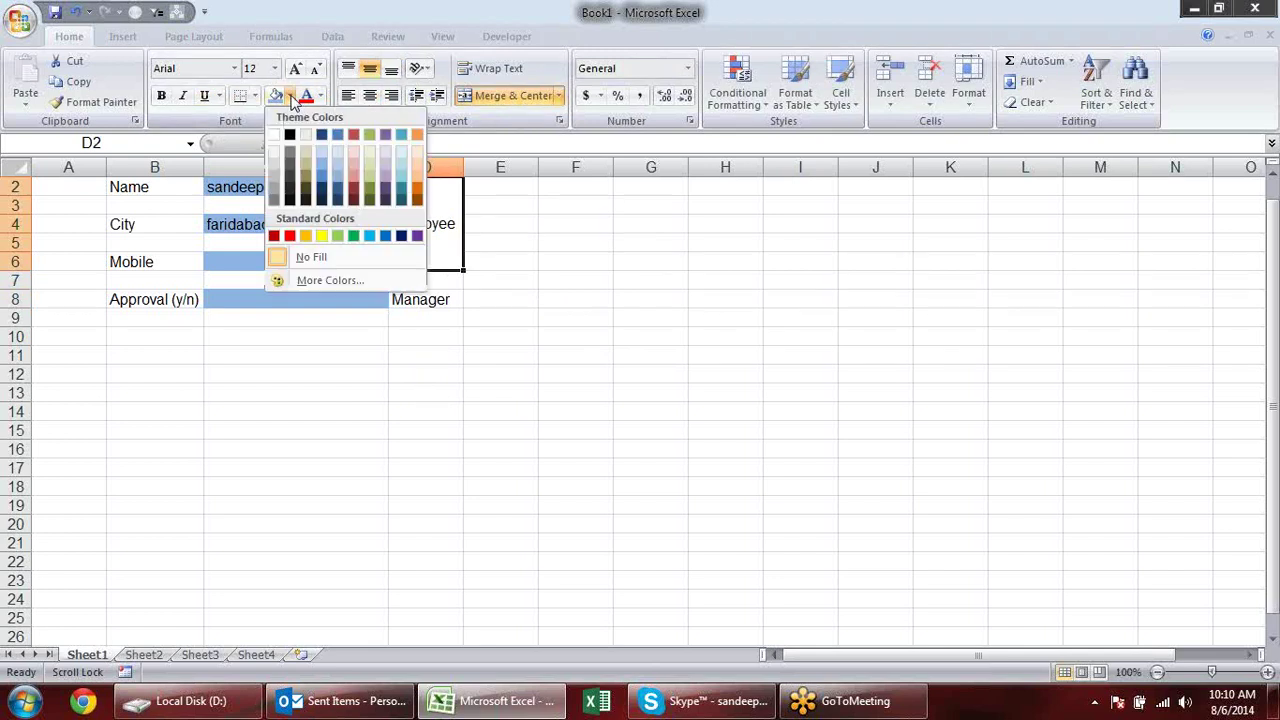
click(321, 236)
click(590, 278)
click(432, 297)
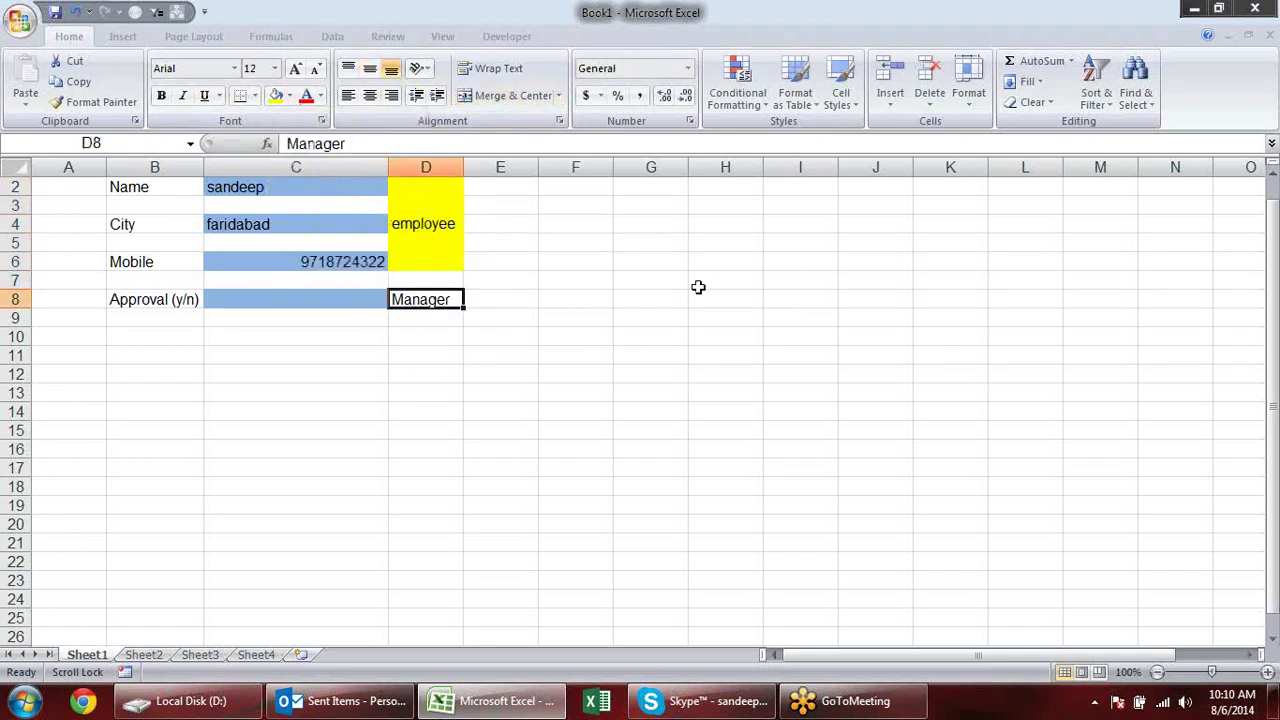
click(276, 95)
click(727, 350)
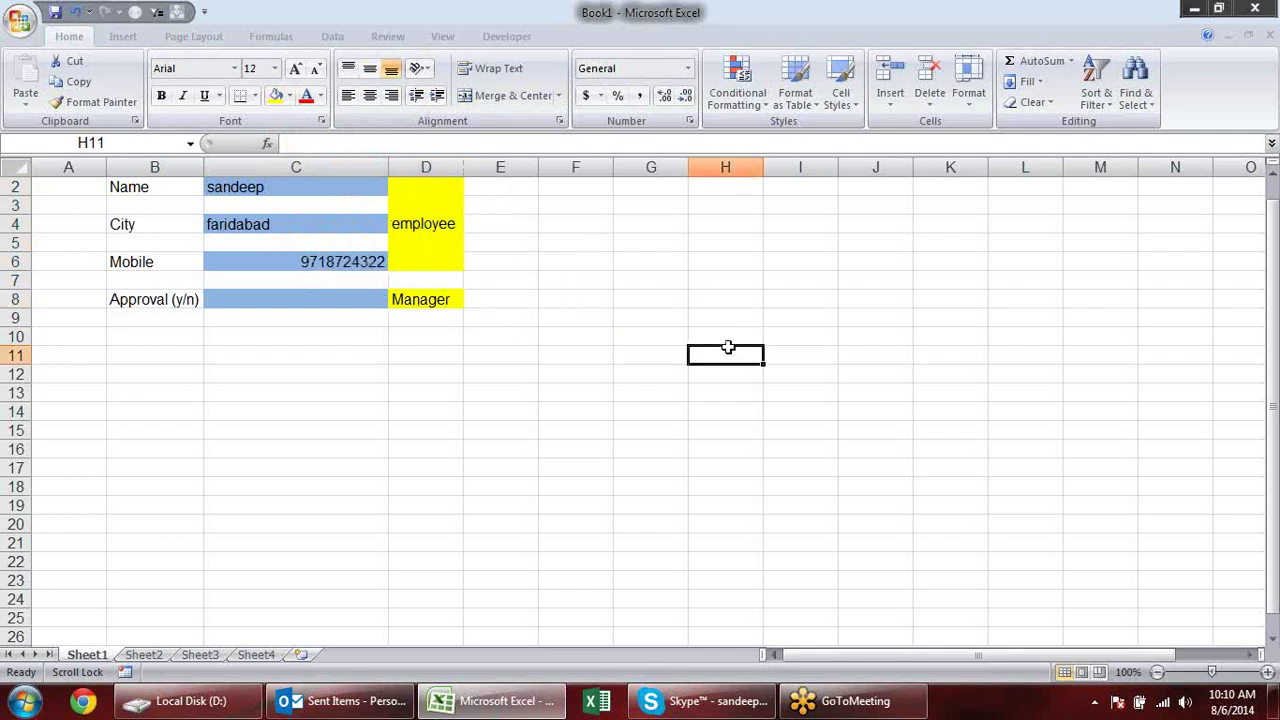
Step: Select the Name, City and Mobile entry cells C2, C4 and C6 together
click(355, 201)
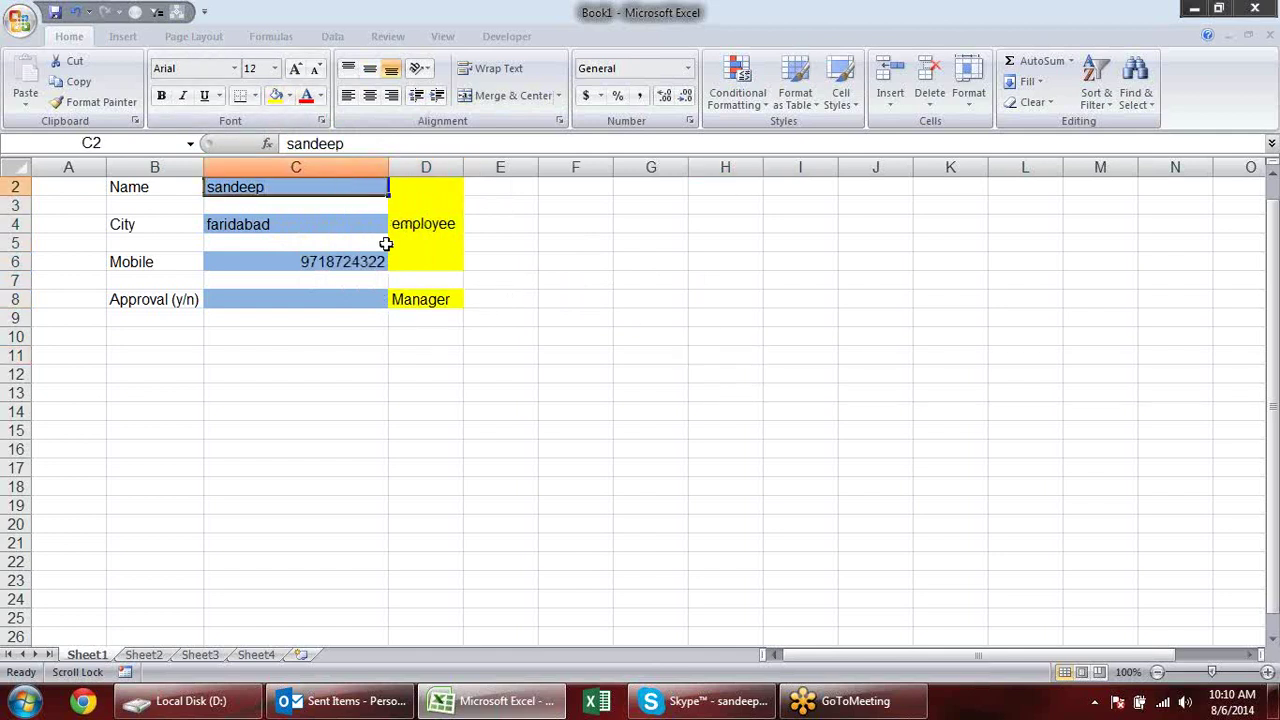
ctrl+click(375, 227)
ctrl+click(366, 258)
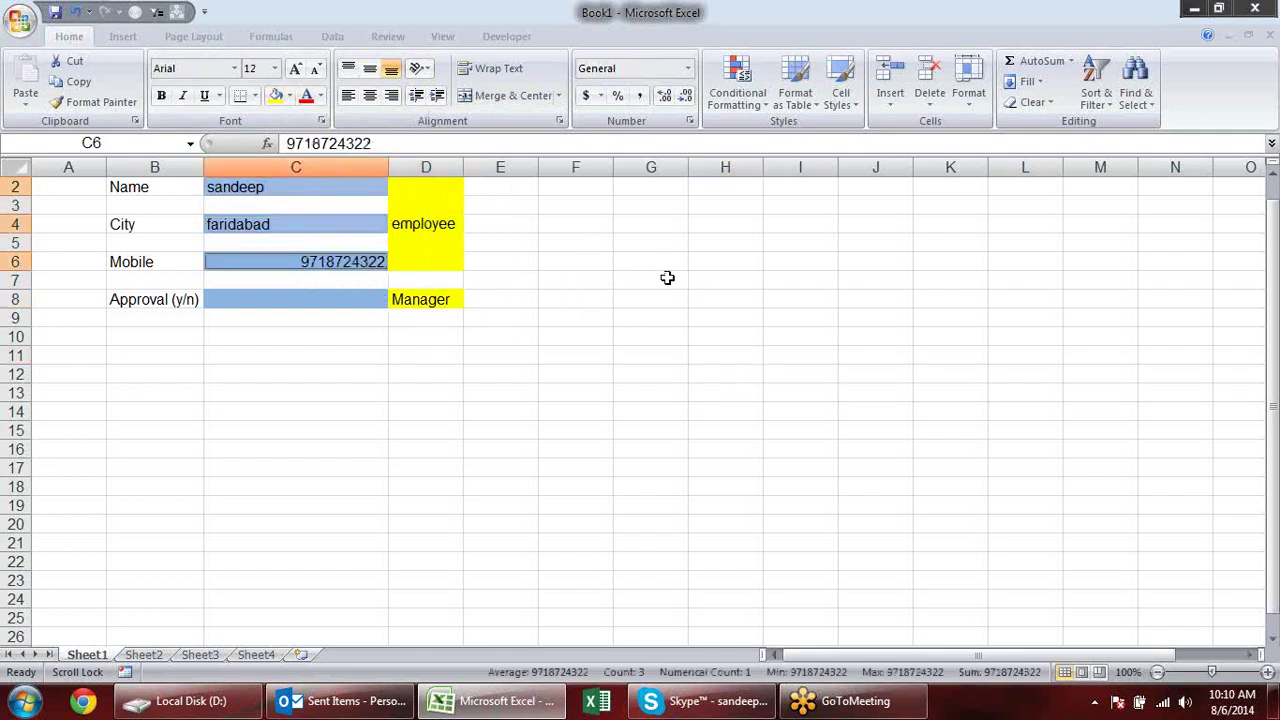
click(368, 40)
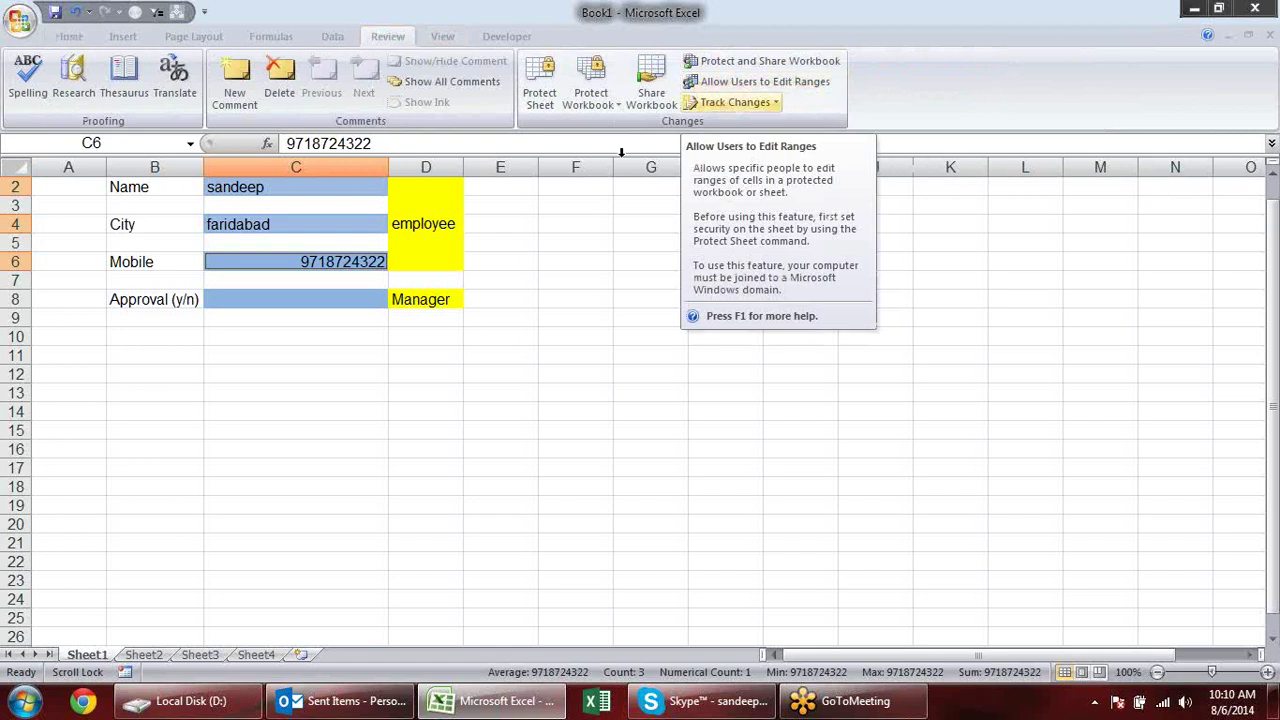
Step: Select the whole worksheet and clear the Locked protection option for all cells
click(510, 372)
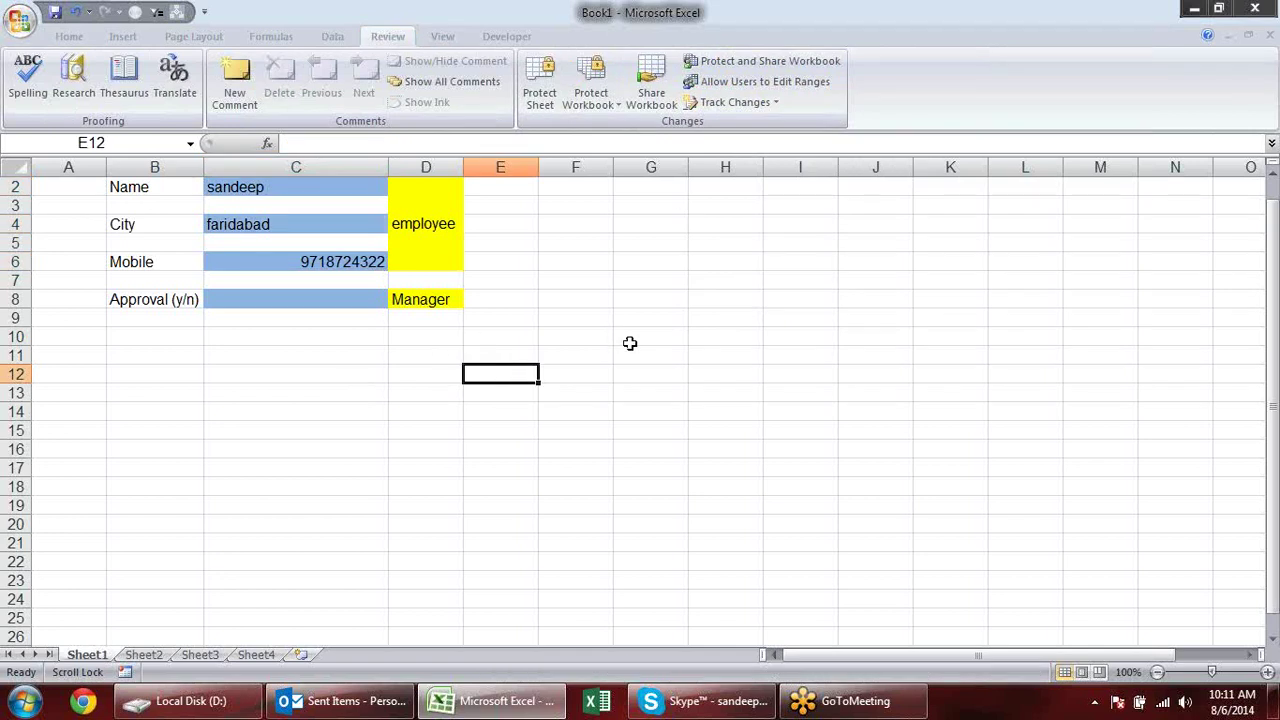
key(ctrl+a)
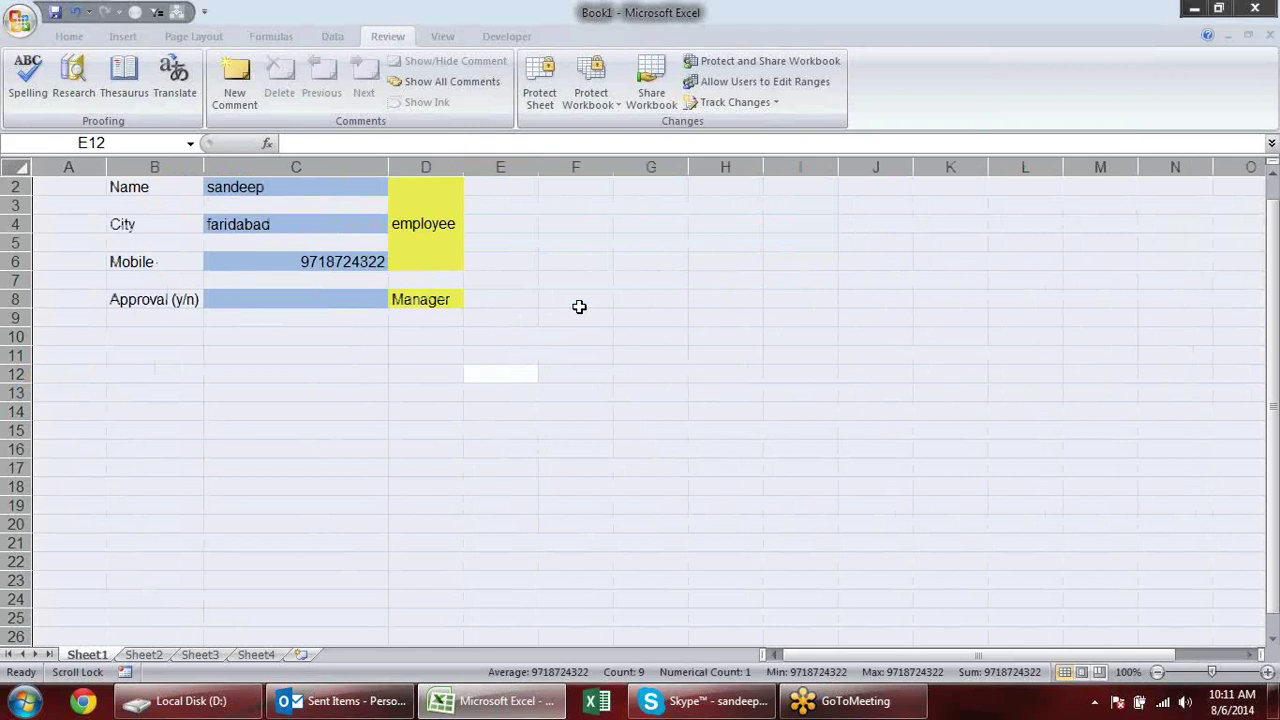
key(ctrl+1)
click(540, 234)
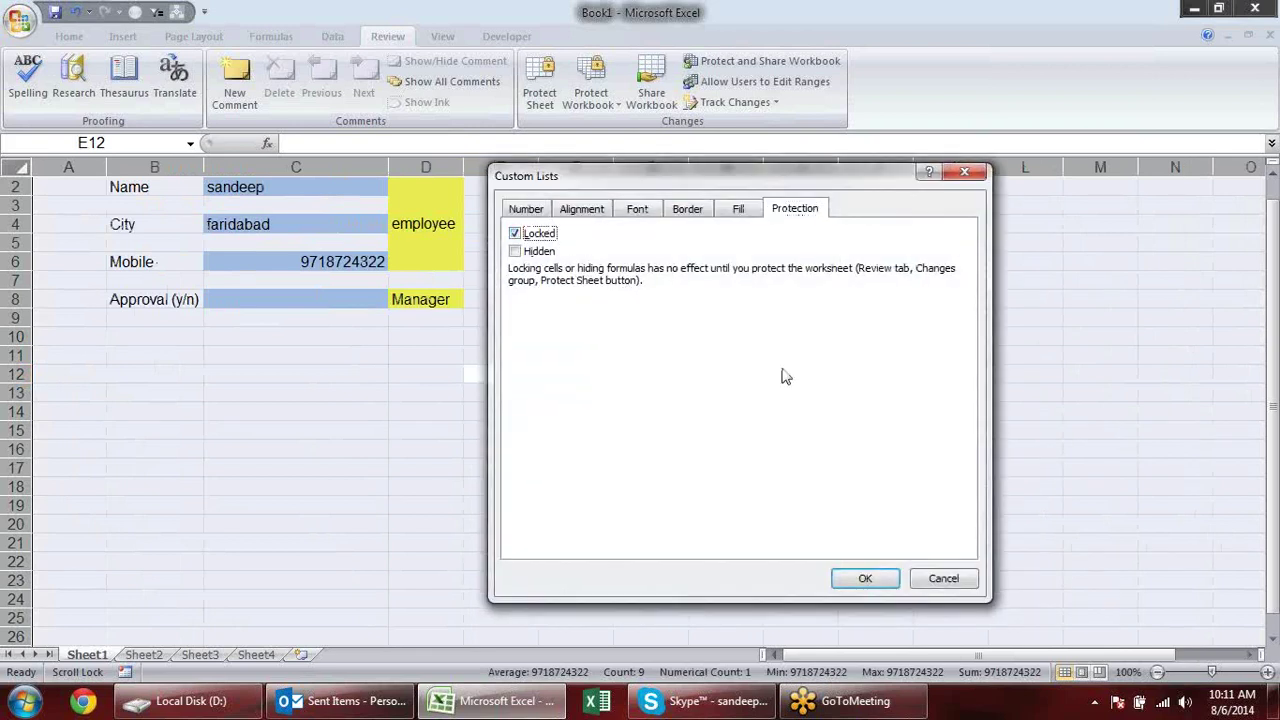
click(880, 579)
click(667, 280)
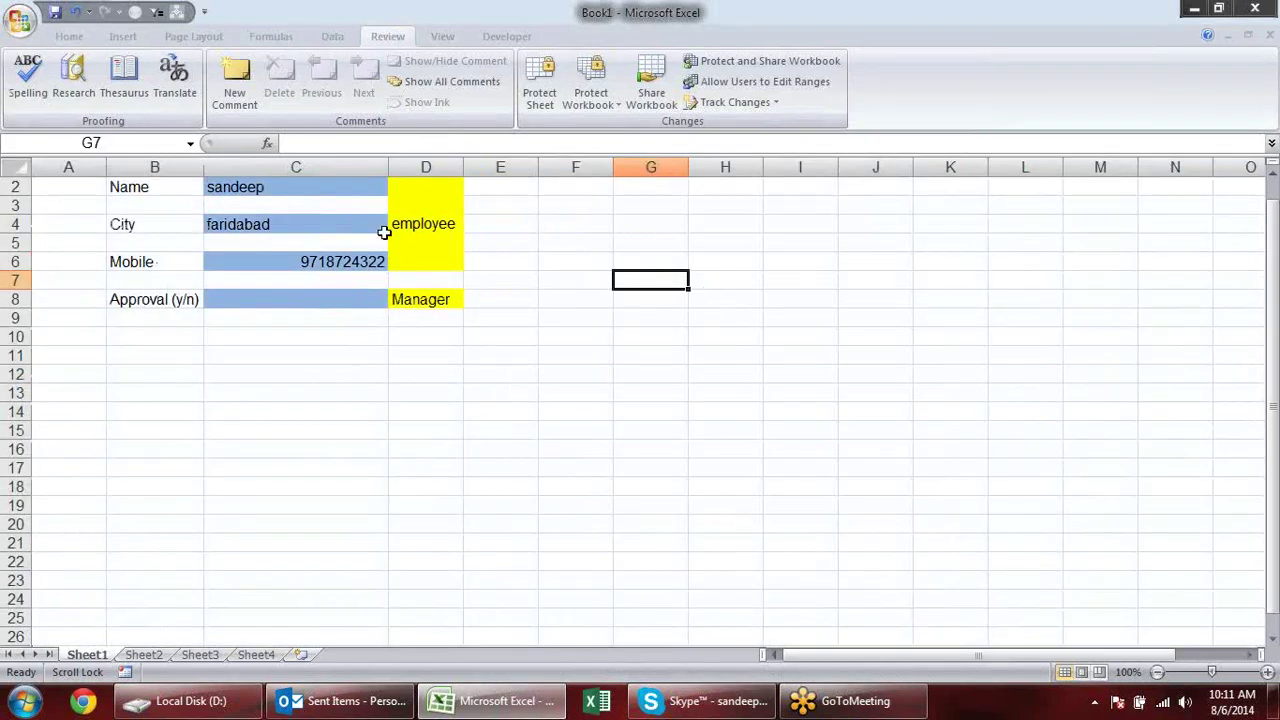
click(745, 80)
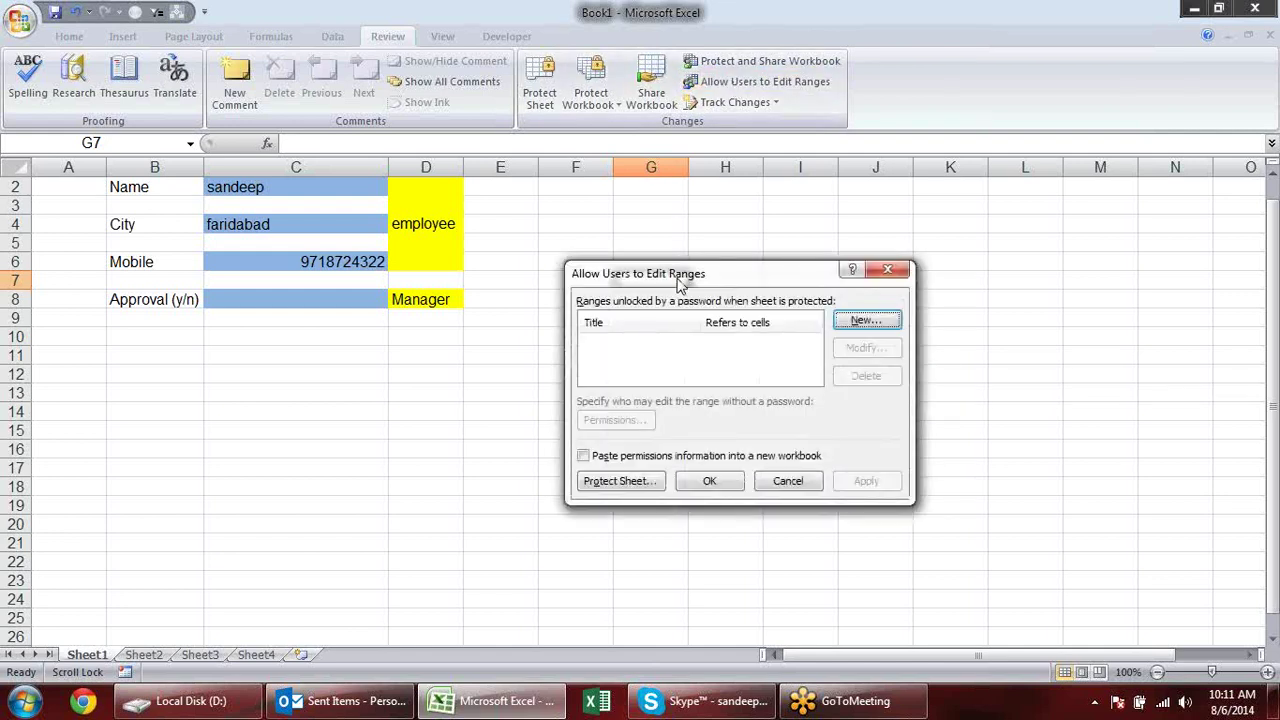
Step: Multi-select the entry cells C2, C4 and C6 for the Name, City and Mobile fields
click(887, 269)
click(295, 188)
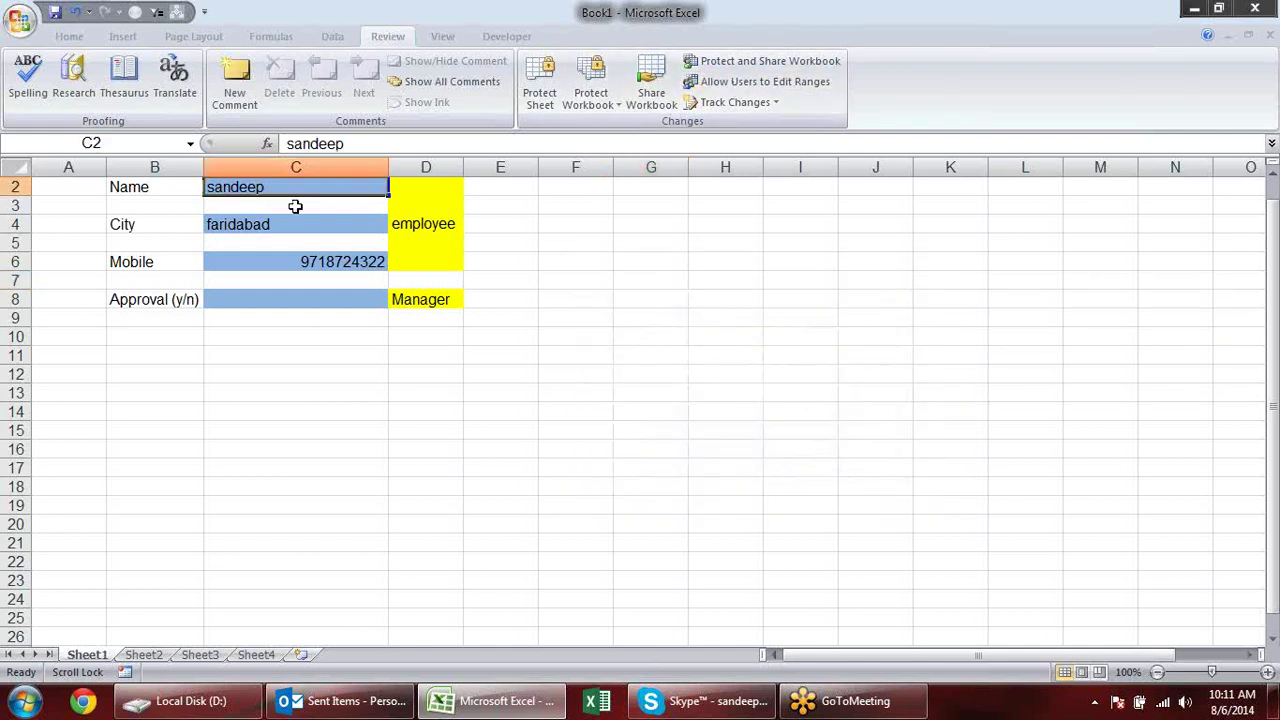
click(298, 223)
click(299, 261)
click(307, 187)
click(296, 225)
click(296, 261)
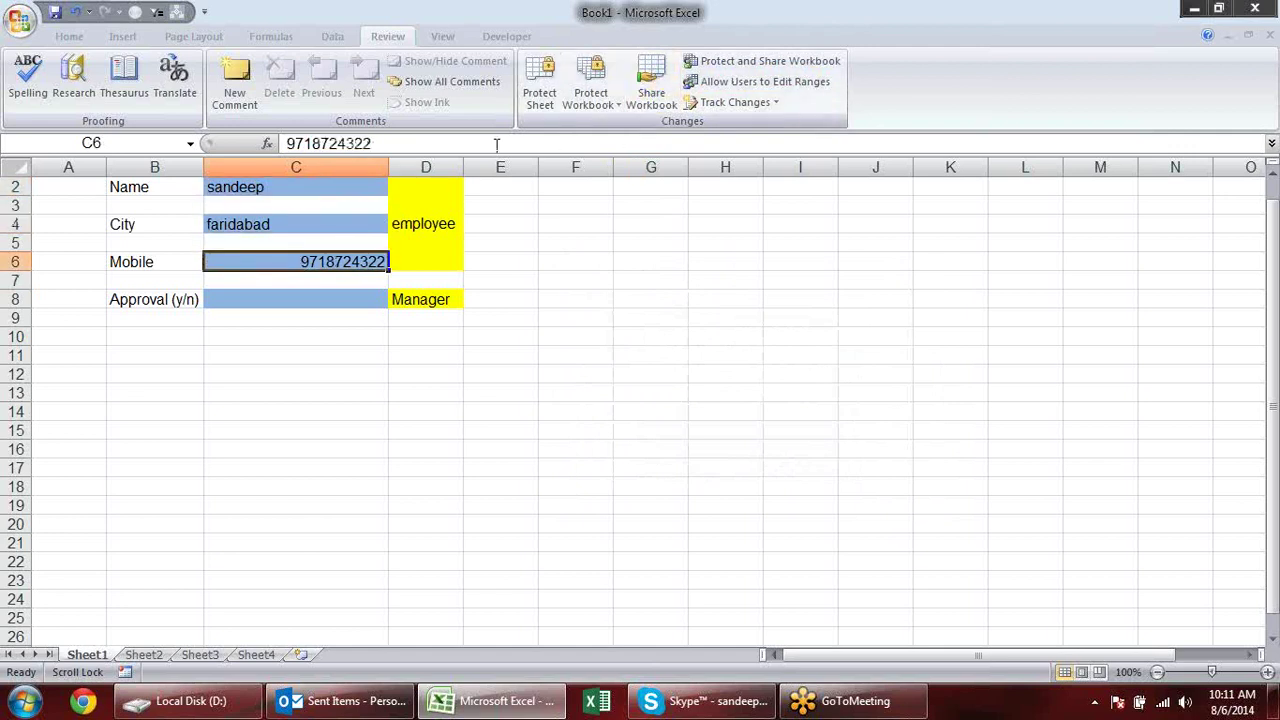
click(363, 187)
click(355, 222)
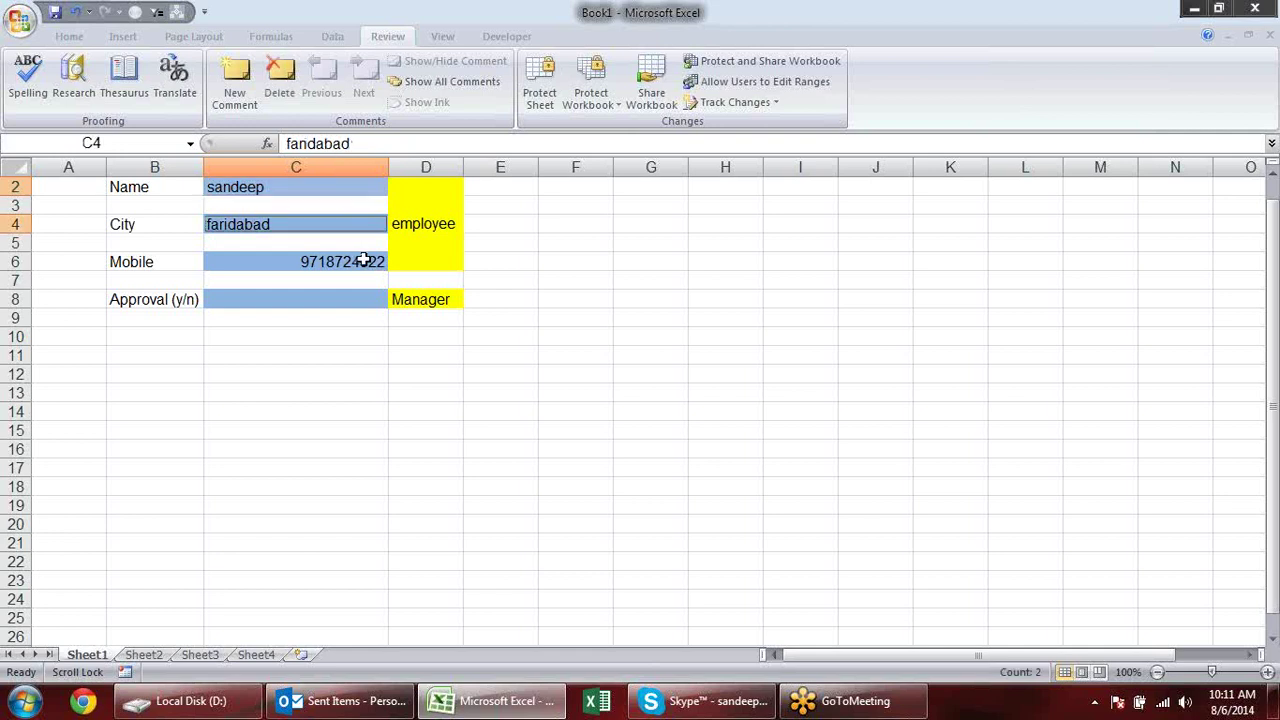
click(363, 261)
Step: Create a new editable range titled emp over those cells, protected by a range password
click(729, 87)
click(860, 320)
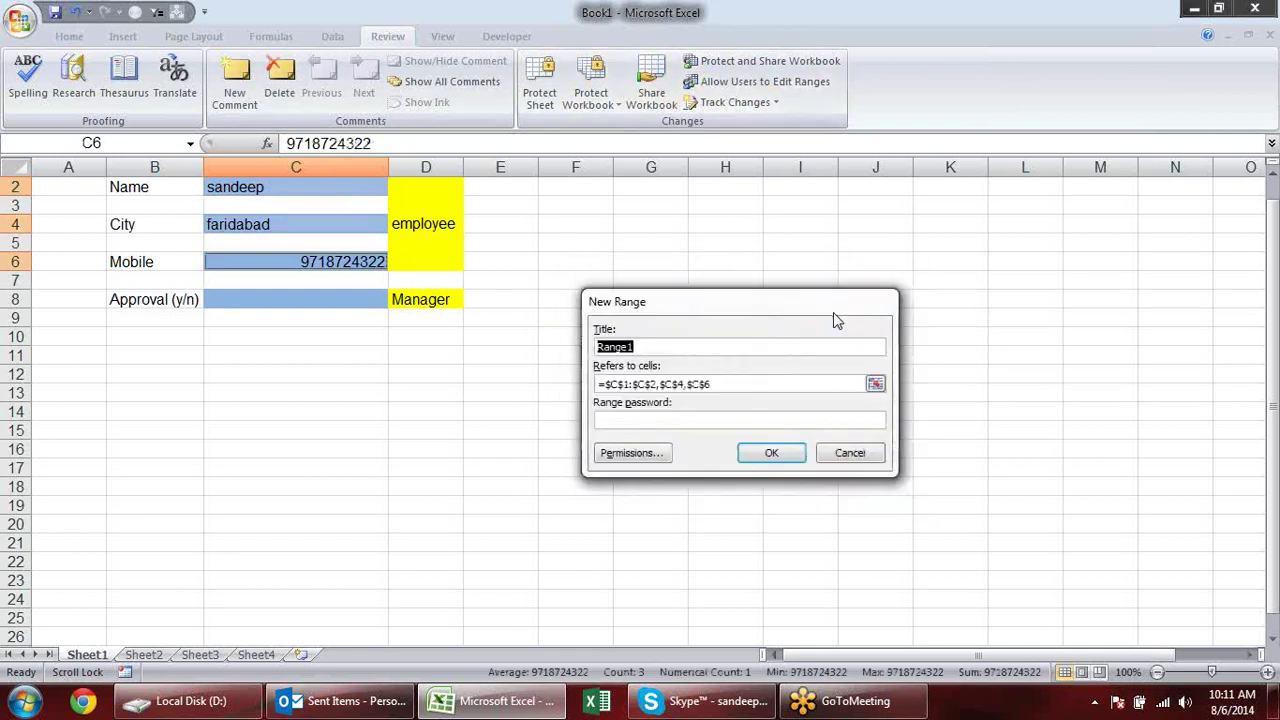
drag(752, 300, 736, 233)
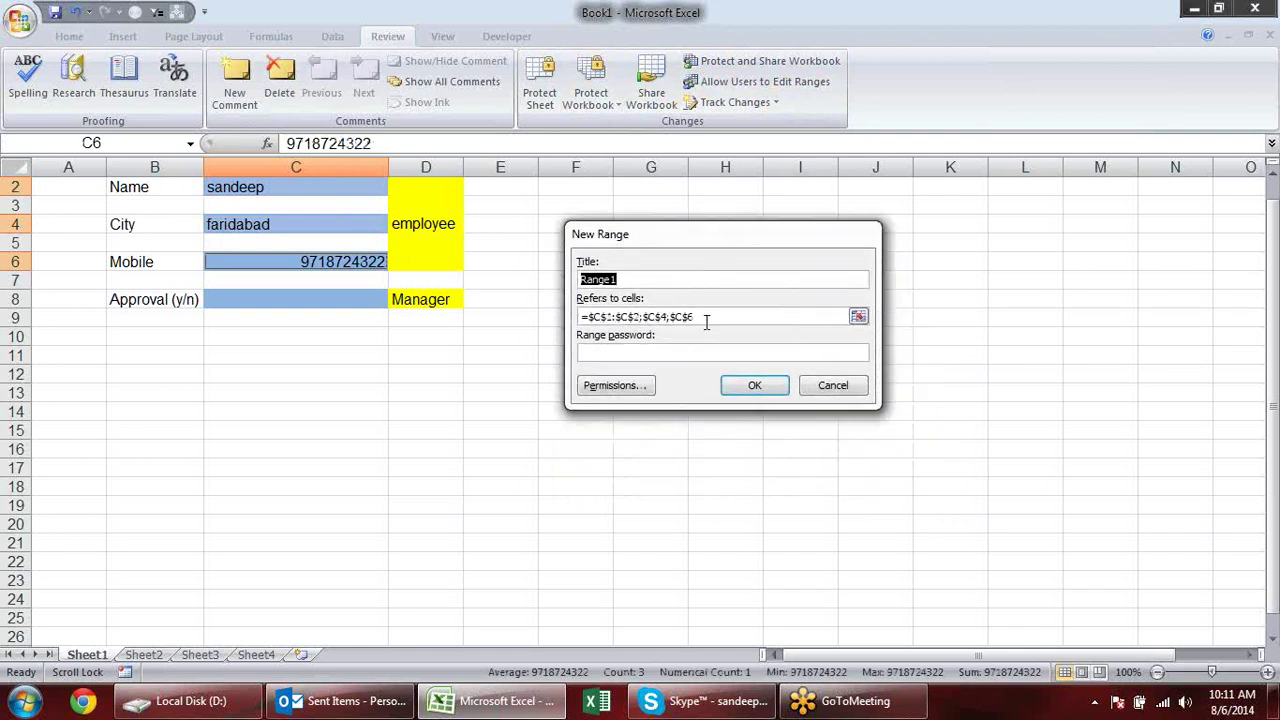
text(ep)
click(657, 353)
key(Return)
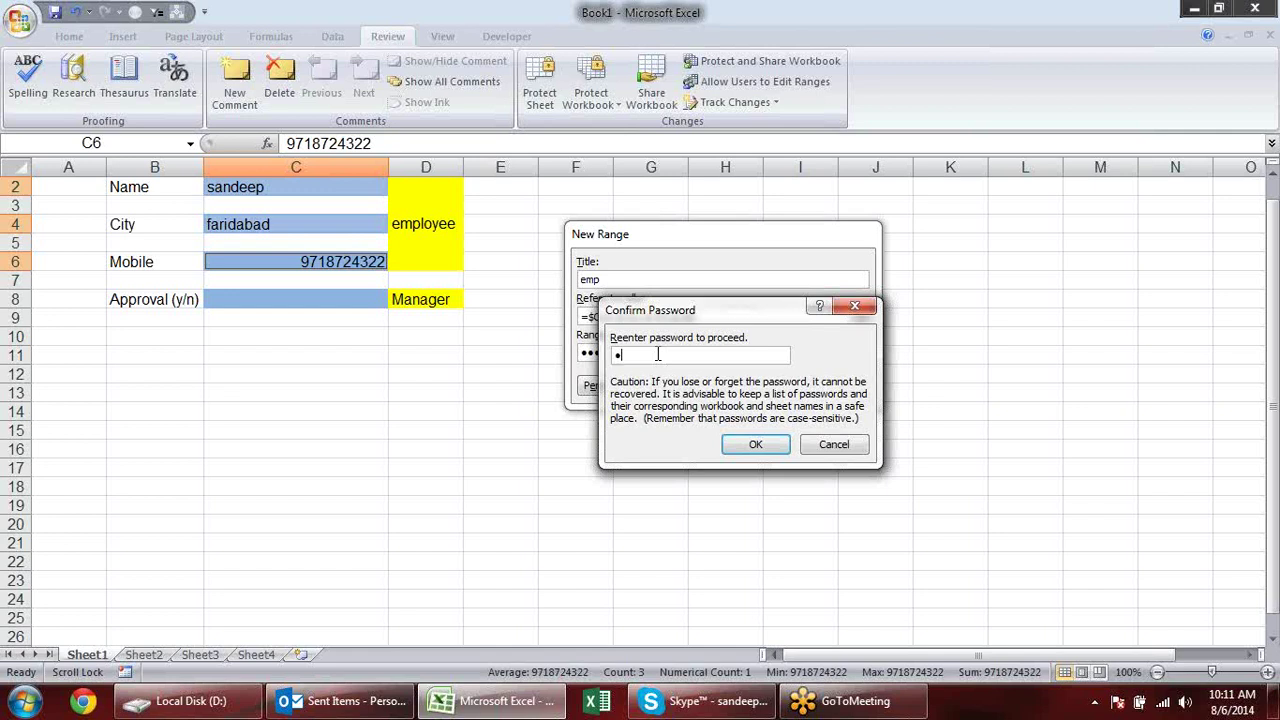
key(Return)
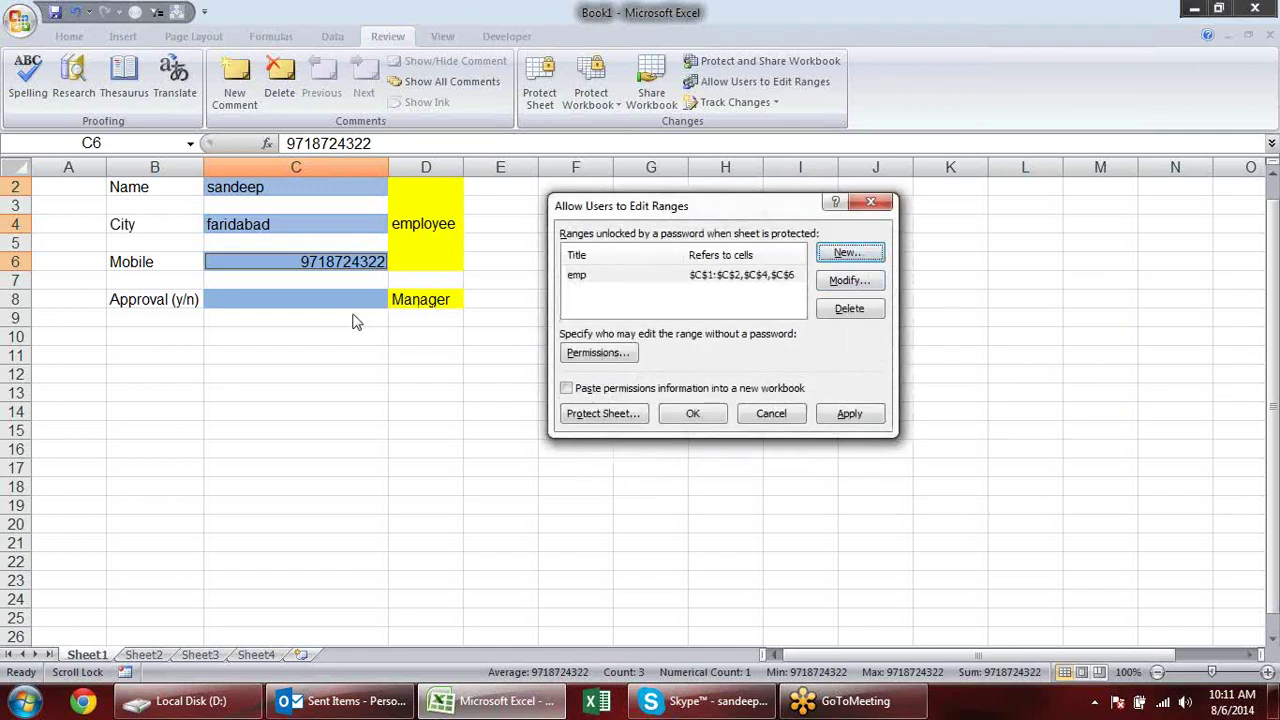
Step: Add a second editable range named mgr referring to C8, with its own password
click(862, 257)
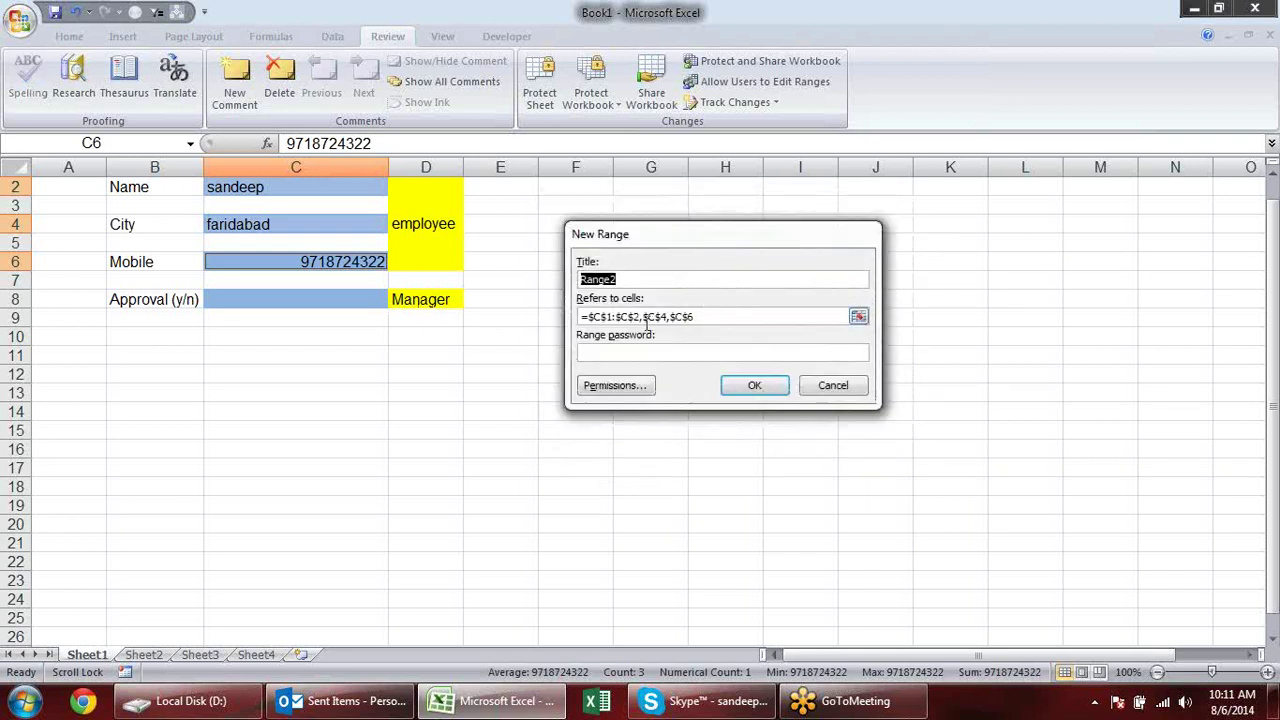
text(mg)
drag(717, 316, 486, 283)
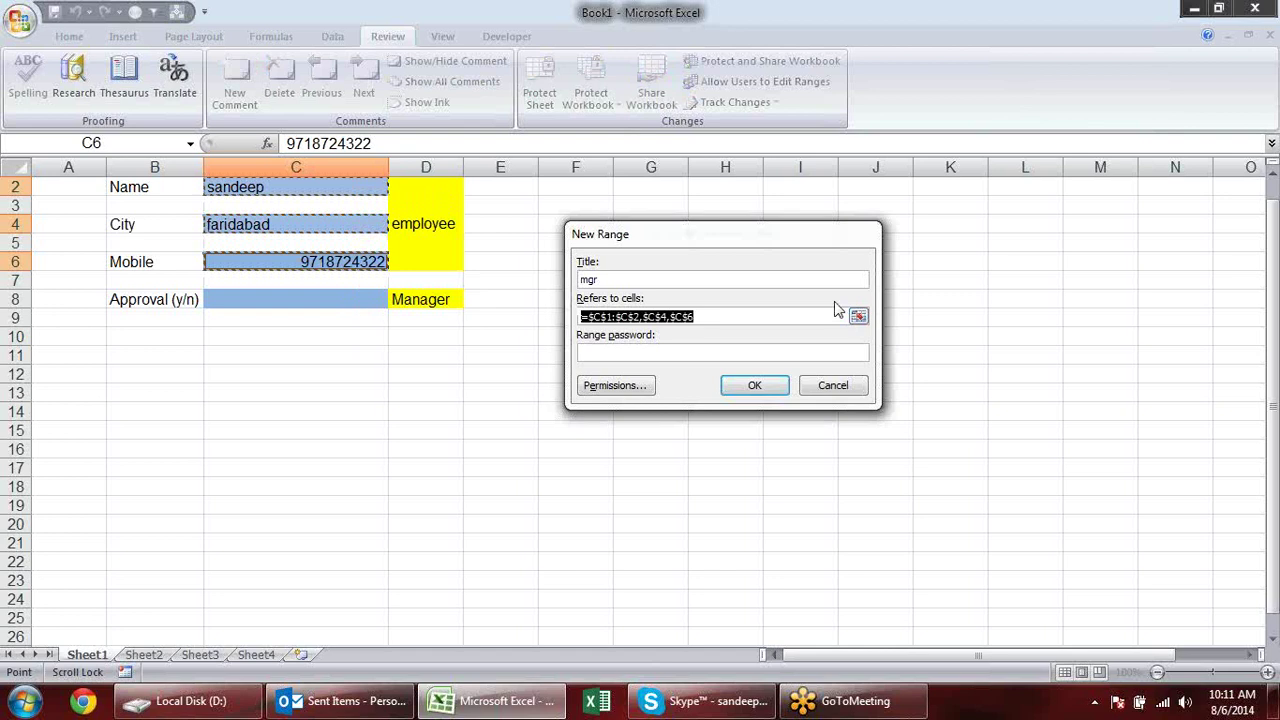
key(BackSpace)
click(859, 316)
click(354, 300)
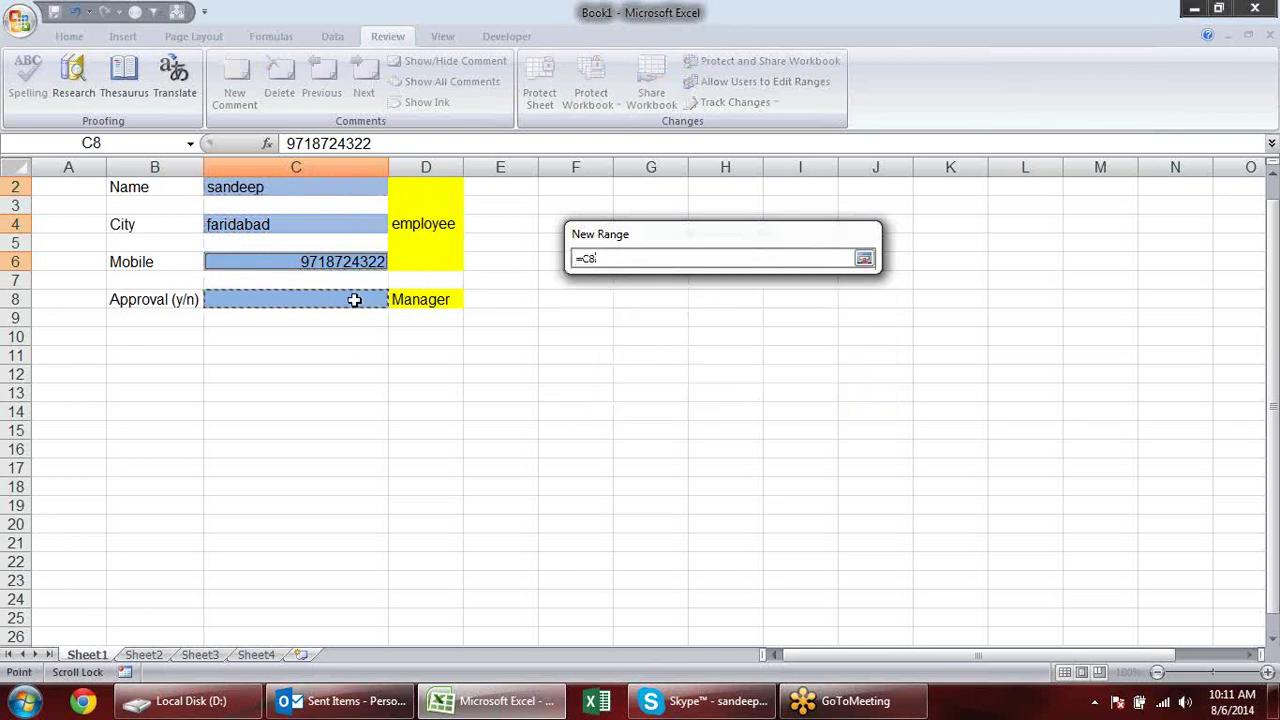
key(Return)
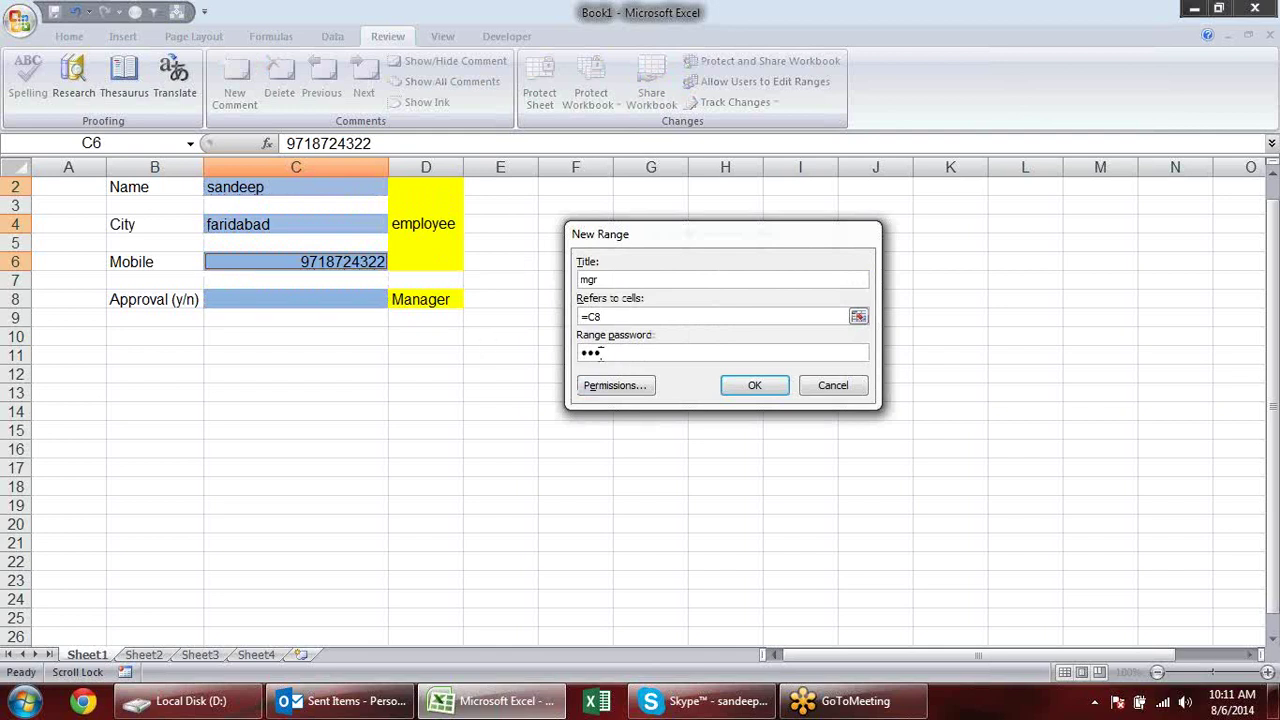
key(Return)
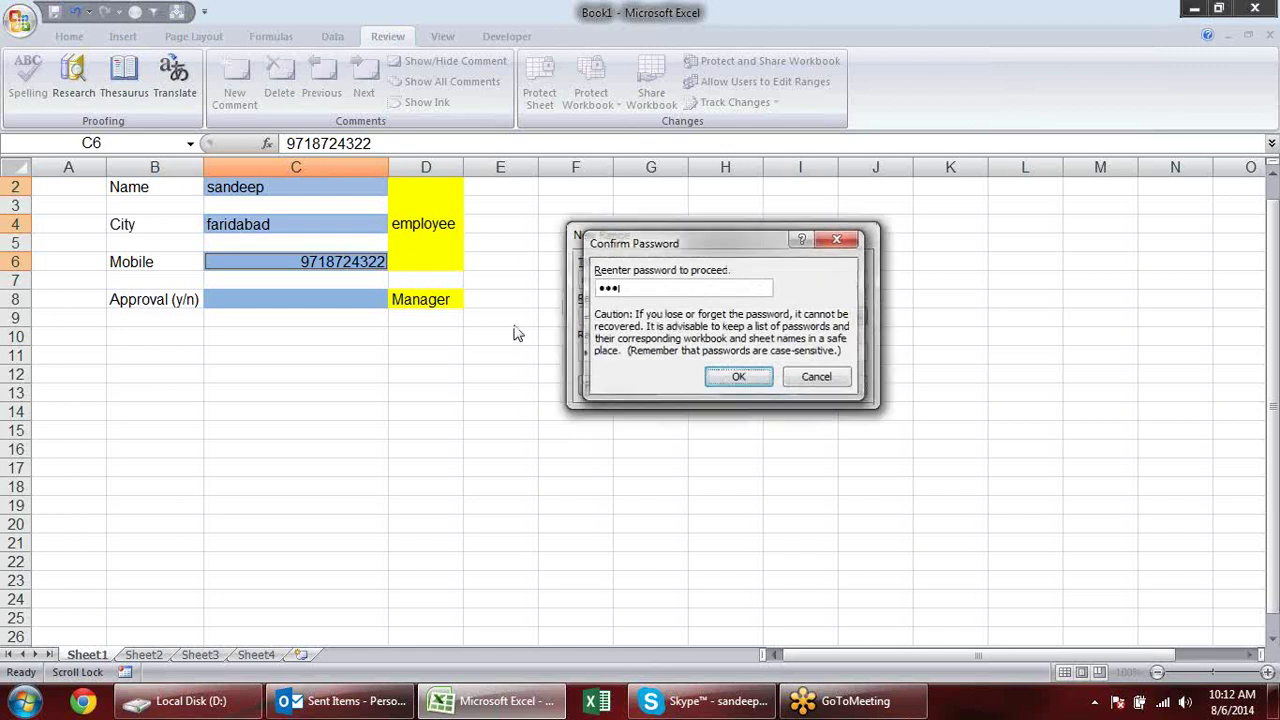
key(Return)
Step: Apply the ranges and protect the sheet with 'Select locked cells' allowed
click(847, 415)
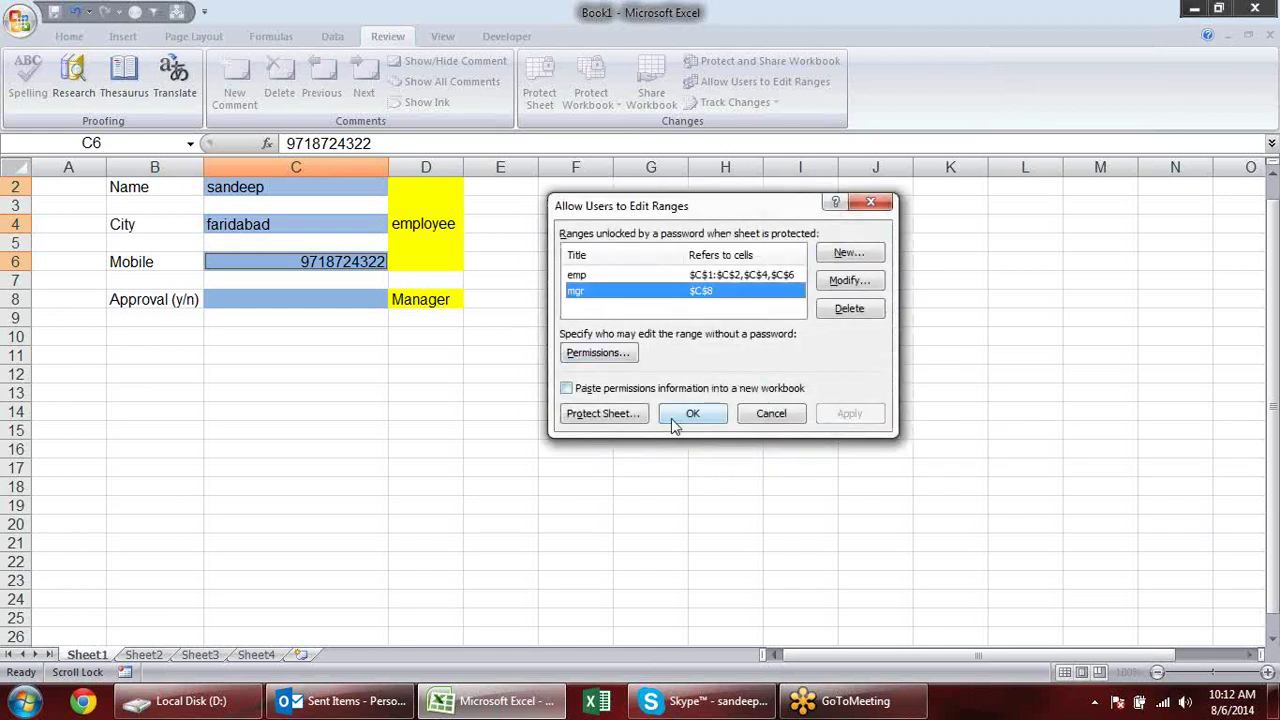
click(604, 414)
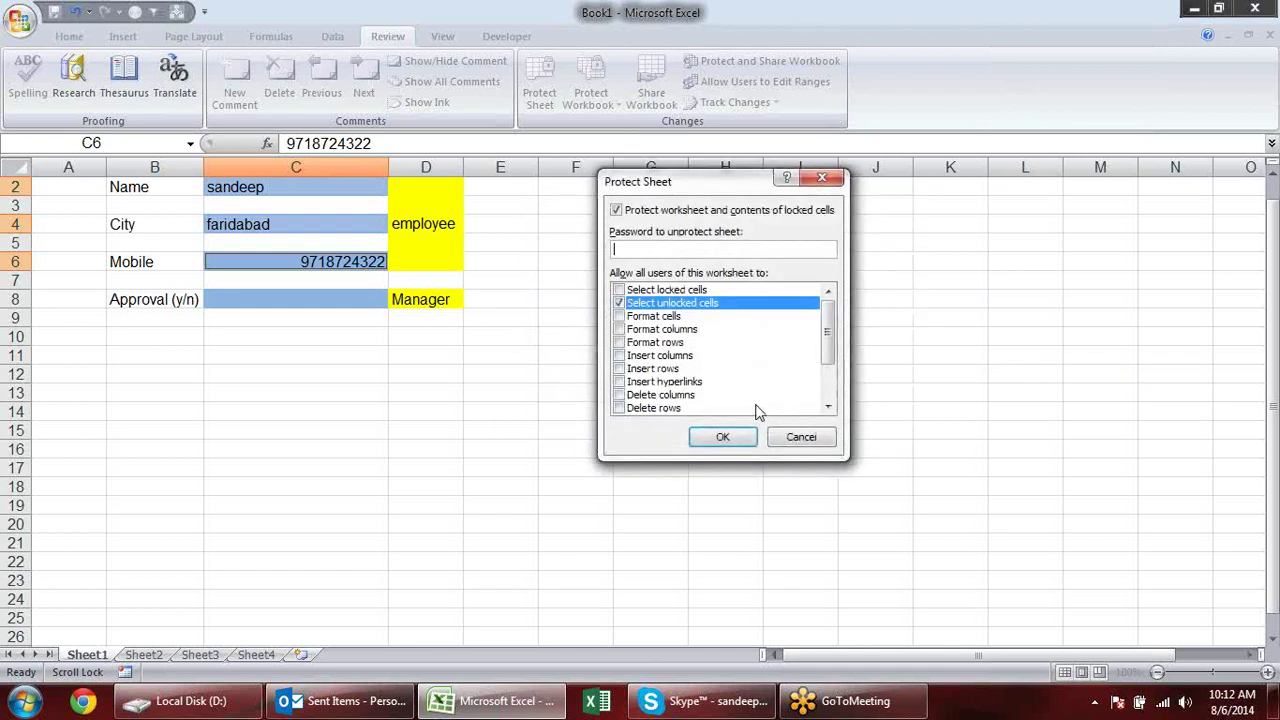
click(619, 290)
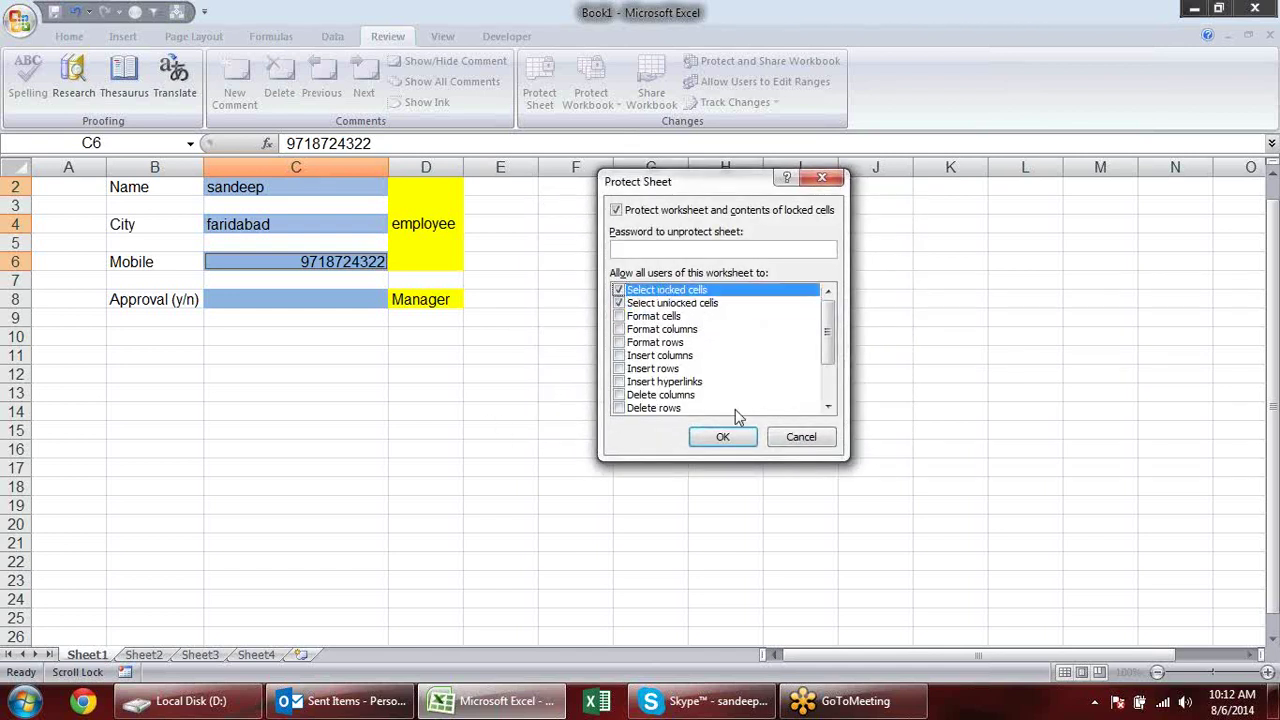
click(720, 437)
Step: Unlock the emp range with its password and enter a new name in C2
click(377, 317)
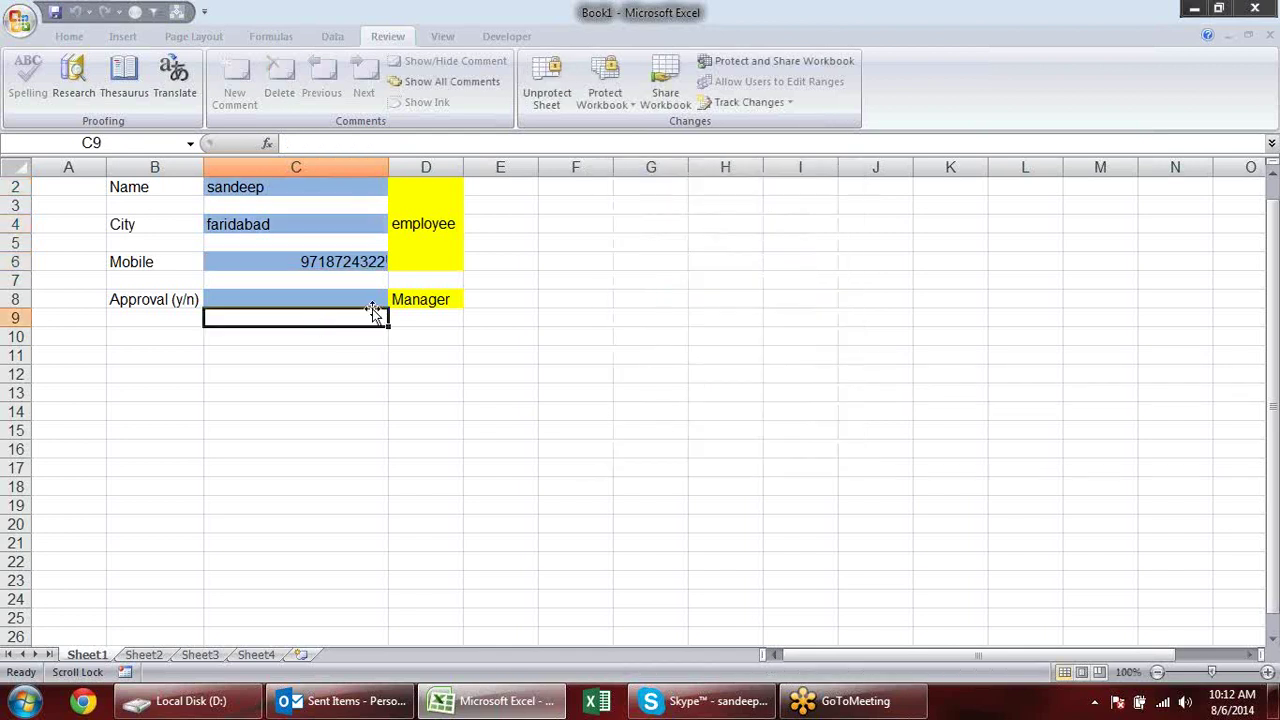
scroll(350, 305, up, 1)
double_click(324, 207)
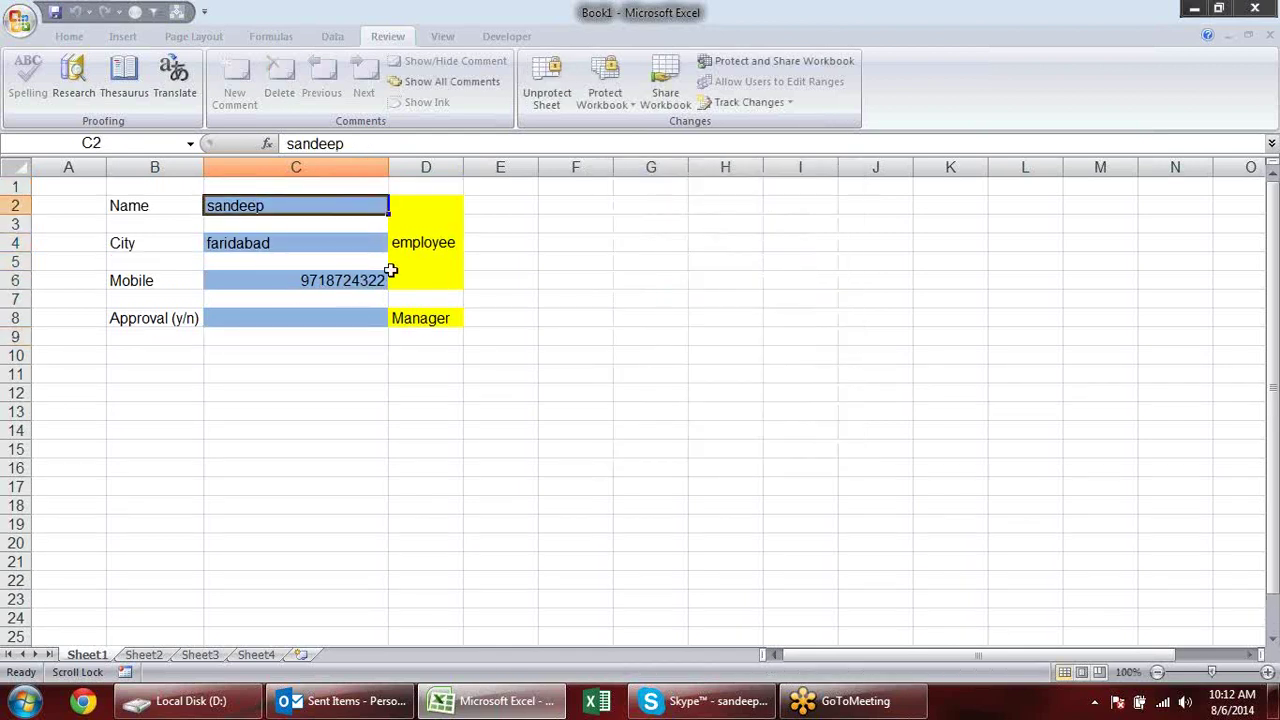
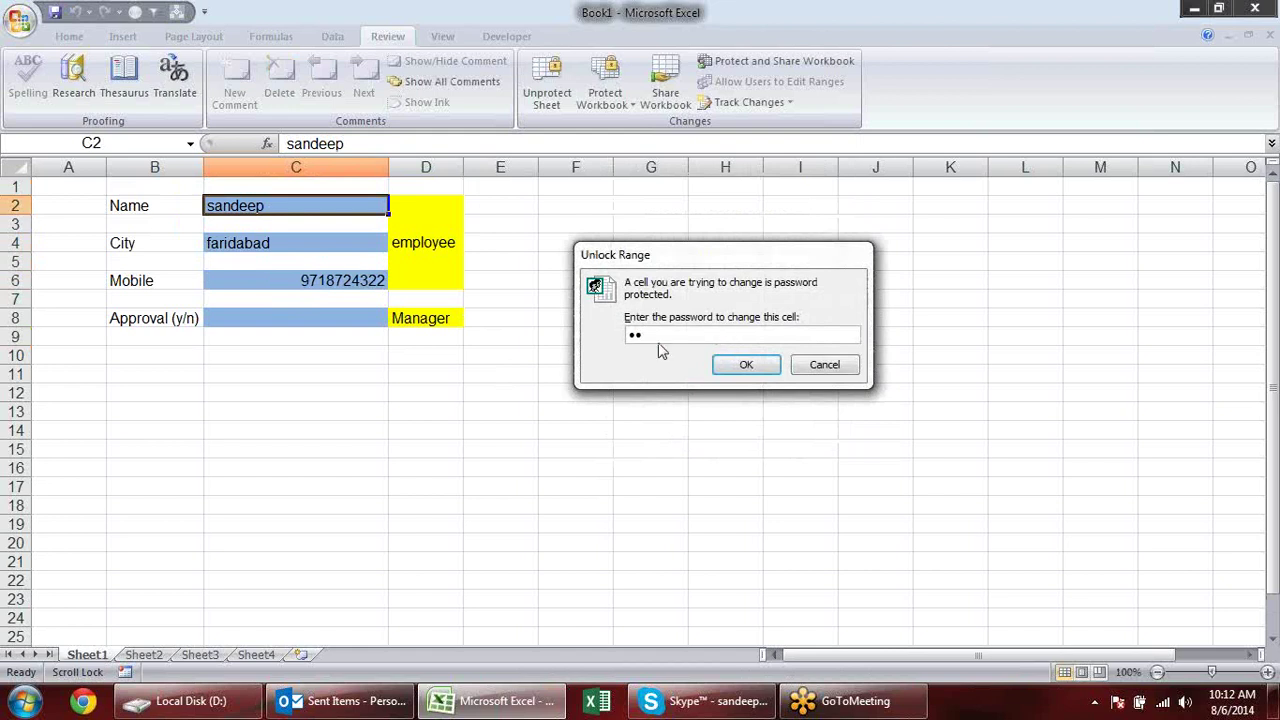
drag(663, 340, 591, 330)
key(Return)
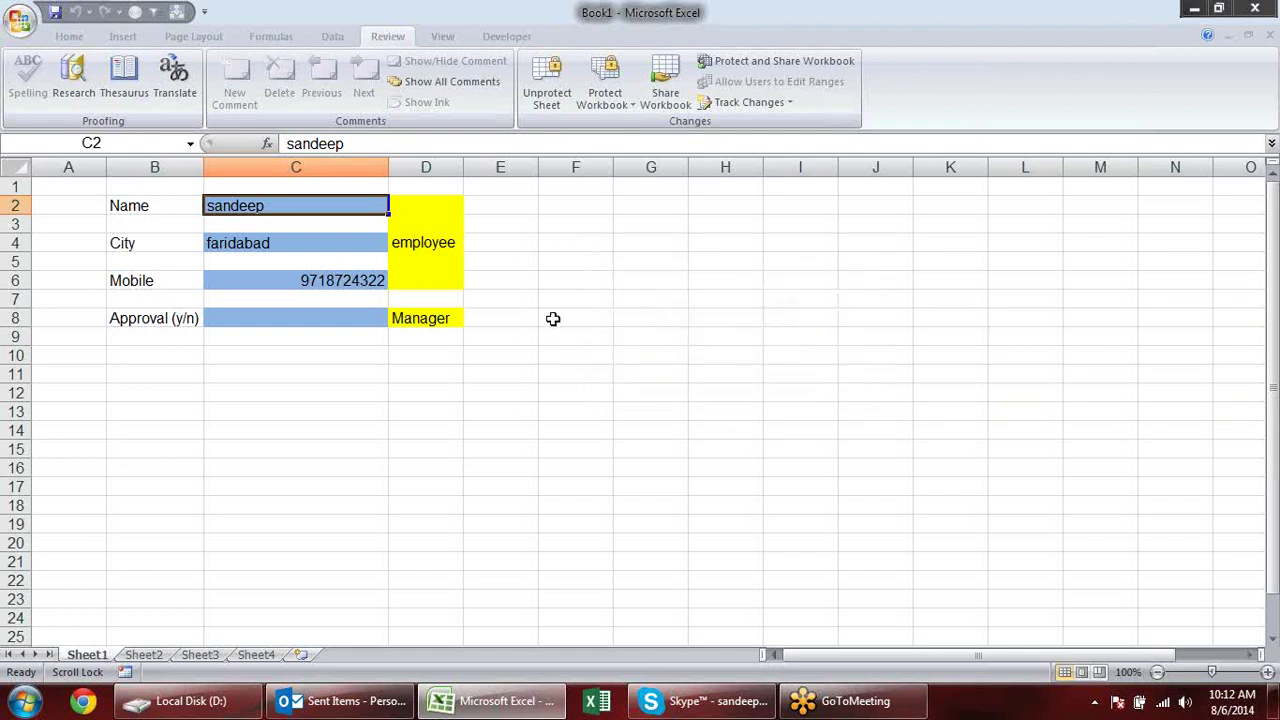
text(Pradee)
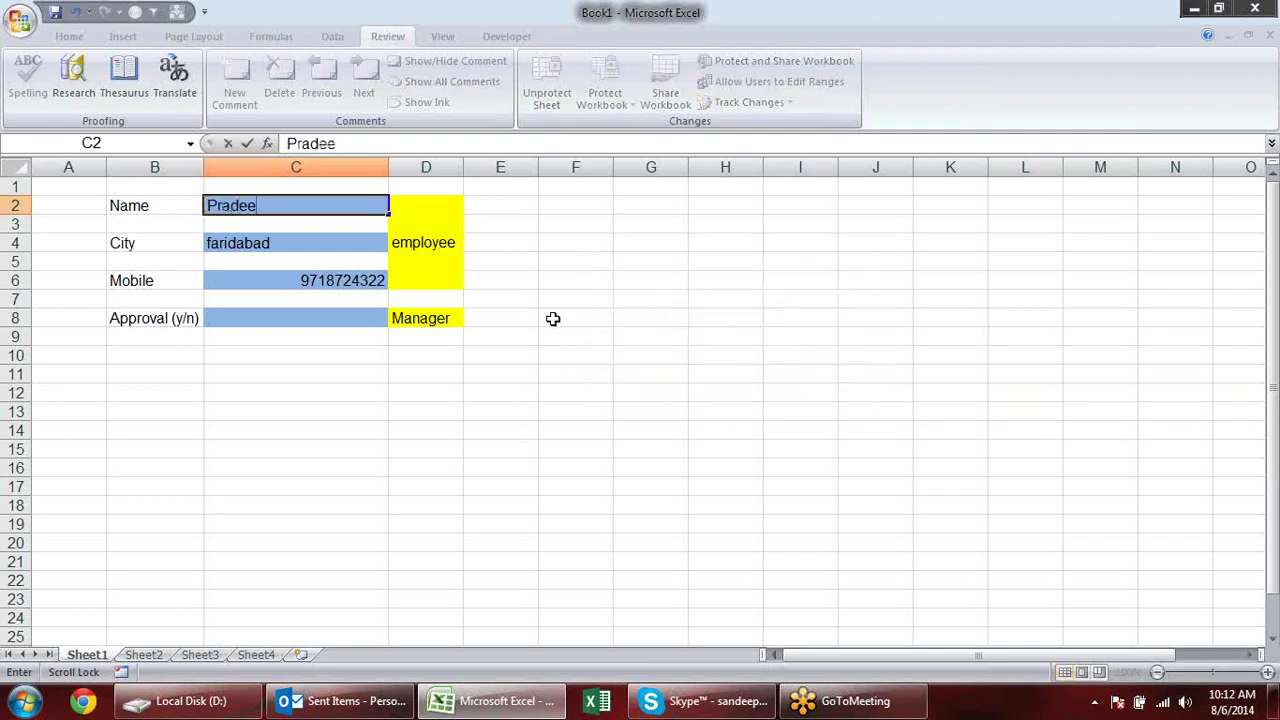
text(p)
key(Return)
Step: Replace the City entry in C4 with Delhi
key(Down)
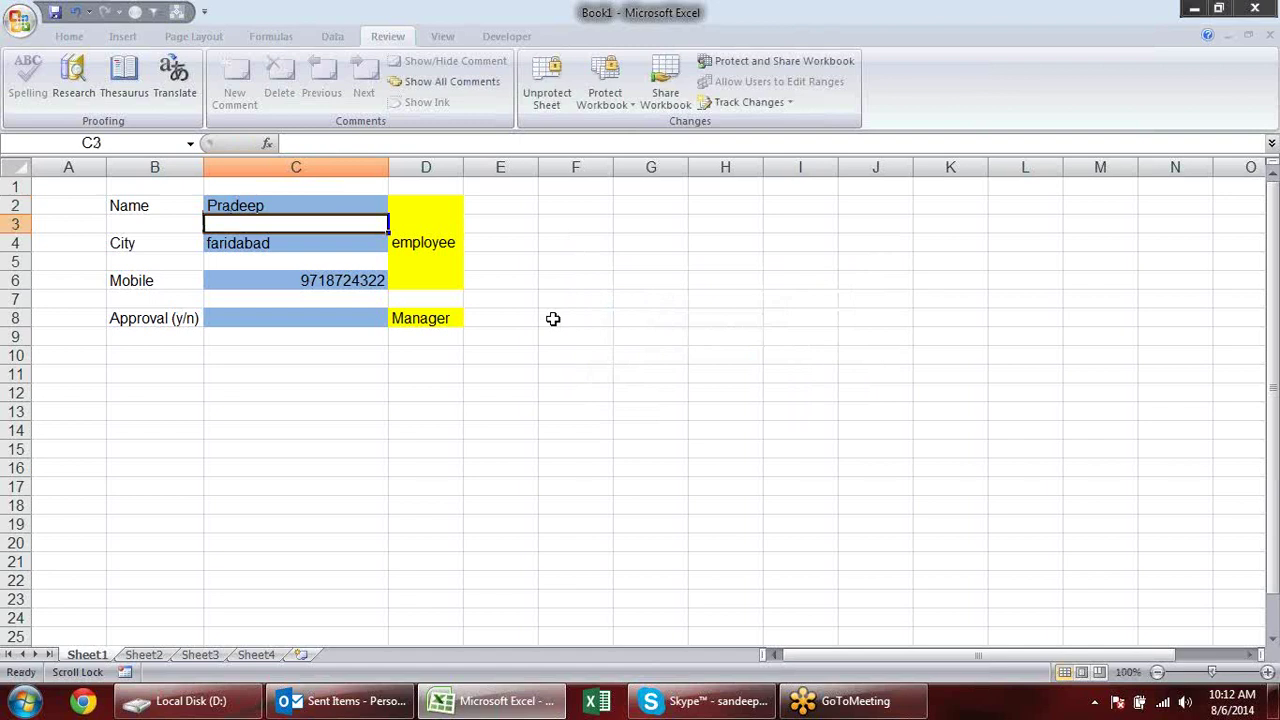
key(Down)
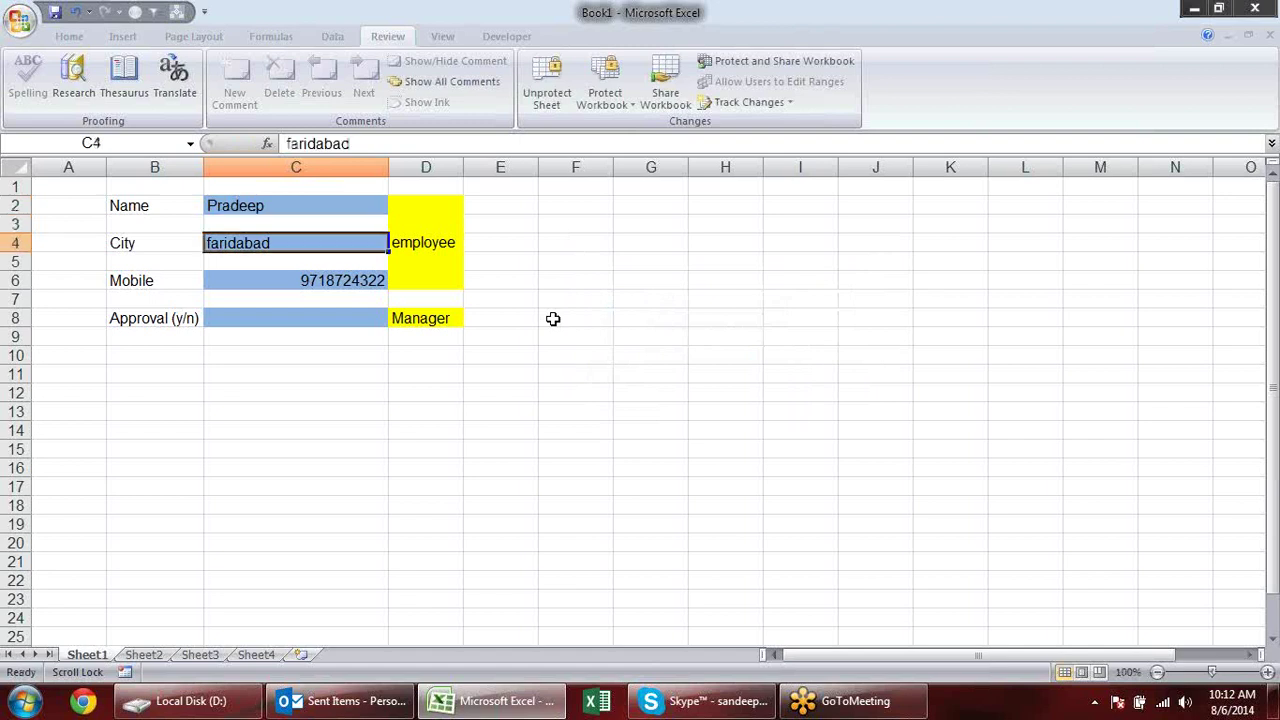
text(Delhi)
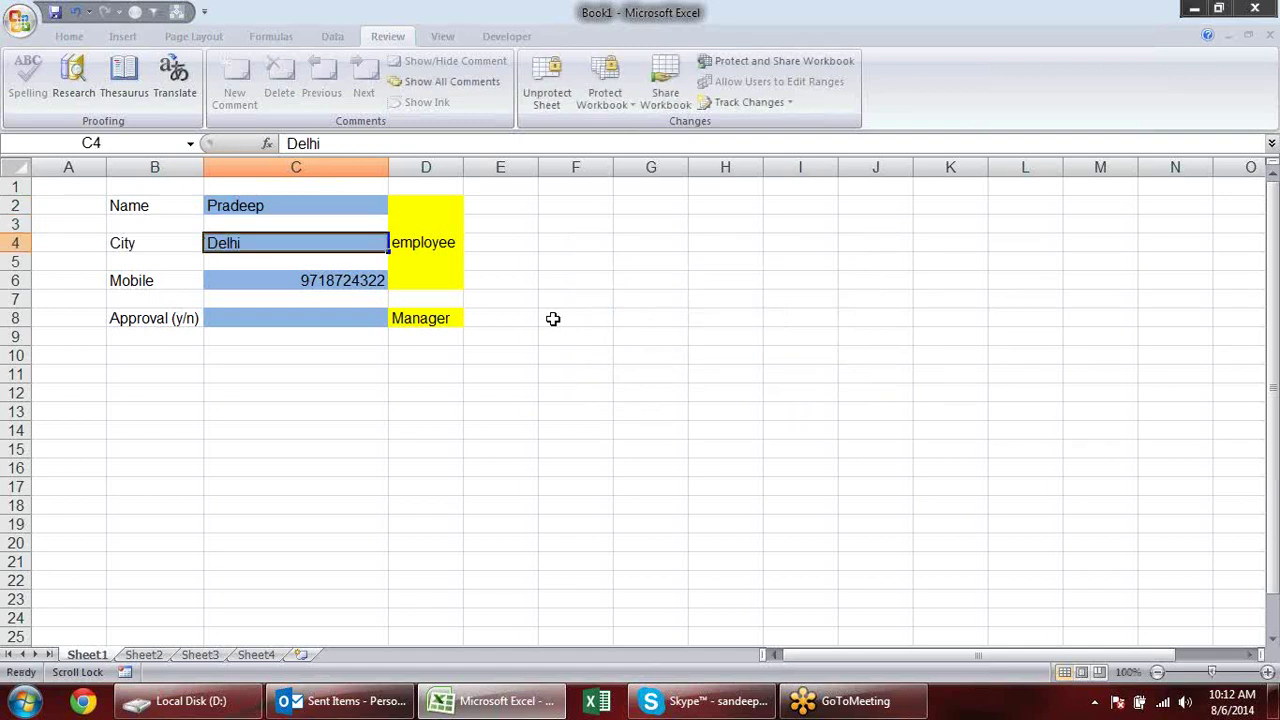
key(Return)
key(Down)
key(Down)
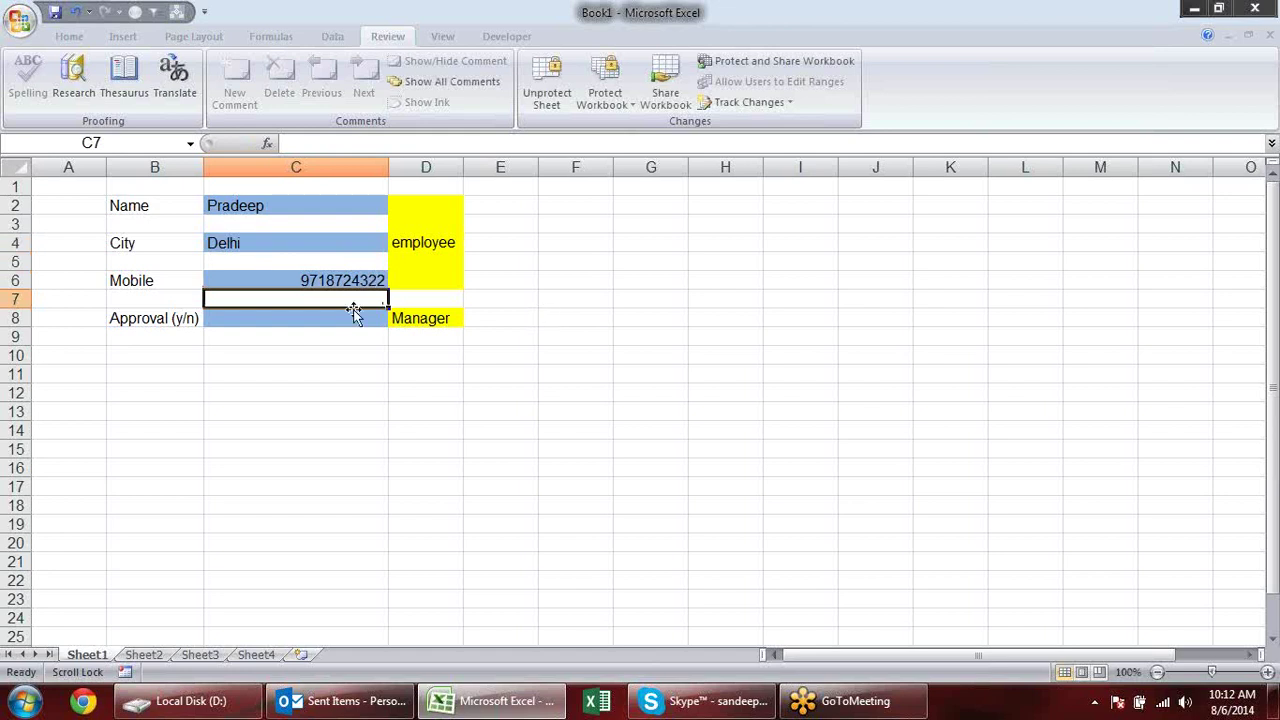
Step: Unlock C8 with the mgr range password and enter Yes as the approval
click(358, 317)
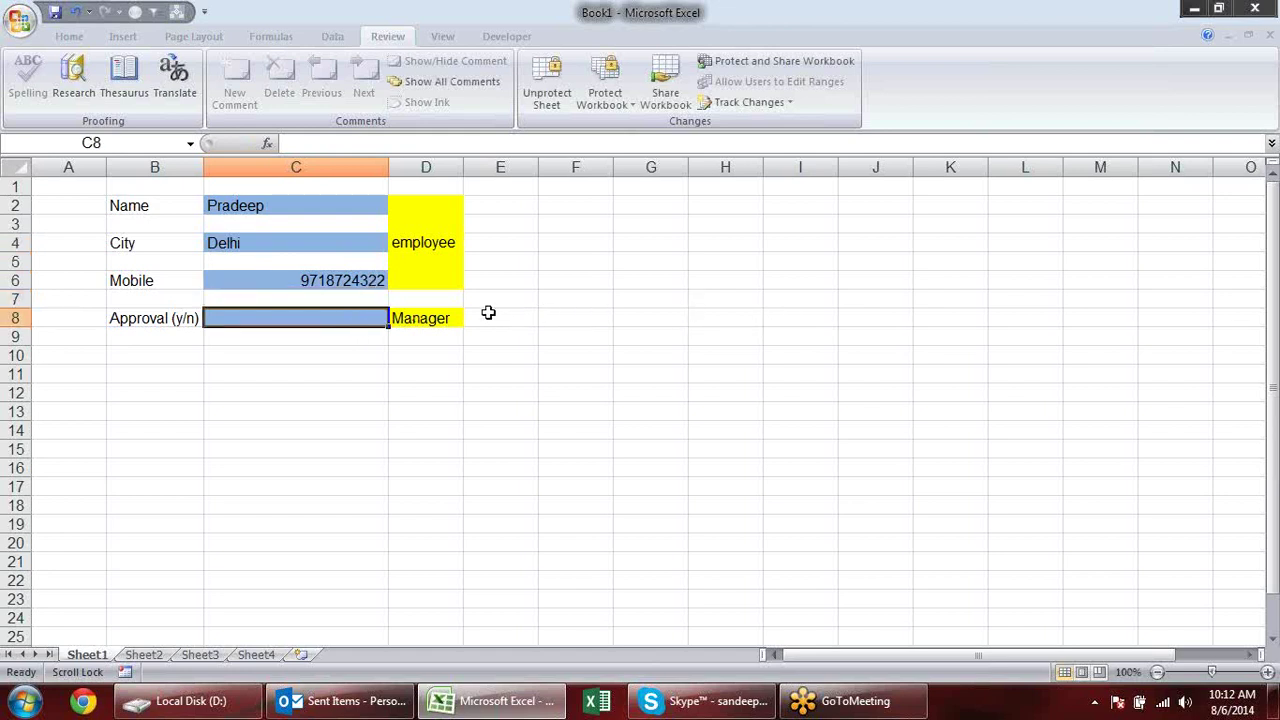
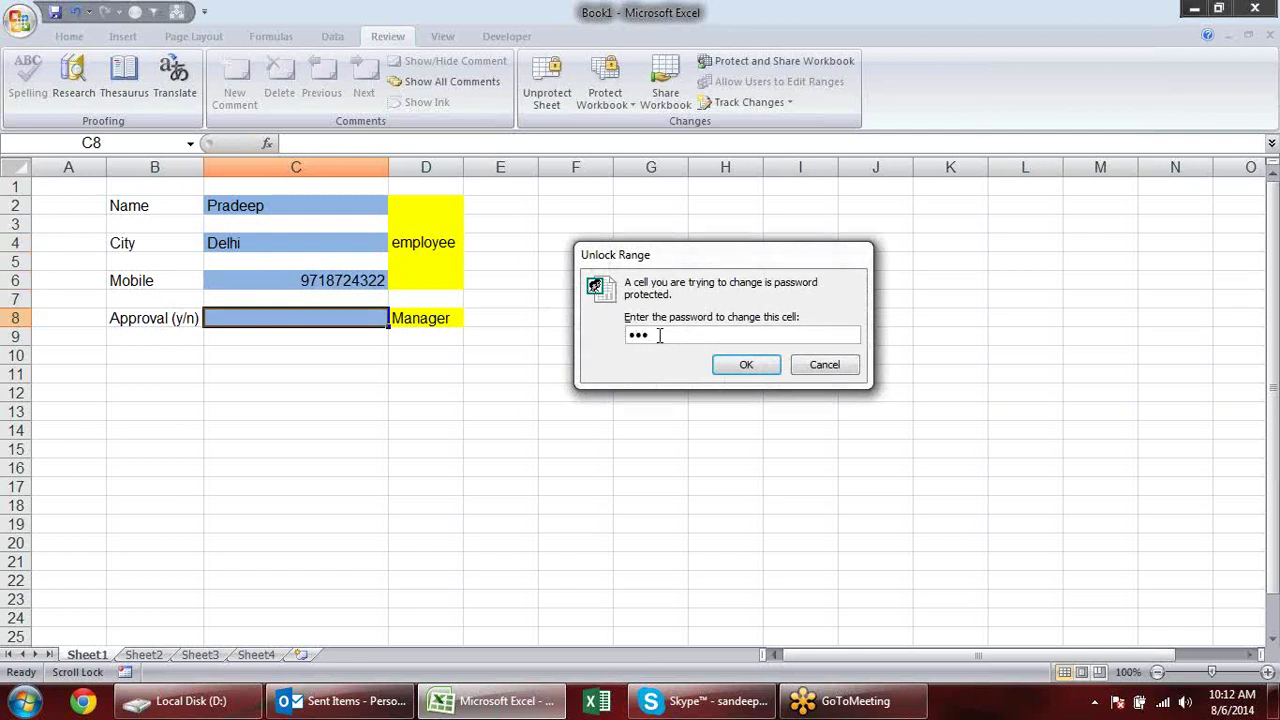
key(Return)
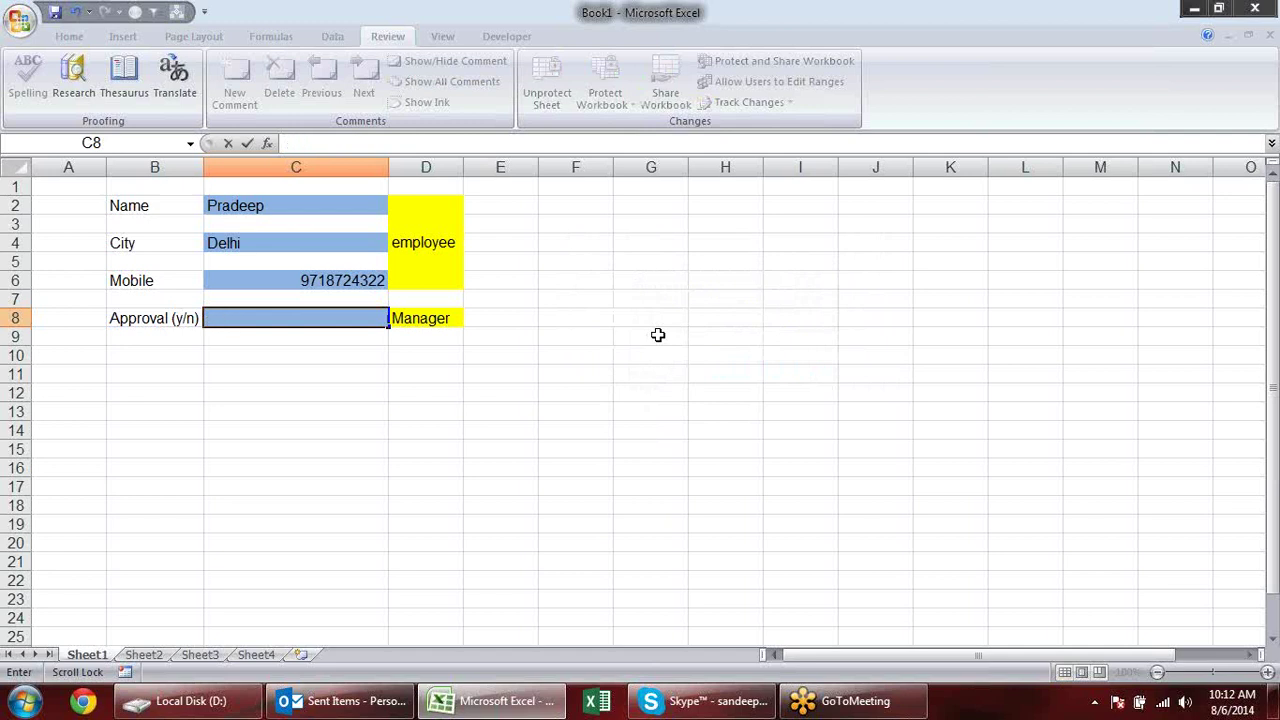
key(Return)
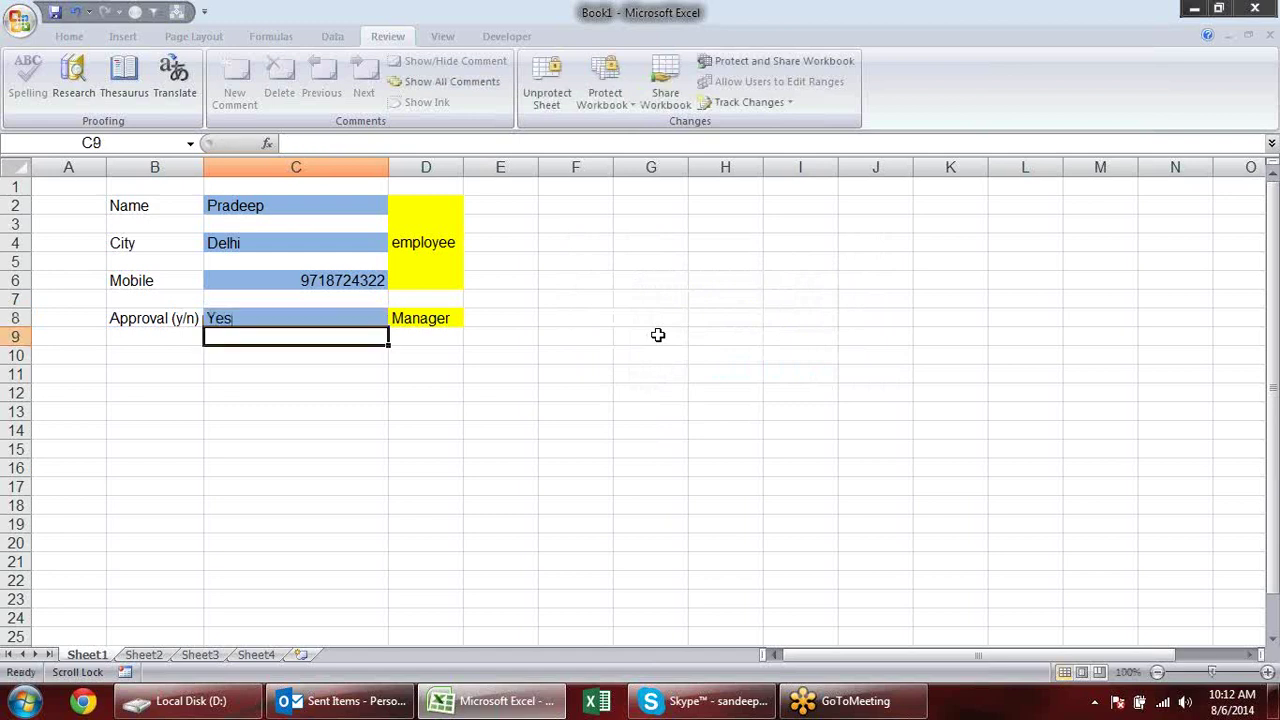
click(708, 278)
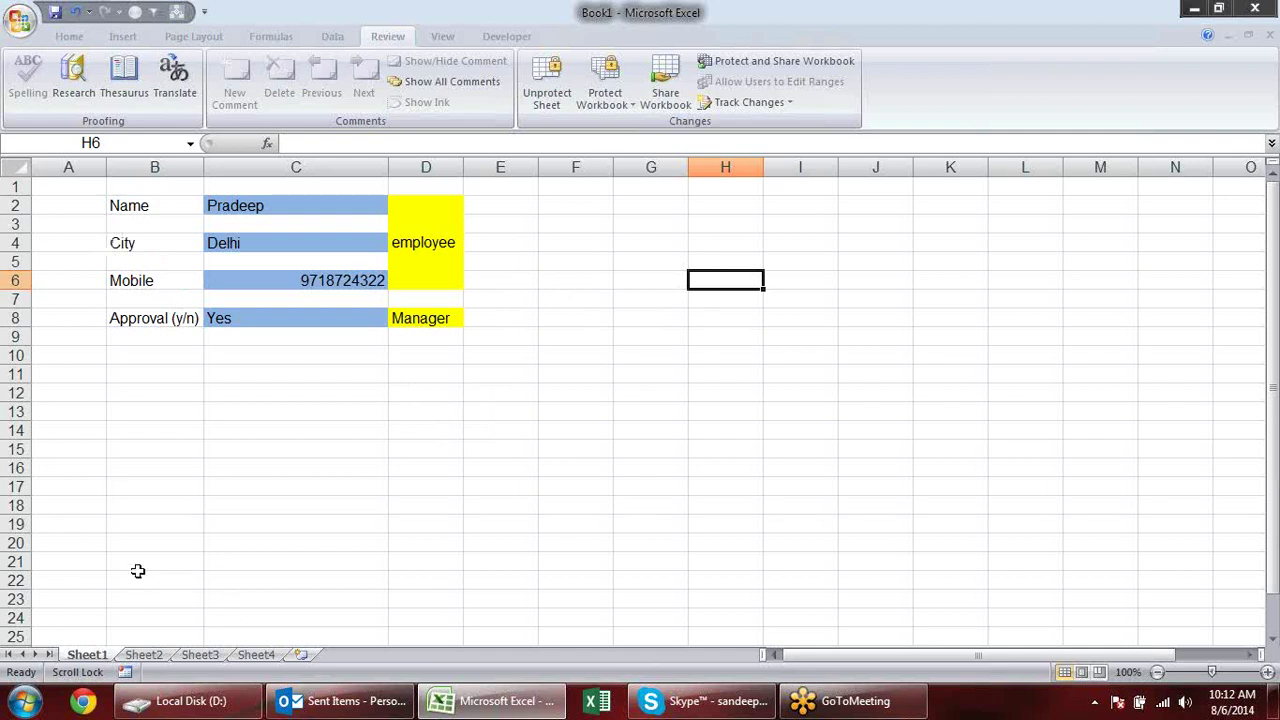
Step: Browse Sheet2 and Sheet3, then return to the Sheet1 form
click(279, 435)
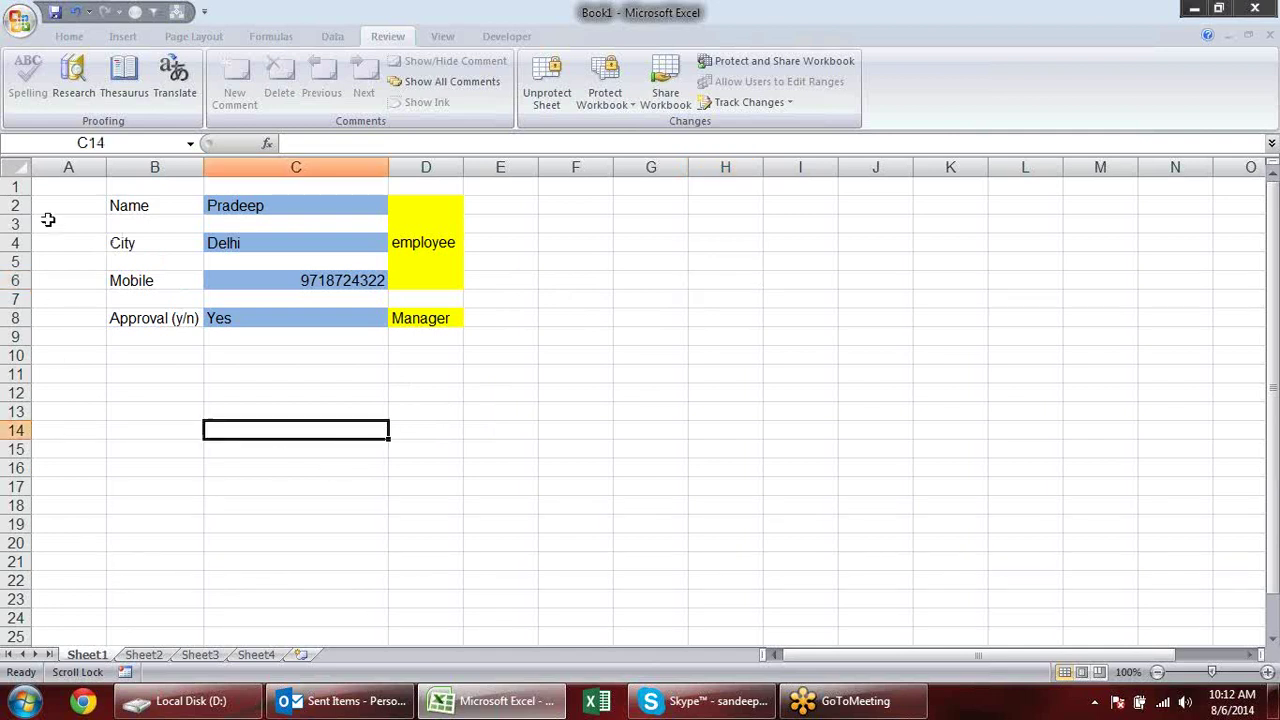
drag(68, 205, 725, 580)
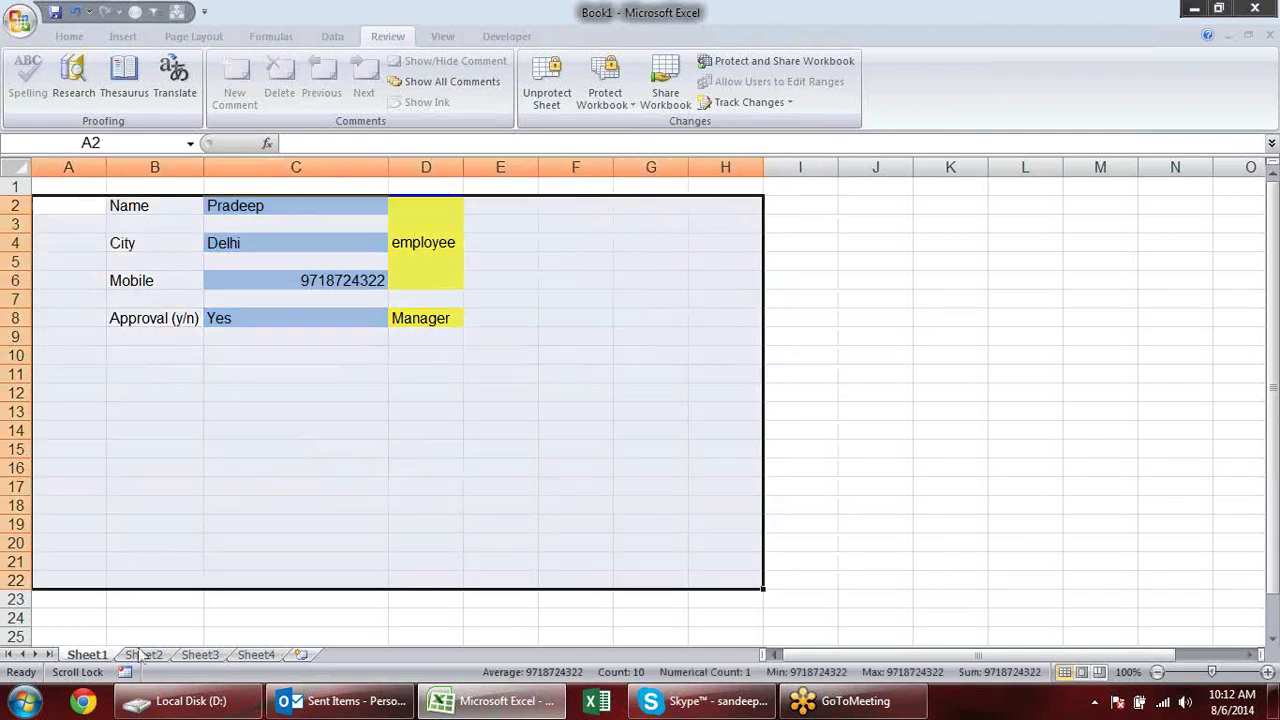
click(143, 654)
click(294, 378)
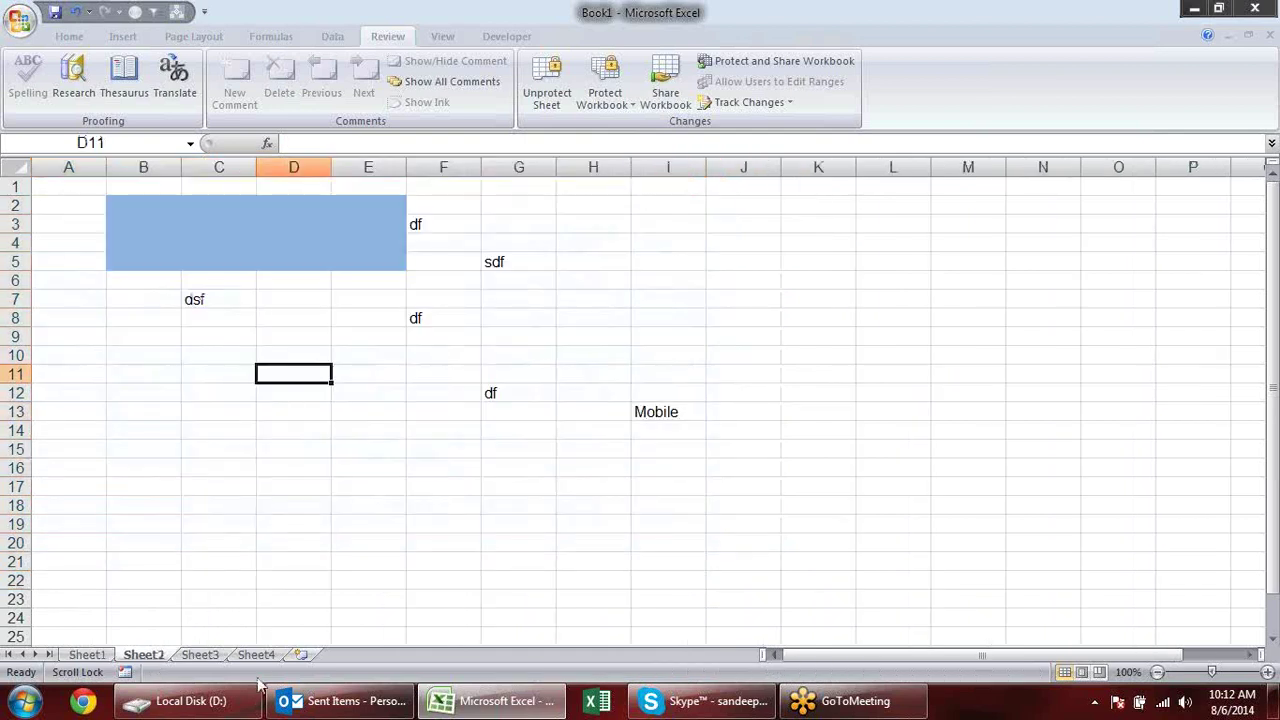
click(200, 654)
click(400, 503)
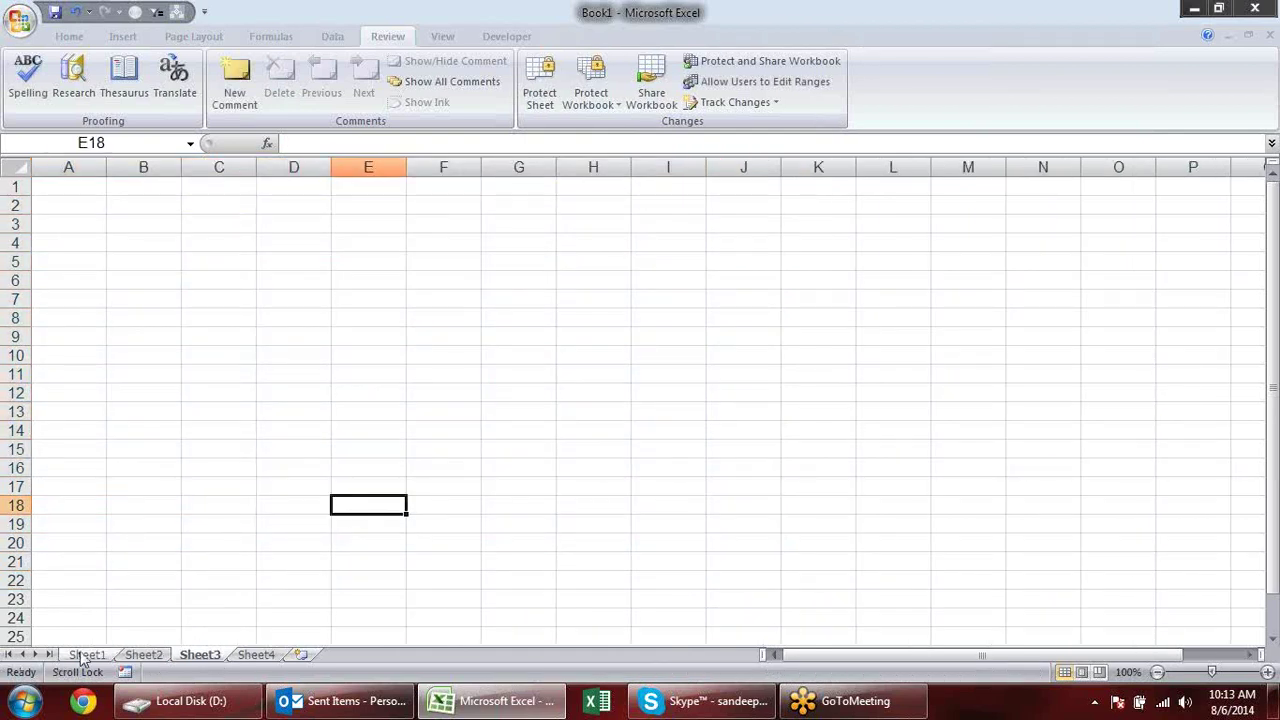
click(86, 654)
click(830, 392)
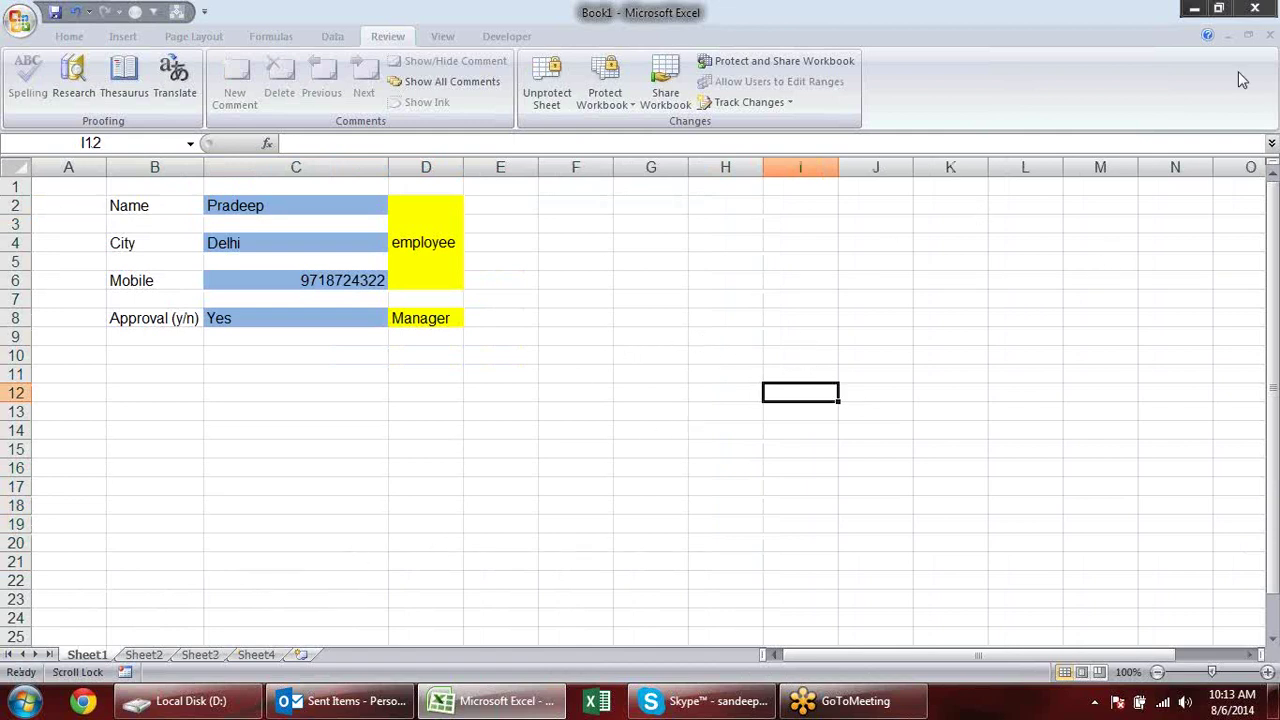
Step: Restore Book1 into a smaller centred window, check Sheet4, and go back to Sheet1
click(1248, 35)
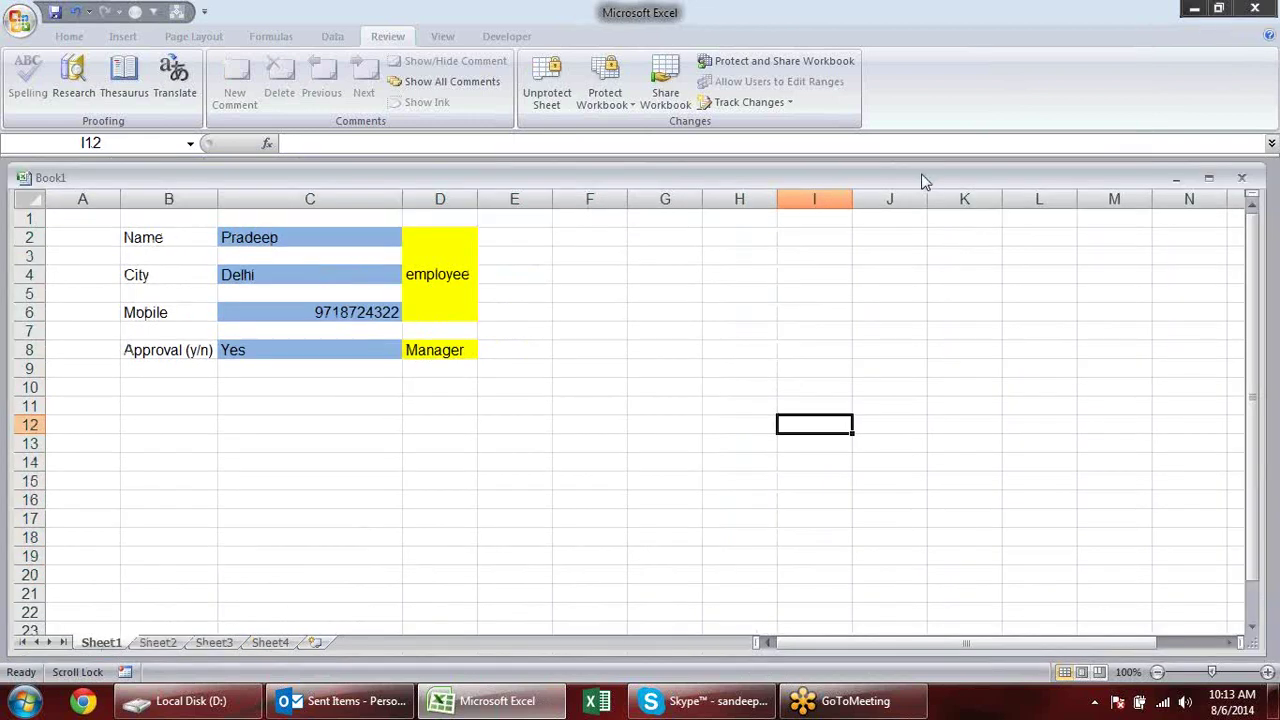
drag(924, 181, 812, 187)
drag(1143, 312, 737, 307)
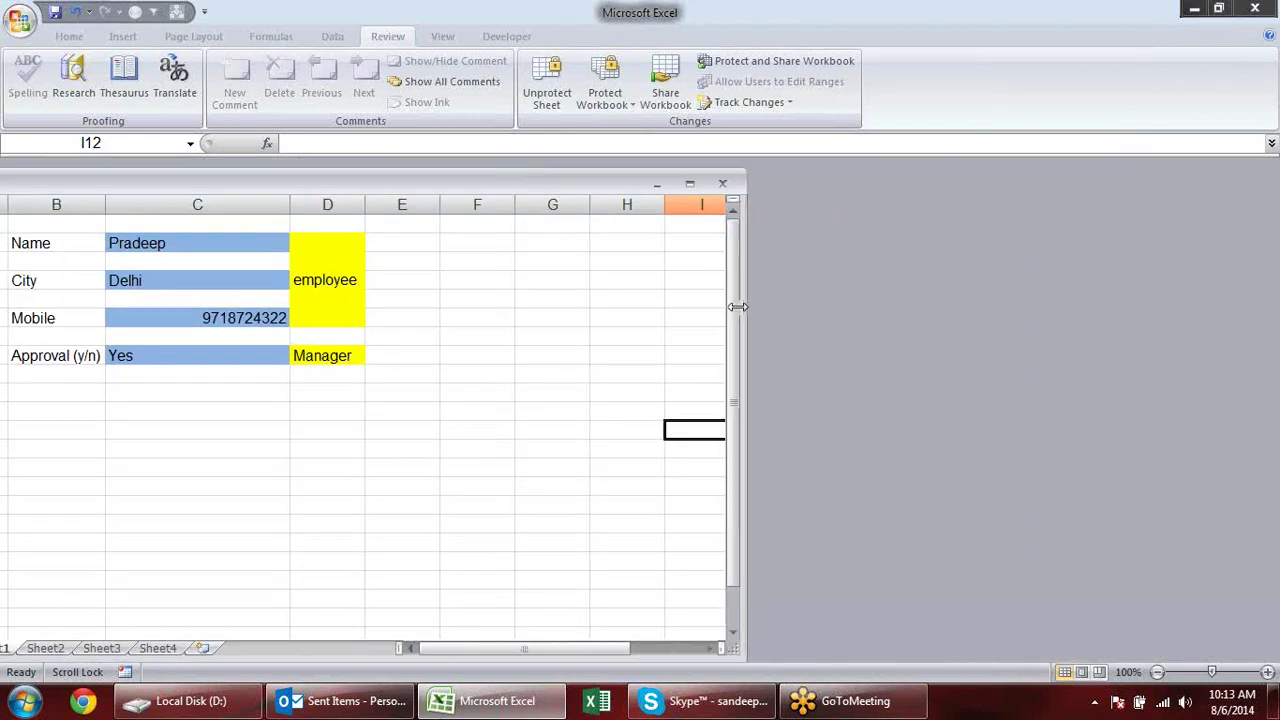
mouse_move(477, 186)
mouse_down()
mouse_move(797, 190)
mouse_move(757, 183)
mouse_up()
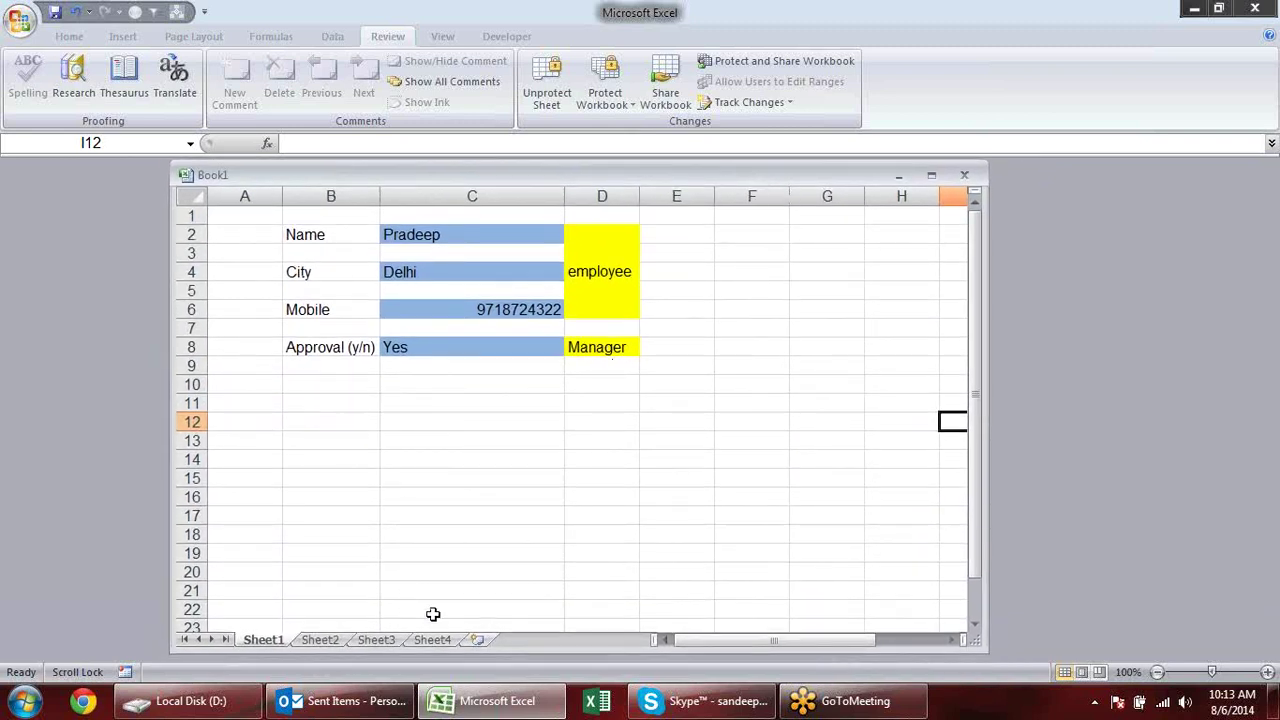
click(320, 639)
click(376, 639)
click(432, 639)
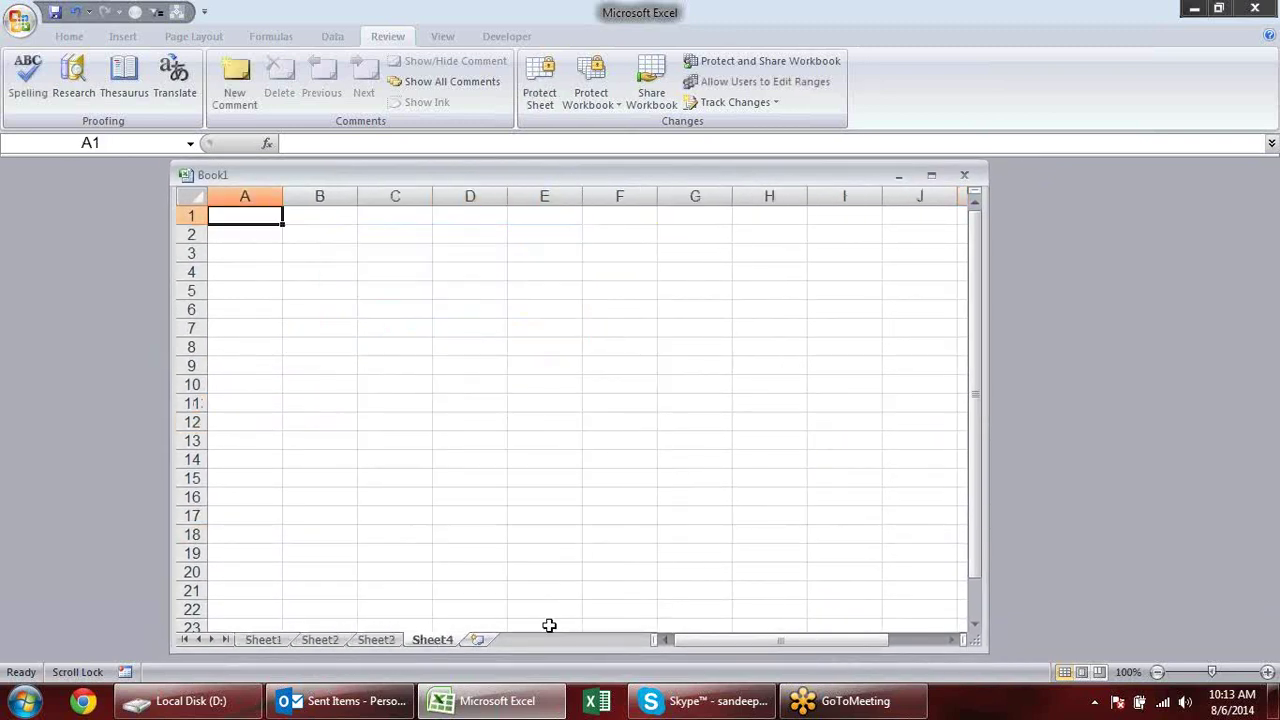
click(265, 639)
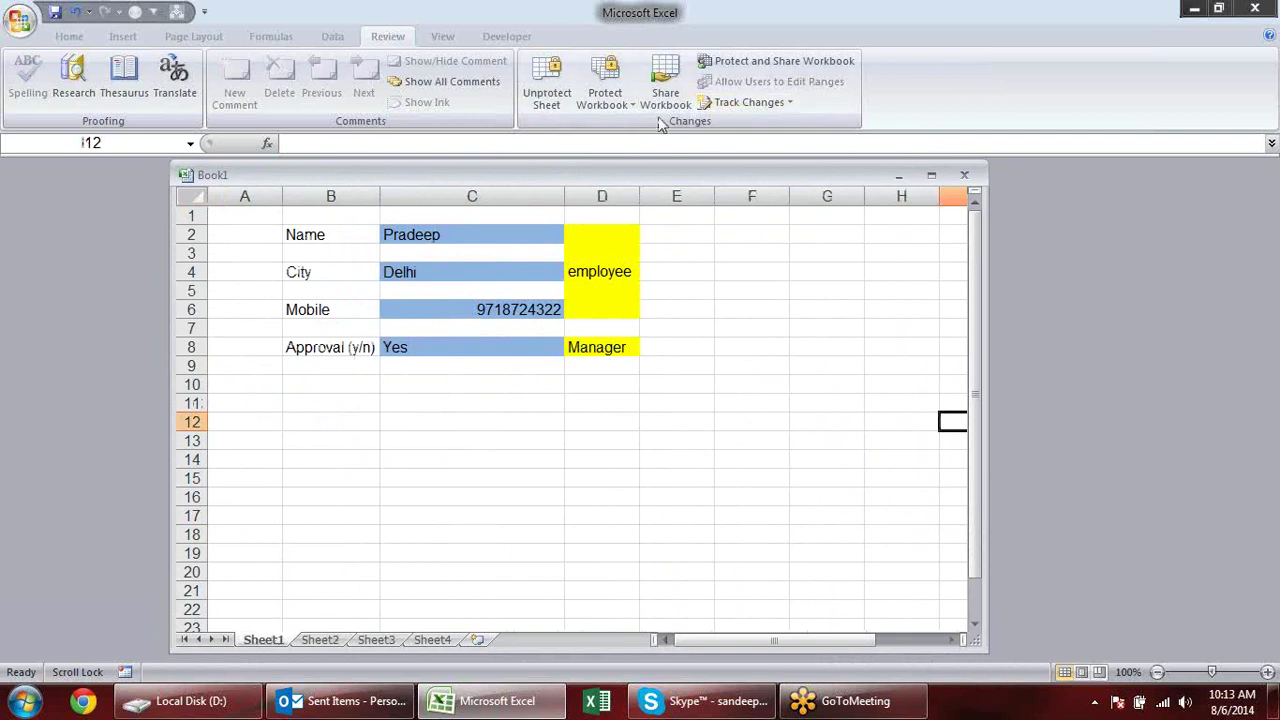
Step: Lock the workbook structure via Protect Structure and Windows, leaving the password blank
click(602, 85)
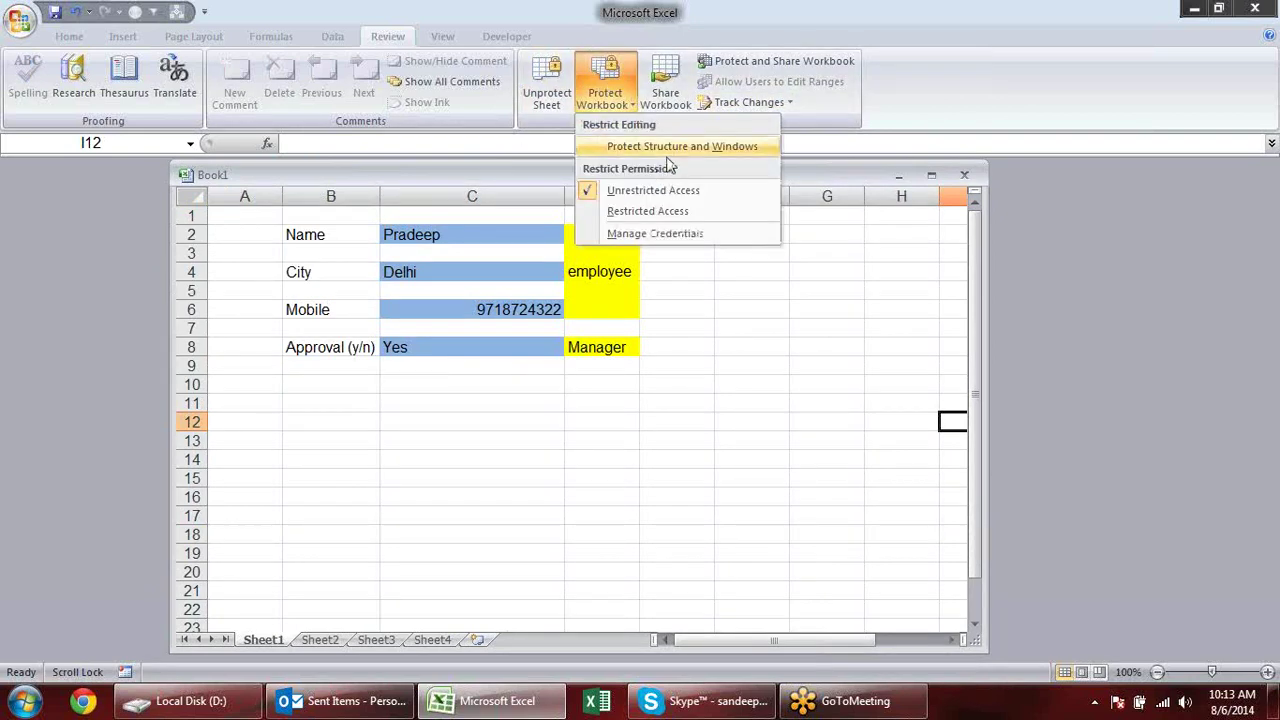
click(669, 151)
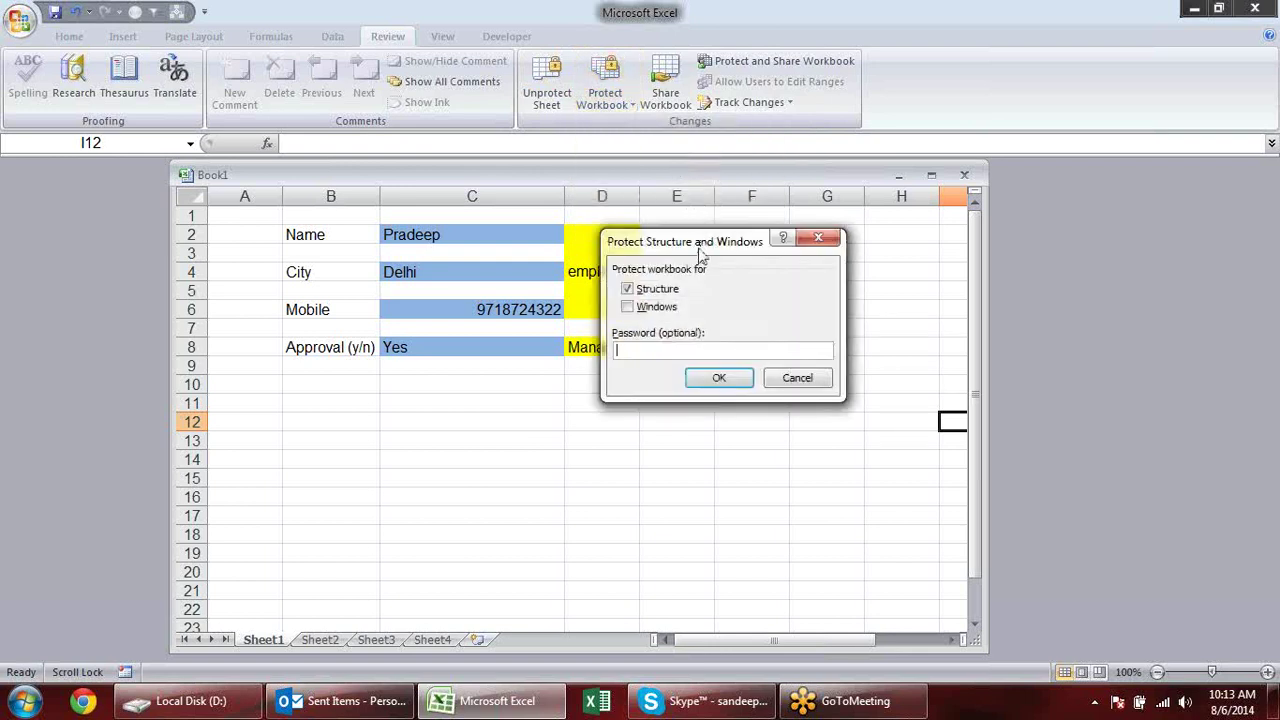
drag(701, 244, 811, 249)
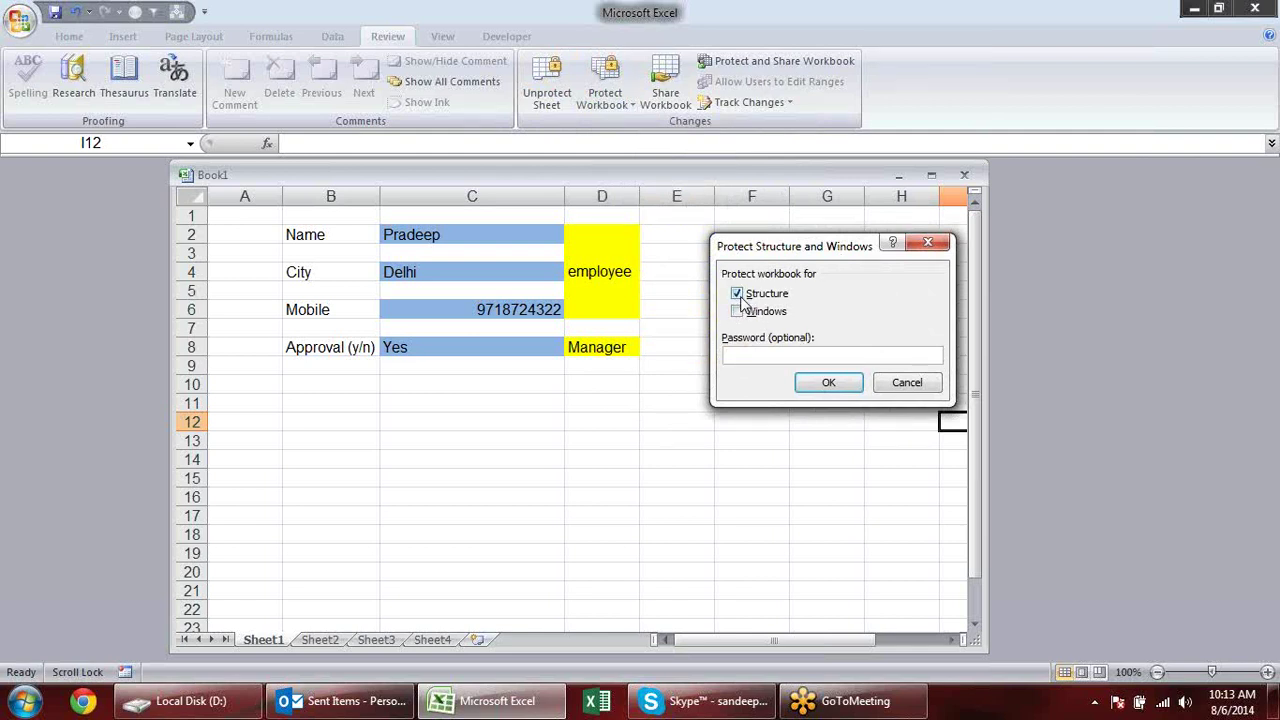
click(821, 383)
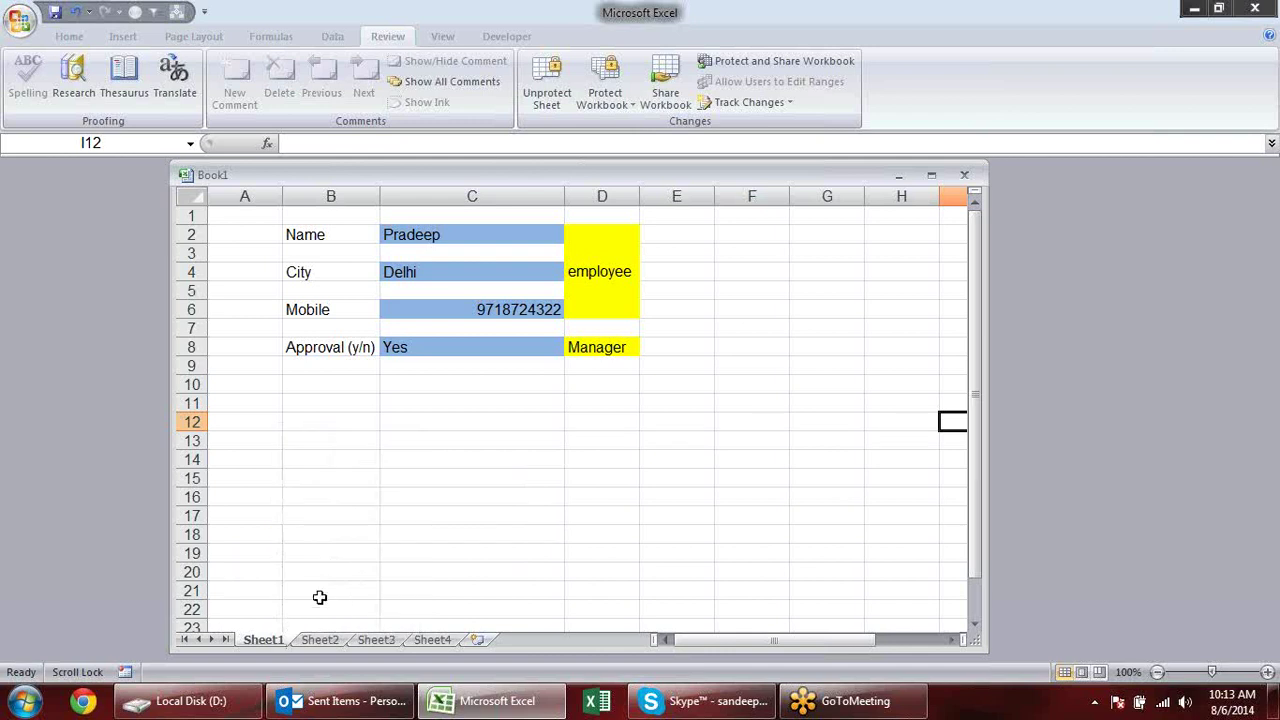
right_click(280, 645)
right_click(338, 640)
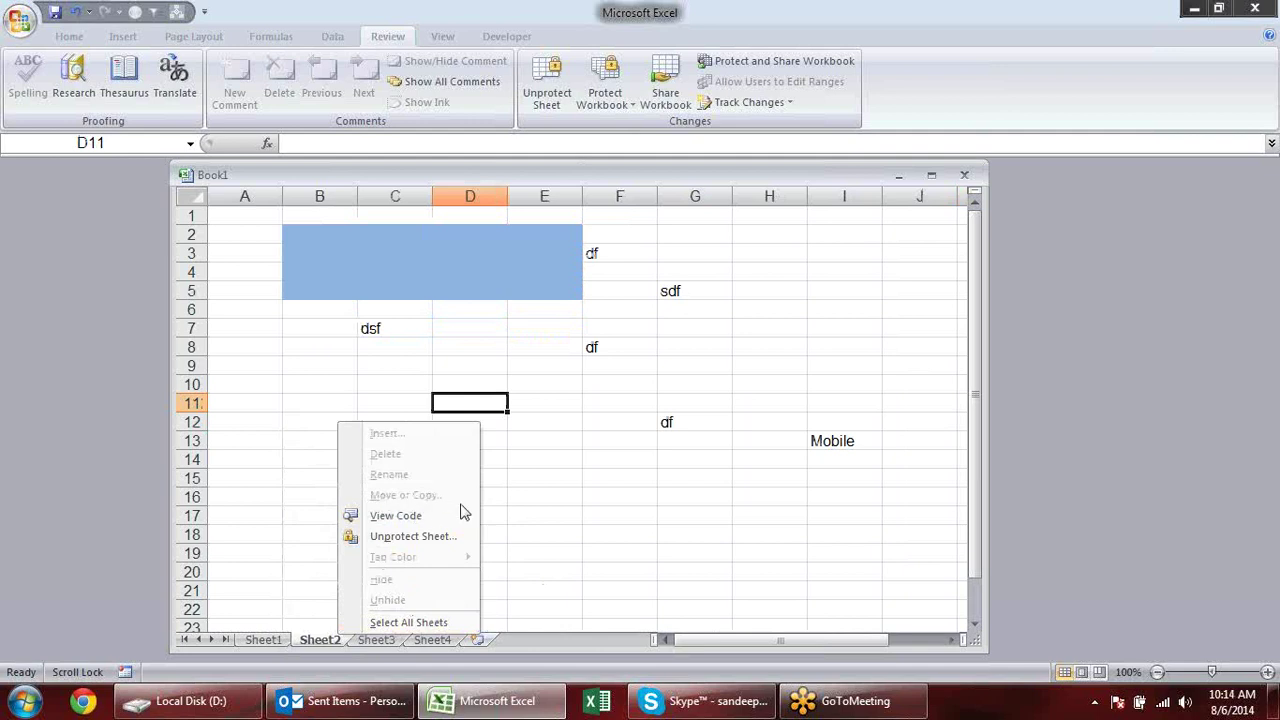
click(563, 519)
click(258, 645)
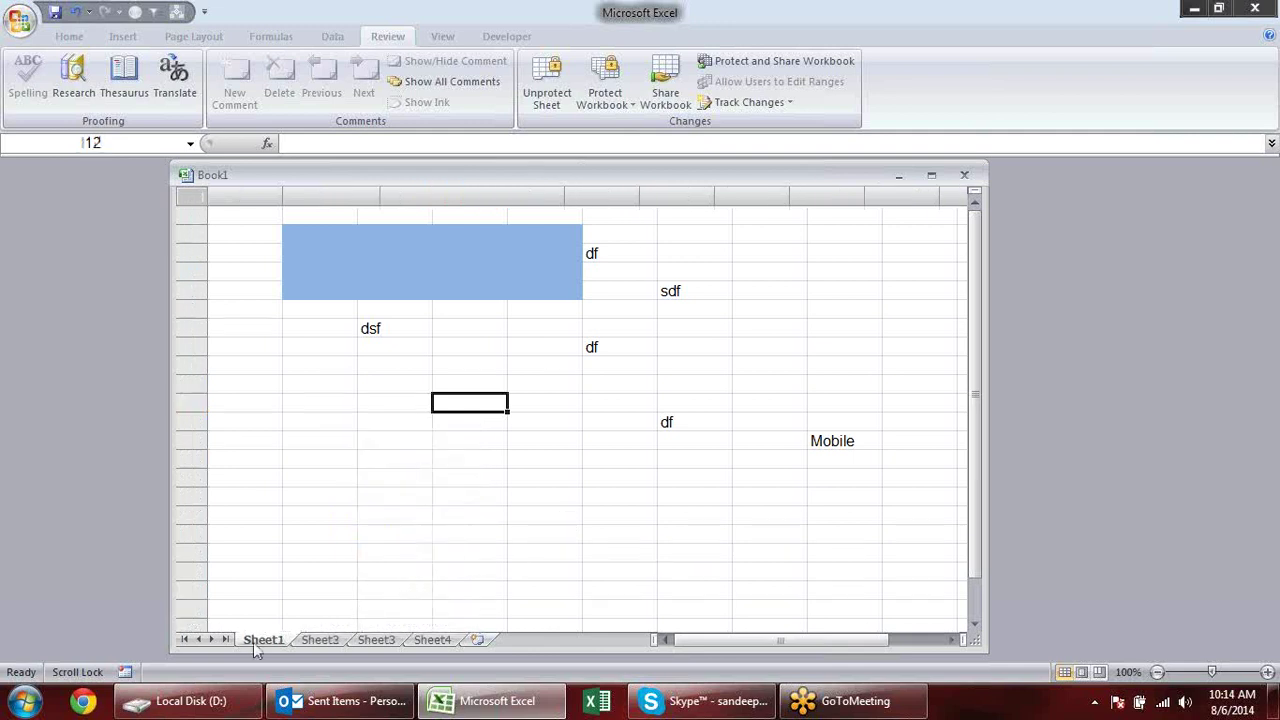
click(324, 638)
click(263, 638)
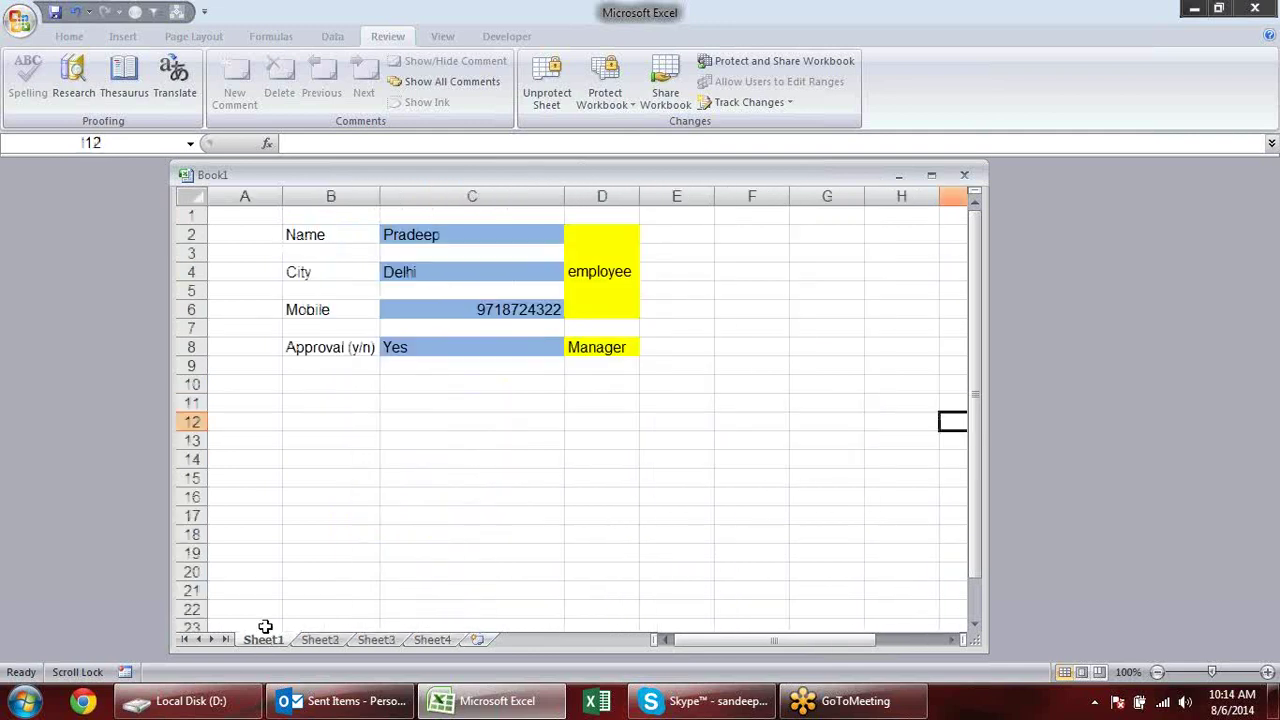
click(610, 98)
click(658, 152)
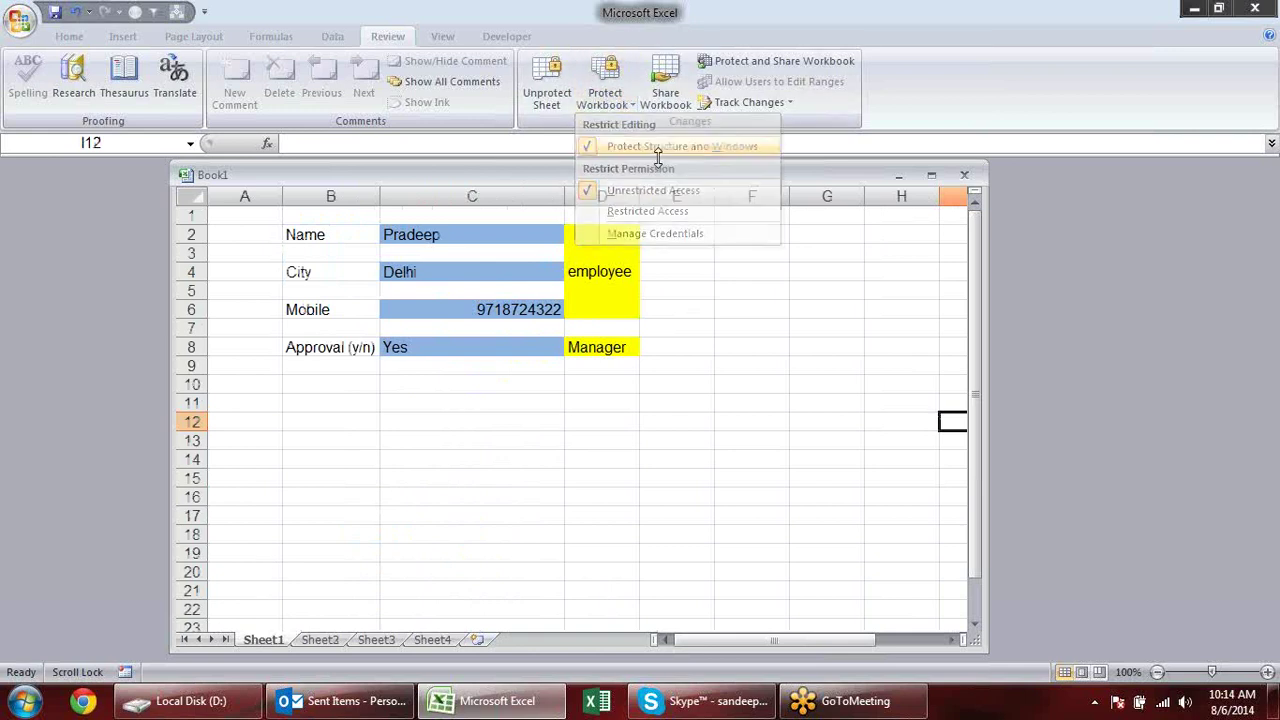
Step: Extend the workbook protection to lock the windows as well as the structure
click(620, 95)
click(645, 149)
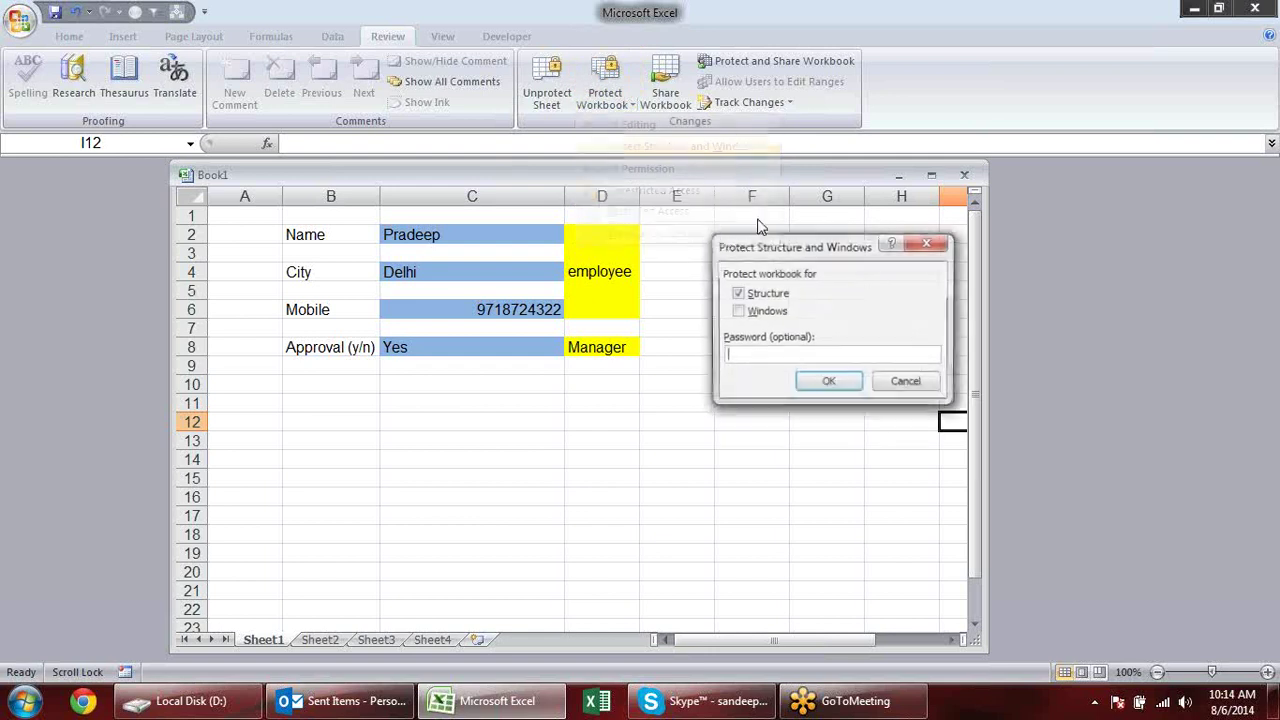
click(760, 314)
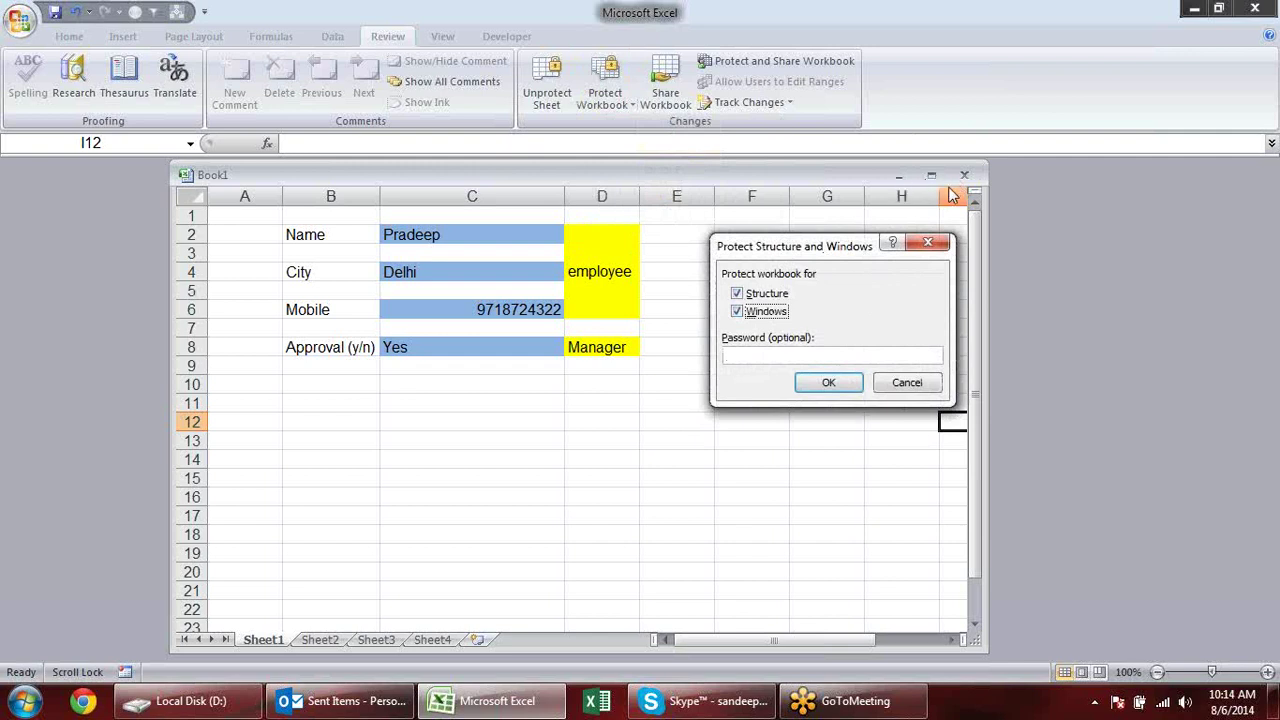
click(828, 382)
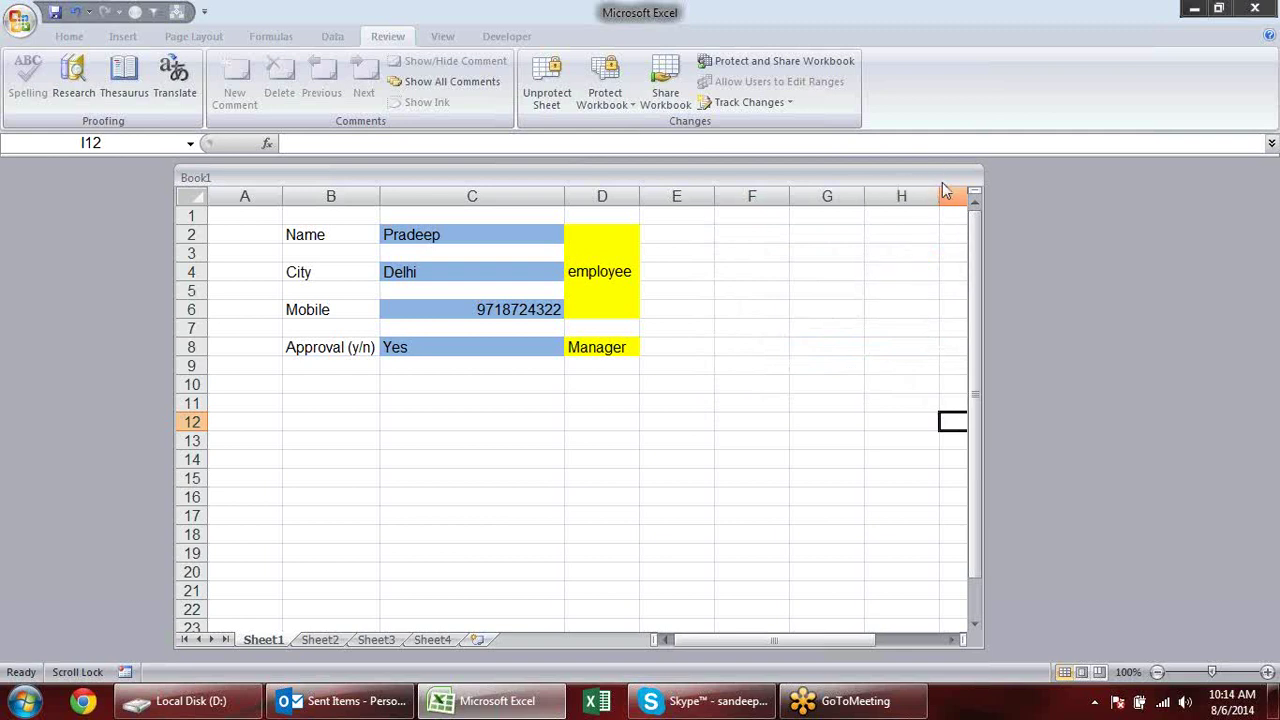
Step: Select cells F8 and C10 on the form
drag(979, 270, 980, 236)
click(783, 338)
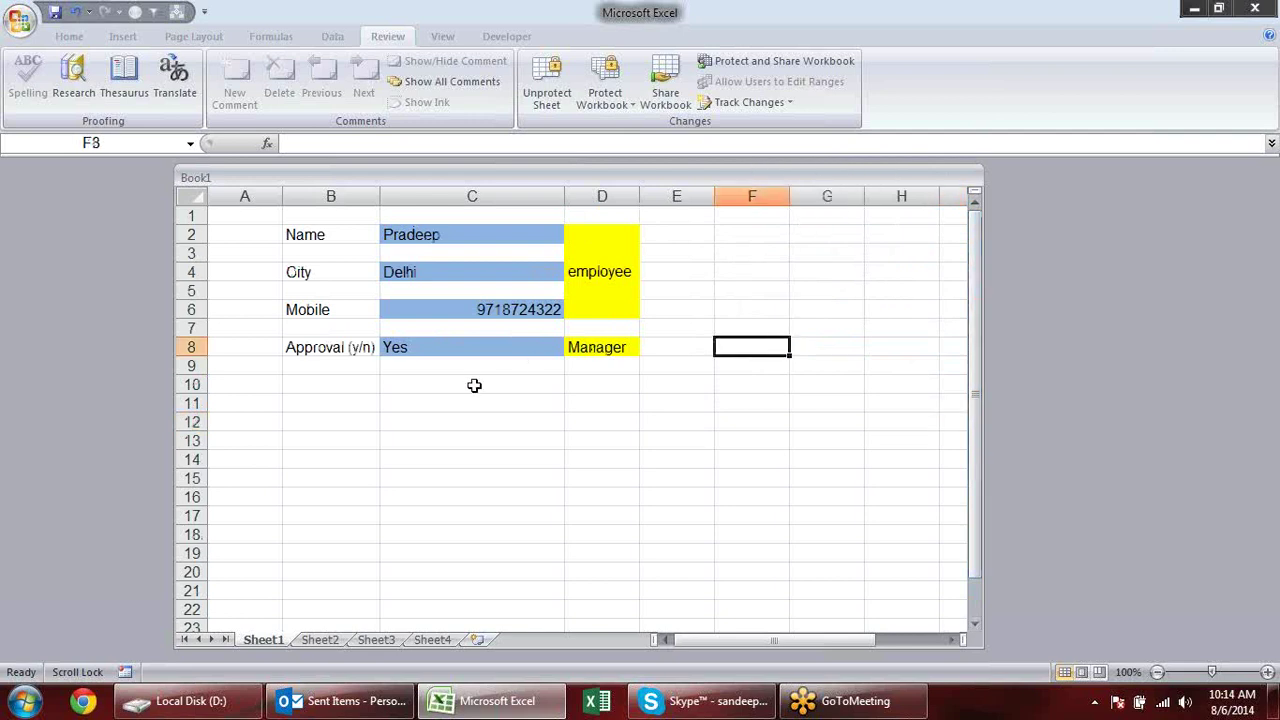
click(474, 385)
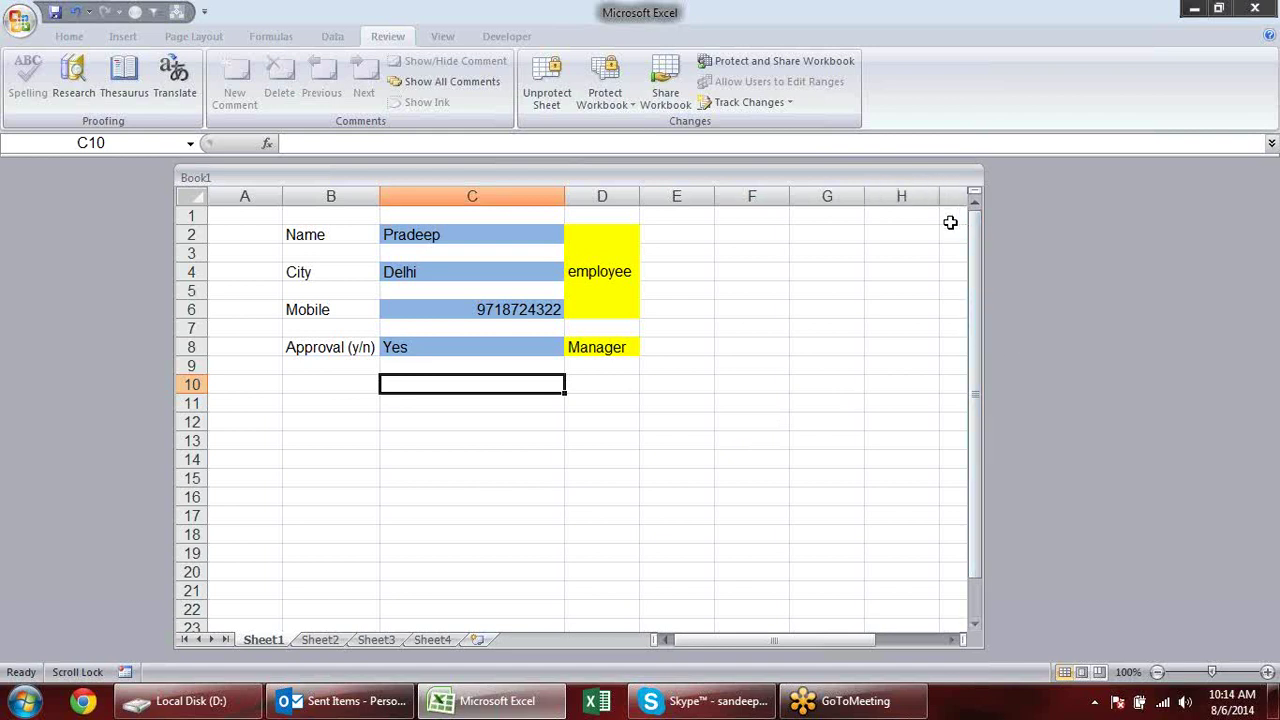
Step: Turn off structure and windows protection and maximize the Book1 window
click(604, 92)
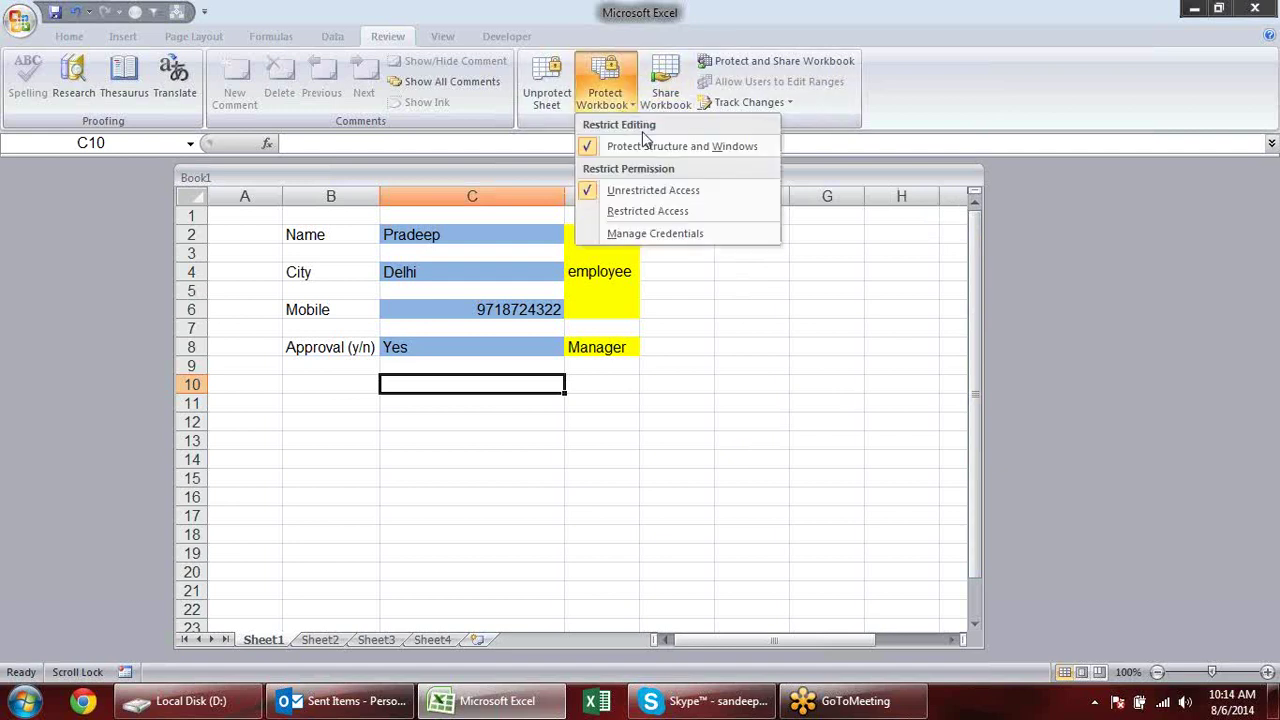
click(688, 146)
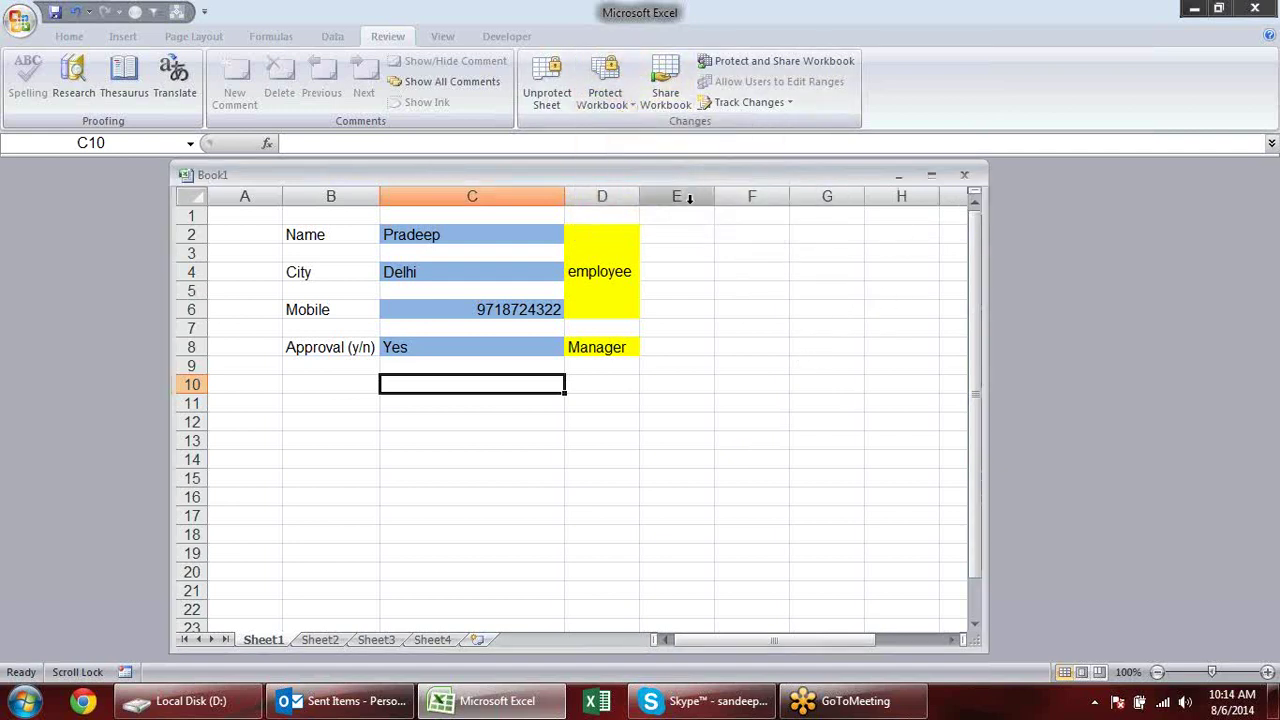
click(628, 106)
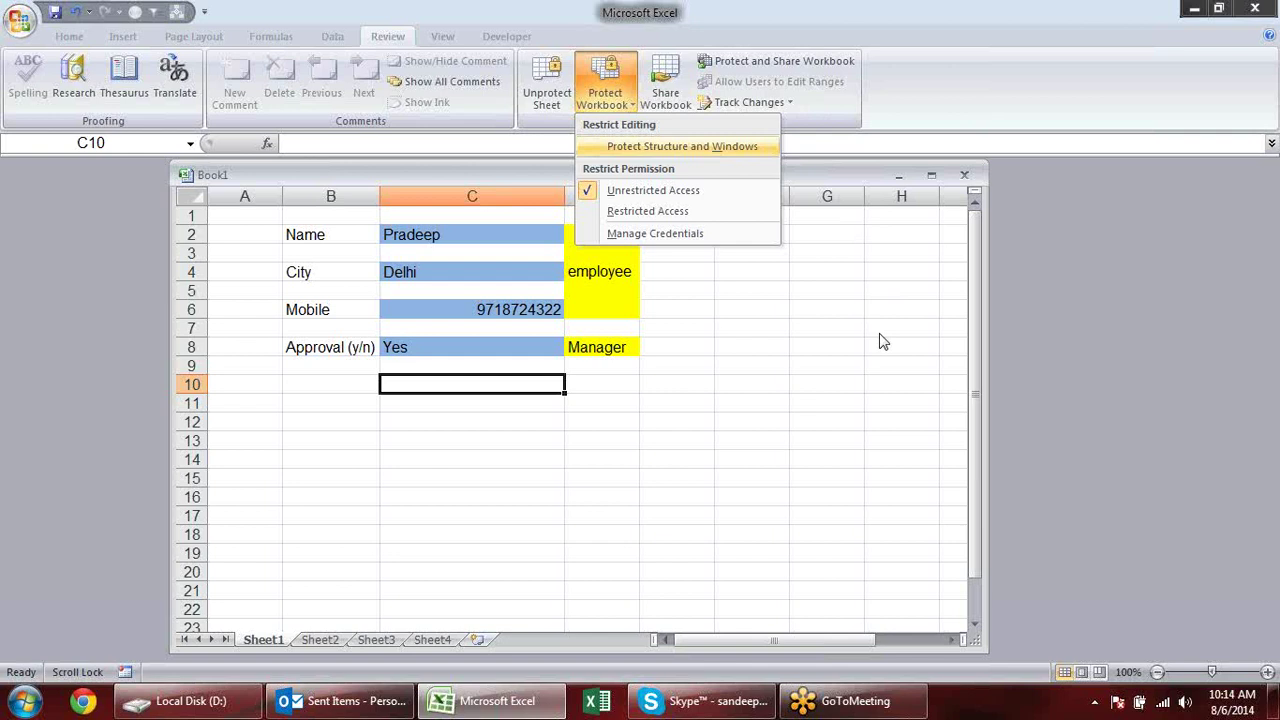
click(905, 356)
click(931, 175)
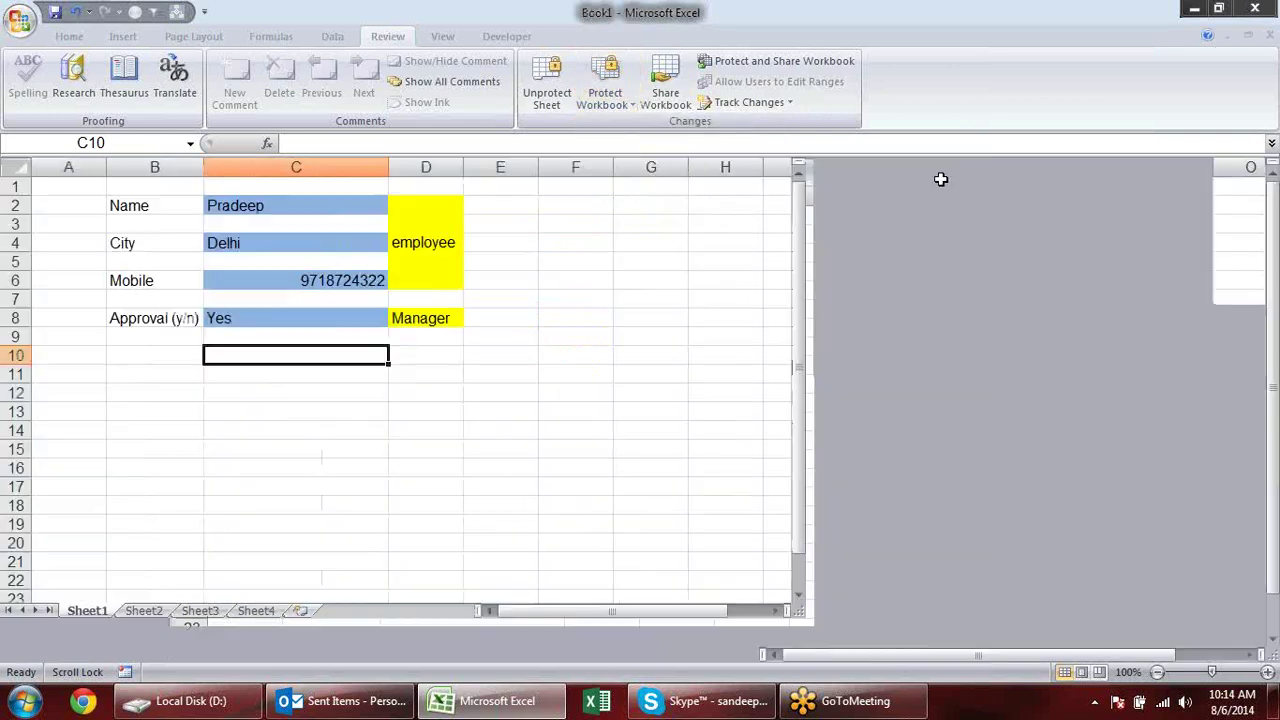
Step: Browse the Home, Insert, Formulas, Page Layout, Data and Review ribbon tabs
click(93, 37)
click(795, 280)
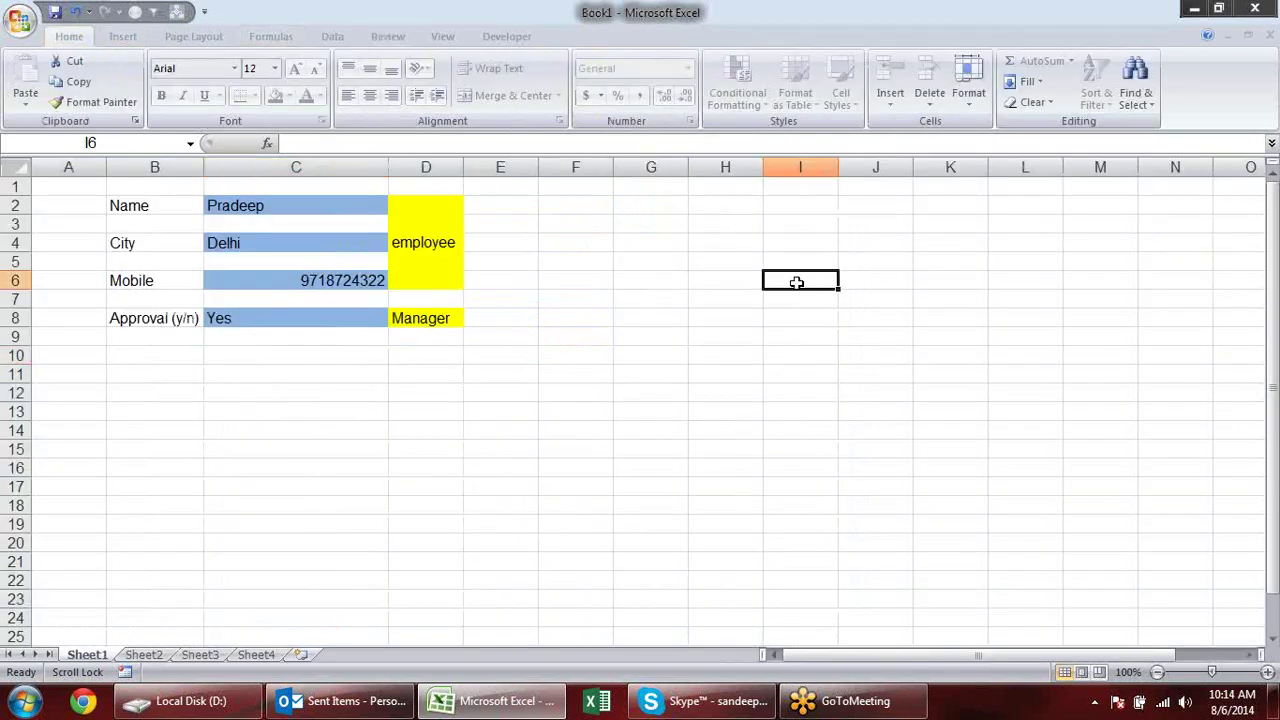
click(545, 378)
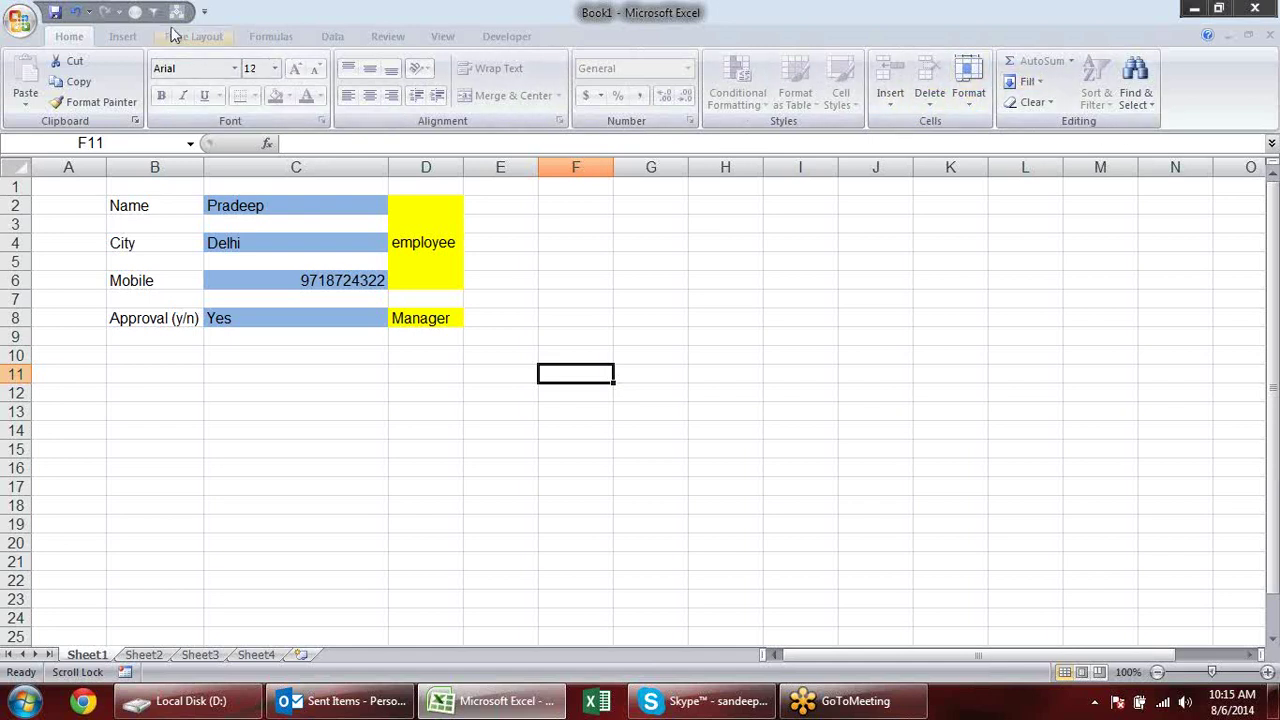
click(133, 35)
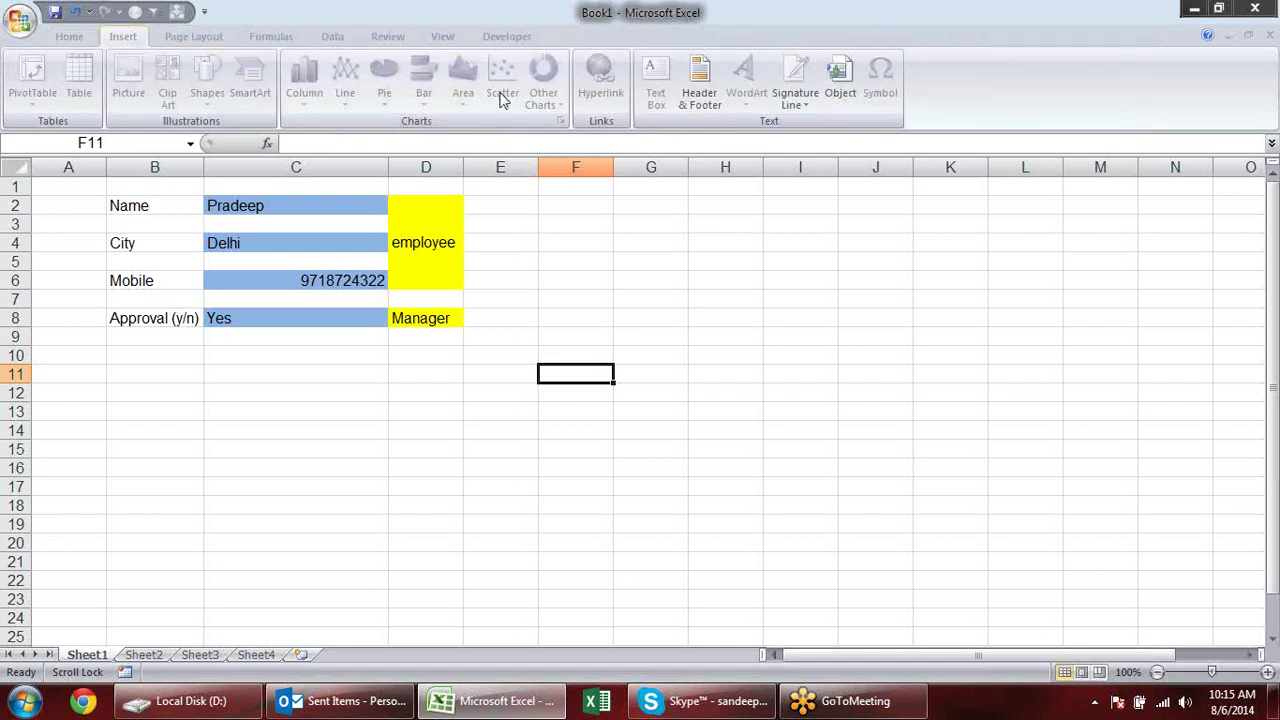
click(265, 35)
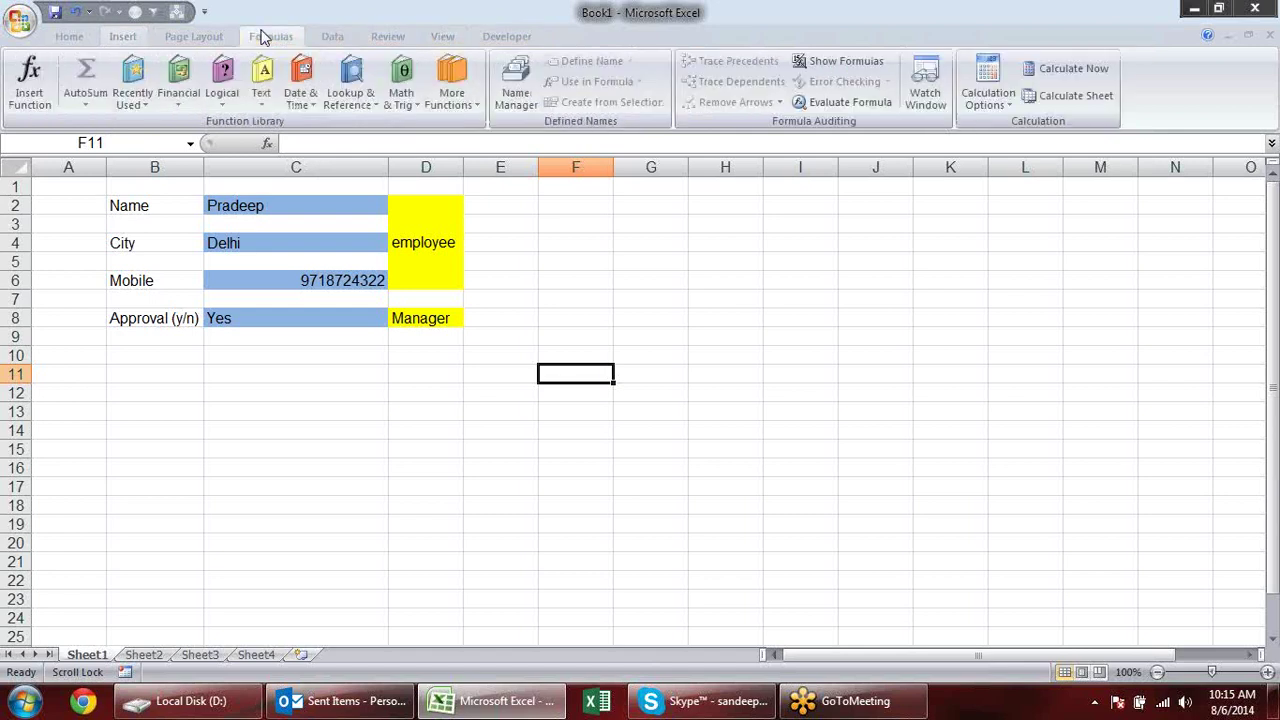
click(198, 42)
click(340, 42)
click(405, 42)
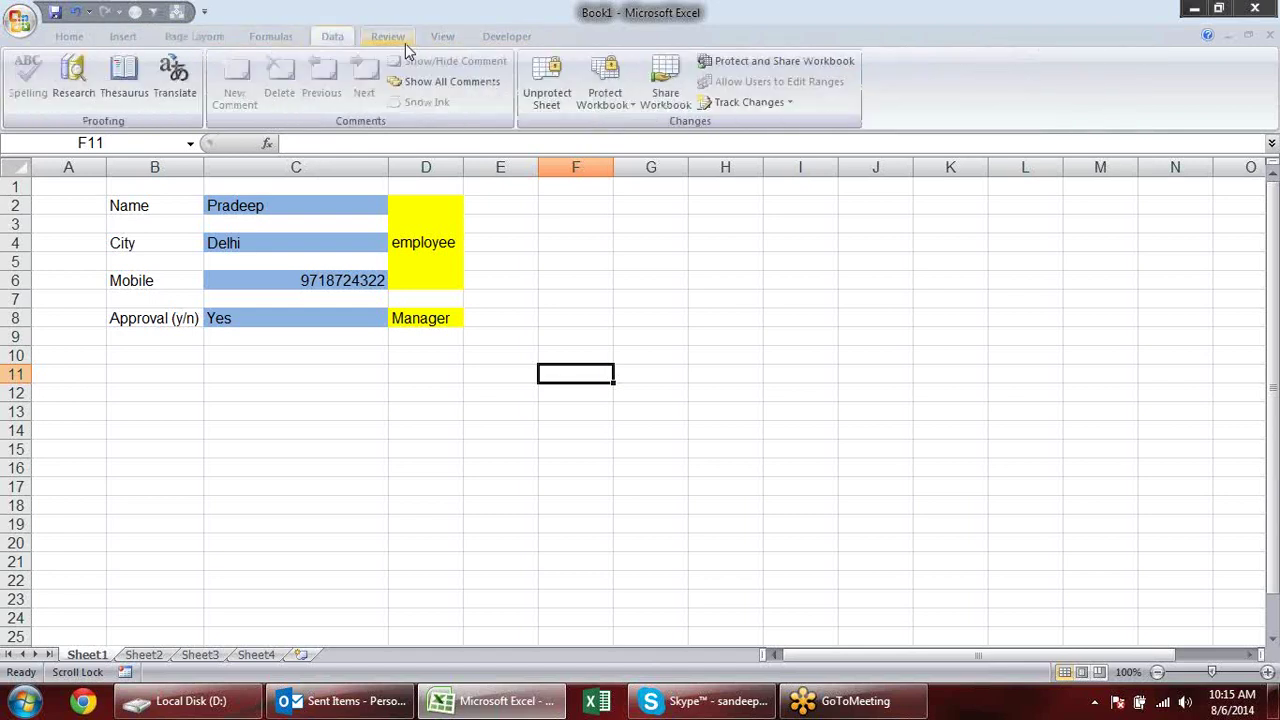
click(84, 40)
Step: Unprotect Sheet1 from its sheet tab's context menu
click(694, 301)
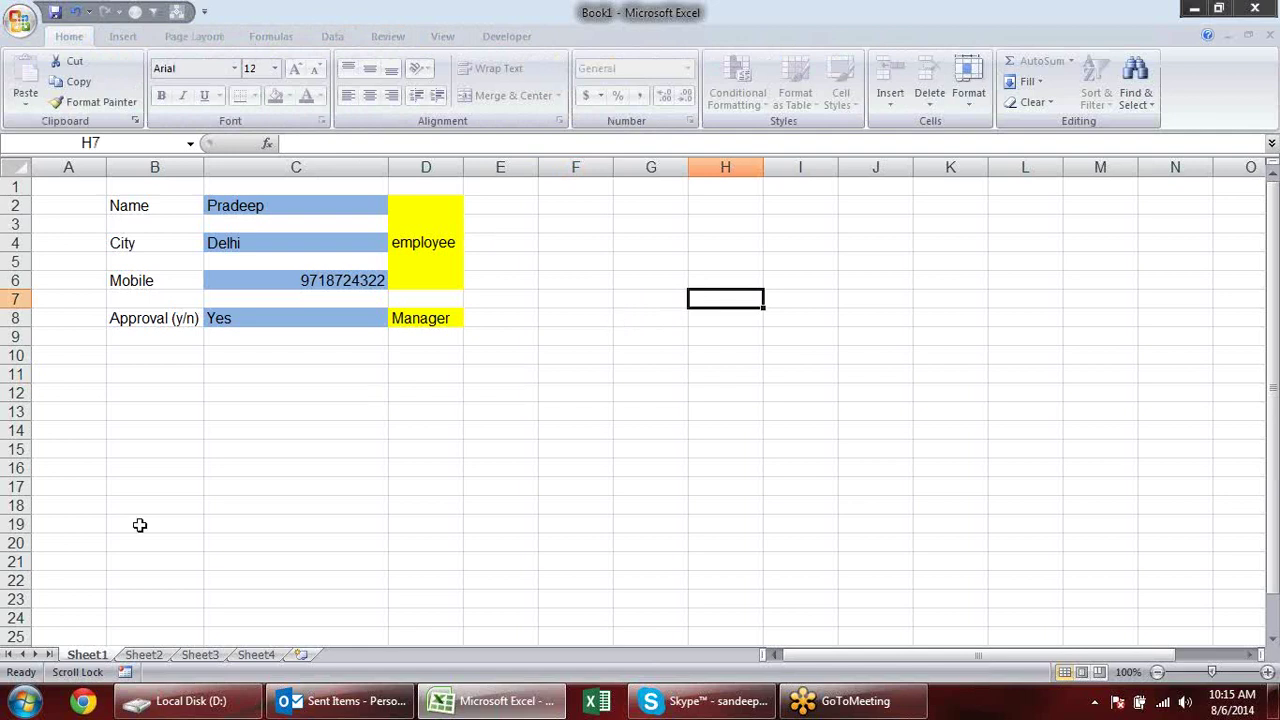
right_click(120, 655)
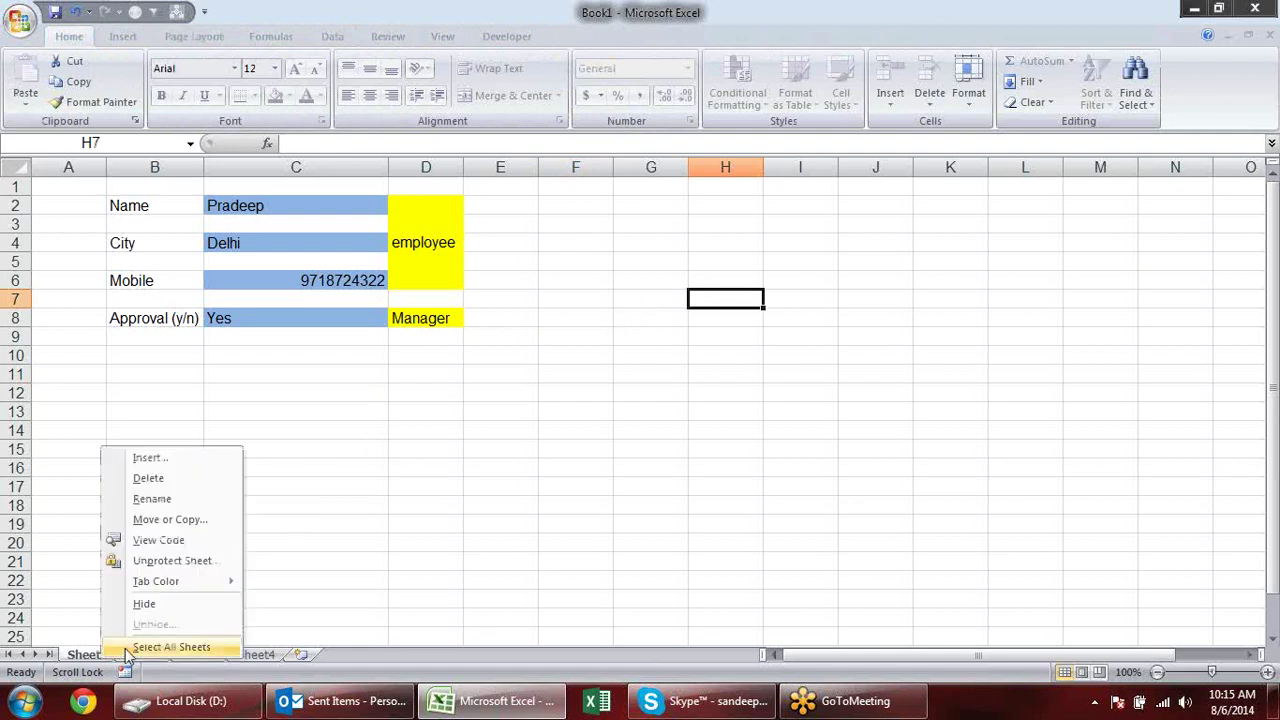
click(211, 563)
click(800, 398)
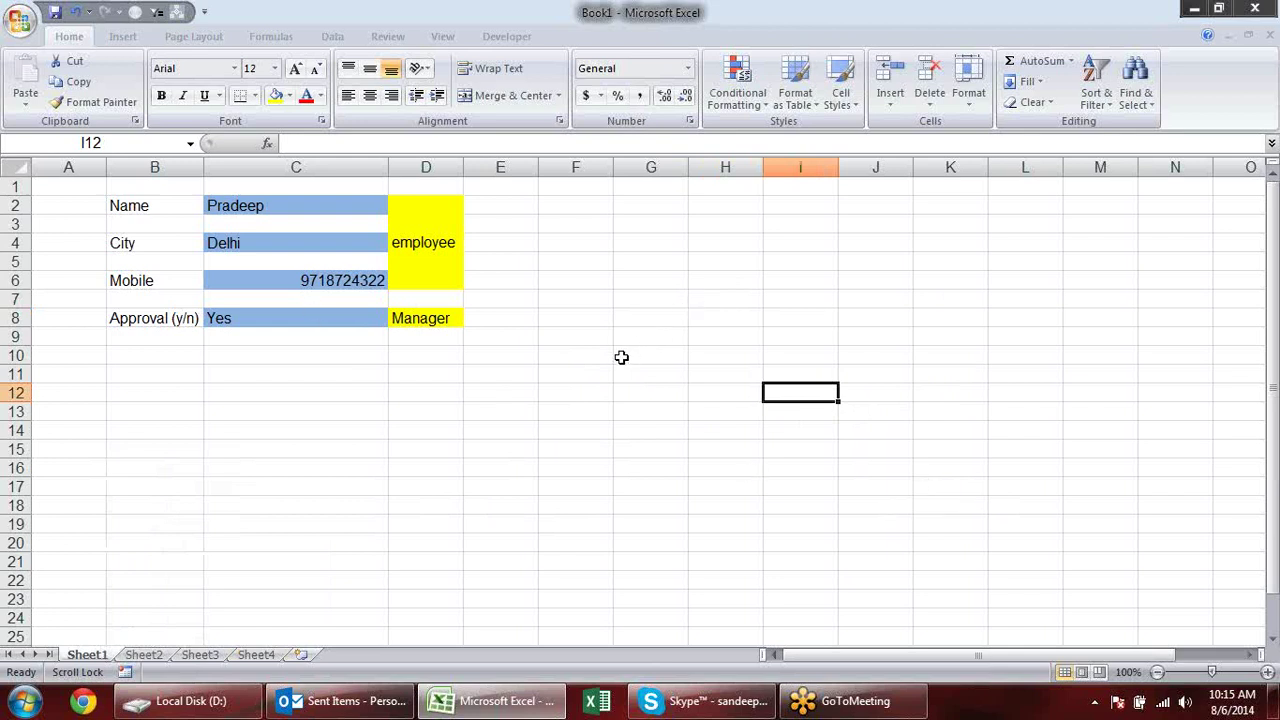
Step: Save the workbook under the name 'protect'
key(F12)
text(protect)
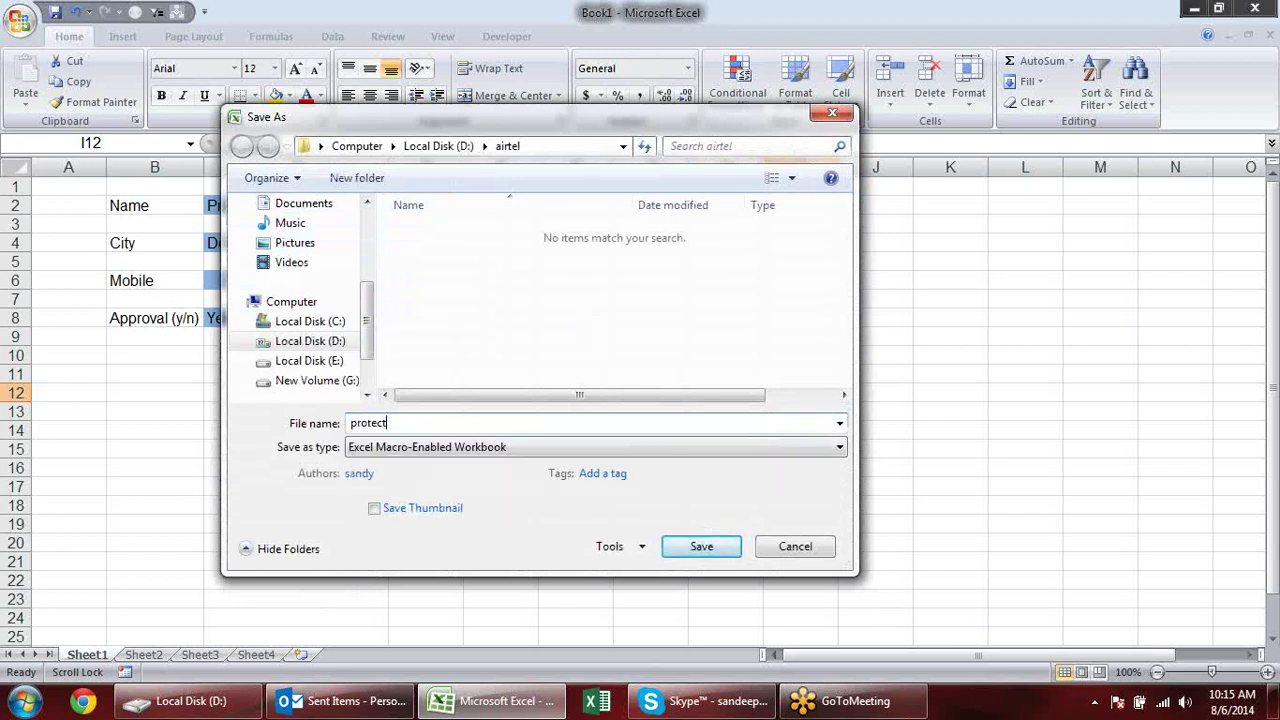
key(Return)
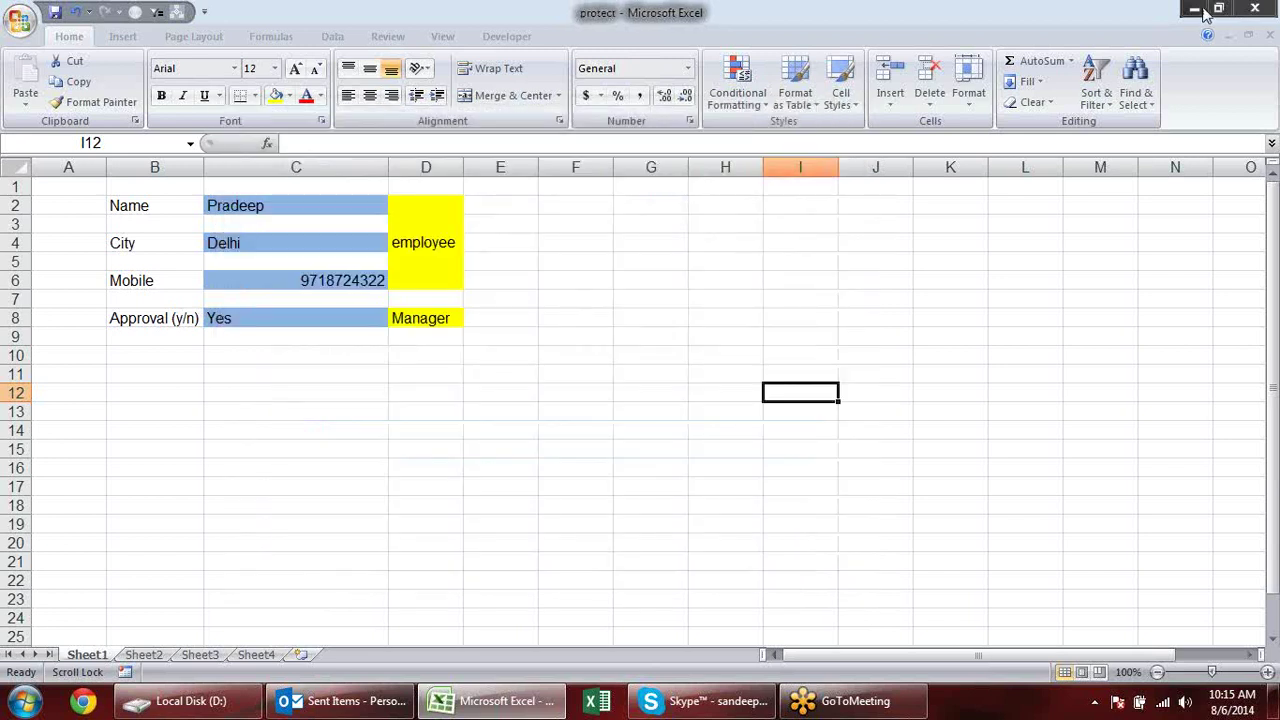
Step: Save the 'protect' workbook again into the Desktop folder
click(1205, 12)
click(1208, 14)
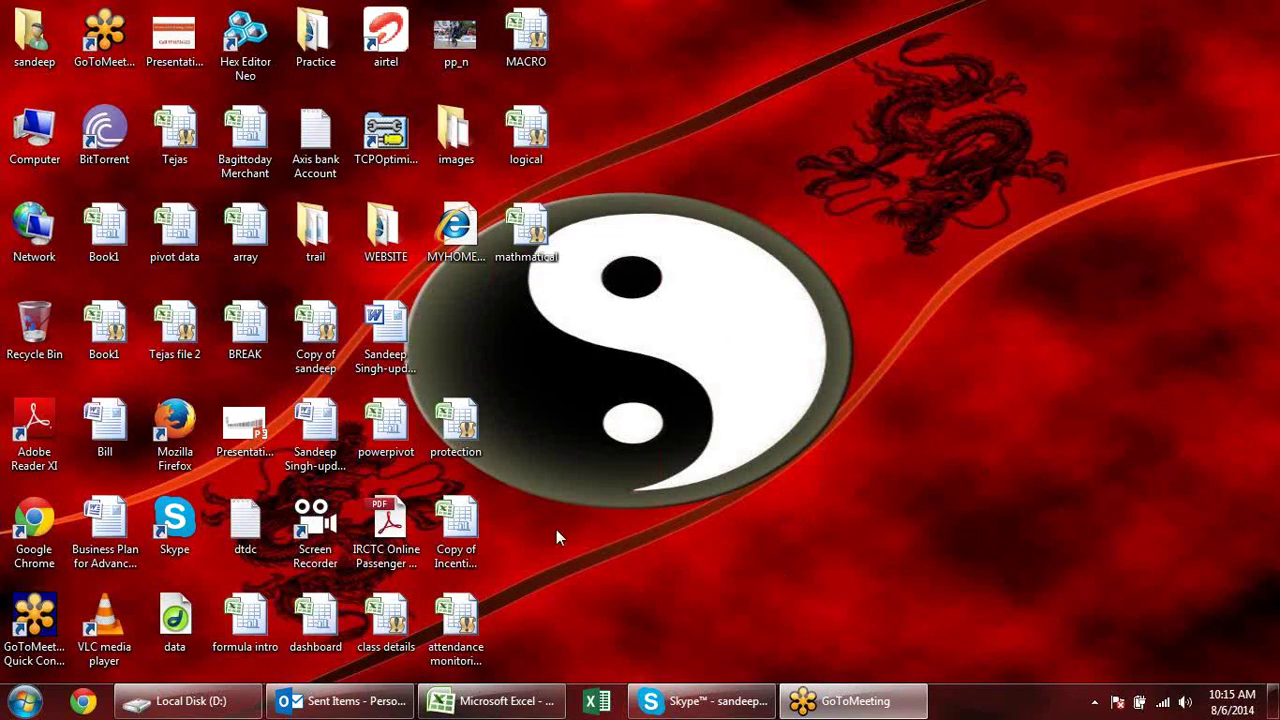
click(482, 705)
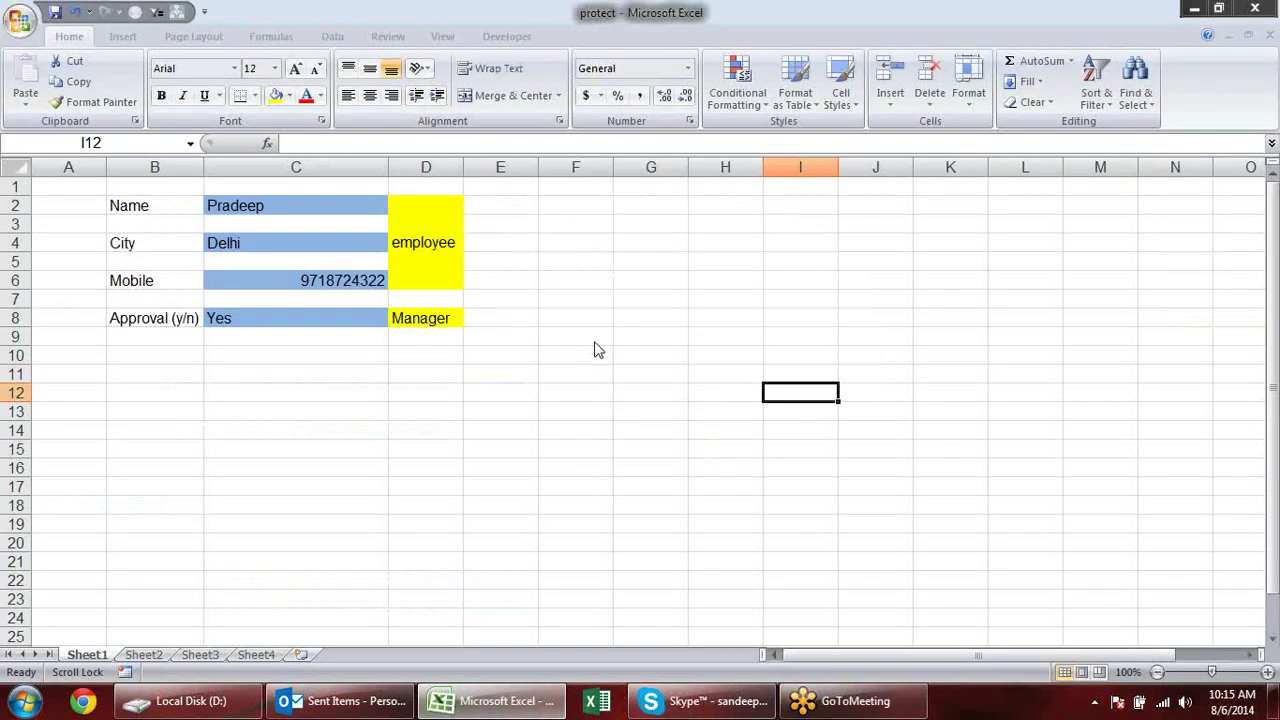
key(F12)
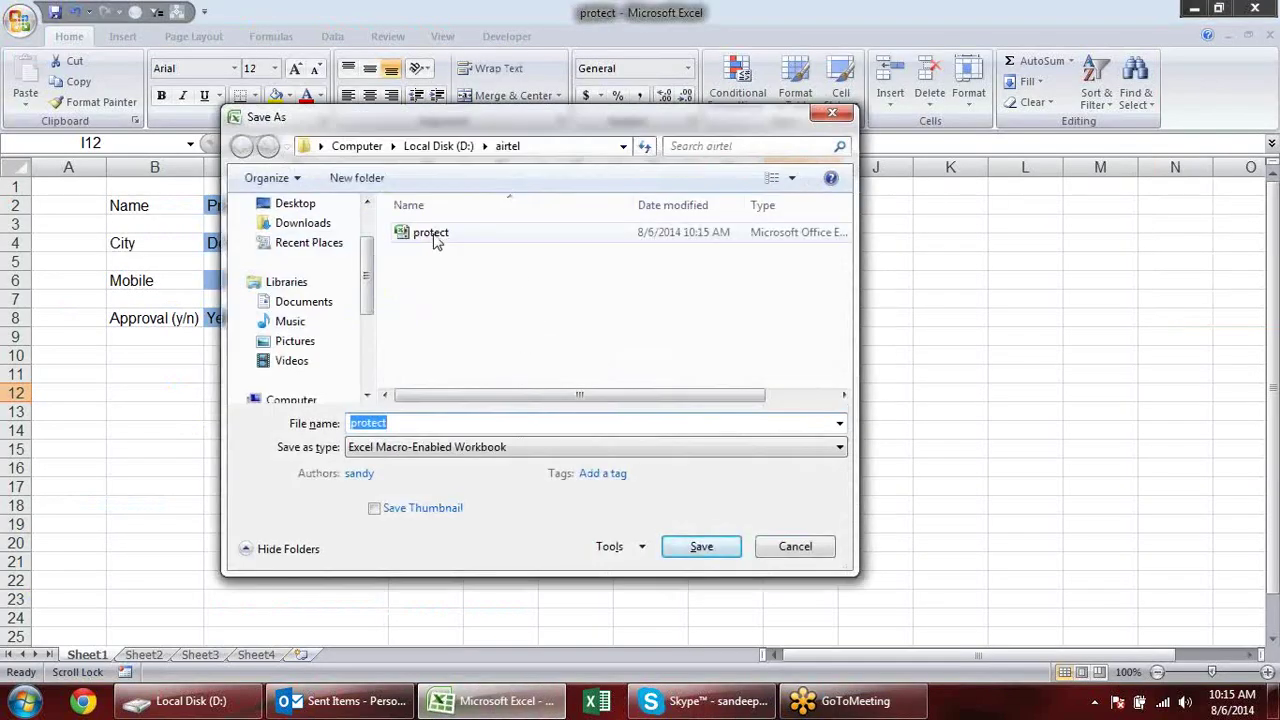
click(434, 238)
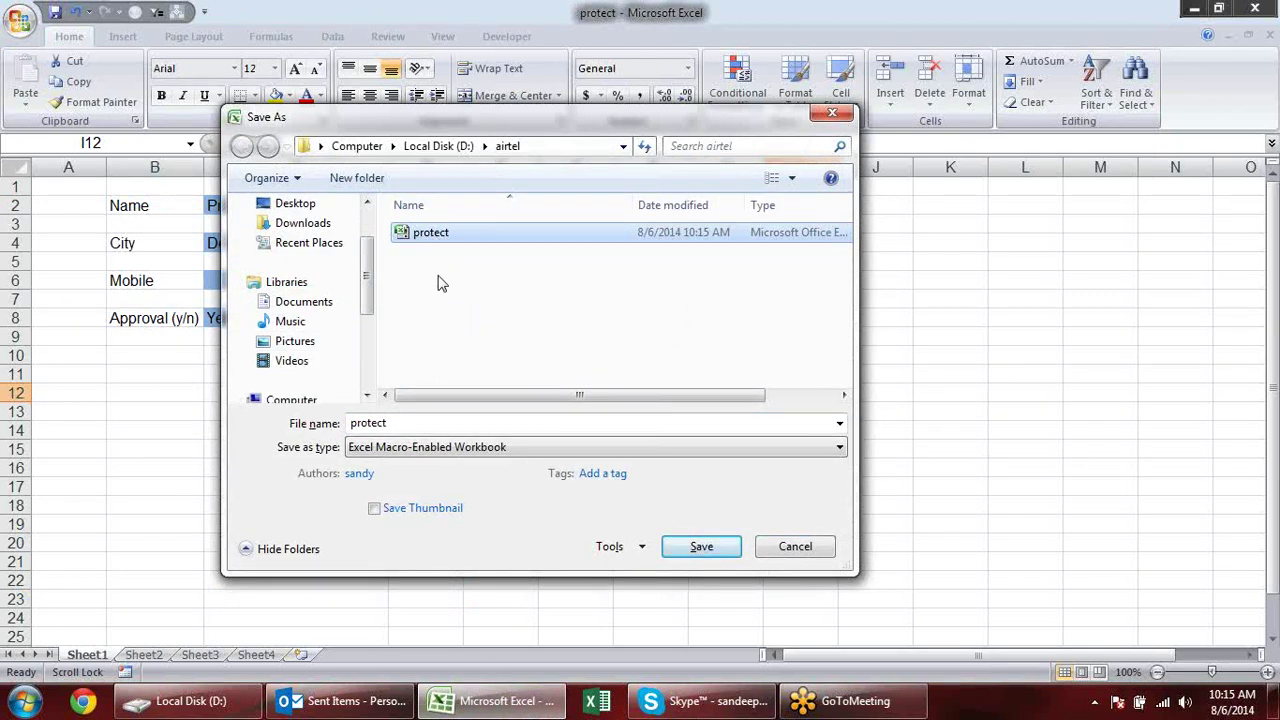
scroll(366, 275, up, 1)
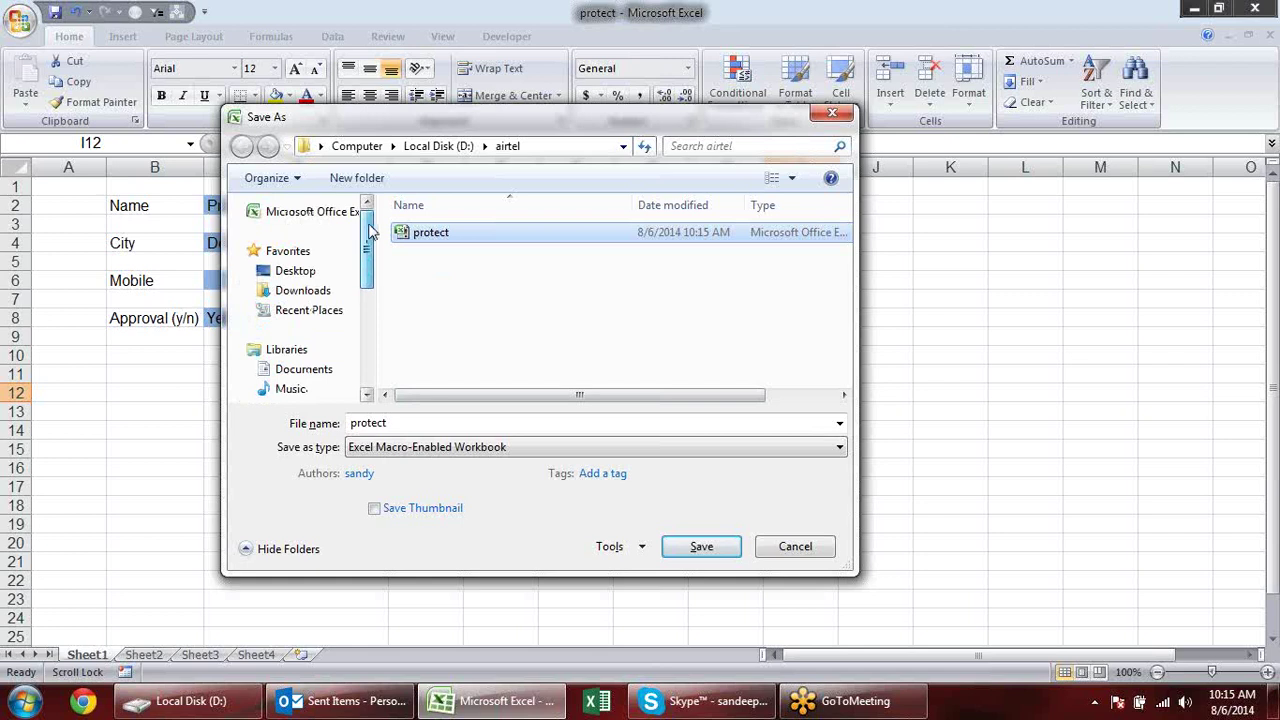
click(318, 268)
click(688, 557)
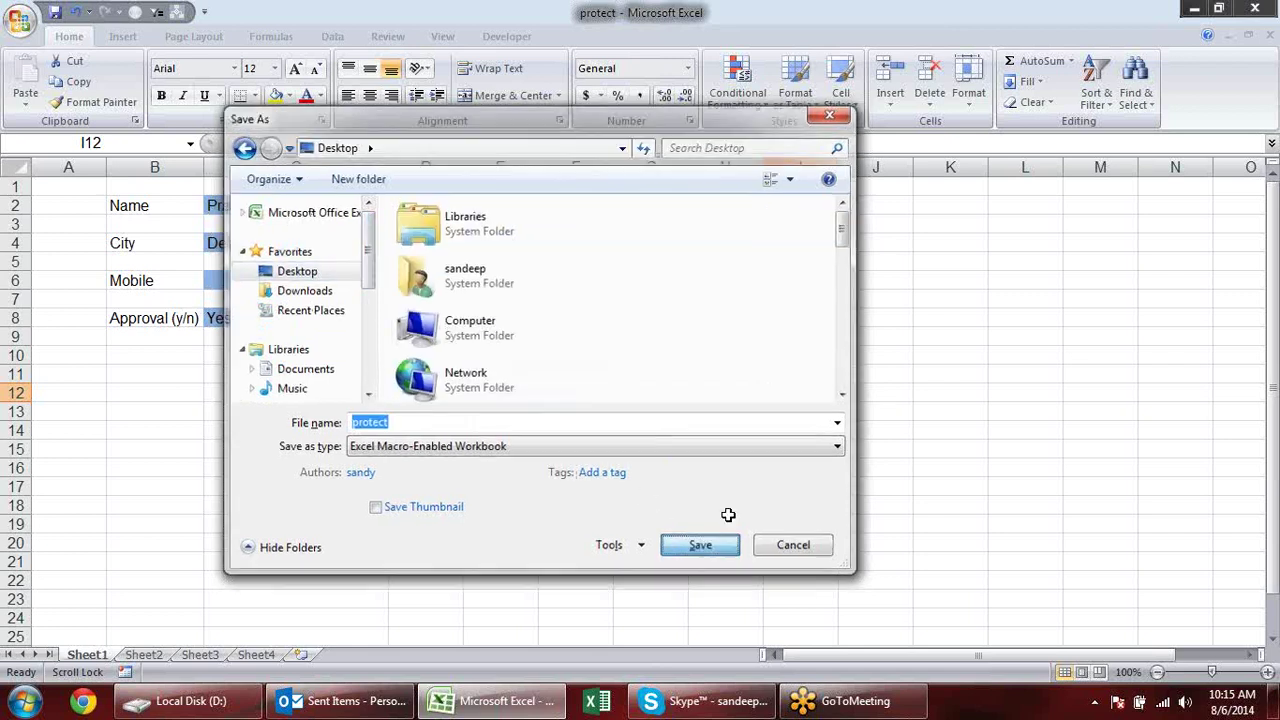
click(682, 378)
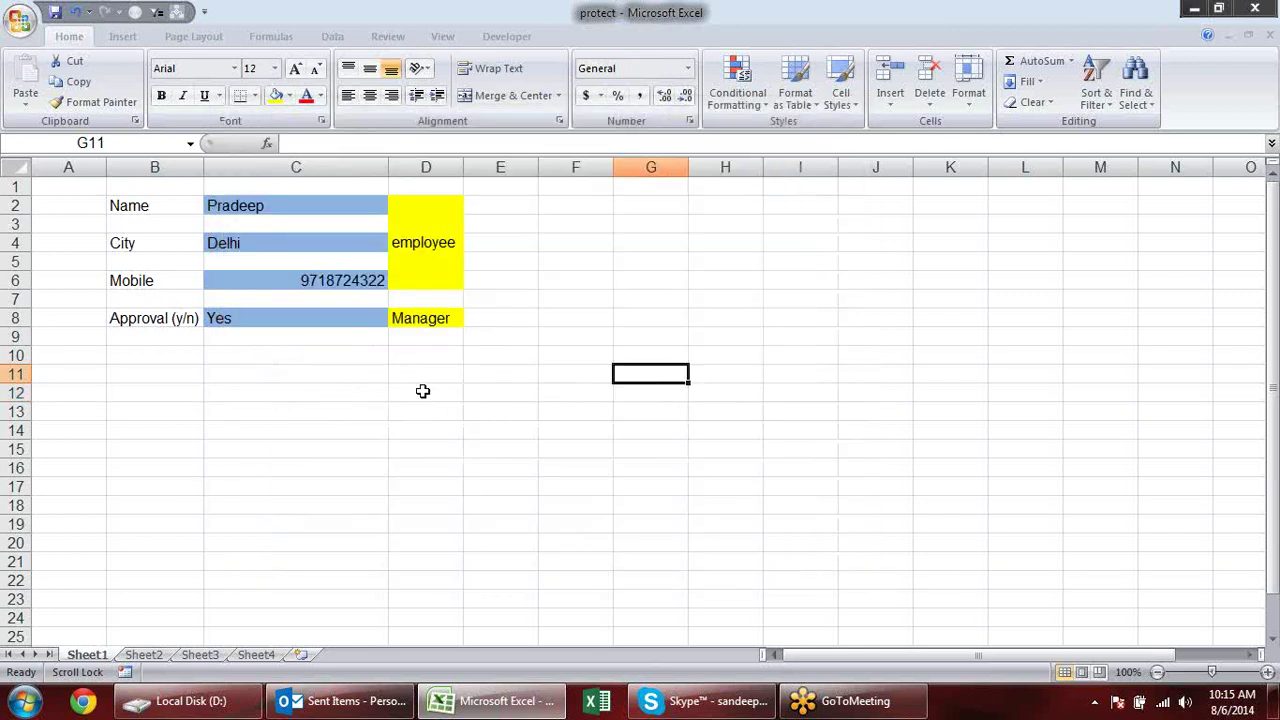
click(369, 482)
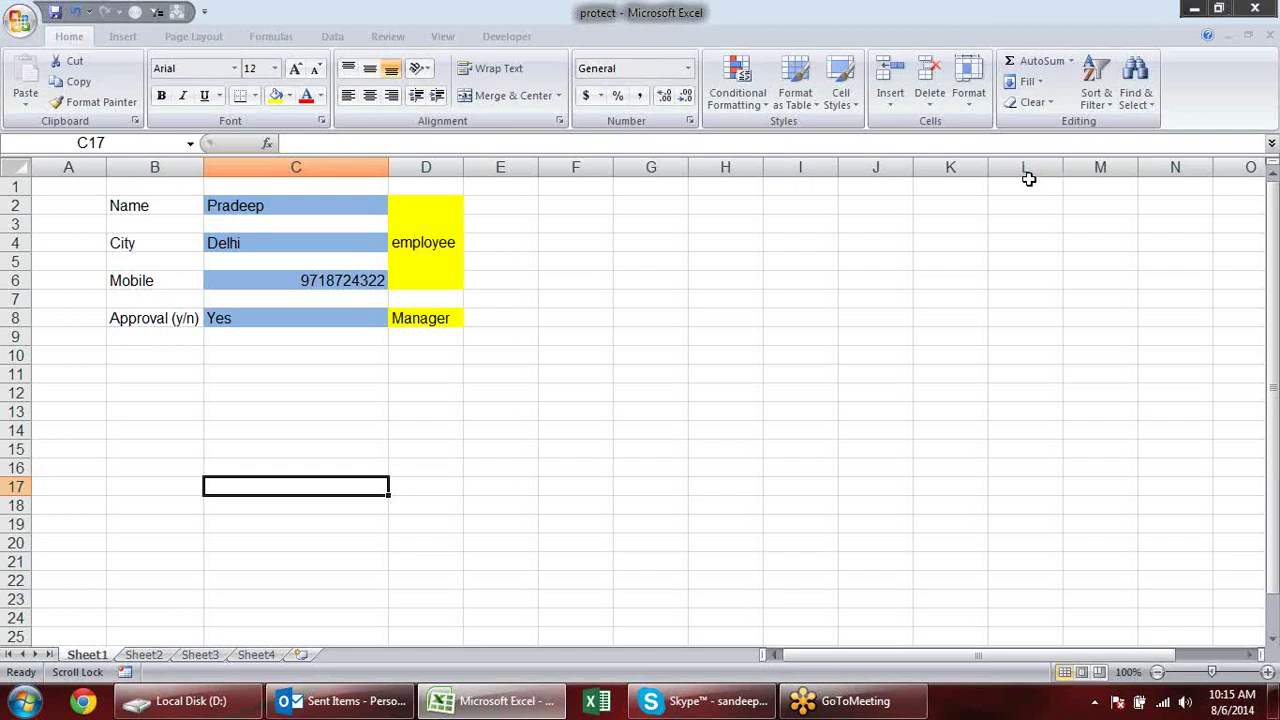
Step: Save as 'protect1' with an open password and a modify password set in General Options
key(F12)
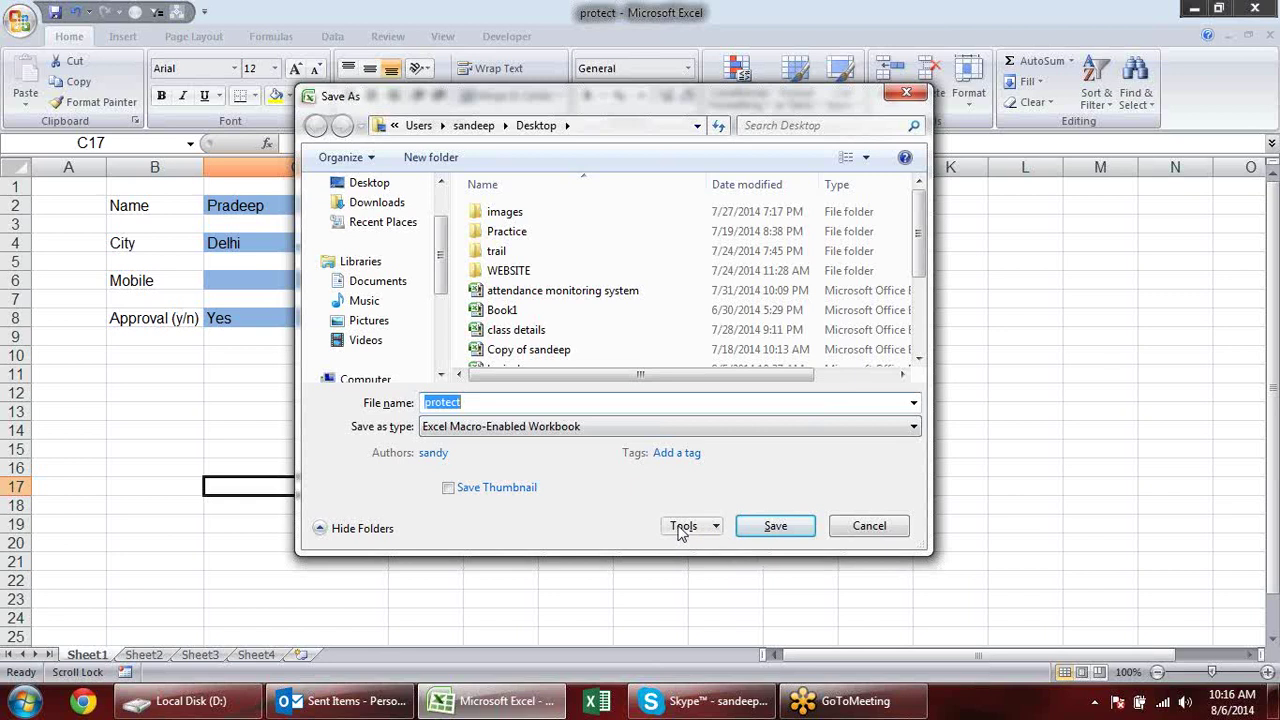
click(716, 530)
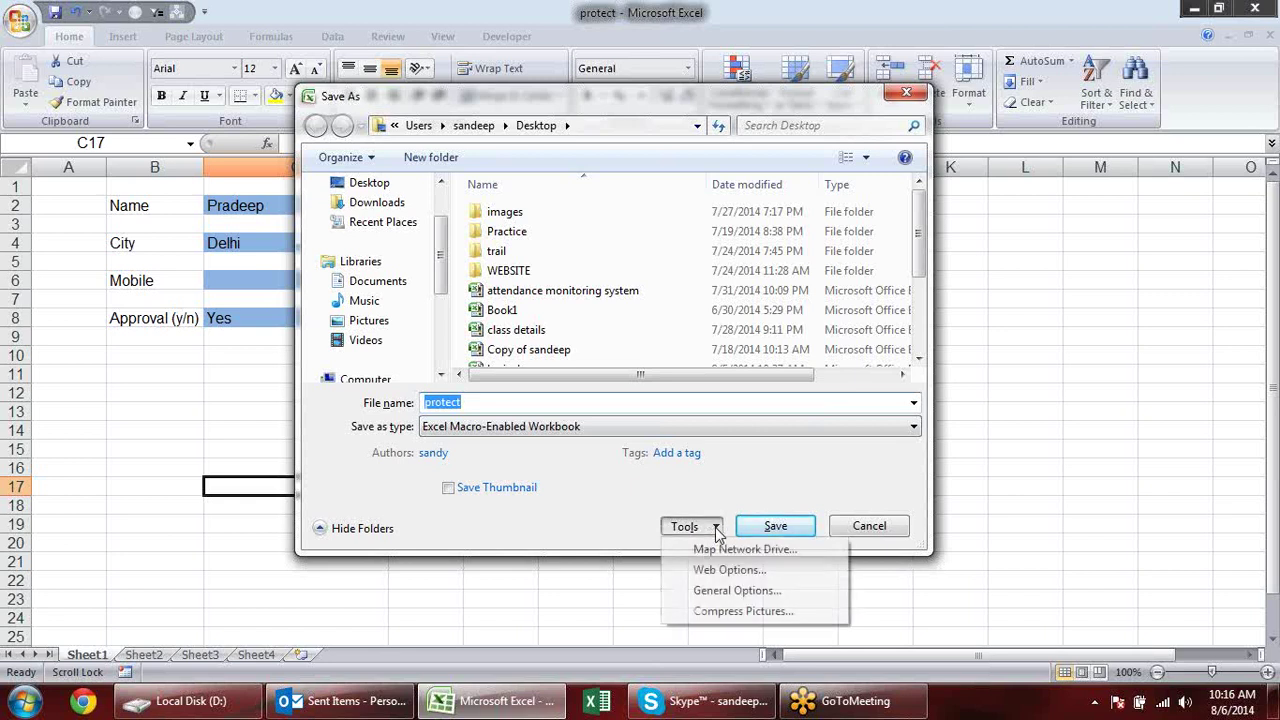
click(733, 592)
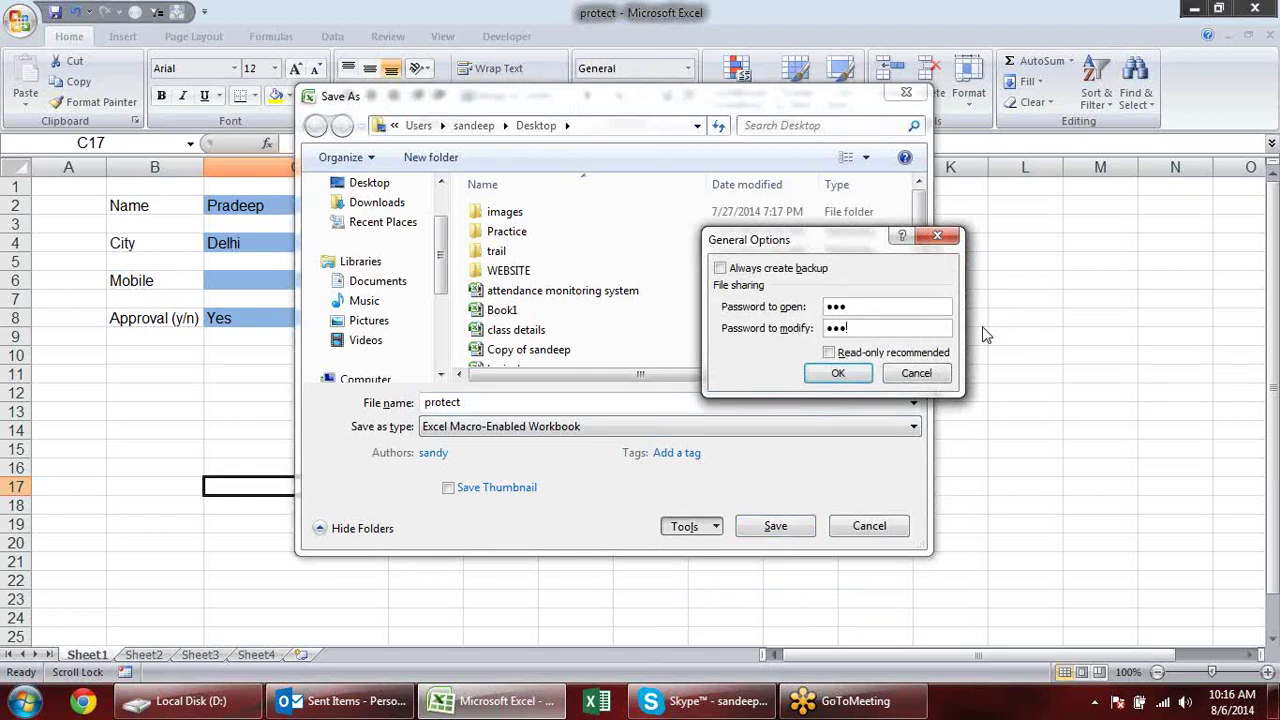
key(Return)
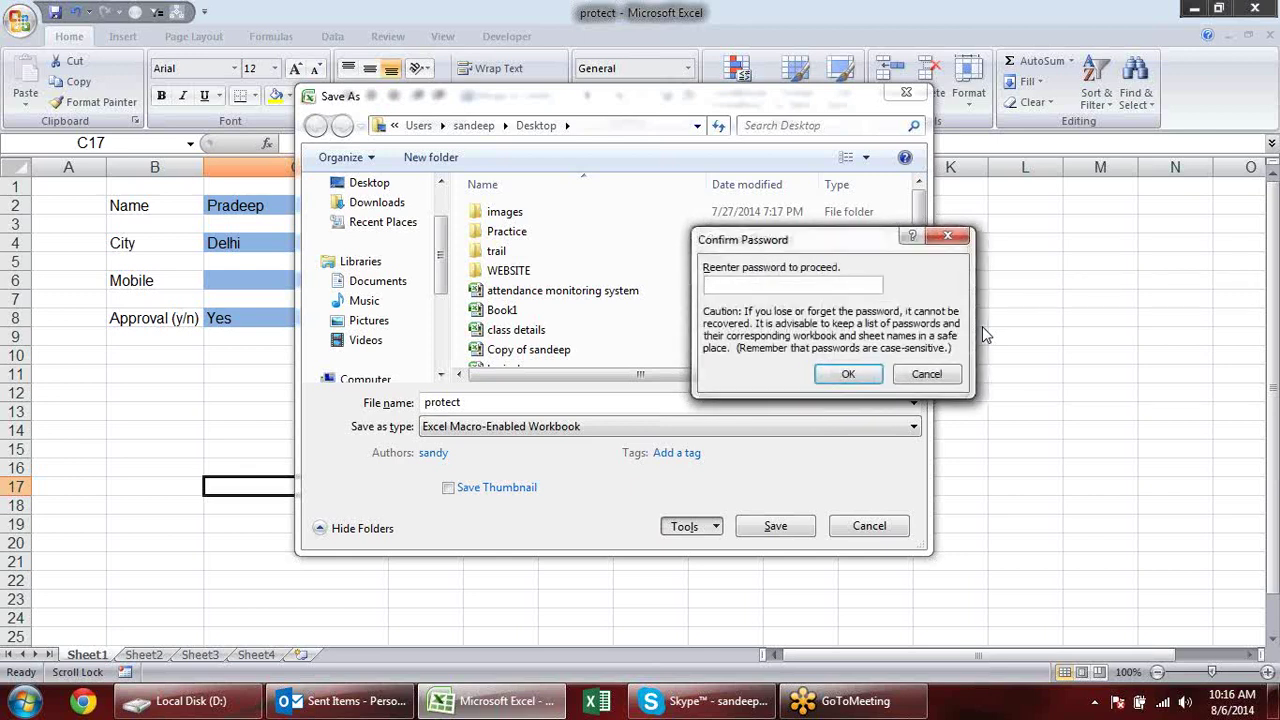
key(Return)
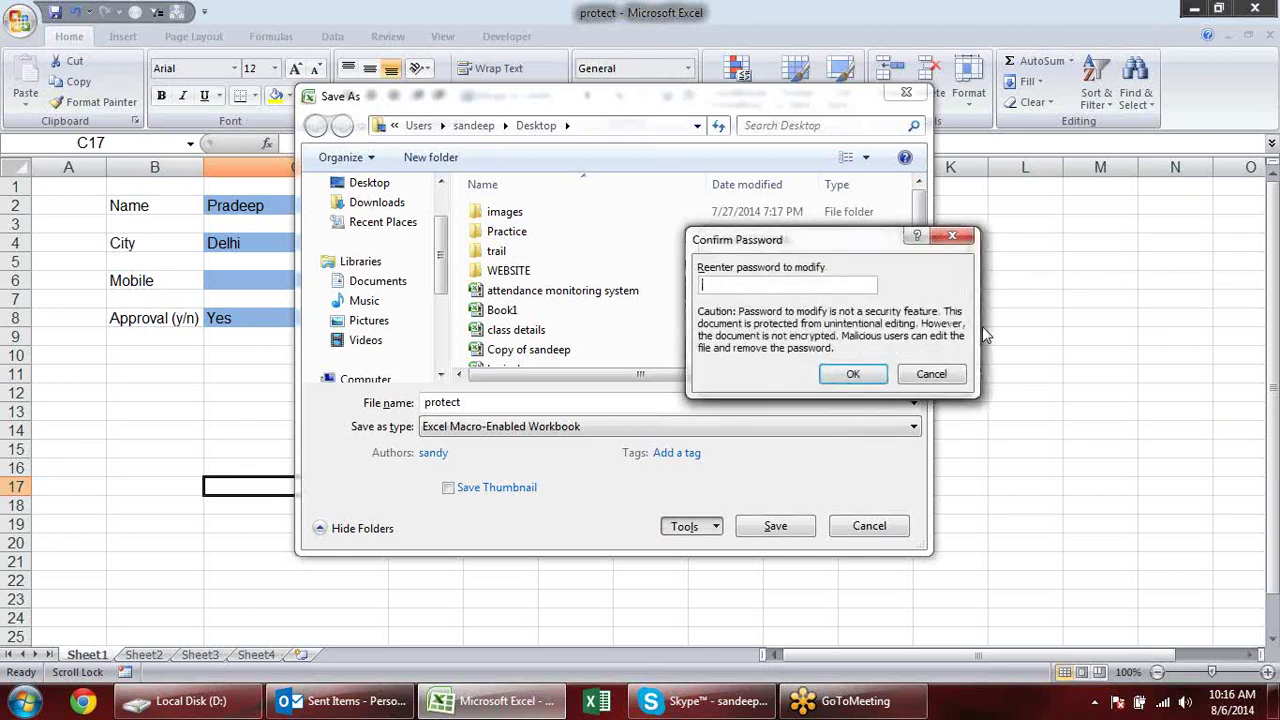
key(Return)
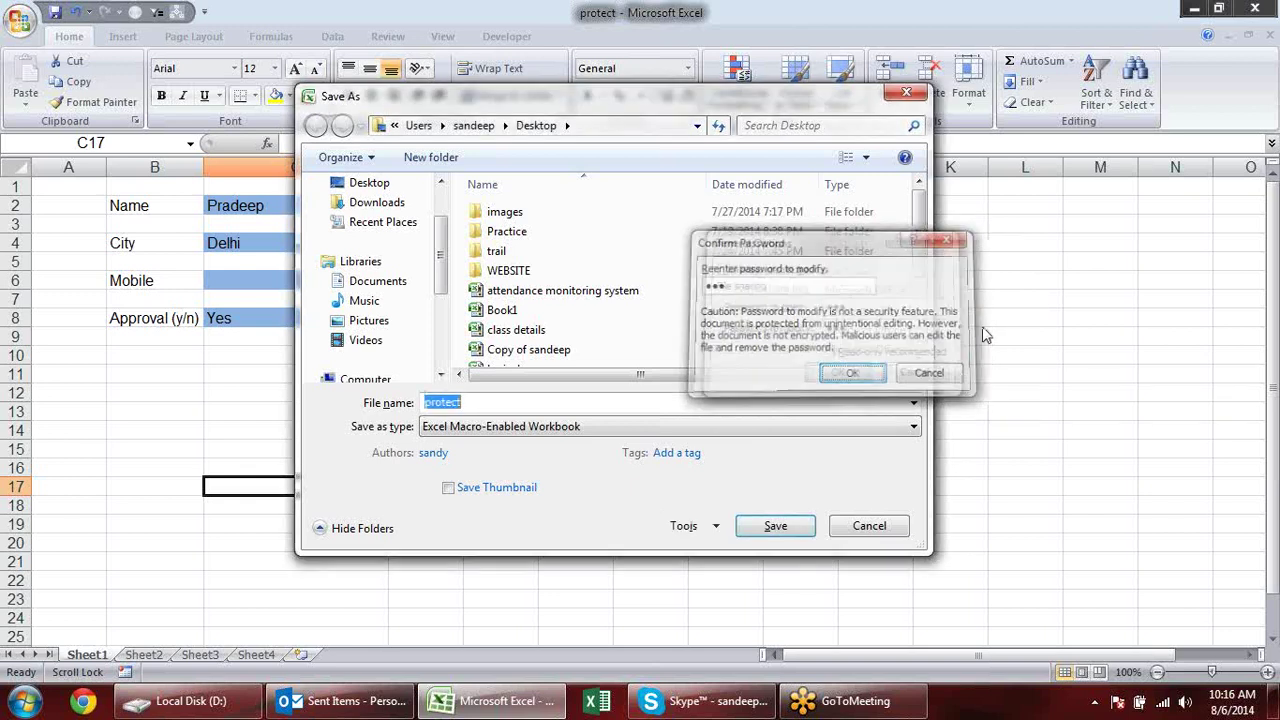
click(503, 401)
click(777, 530)
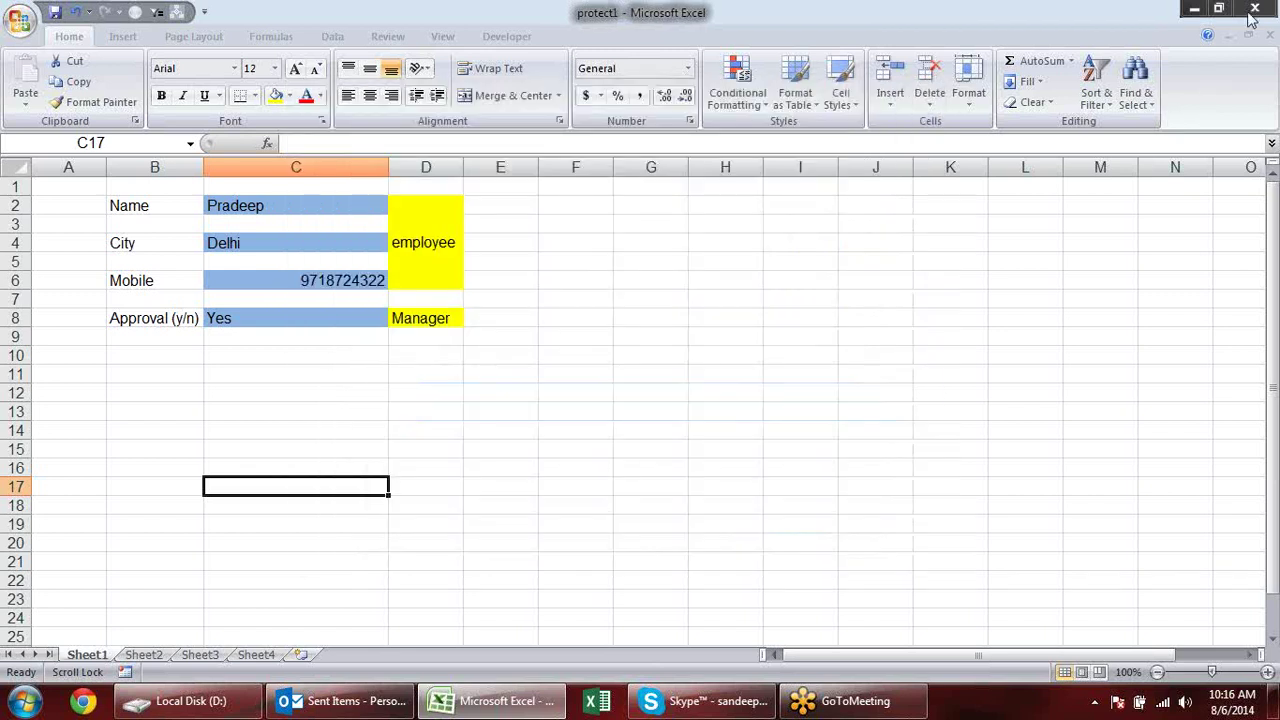
Step: Exit Excel and permanently delete the 'protect' file from the desktop
click(1258, 8)
click(1274, 6)
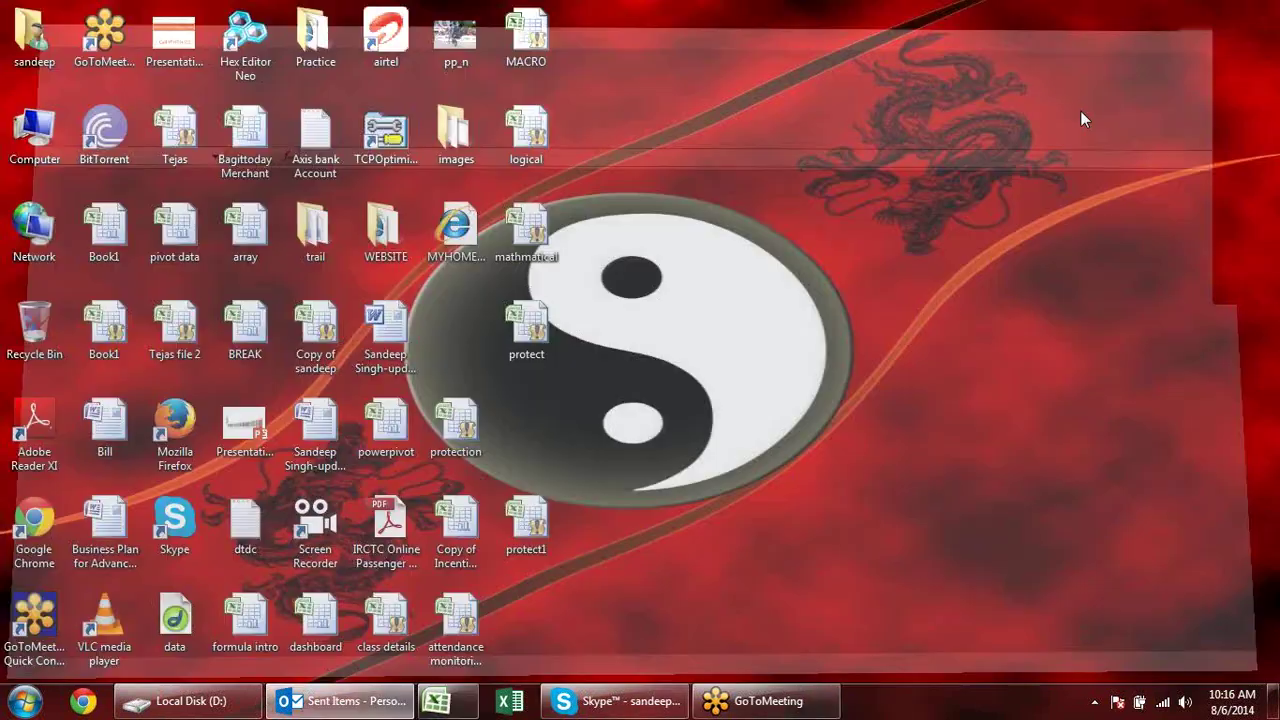
click(527, 330)
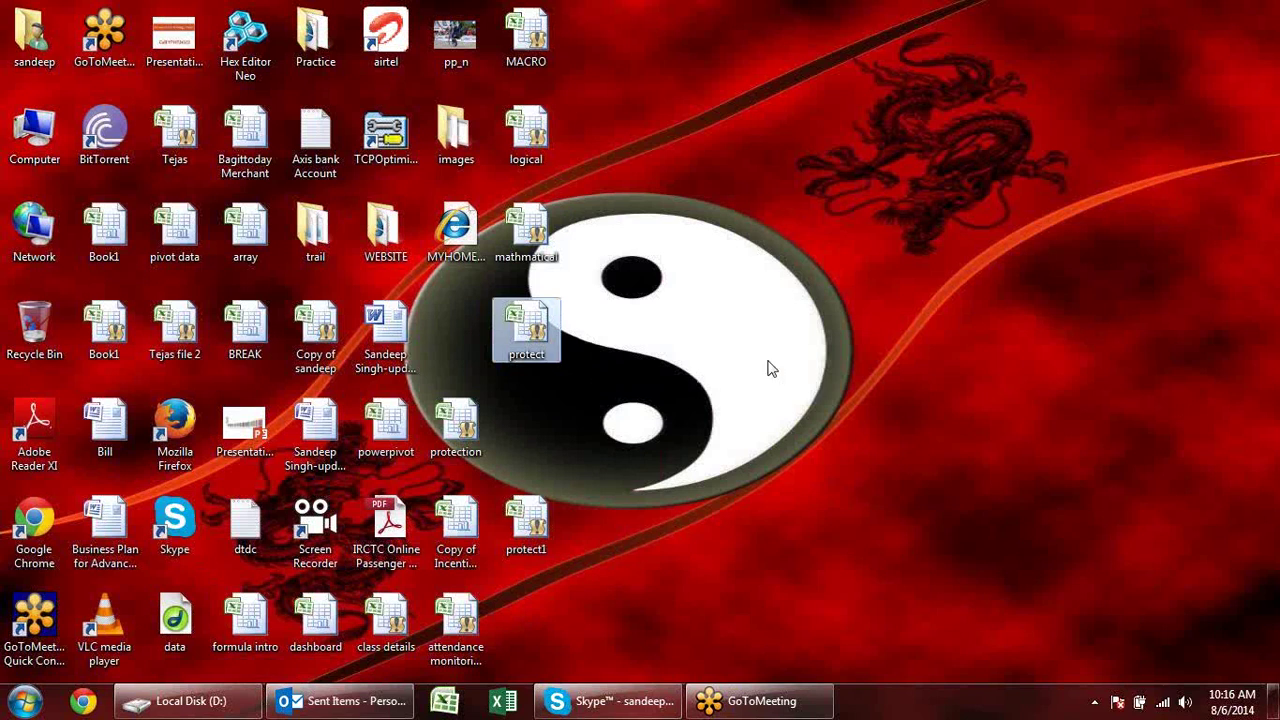
key(shift+Delete)
key(Return)
Step: Open protect1 from the desktop, entering its open password and then its write-access password
click(532, 514)
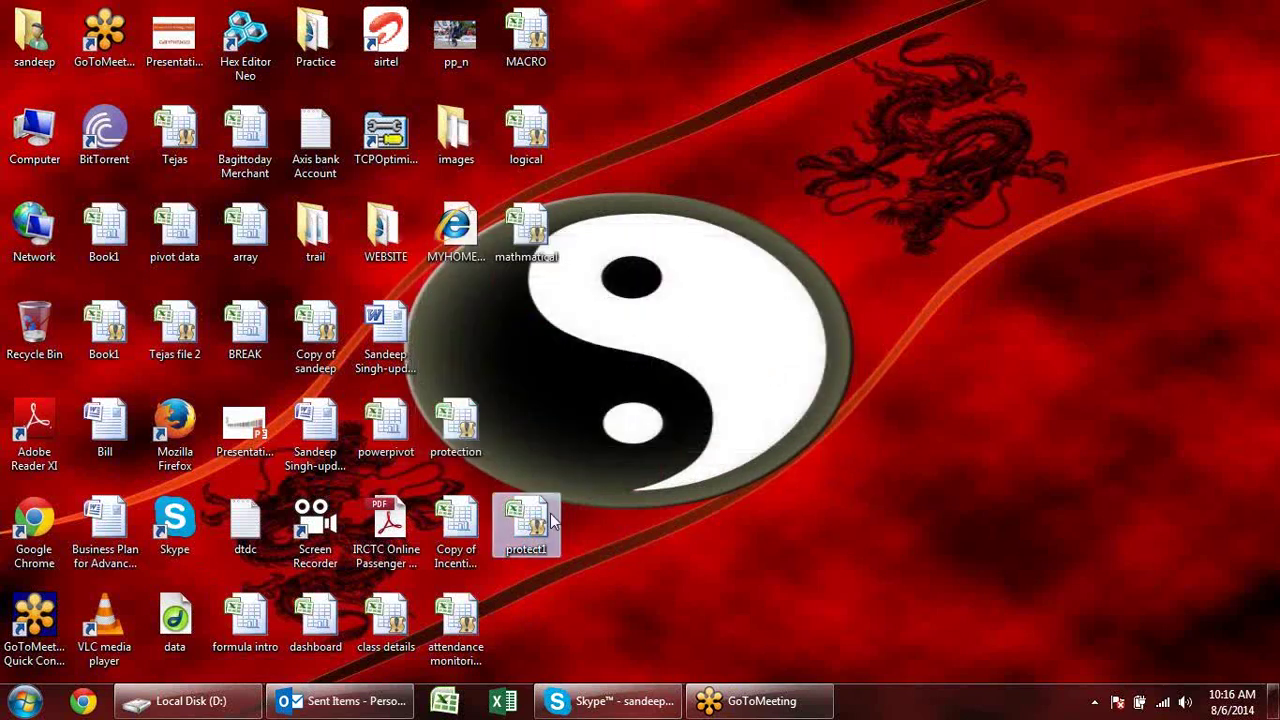
key(Return)
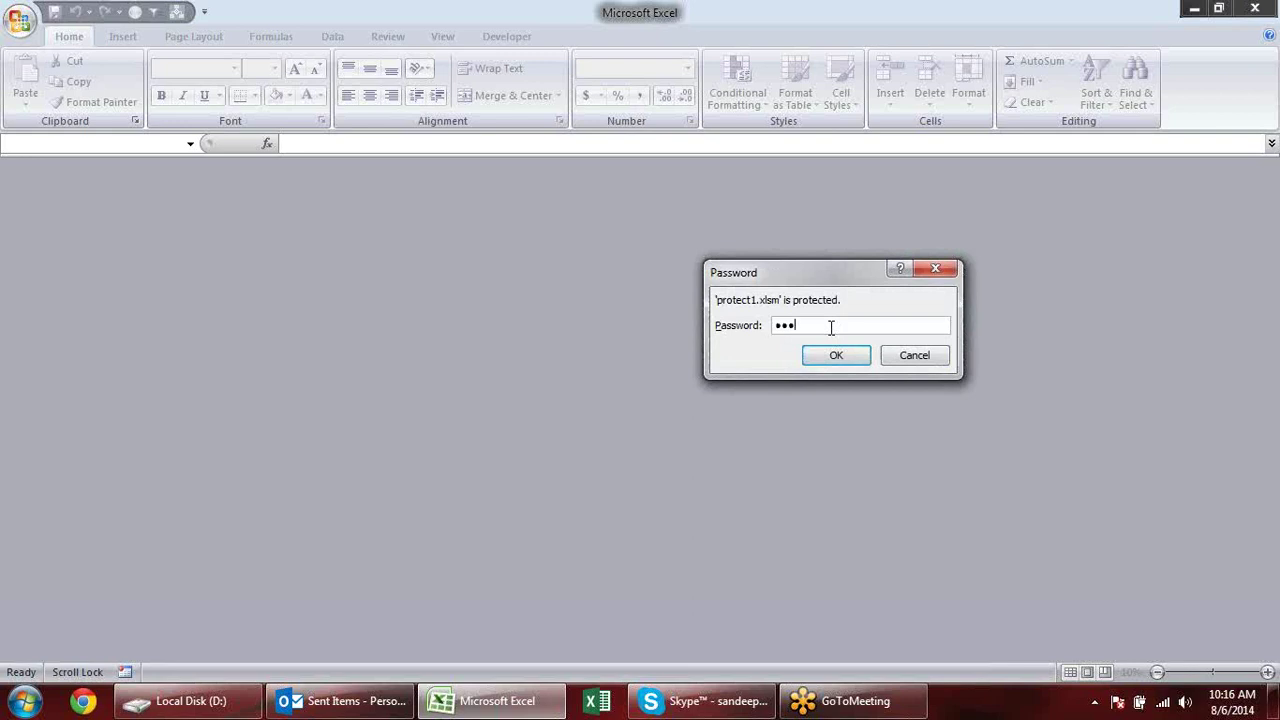
key(Return)
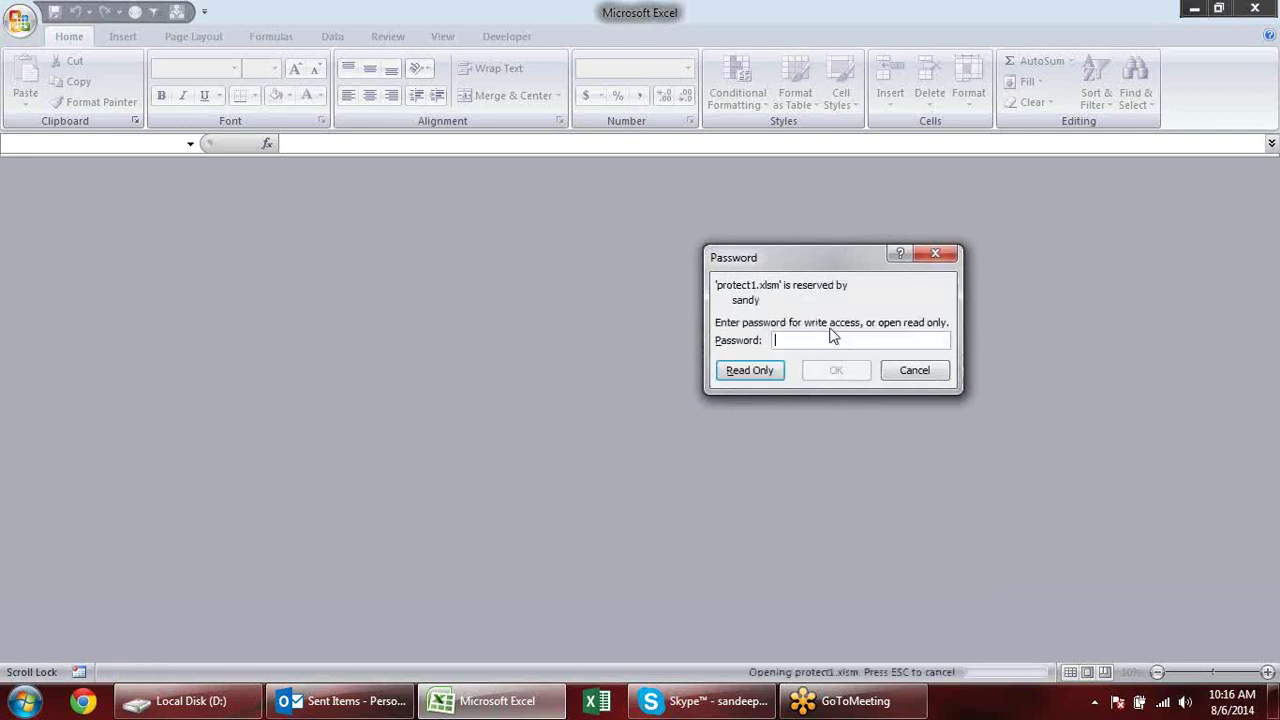
key(Return)
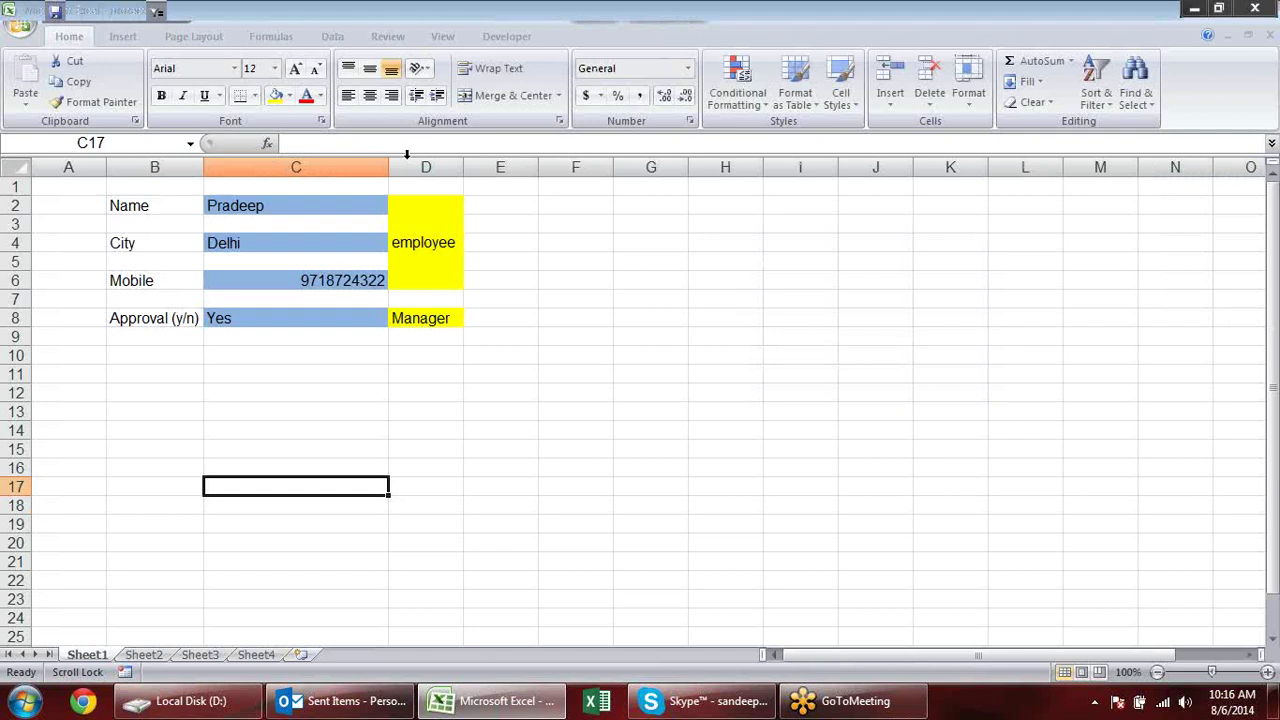
Step: Replace protect1's encryption password via Prepare > Encrypt Document, then close Excel saving changes
click(875, 317)
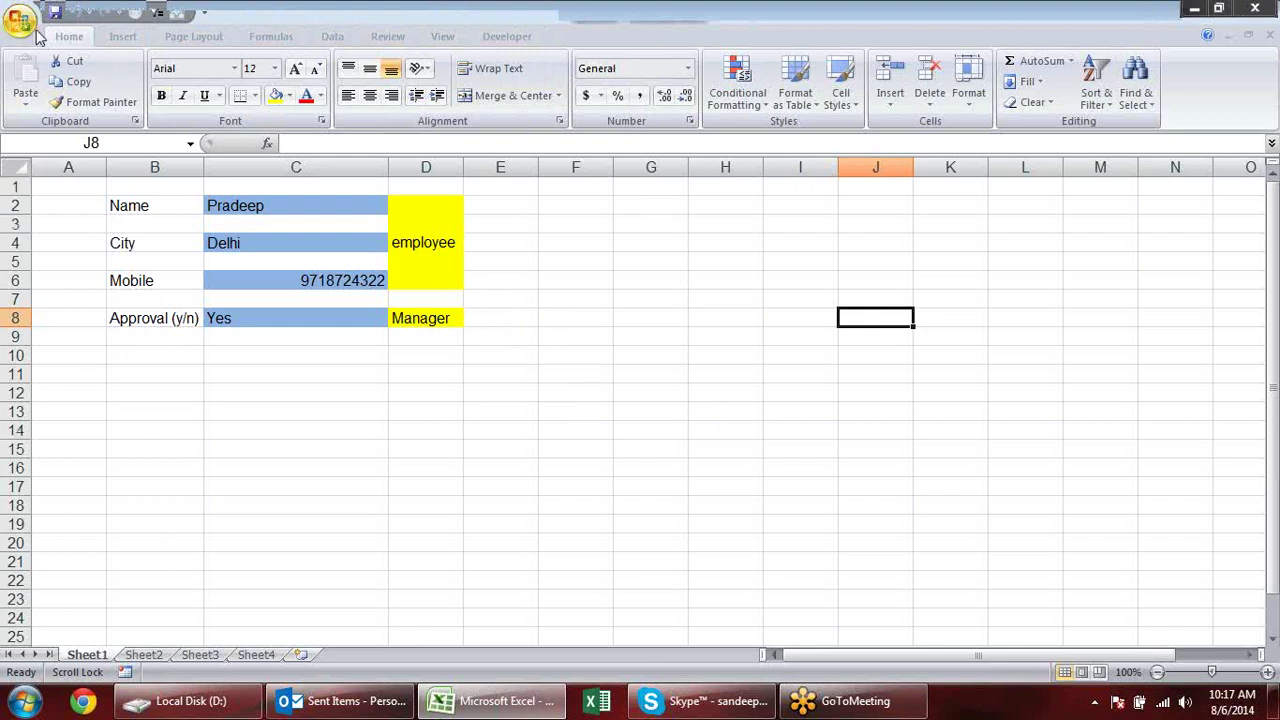
click(26, 27)
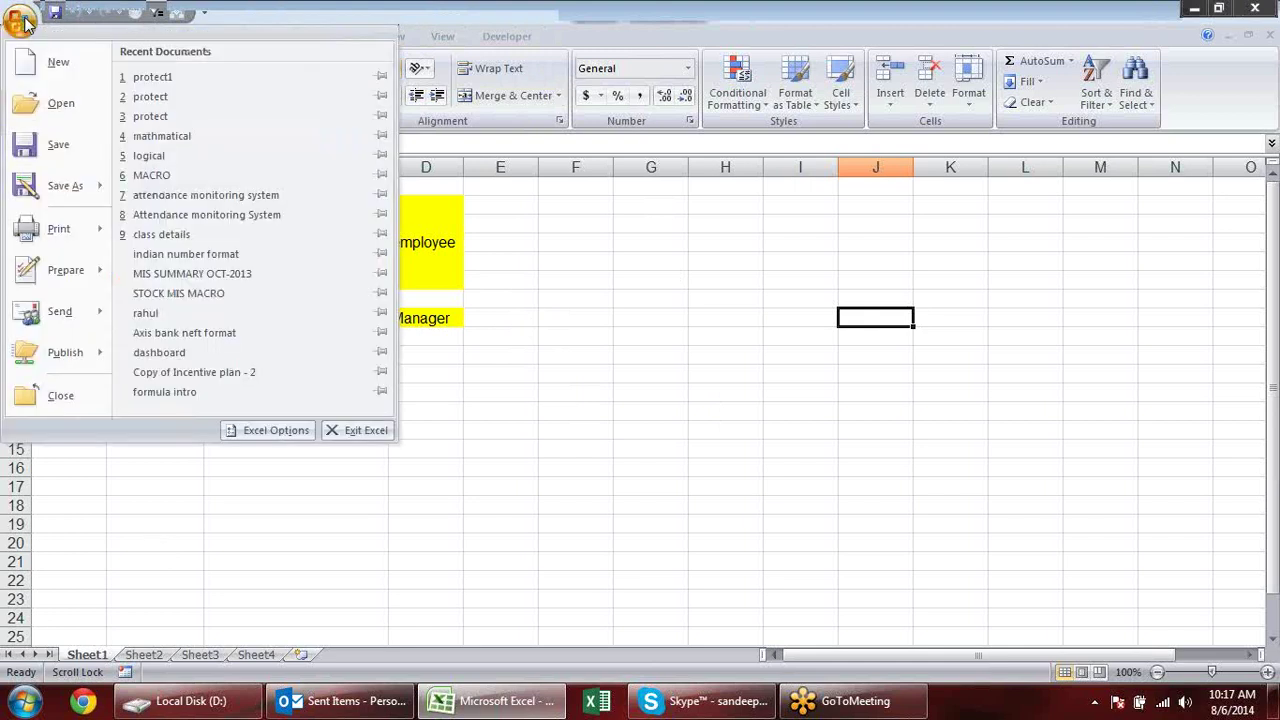
mouse_move(72, 274)
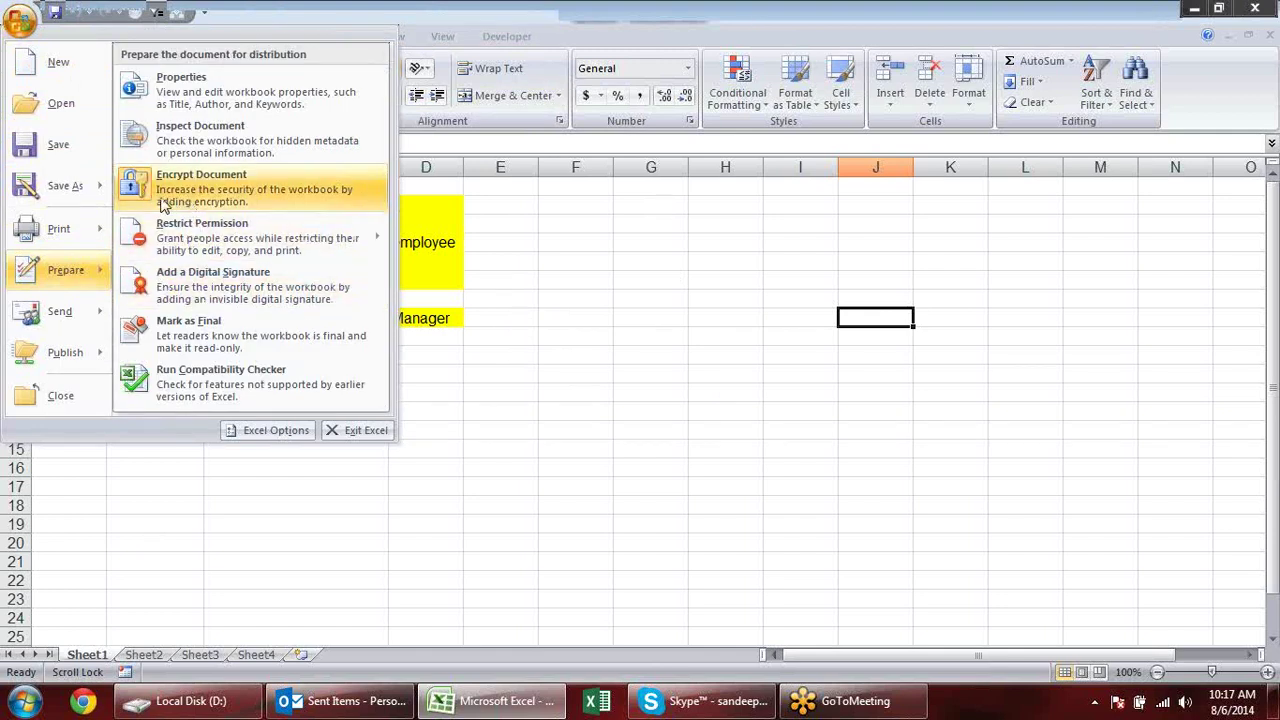
click(258, 195)
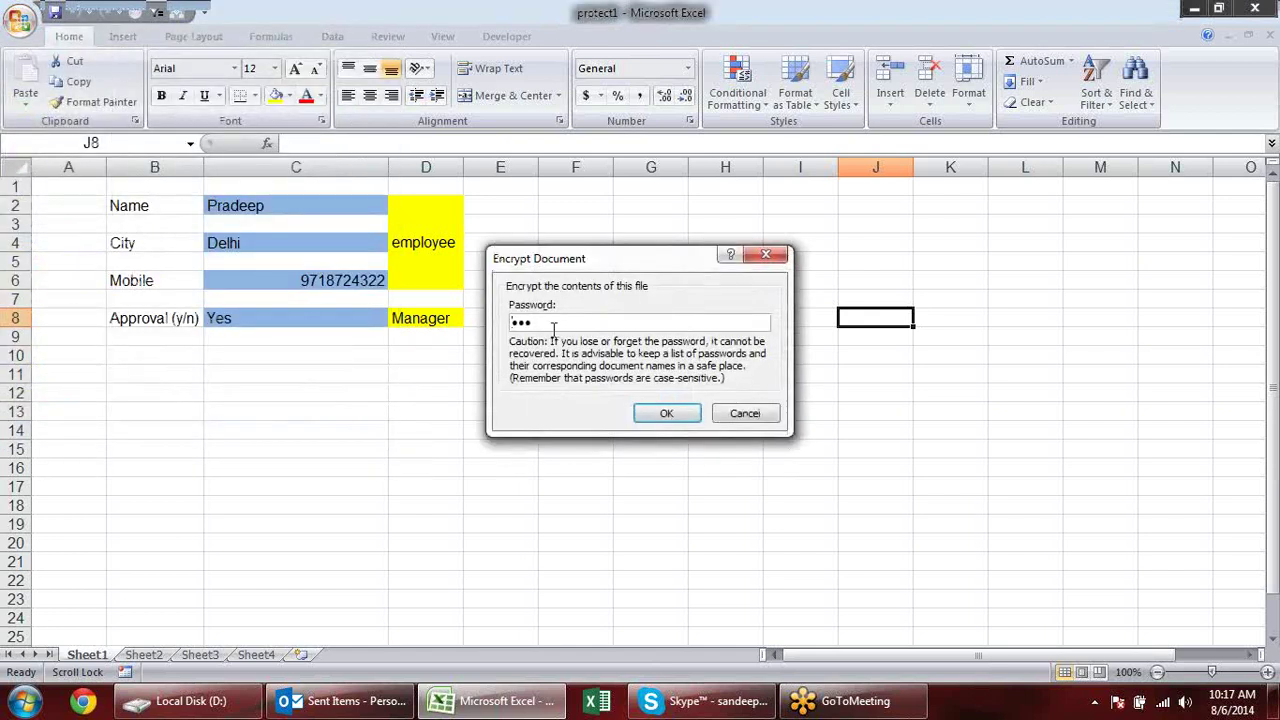
key(ctrl+a)
key(Return)
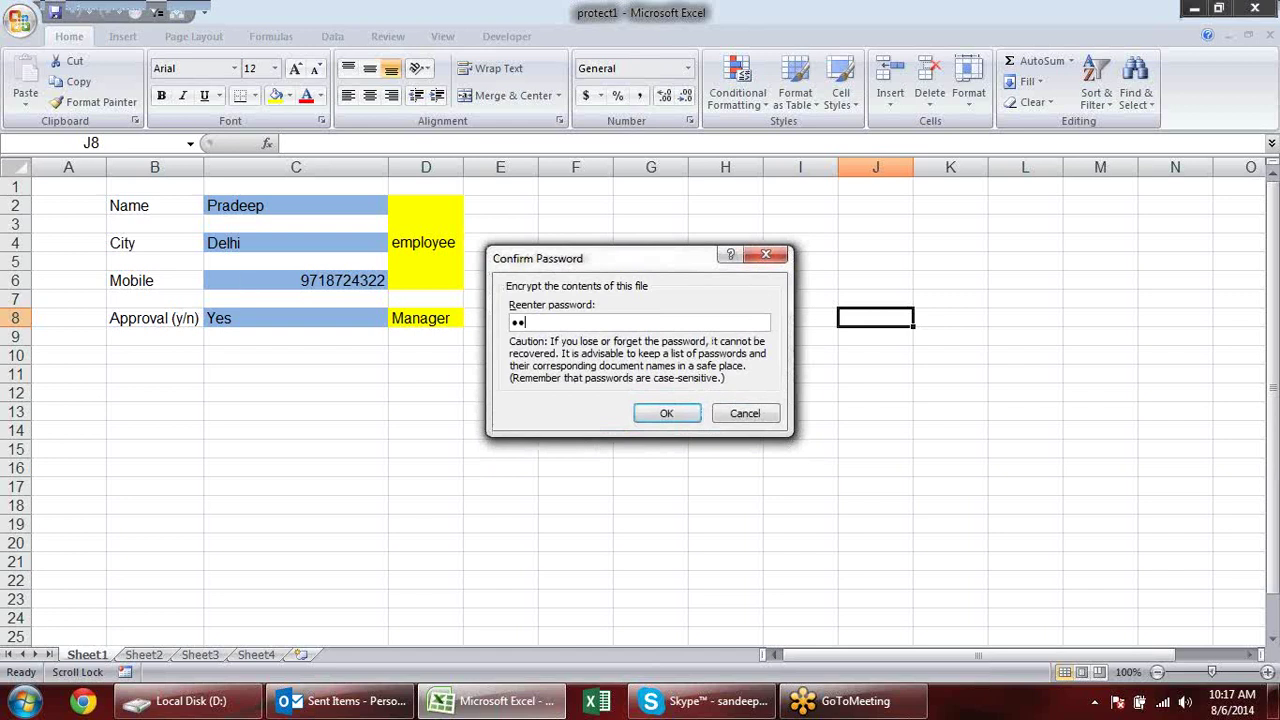
key(Return)
click(1256, 9)
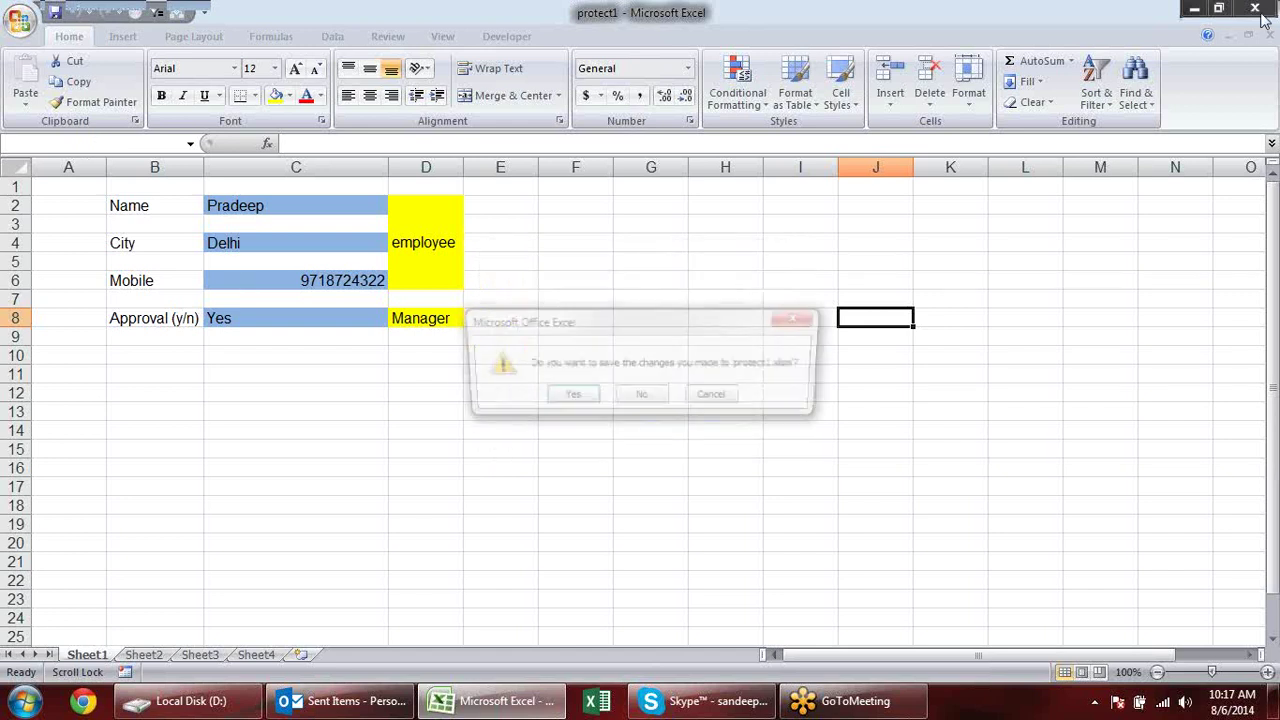
click(570, 398)
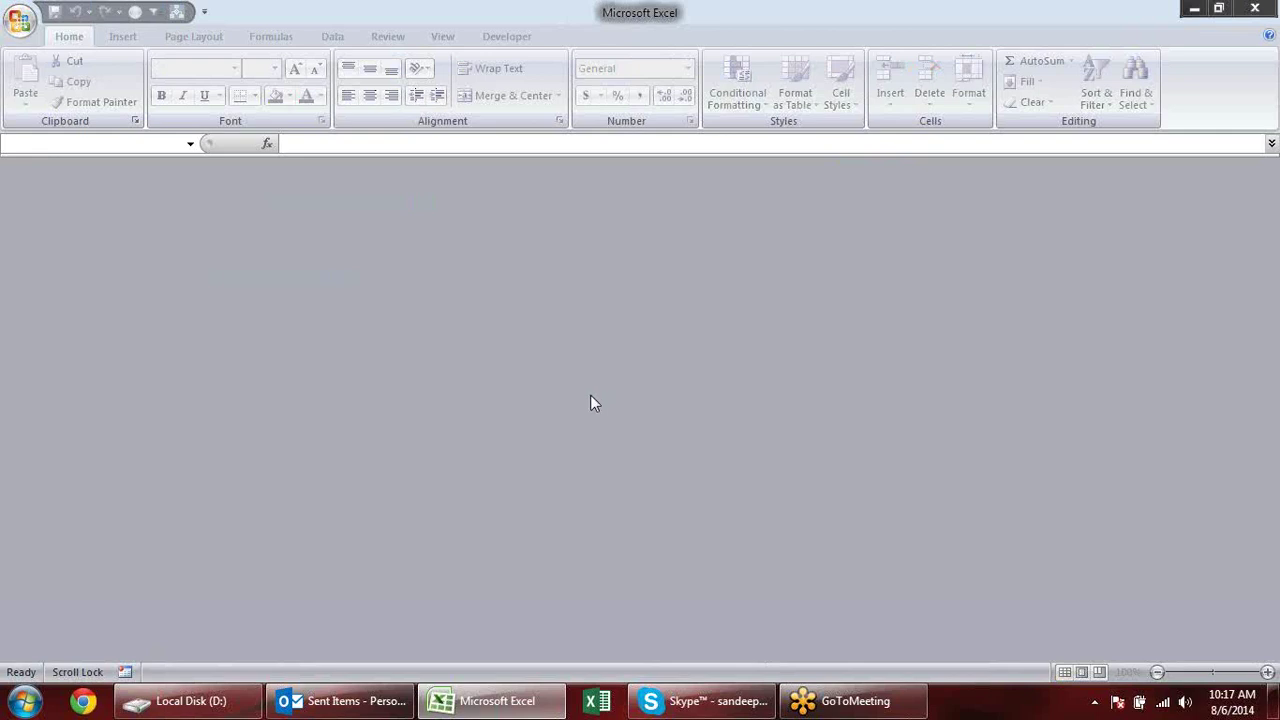
Step: Reopen protect1 from the desktop, entering the open password and then the write-access password
click(1256, 9)
double_click(526, 516)
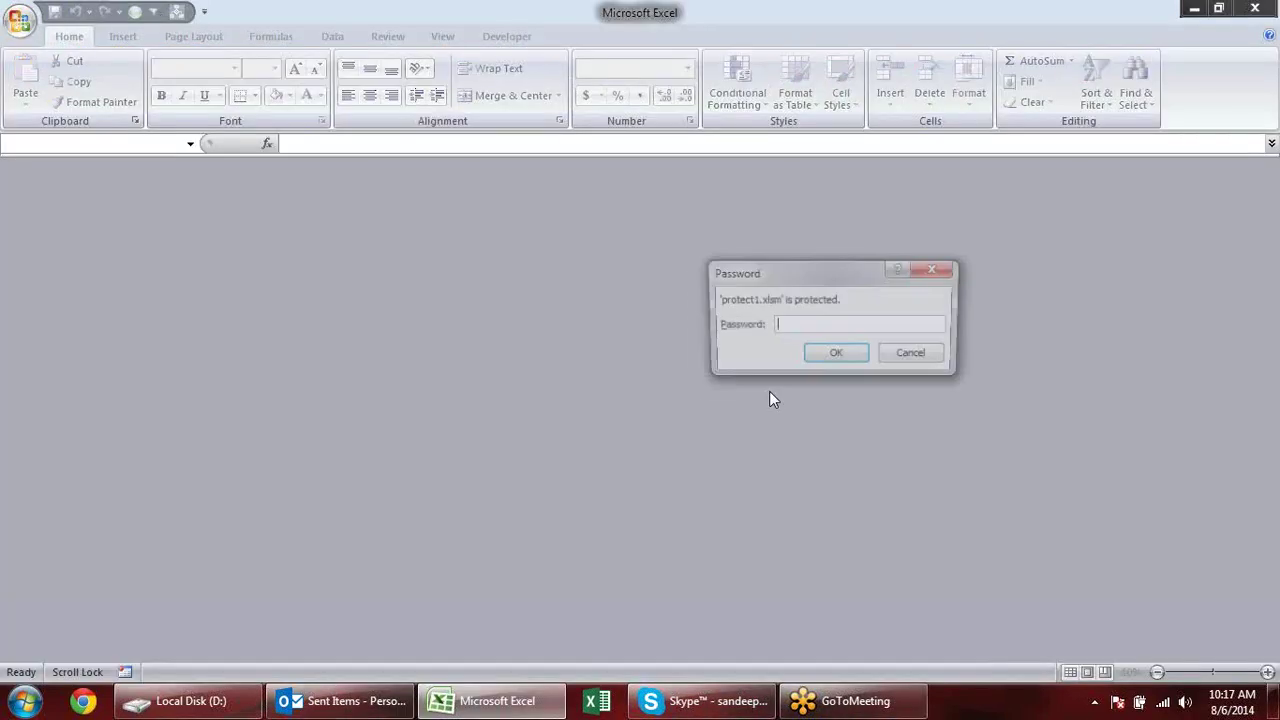
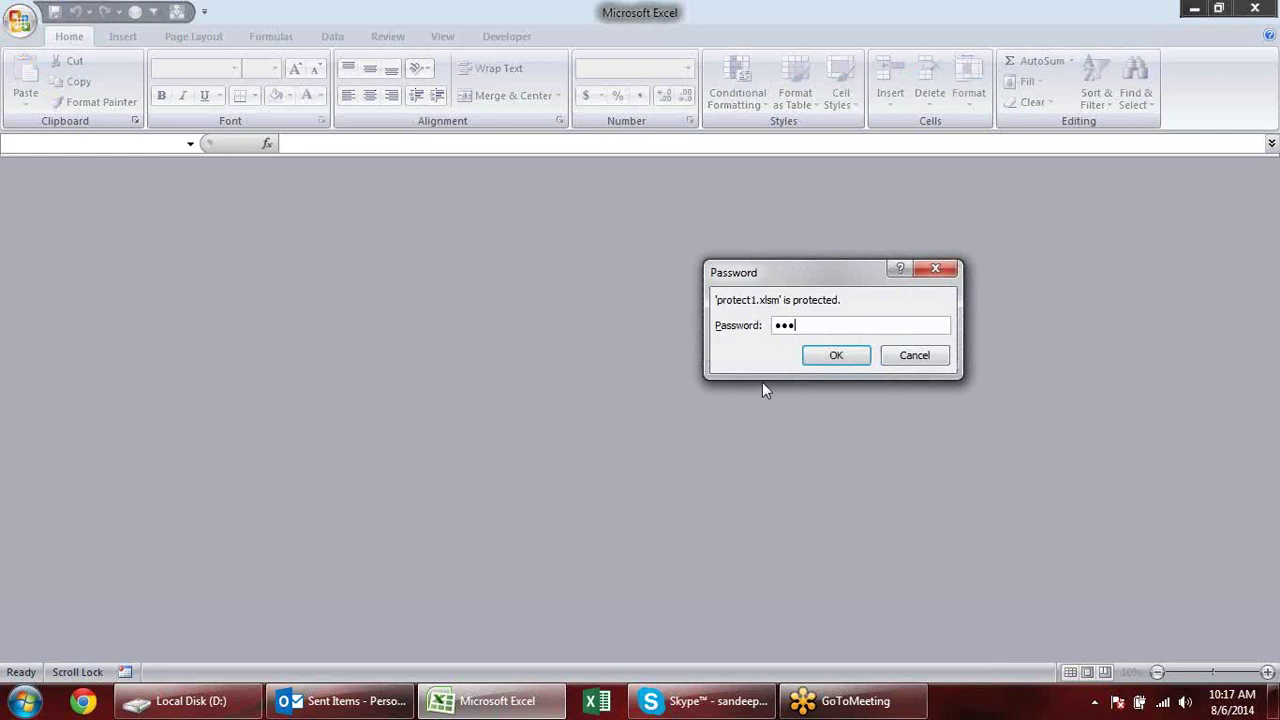
key(Return)
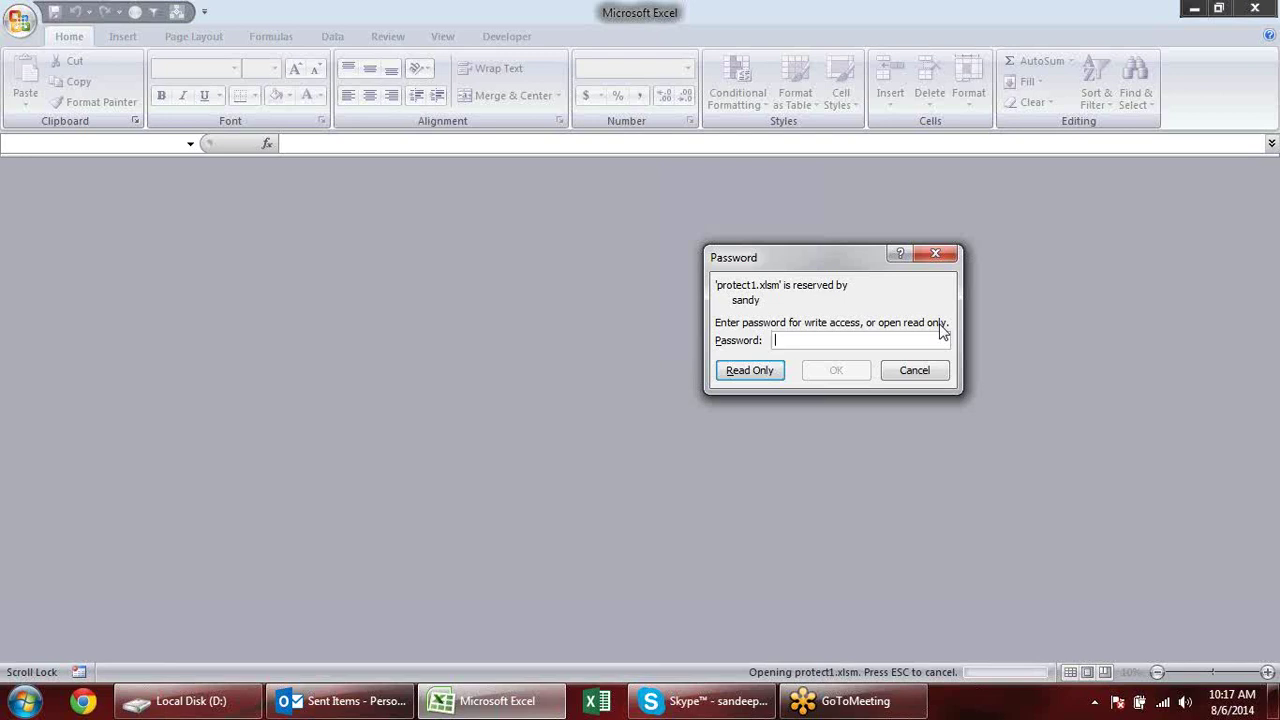
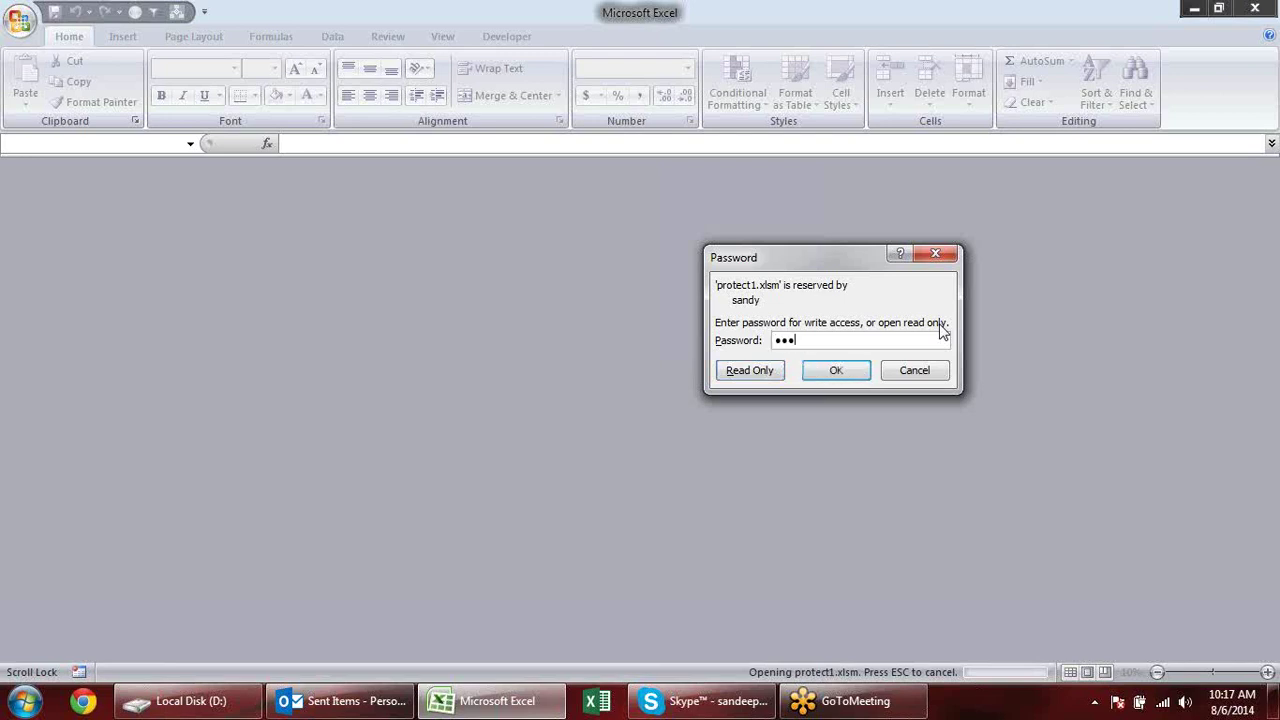
key(Return)
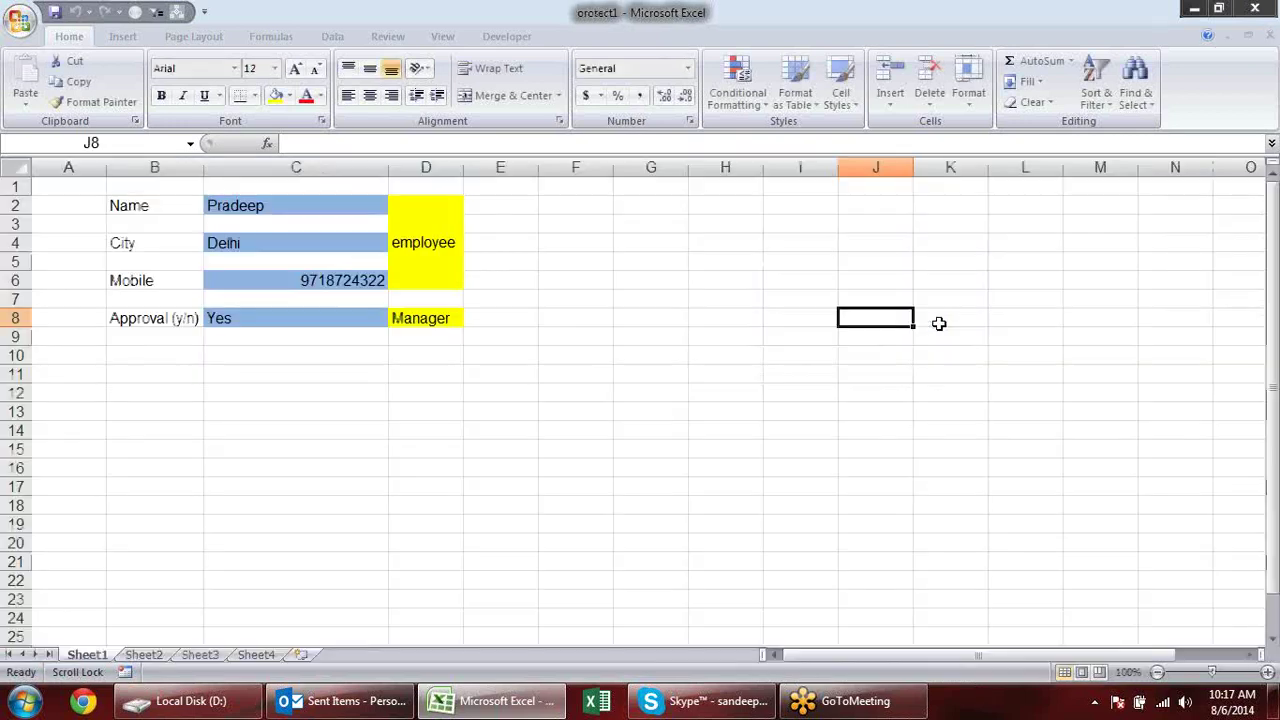
Step: Cycle through the Sheet1 to Sheet4 tabs, ending on the empty Sheet3
click(625, 350)
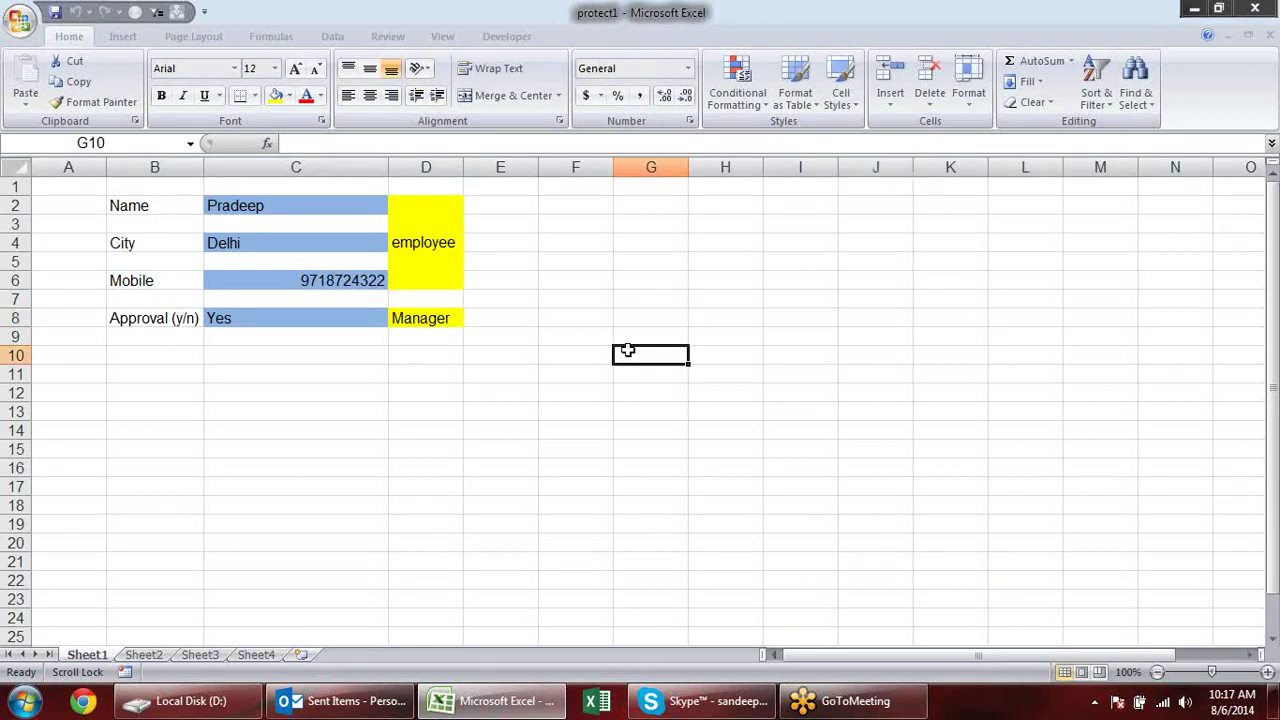
click(170, 655)
click(198, 656)
click(256, 655)
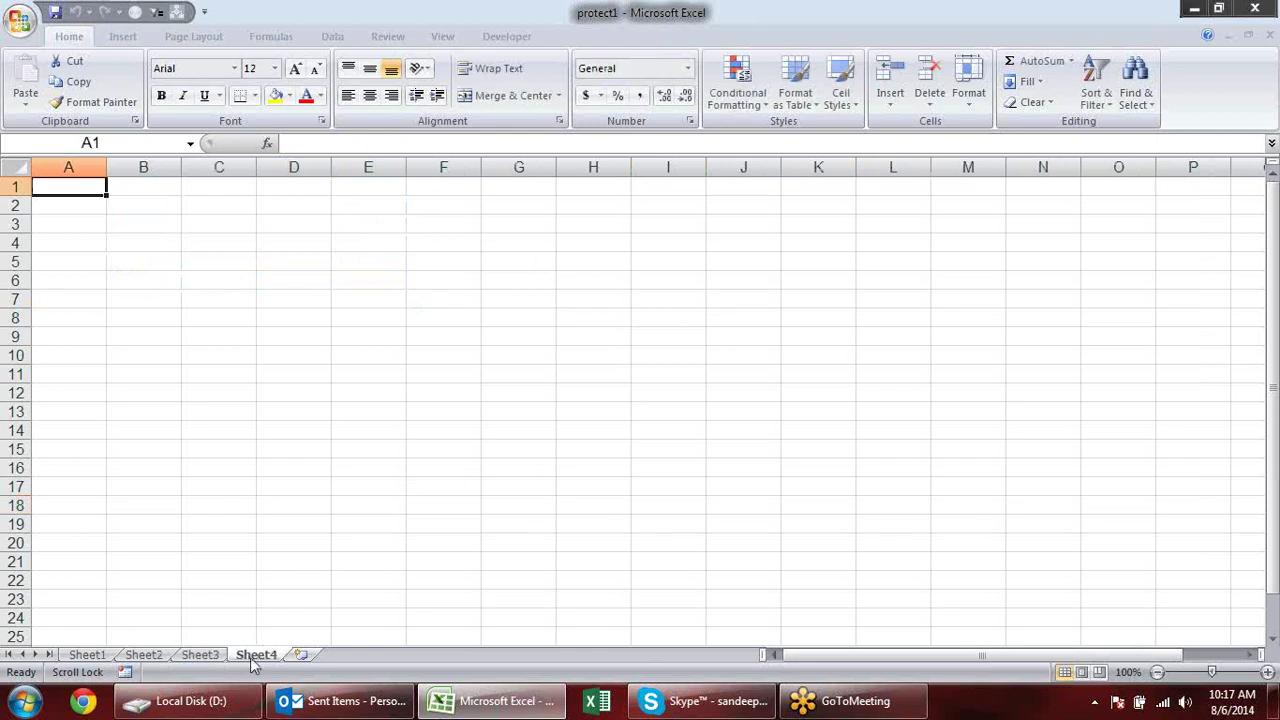
click(140, 655)
click(87, 655)
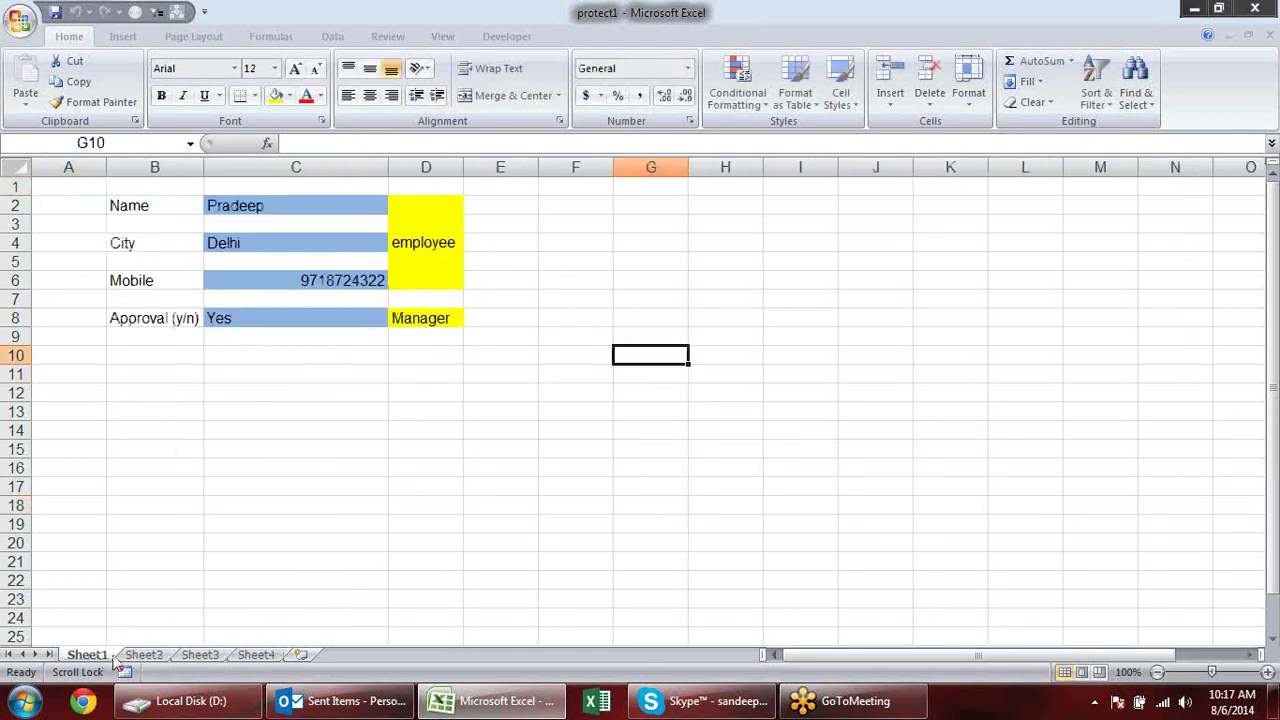
click(198, 655)
click(256, 655)
click(200, 655)
click(143, 655)
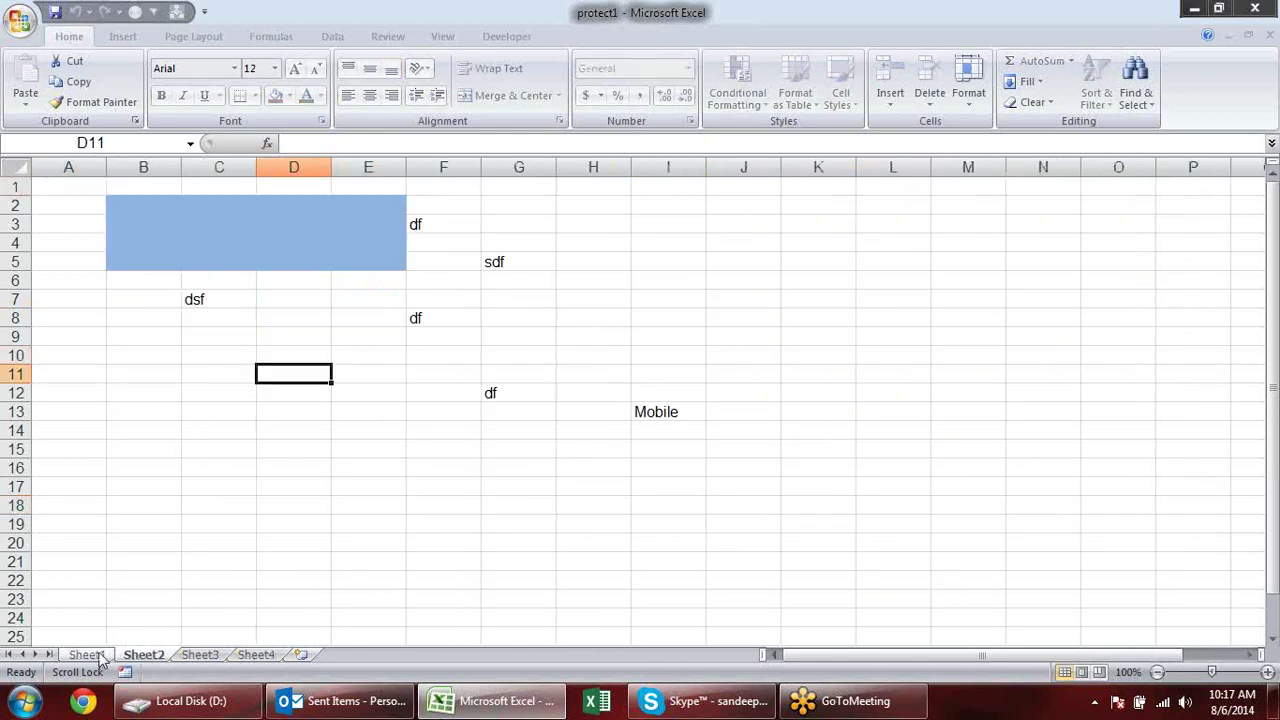
click(87, 655)
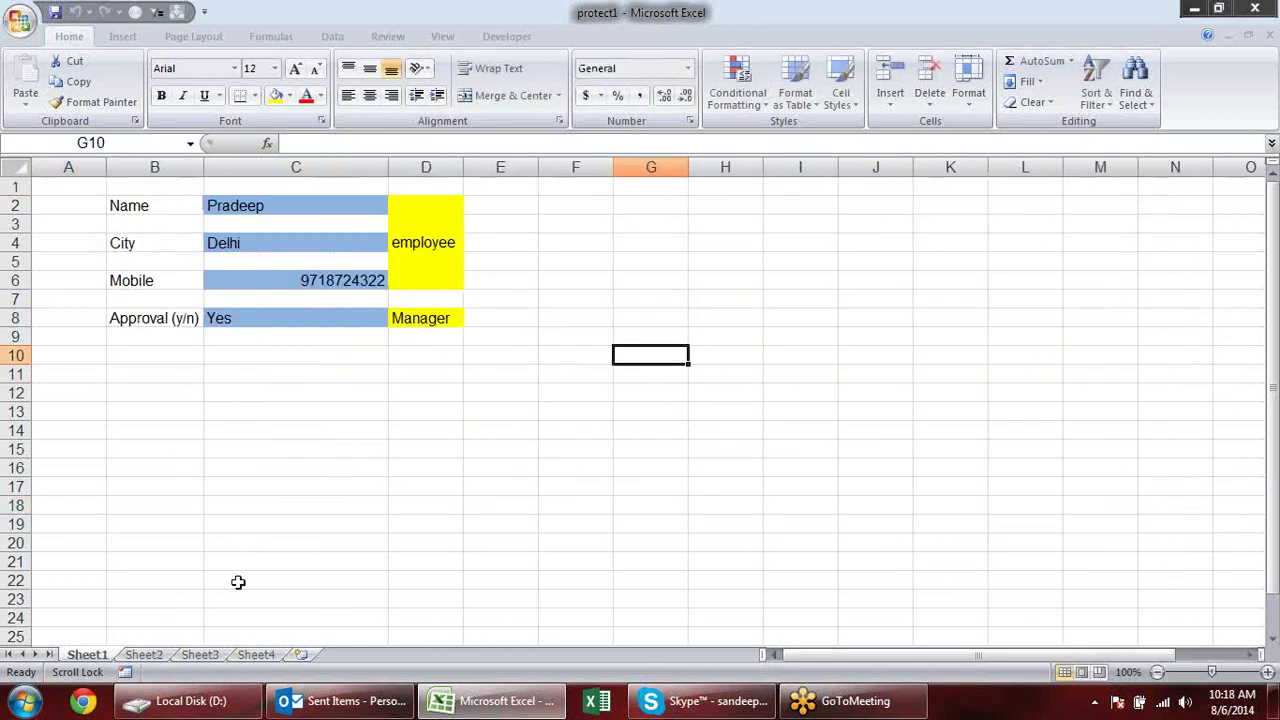
click(143, 655)
click(200, 655)
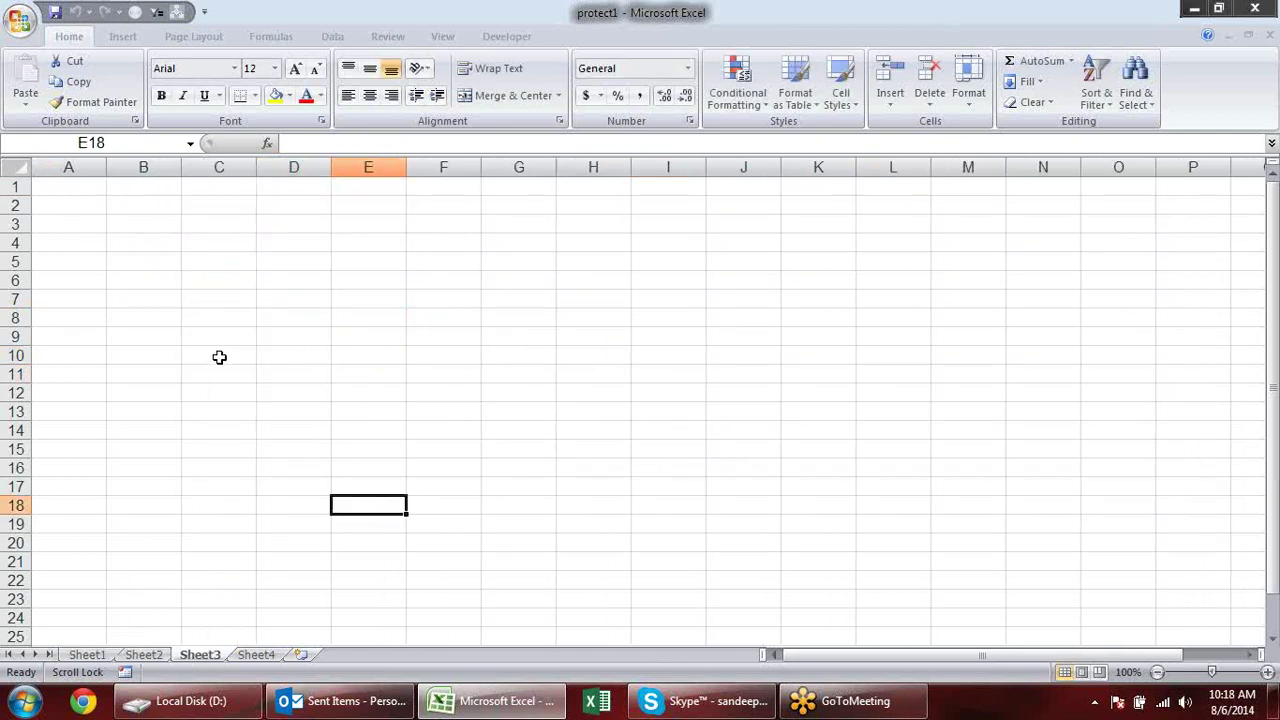
Step: Select C2 on Sheet3, view the Data Validation options, then dismiss them
click(216, 208)
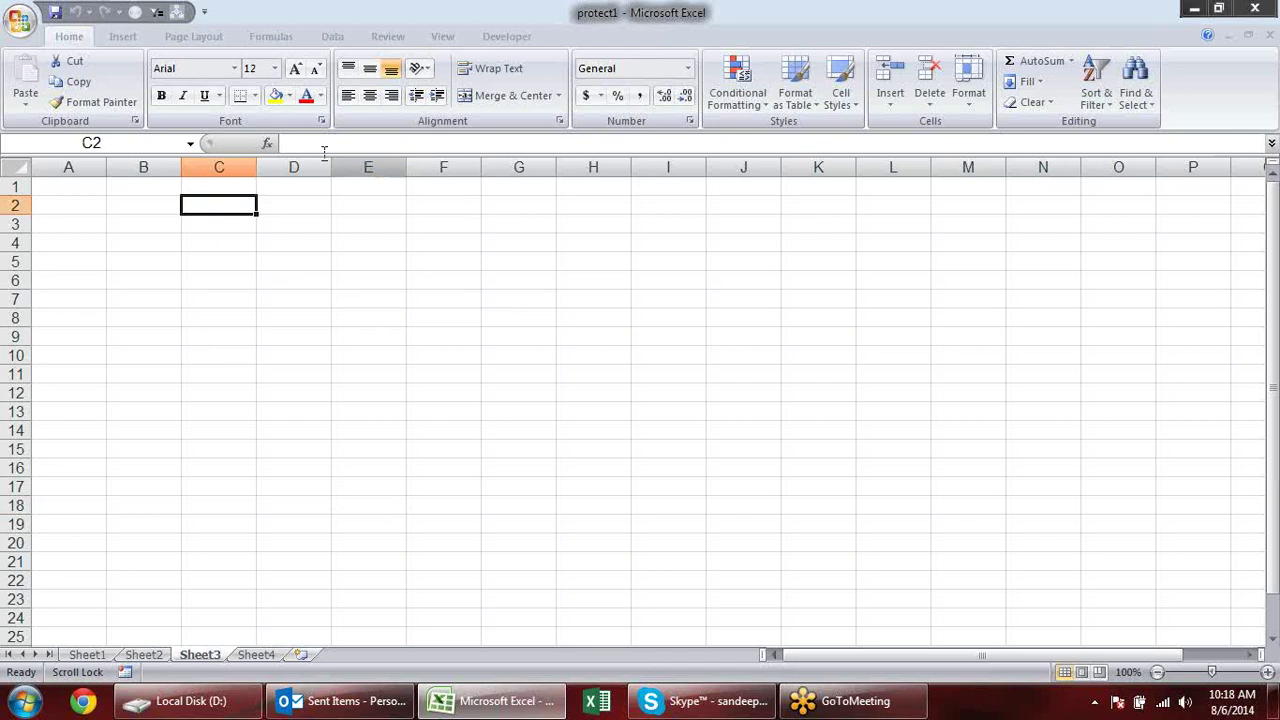
click(335, 36)
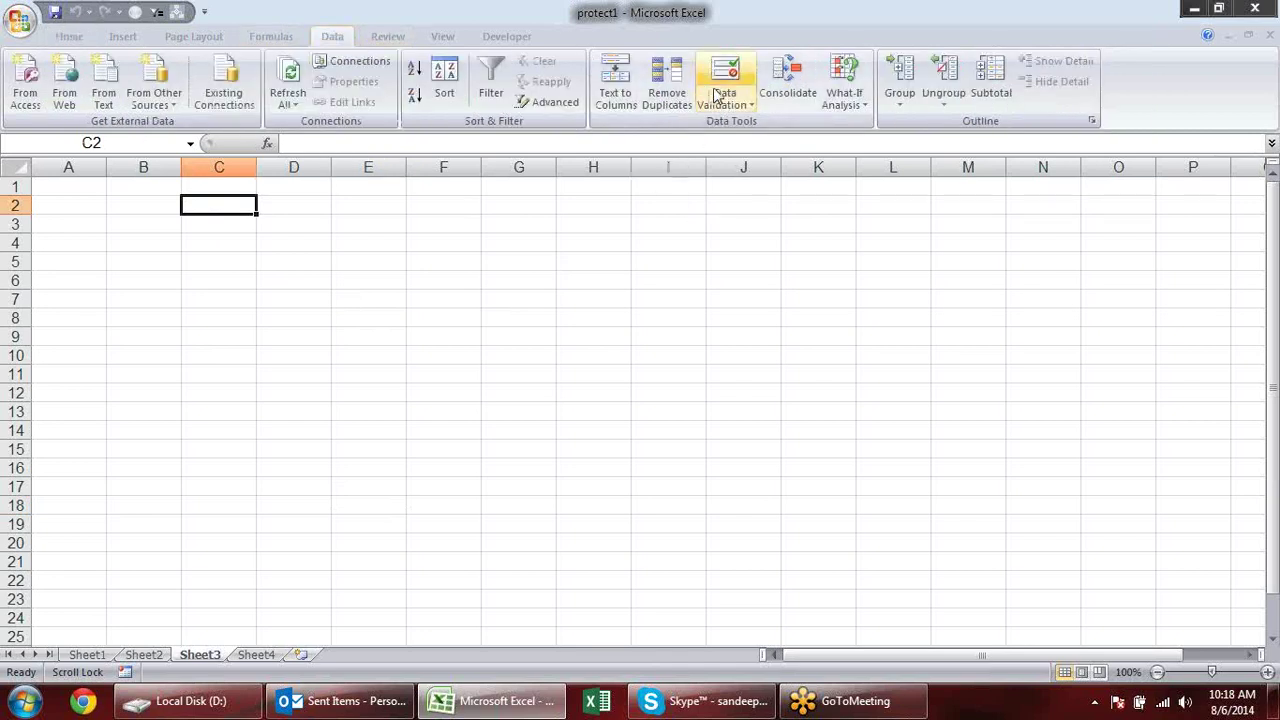
click(748, 106)
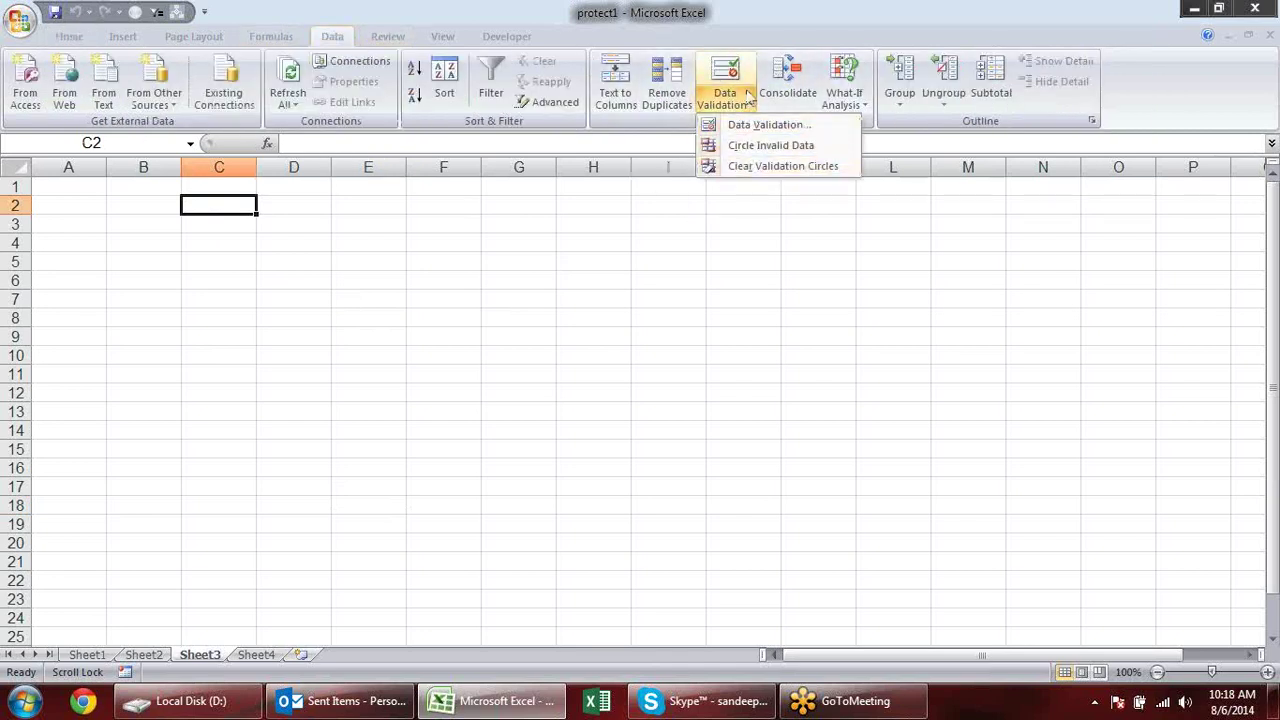
click(940, 360)
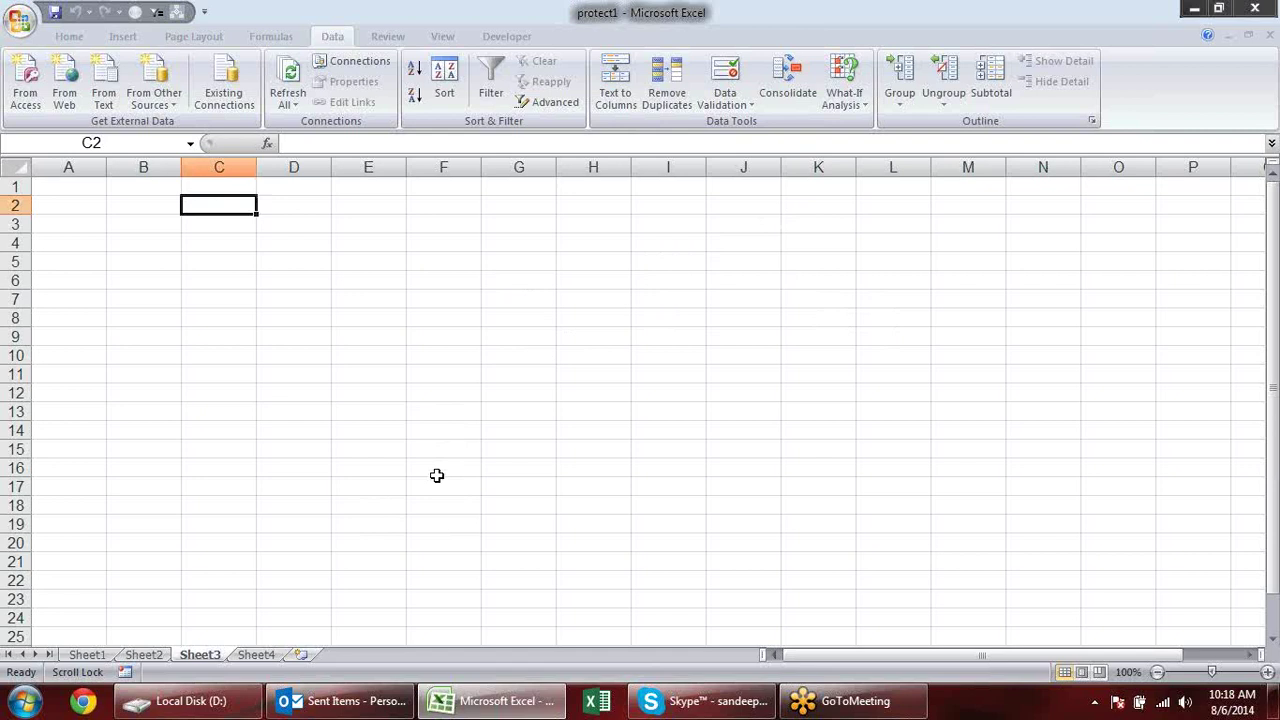
Step: Select C14 on Sheet3 and open the workbook's VBA project in the Visual Basic editor
click(213, 431)
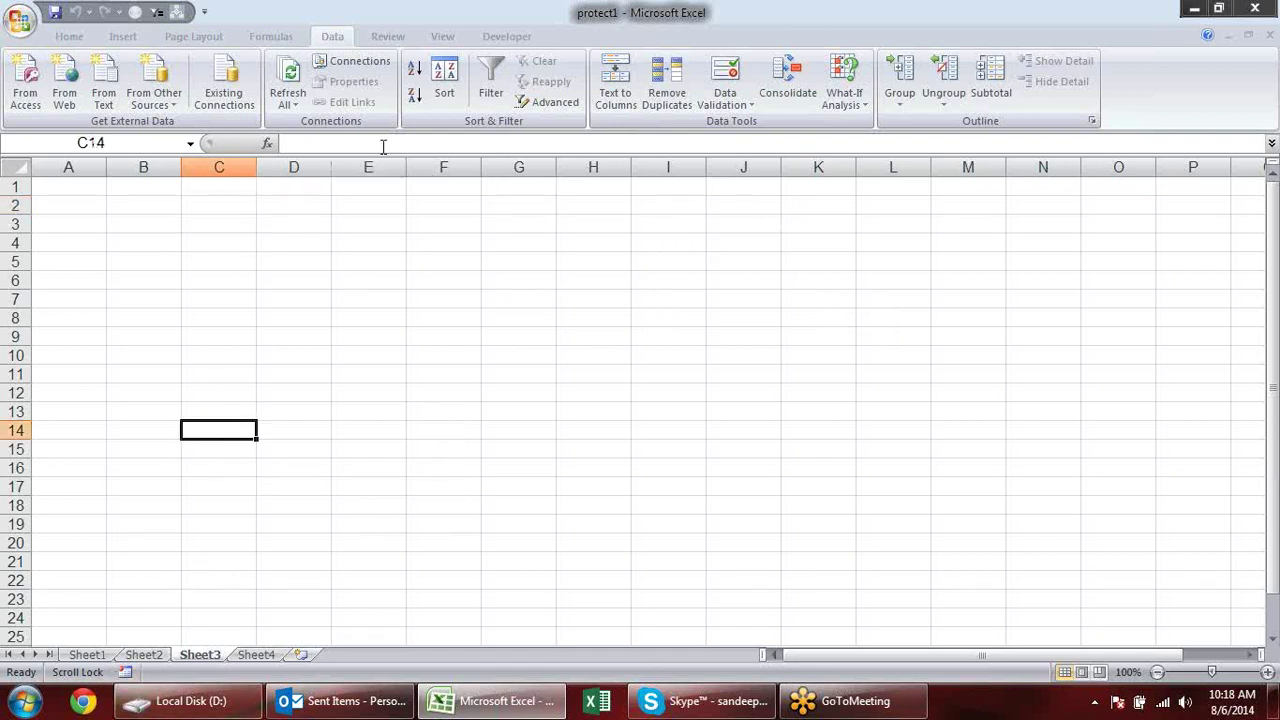
click(518, 45)
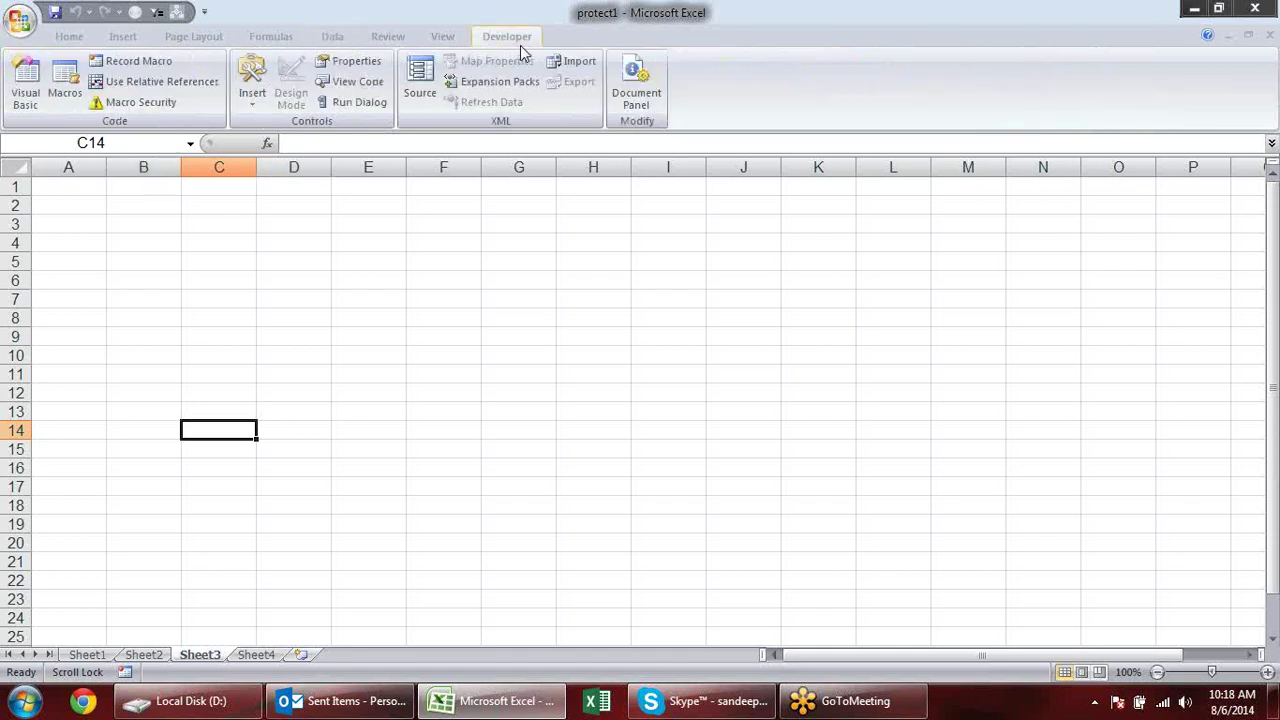
click(25, 82)
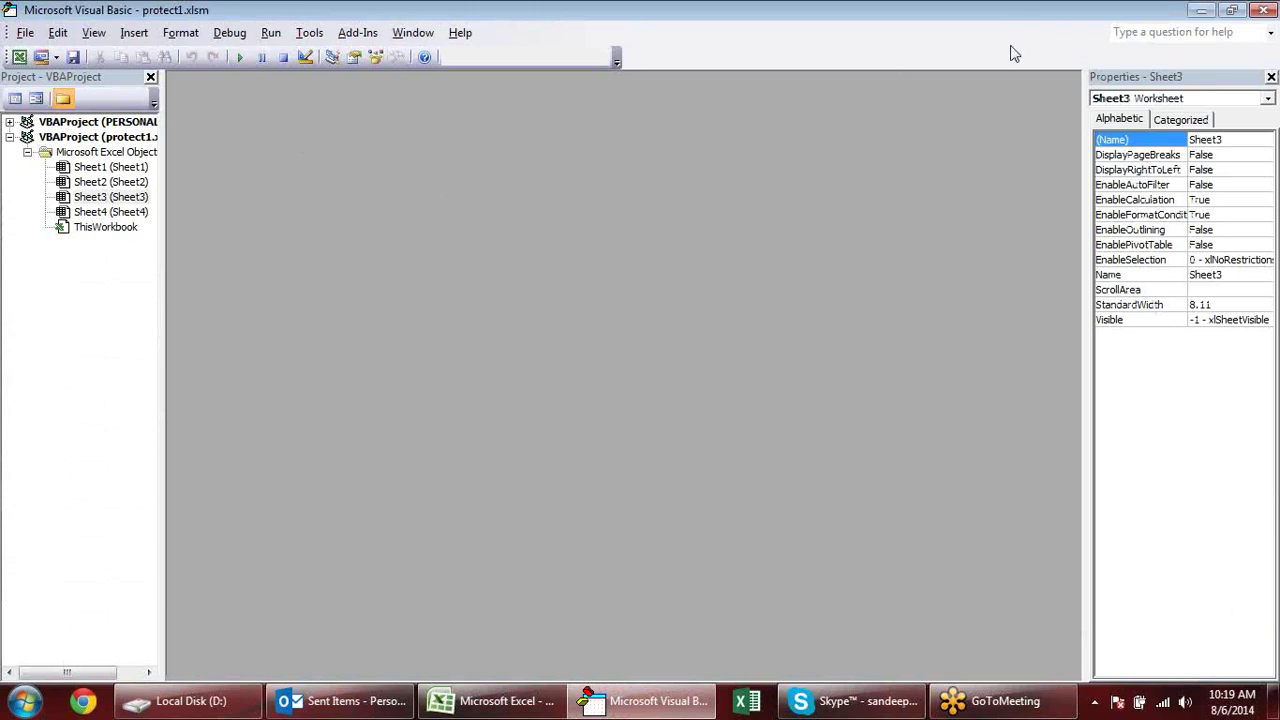
Step: Close the VBA editor, select E6, and launch Chrome on the Google home page
click(1264, 10)
click(400, 289)
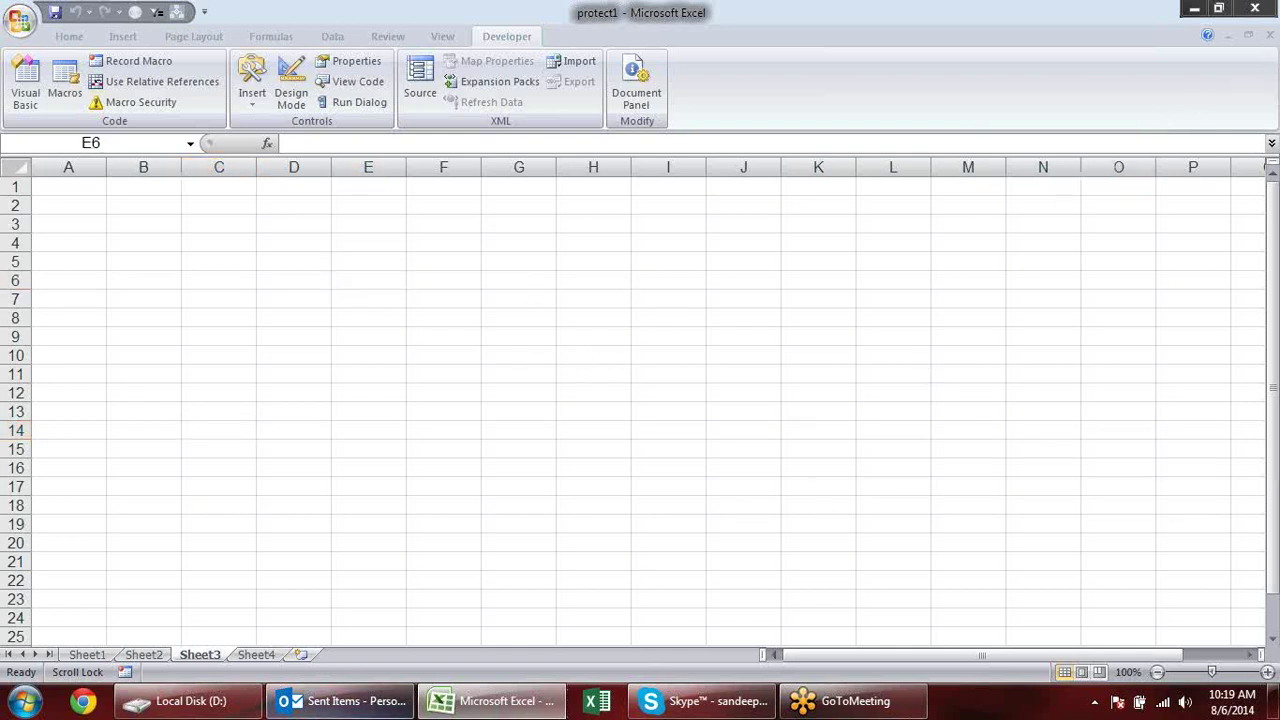
click(85, 701)
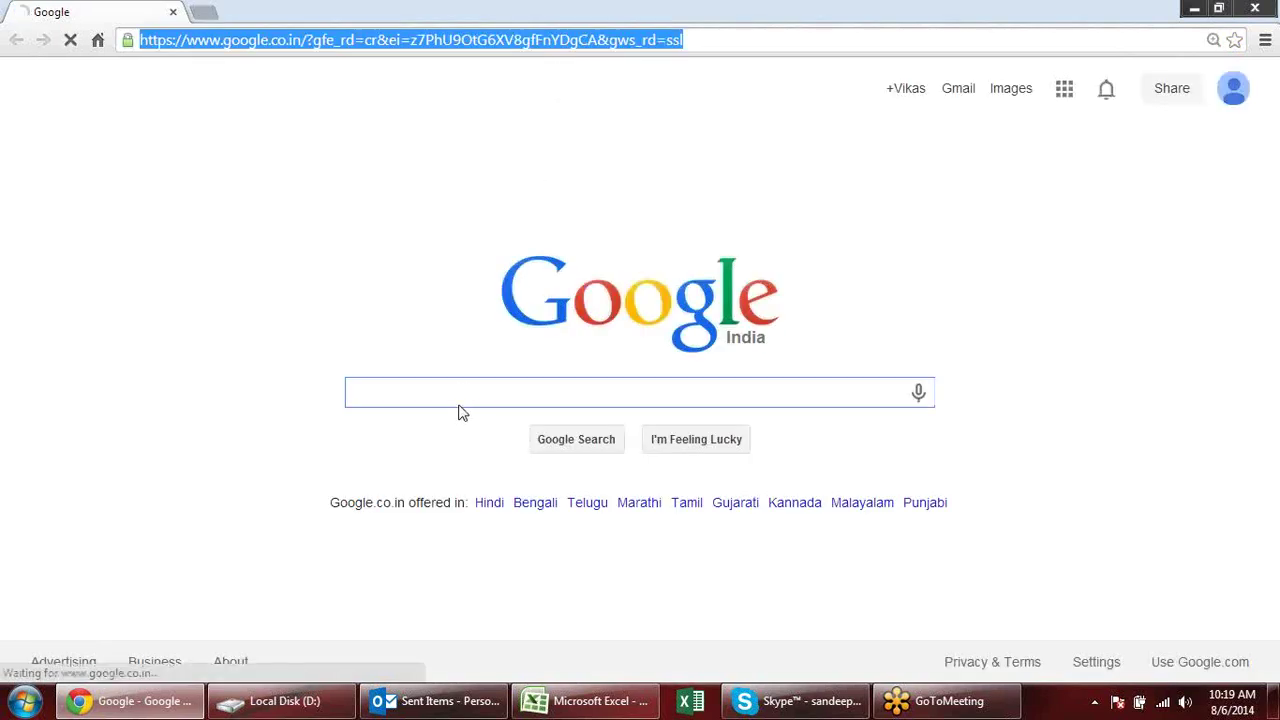
Step: Search Google for 'unlock excel password' using the suggested query
click(461, 392)
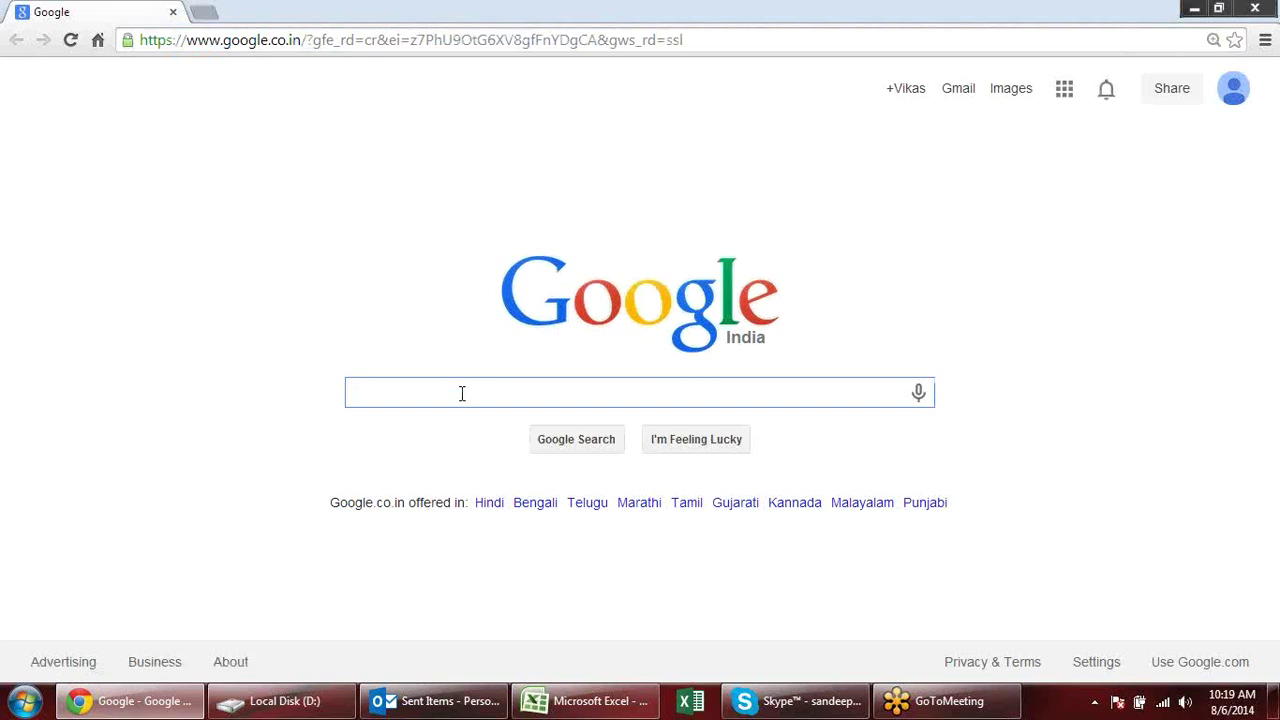
text(ulo)
key(BackSpace)
key(BackSpace)
text(n)
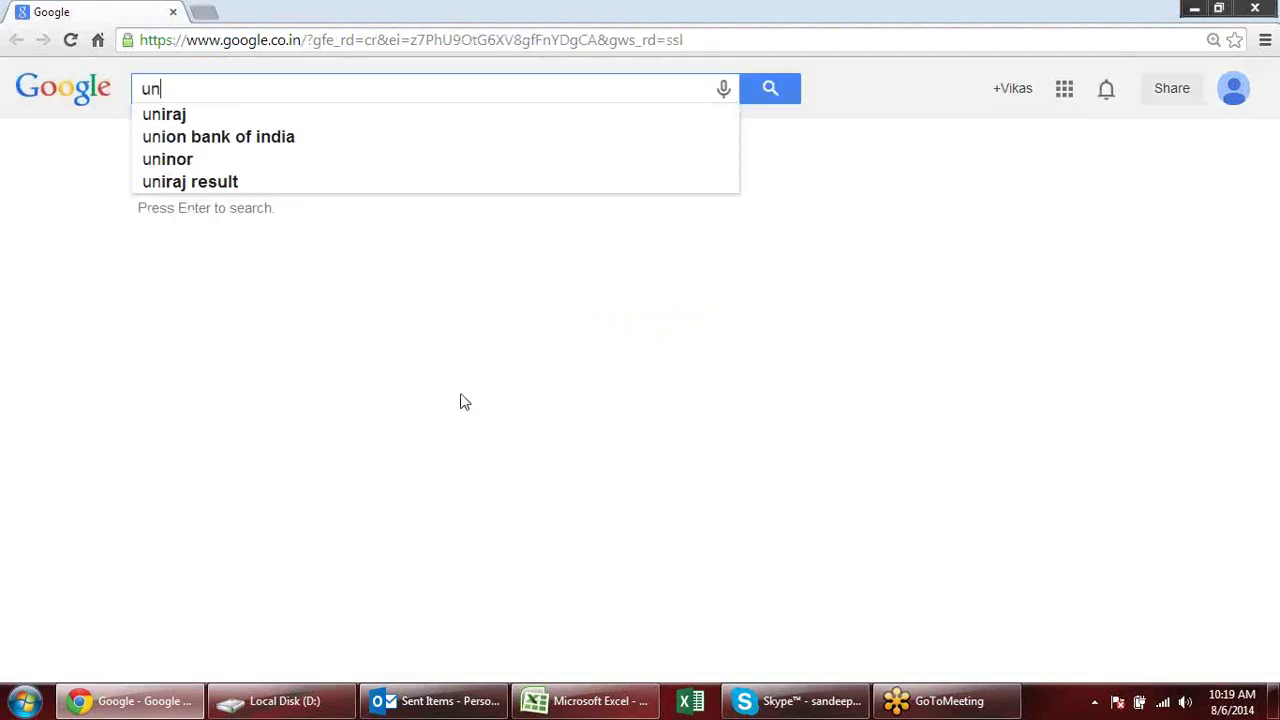
text(lock ex)
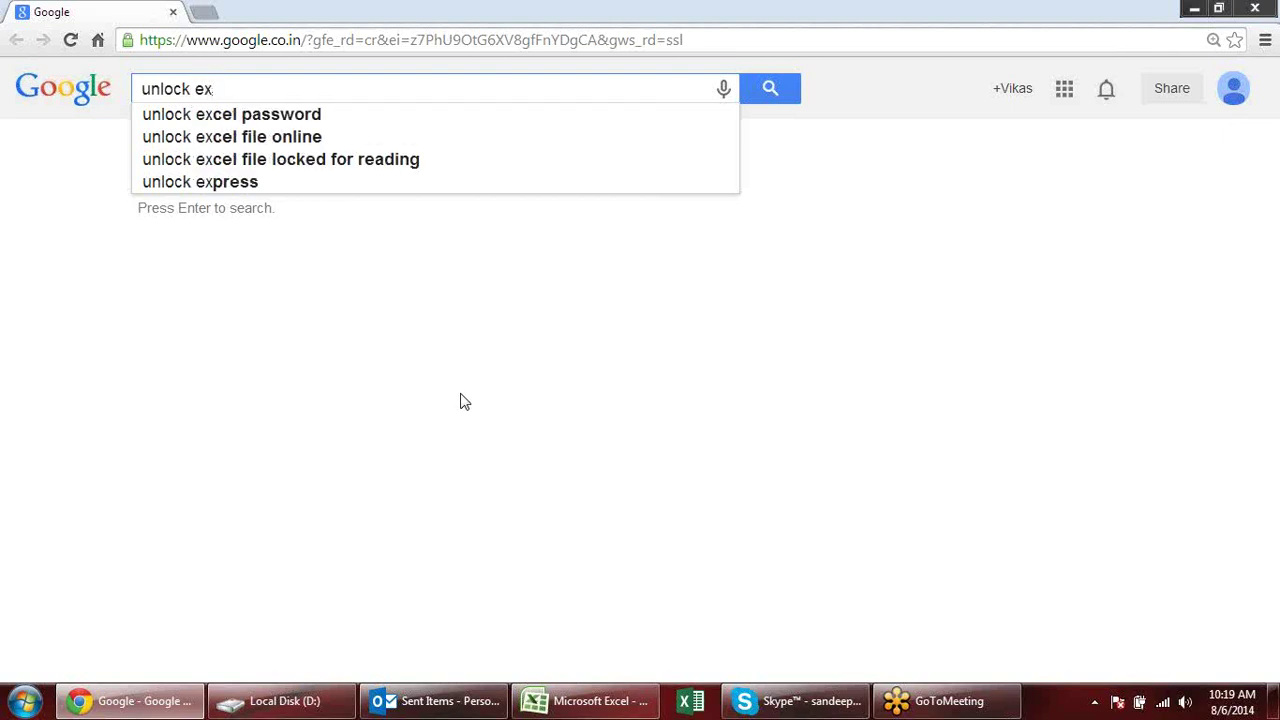
key(Down)
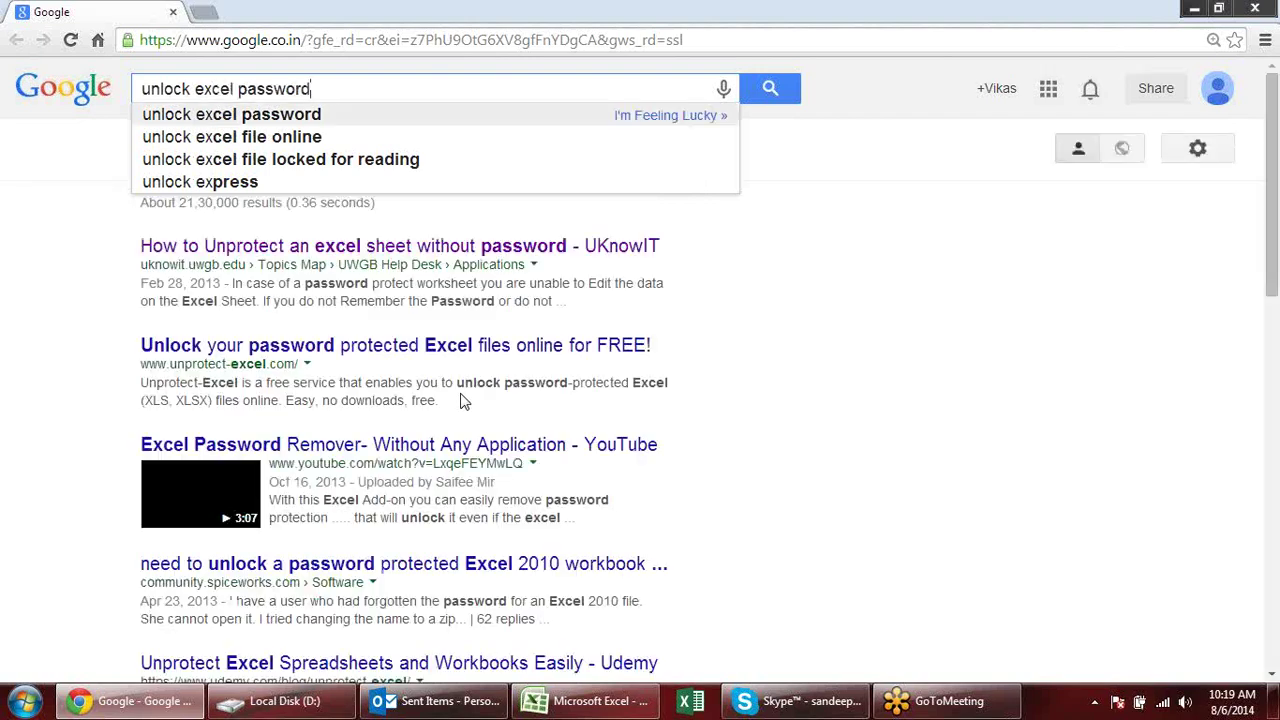
key(Return)
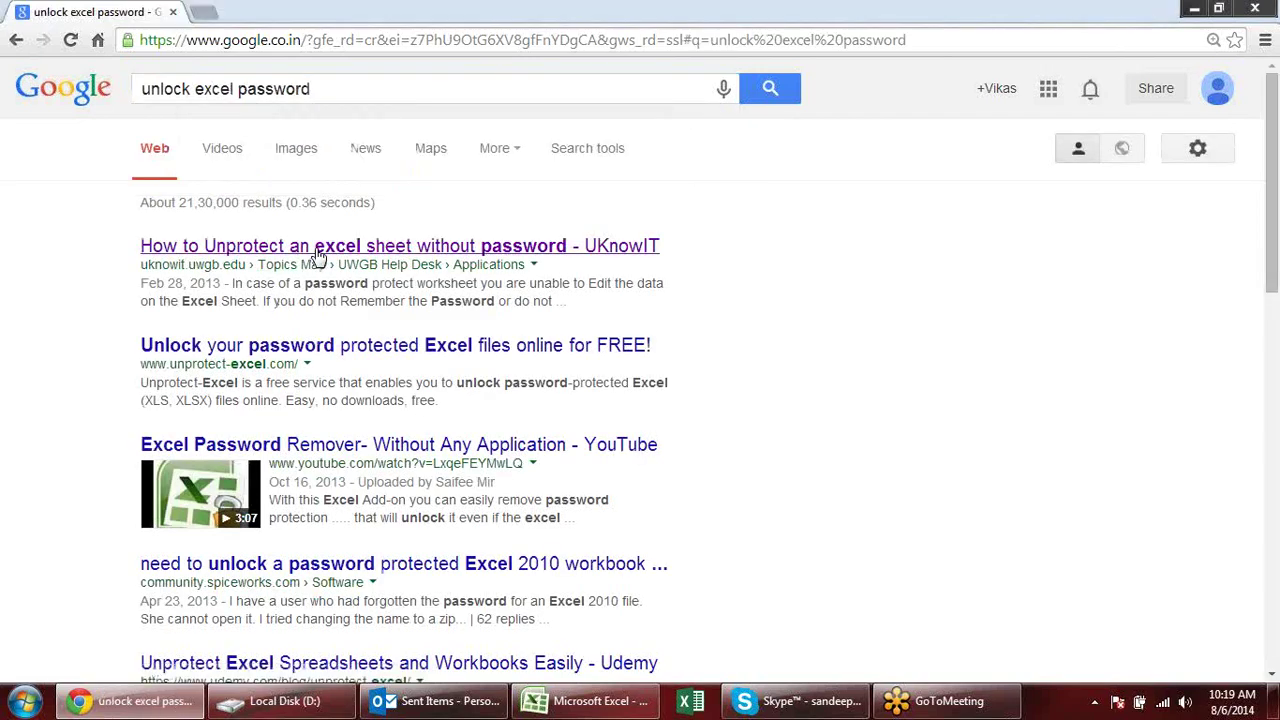
Step: Read the UWGB article on unprotecting a sheet without a password, then return to the results
click(318, 250)
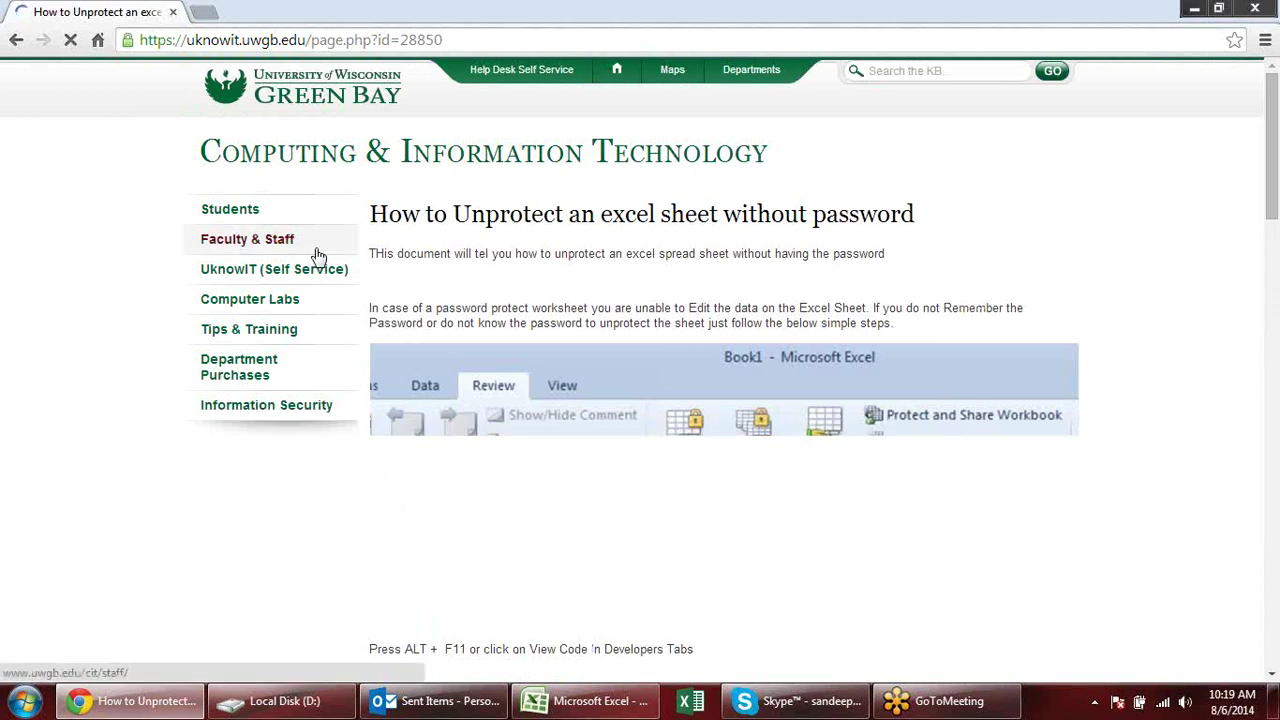
scroll(640, 390, down, 10)
scroll(645, 400, down, 4)
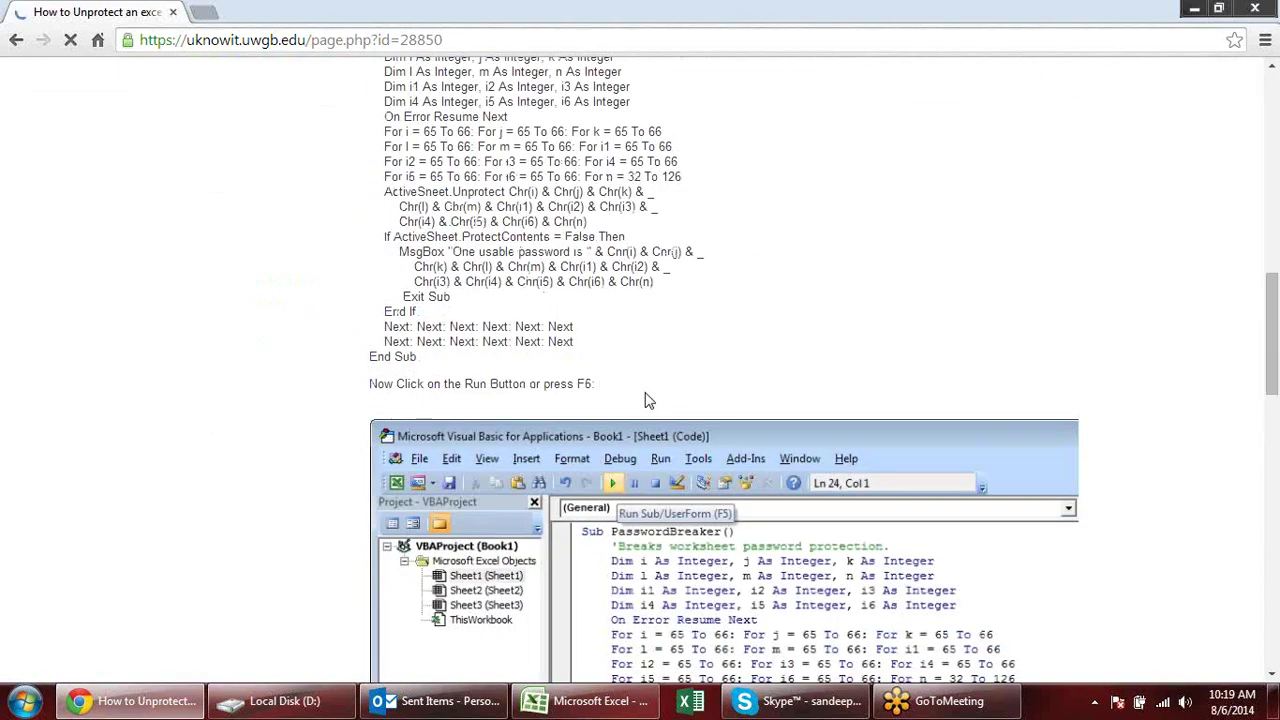
scroll(648, 395, down, 3)
scroll(658, 398, up, 3)
scroll(680, 403, up, 3)
scroll(680, 405, up, 8)
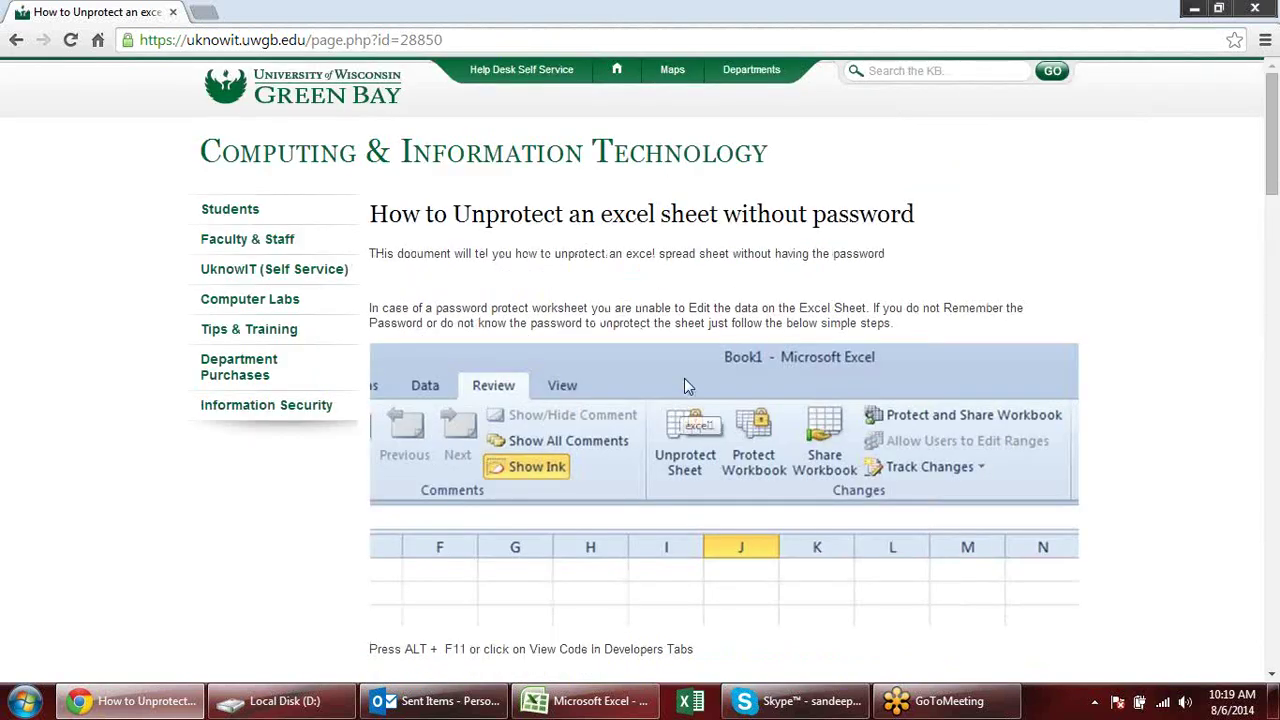
scroll(682, 400, down, 4)
scroll(690, 395, down, 4)
scroll(697, 385, down, 3)
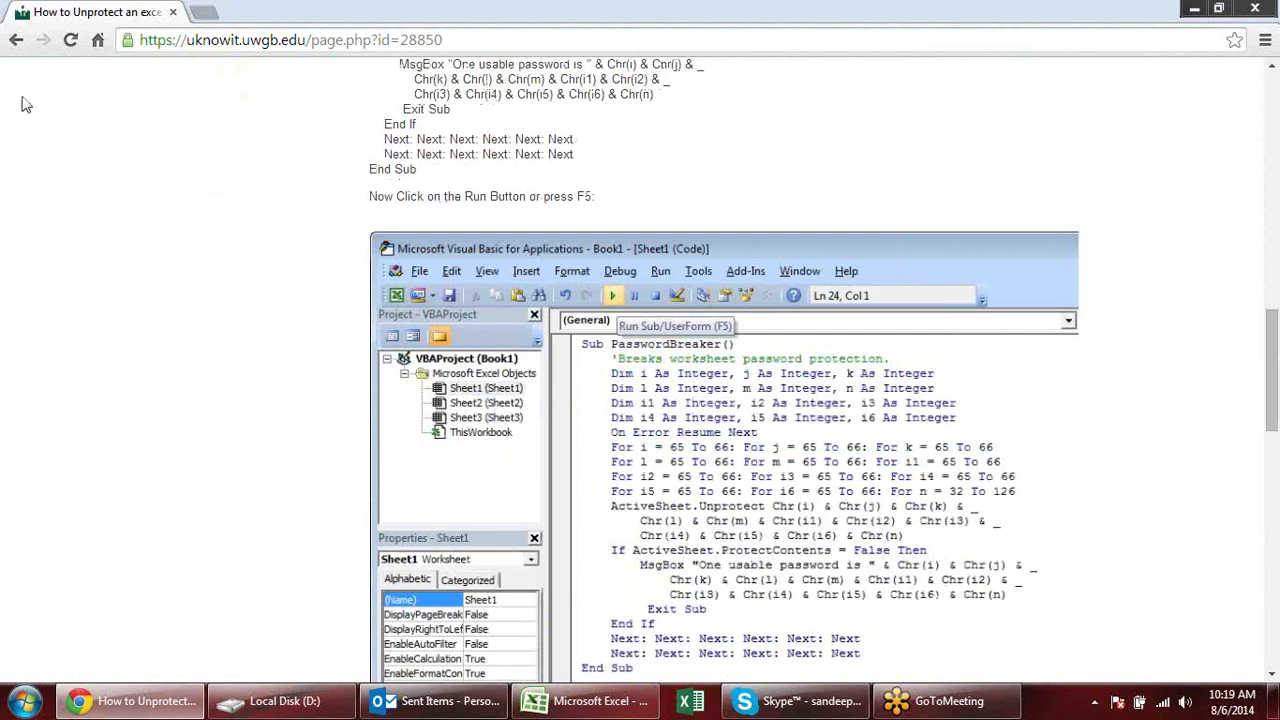
click(17, 41)
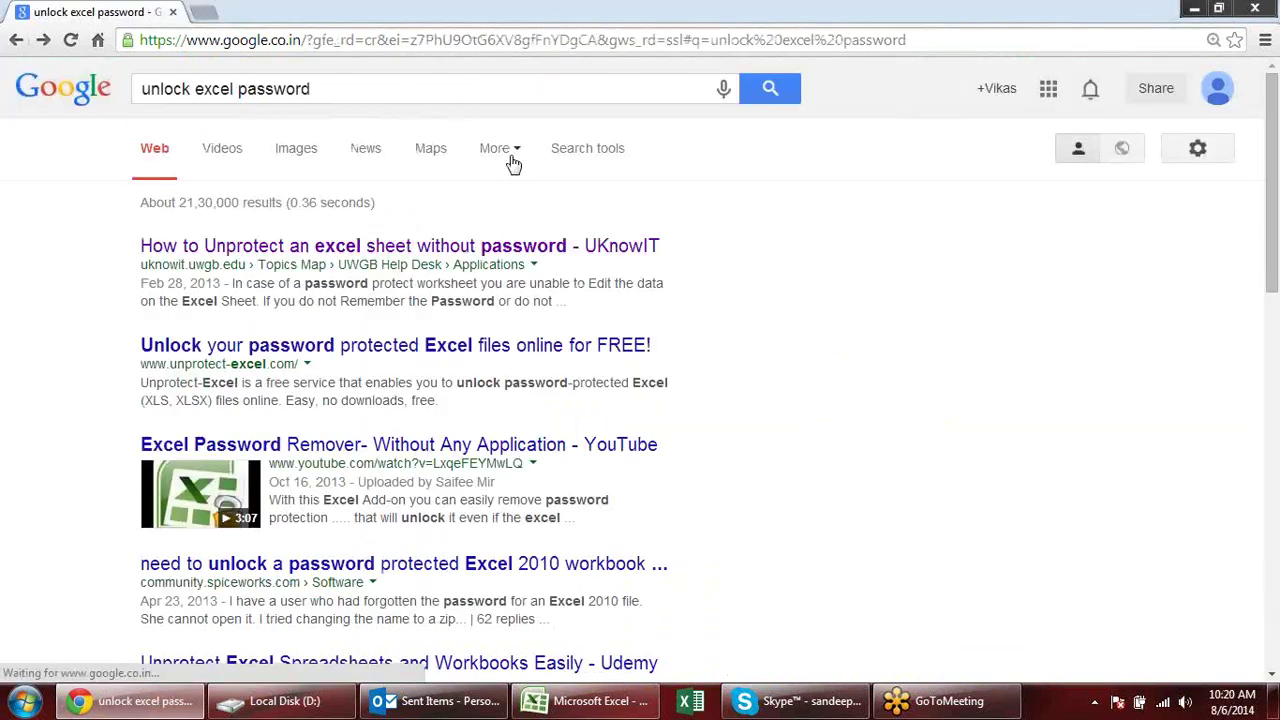
Step: Open the Spiceworks thread about unlocking a locked Excel 2010 workbook
scroll(388, 240, down, 2)
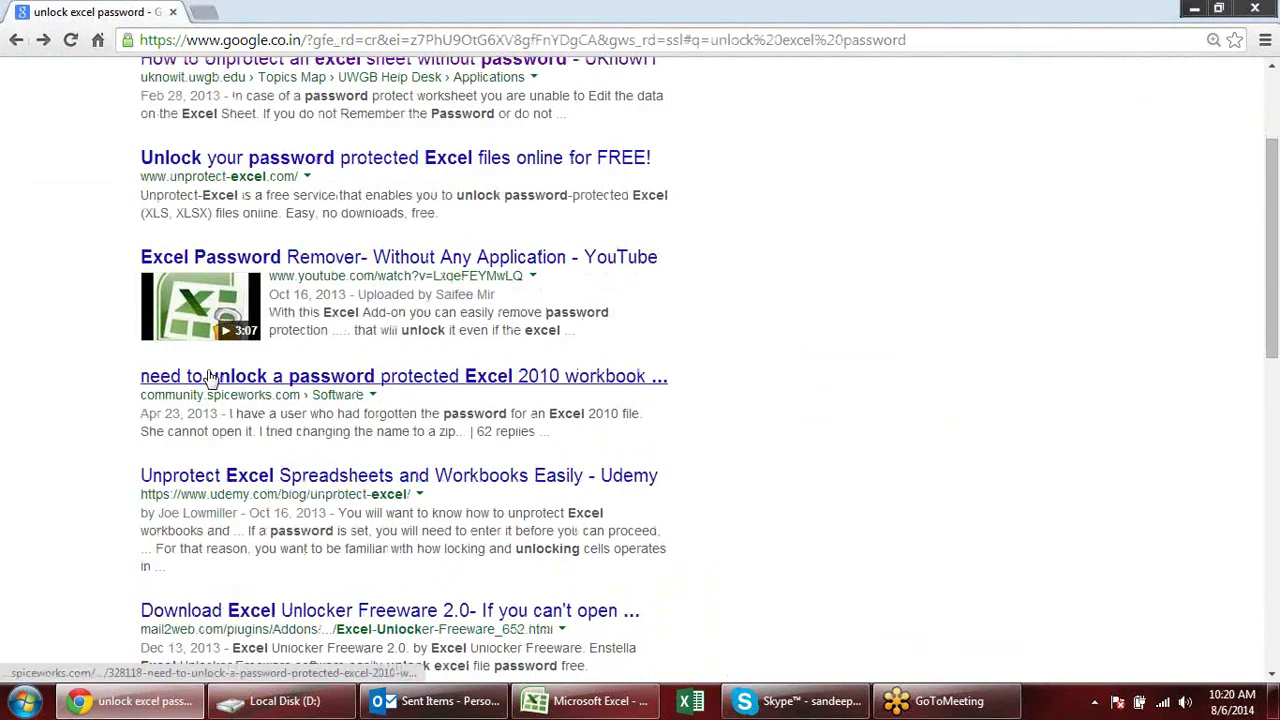
click(463, 385)
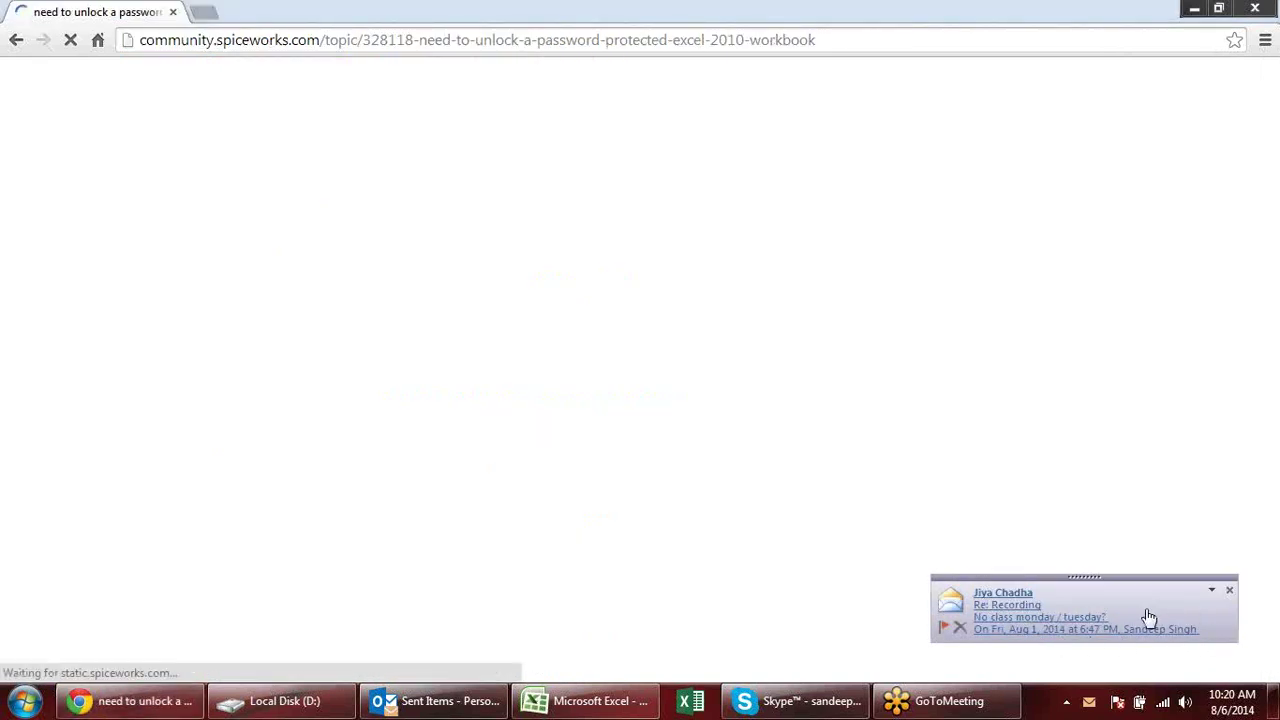
click(1147, 613)
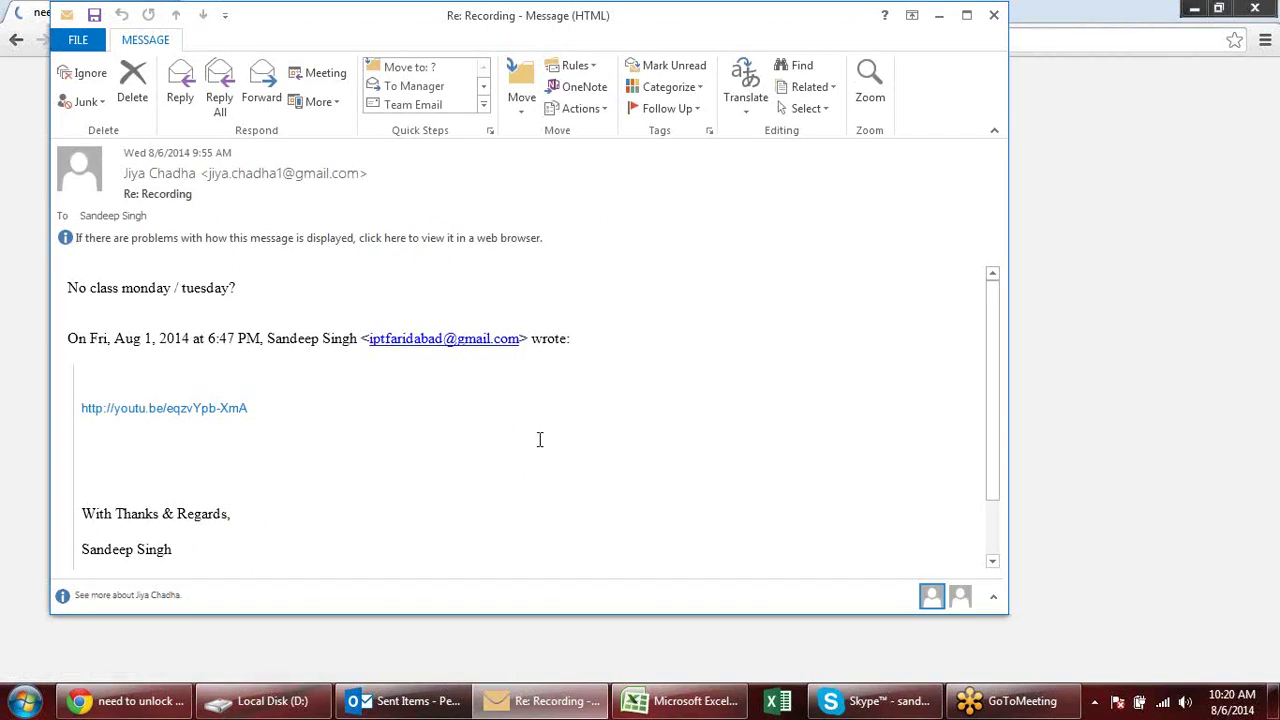
scroll(615, 446, down, 2)
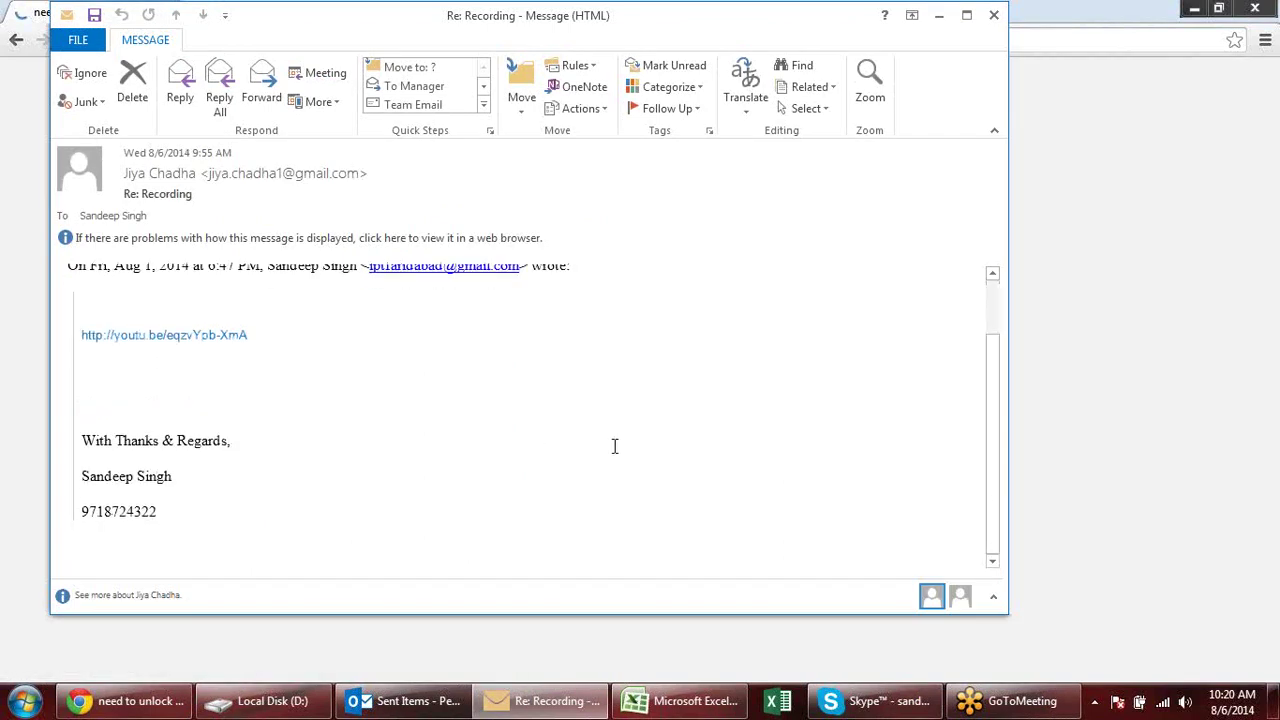
scroll(615, 446, up, 2)
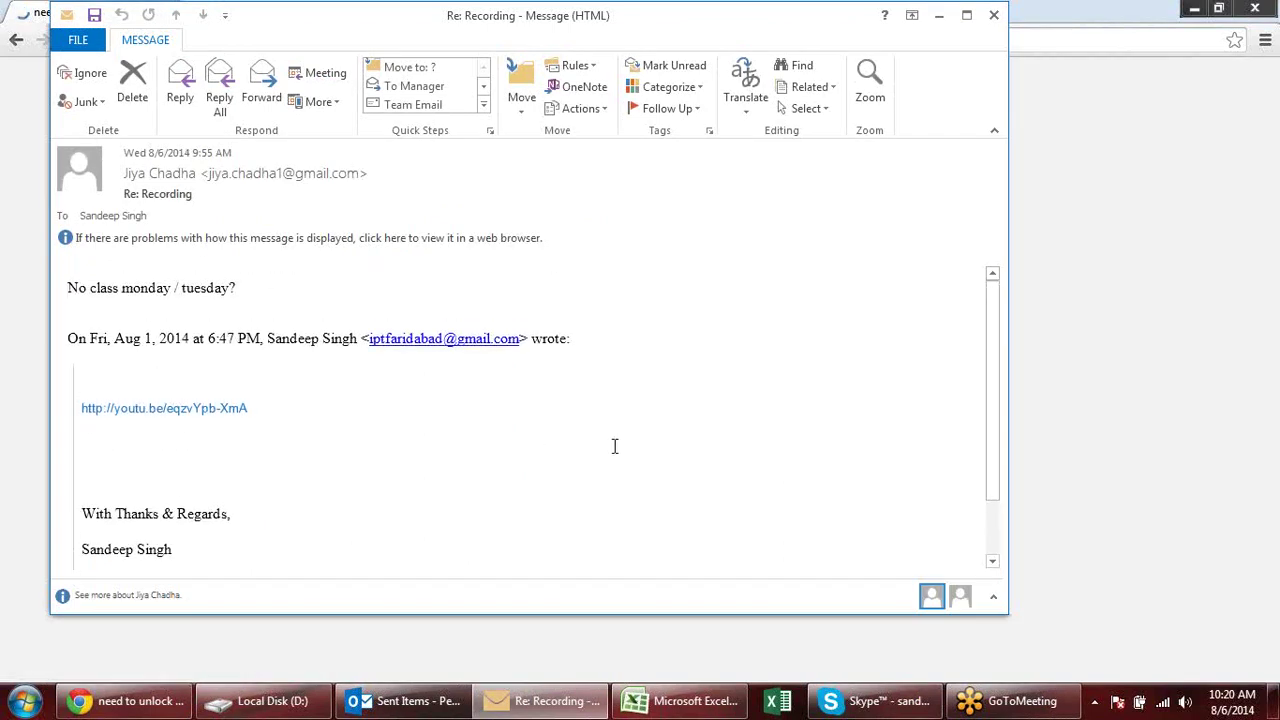
scroll(617, 449, down, 2)
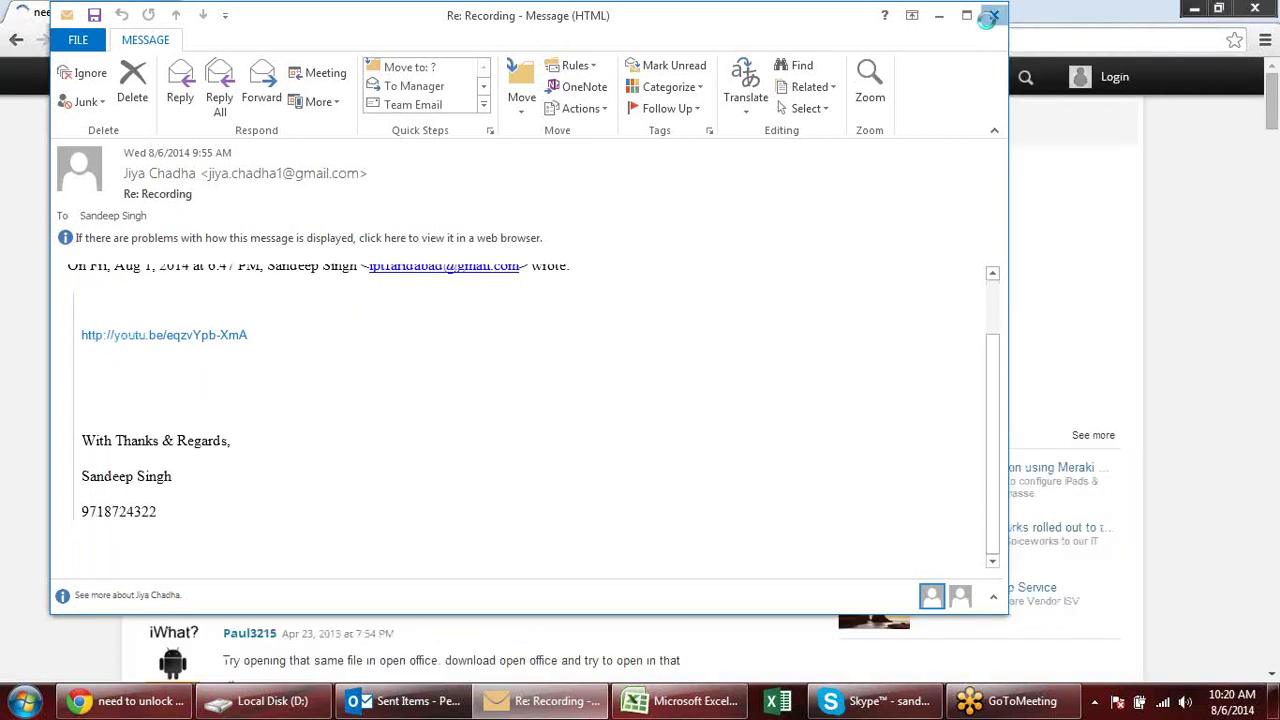
click(994, 15)
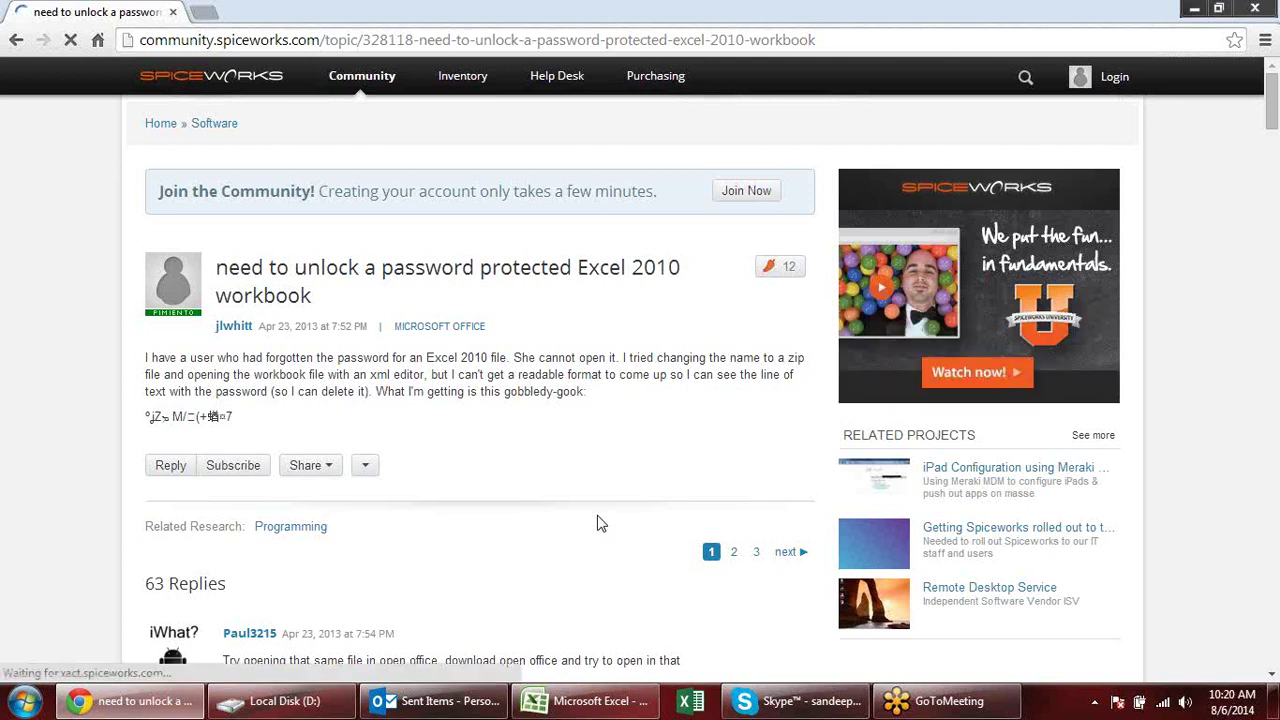
Step: Read through the thread, dismissing the Spiceworks sign-up popup
scroll(600, 523, down, 5)
scroll(608, 524, down, 5)
scroll(608, 524, down, 2)
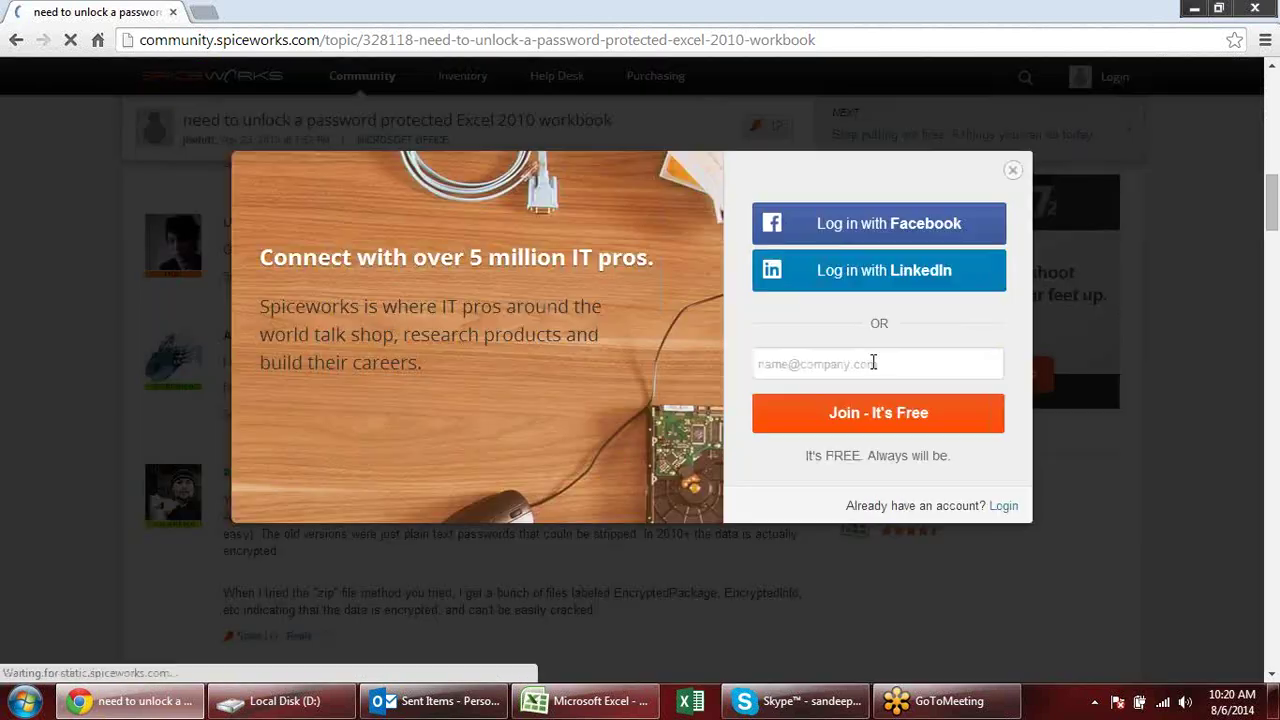
click(1012, 170)
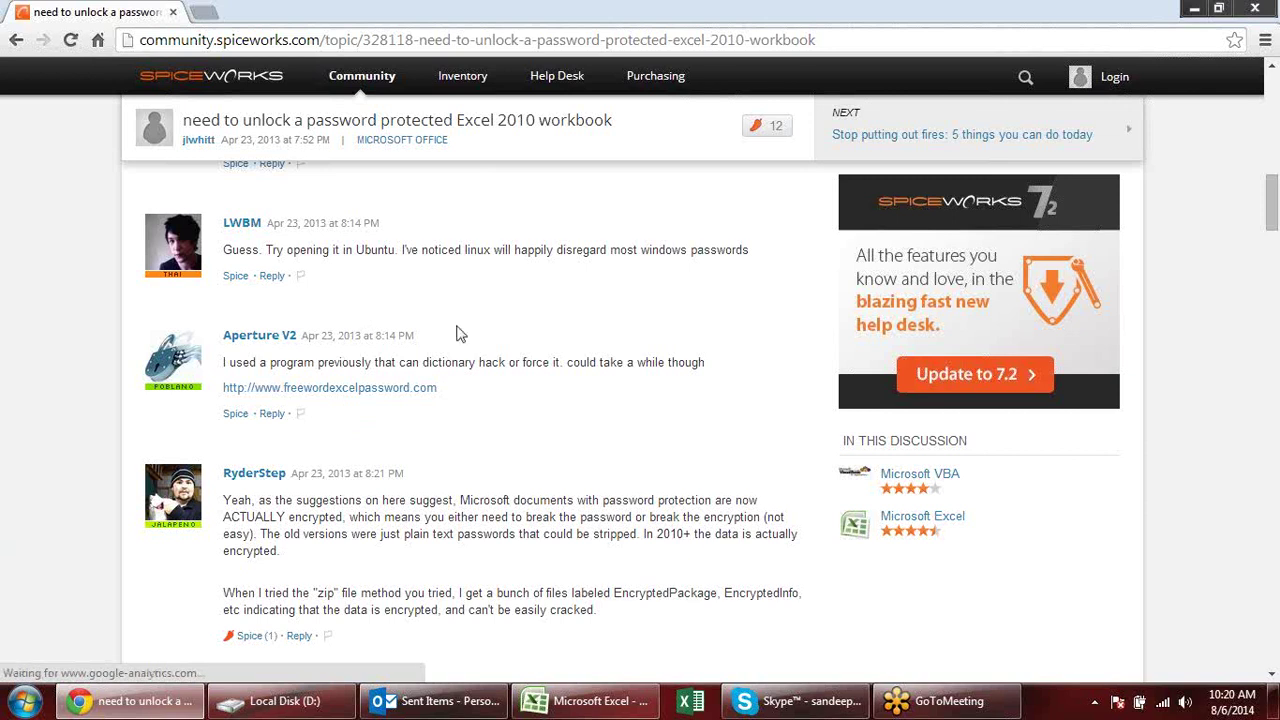
scroll(490, 552, up, 2)
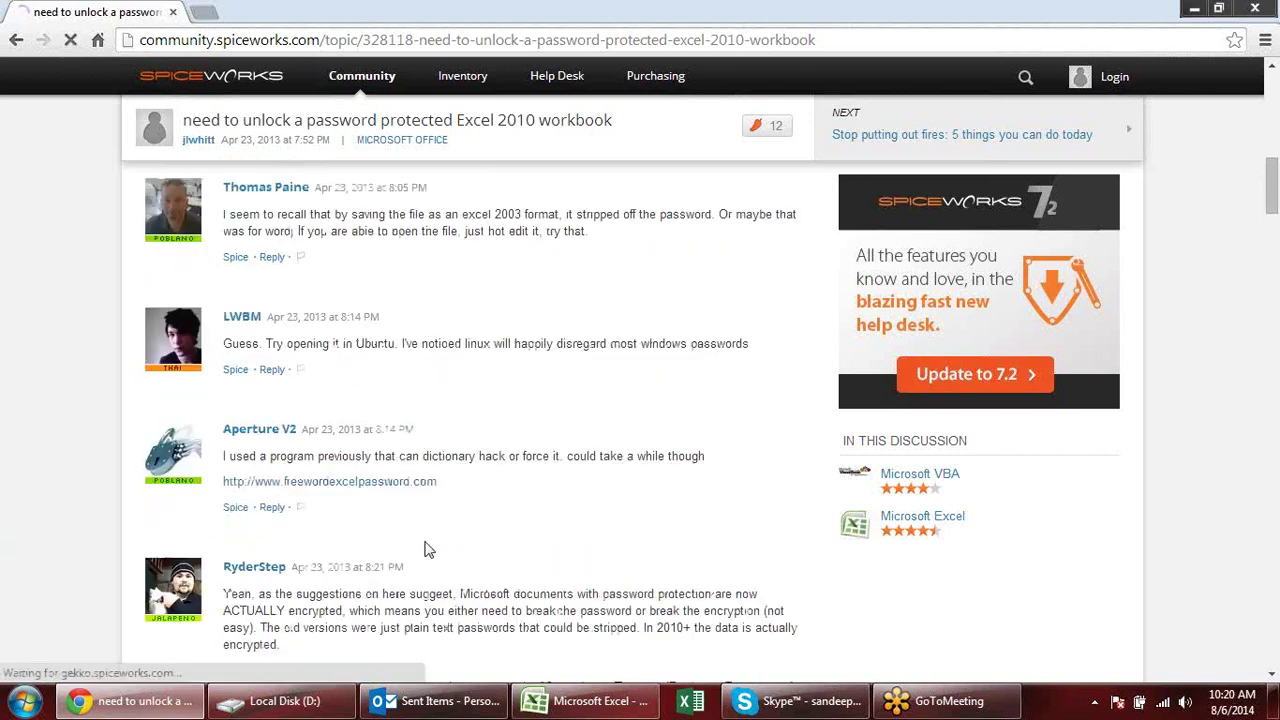
scroll(424, 546, up, 7)
scroll(426, 548, up, 7)
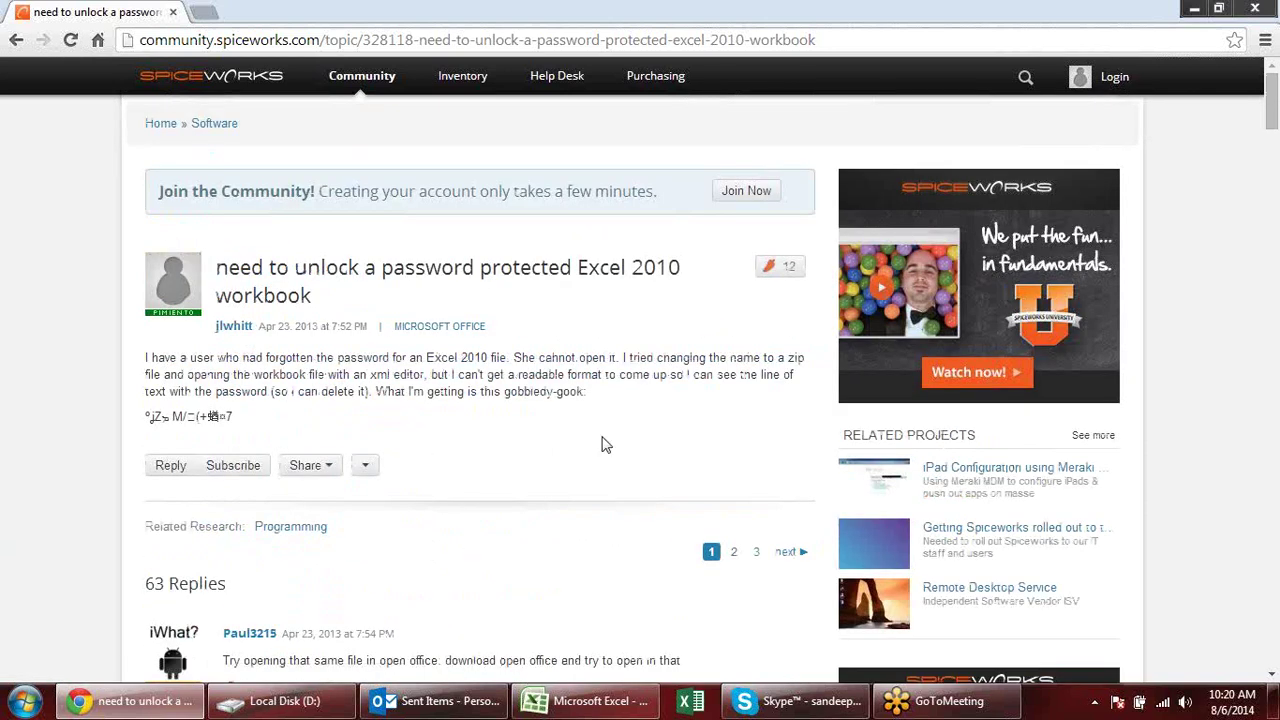
scroll(613, 438, down, 3)
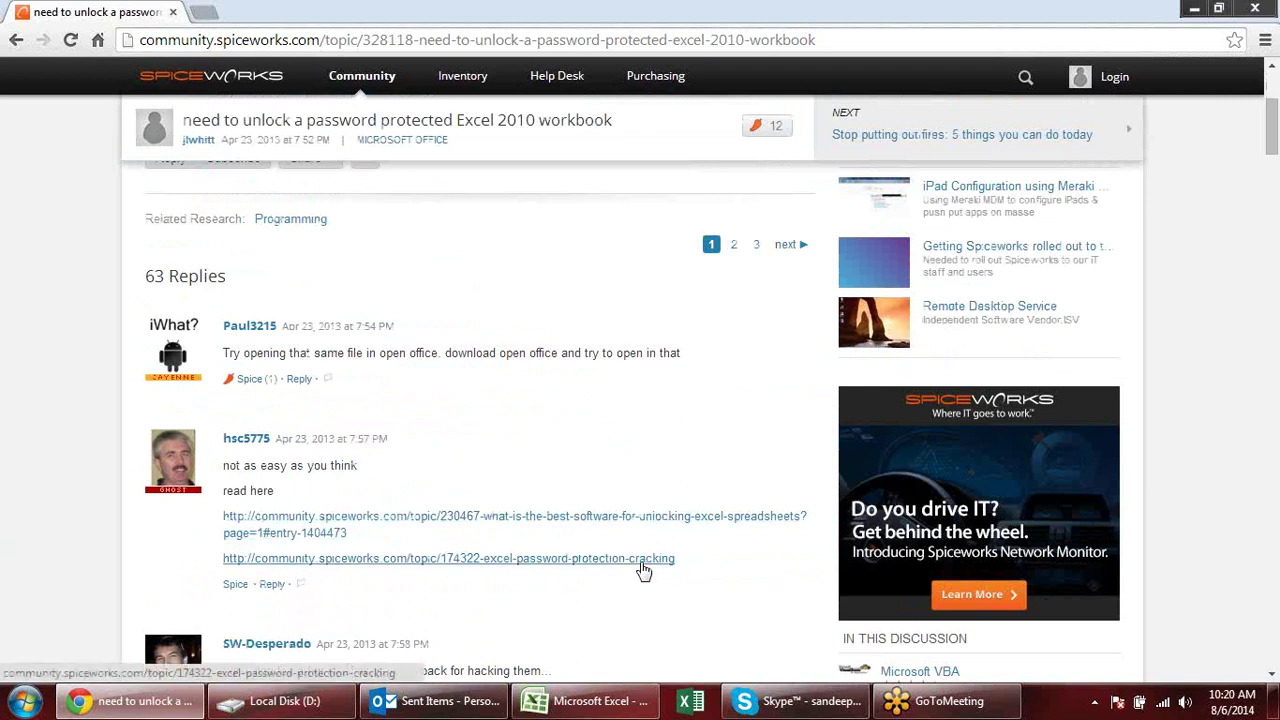
Step: Follow the link to the Excel Password Protection Cracking thread and scroll to the download.cnet.com reply
click(644, 566)
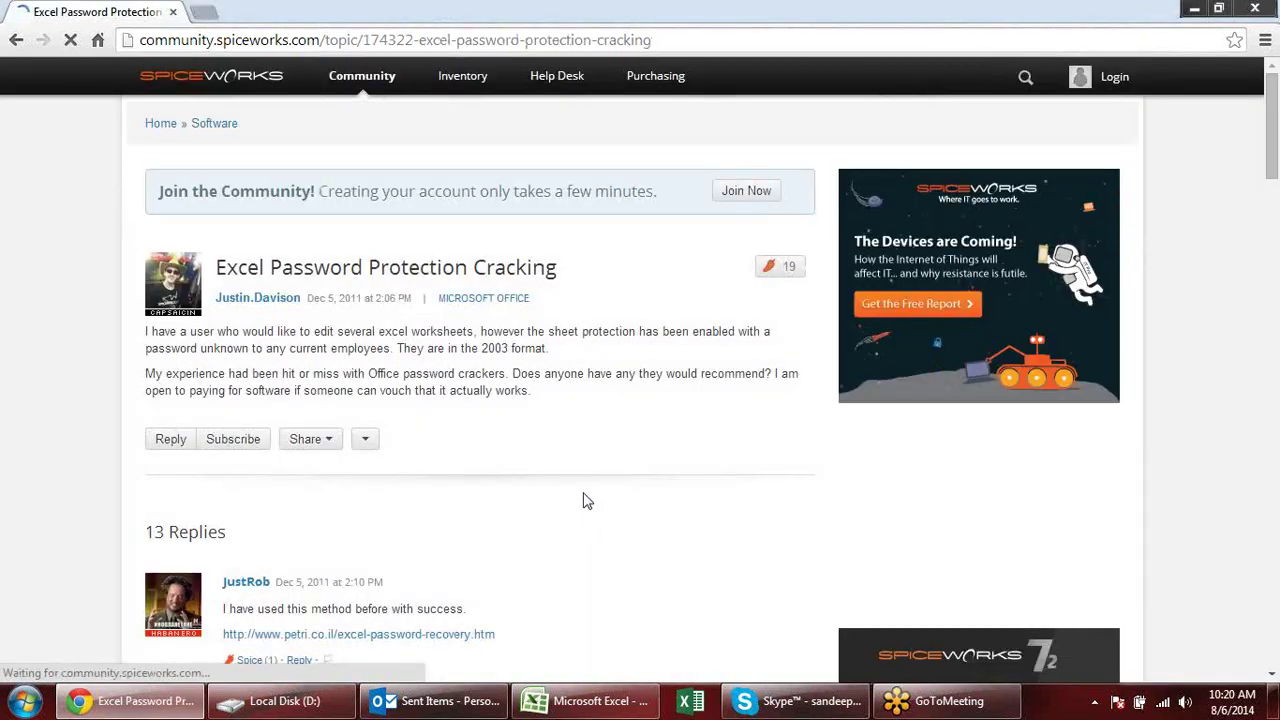
scroll(549, 425, down, 2)
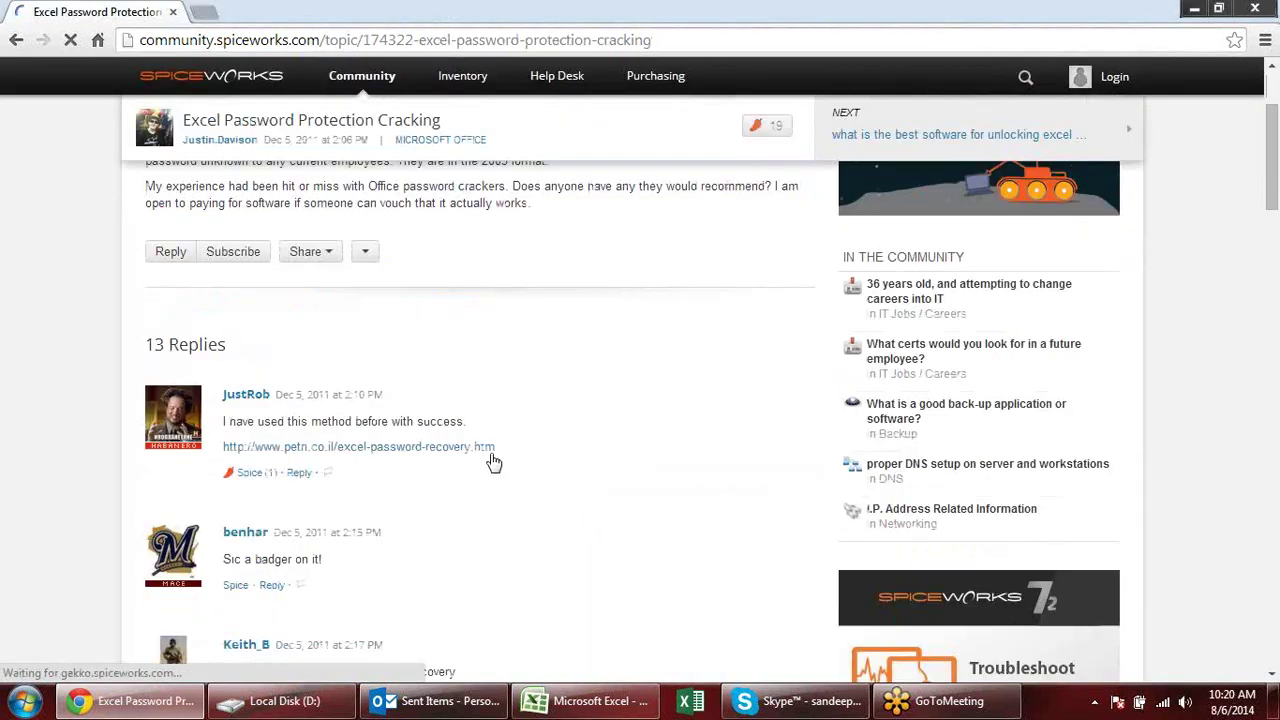
scroll(562, 432, up, 1)
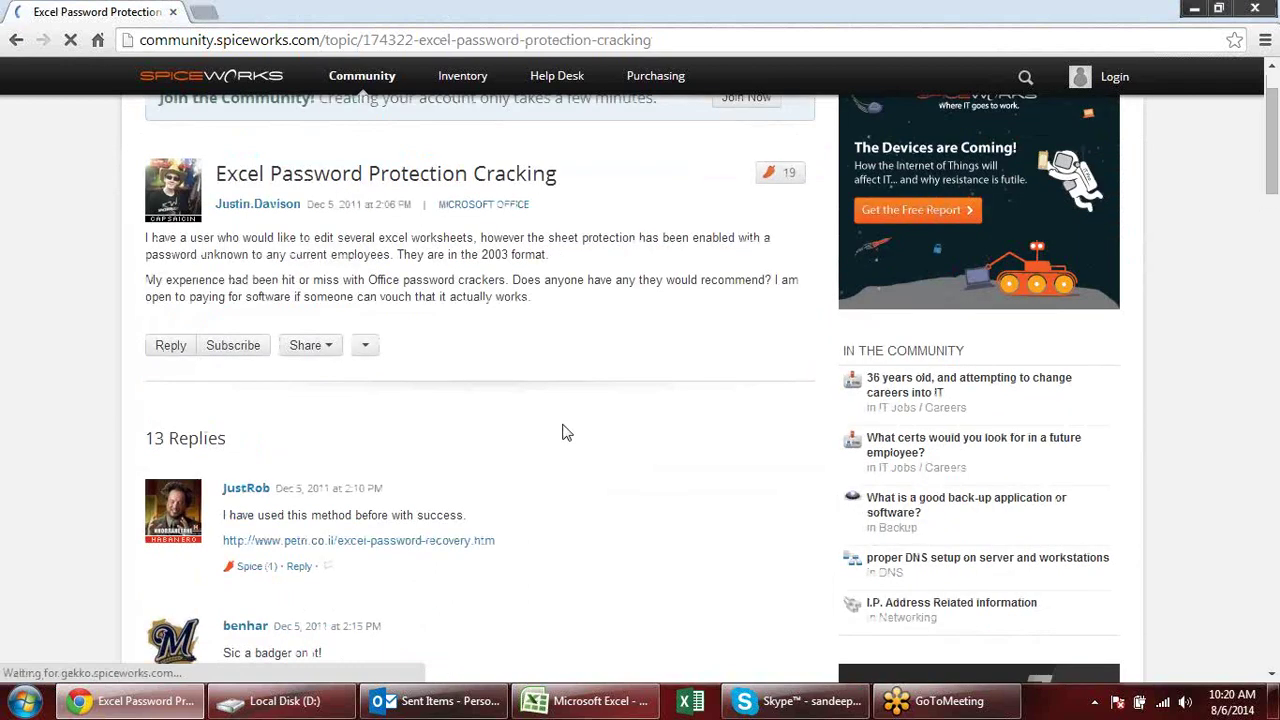
scroll(562, 432, down, 2)
scroll(563, 431, down, 2)
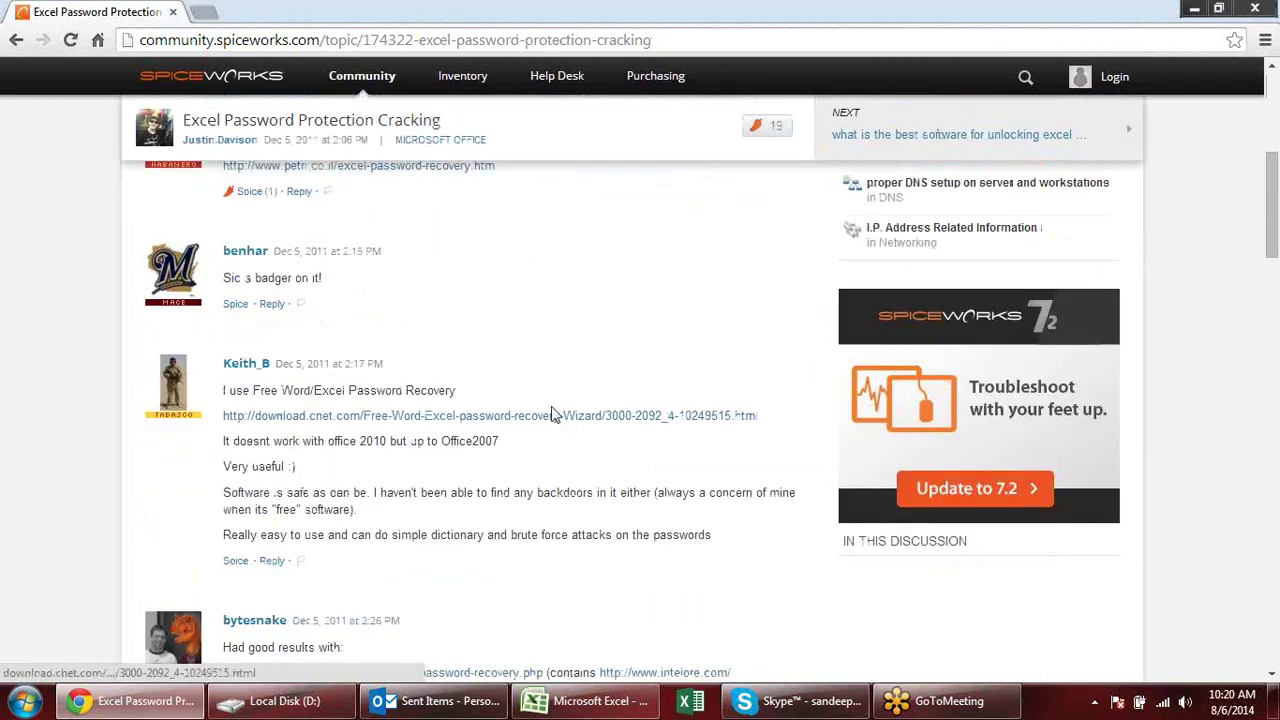
Step: Open the download.cnet.com link and read the Free Word Excel Password Recovery Wizard page
click(470, 424)
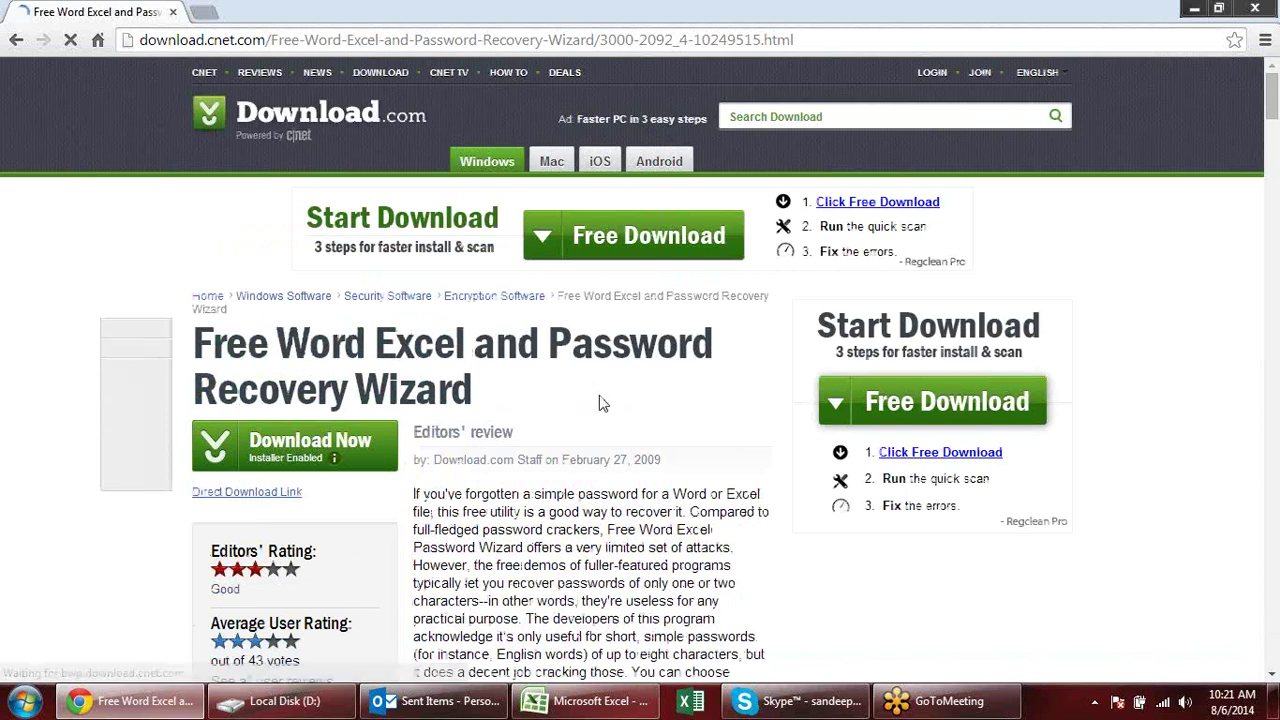
scroll(603, 401, down, 3)
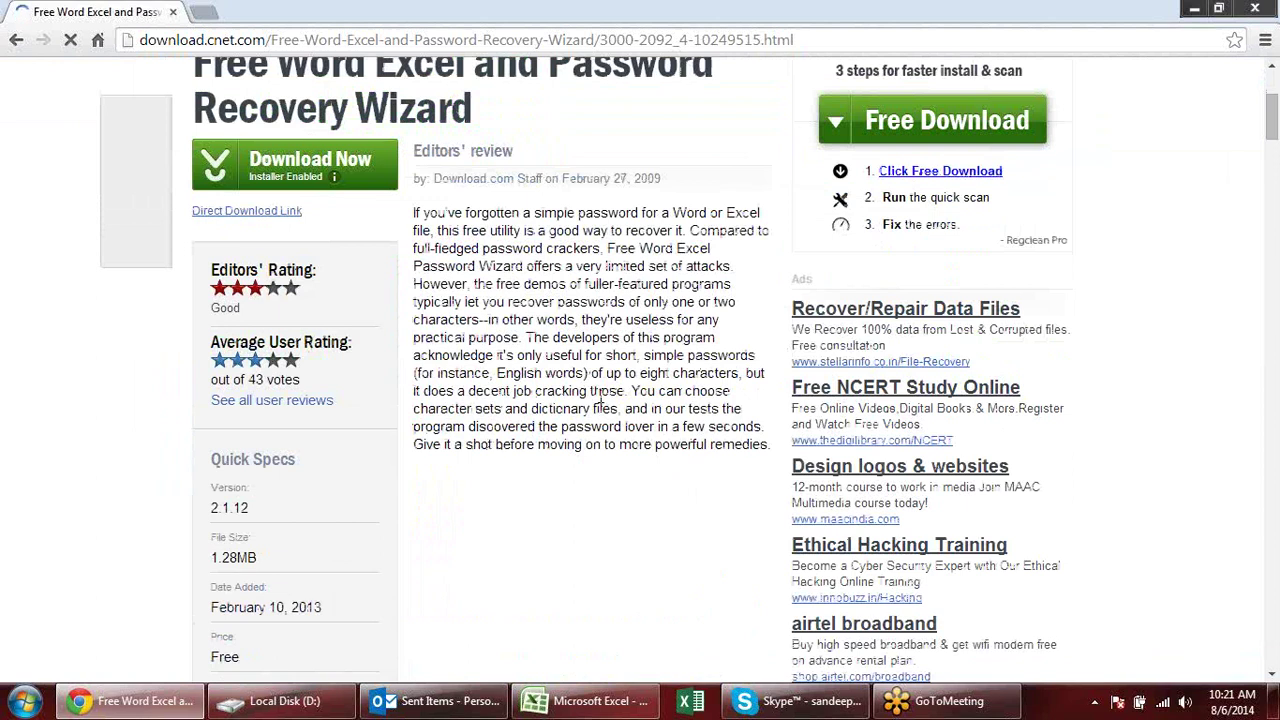
scroll(603, 401, down, 3)
scroll(603, 403, down, 2)
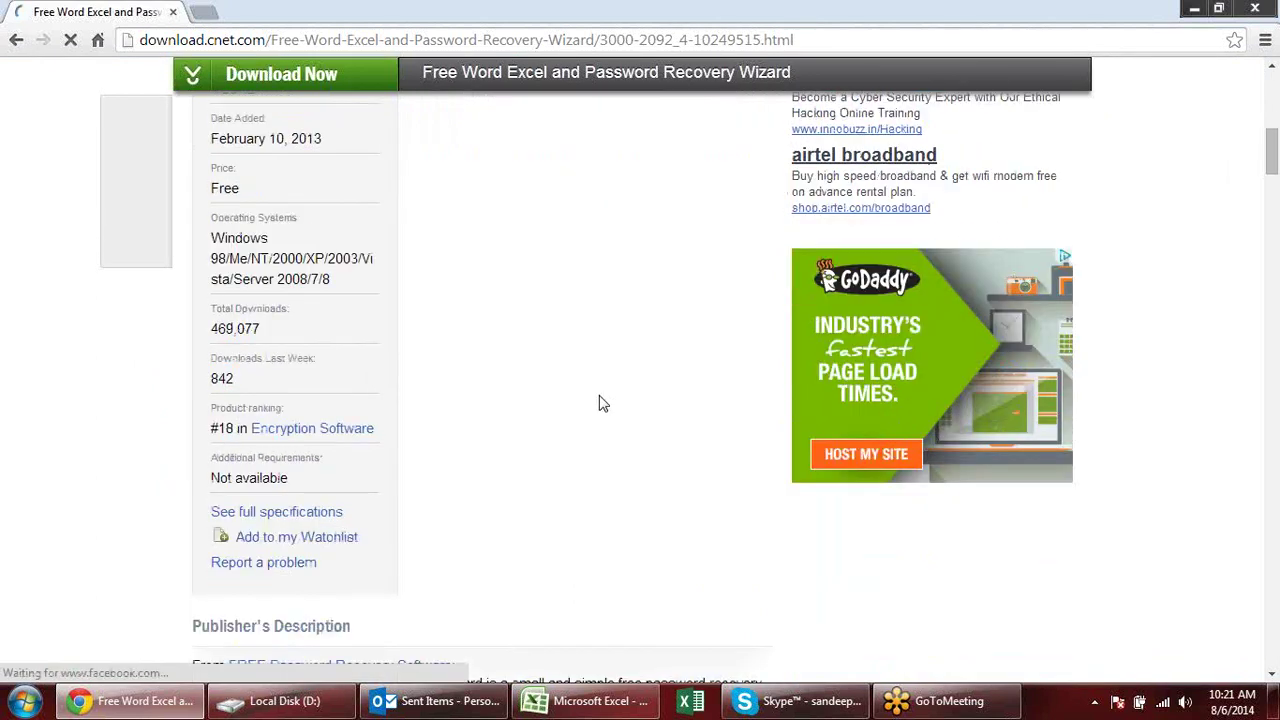
scroll(603, 403, down, 1)
scroll(600, 412, down, 3)
scroll(600, 415, down, 2)
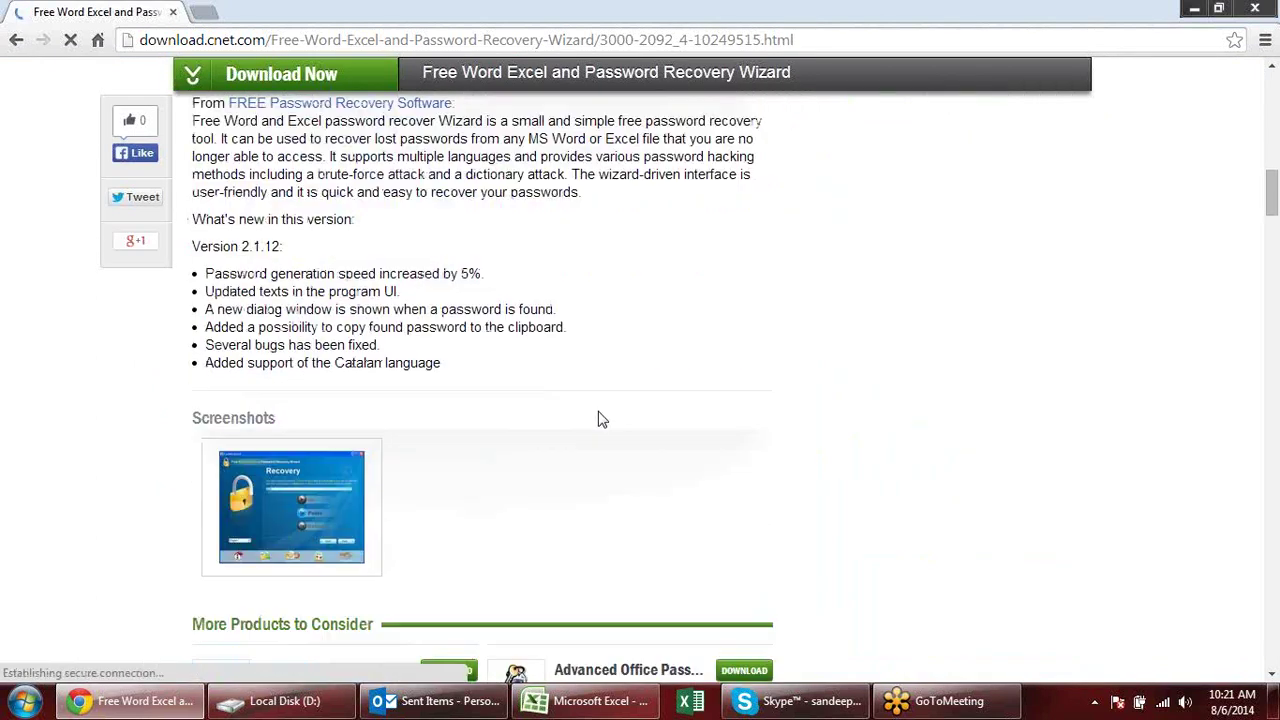
scroll(600, 419, up, 1)
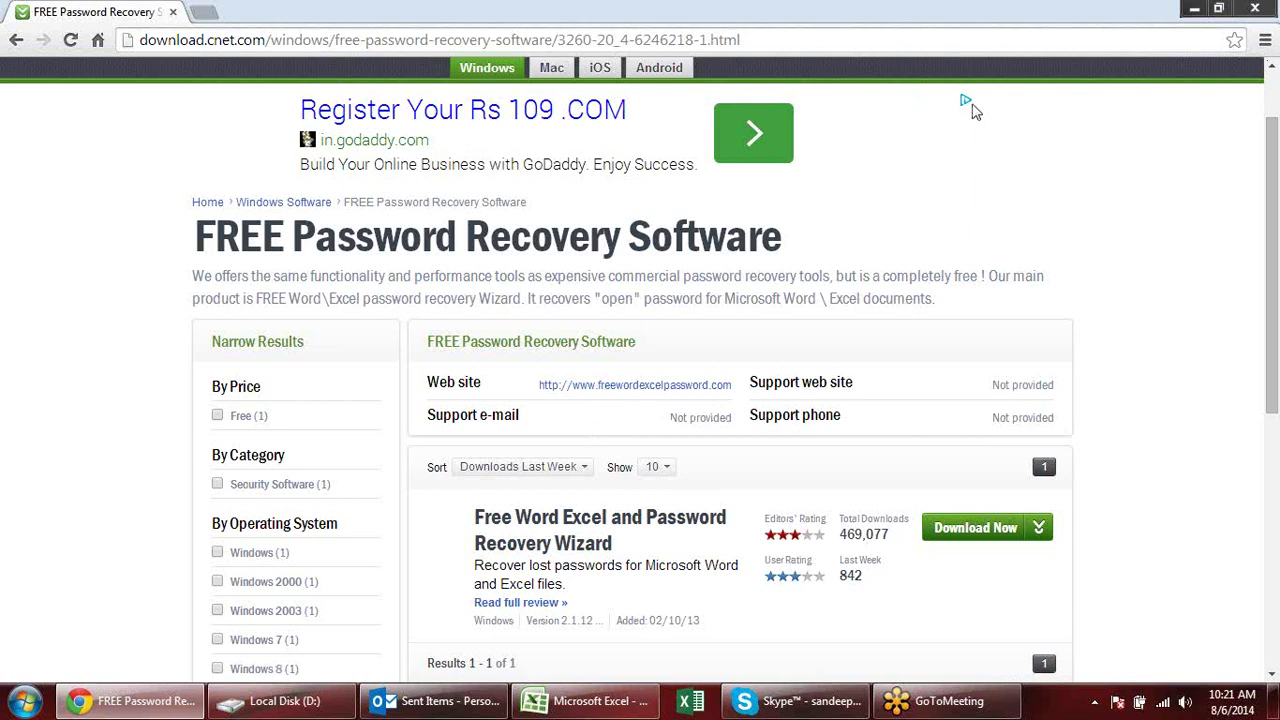
scroll(985, 240, down, 3)
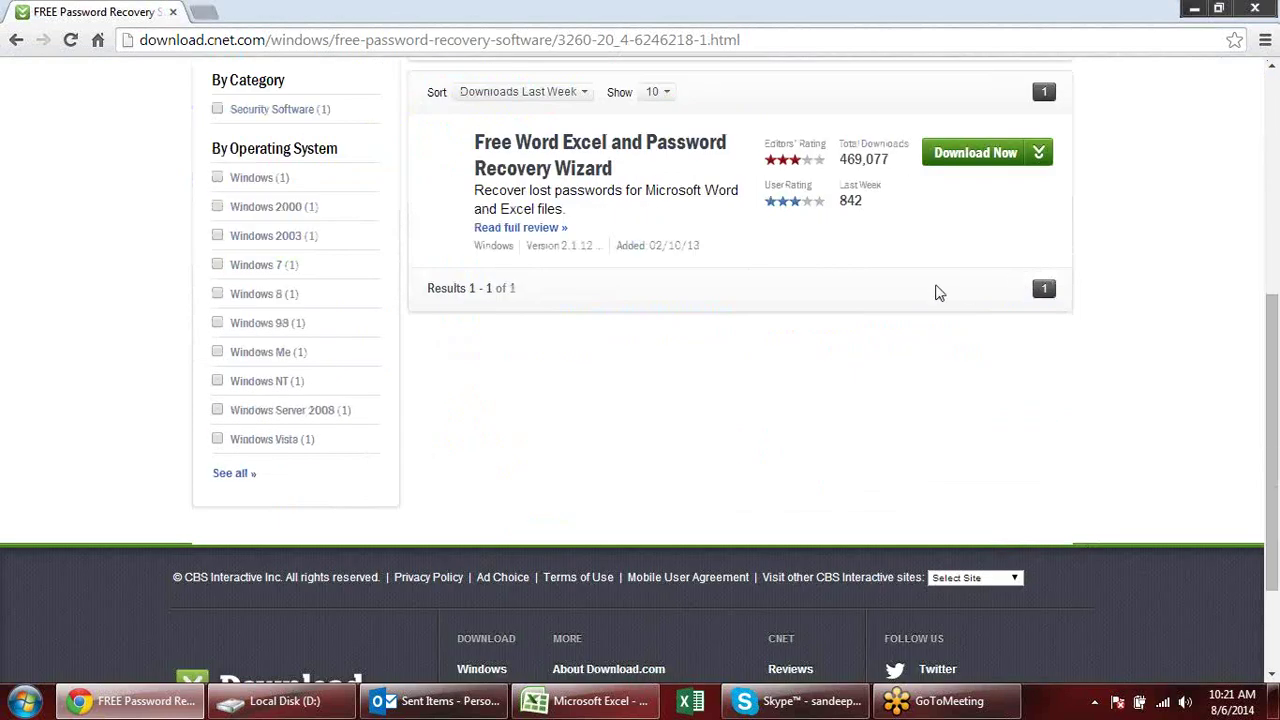
scroll(900, 288, up, 1)
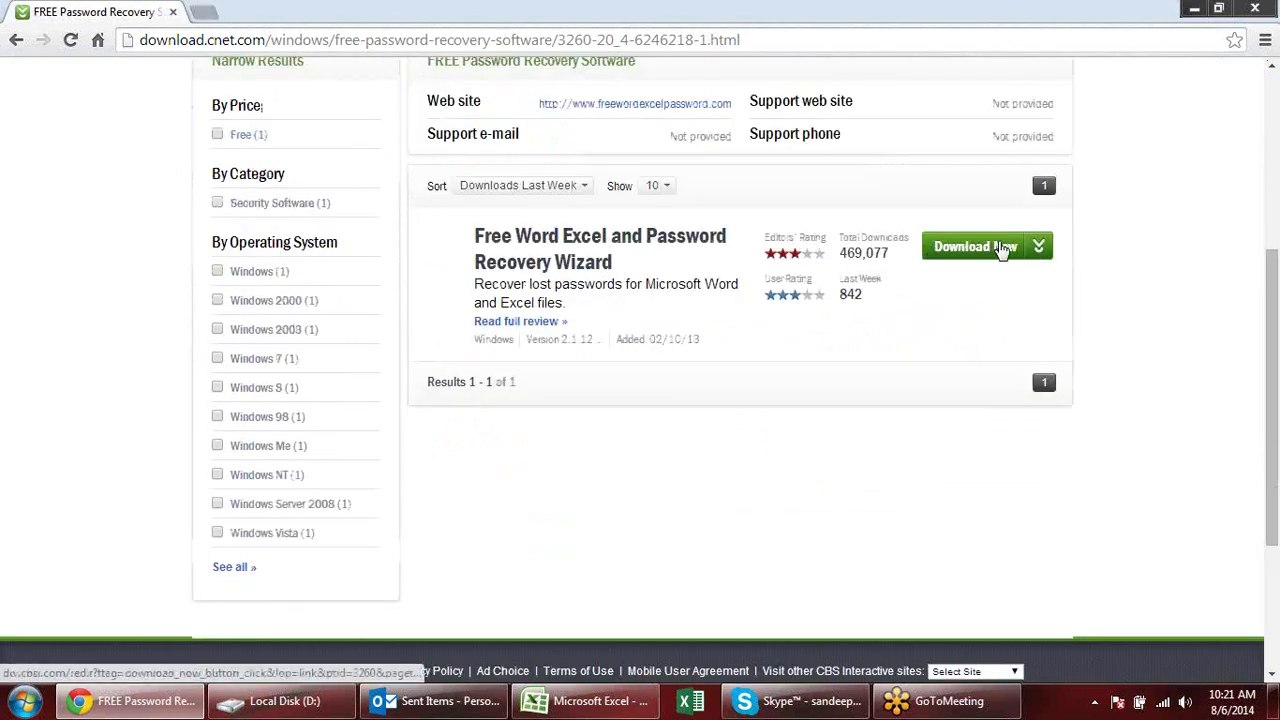
Step: Download the password recovery wizard installer (cbsidlm-cbsi213 .exe, 683 KB)
click(1049, 251)
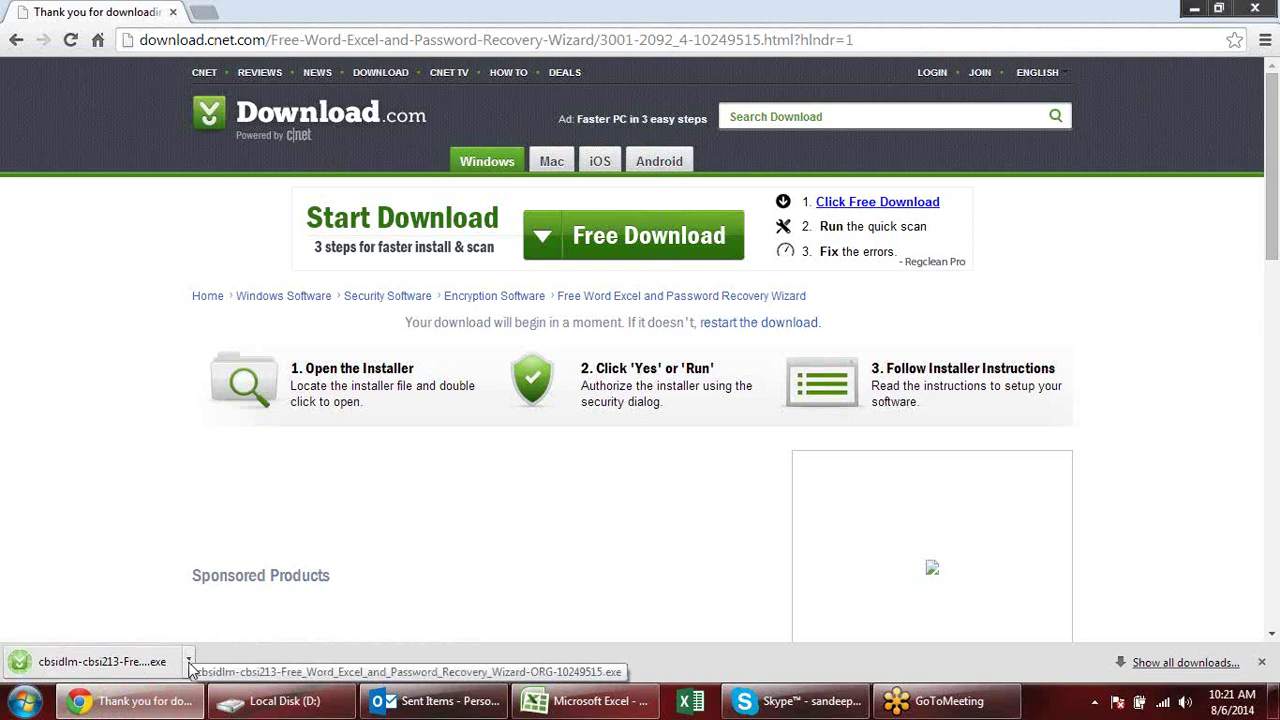
click(189, 663)
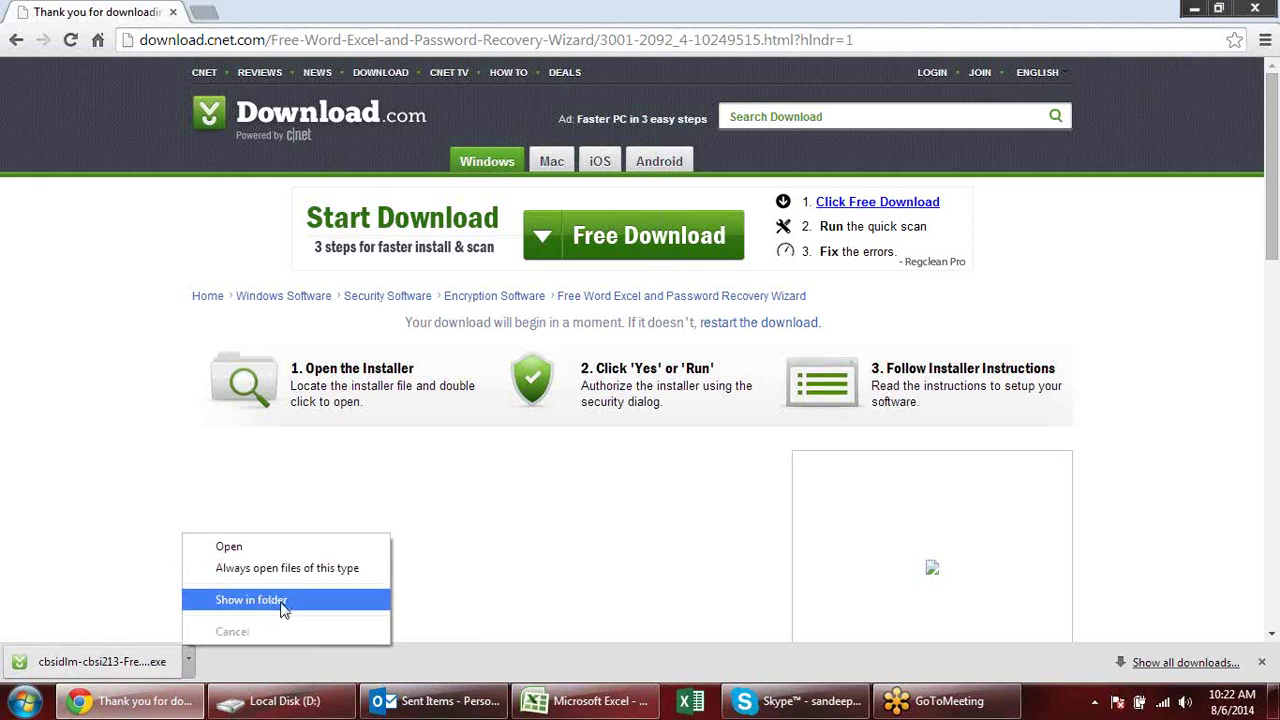
click(535, 46)
click(535, 46)
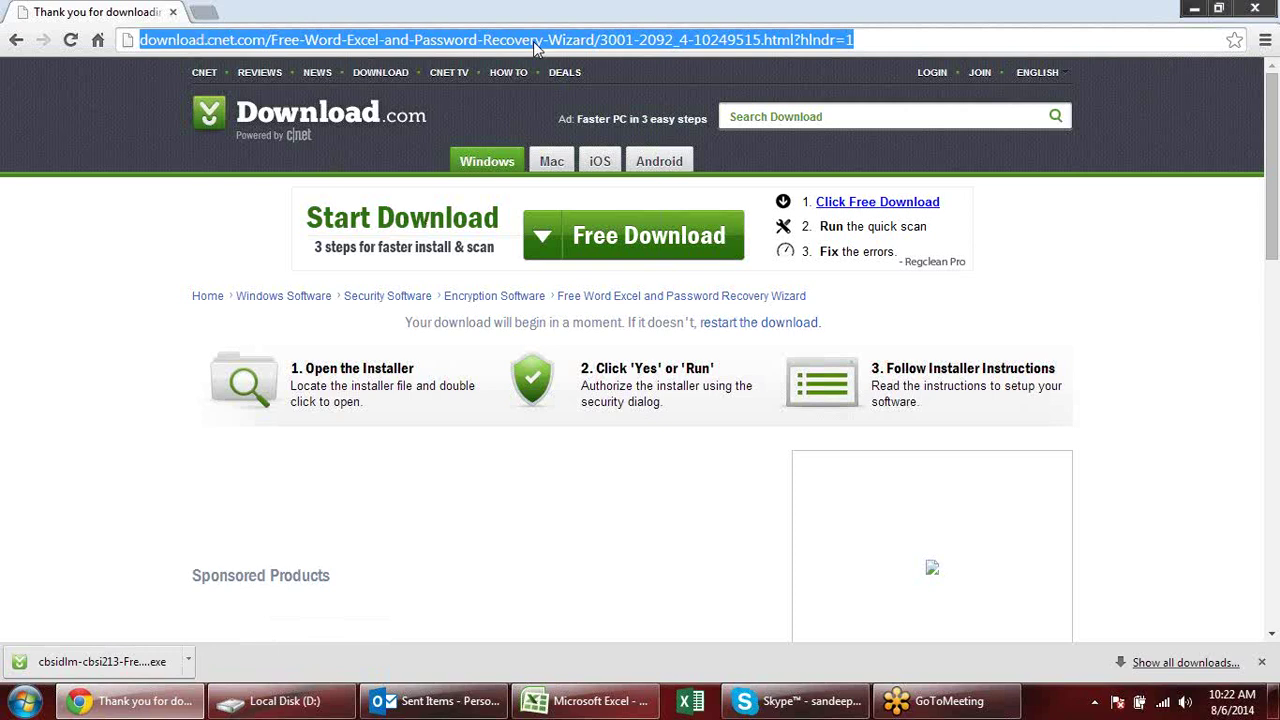
Step: Go to isohunt.to and run an advanced torrent search for 'excel password unlock'
text(iso)
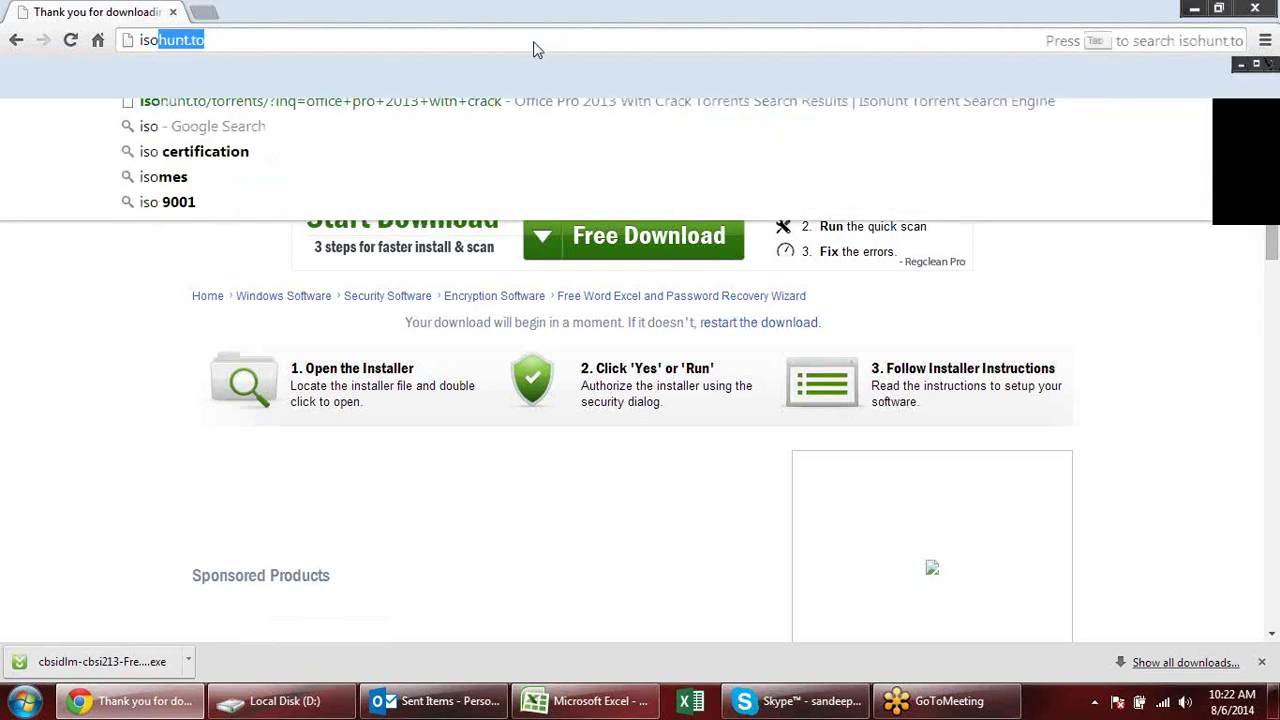
key(Return)
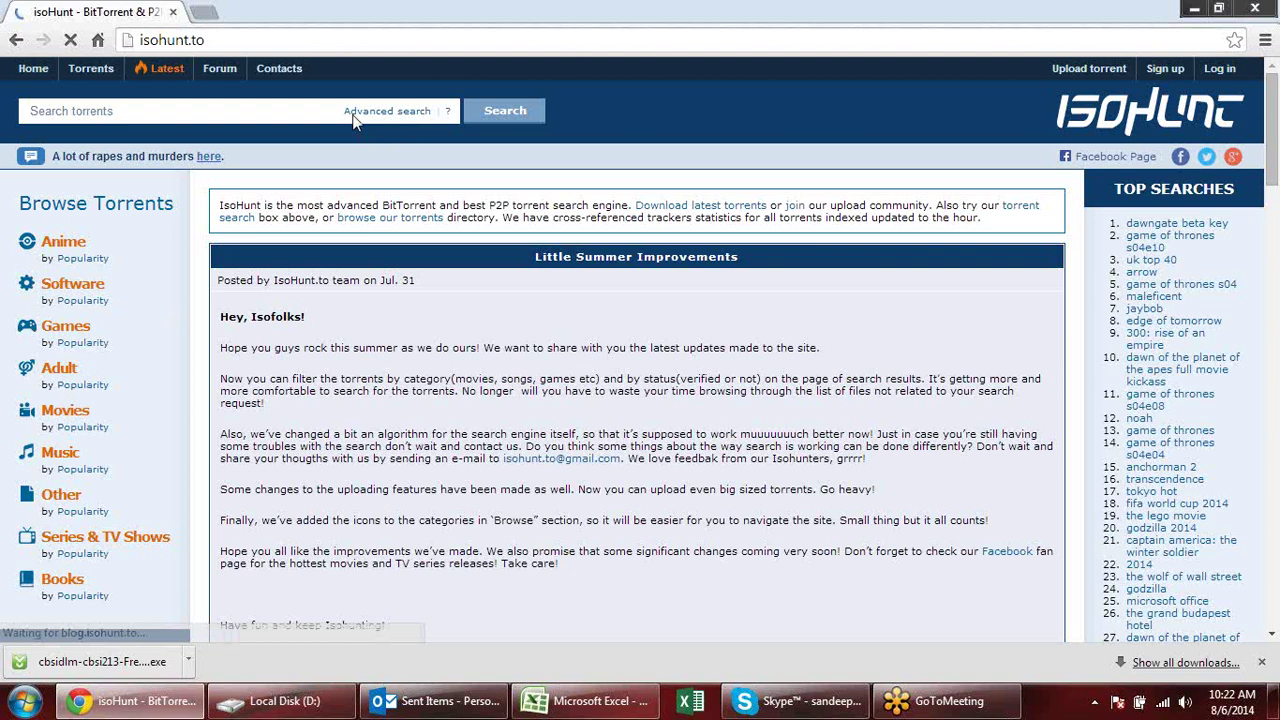
click(352, 114)
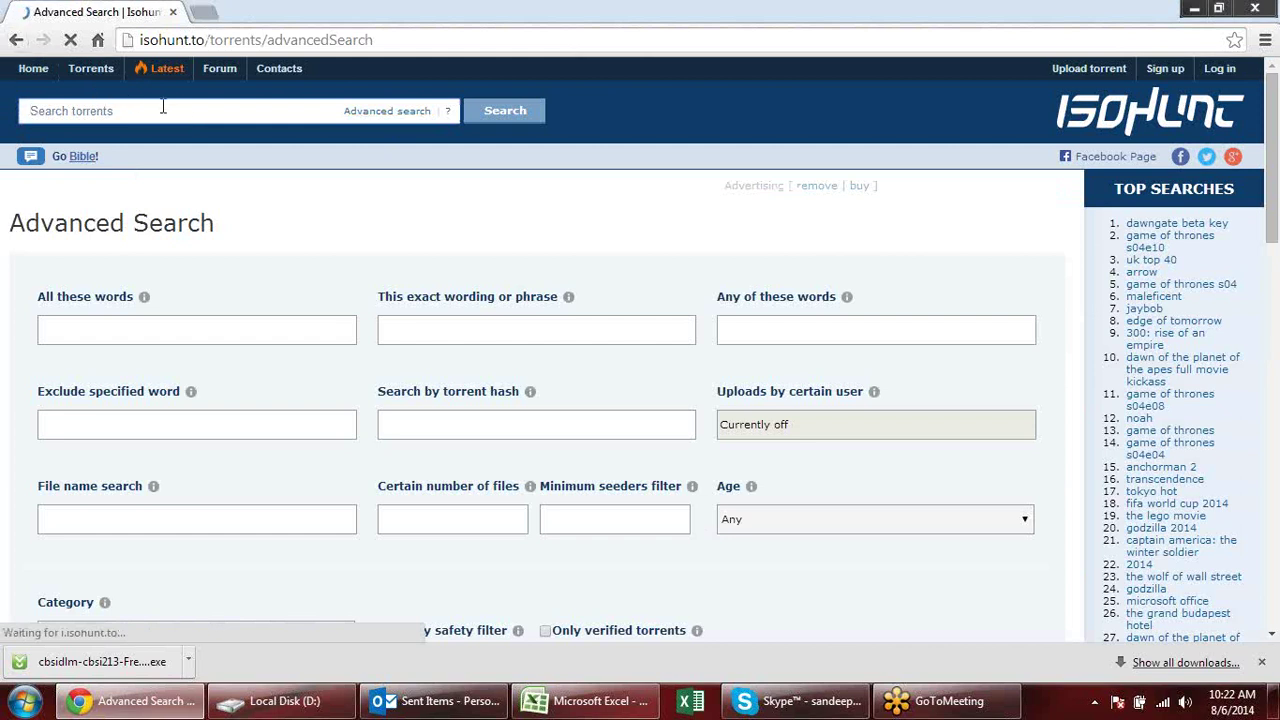
text(excel )
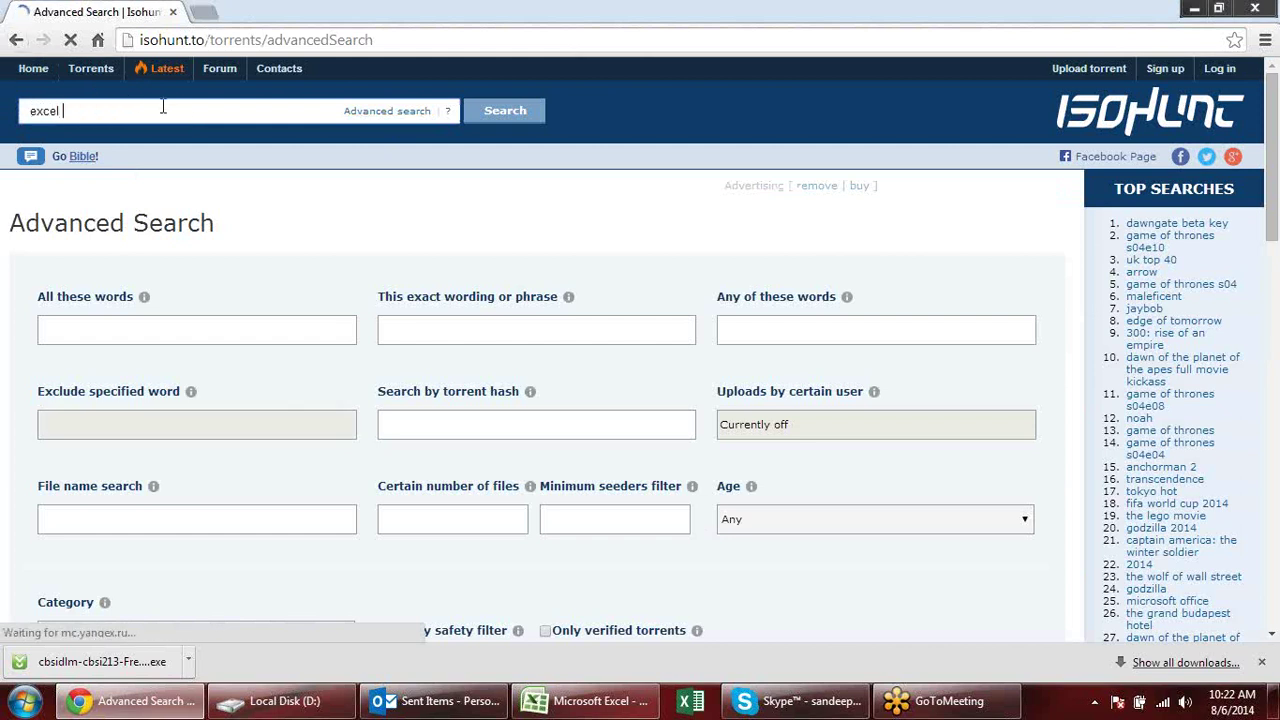
text(passw)
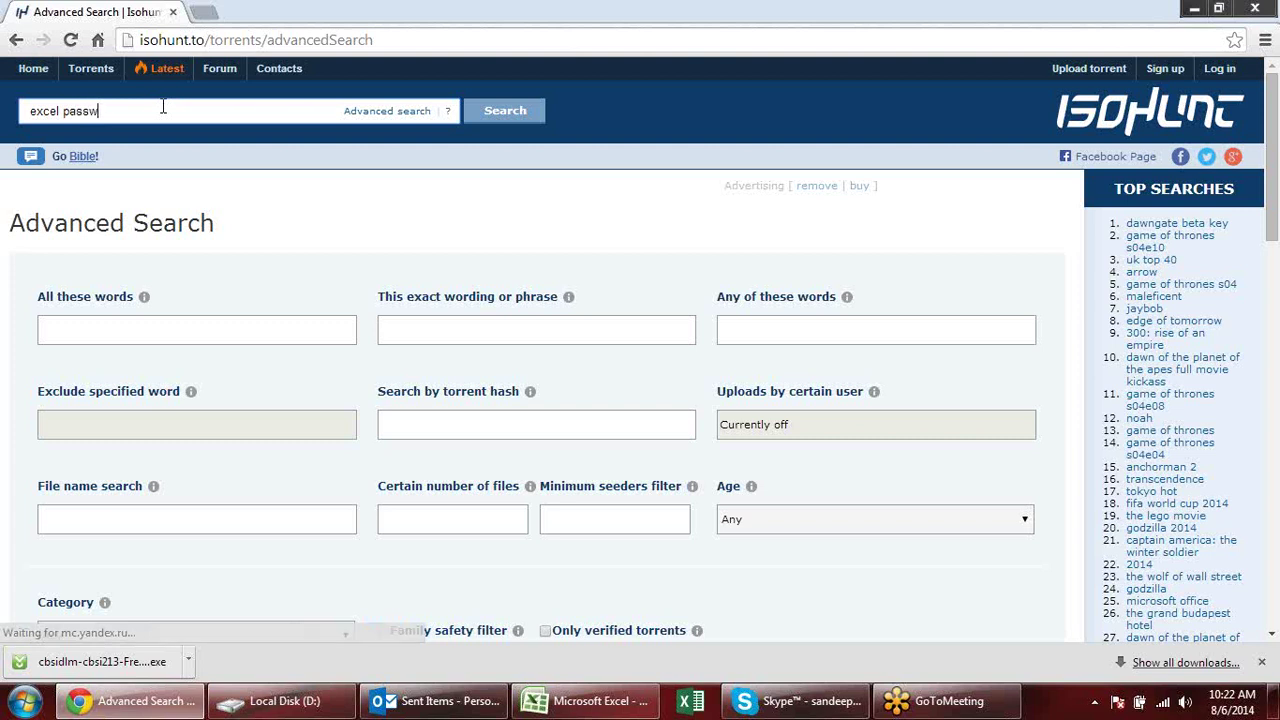
text(ord unlo)
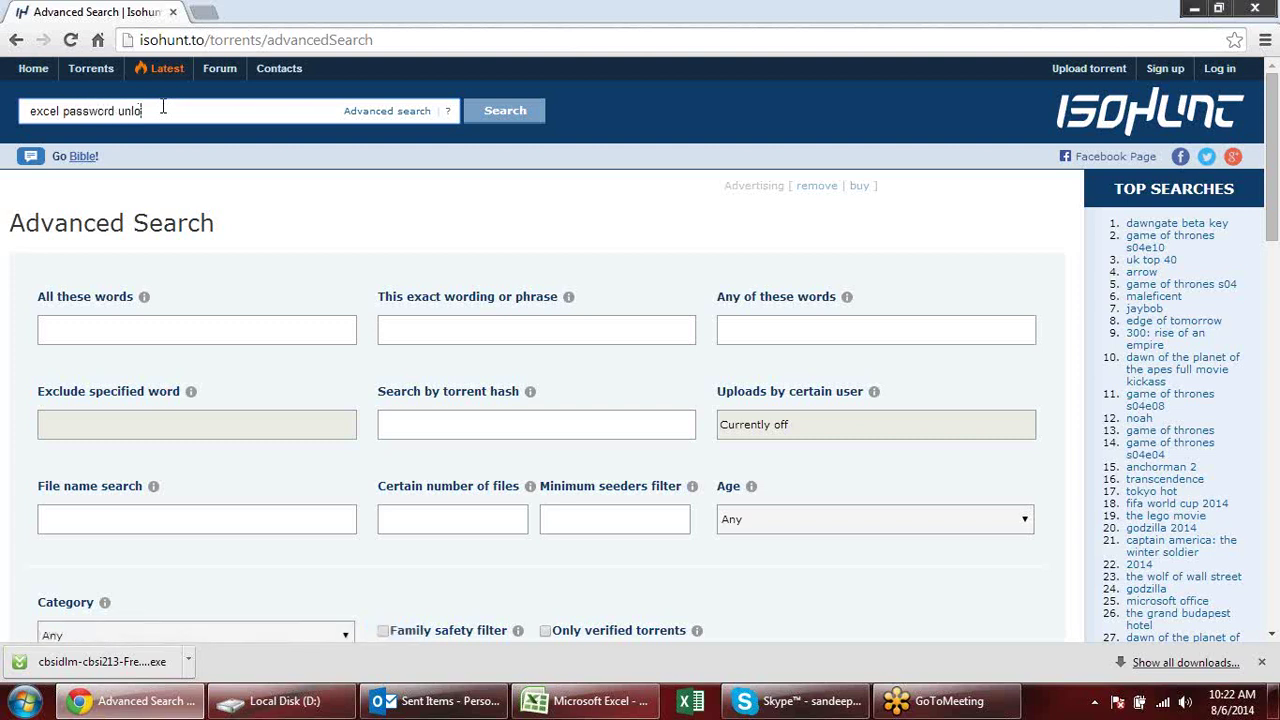
key(Return)
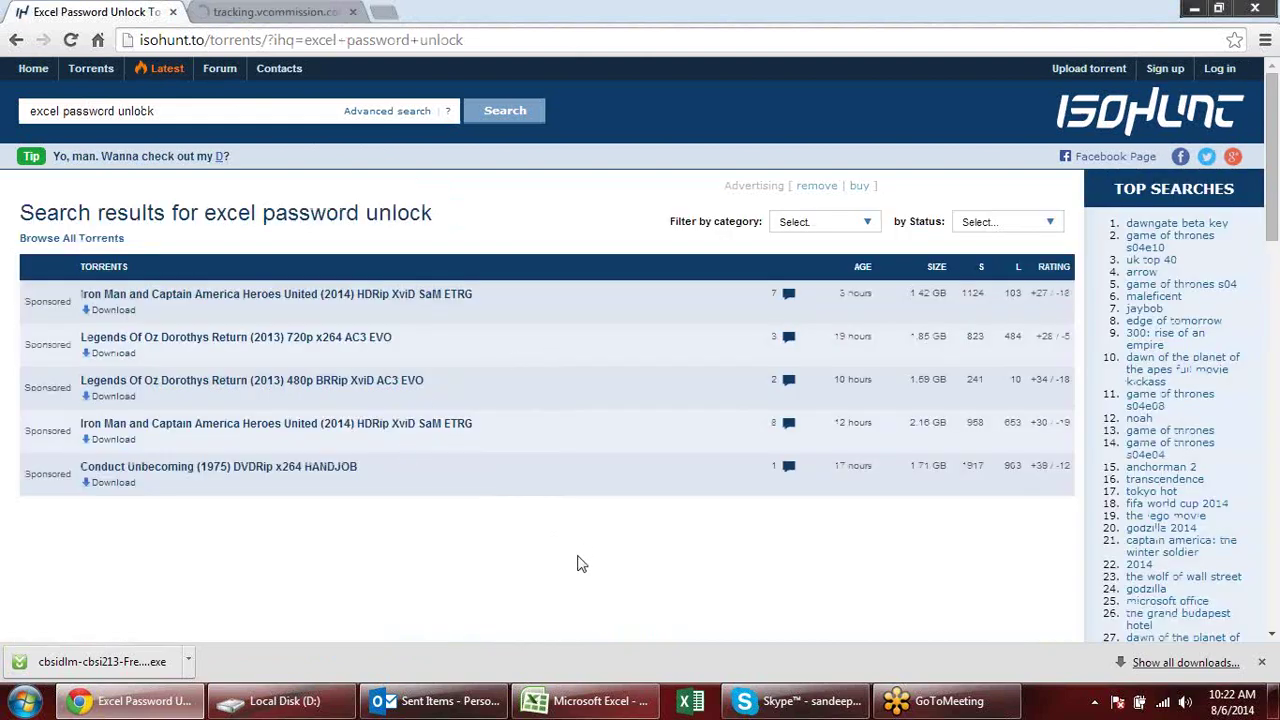
Step: Close the 404 page, return to isoHunt's home page, and minimise Chrome to show protect1
scroll(577, 563, down, 3)
scroll(577, 563, up, 3)
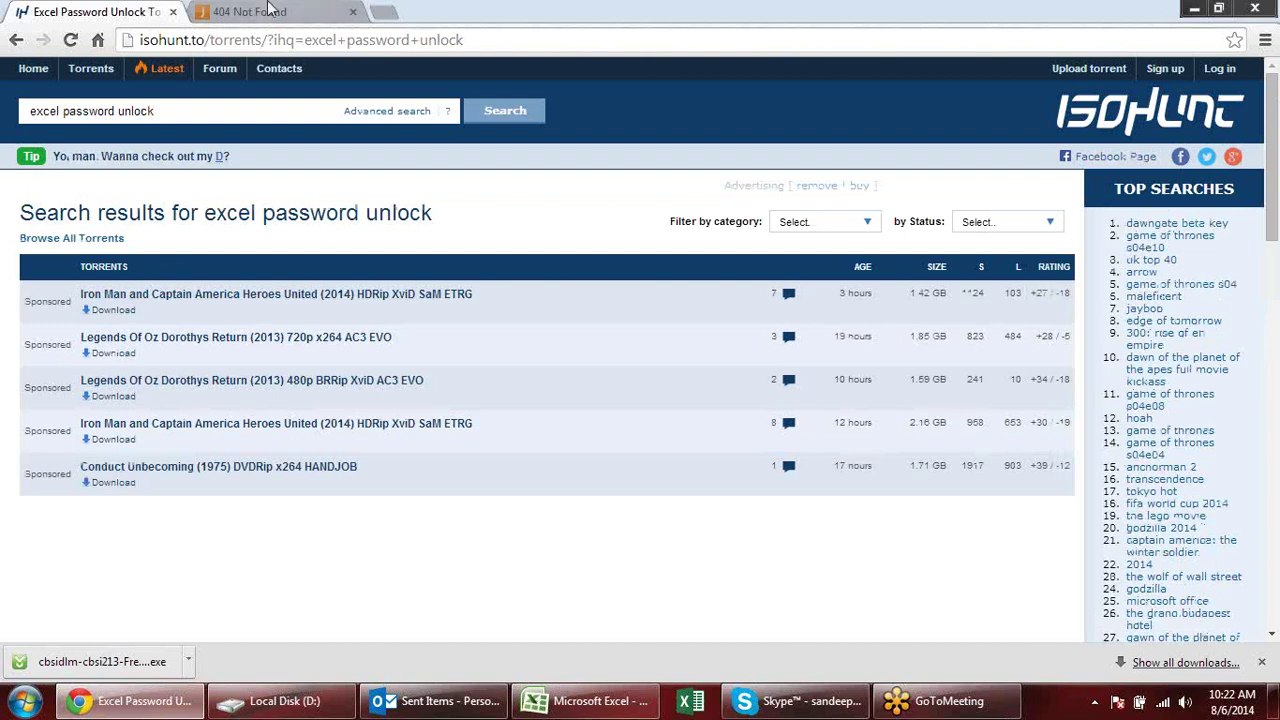
click(352, 11)
click(12, 42)
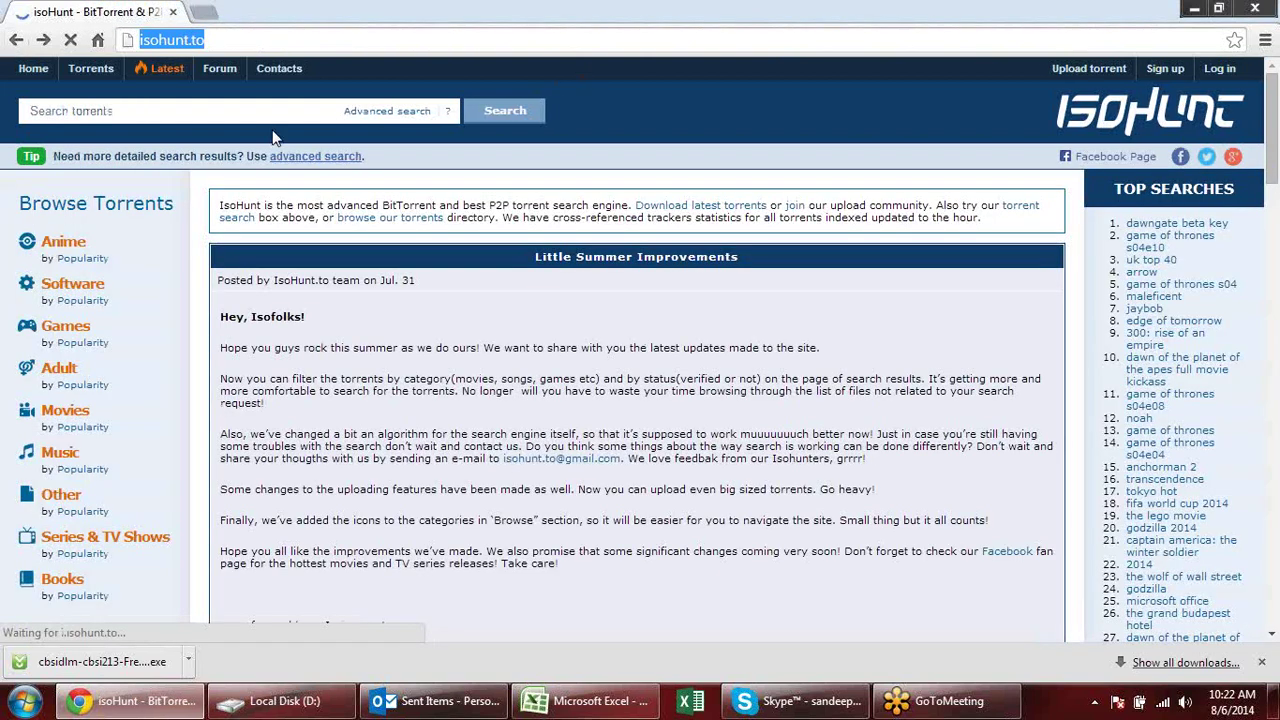
click(1194, 9)
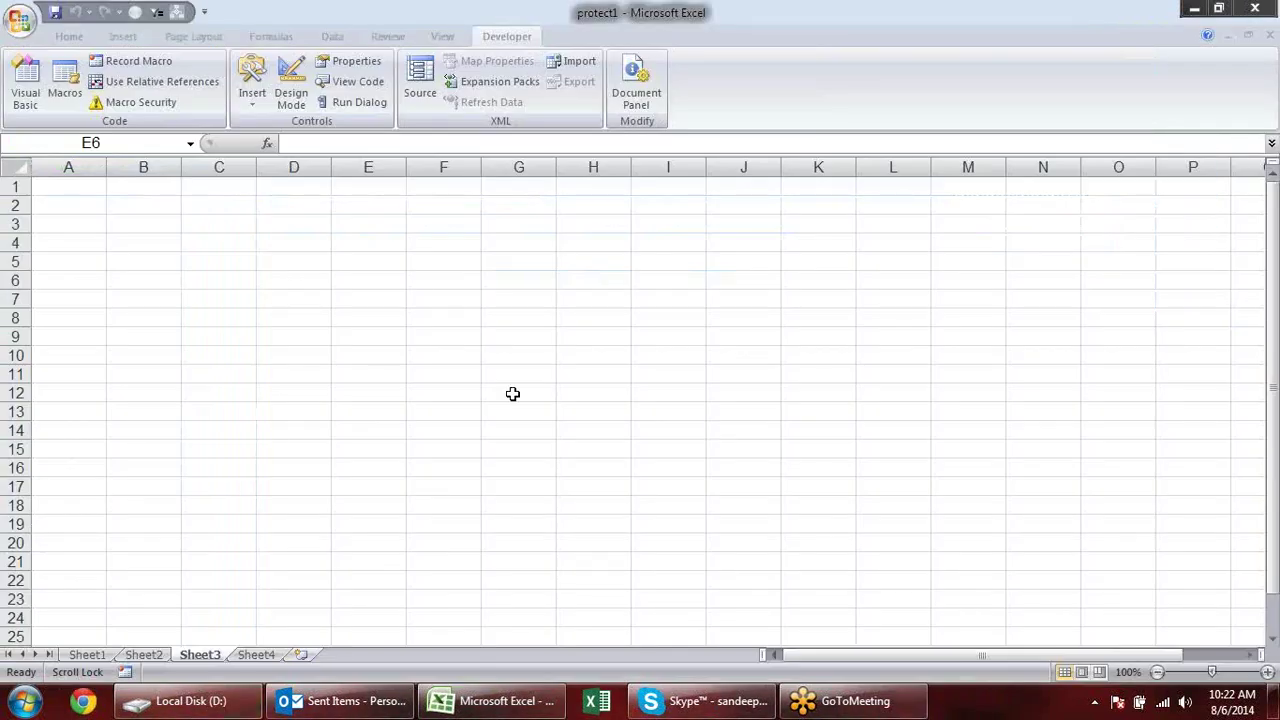
Step: Select E4 on Sheet3 and open the Data Validation dropdown on the Data tab
click(293, 262)
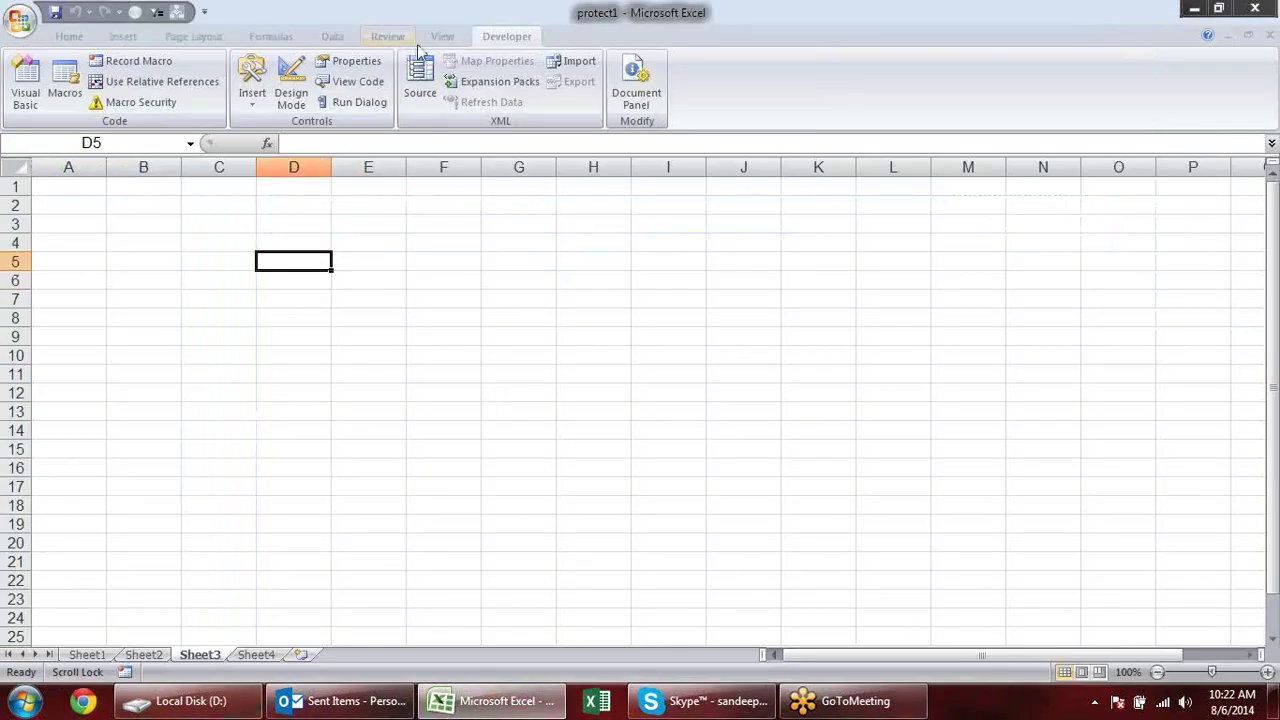
click(332, 37)
click(566, 204)
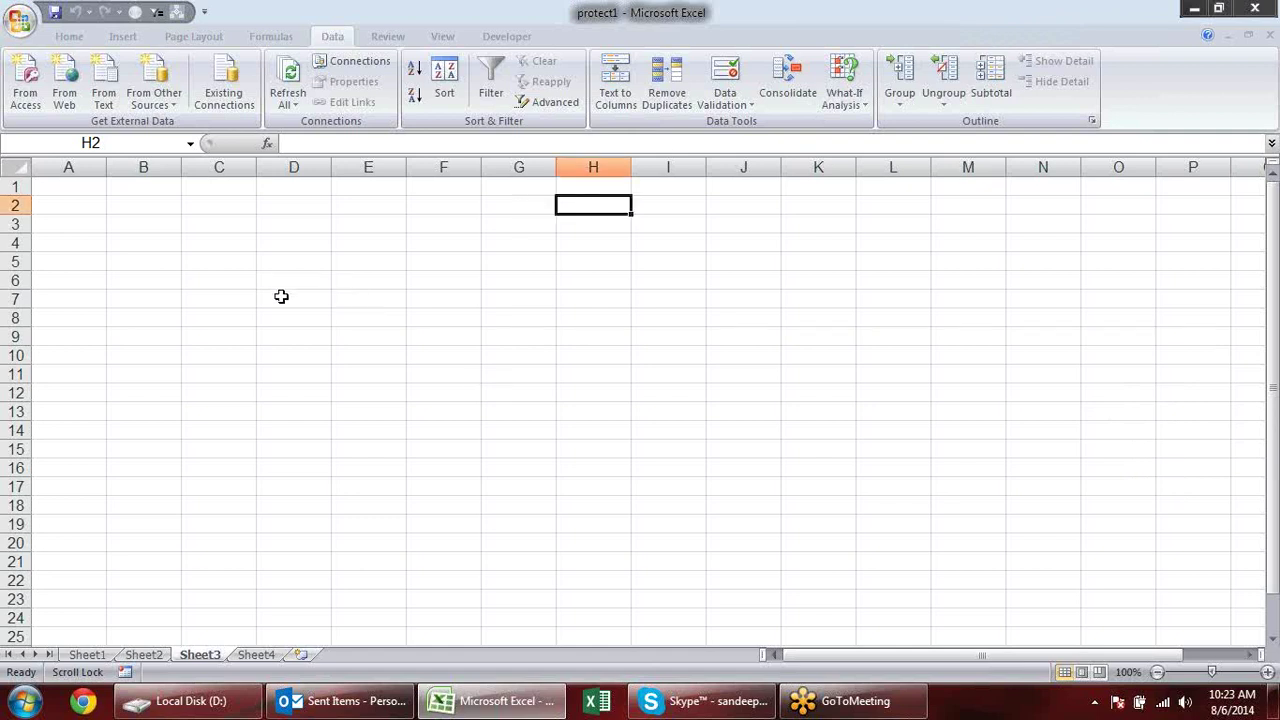
click(366, 240)
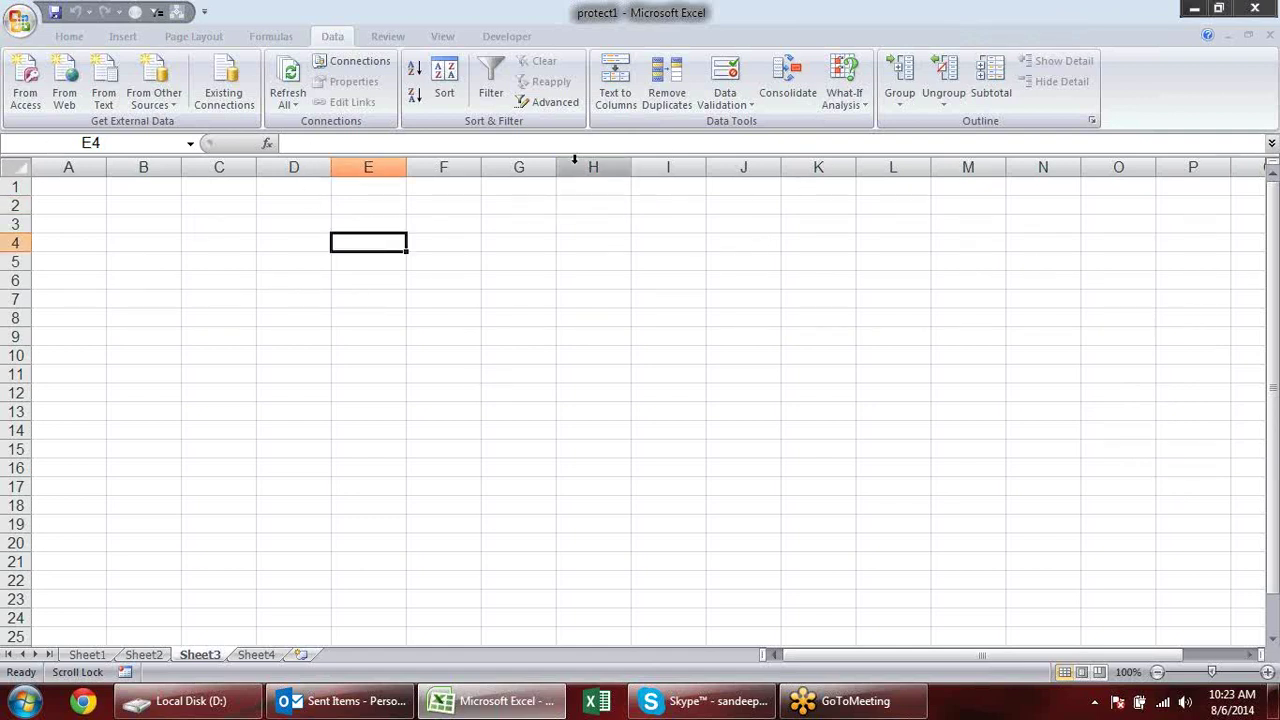
click(700, 100)
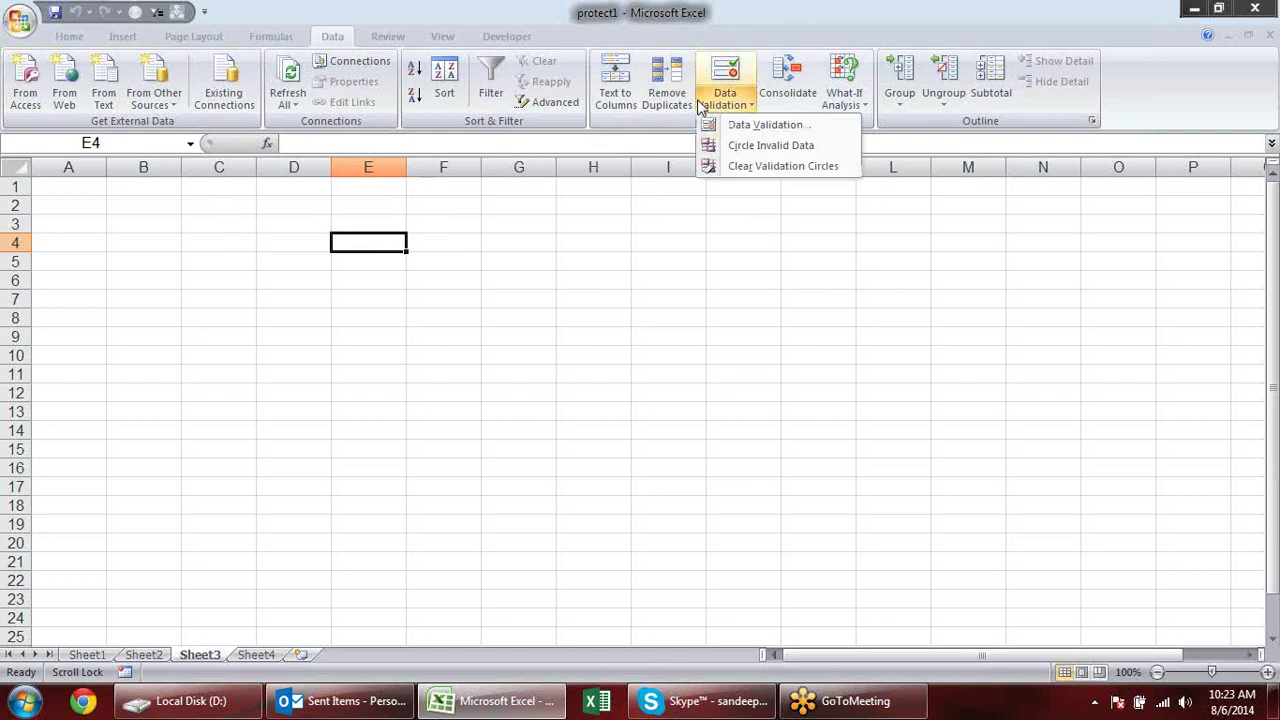
Step: Open E4's Data Validation settings, browse the Allow list, and close it leaving Any value
click(754, 311)
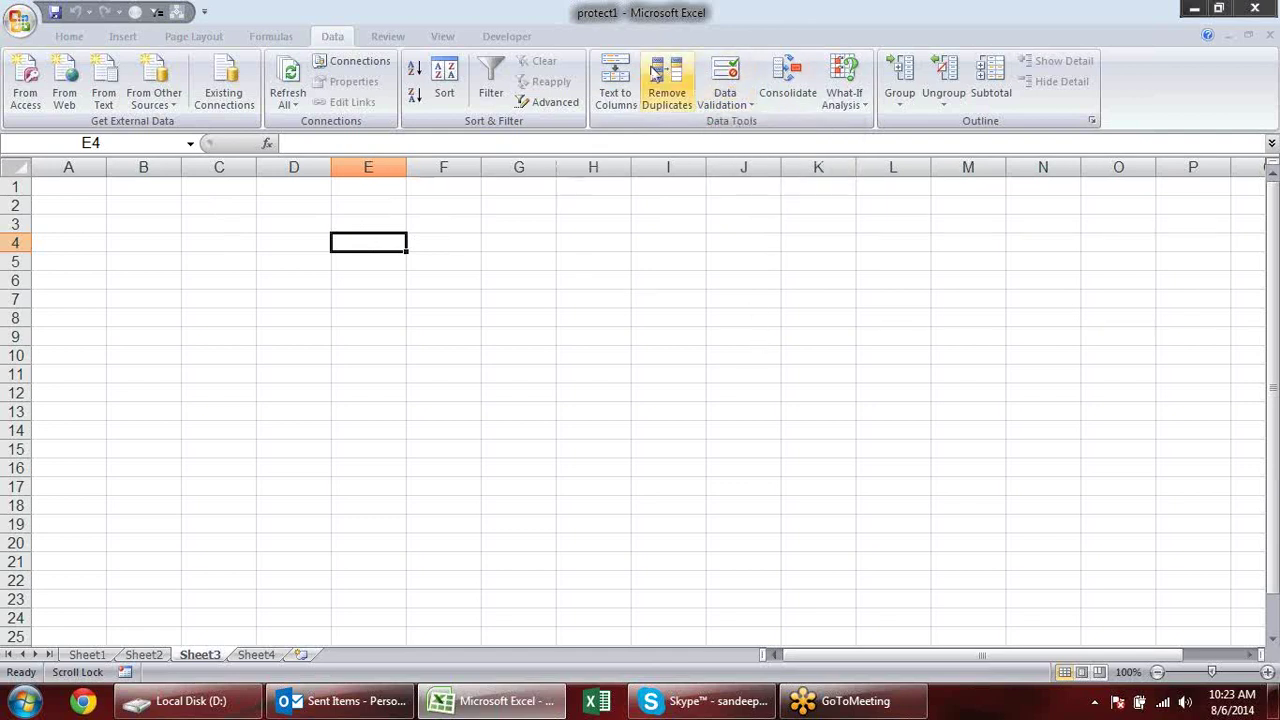
click(716, 84)
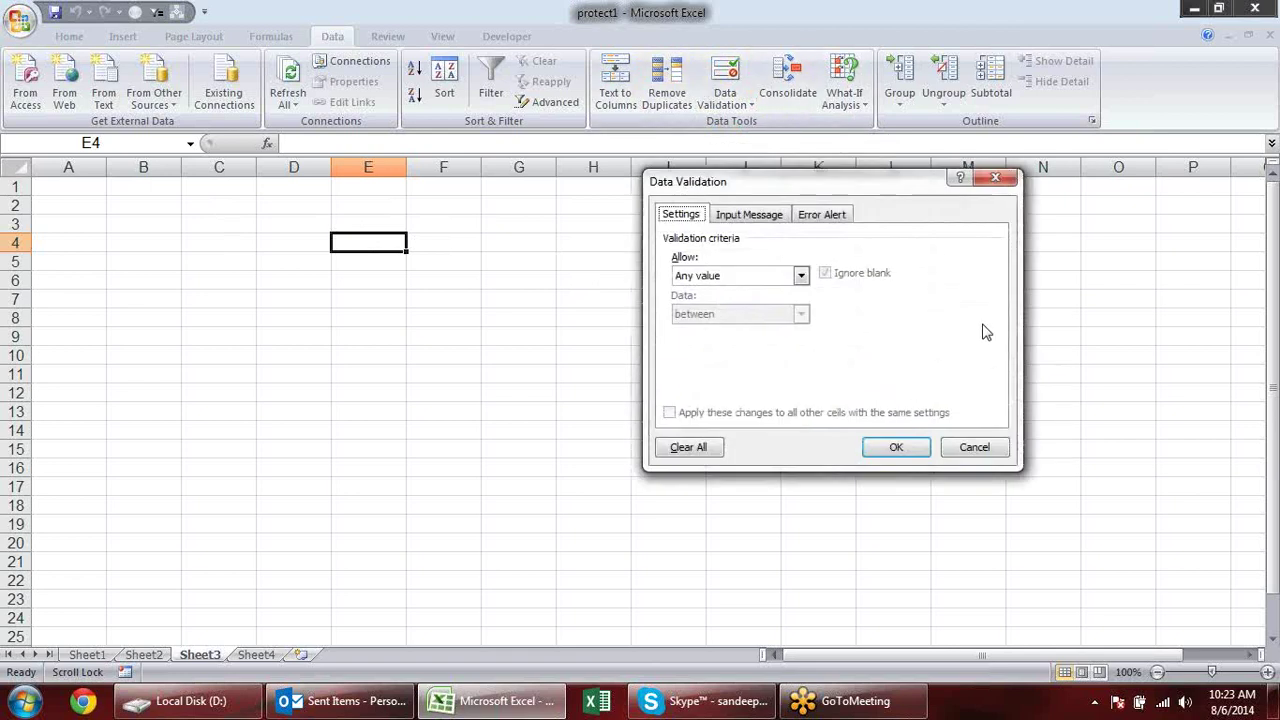
click(801, 277)
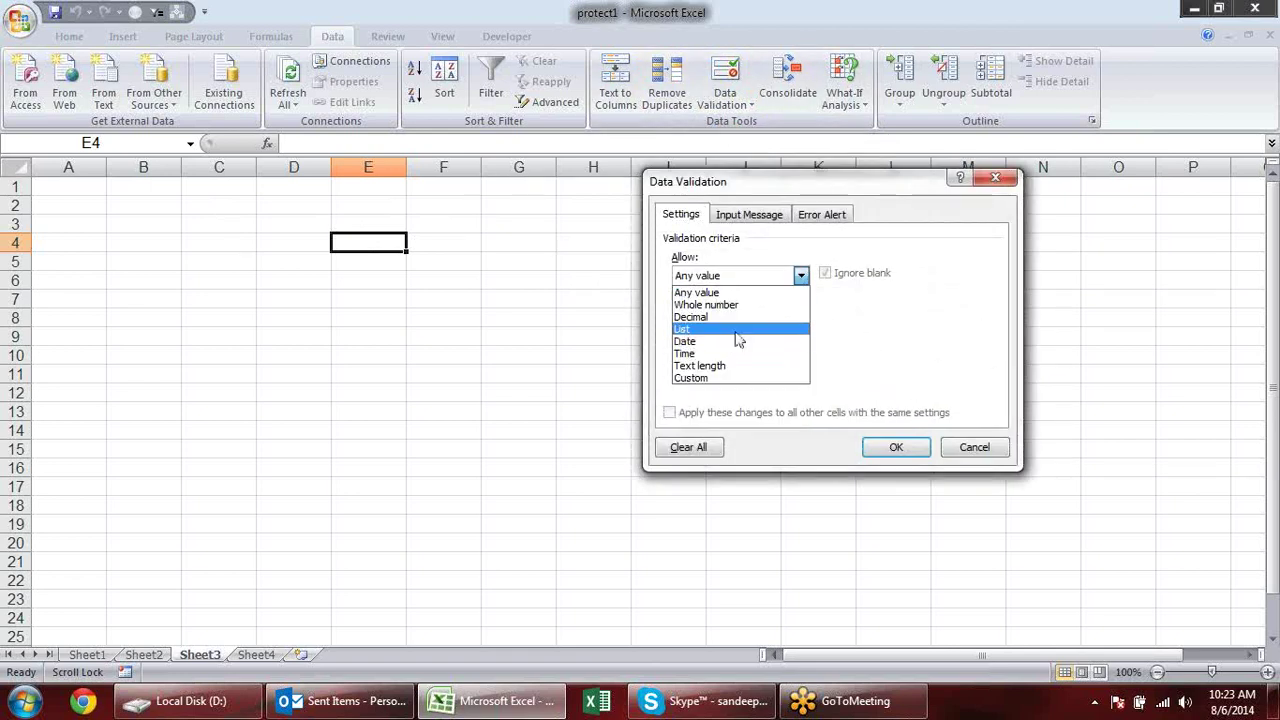
click(917, 316)
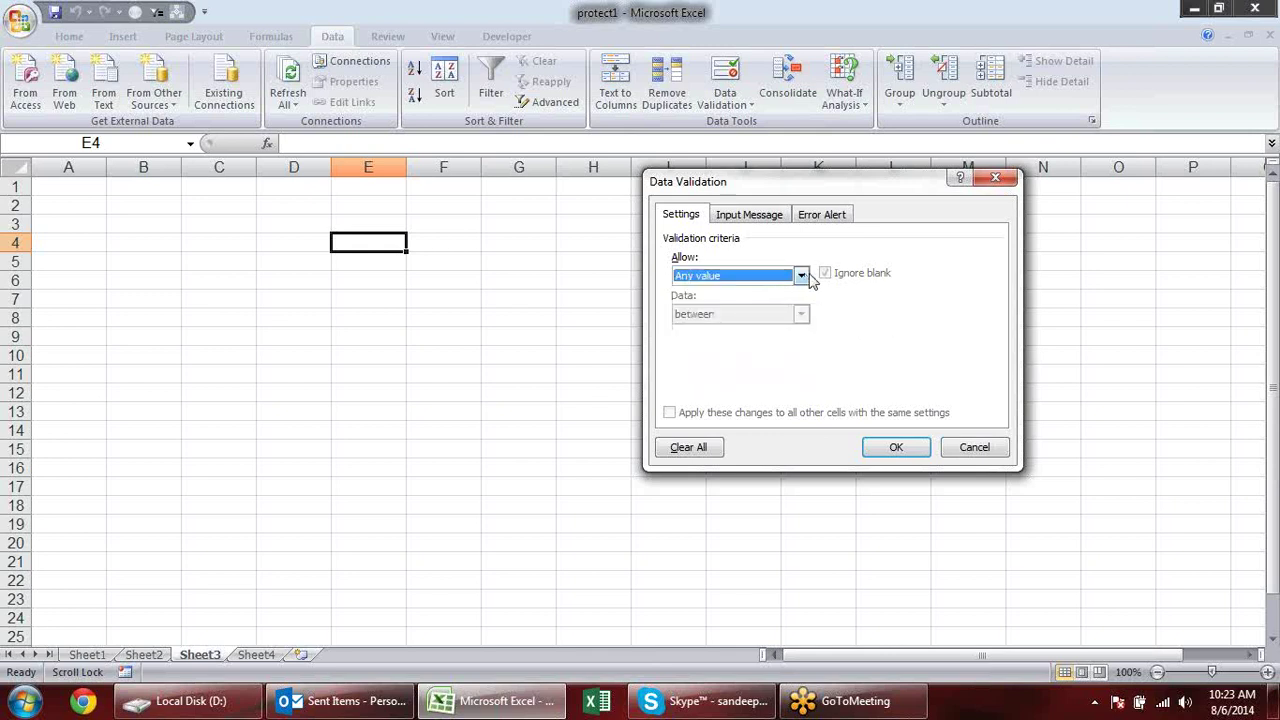
click(806, 277)
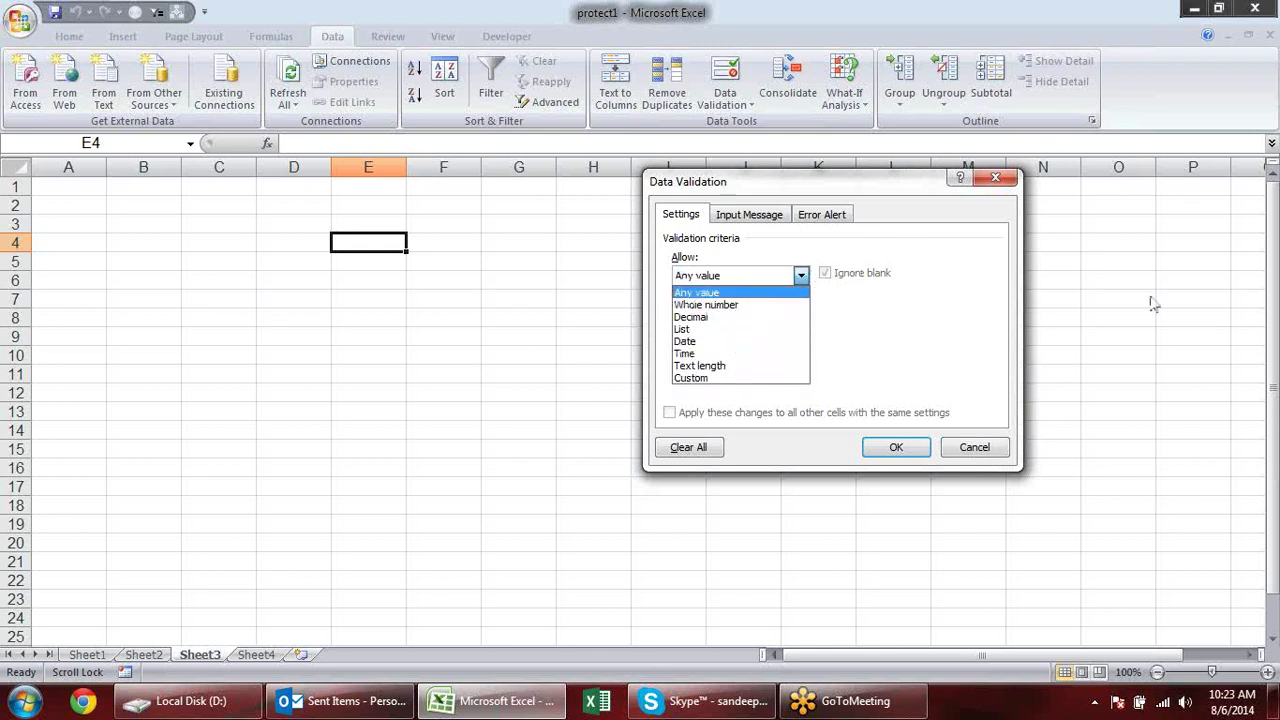
click(1018, 208)
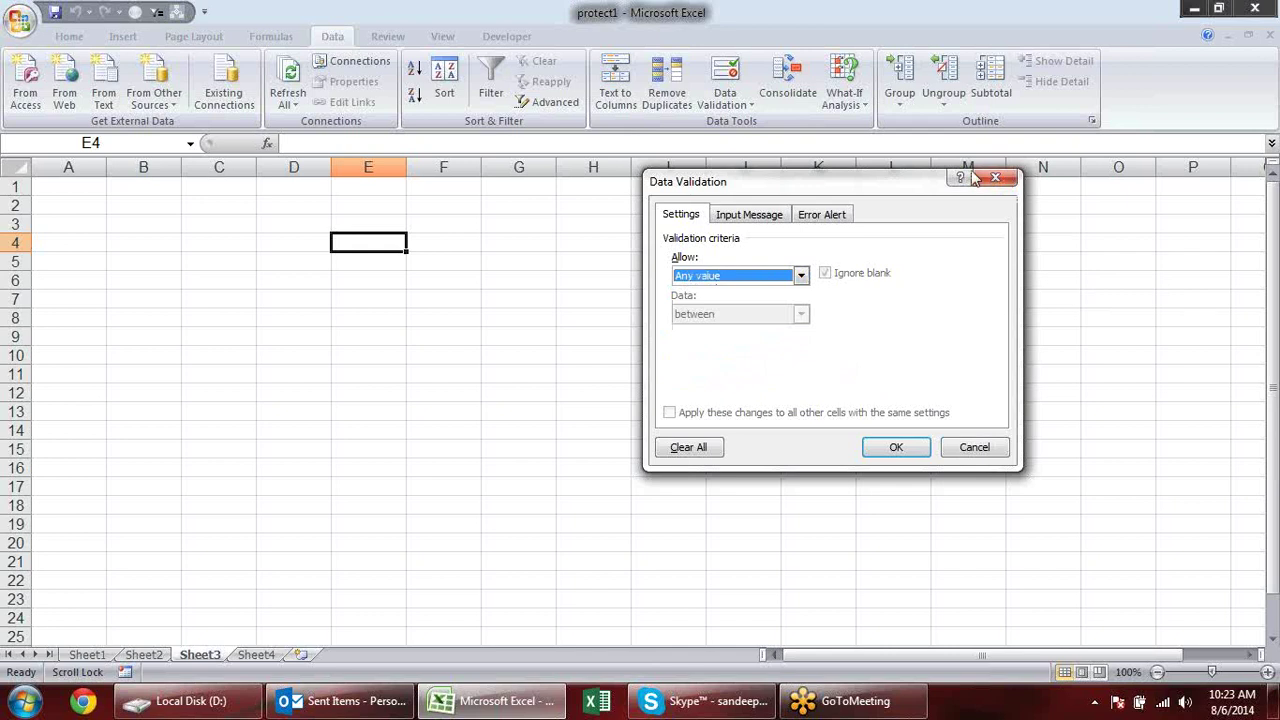
click(1009, 176)
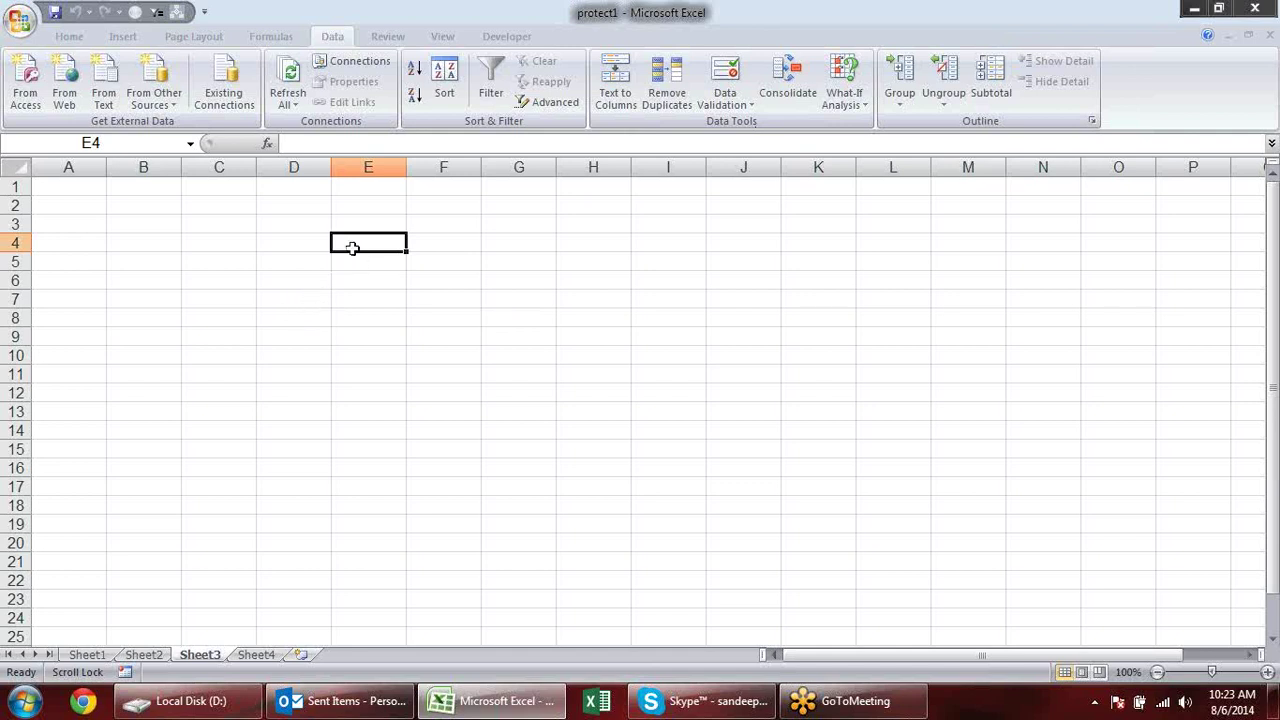
click(209, 244)
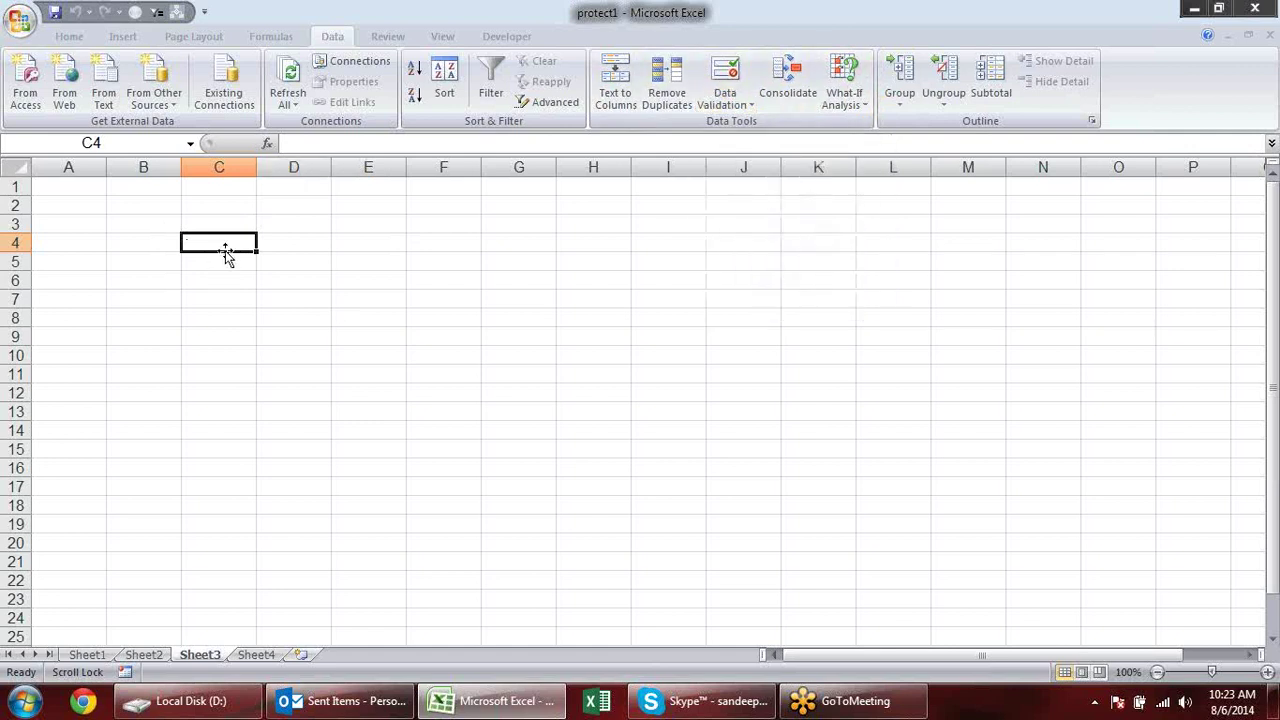
Step: Widen column B and set B3's validation to Whole number, between, minimum 10, maximum 20
click(175, 222)
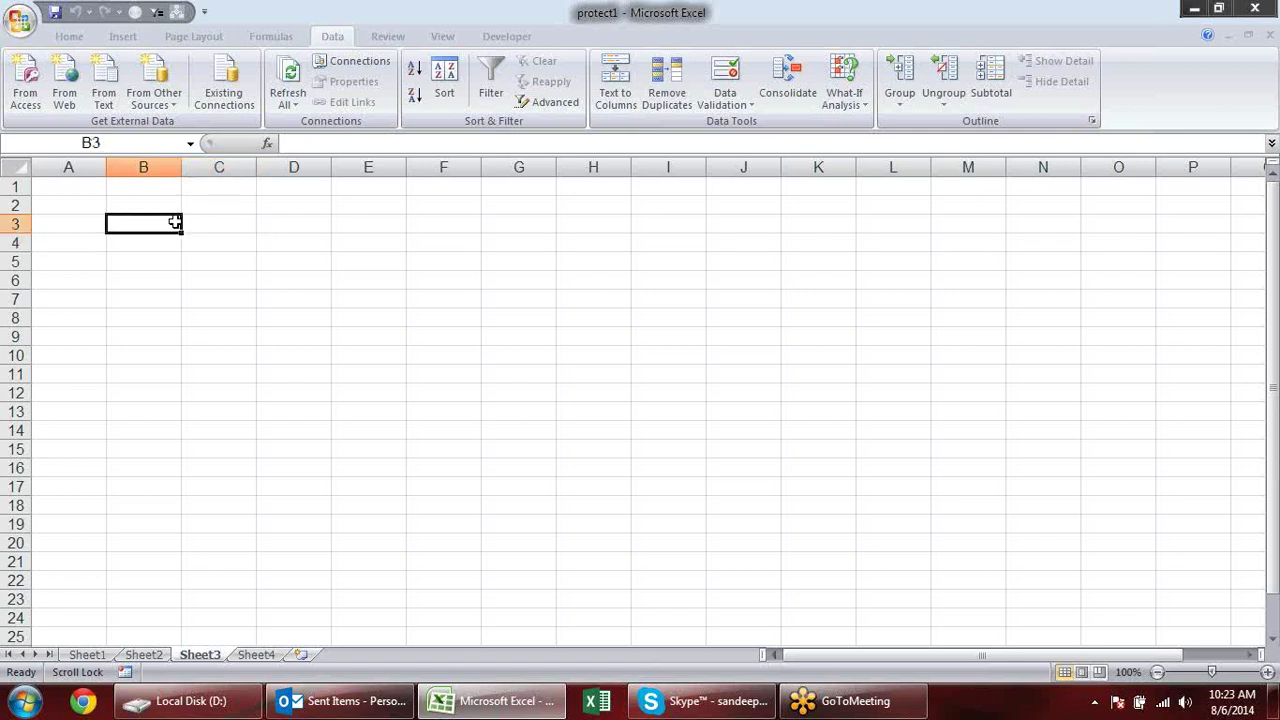
drag(181, 167, 199, 167)
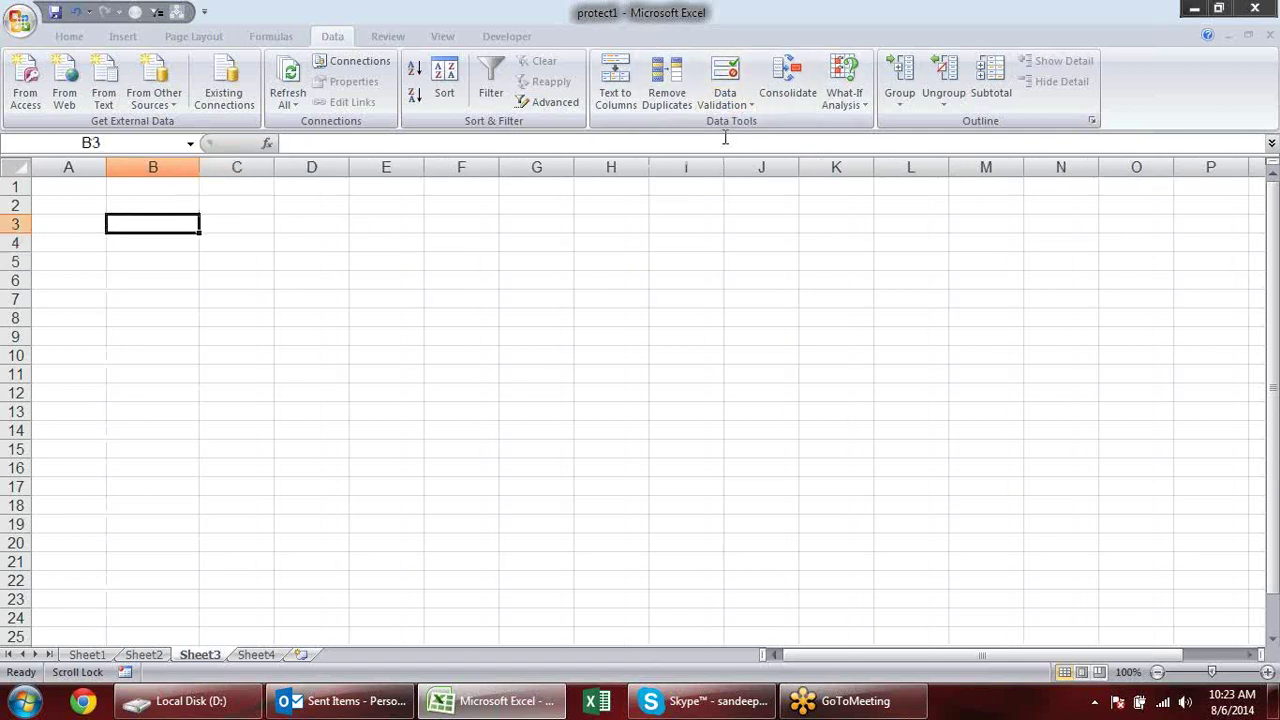
click(728, 75)
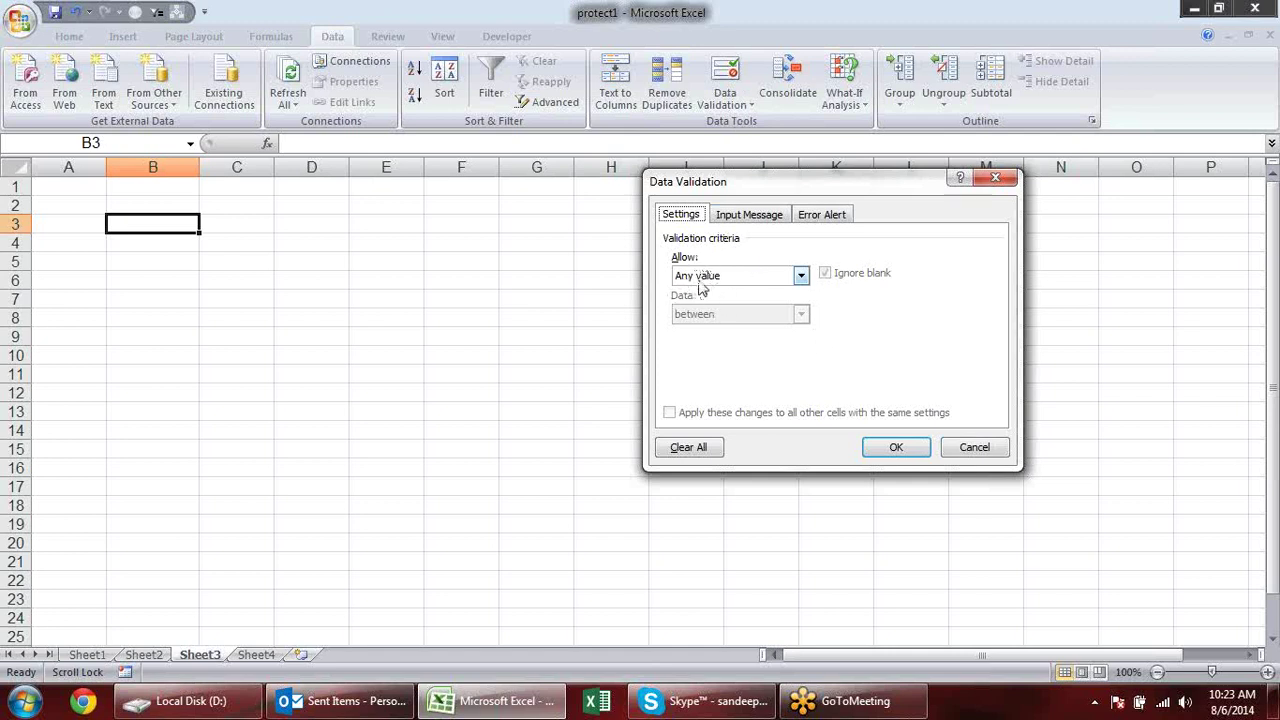
click(801, 276)
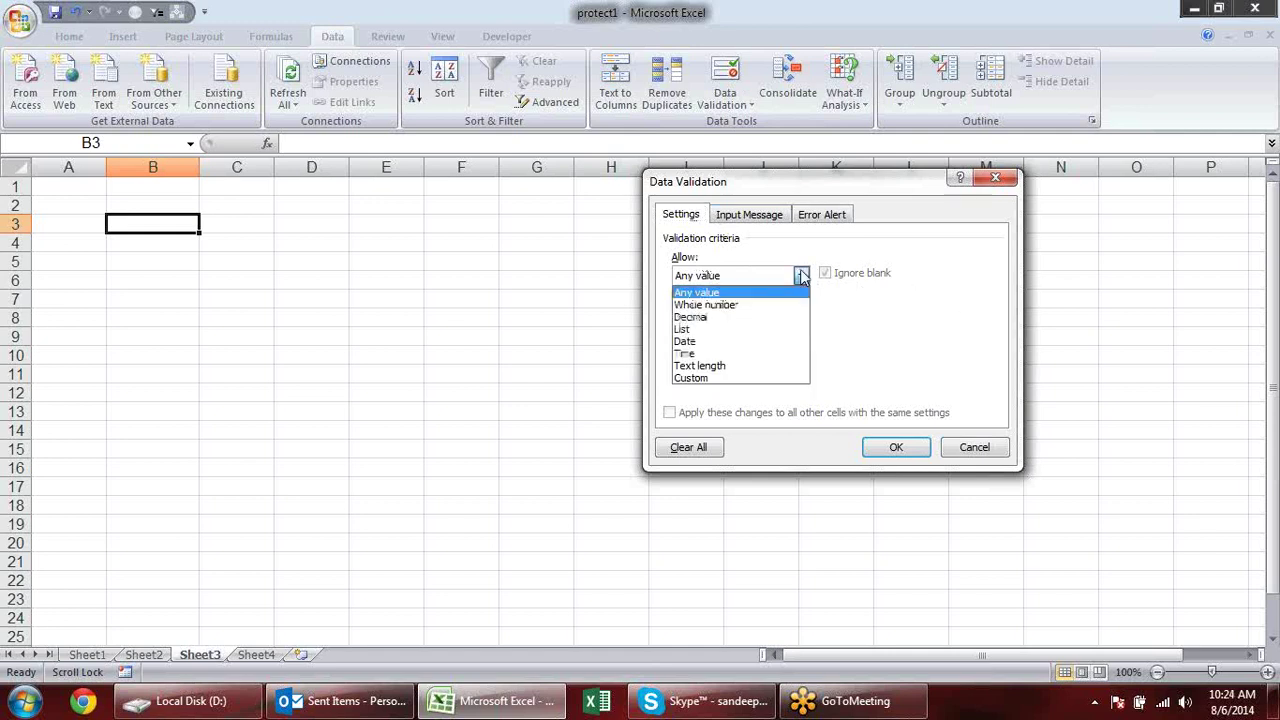
click(775, 305)
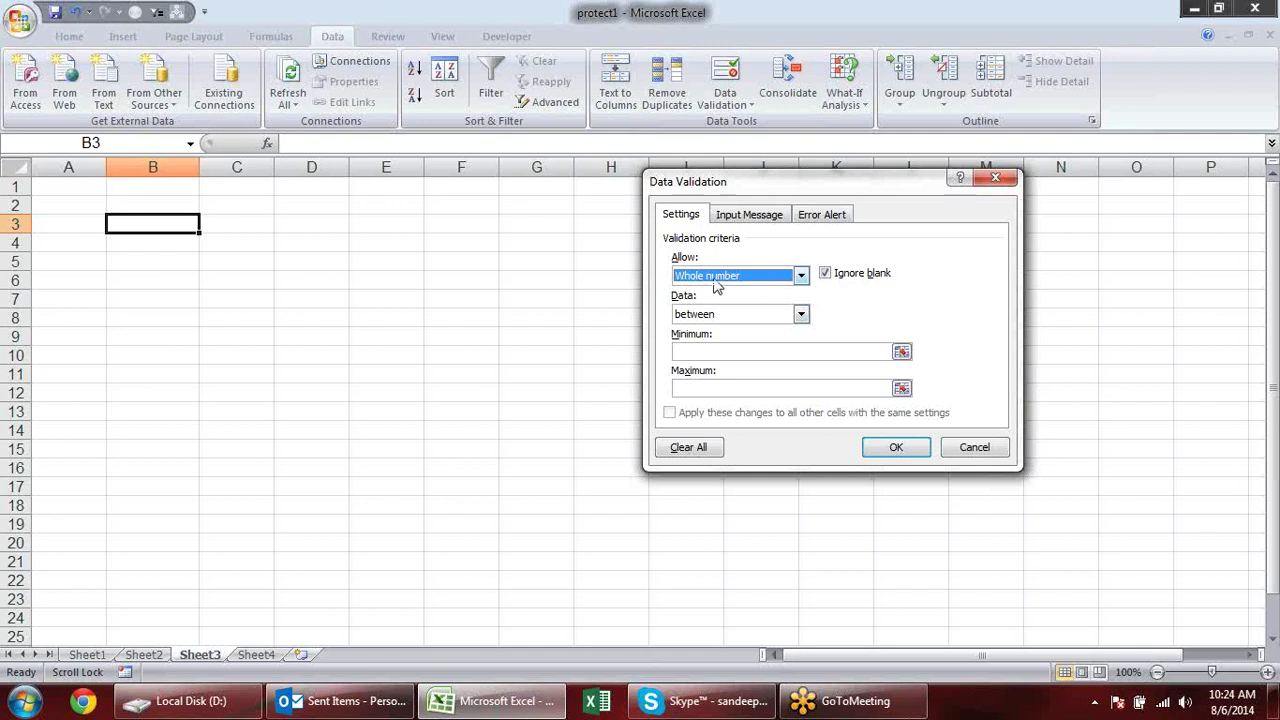
click(802, 315)
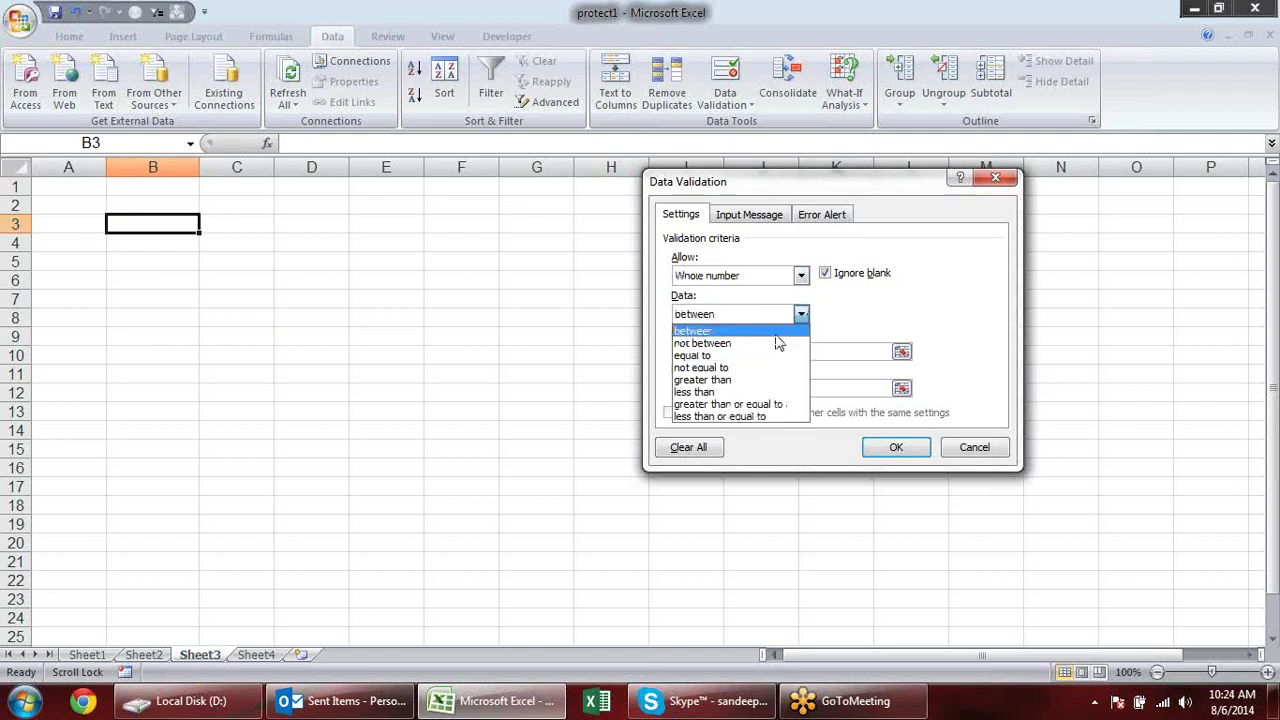
click(873, 316)
click(794, 351)
click(794, 351)
click(769, 384)
text(20)
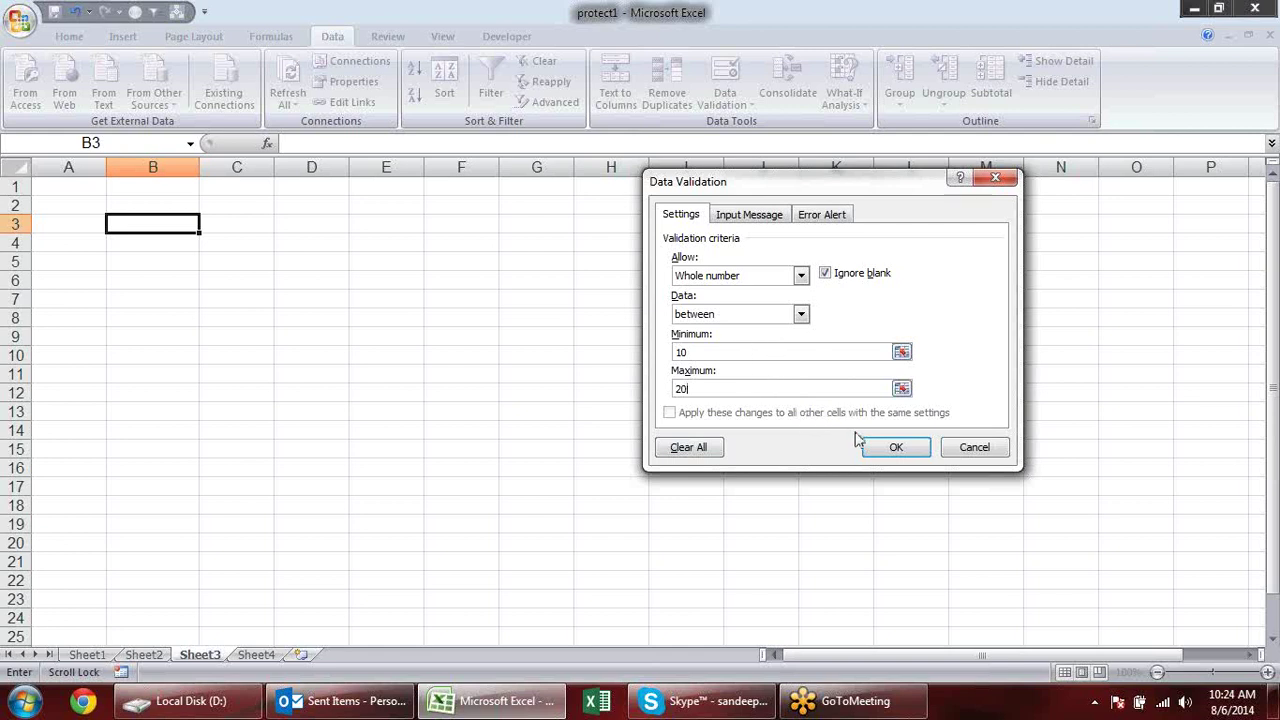
click(896, 448)
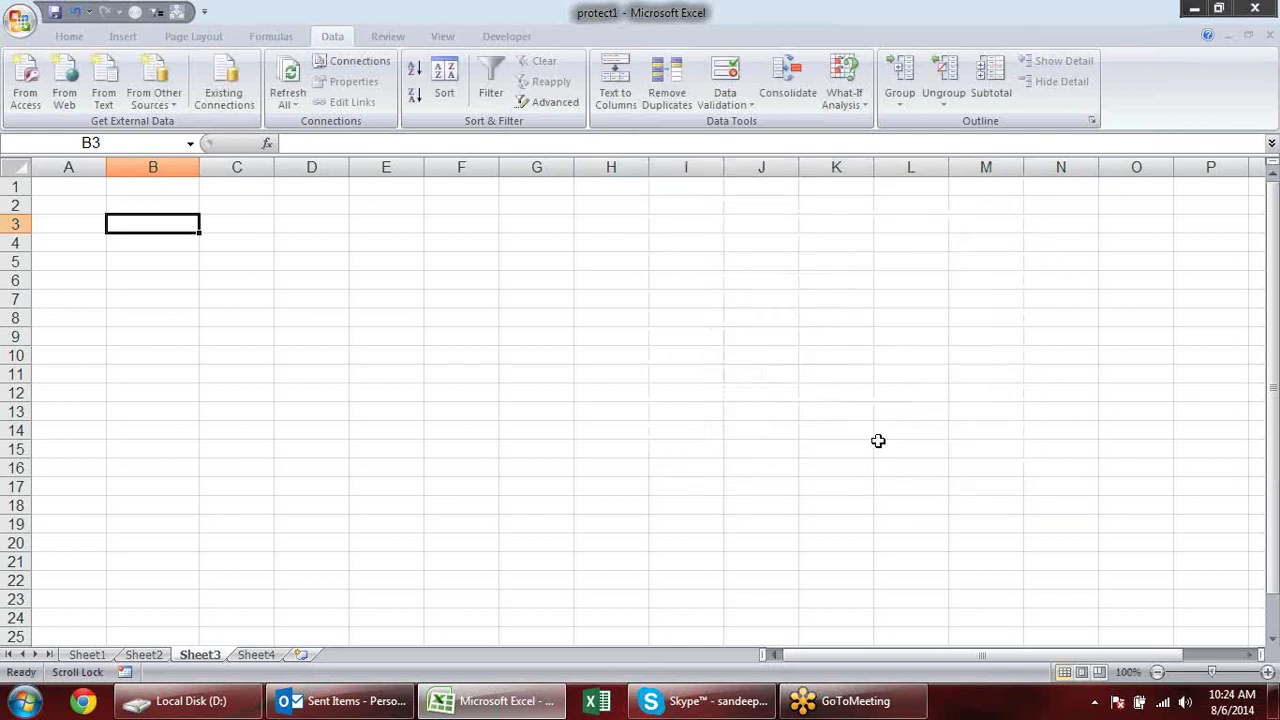
Step: Test B3 with 9 and 21, cancelling the rejections, then enter 20
text(9)
key(Return)
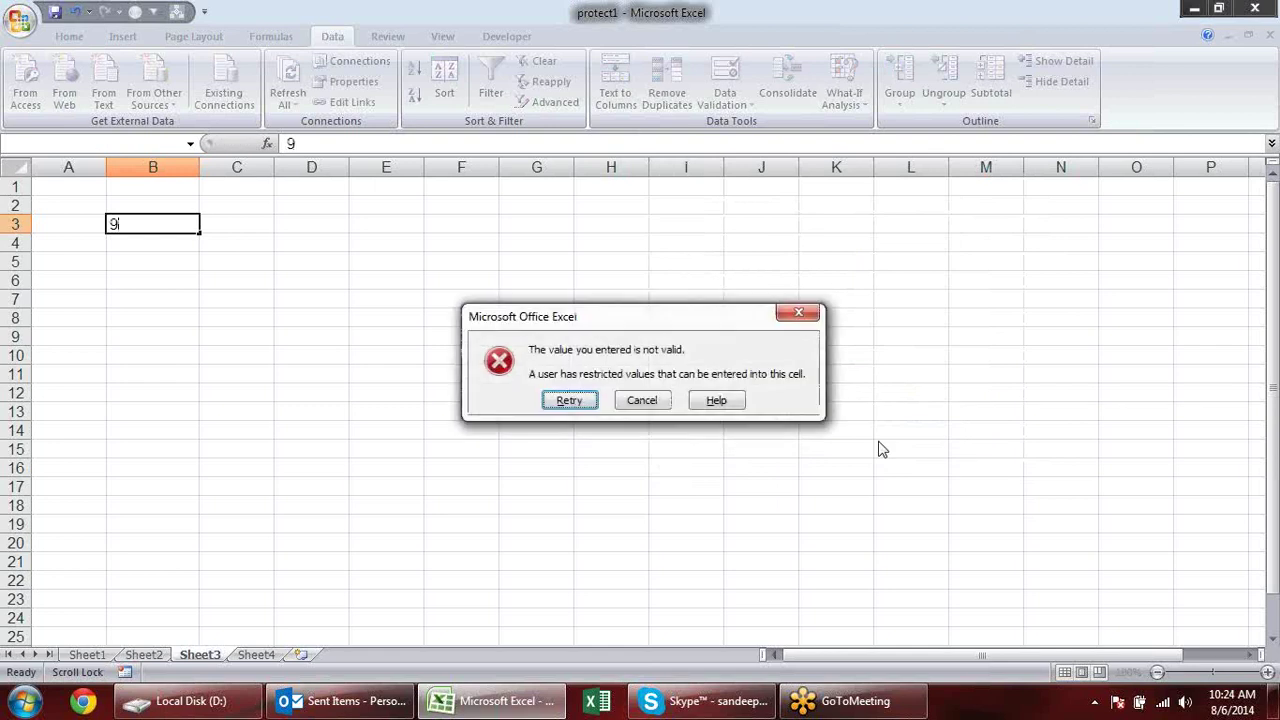
click(642, 400)
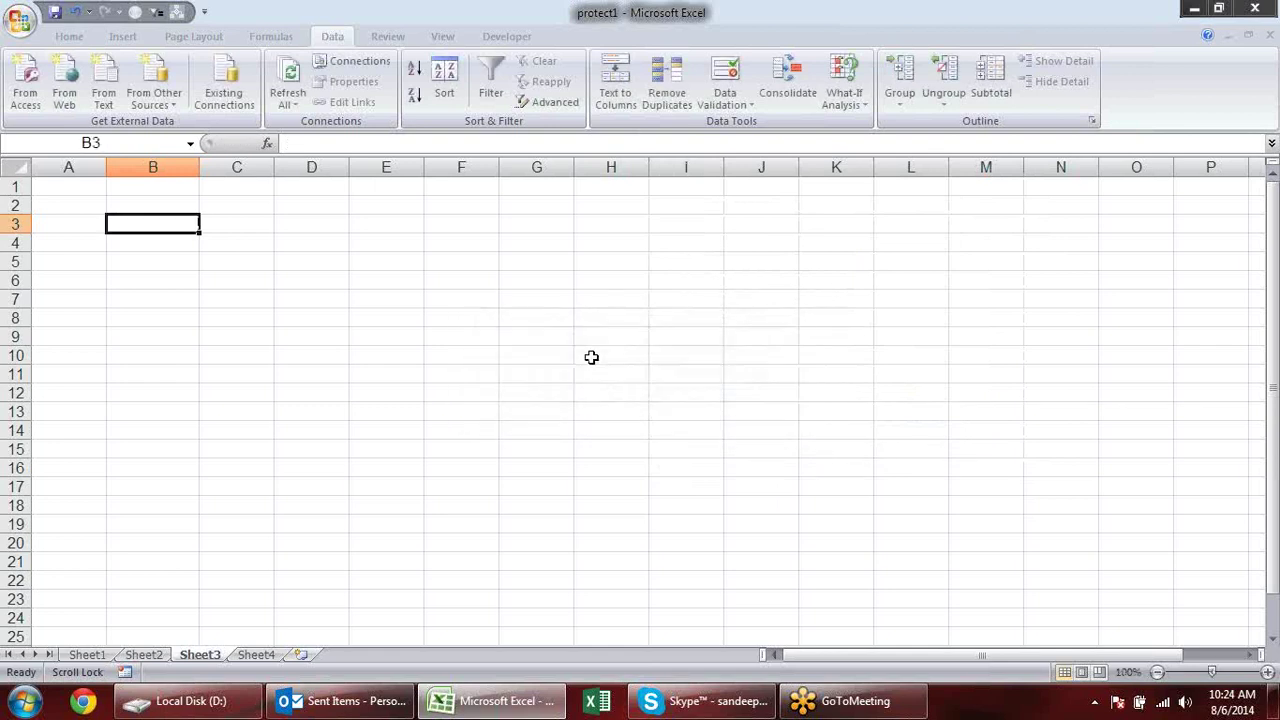
text(21)
key(Return)
key(Return)
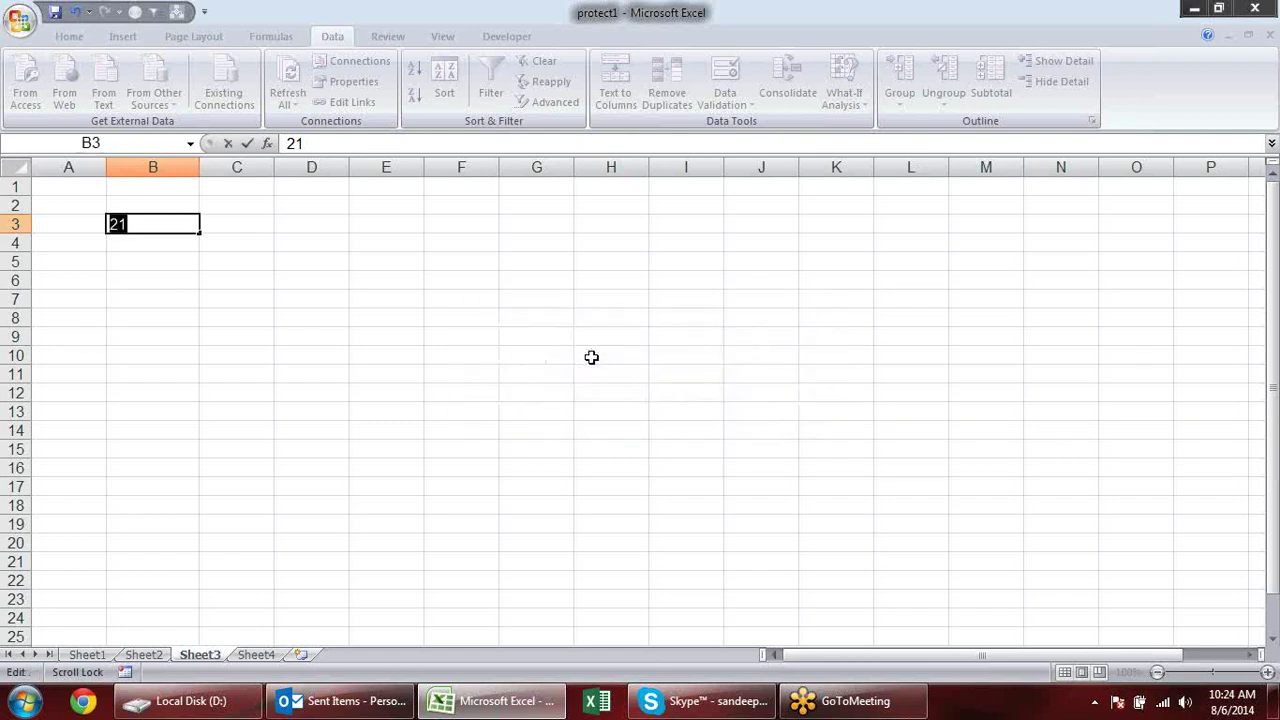
text(20)
key(Return)
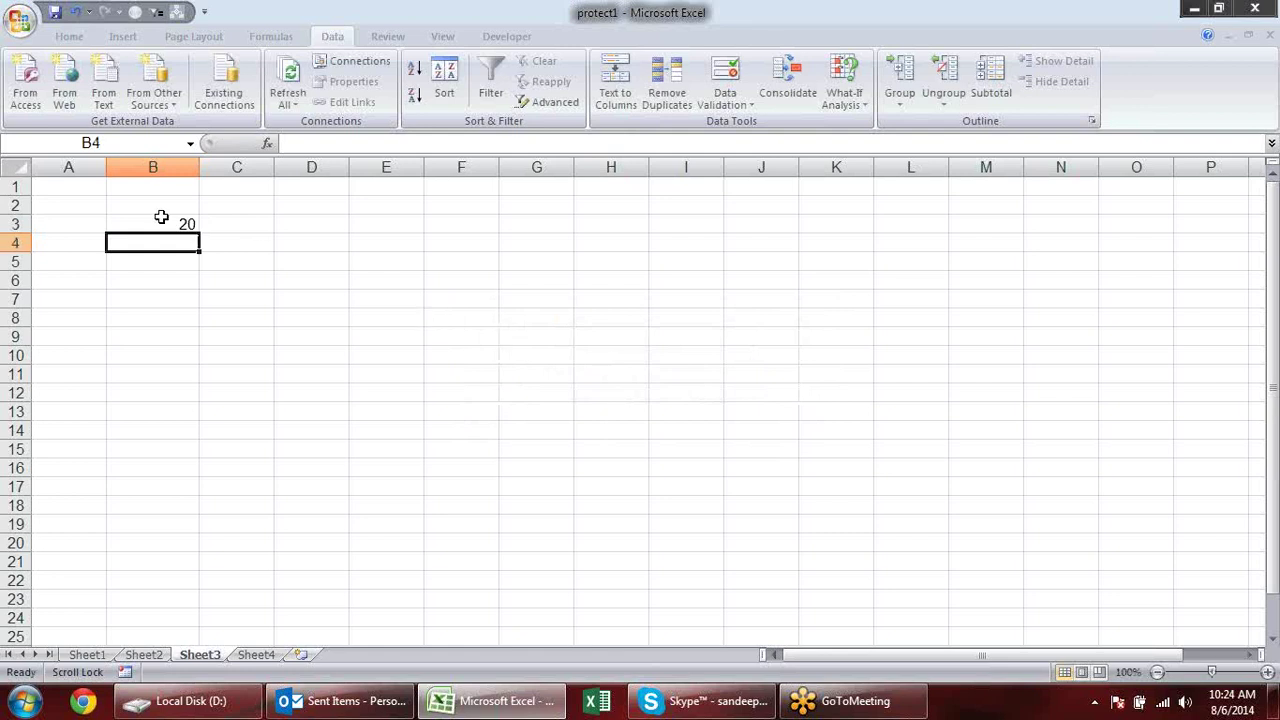
Step: Review B3's validation rule without changes, then try 19.9 and cancel the rejection
click(163, 221)
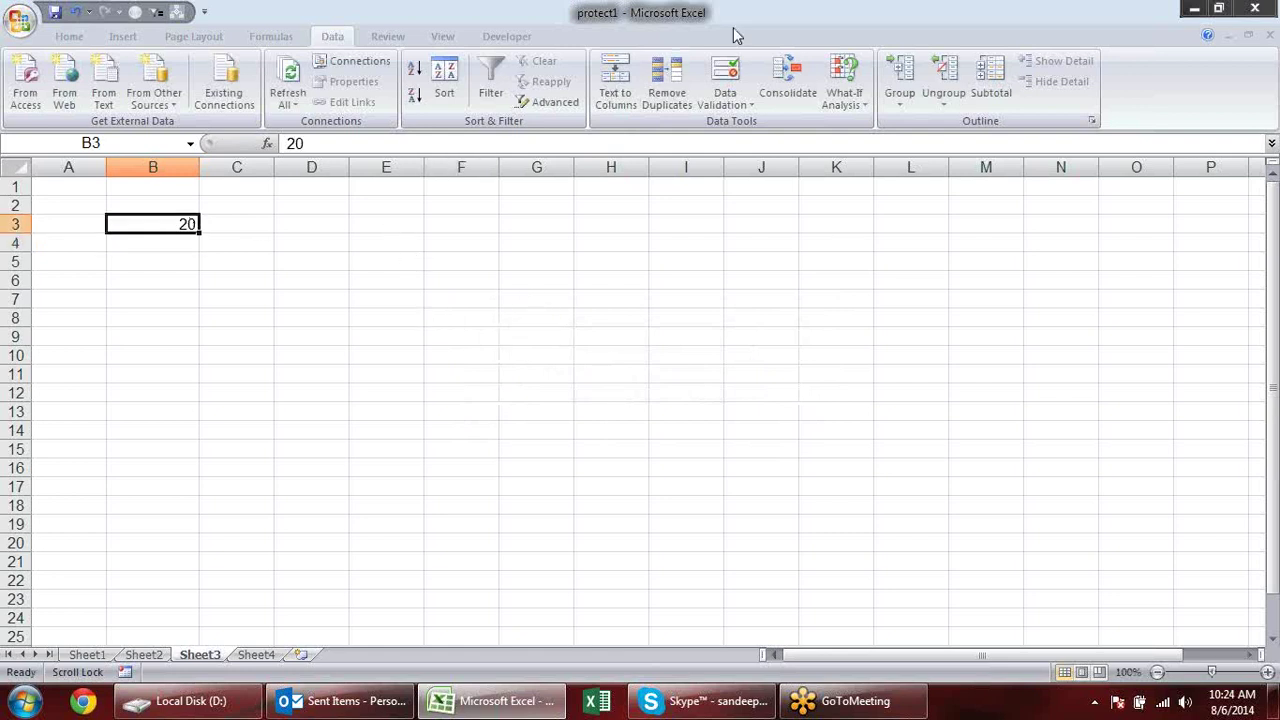
click(727, 75)
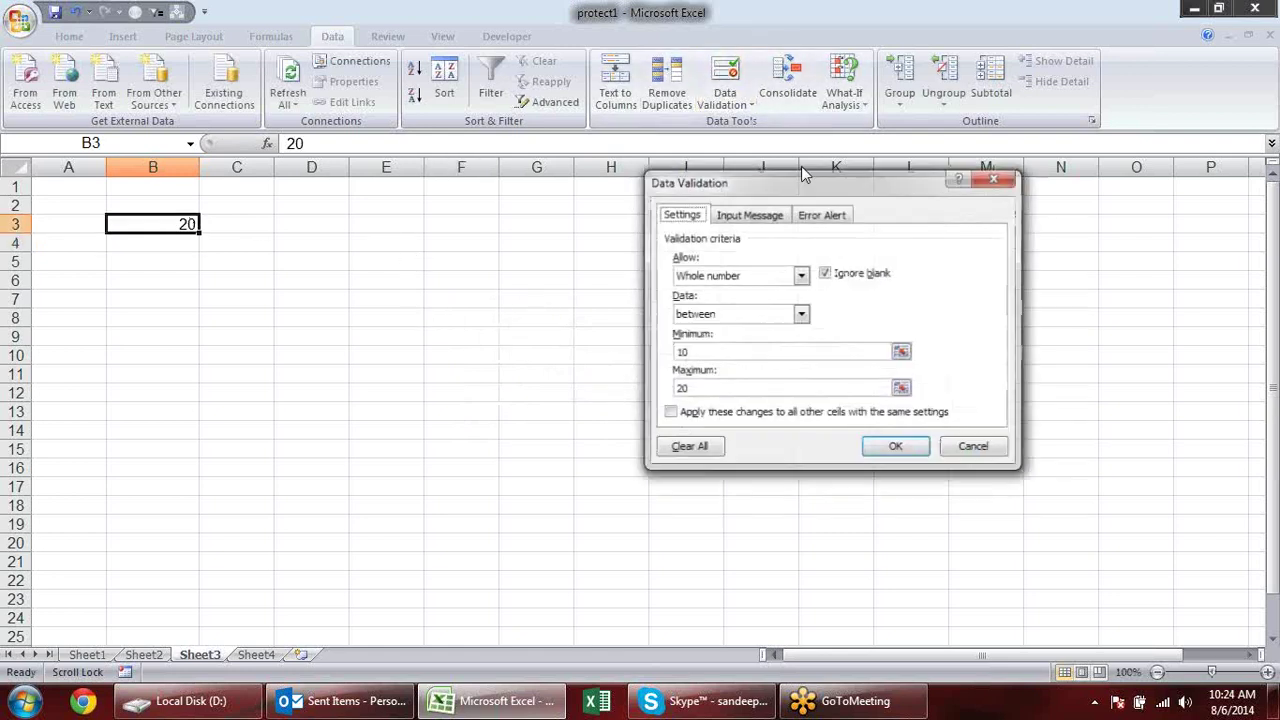
click(801, 275)
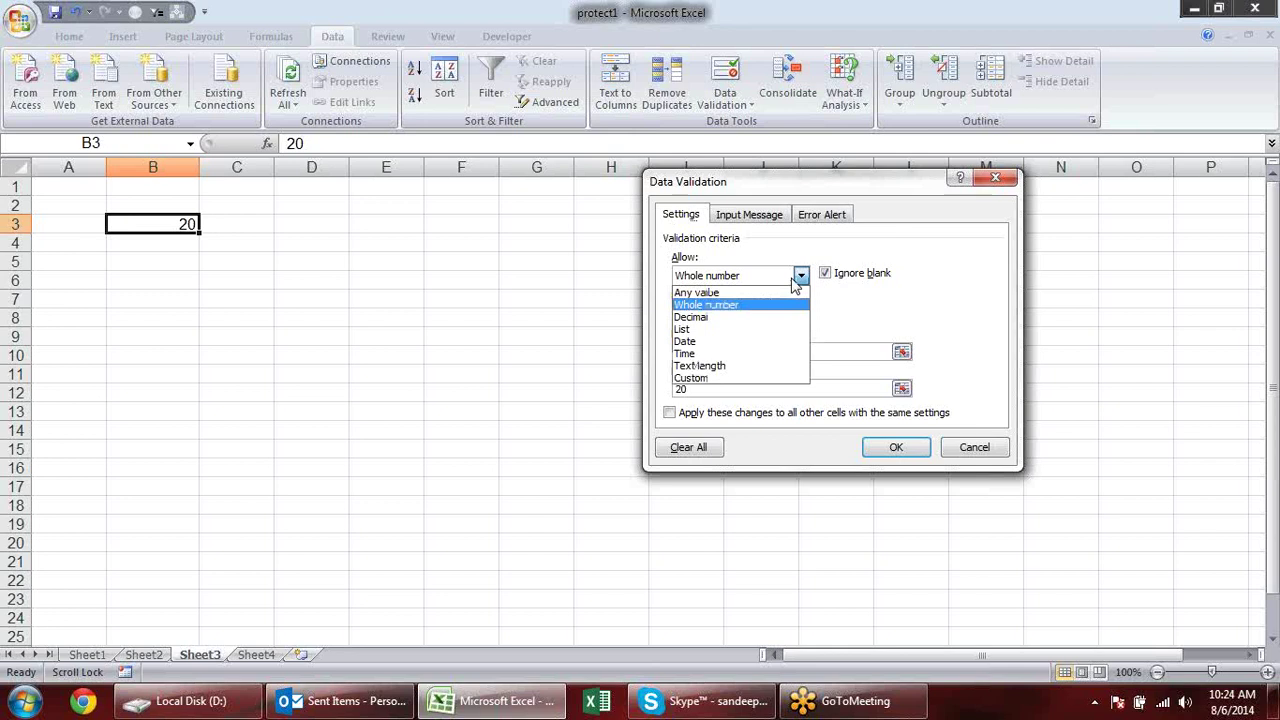
click(790, 305)
key(Escape)
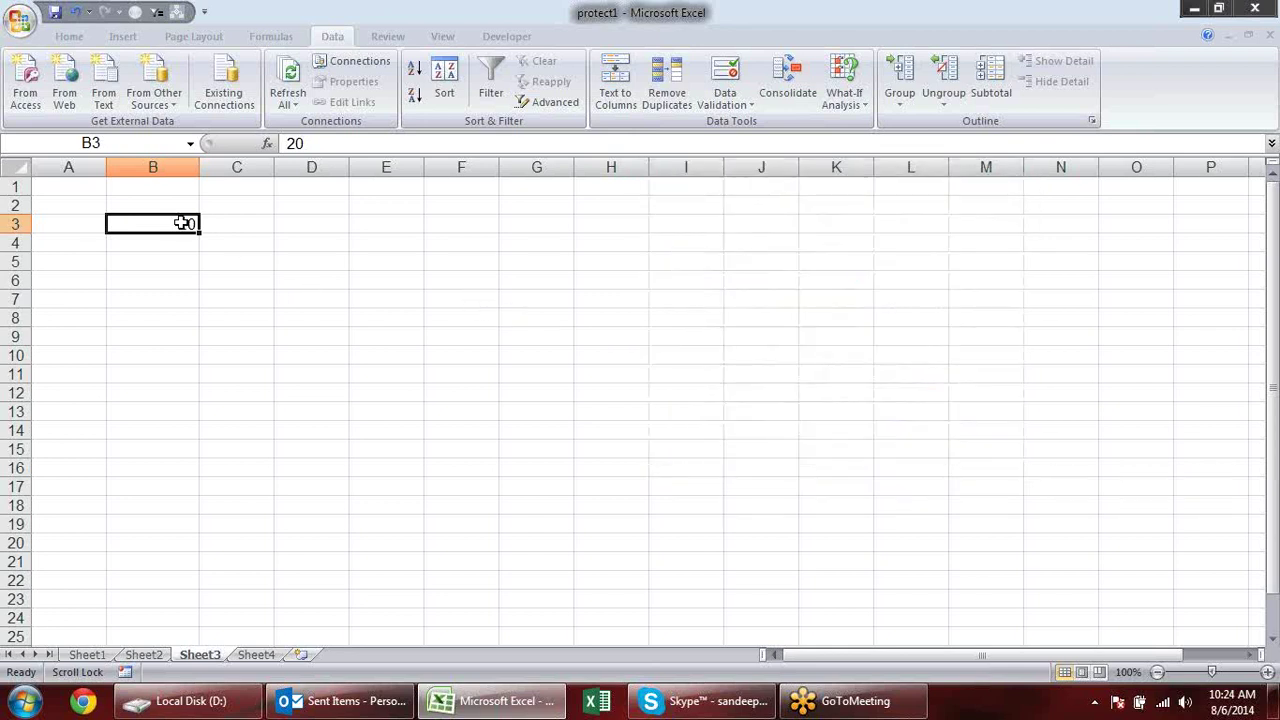
text(19.9)
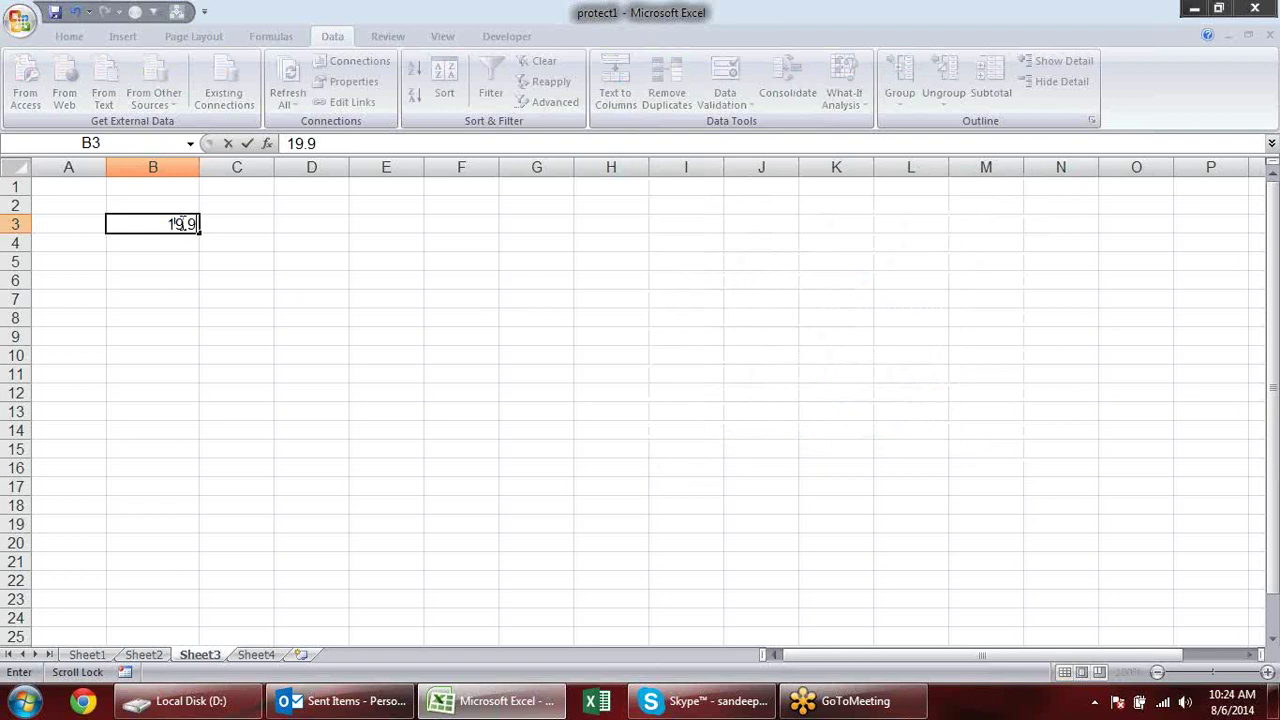
key(Return)
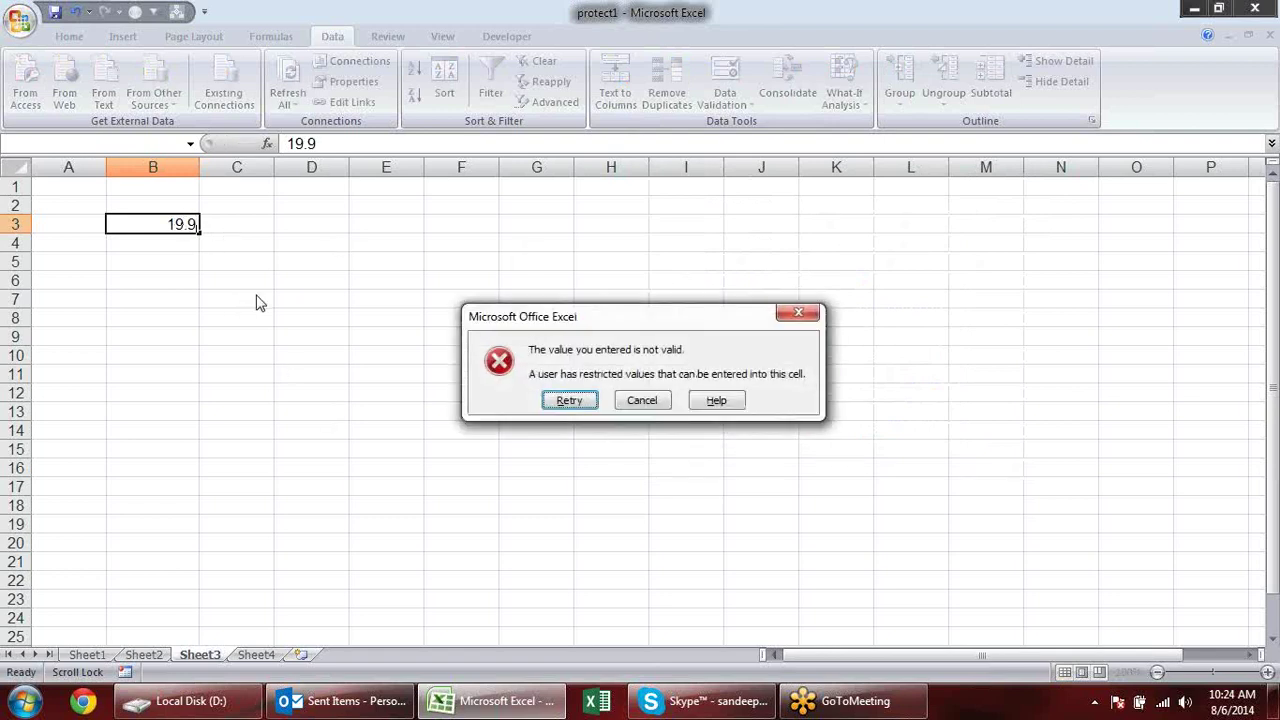
key(Escape)
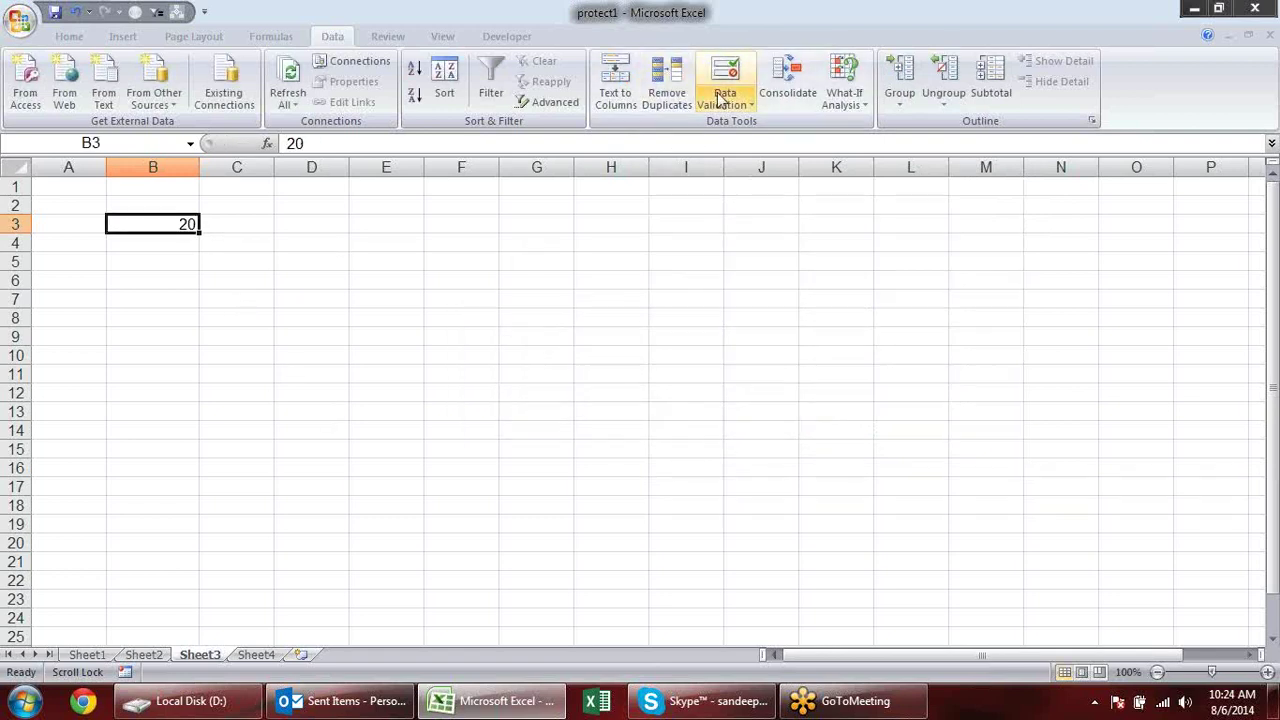
Step: Change B3's validation Allow type from Whole number to Decimal
click(725, 98)
click(765, 125)
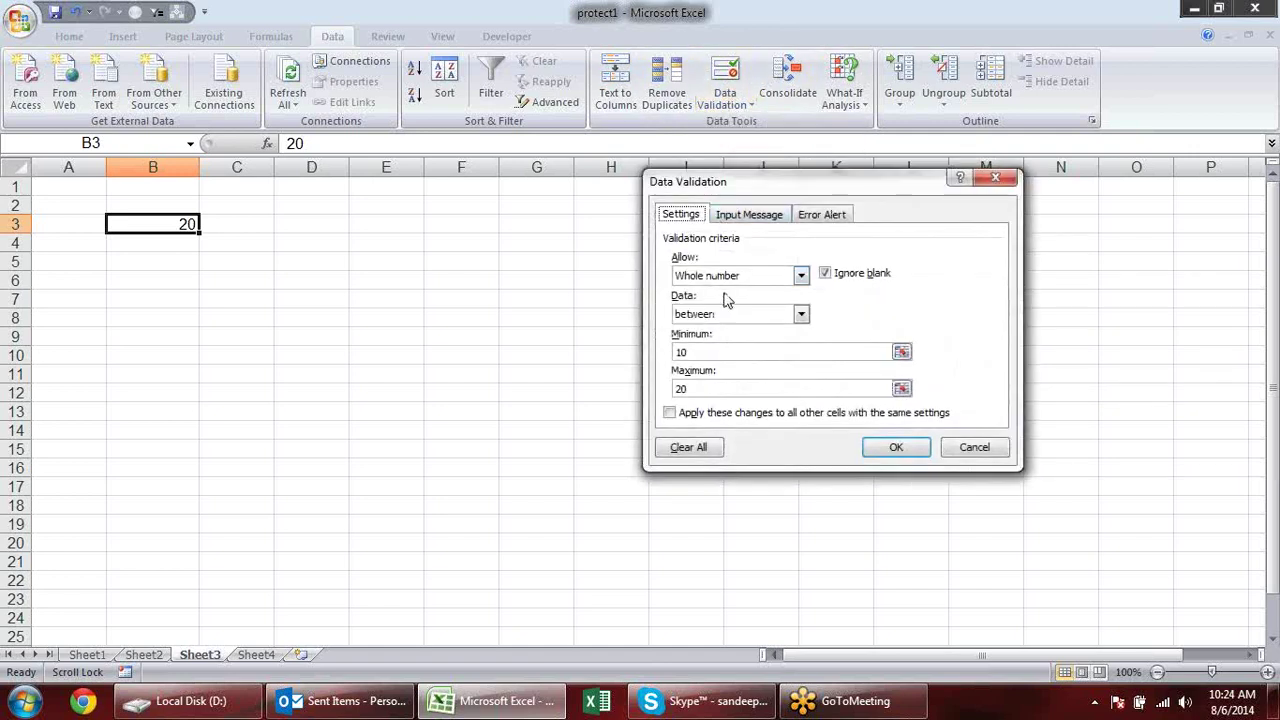
click(800, 277)
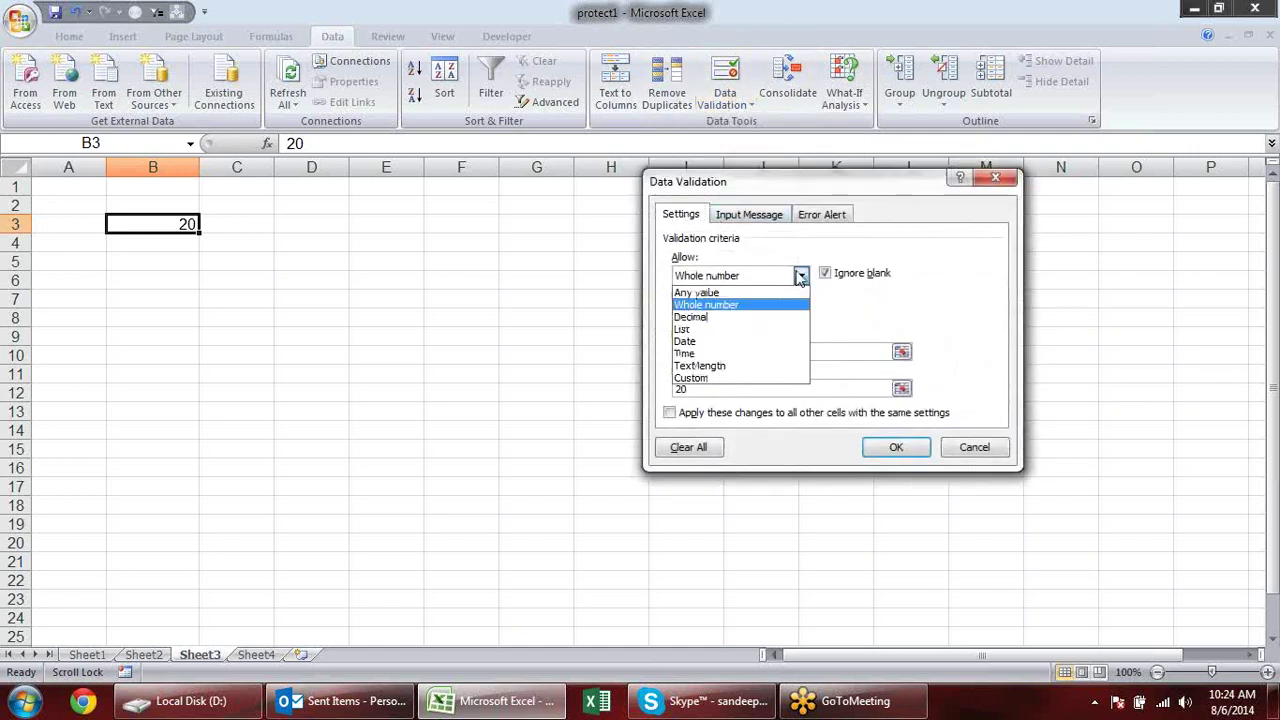
click(759, 318)
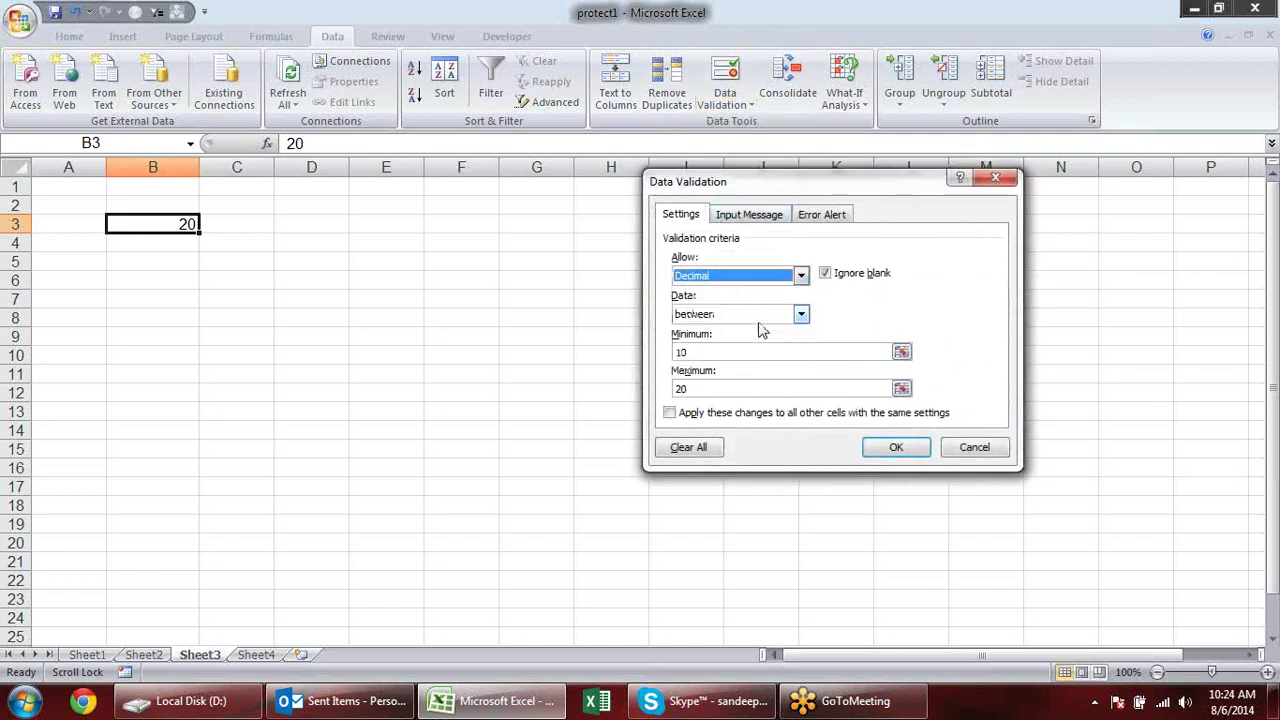
click(896, 449)
Step: Enter 19.9 in B3 and reopen its validation settings
text(19.)
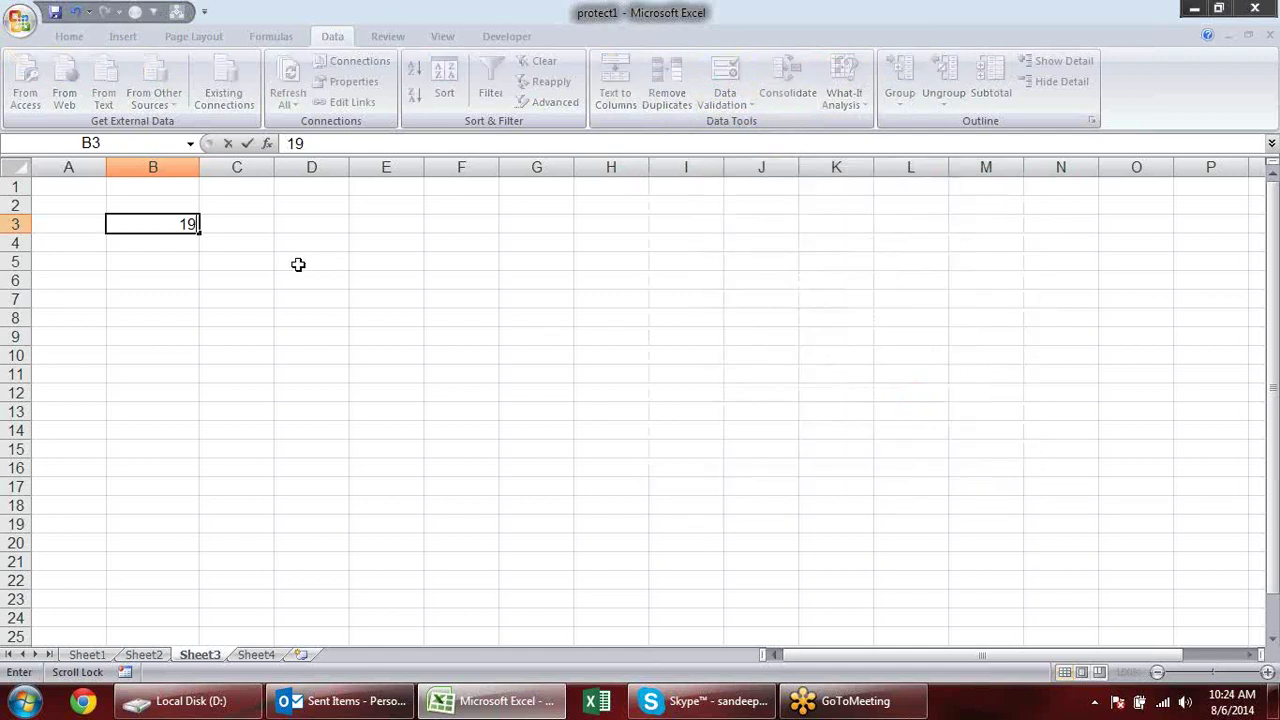
text(9)
key(Return)
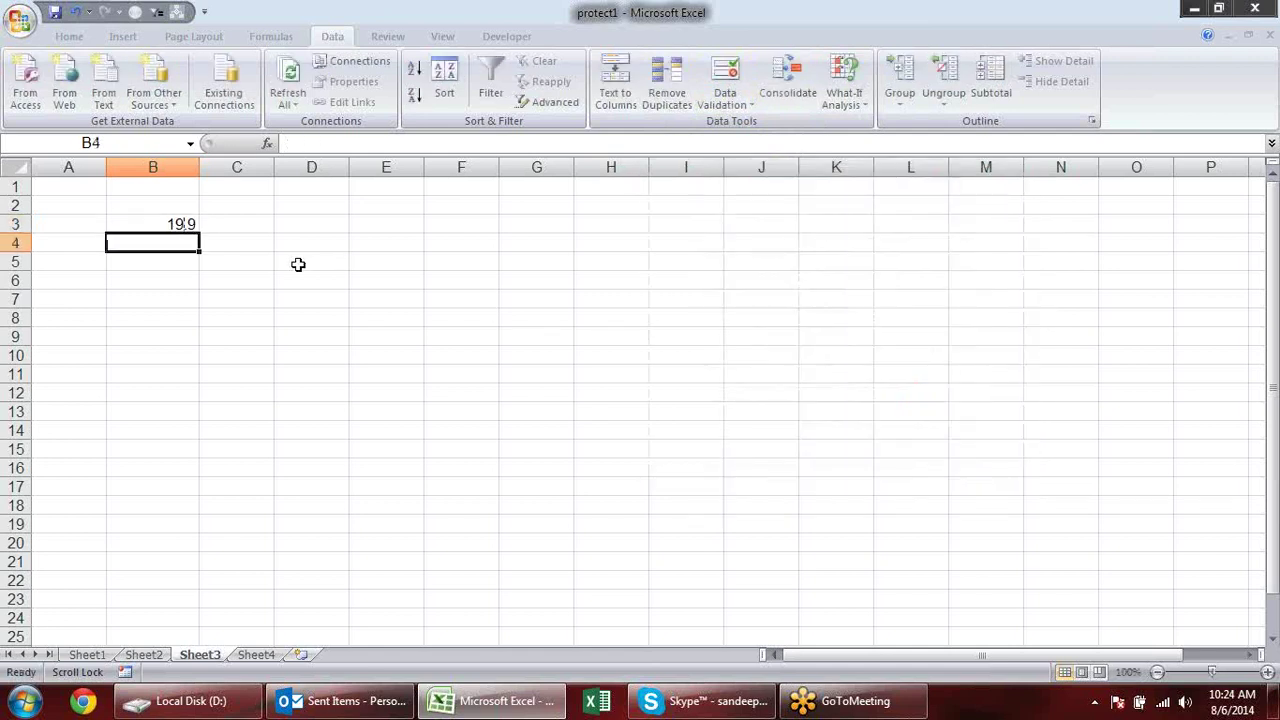
click(148, 222)
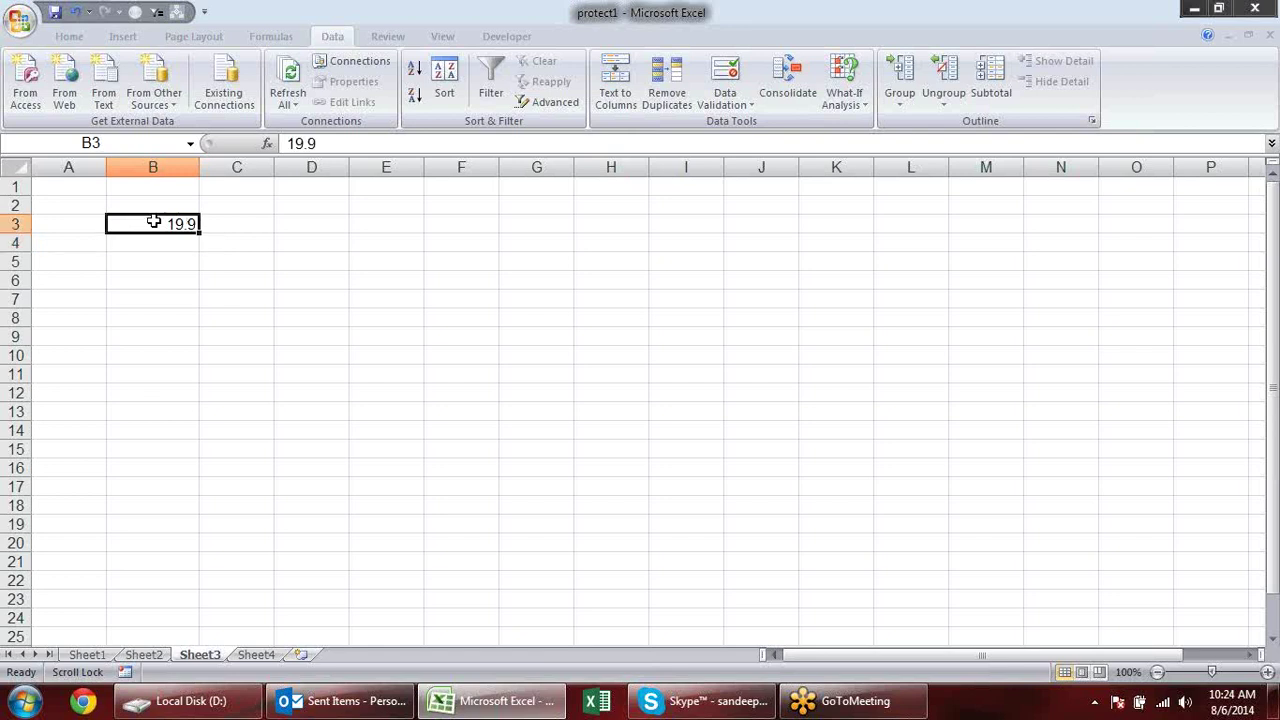
click(725, 75)
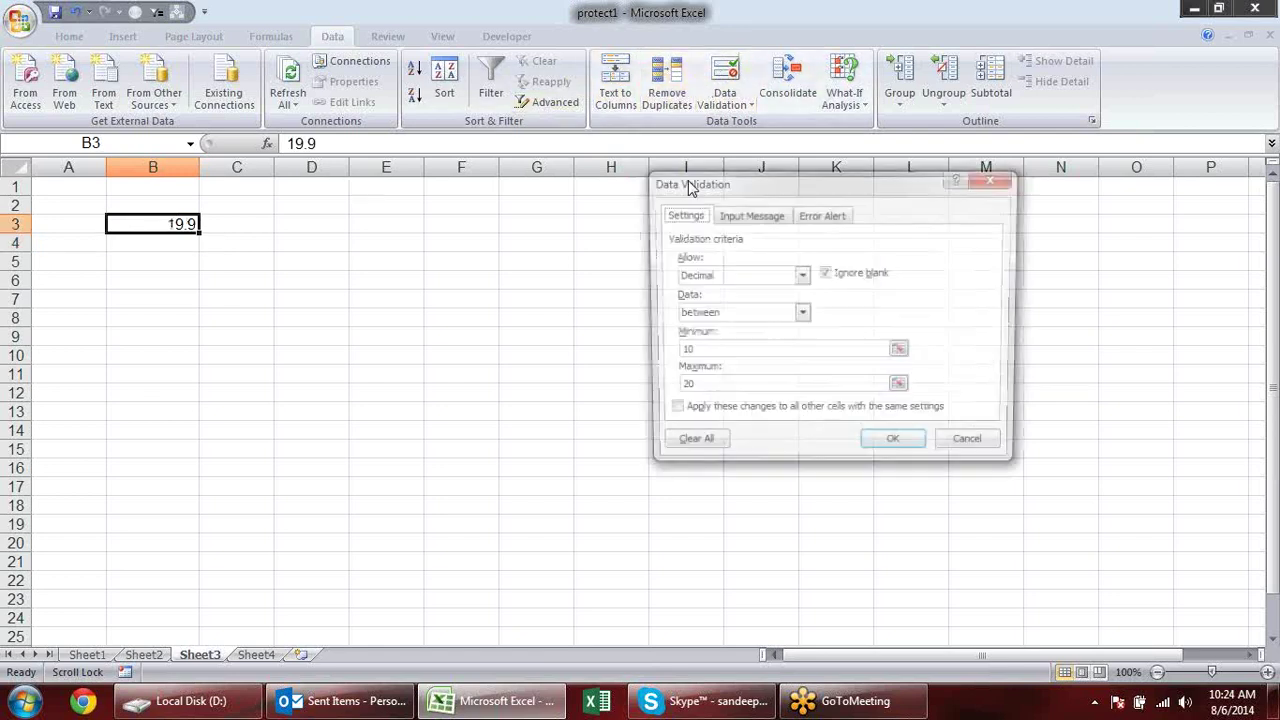
click(800, 275)
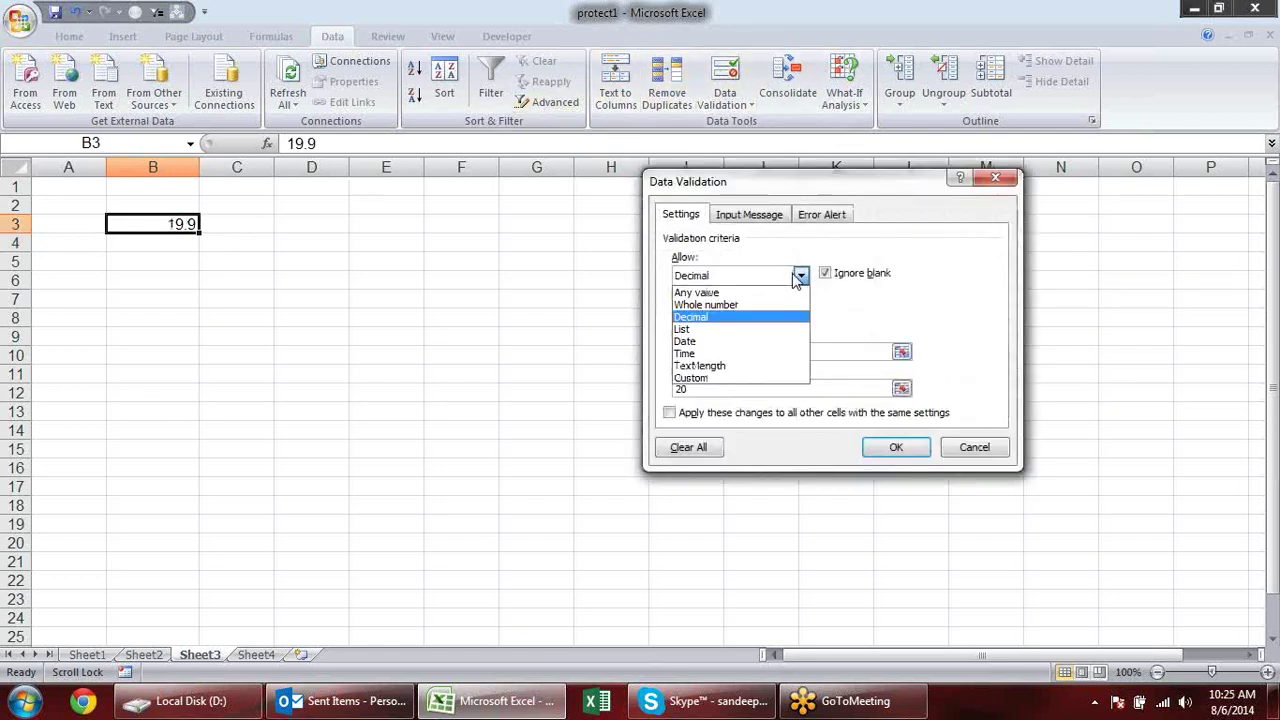
Step: Set B3's validation to a List with source 1,2,3,4,5,6,7,8,9,10
click(758, 330)
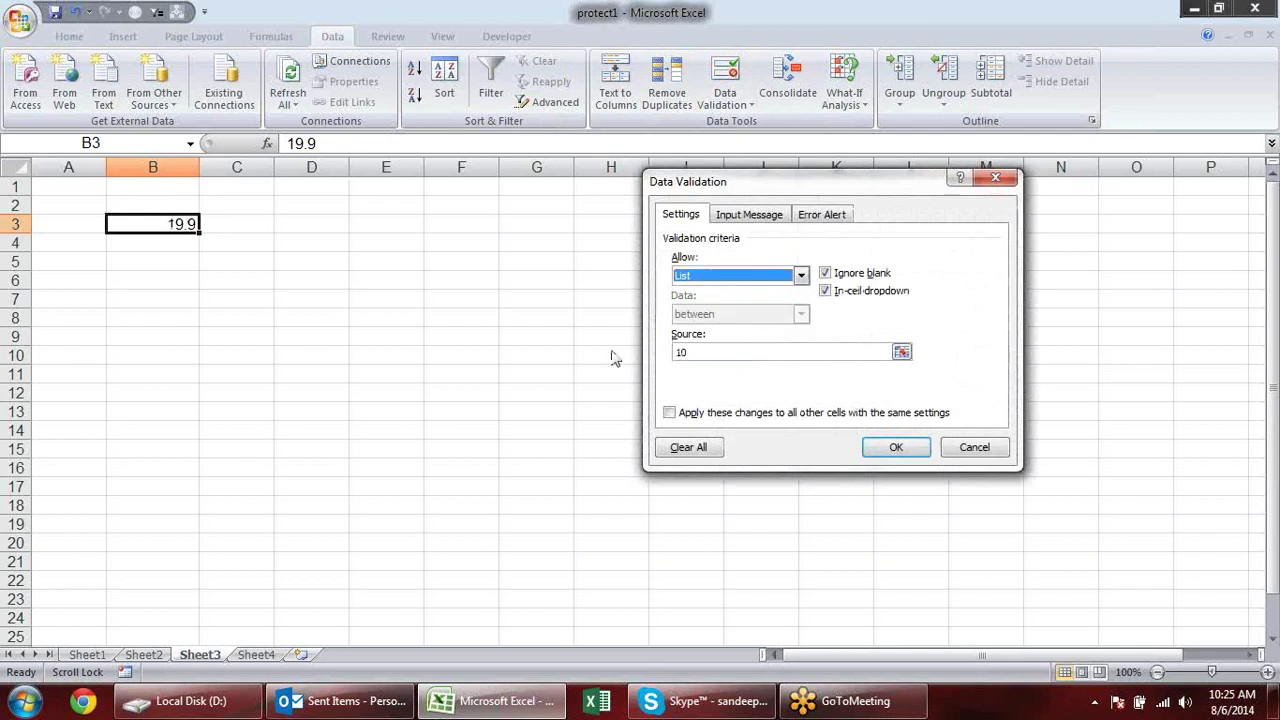
click(705, 351)
text(,)
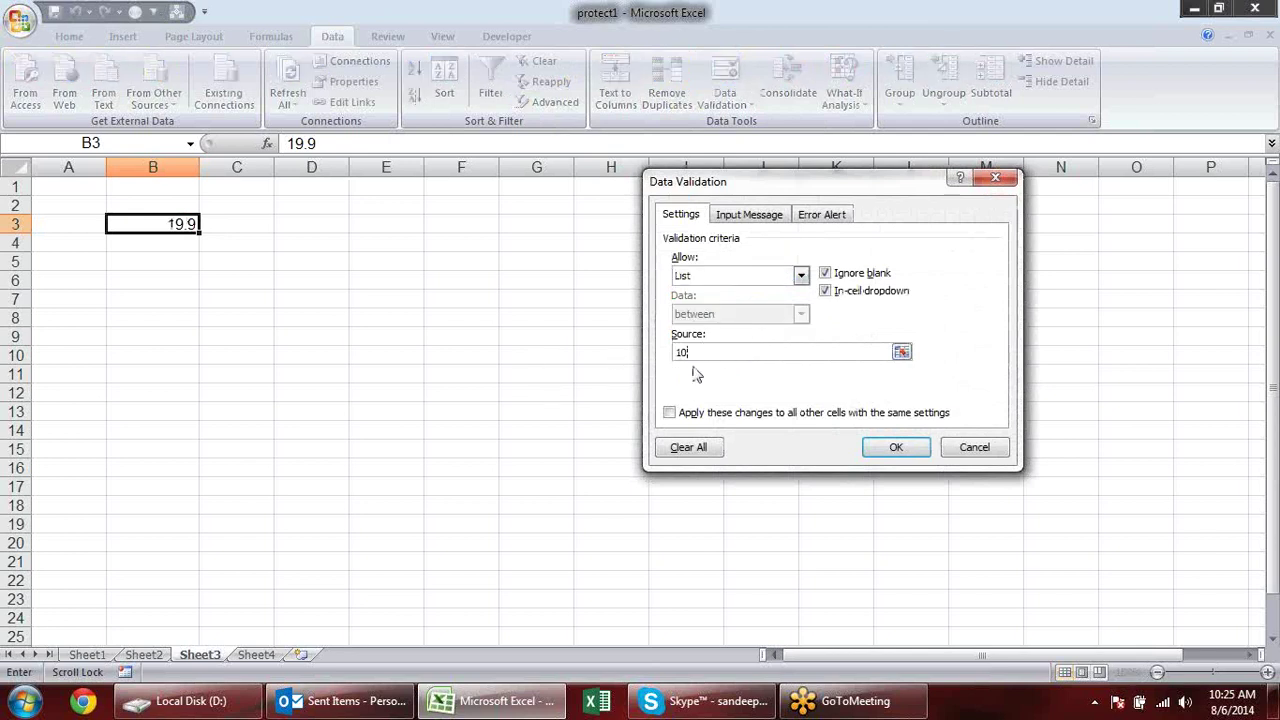
drag(702, 351, 606, 347)
key(Return)
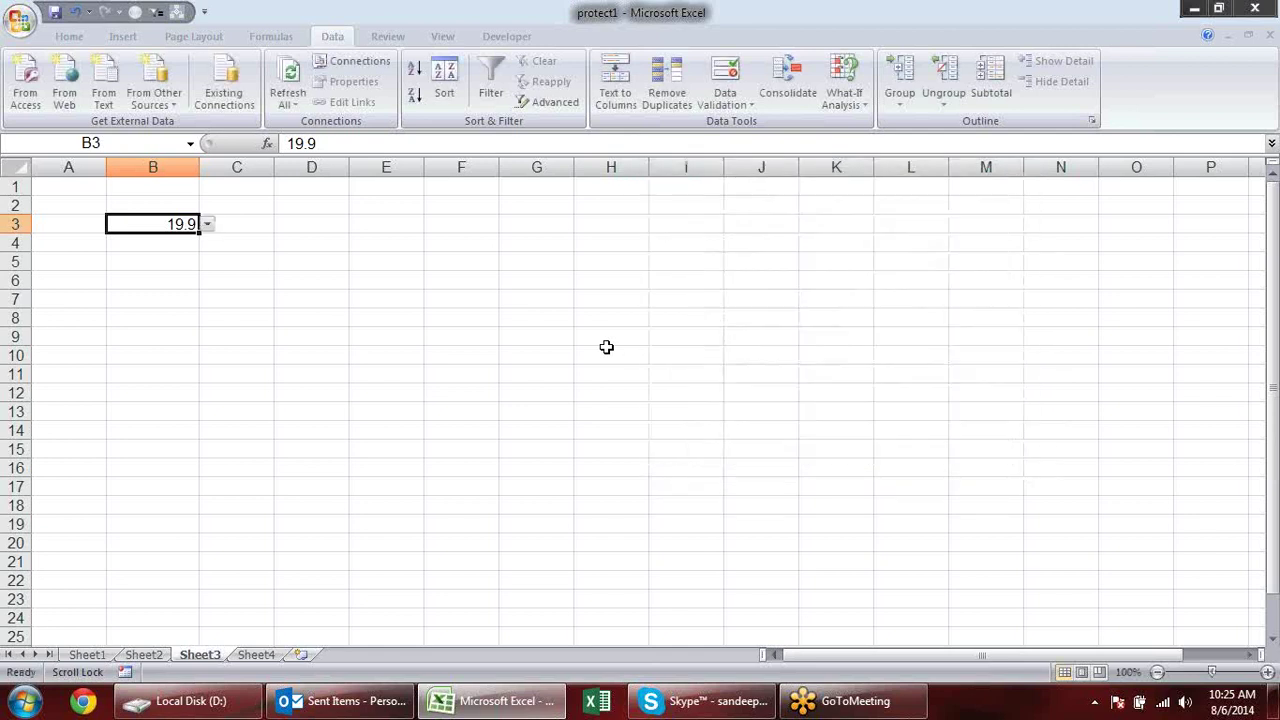
Step: Try values 5, 9 and 5 from B3's dropdown, ending with 8 selected
click(207, 224)
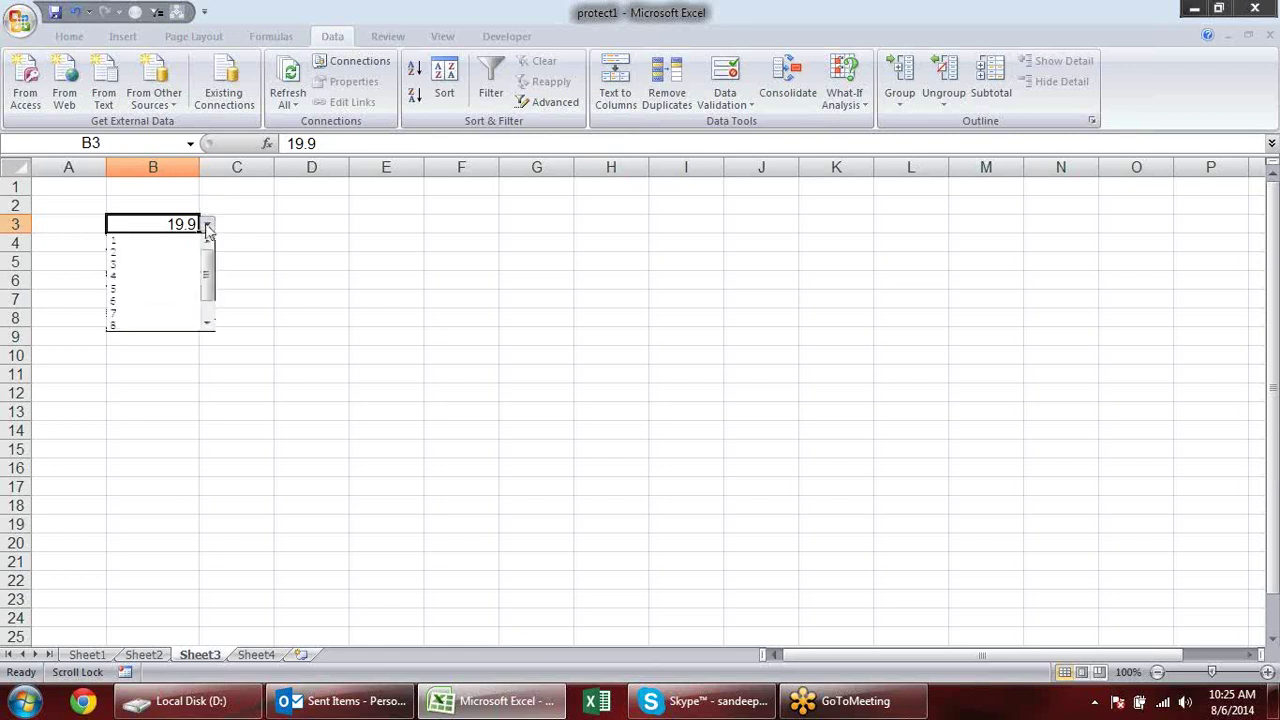
click(143, 288)
click(207, 225)
click(140, 313)
click(207, 224)
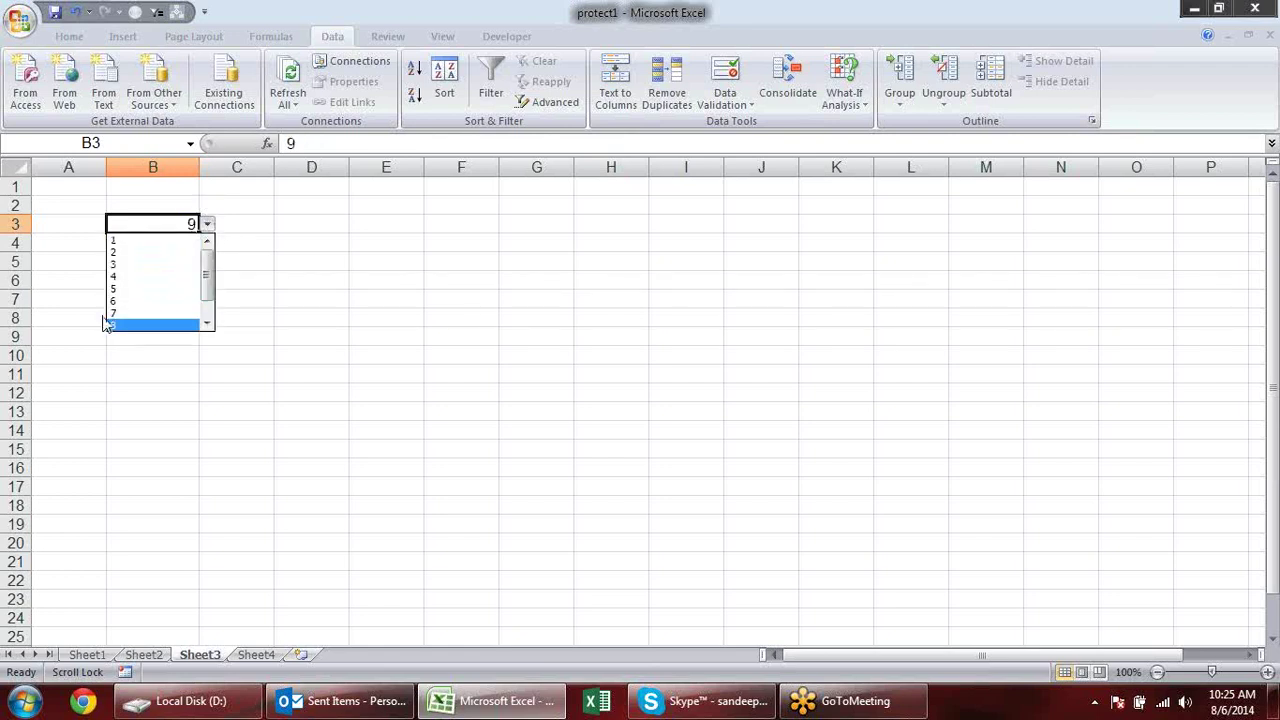
click(149, 280)
click(207, 225)
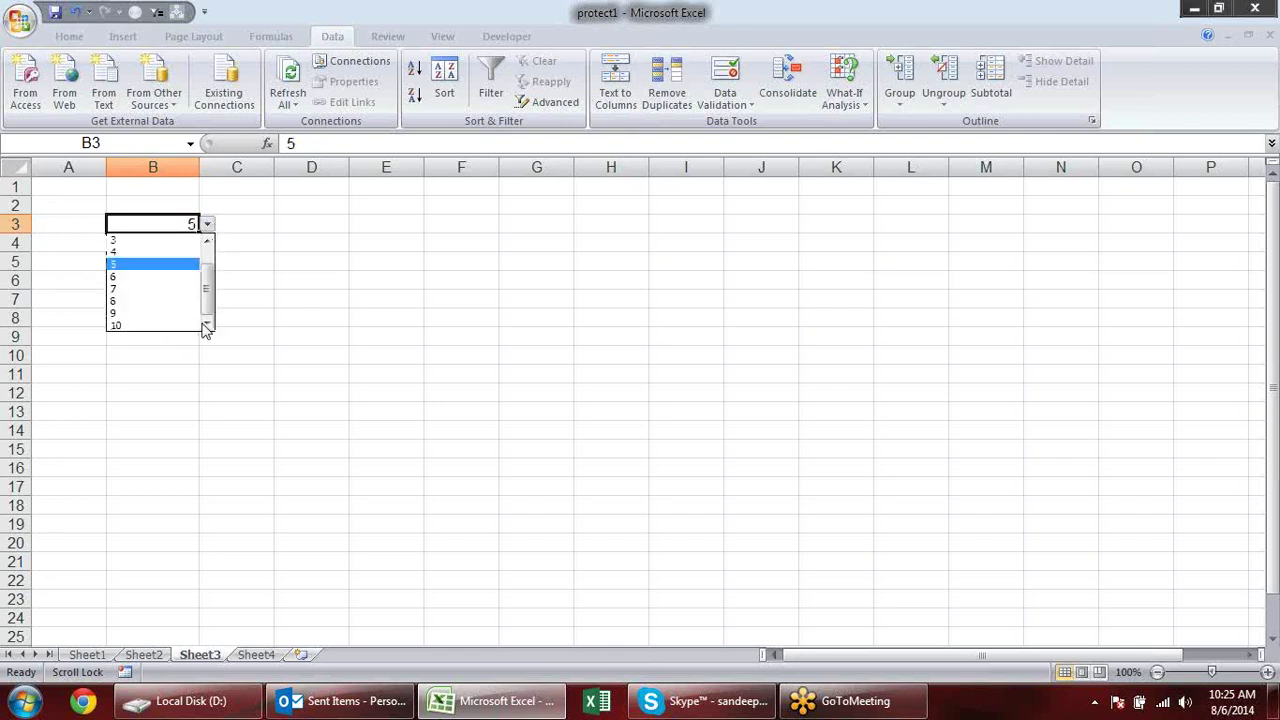
click(146, 300)
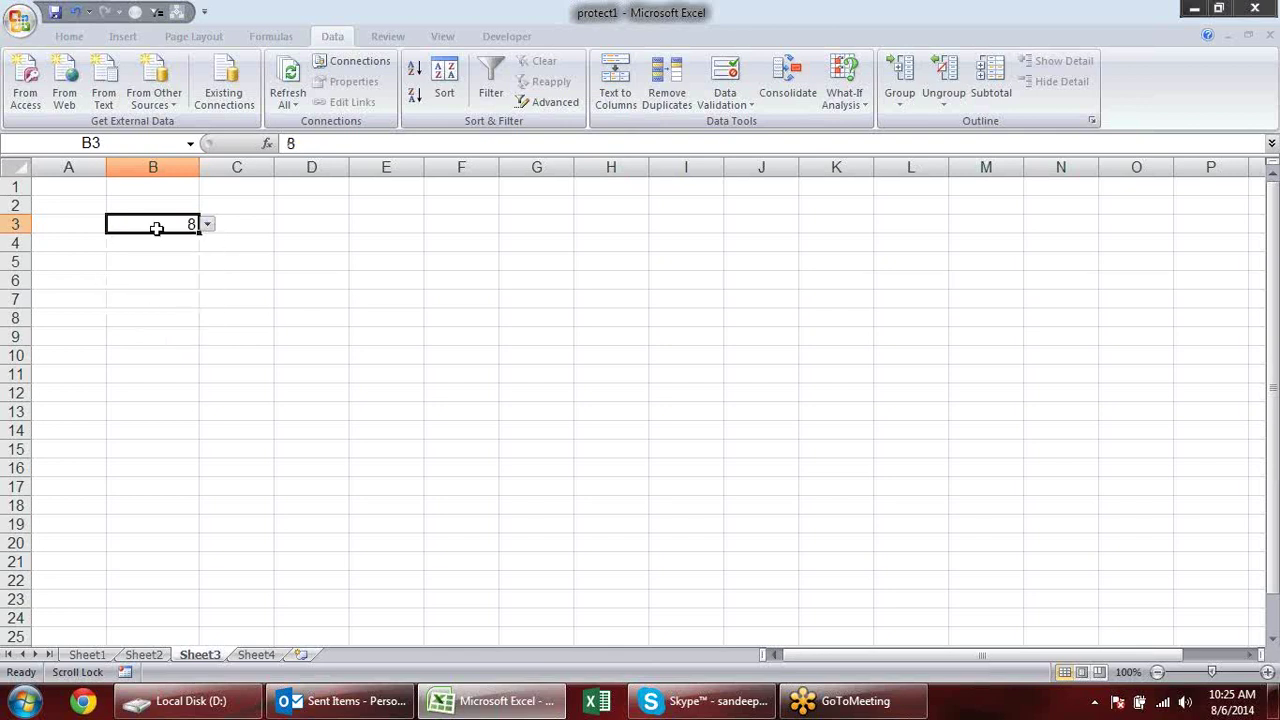
Step: Confirm that entering 12 in B3 is rejected, keeping 8
text(12)
key(Return)
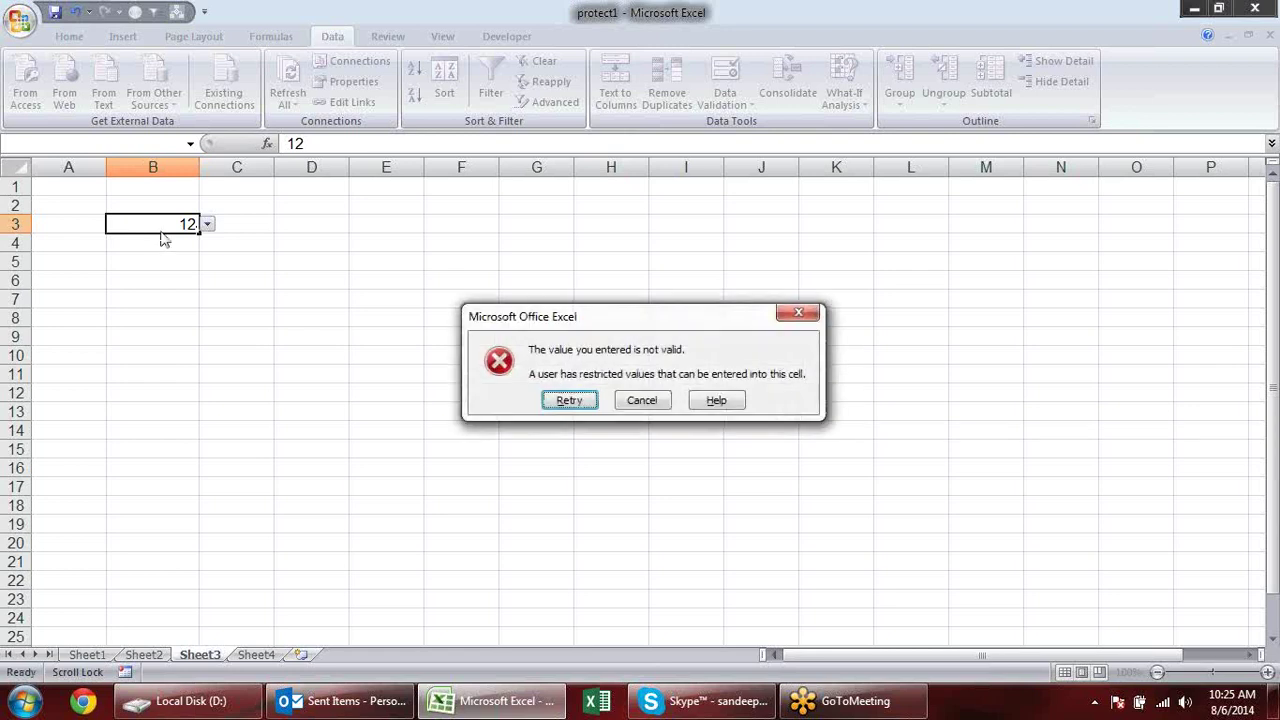
key(Escape)
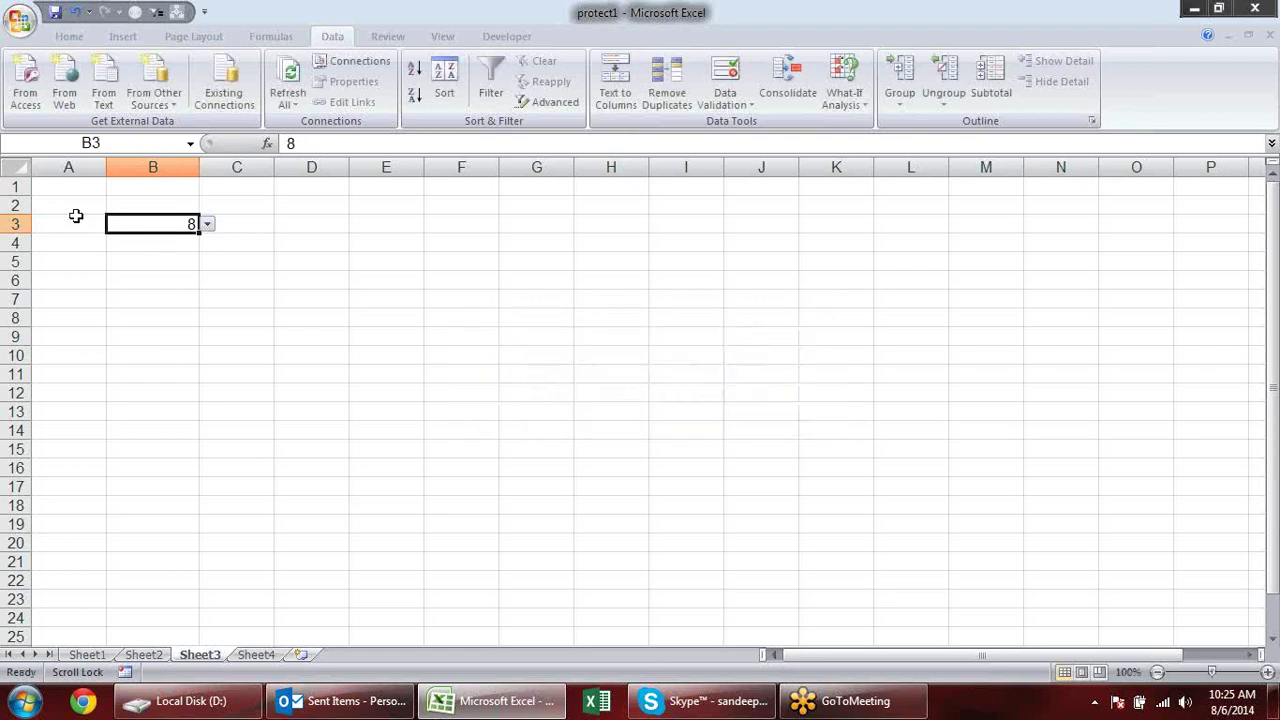
Step: Check B3's validation settings without changes, then enter a first name in F3
click(725, 98)
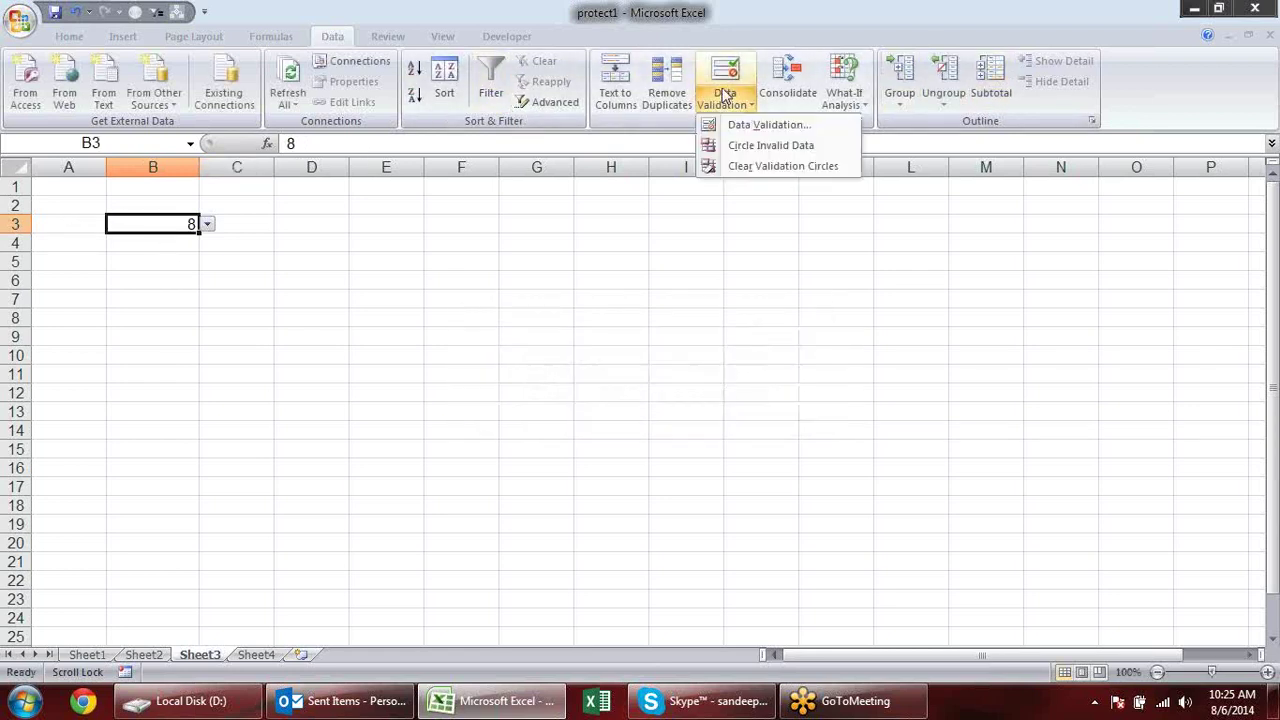
click(719, 83)
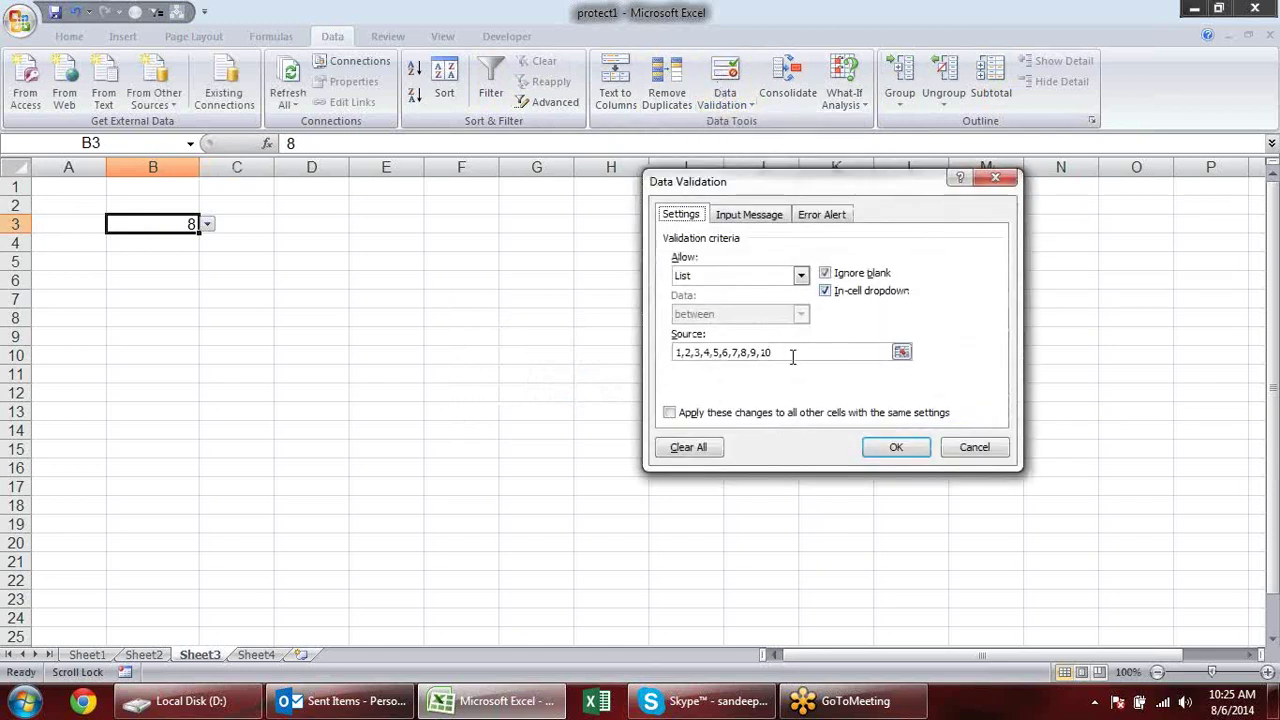
key(Escape)
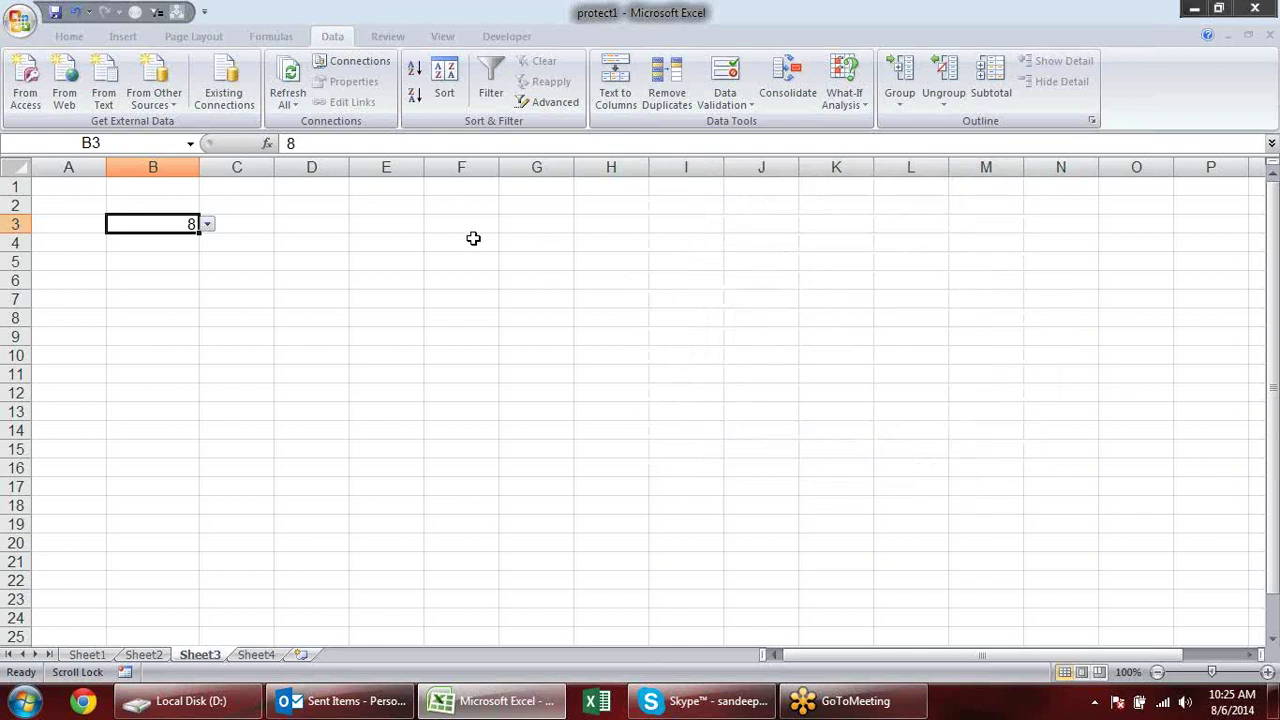
click(466, 228)
text(sandeep)
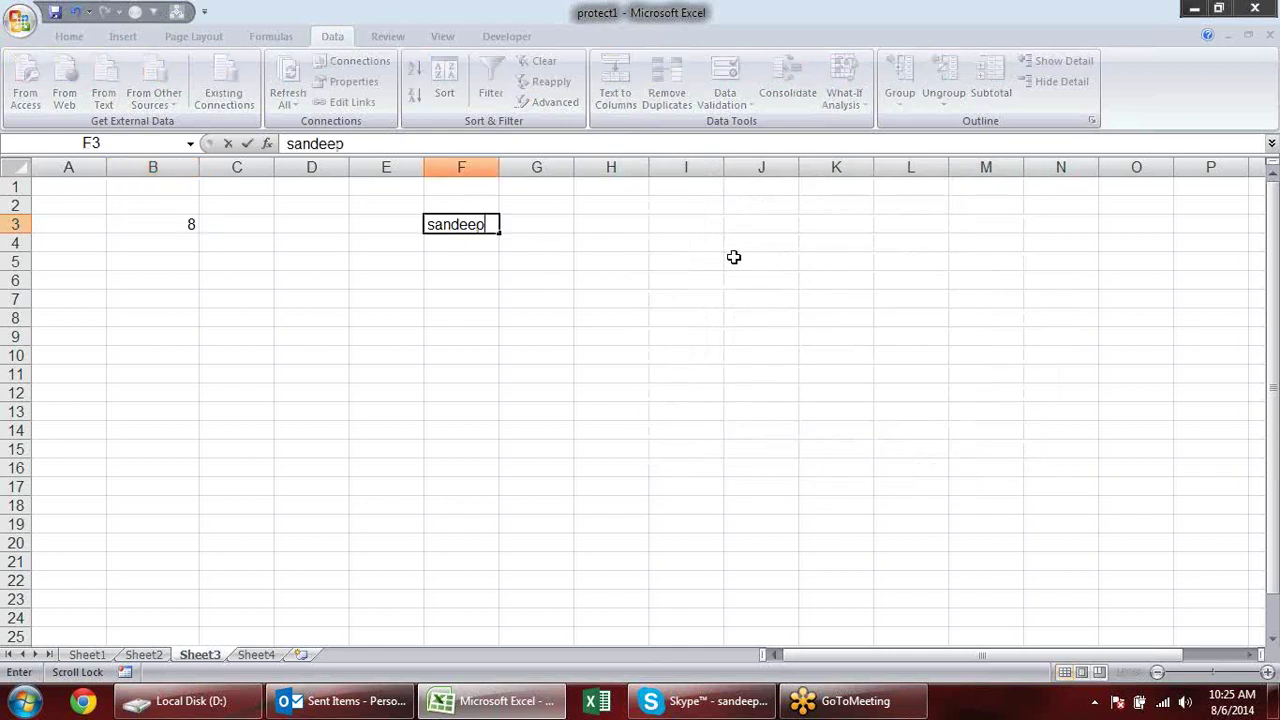
key(Return)
Step: Fill the name down to F12, then clear F8:F12 so five names remain in F3:F7
click(494, 226)
drag(500, 230, 502, 404)
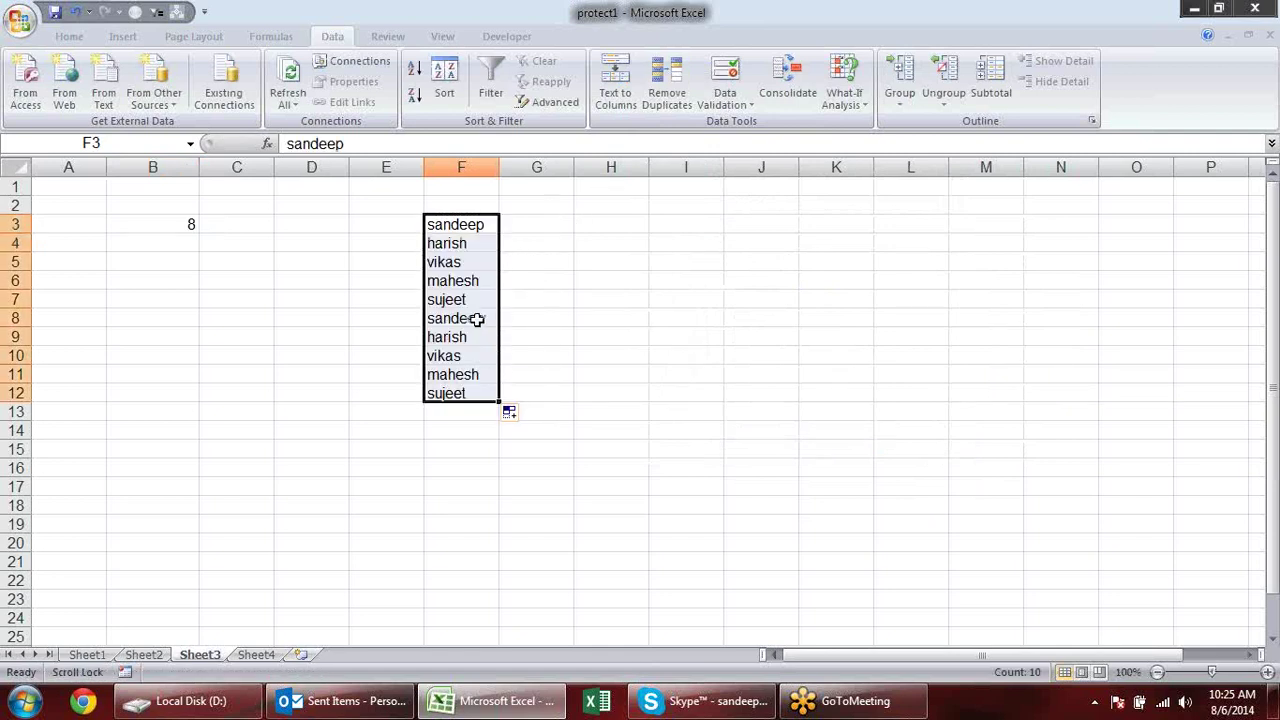
drag(477, 319, 481, 392)
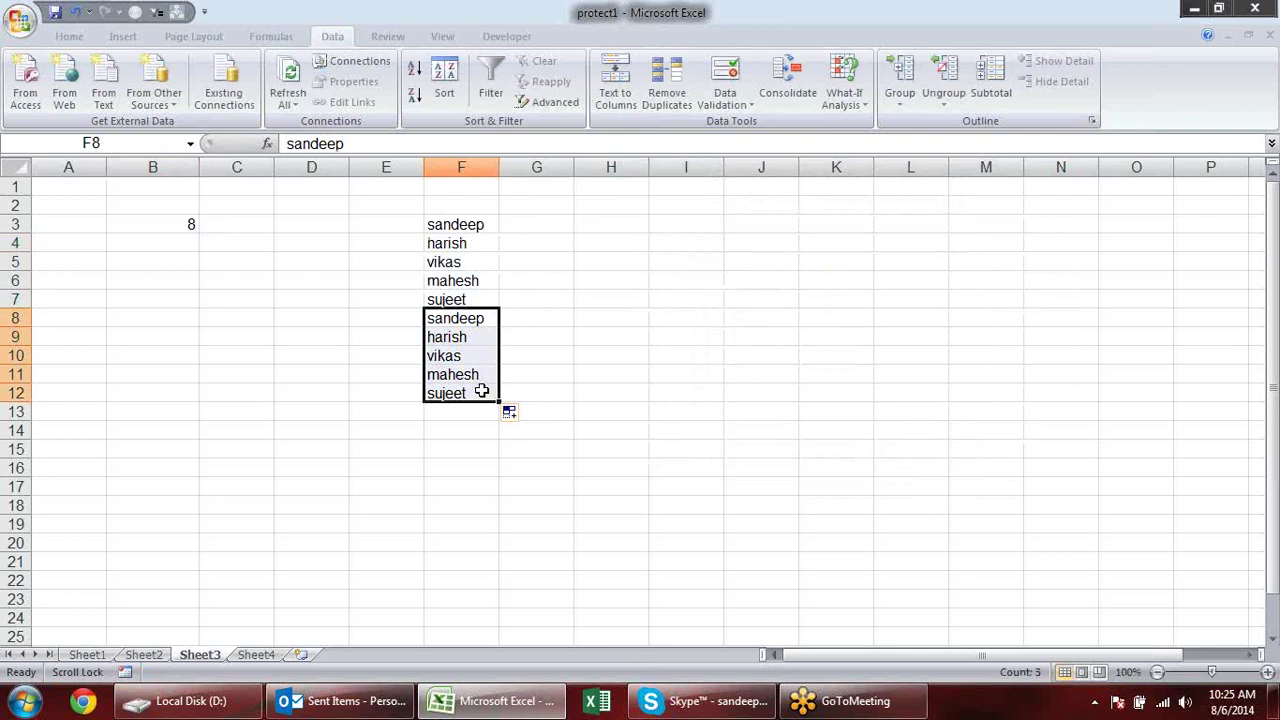
key(Delete)
drag(458, 222, 462, 296)
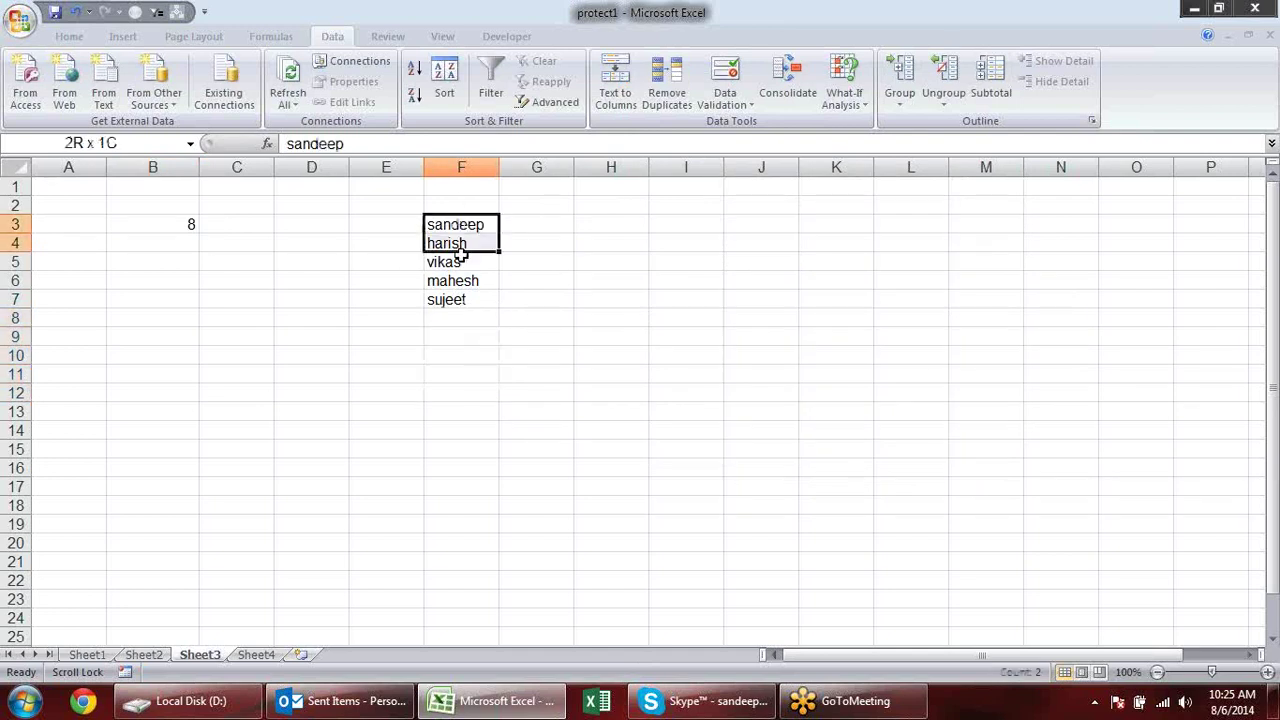
click(190, 209)
click(191, 222)
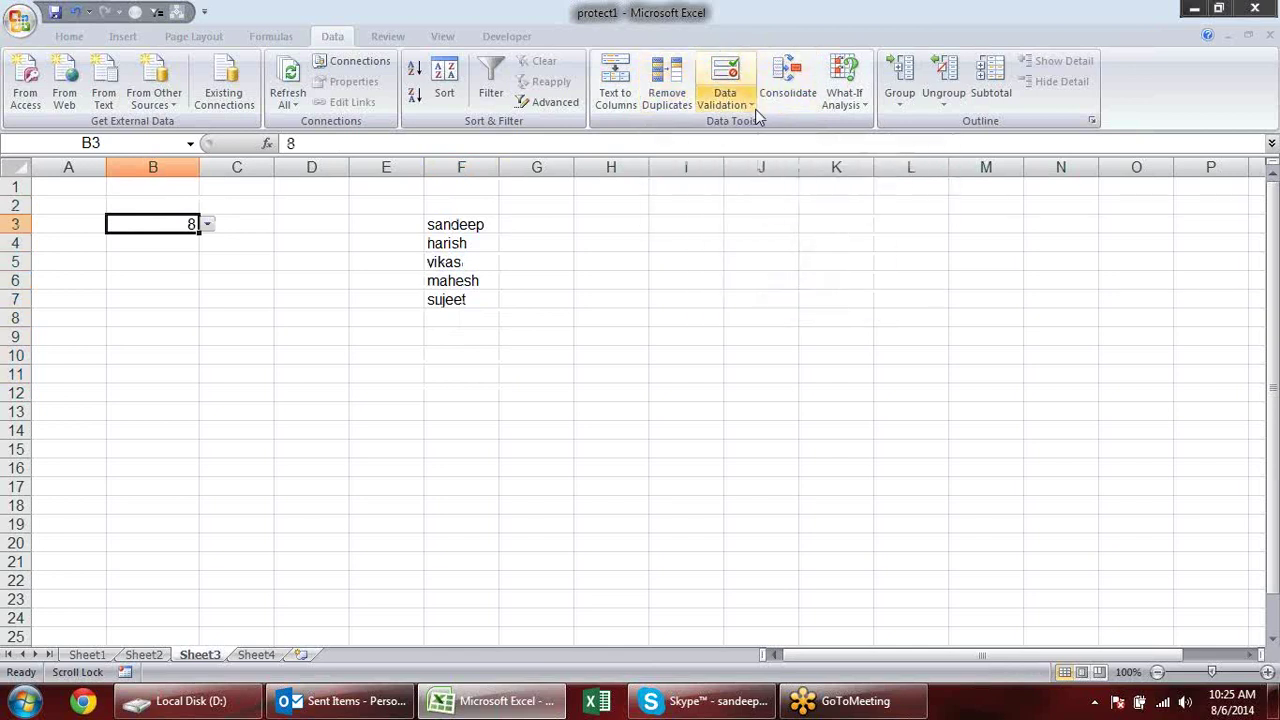
Step: Replace B3's list source 1 to 10 with the range F3:F7
click(727, 85)
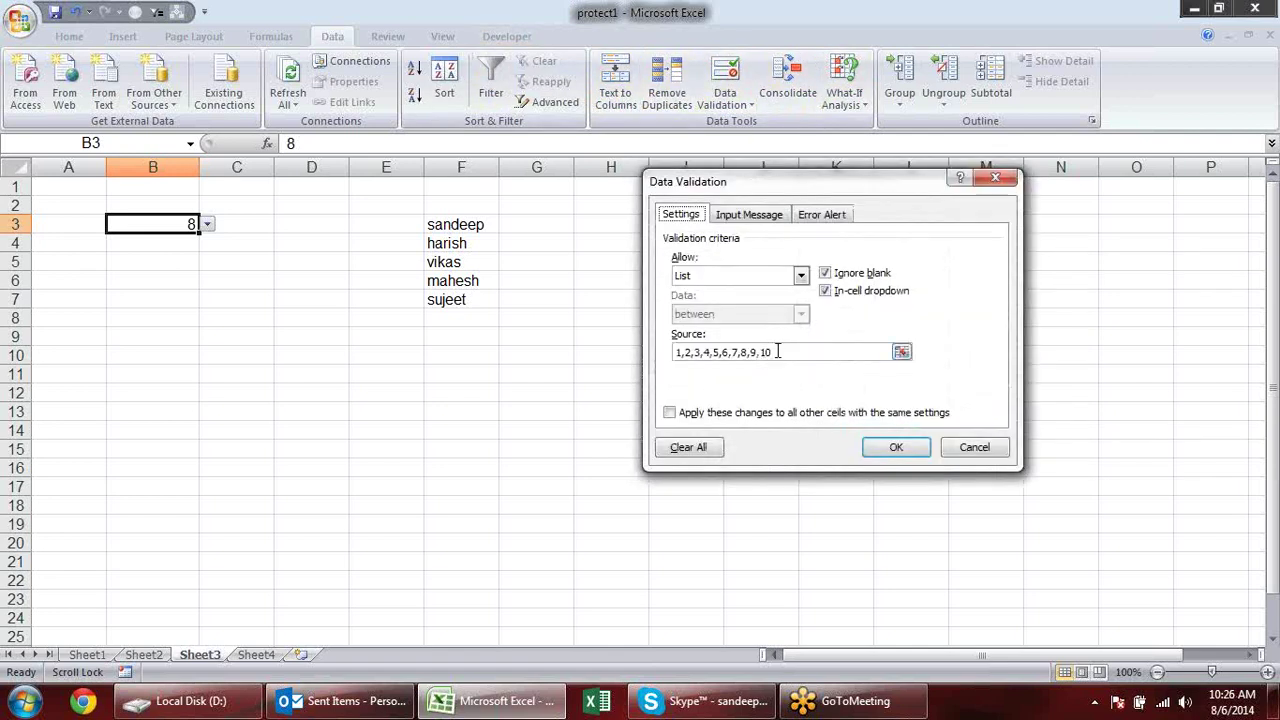
drag(776, 352, 597, 351)
key(BackSpace)
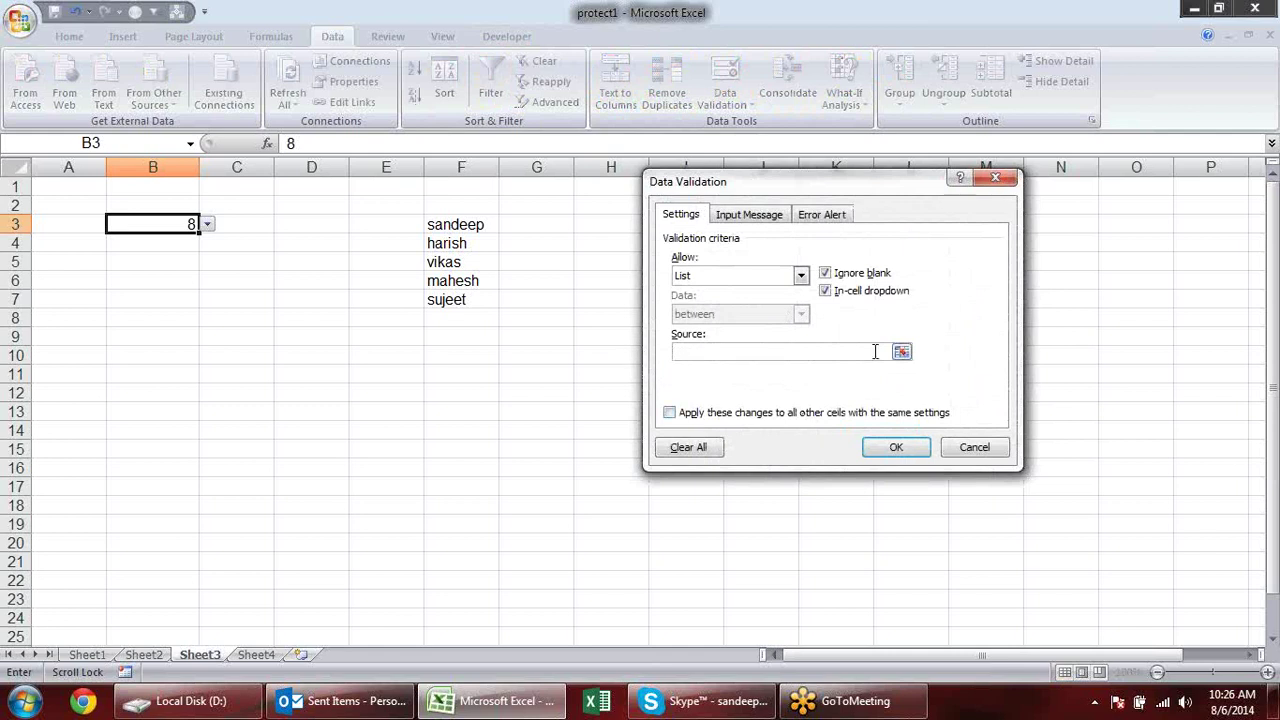
click(902, 351)
drag(472, 222, 468, 300)
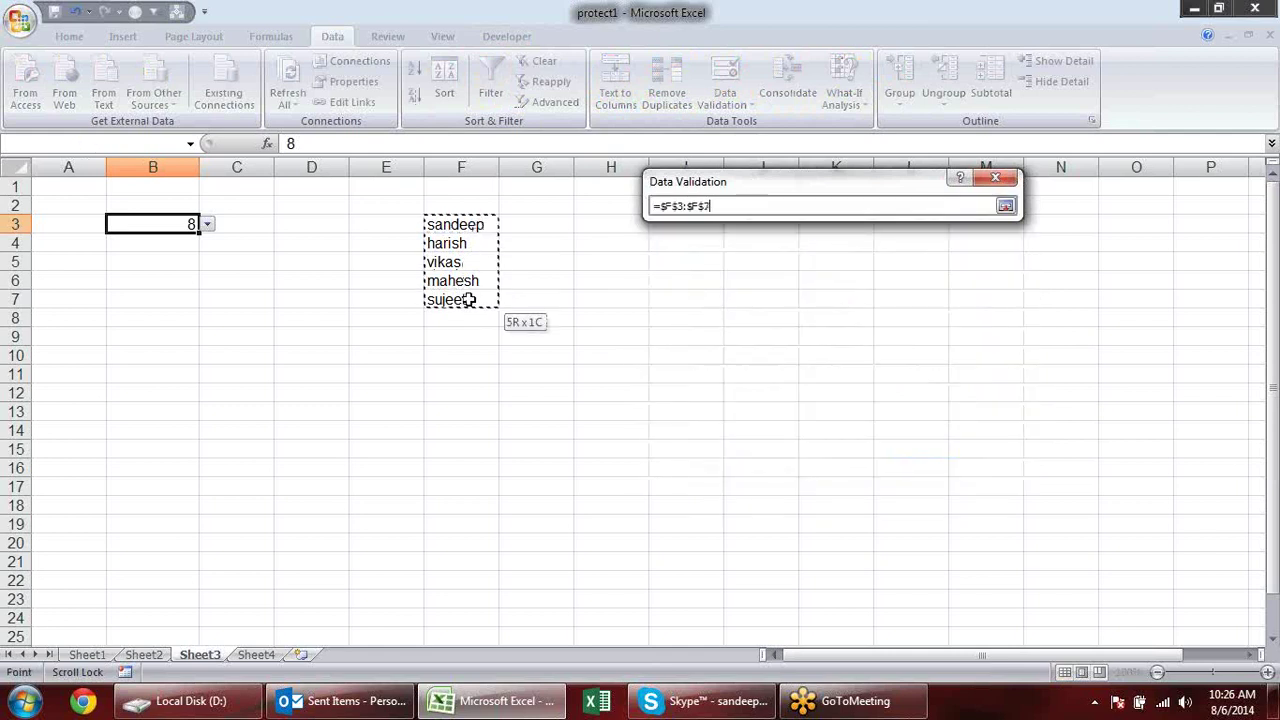
key(Return)
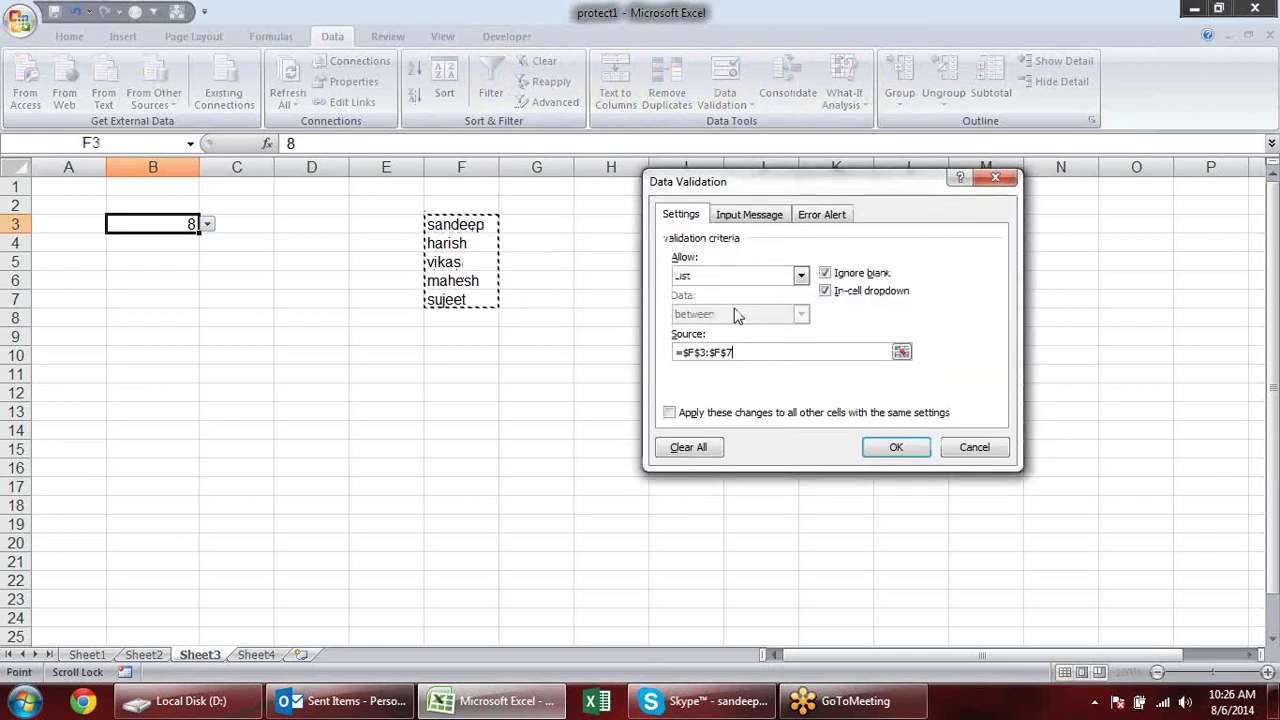
click(896, 447)
Step: Pick several names from B3's dropdown, ending on the first name
click(259, 297)
click(190, 225)
click(207, 224)
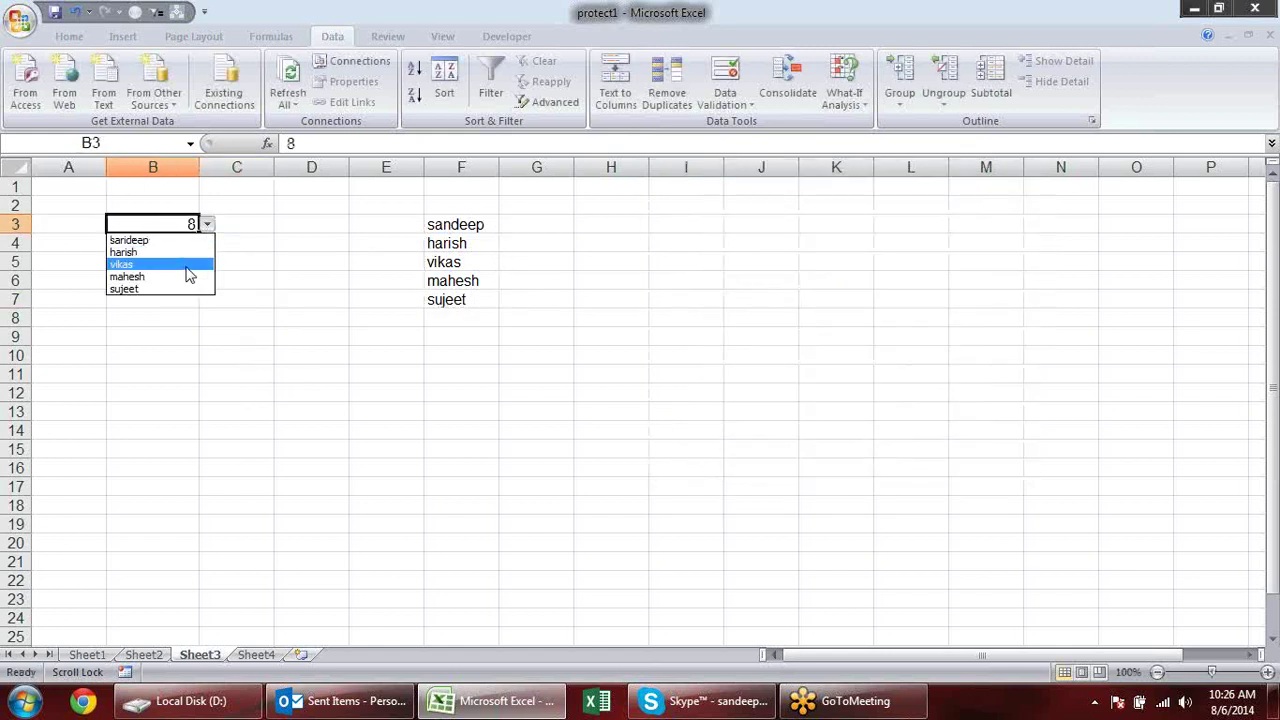
click(188, 266)
click(207, 224)
click(192, 276)
click(209, 228)
click(188, 290)
click(207, 226)
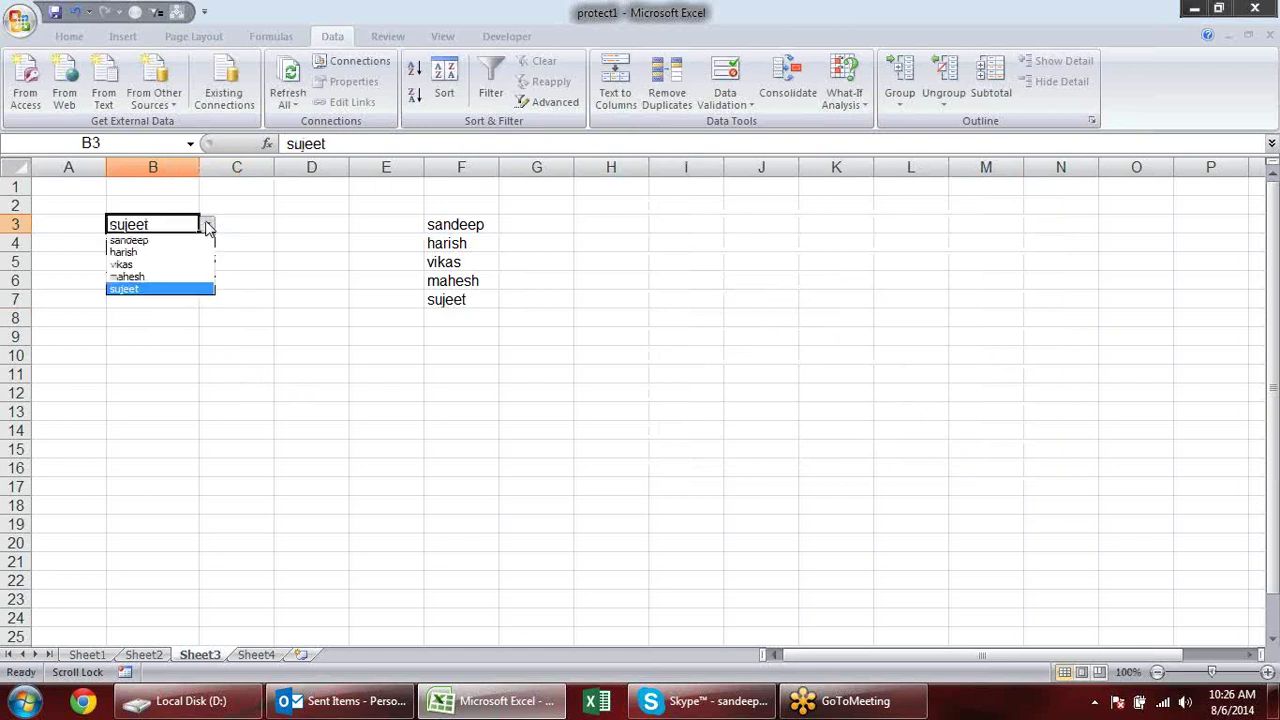
click(176, 242)
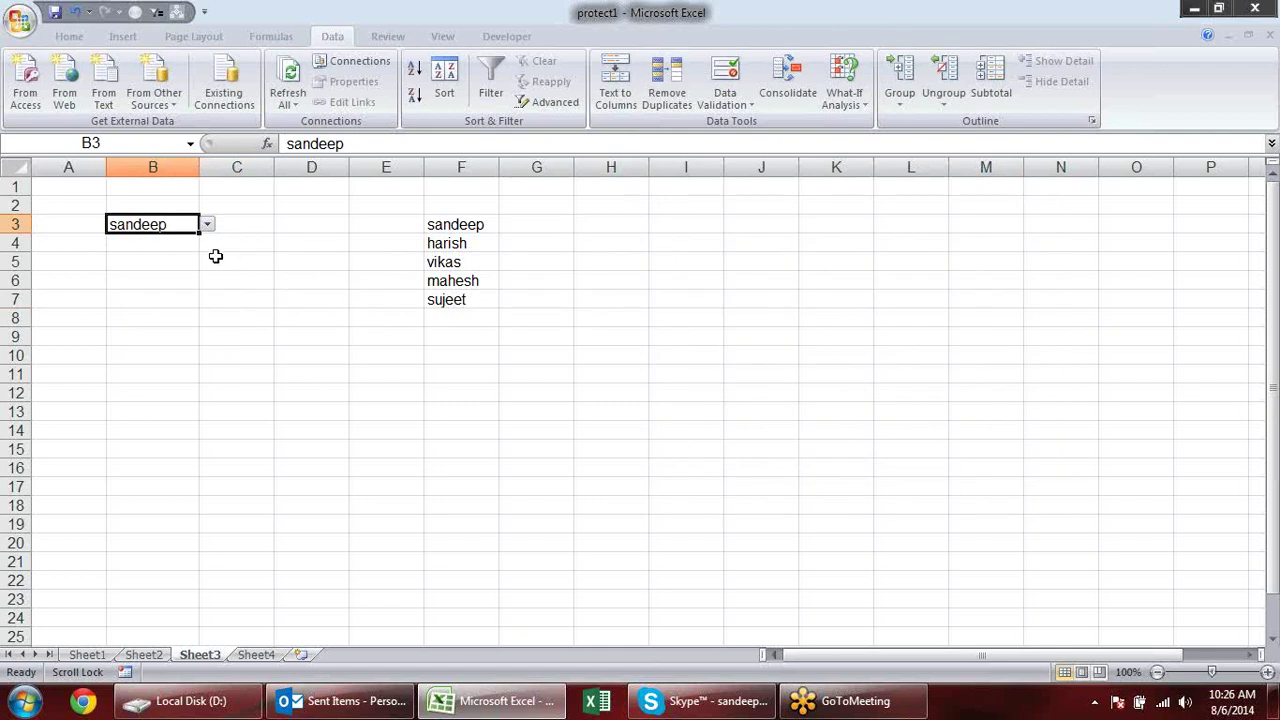
Step: Change the name in F4 and confirm B3's dropdown lists the updated name
click(444, 246)
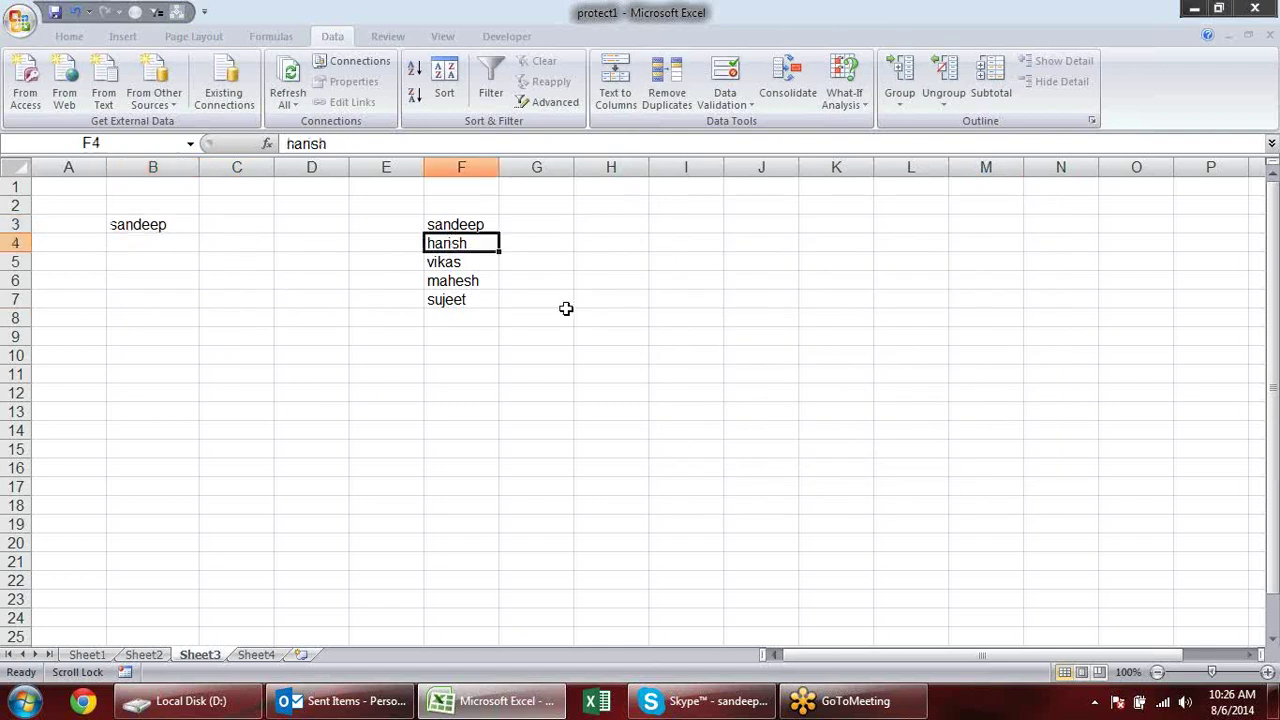
text(Pradeep)
key(Return)
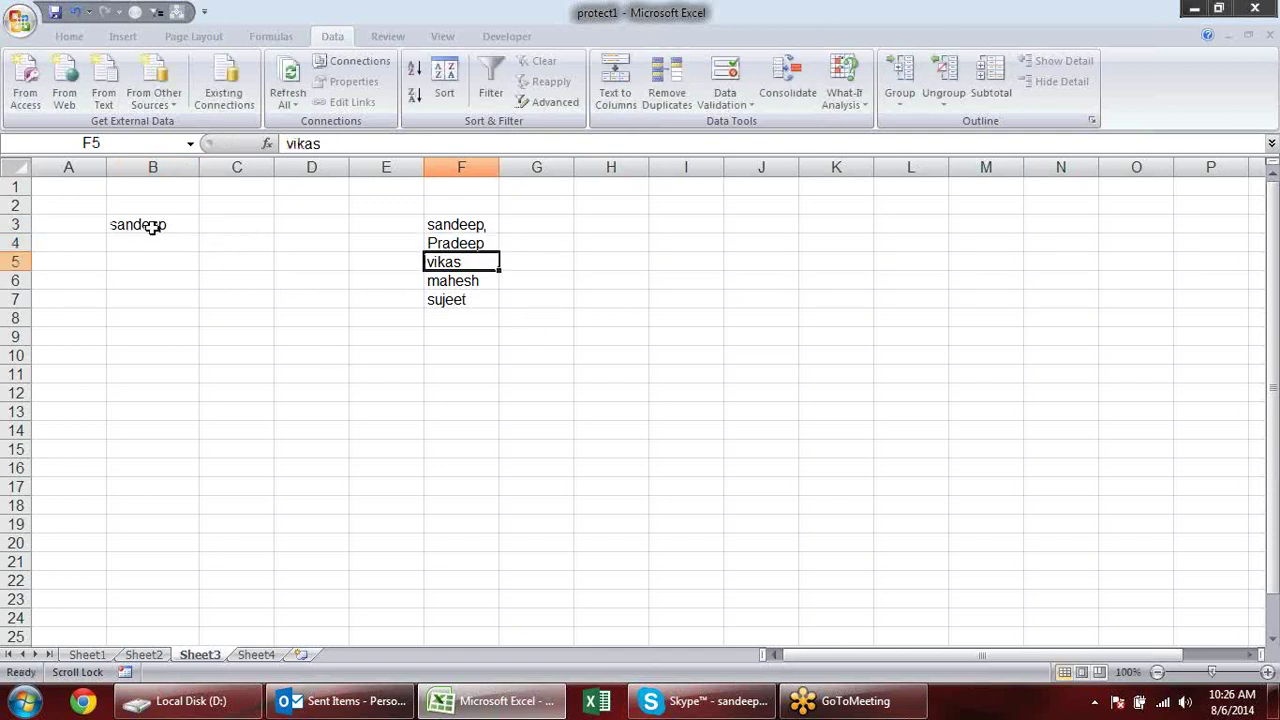
click(150, 228)
click(207, 225)
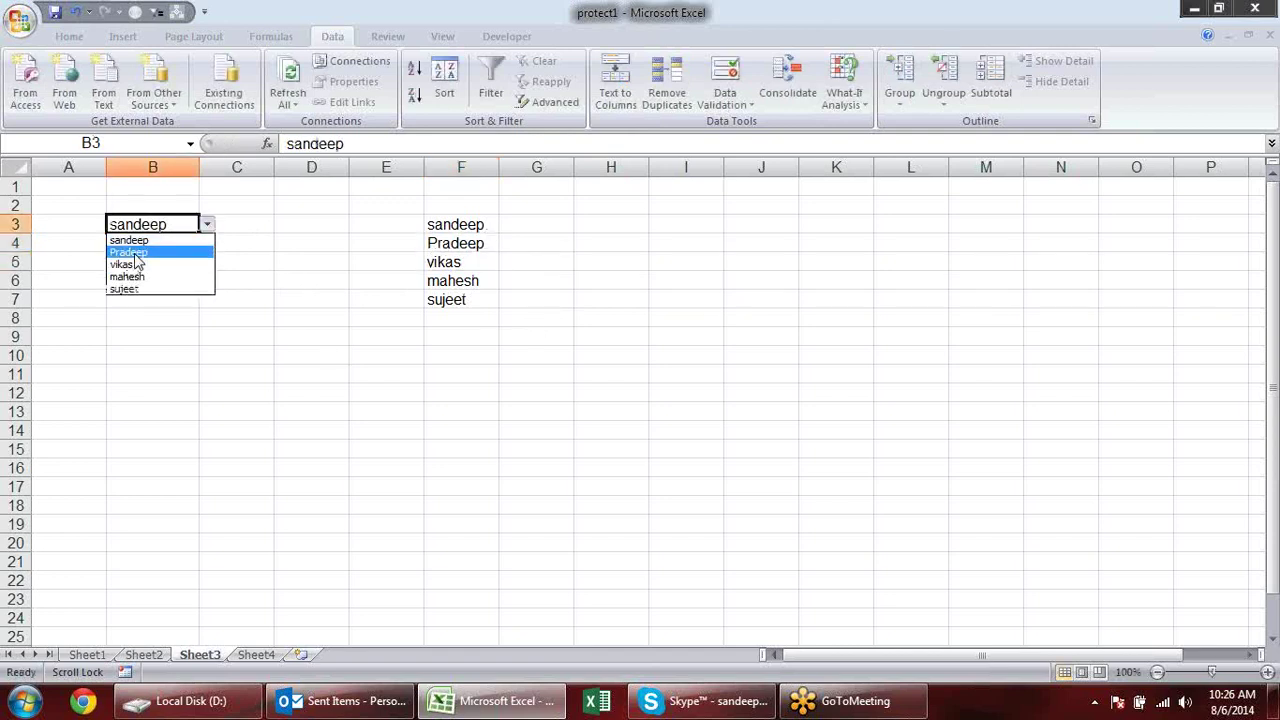
click(155, 253)
click(207, 225)
click(160, 277)
click(207, 225)
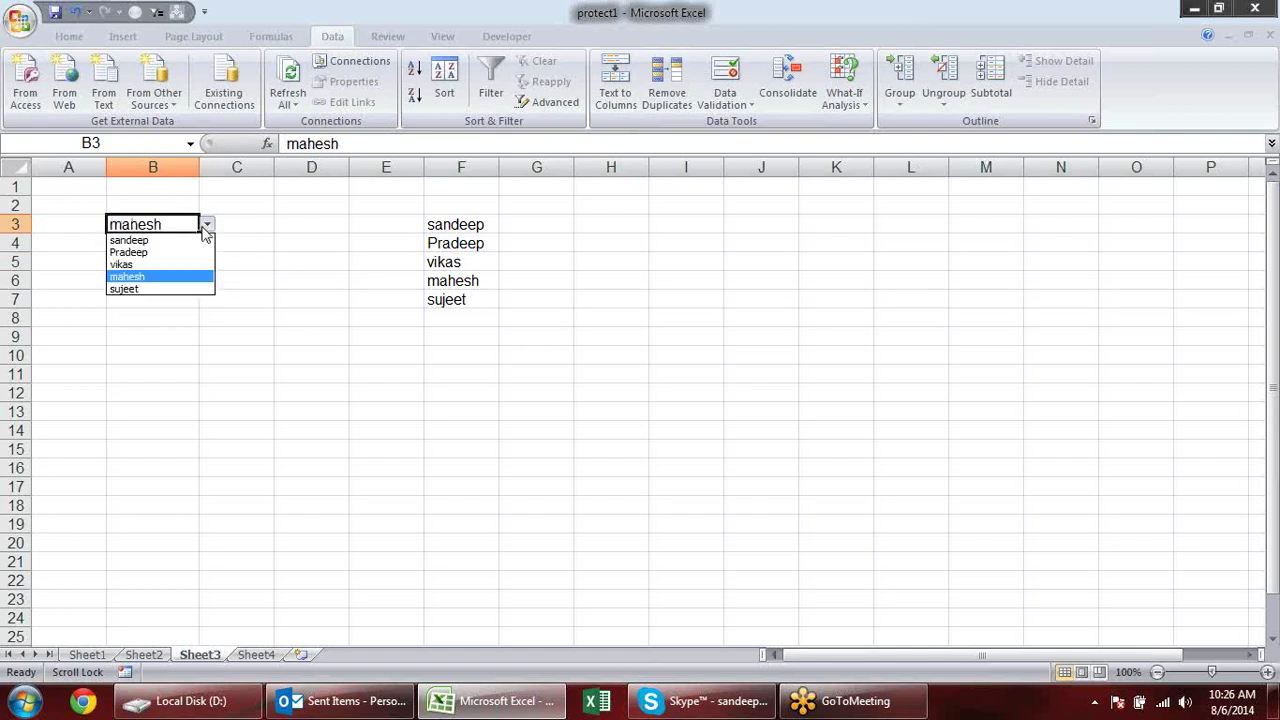
click(188, 289)
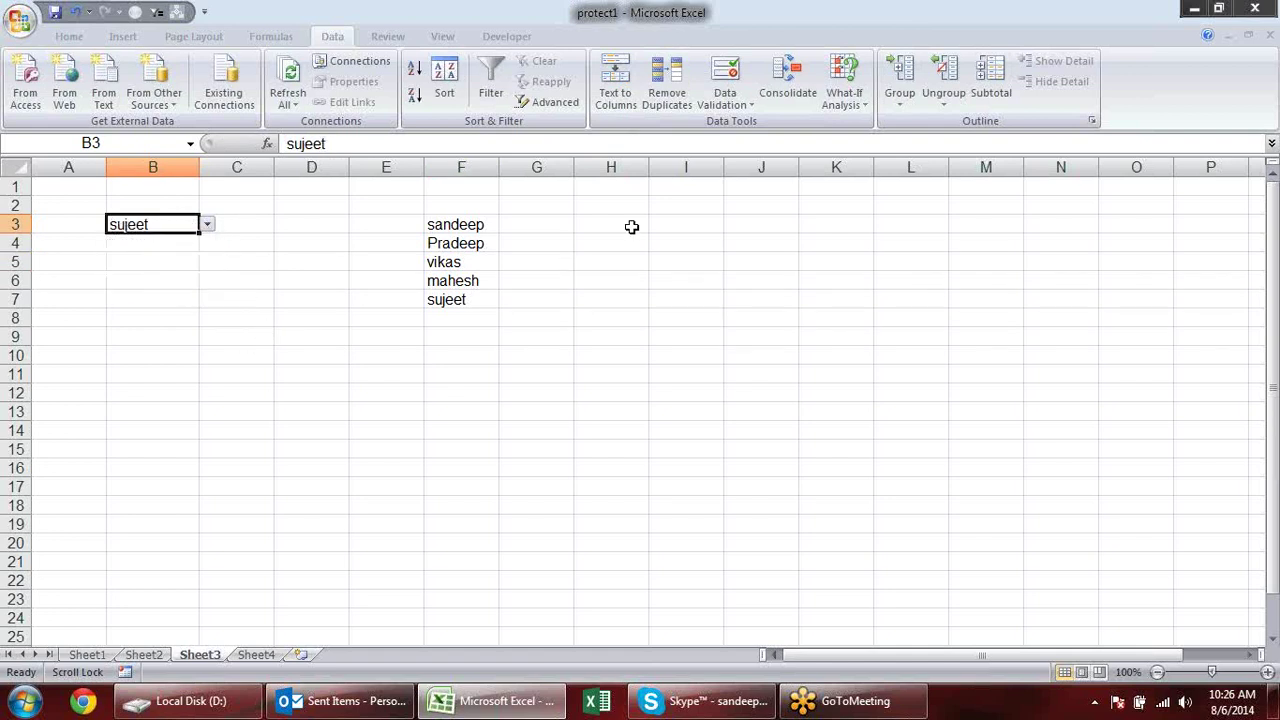
click(725, 78)
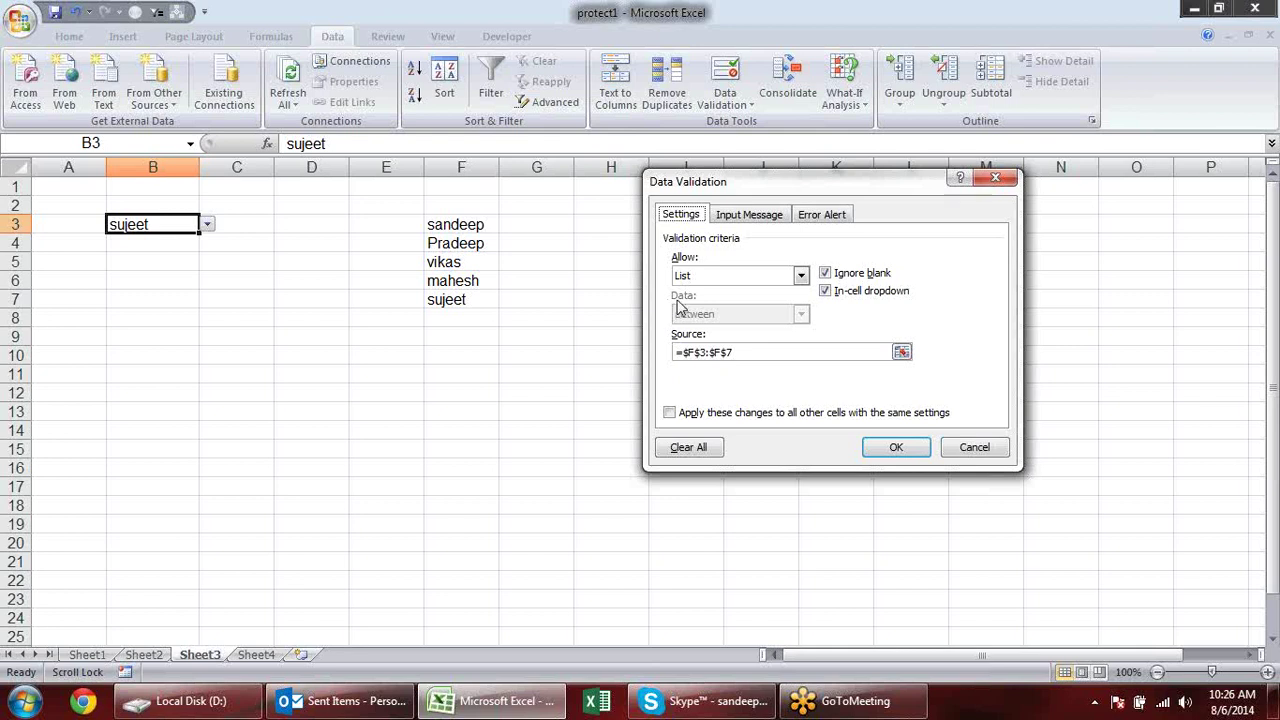
Step: Restrict B3 to dates between 1-Aug-14 and 31-Aug-14
click(801, 276)
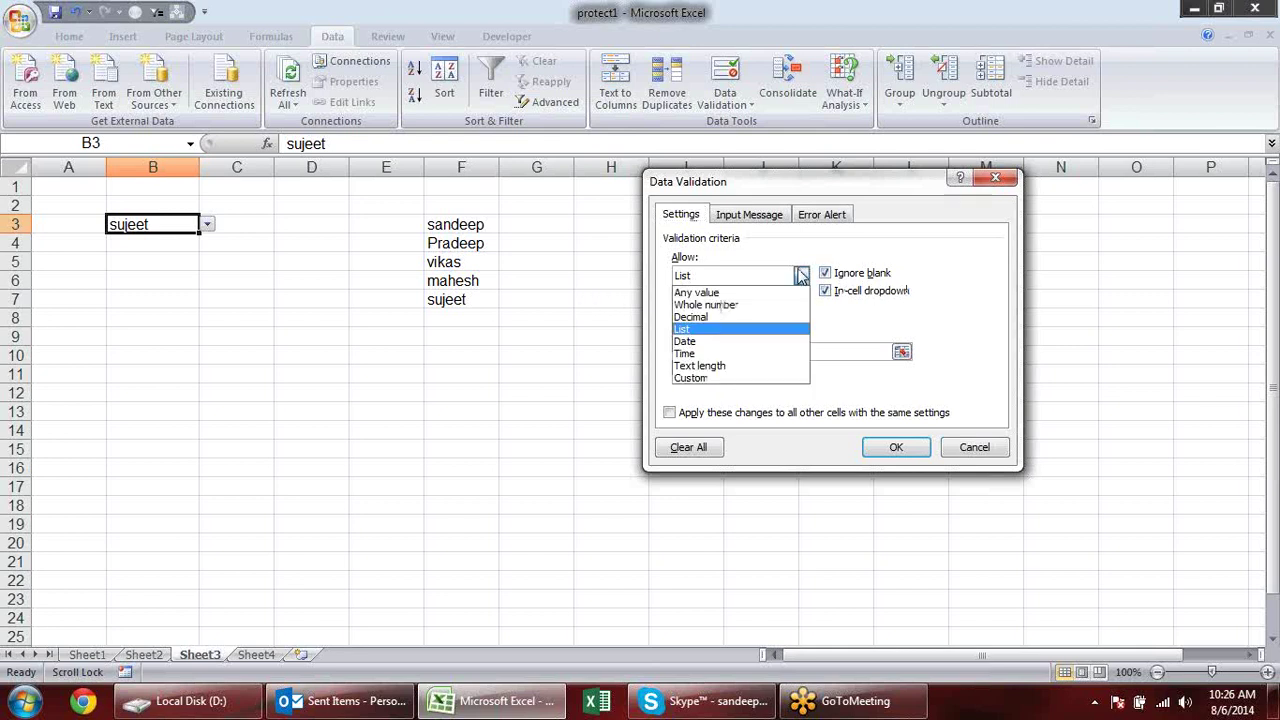
click(768, 342)
mouse_move(727, 352)
mouse_down()
mouse_move(648, 358)
mouse_move(738, 352)
mouse_up()
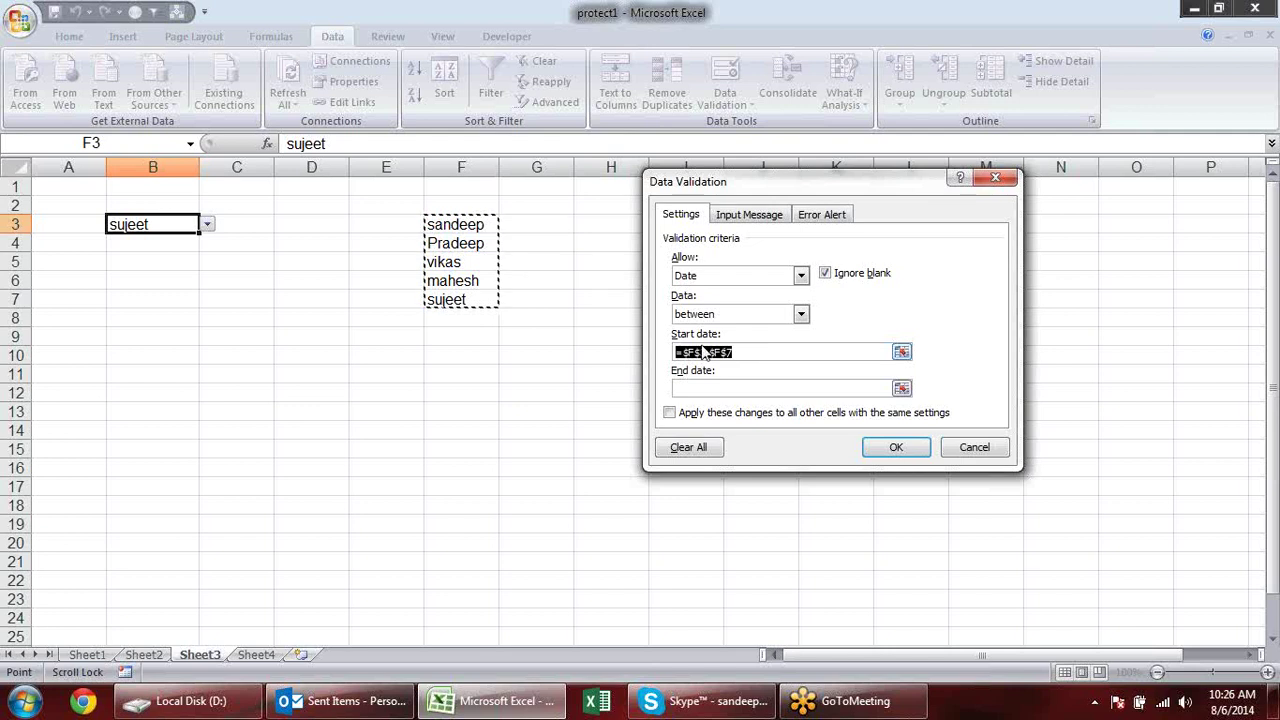
text(1-aug-14)
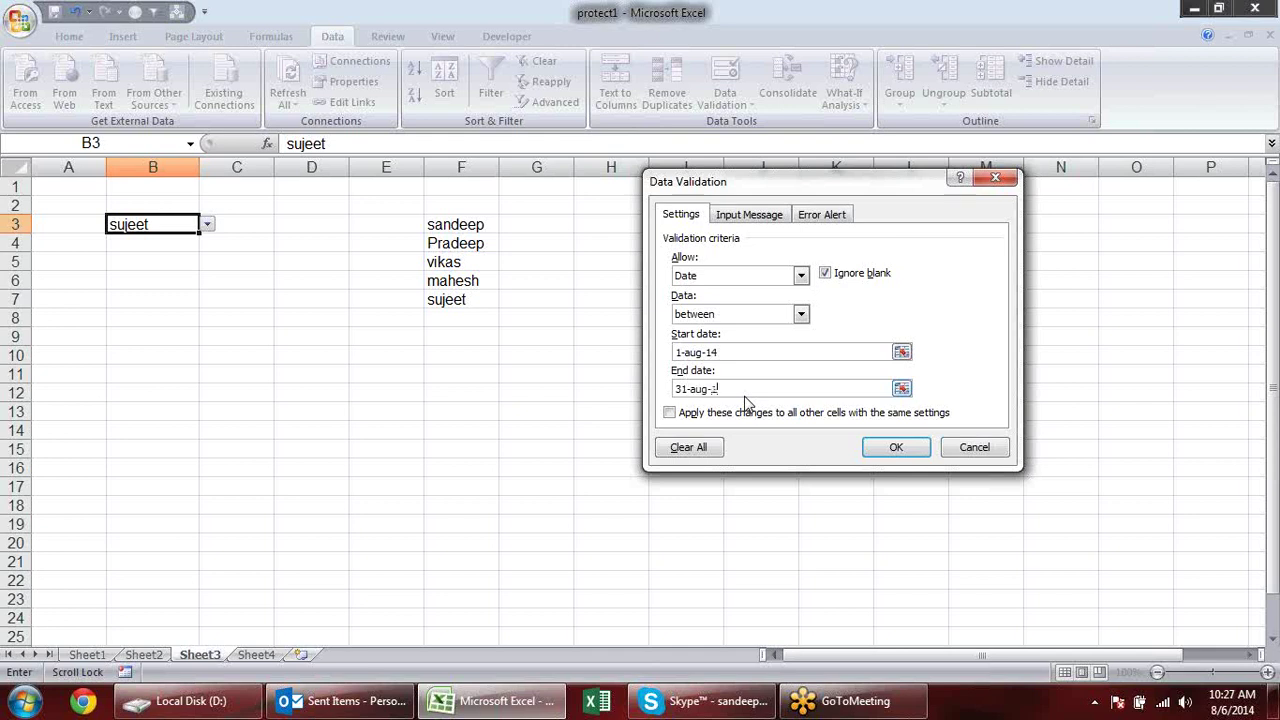
click(804, 316)
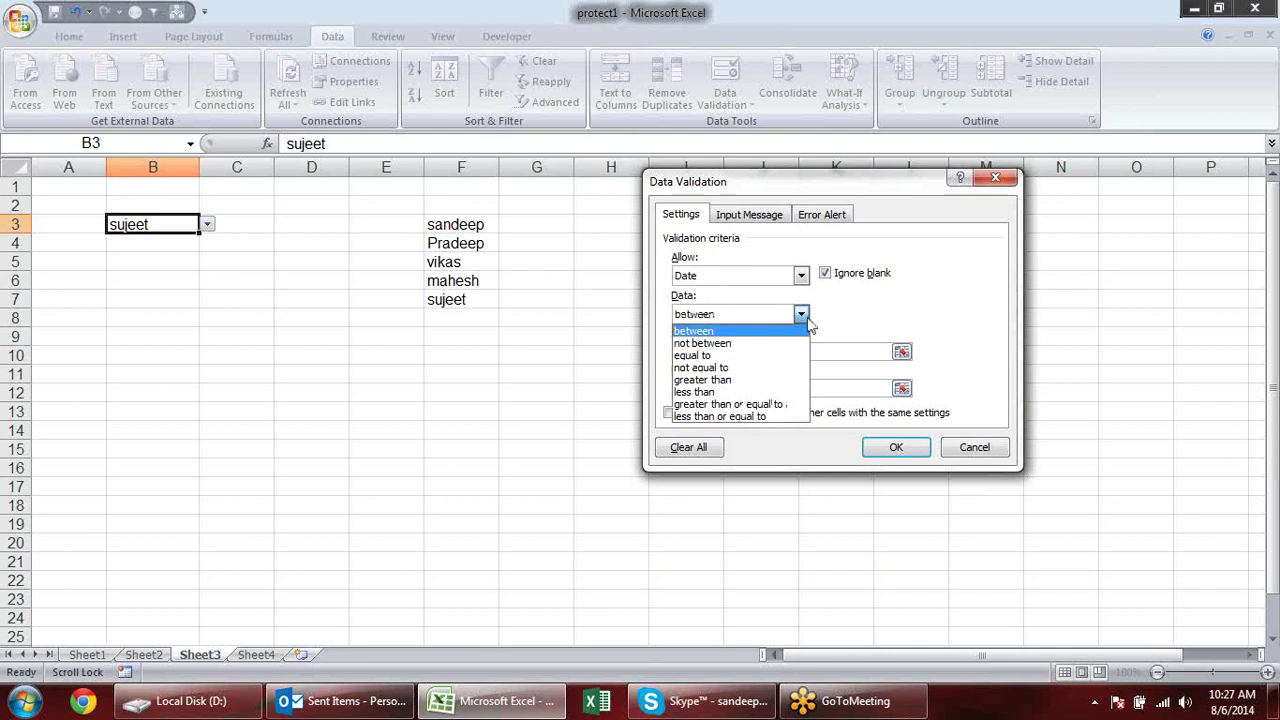
click(928, 325)
click(894, 444)
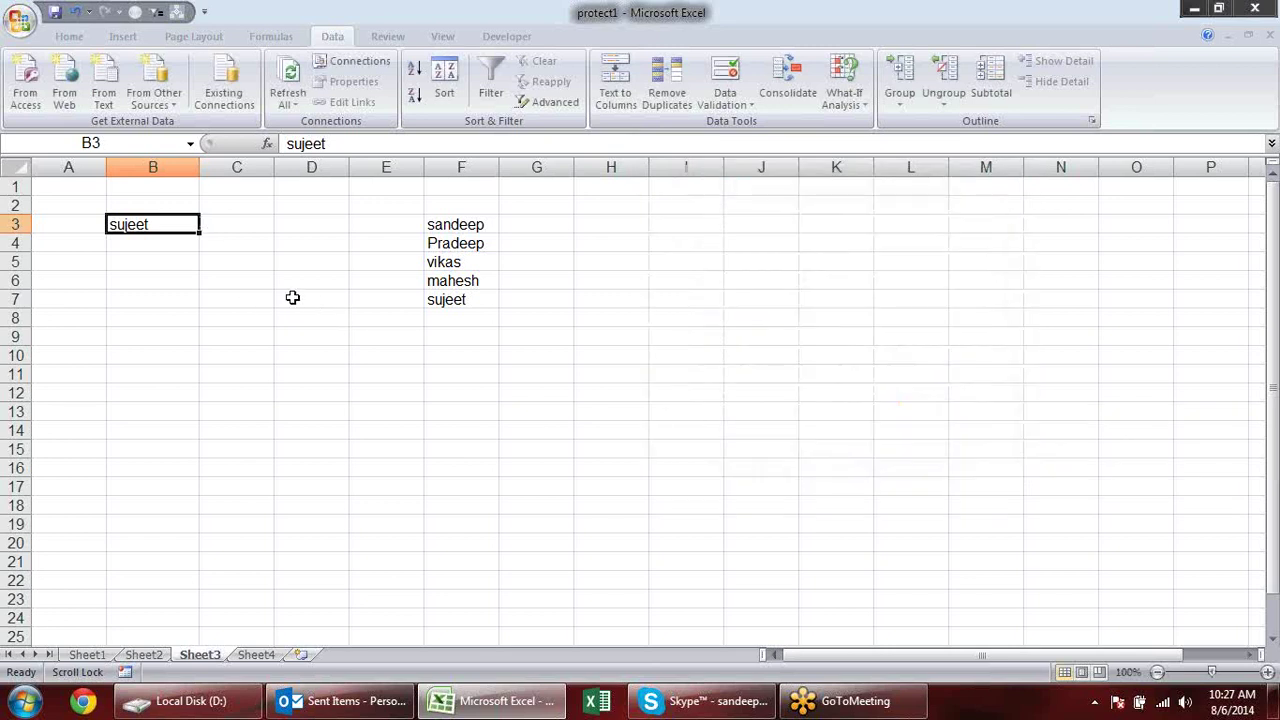
Step: Enter 2-Aug-14 in B3 and confirm that 1-jul-14 is rejected
text(2-Aug-14)
key(Return)
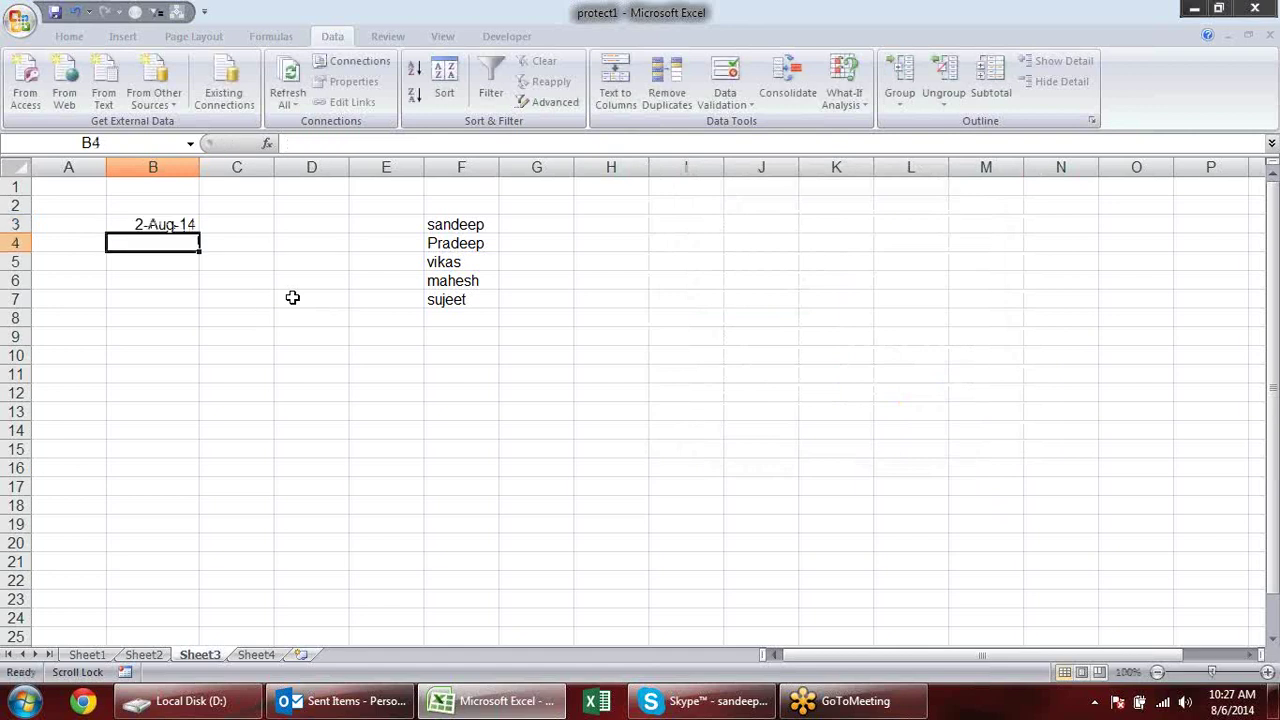
click(195, 223)
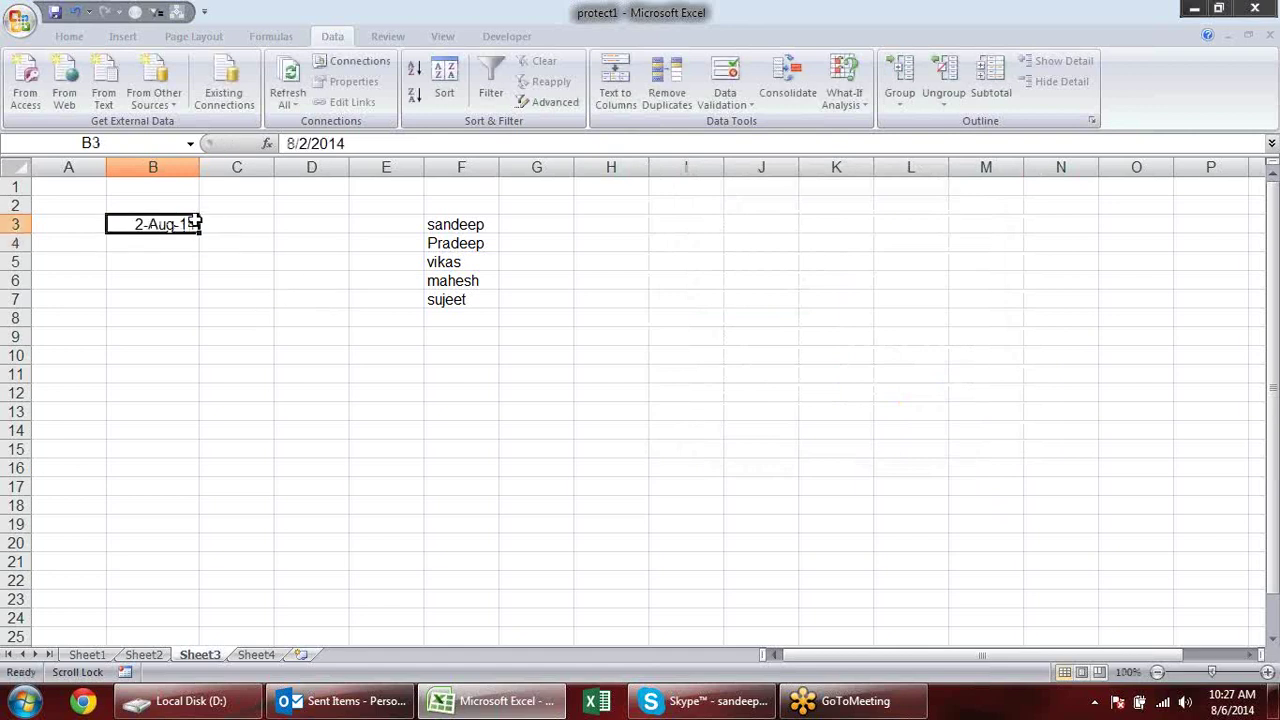
text(1-jul-14)
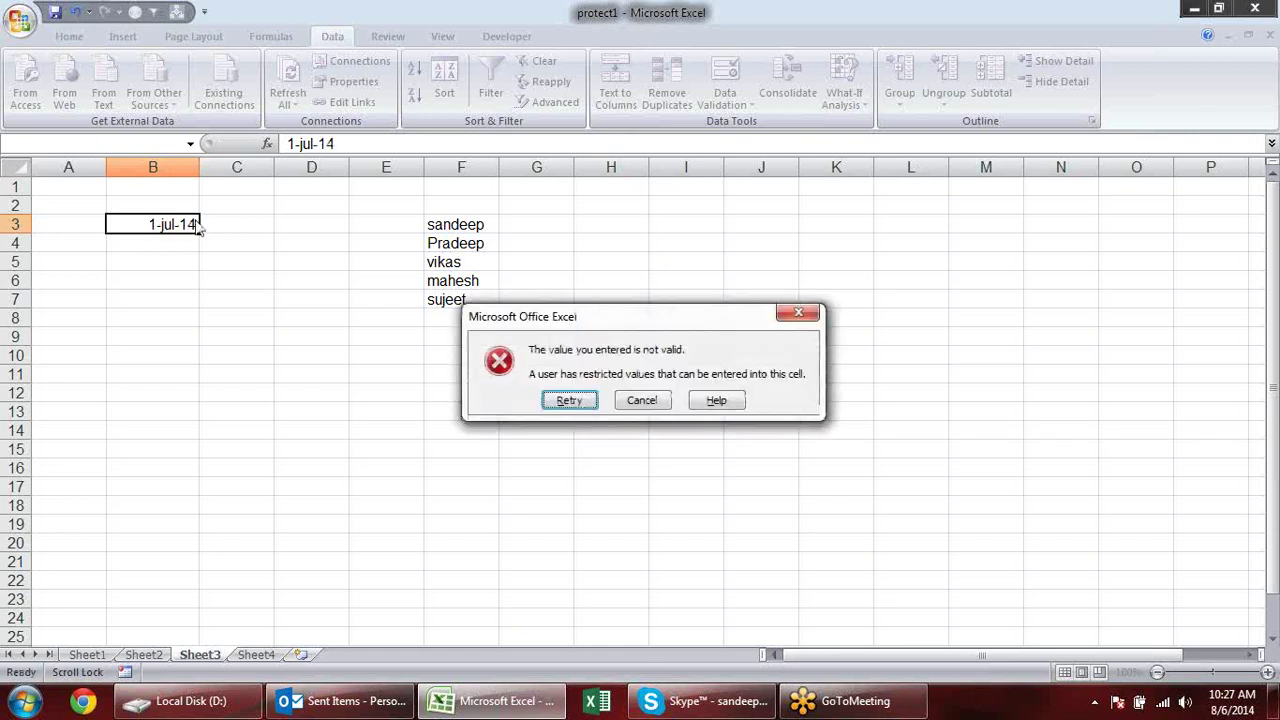
key(Escape)
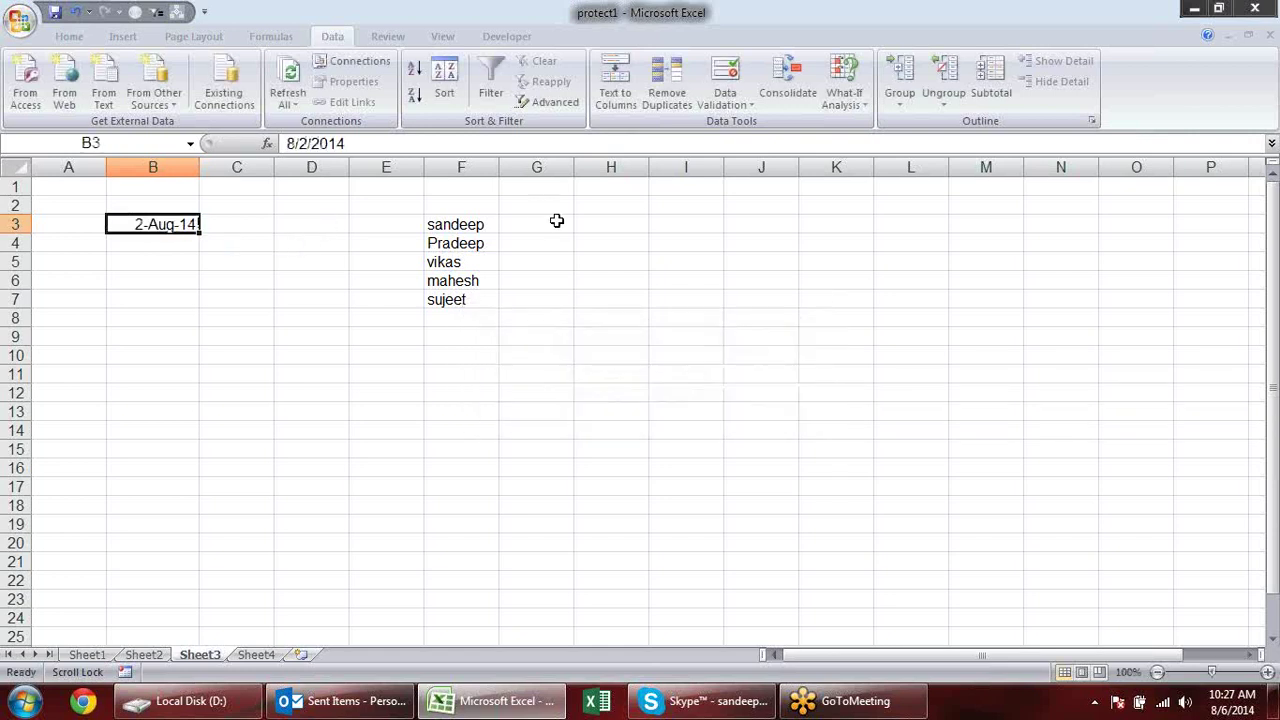
click(727, 74)
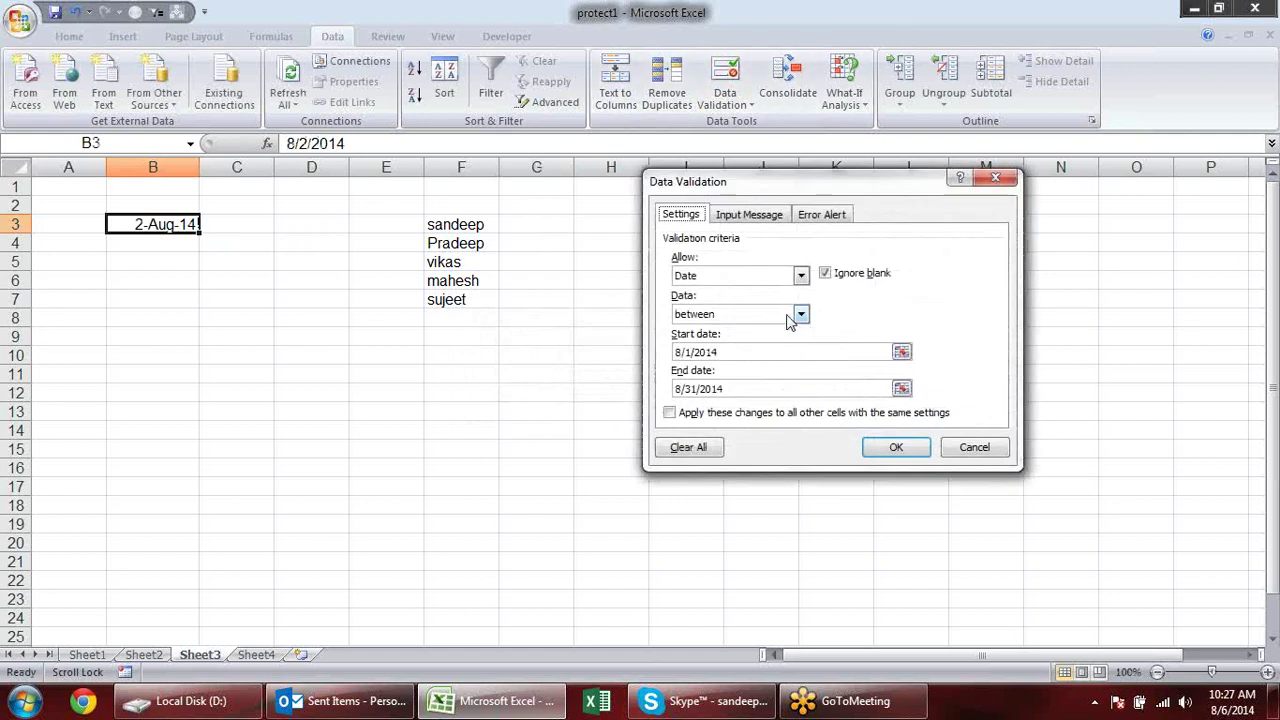
Step: Set B3's validation to Text length, equal to, with length 10
click(801, 276)
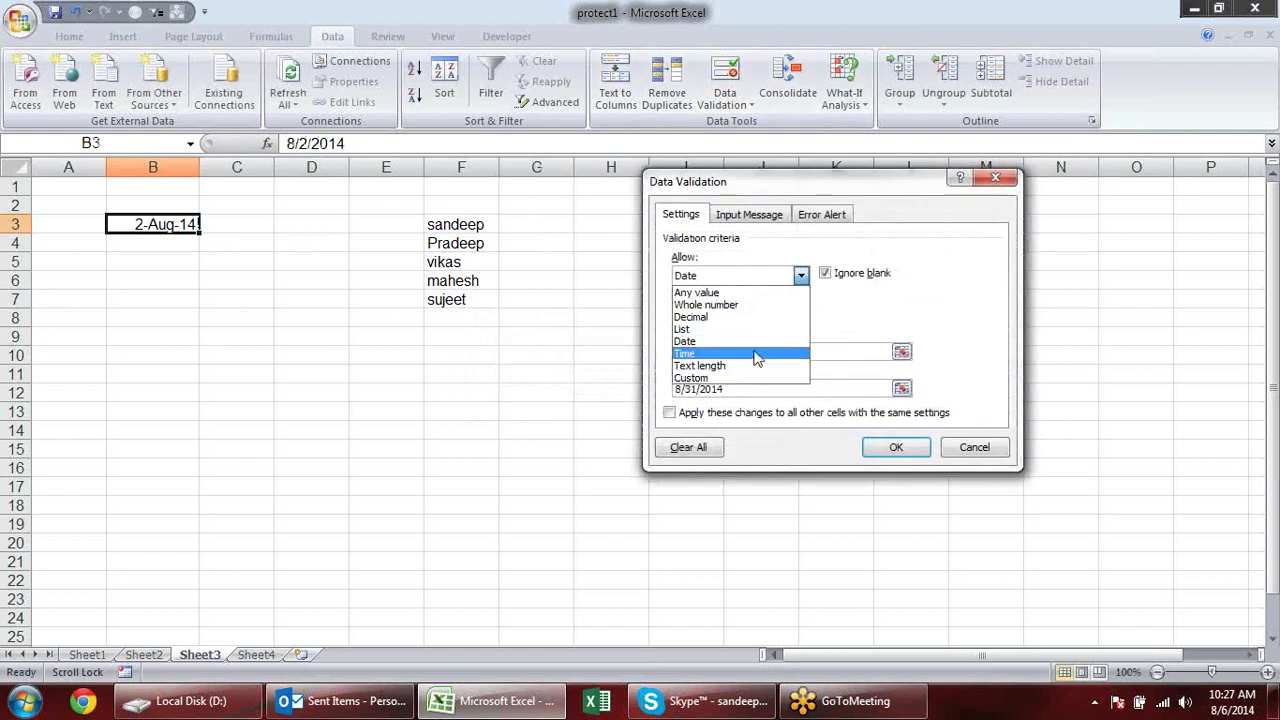
click(756, 354)
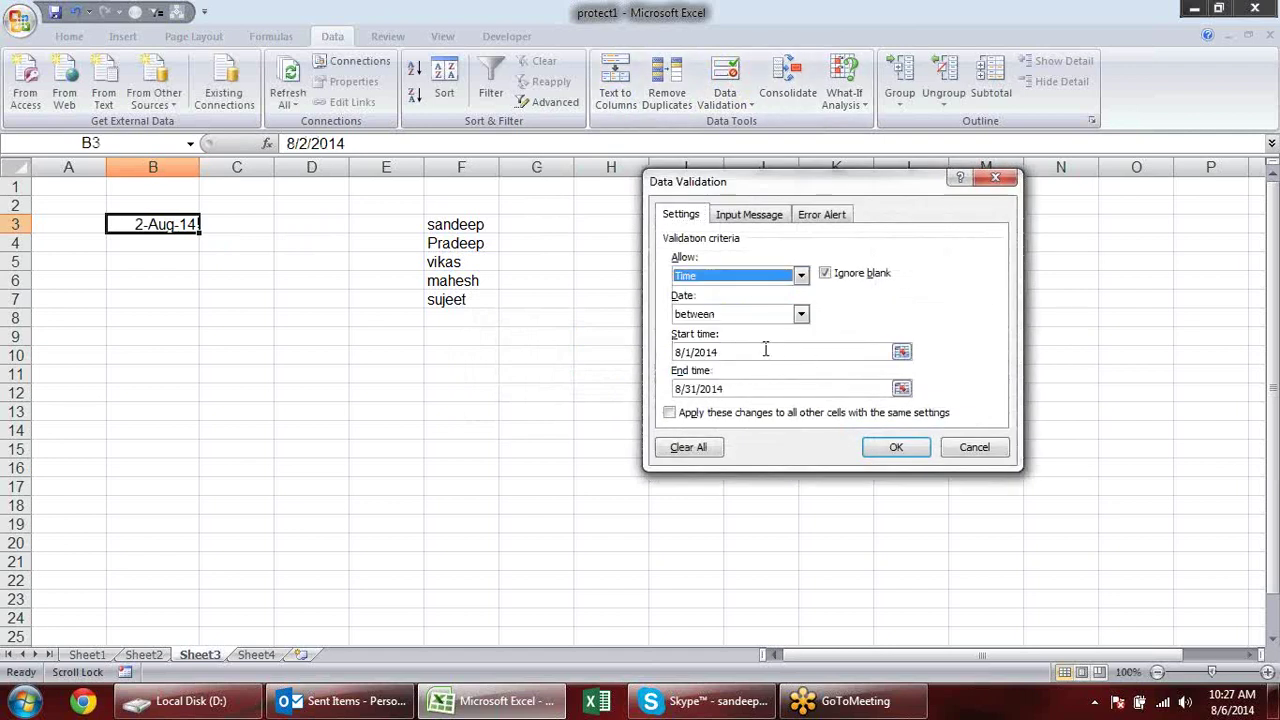
click(765, 350)
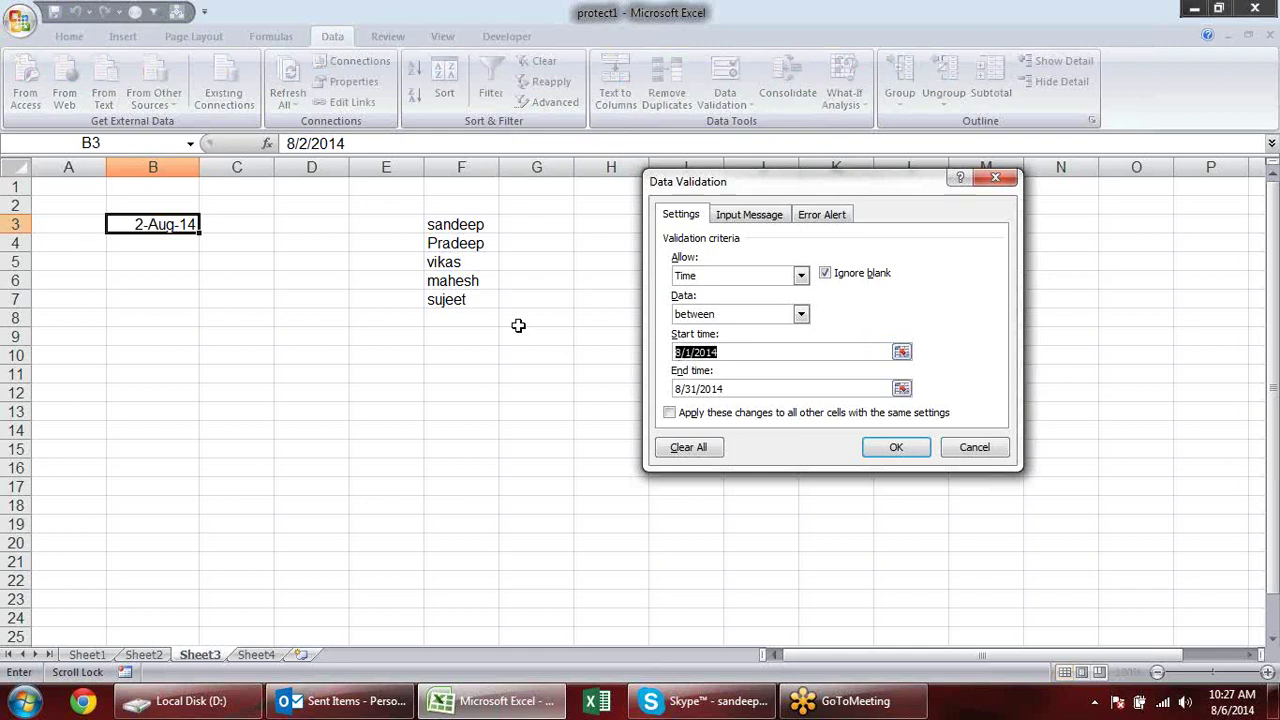
click(800, 276)
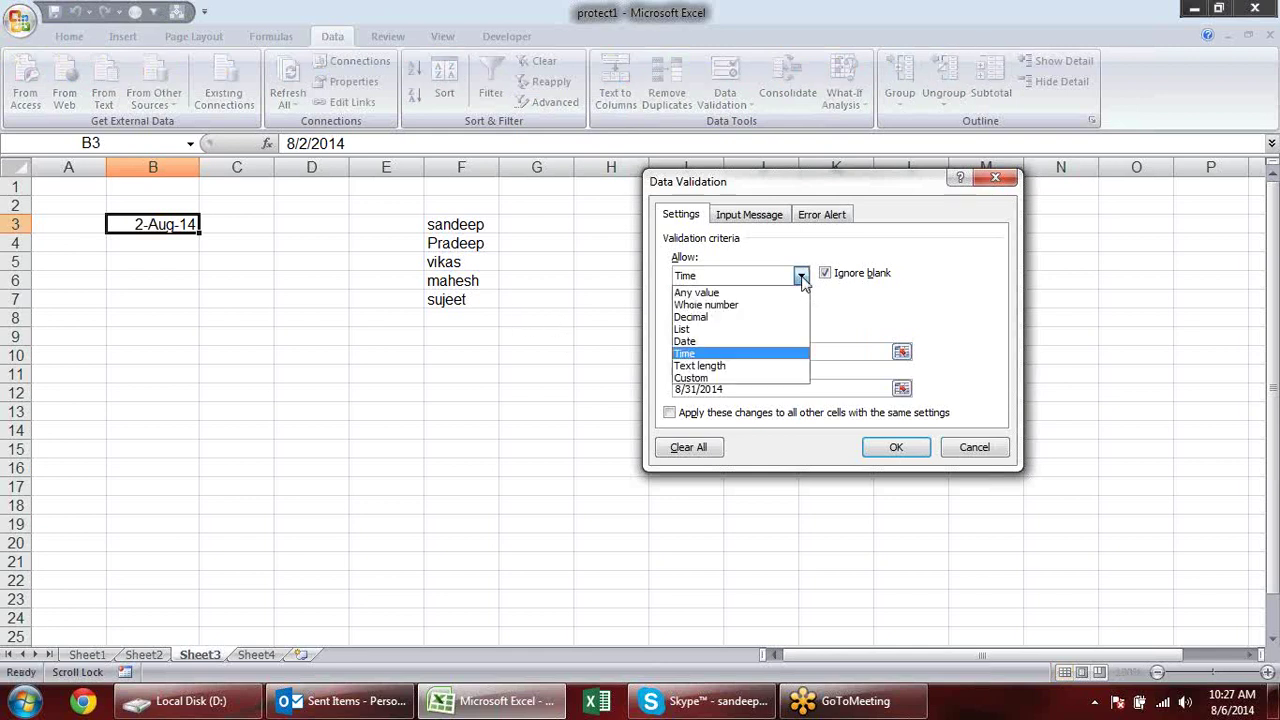
click(745, 366)
click(800, 314)
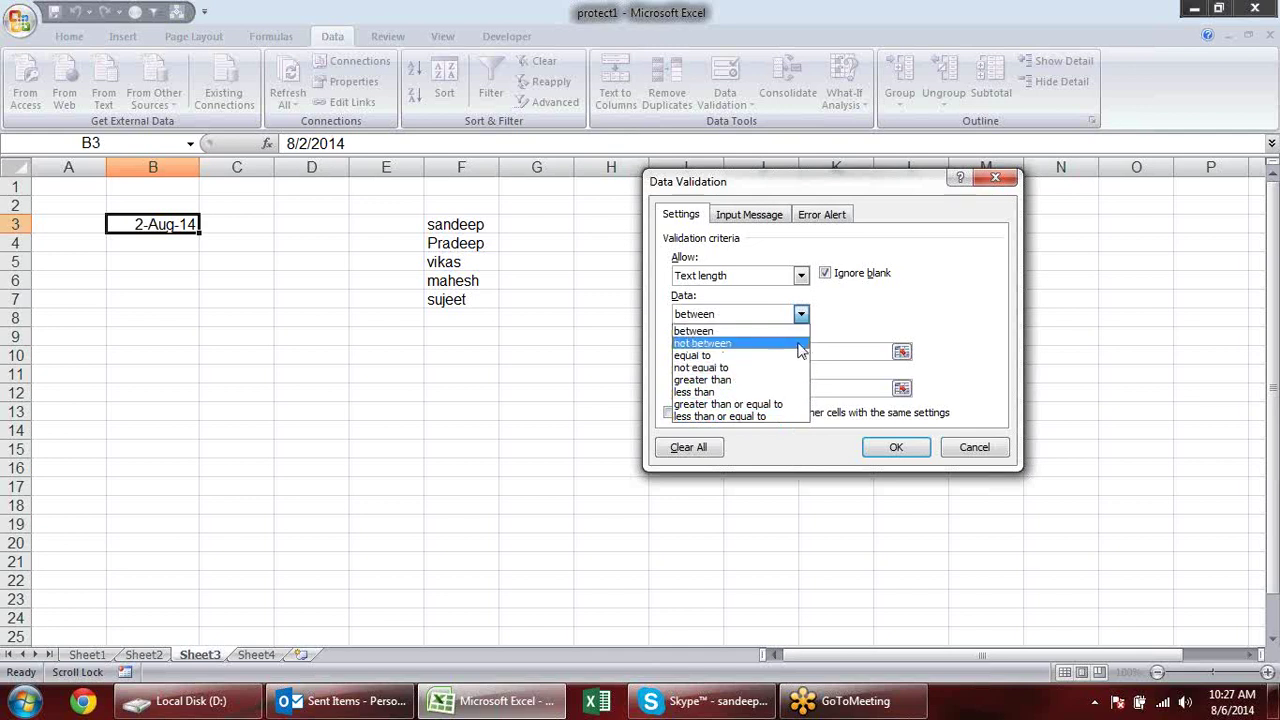
click(791, 355)
key(Tab)
text(10)
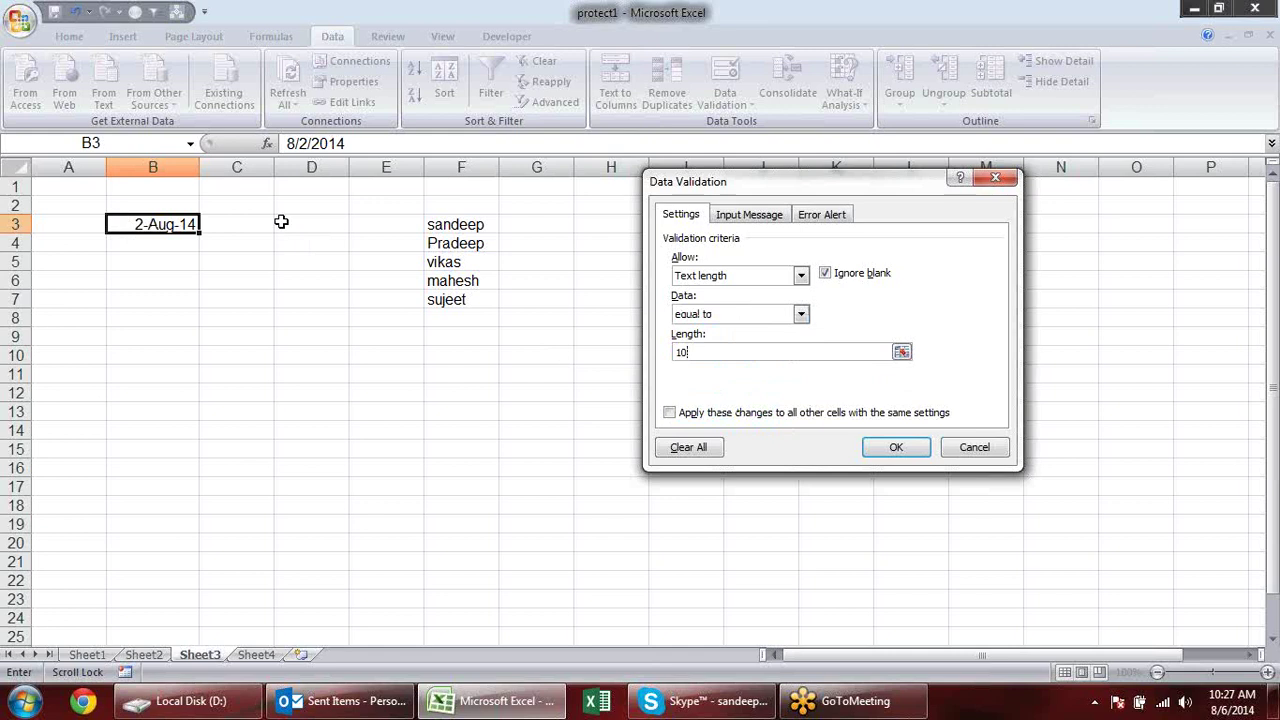
click(872, 442)
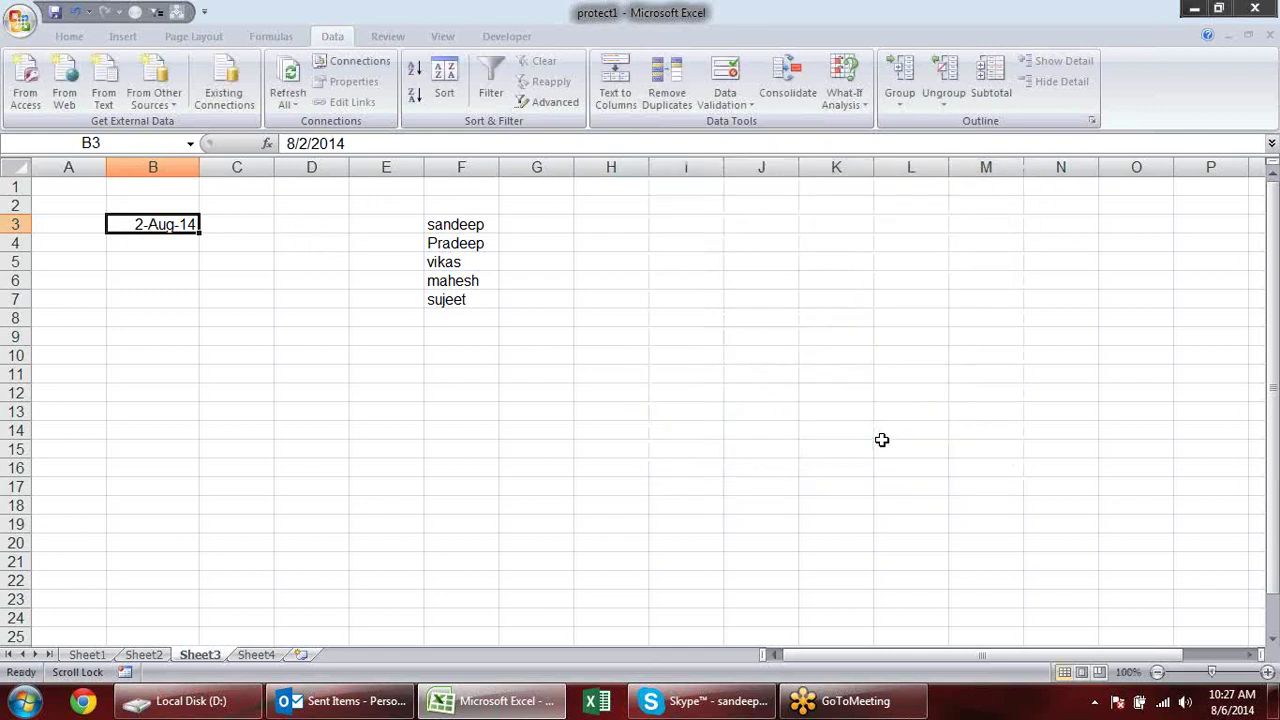
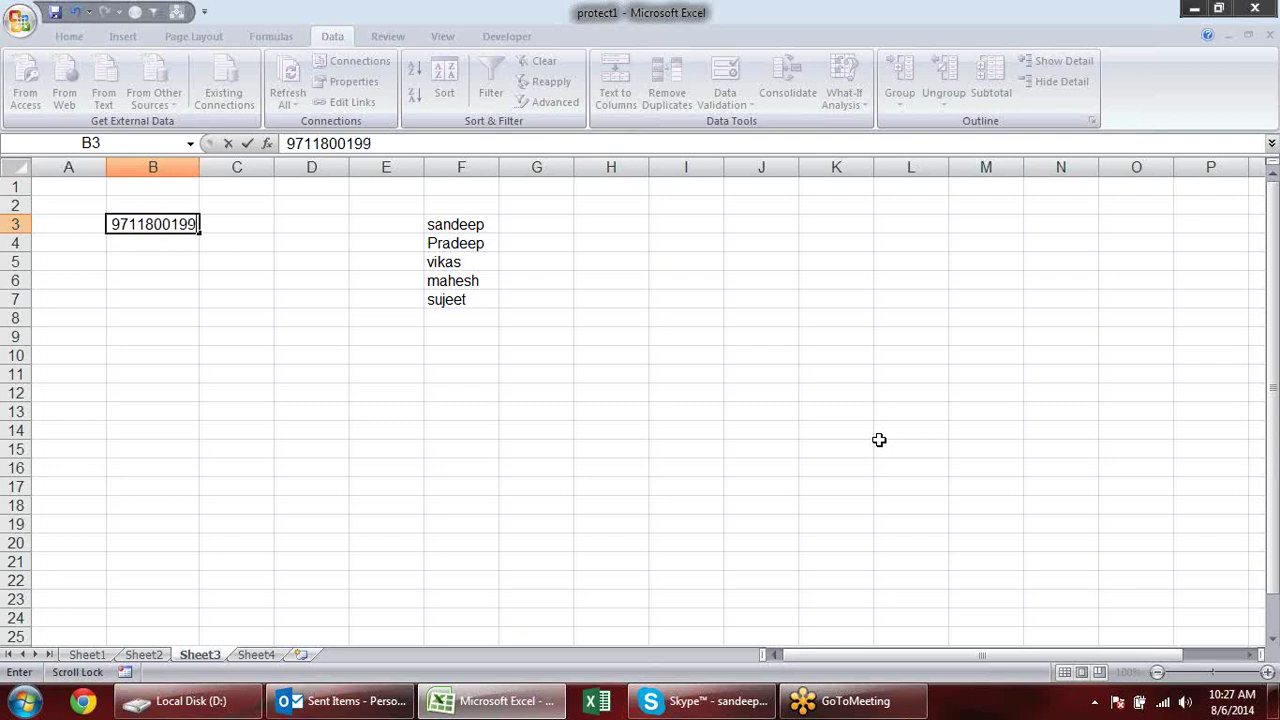
Step: Enter a 10-digit phone number in B3 and widen column B to show it
key(Return)
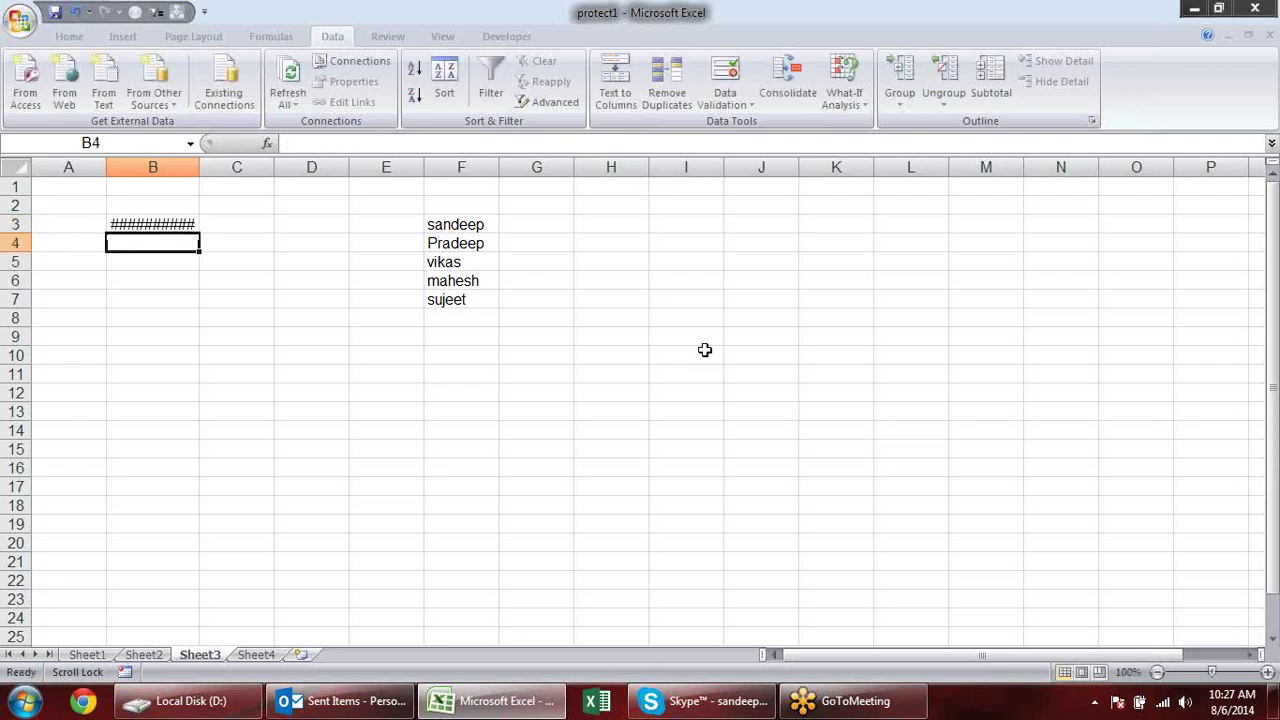
drag(200, 164, 224, 161)
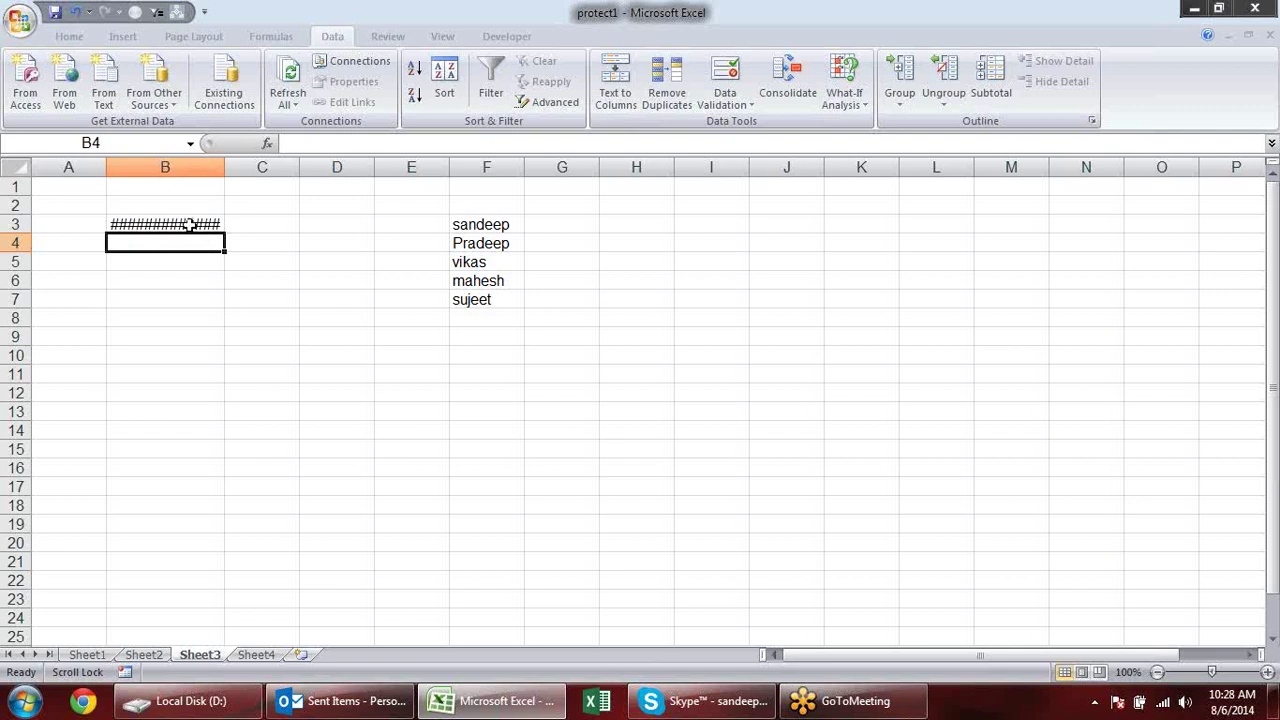
click(189, 224)
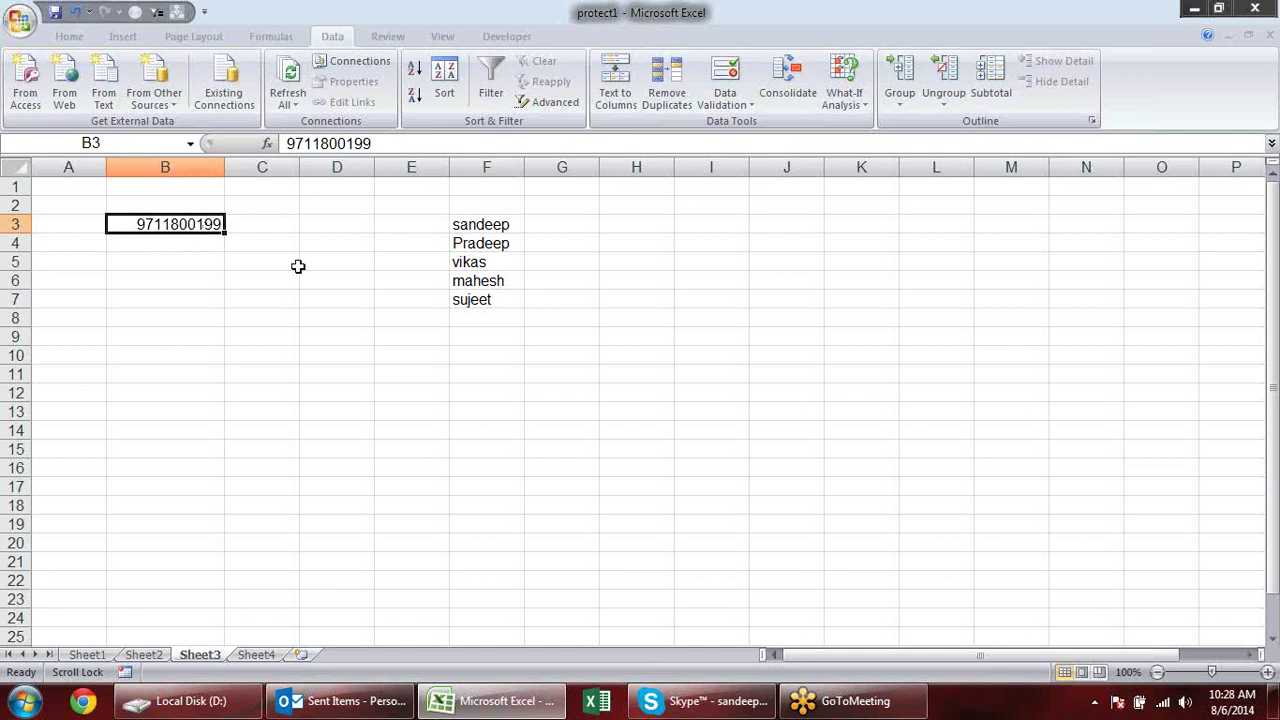
Step: Test 11-digit and 9-digit versions of B3's number, cancelling both rejections
double_click(213, 223)
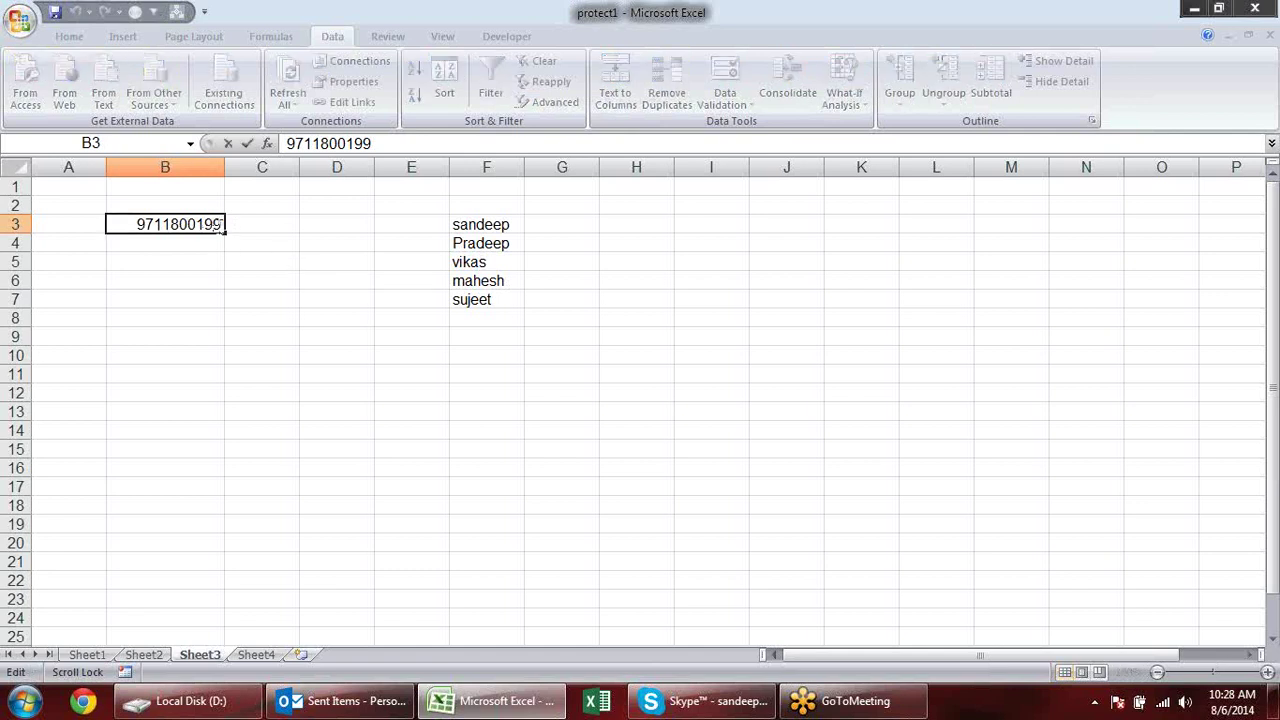
text(1)
key(Return)
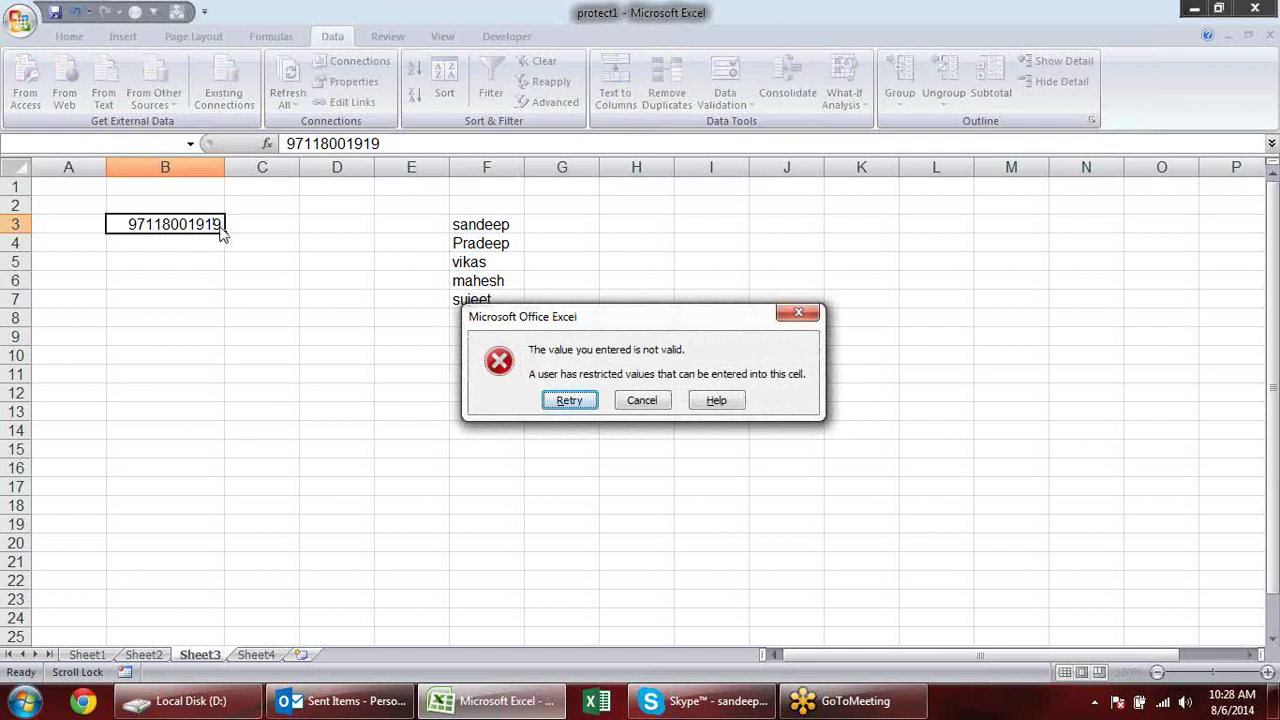
key(Escape)
double_click(216, 224)
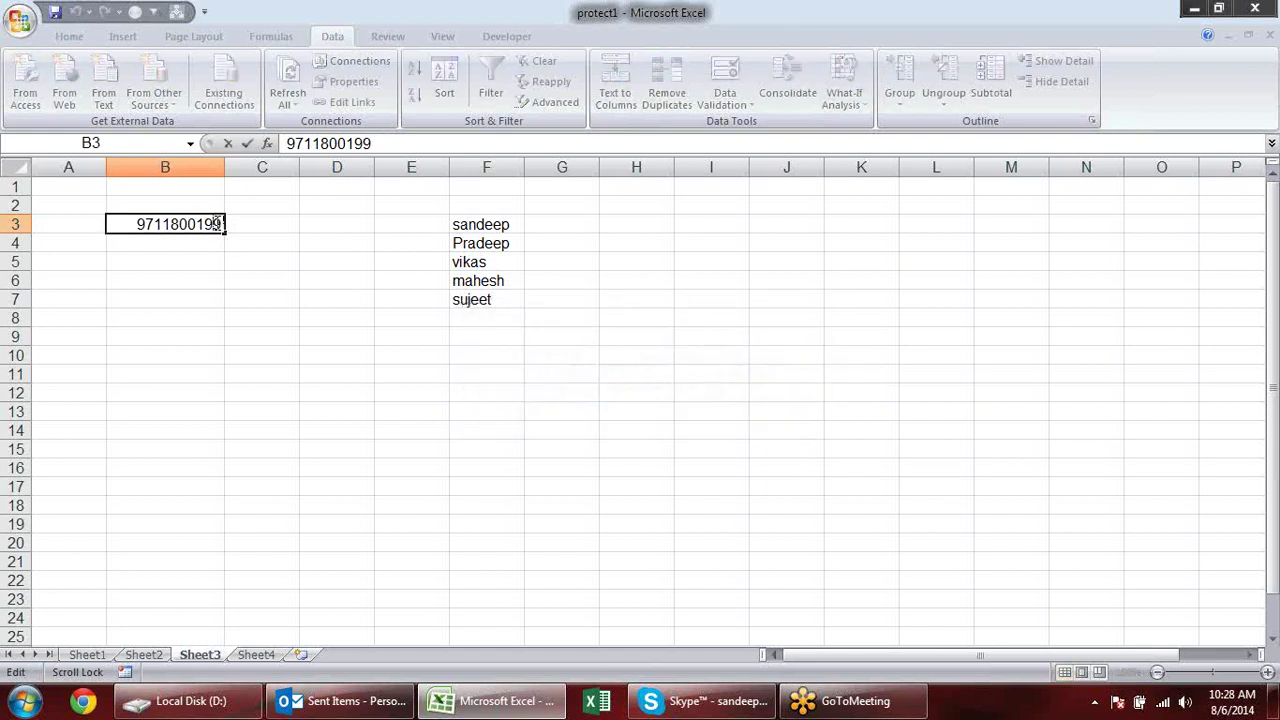
key(BackSpace)
key(Return)
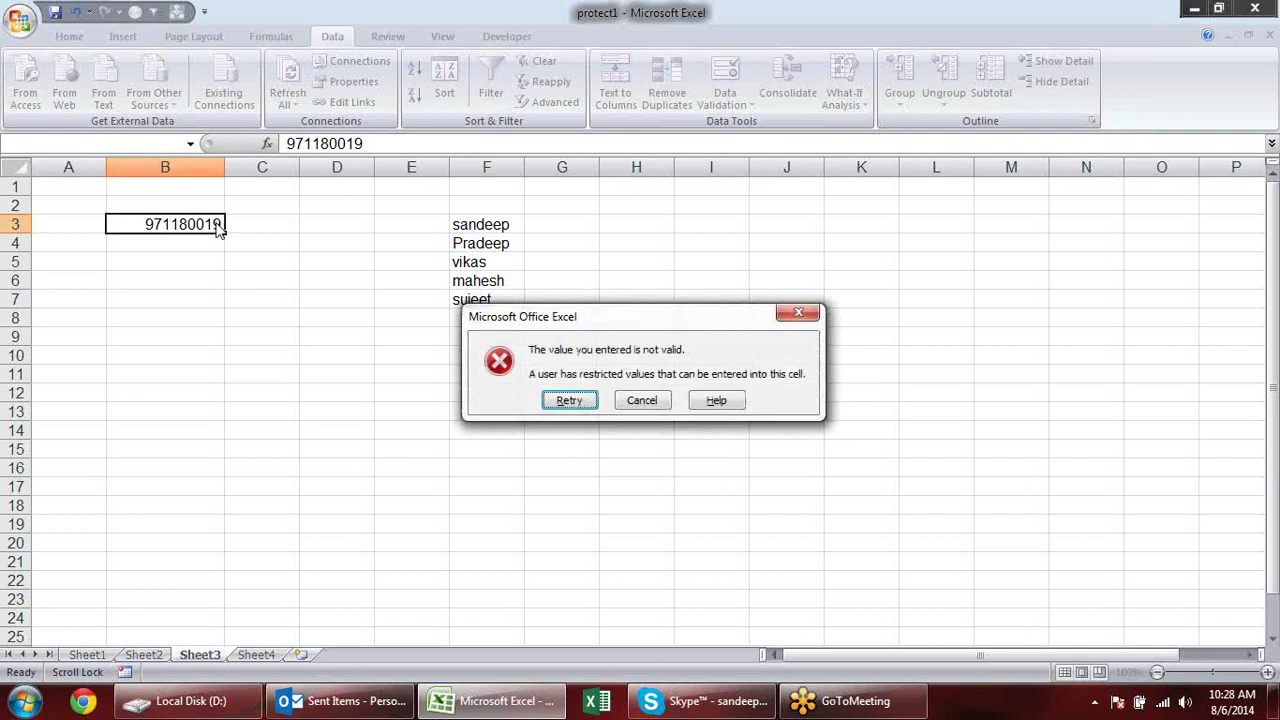
key(Escape)
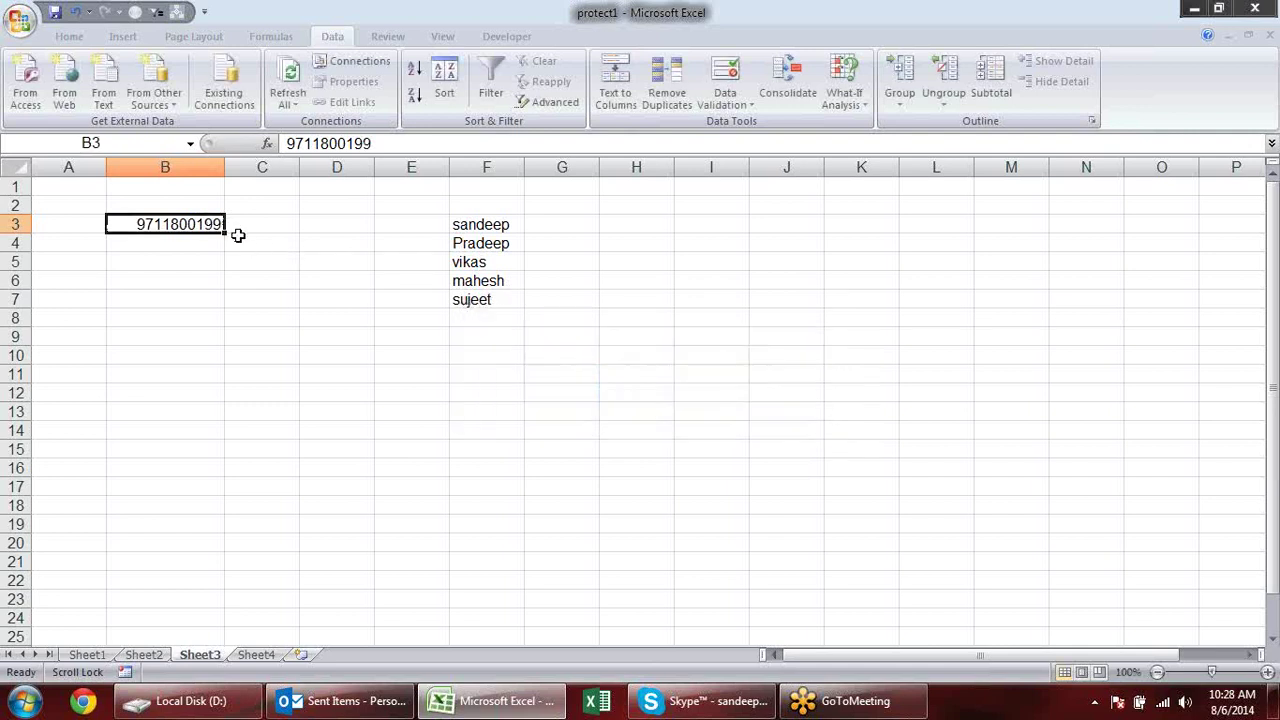
Step: Reopen B3's validation, try the Custom formula type, then cancel without saving
click(725, 72)
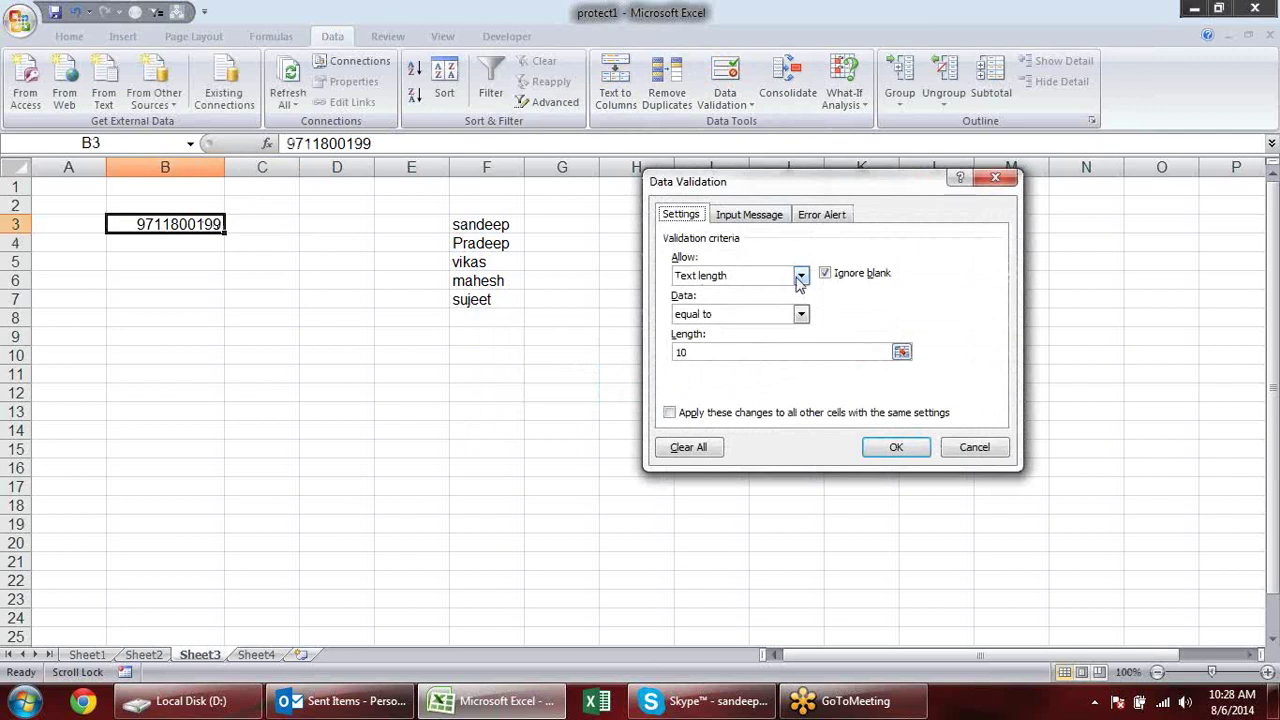
click(801, 318)
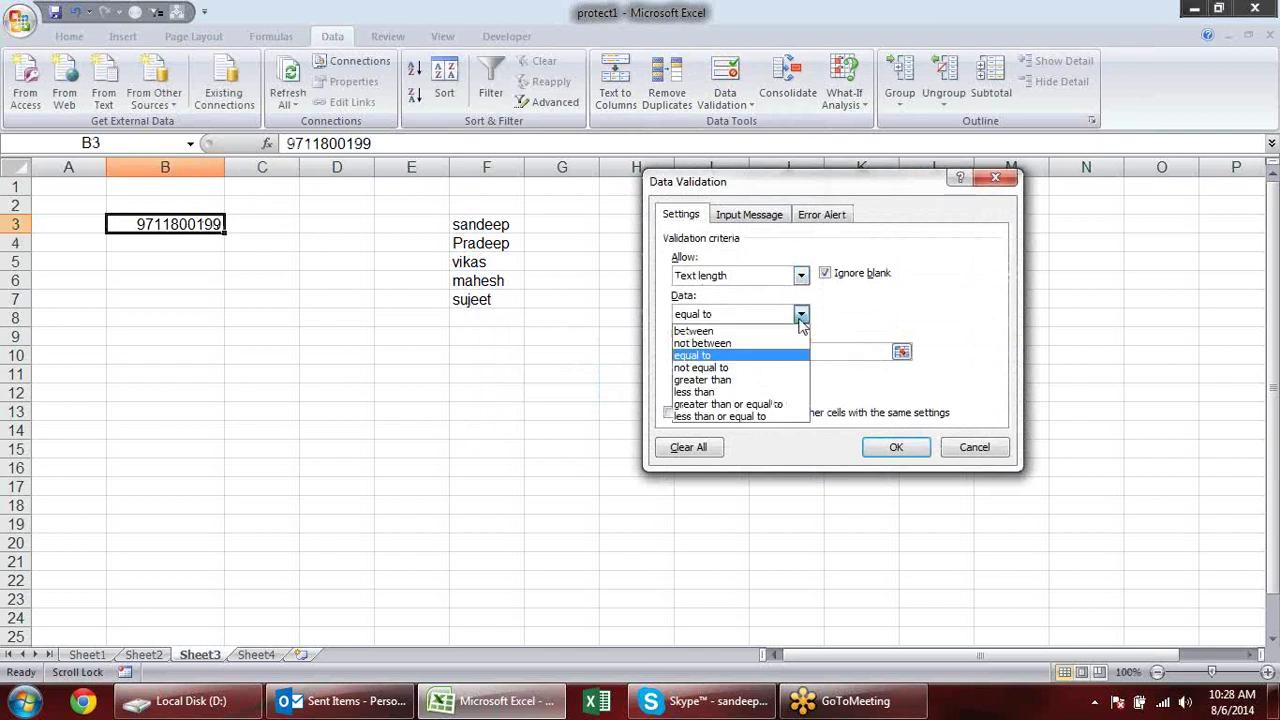
click(957, 310)
click(801, 275)
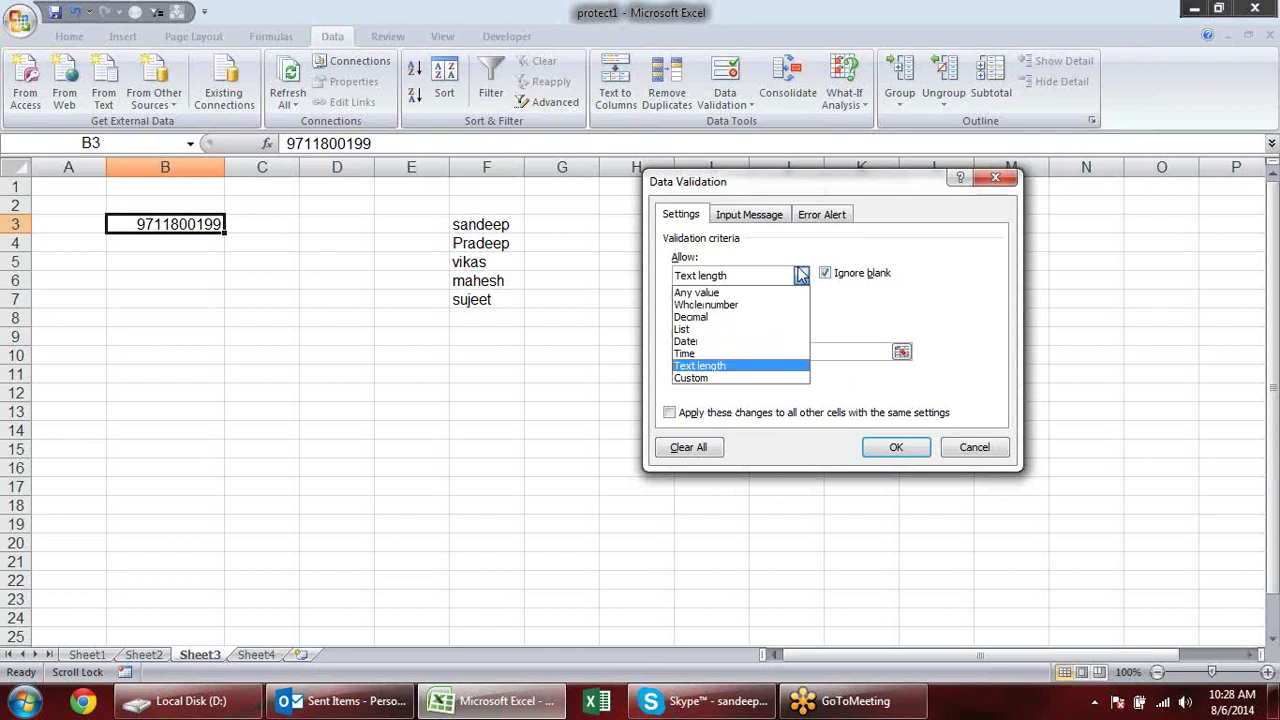
click(771, 378)
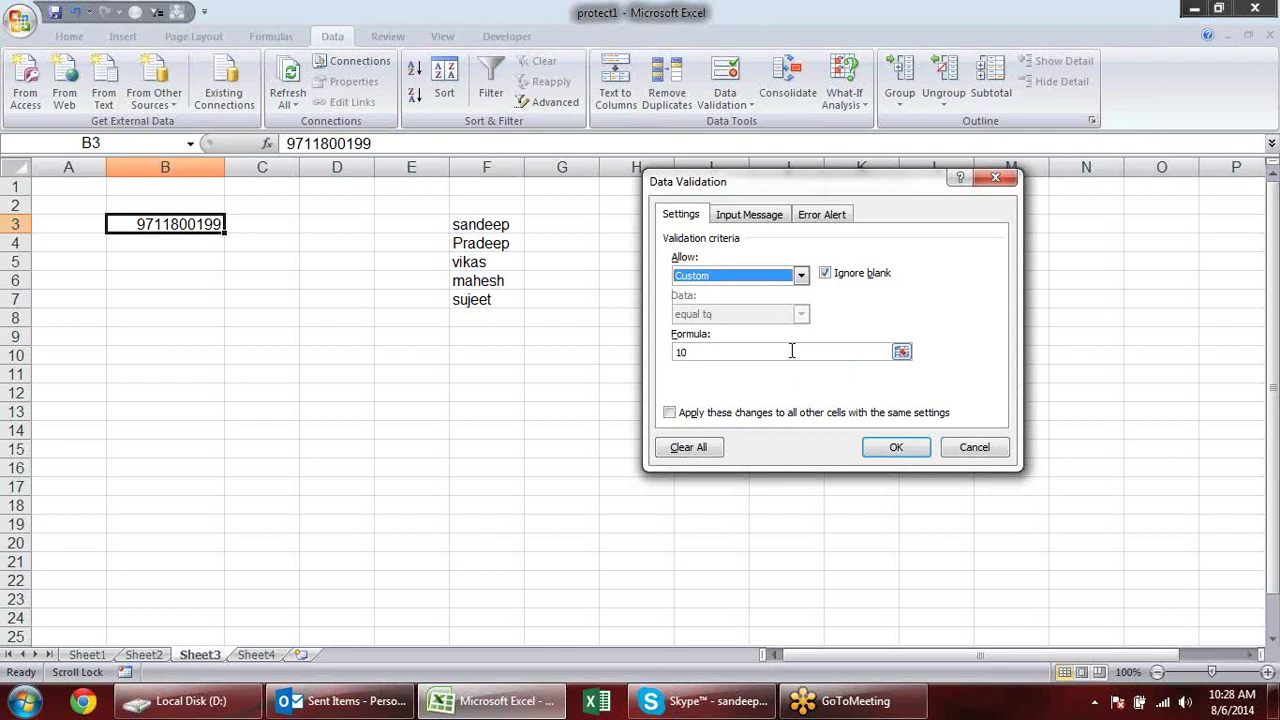
click(791, 351)
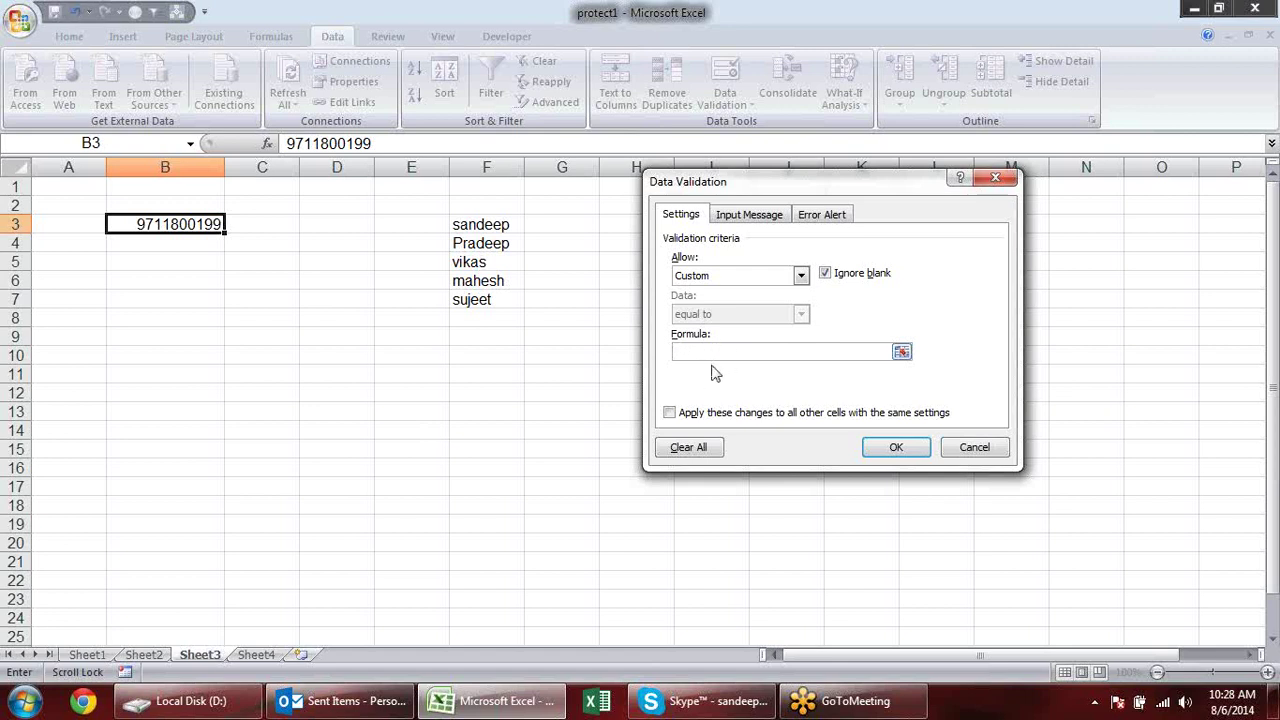
key(Escape)
click(340, 292)
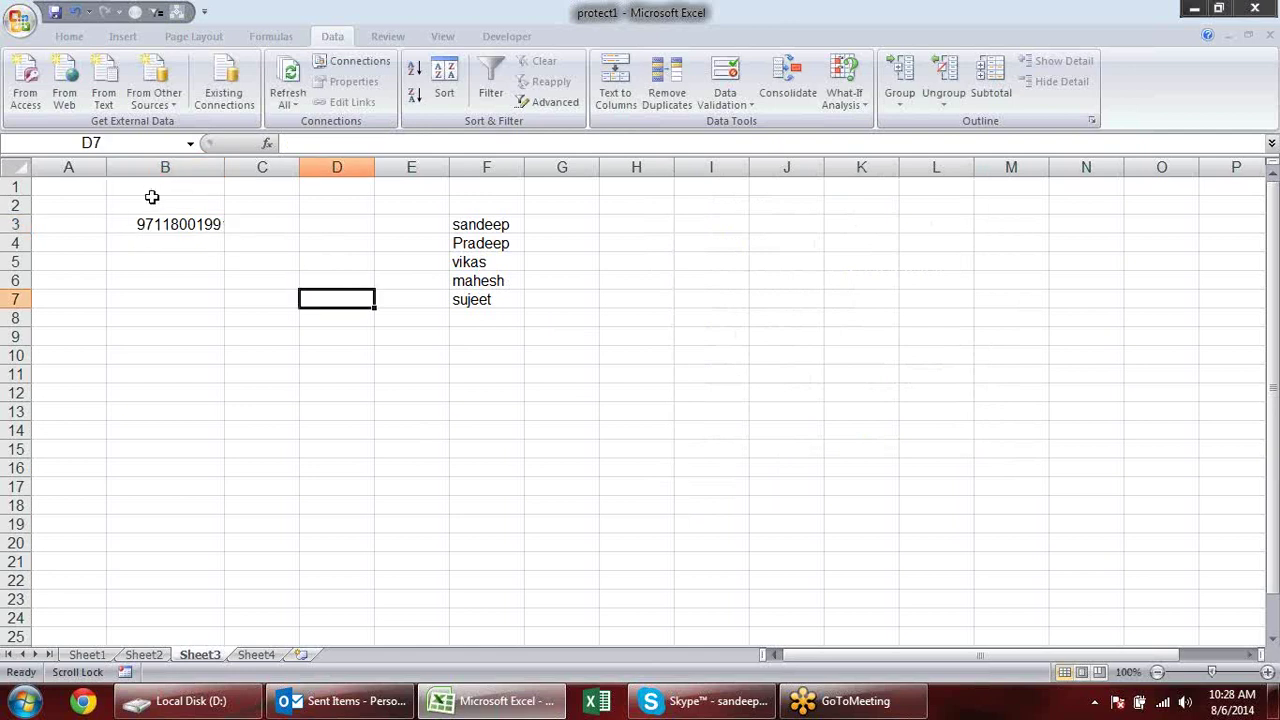
Step: Clear validation circles and remove all validation rules from B2:H10
drag(152, 197, 637, 354)
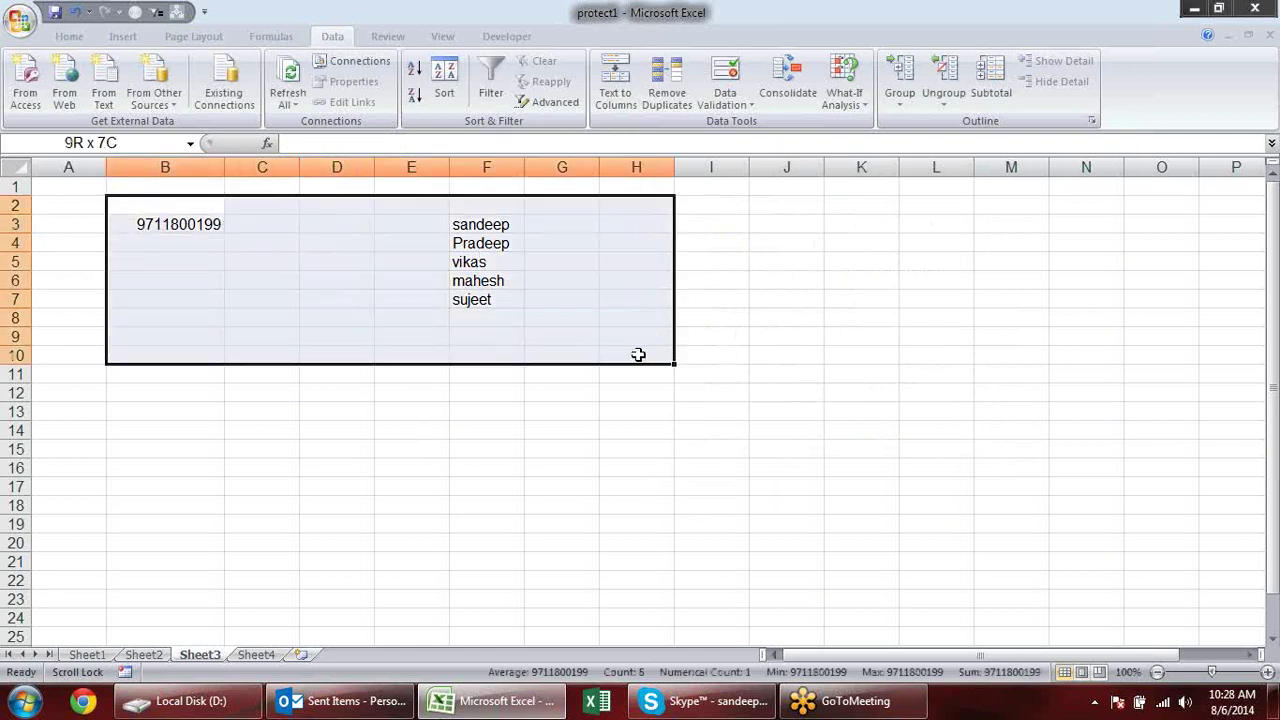
click(738, 98)
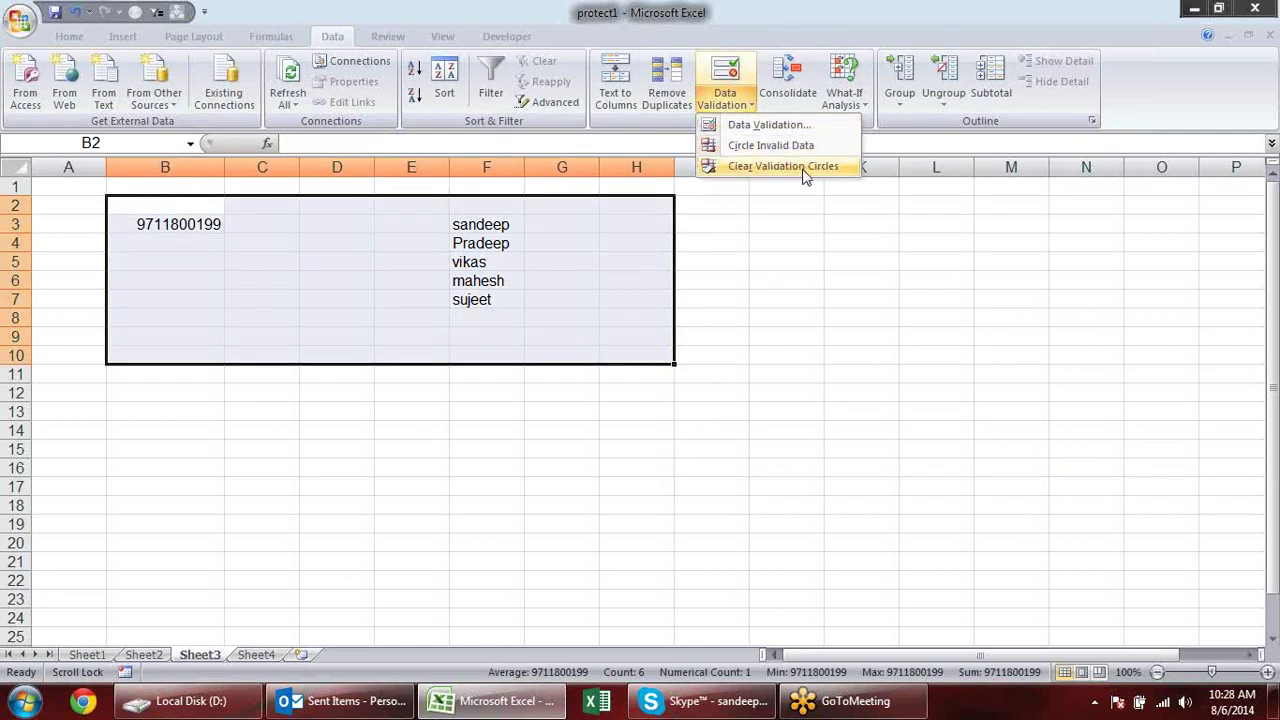
click(800, 168)
click(738, 100)
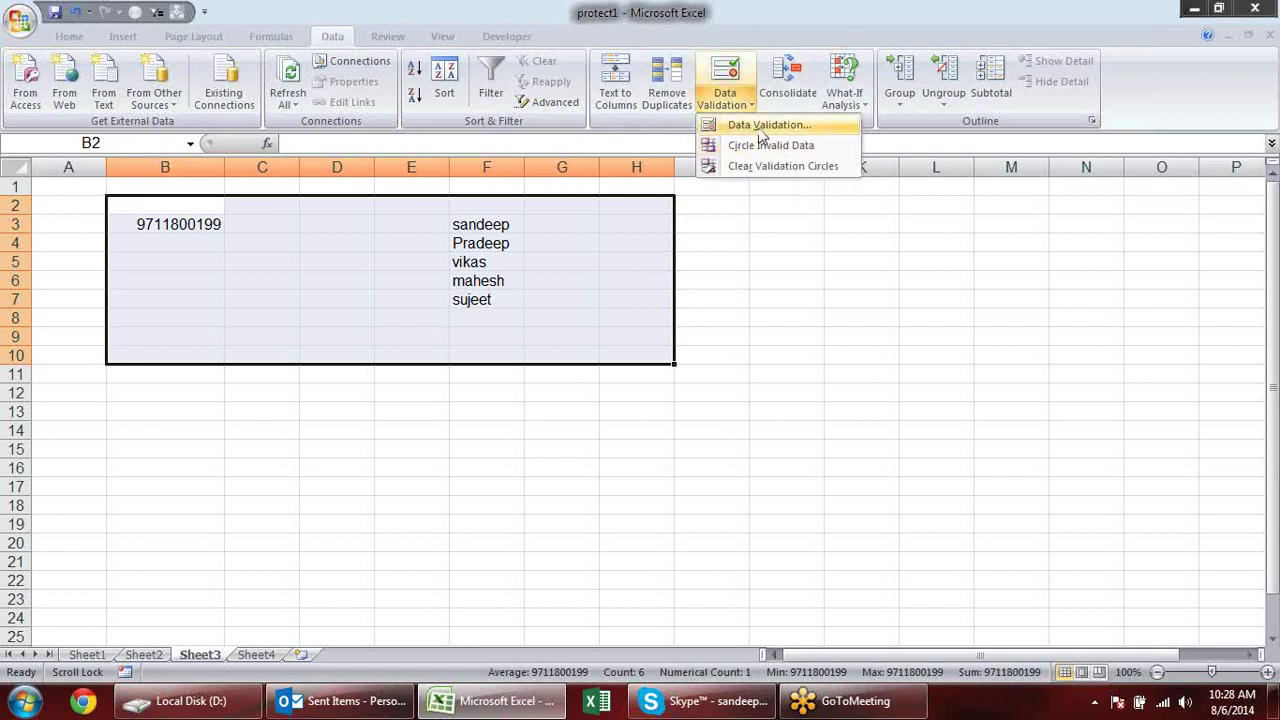
click(762, 126)
click(569, 396)
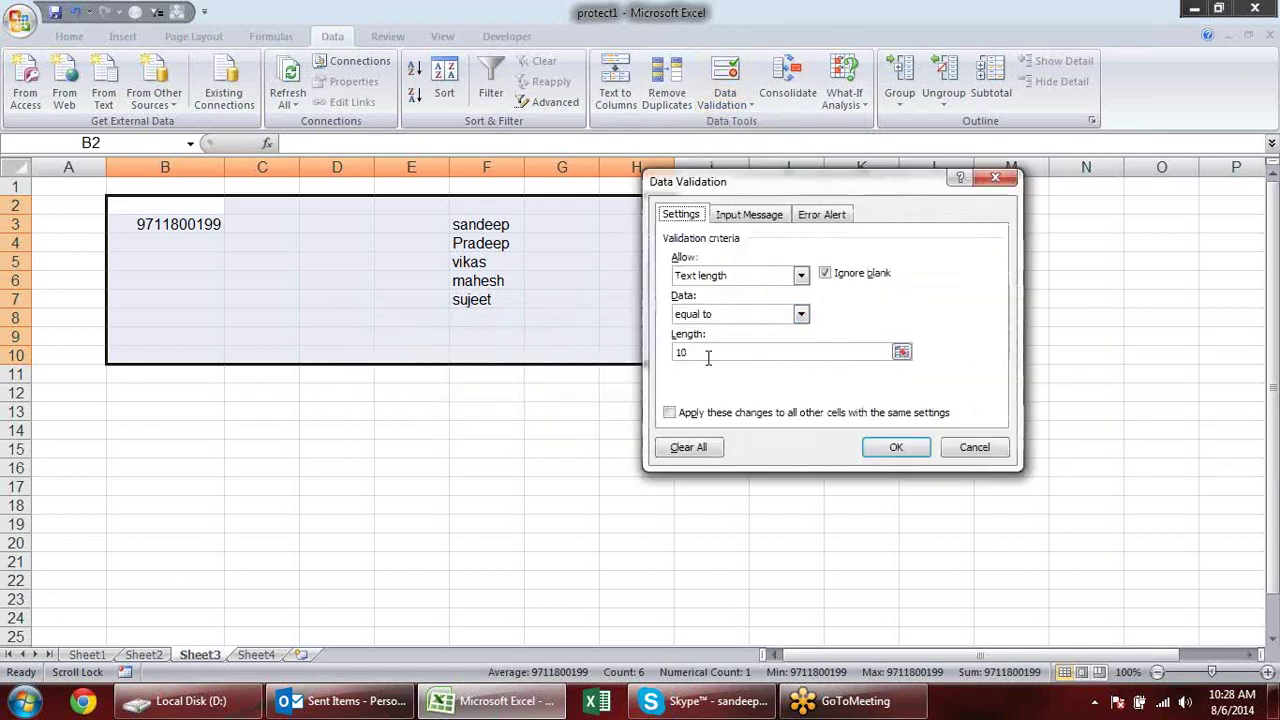
click(706, 448)
click(890, 449)
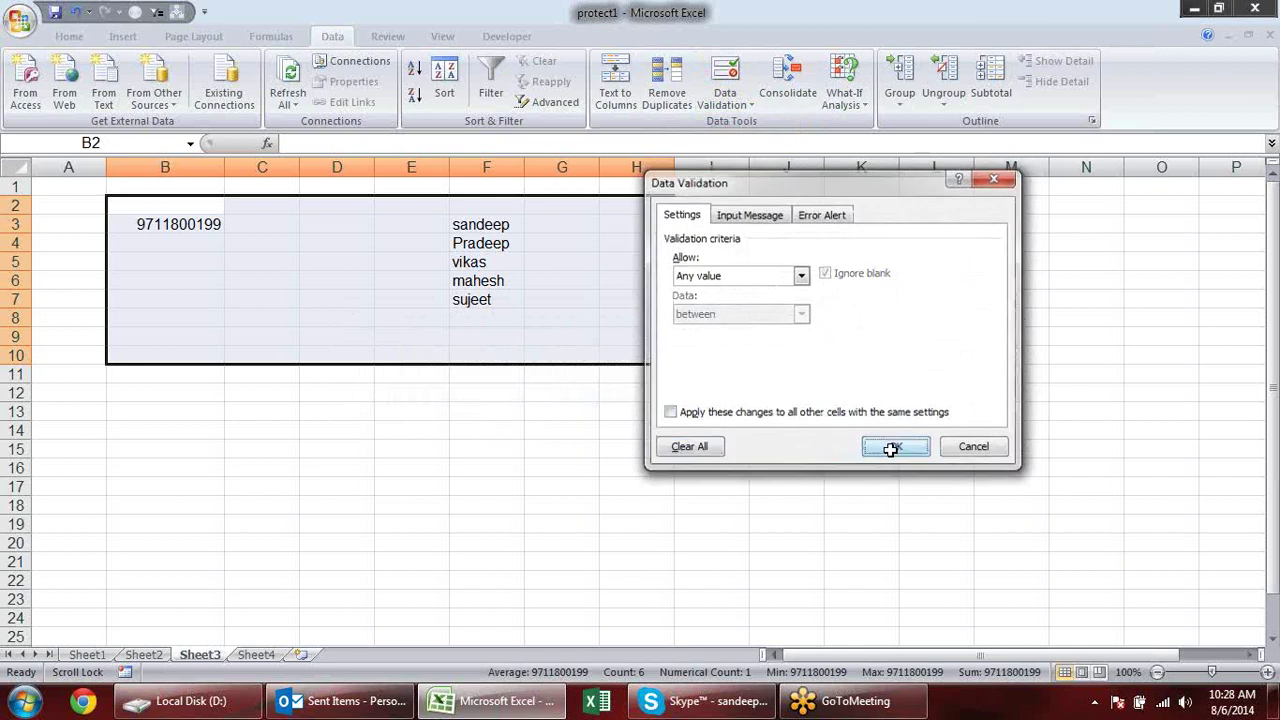
click(740, 424)
click(362, 314)
Step: Delete every entry in A2:H12, leaving Sheet3 blank
click(160, 228)
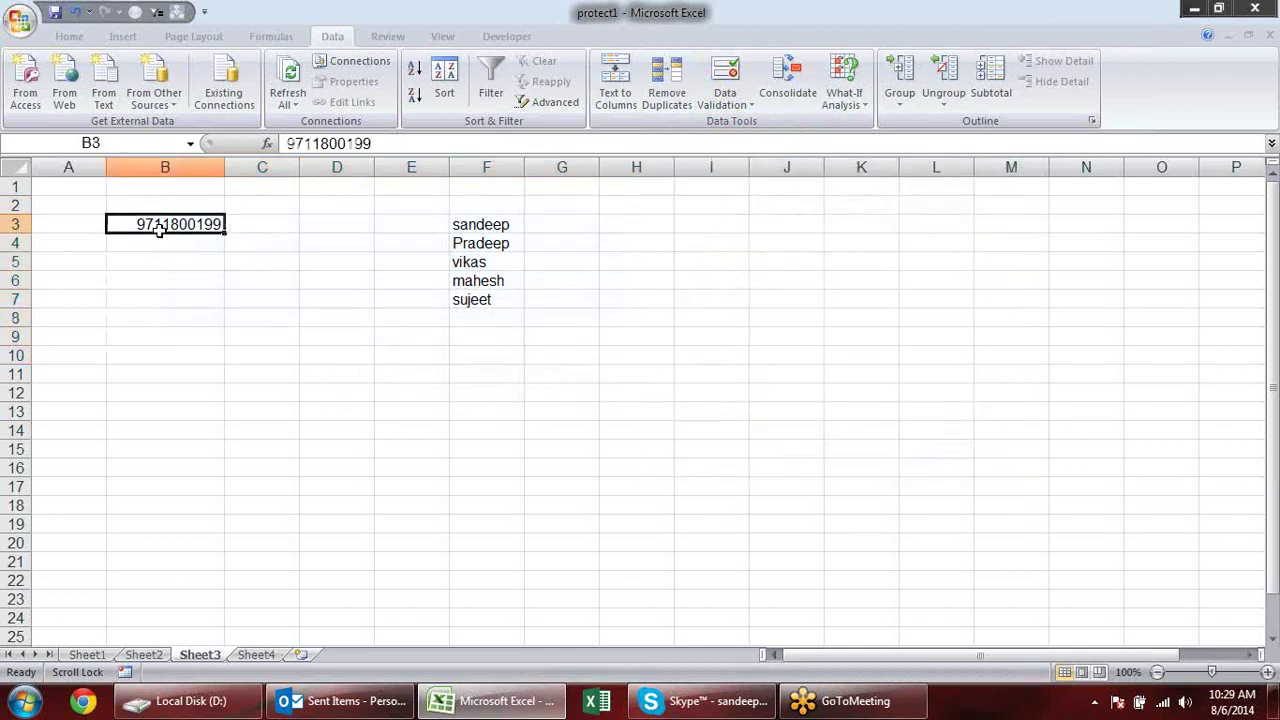
drag(57, 209, 643, 387)
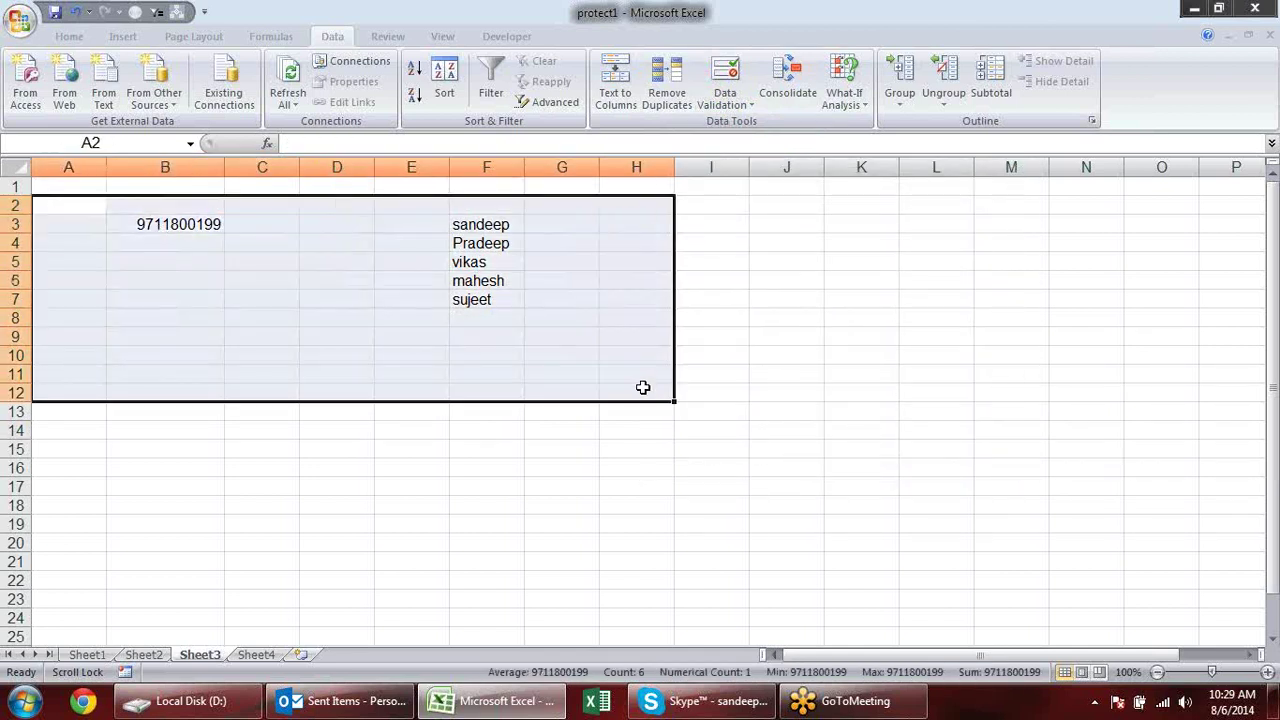
key(Delete)
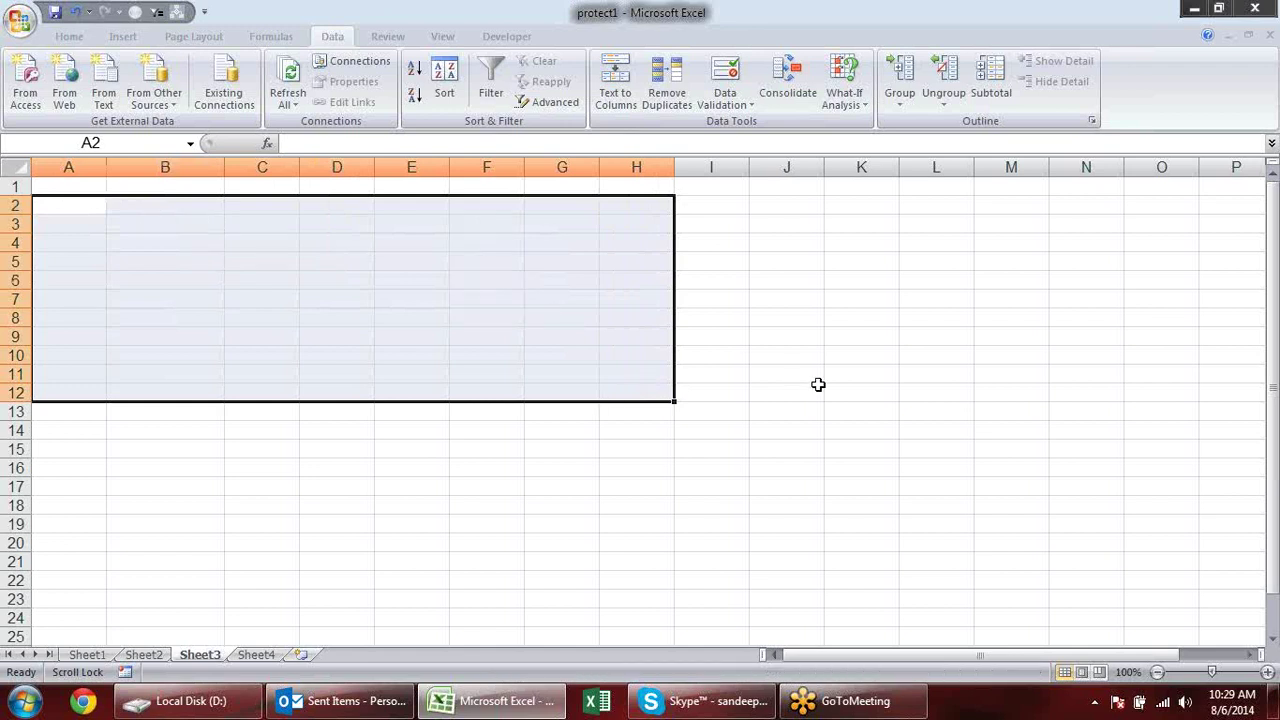
click(815, 386)
Step: Enter the heading Name in D2
click(337, 203)
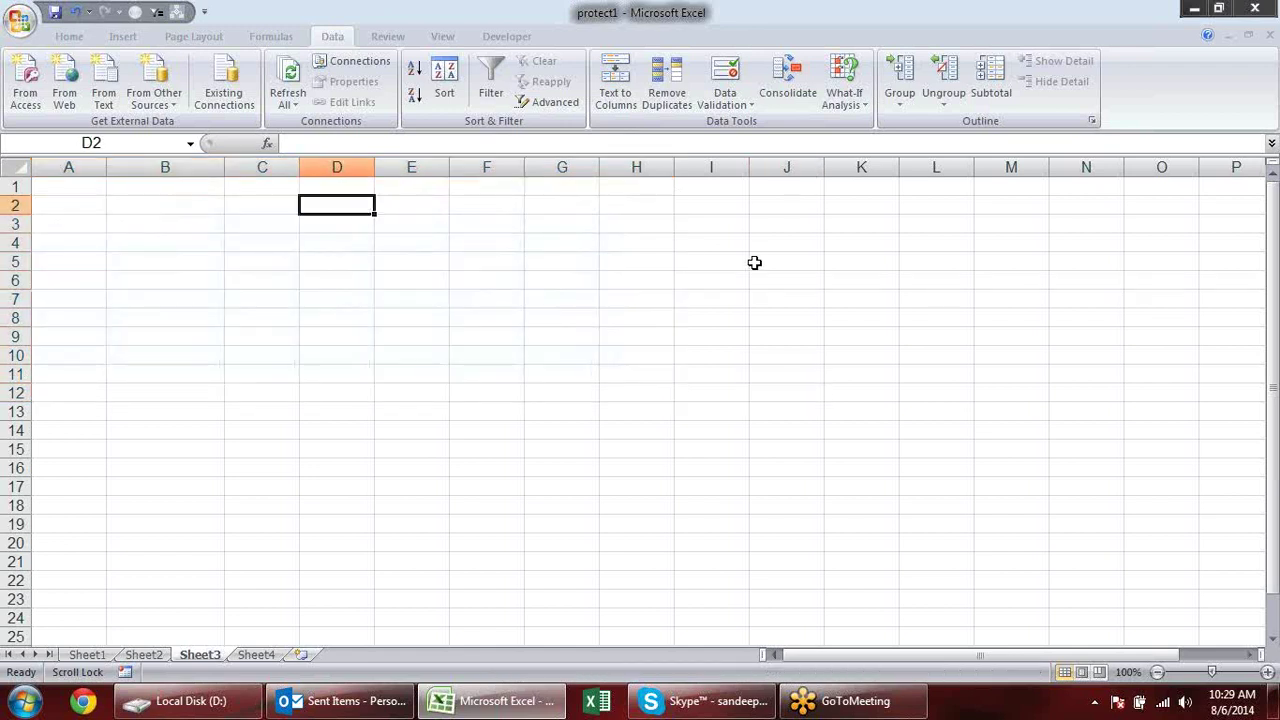
text(Name)
key(Tab)
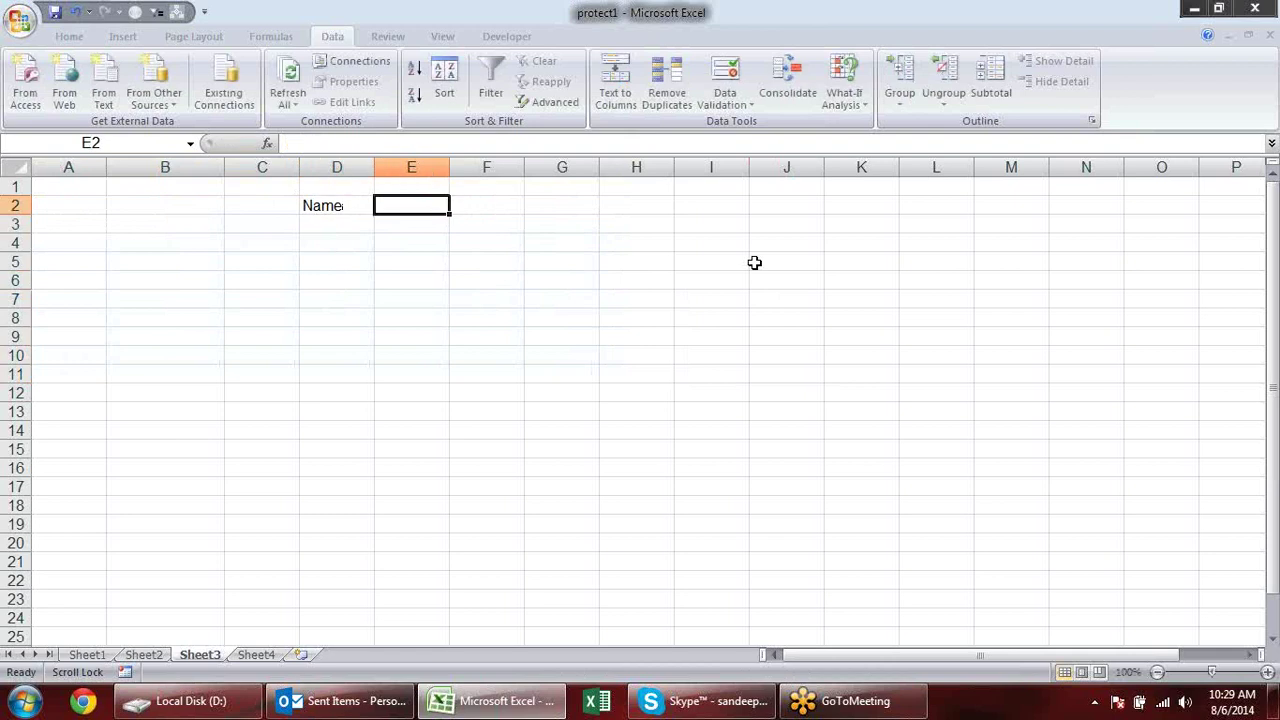
key(Down)
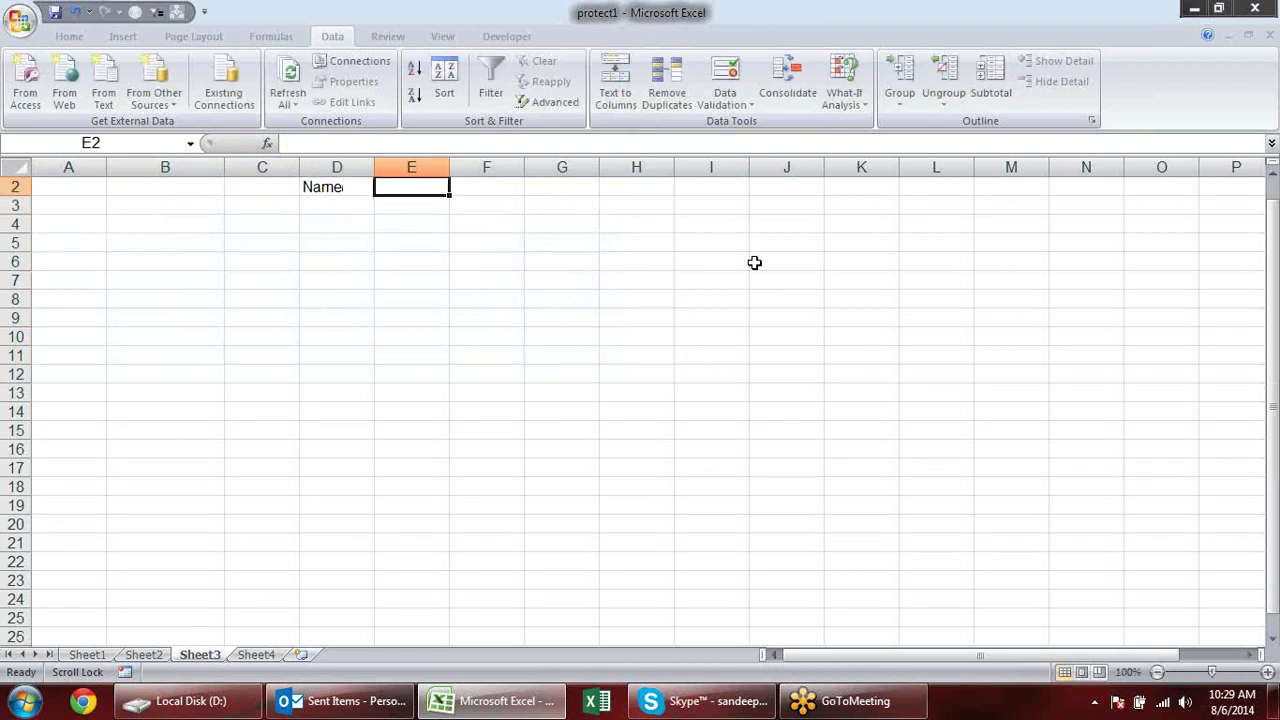
key(Up)
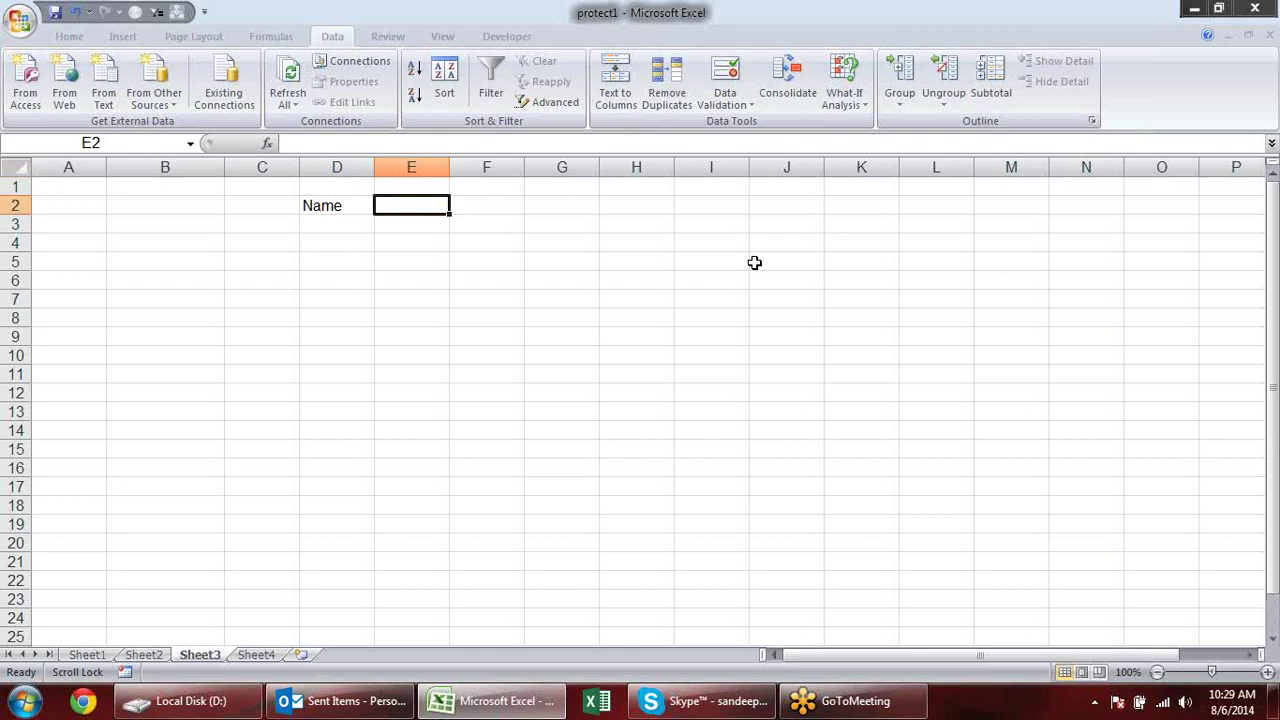
click(1268, 46)
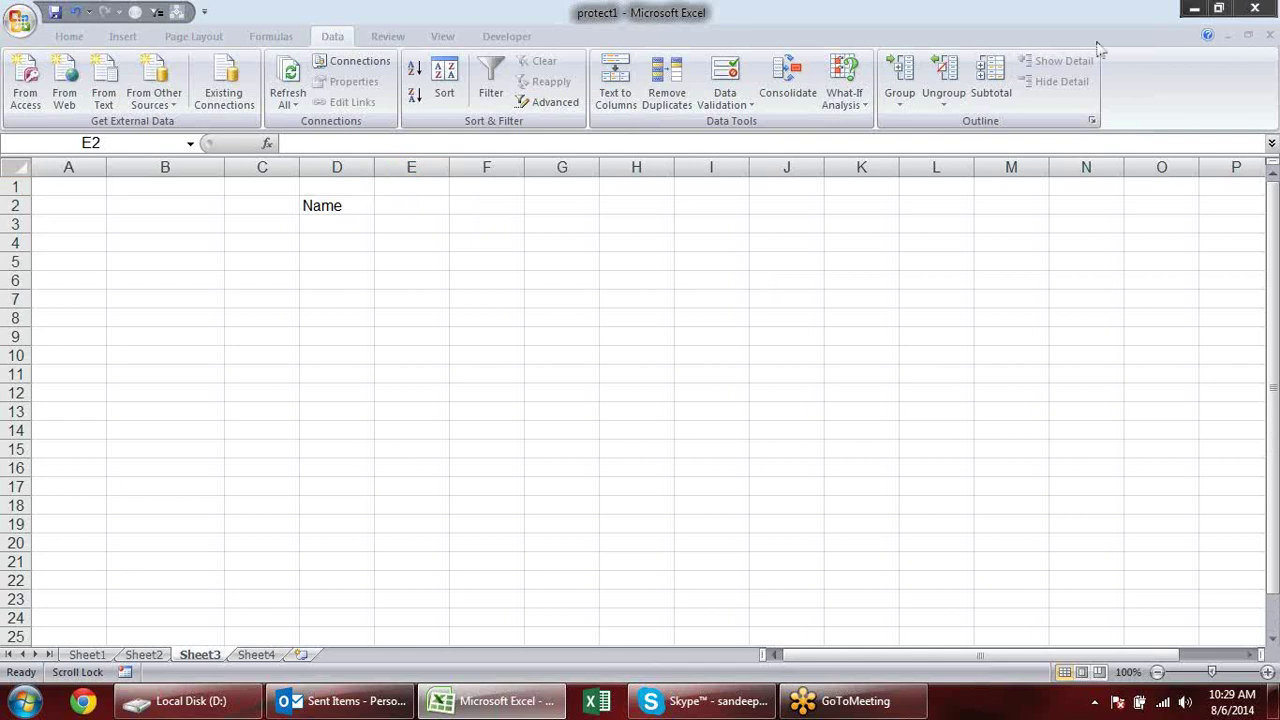
Step: Enter a first name in D3 and fill it down to D20
click(346, 224)
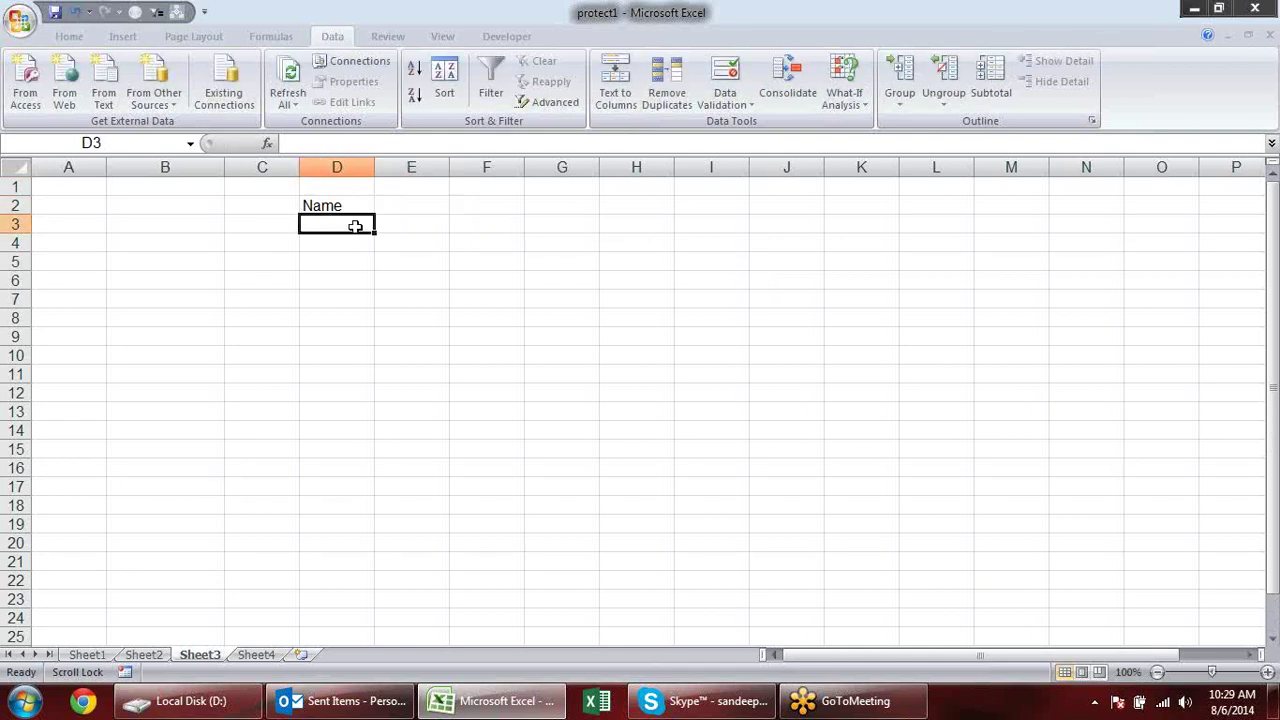
text(sandee)
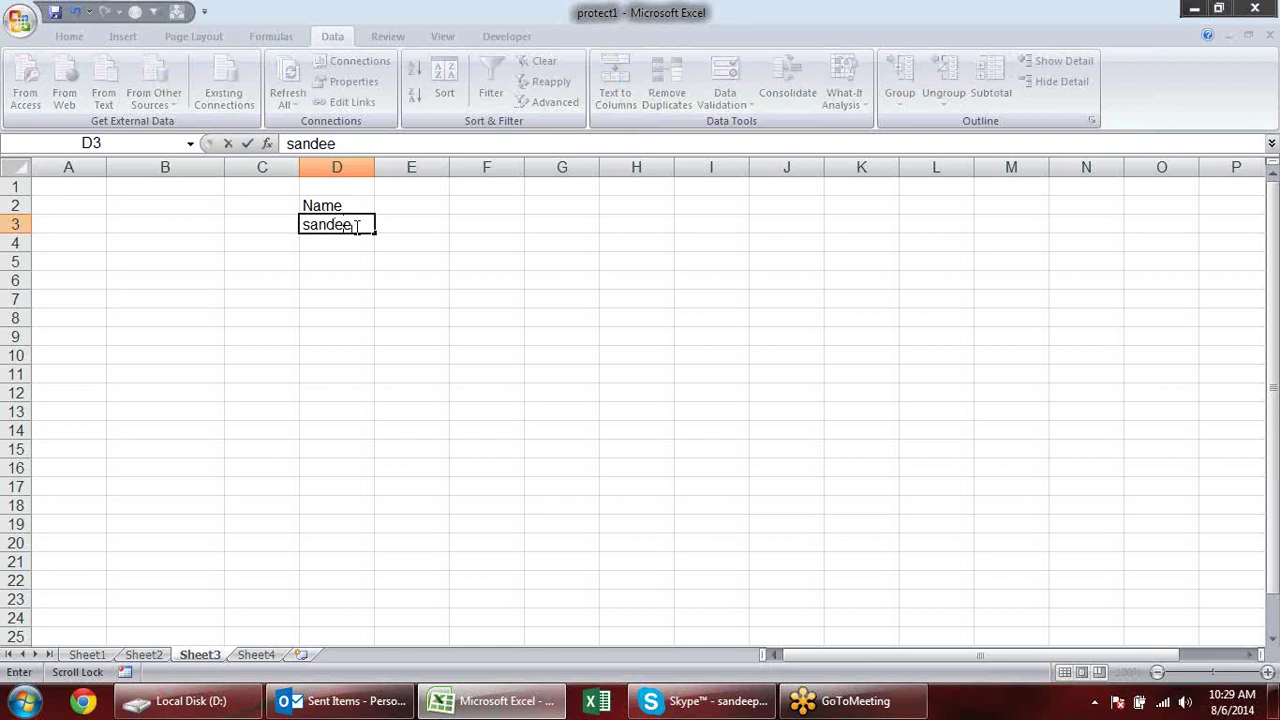
key(Return)
click(289, 204)
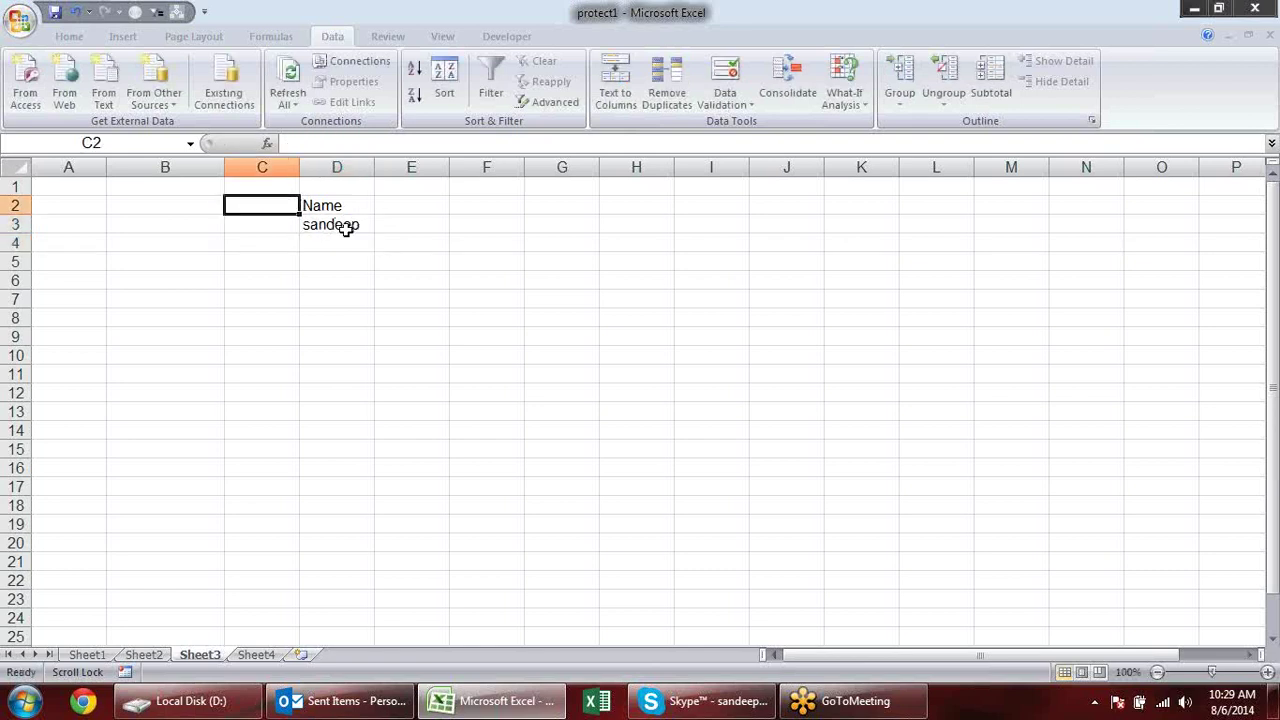
click(343, 224)
drag(375, 232, 370, 548)
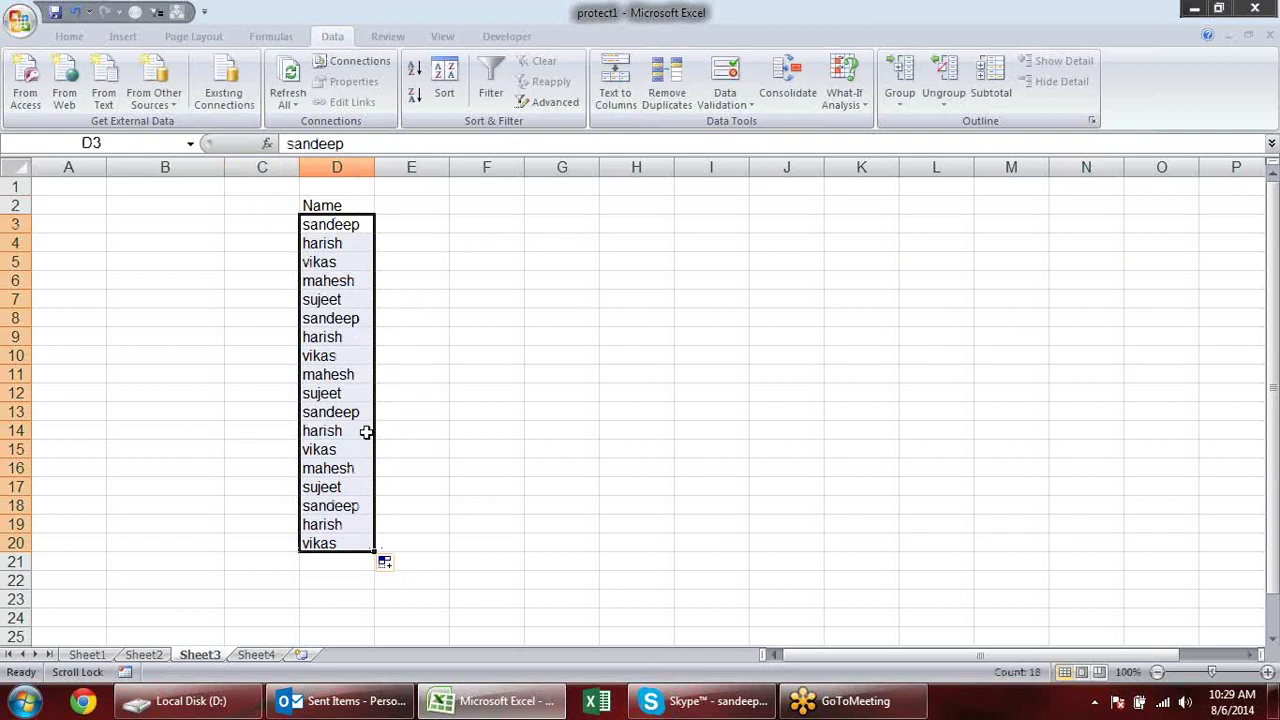
Step: Add the heading Purchase in E2
click(417, 207)
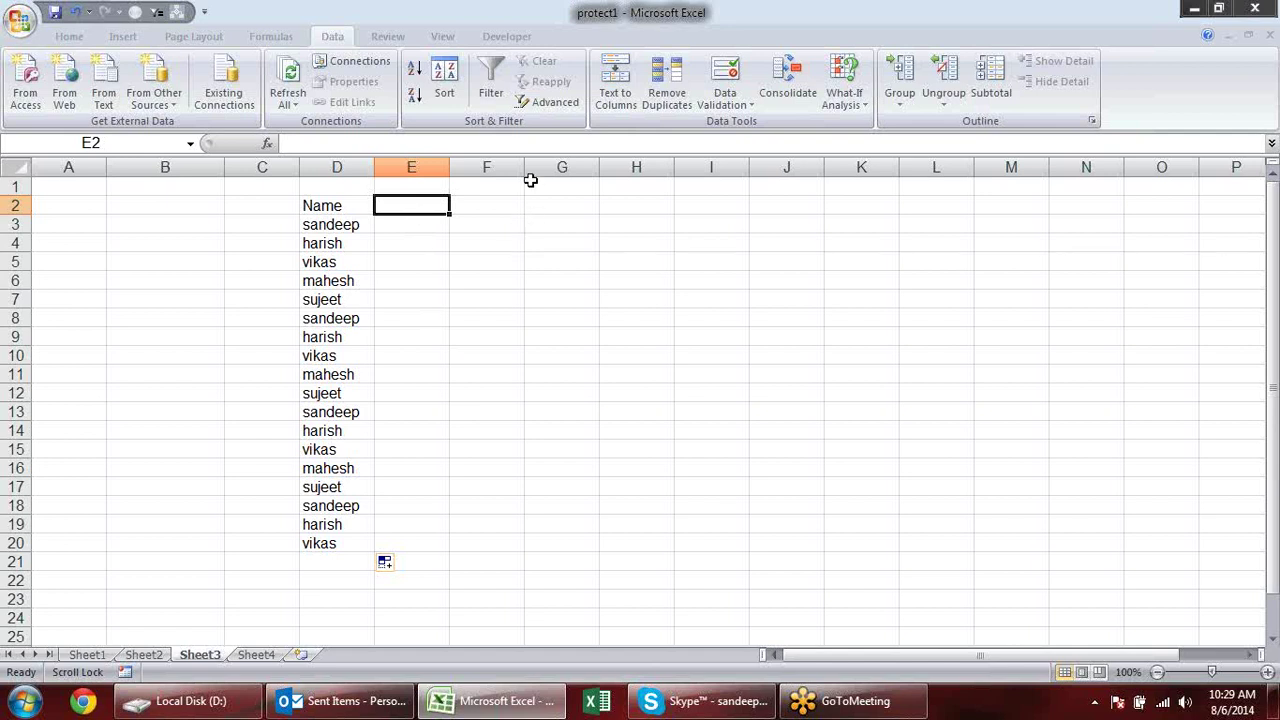
text(Purchase)
key(Return)
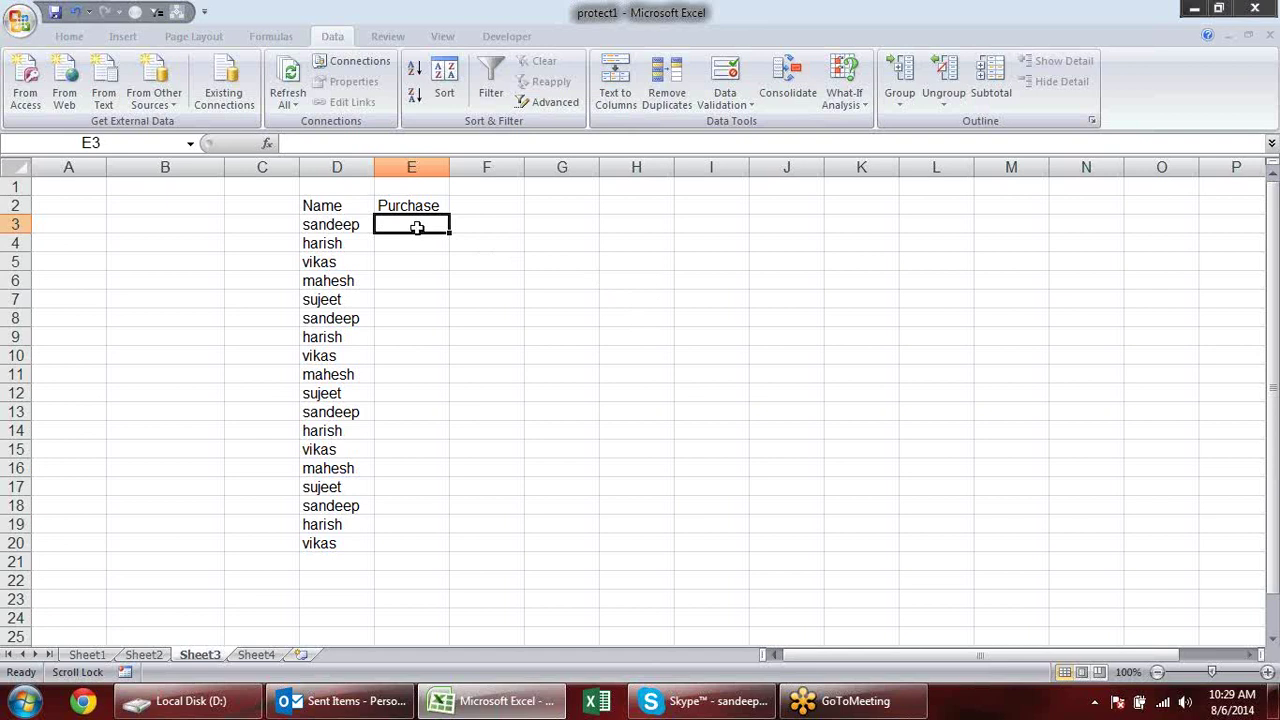
Step: Delete the blank first row so the headings move up to row 1
drag(417, 227, 431, 543)
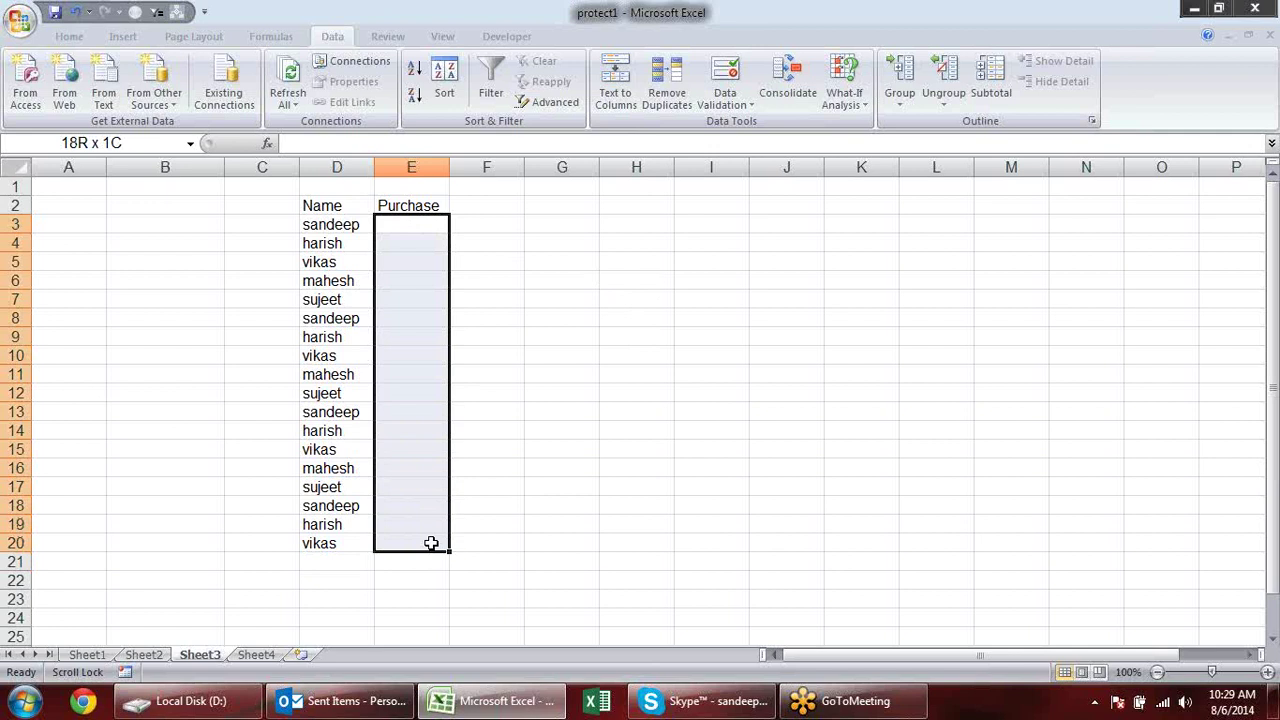
click(15, 188)
key(alt+e)
key(d)
click(431, 222)
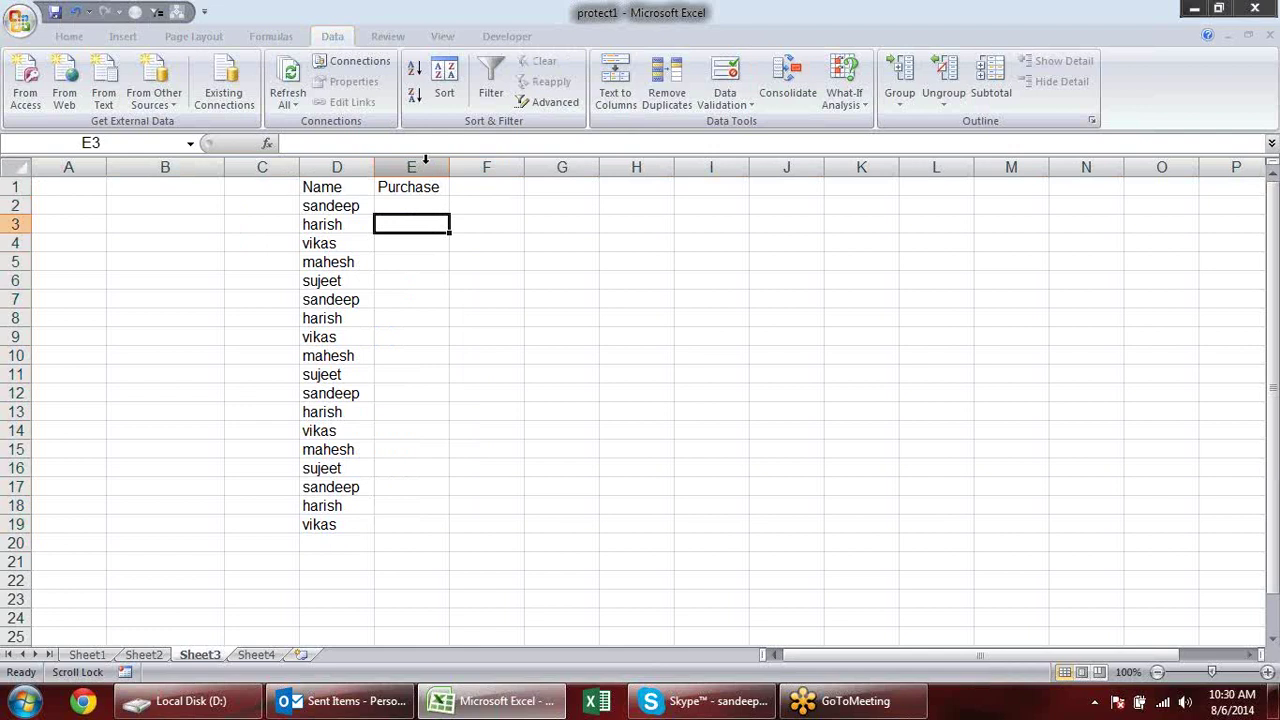
Step: Hide the Name column D
click(509, 223)
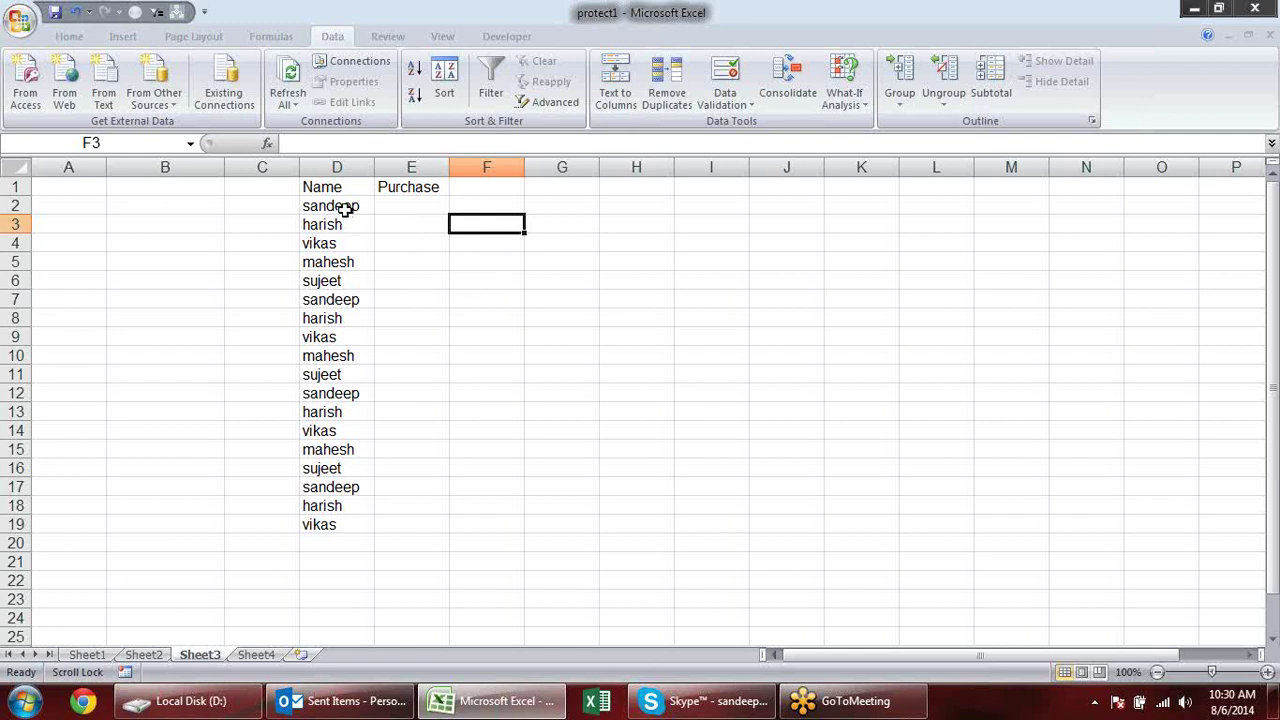
click(345, 207)
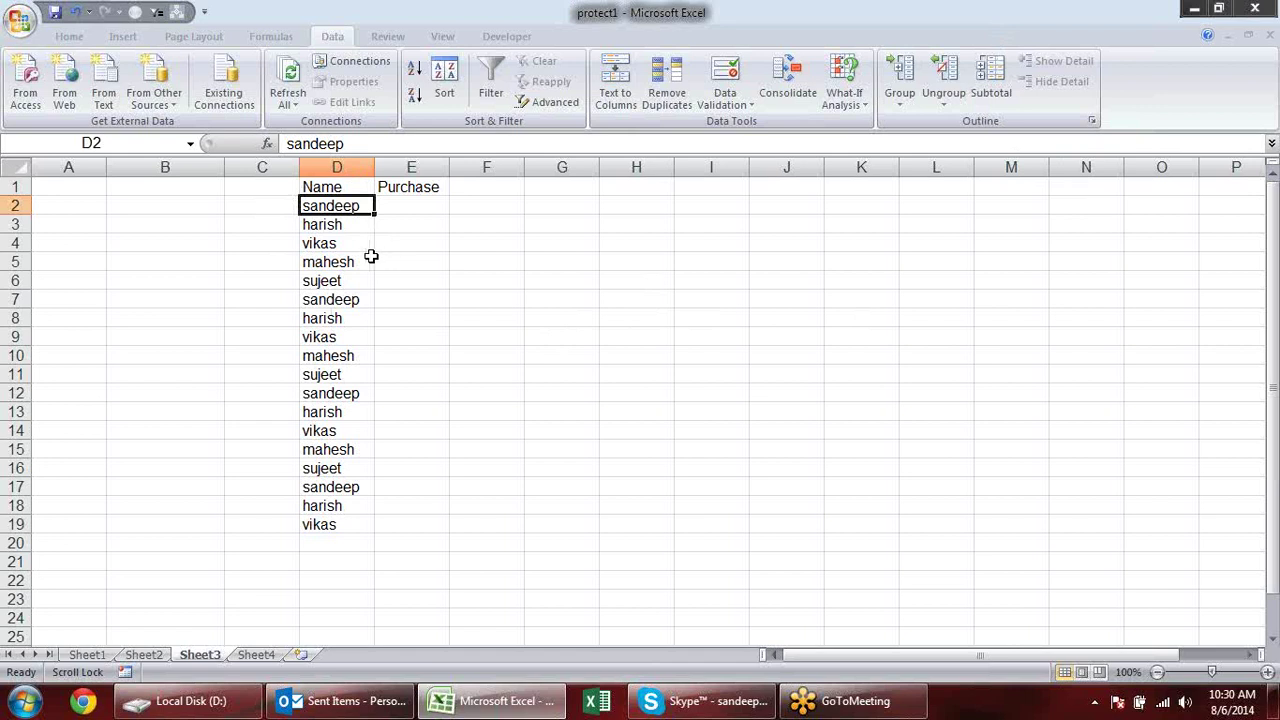
drag(334, 206, 340, 505)
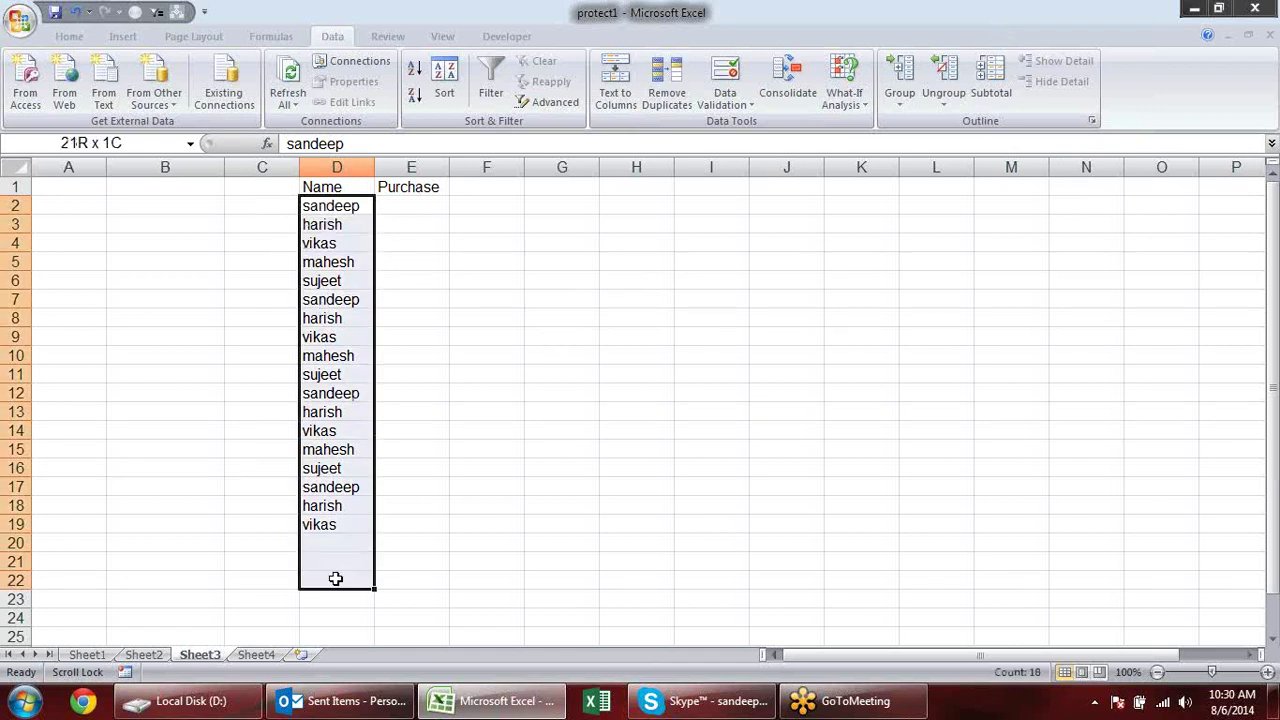
right_click(336, 168)
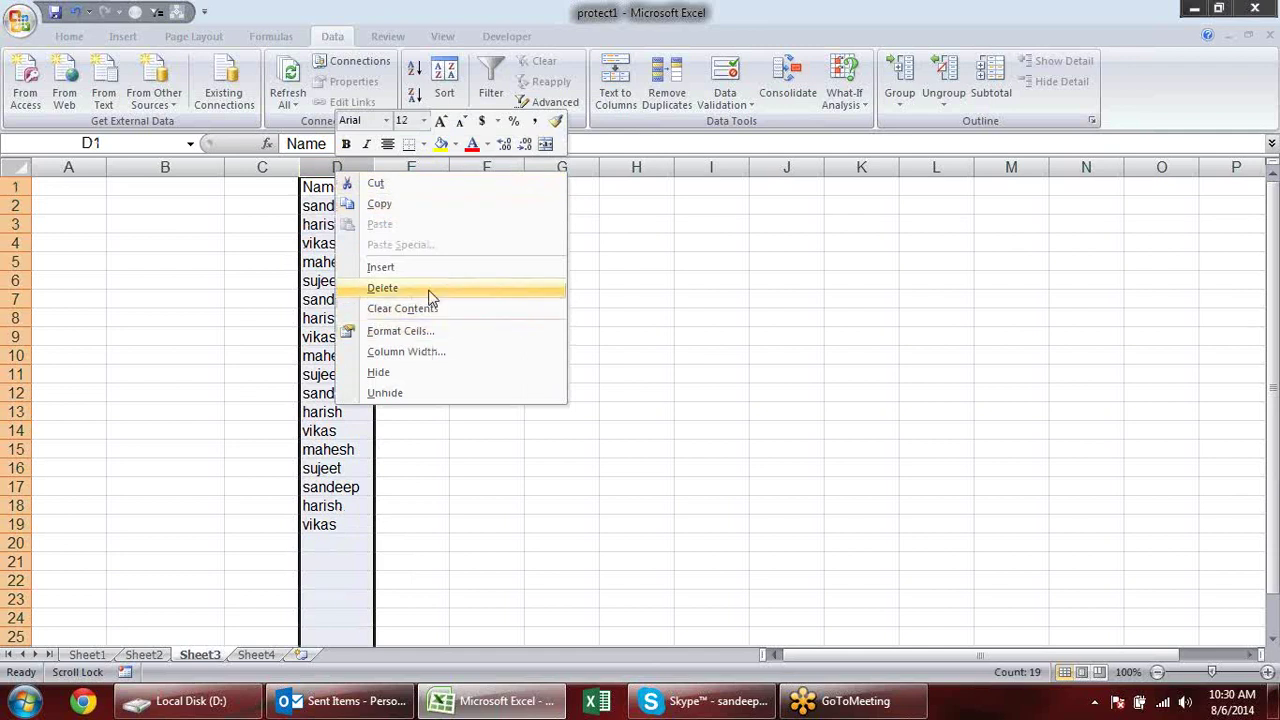
click(437, 374)
Step: Start a =SUM formula in cell H2
click(357, 205)
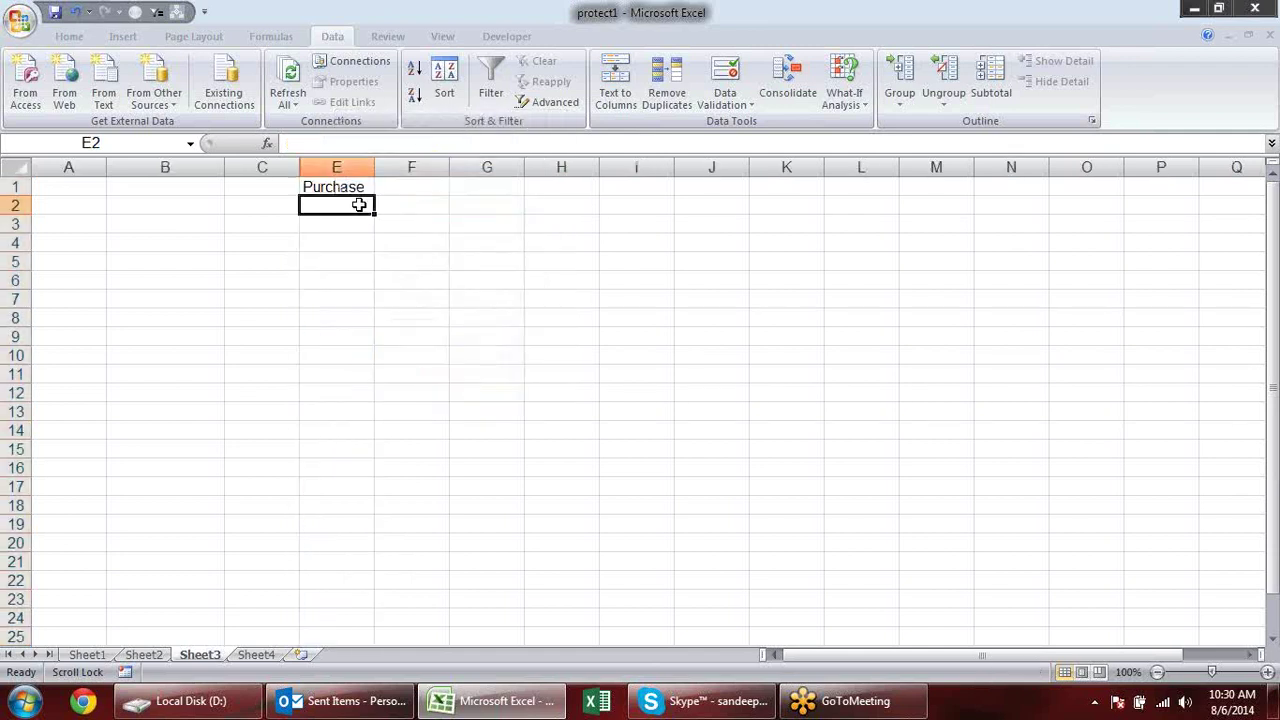
click(354, 279)
click(343, 394)
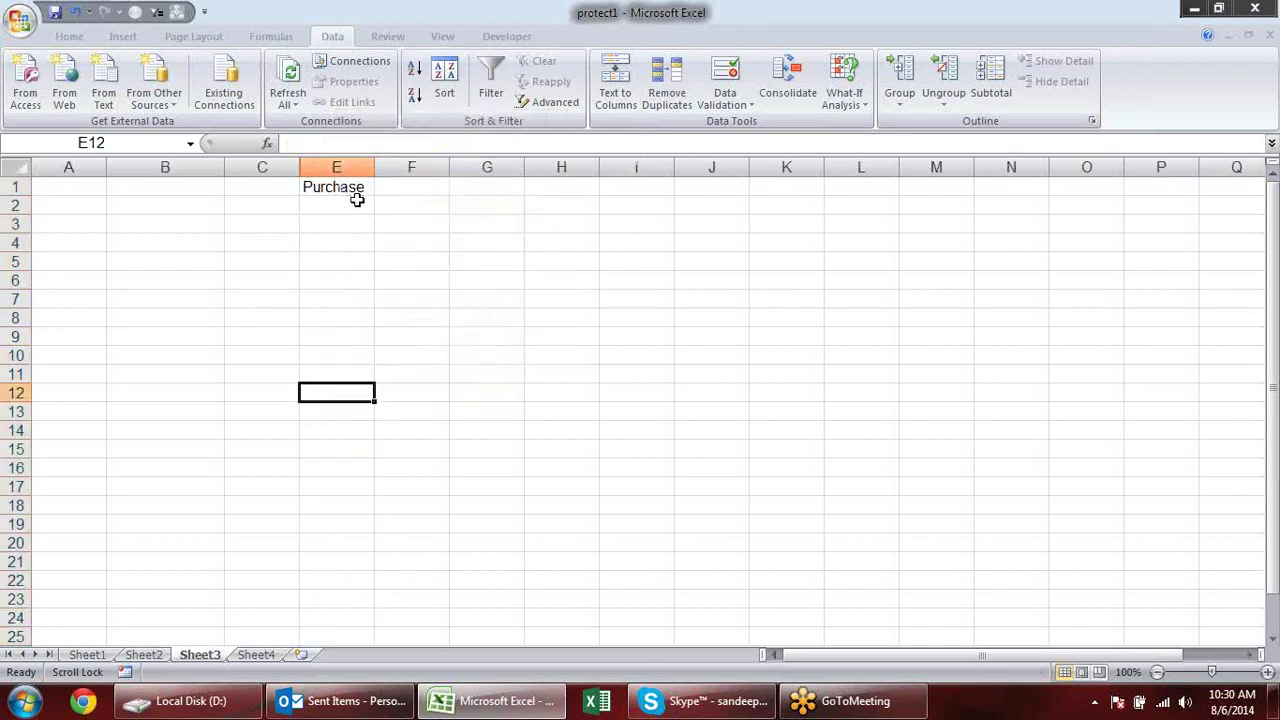
click(355, 203)
click(533, 206)
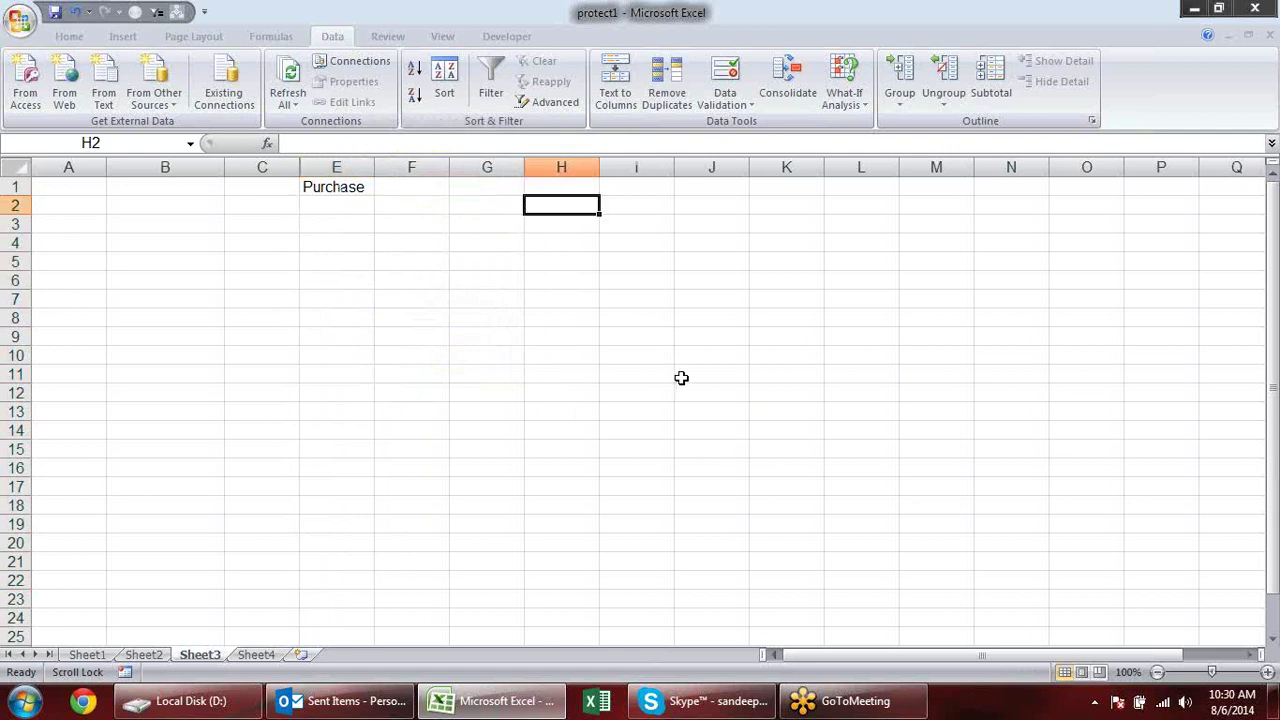
text(=)
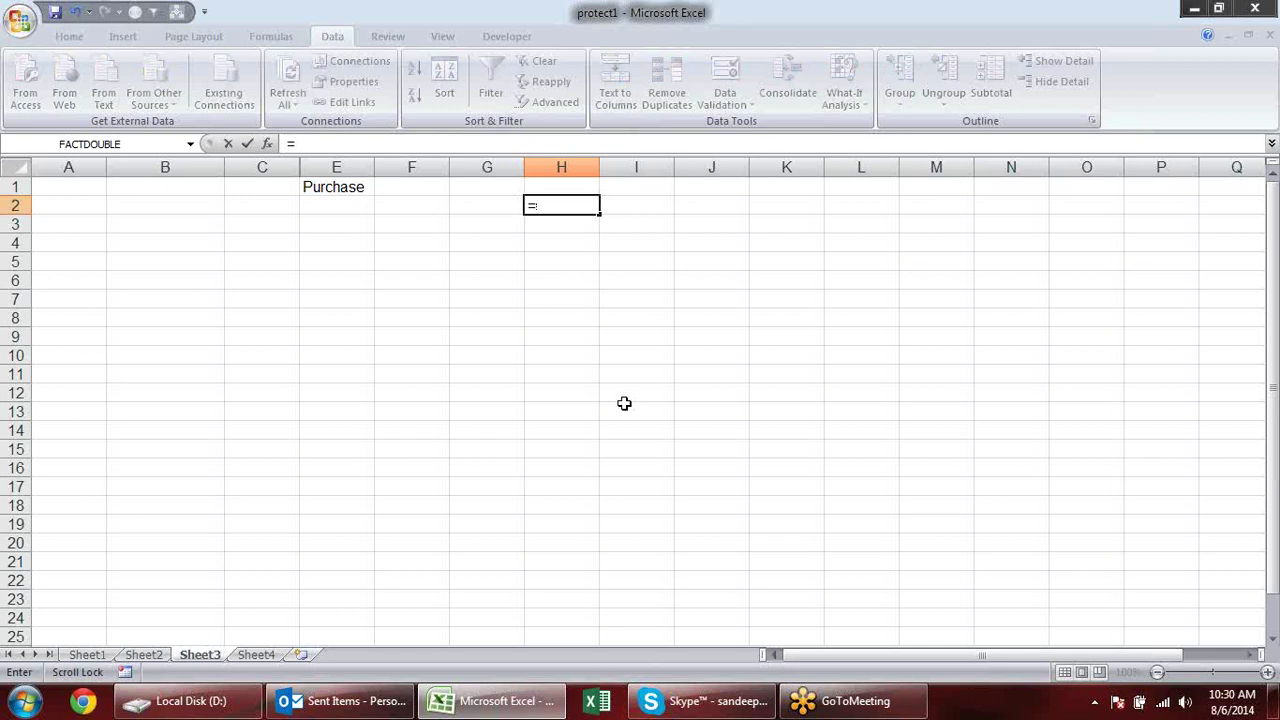
text(su)
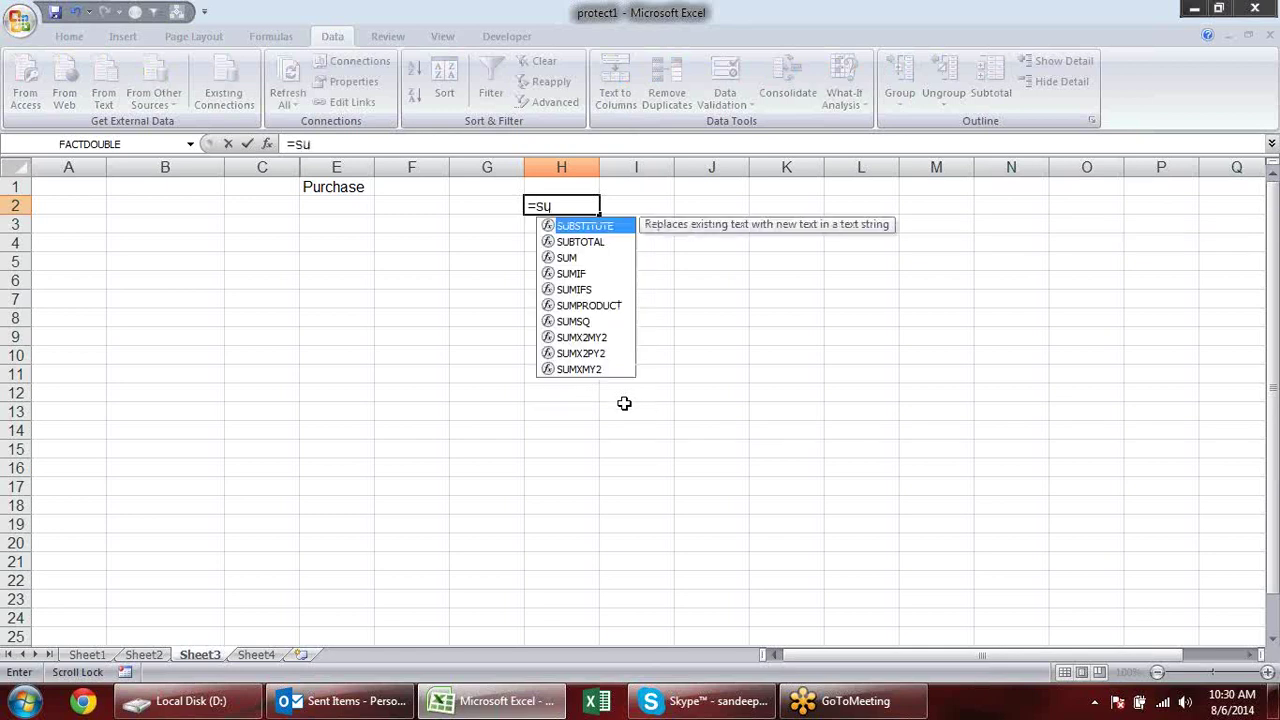
text(m)
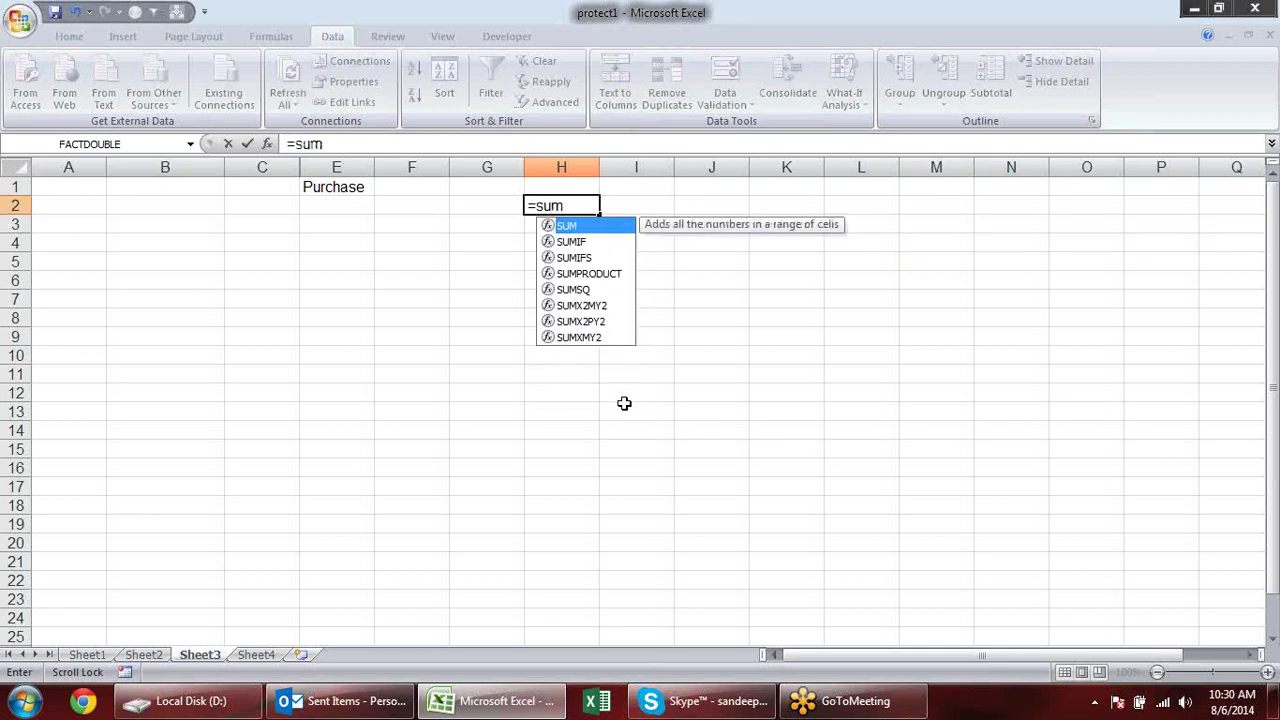
Step: Complete H2's formula as =SUM(E:E)>5000, which evaluates to FALSE
key(Tab)
click(343, 167)
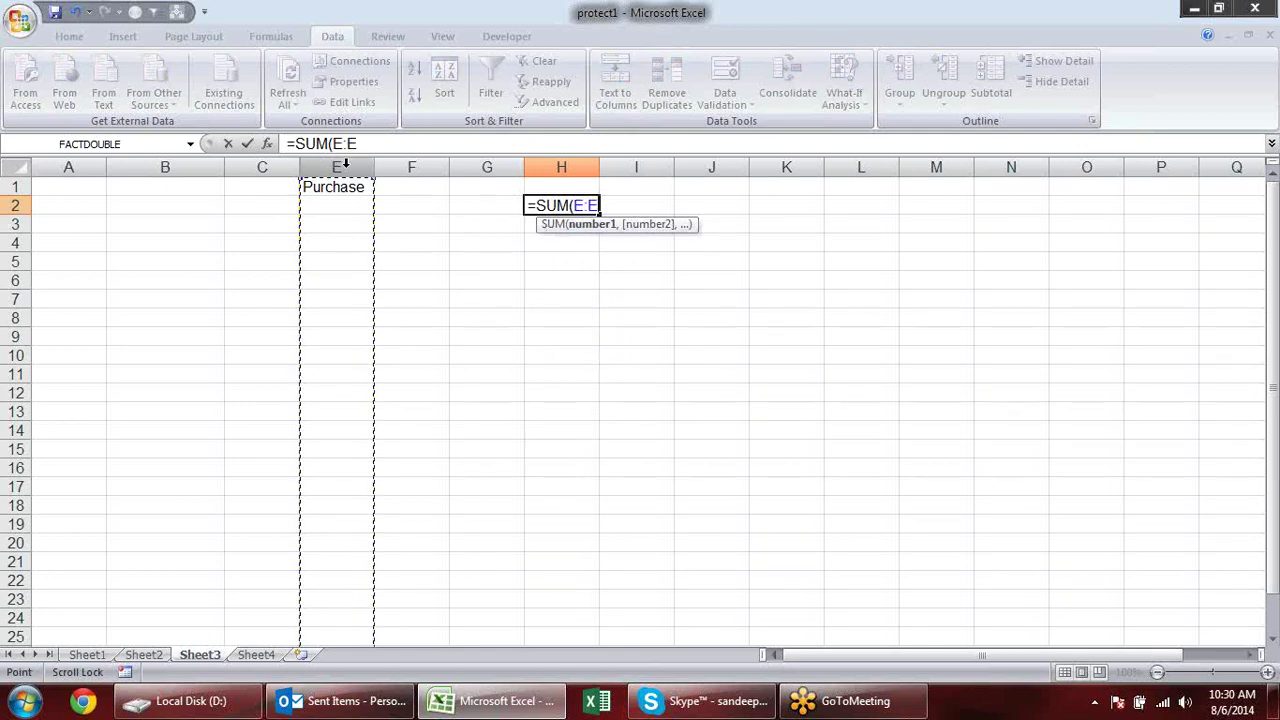
text()>)
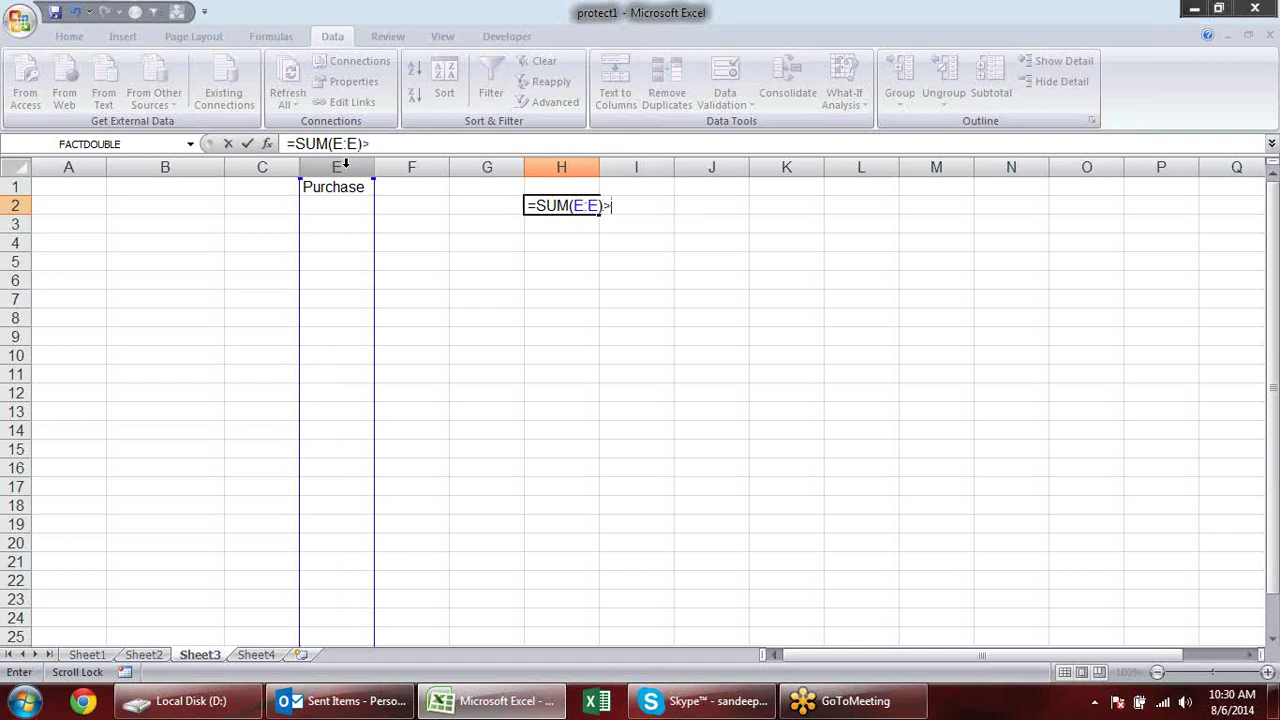
text(5000)
key(Return)
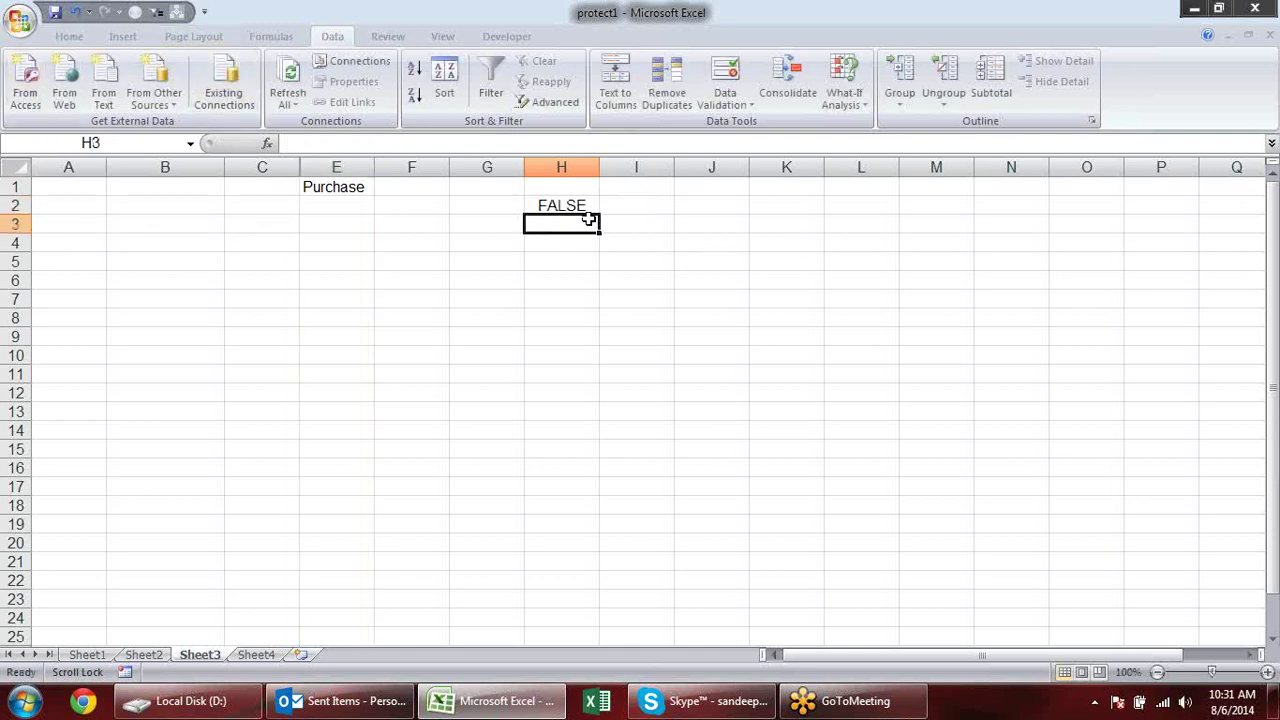
Step: Review H2's formula without changing it, then select cell E2
click(585, 202)
drag(445, 143, 168, 143)
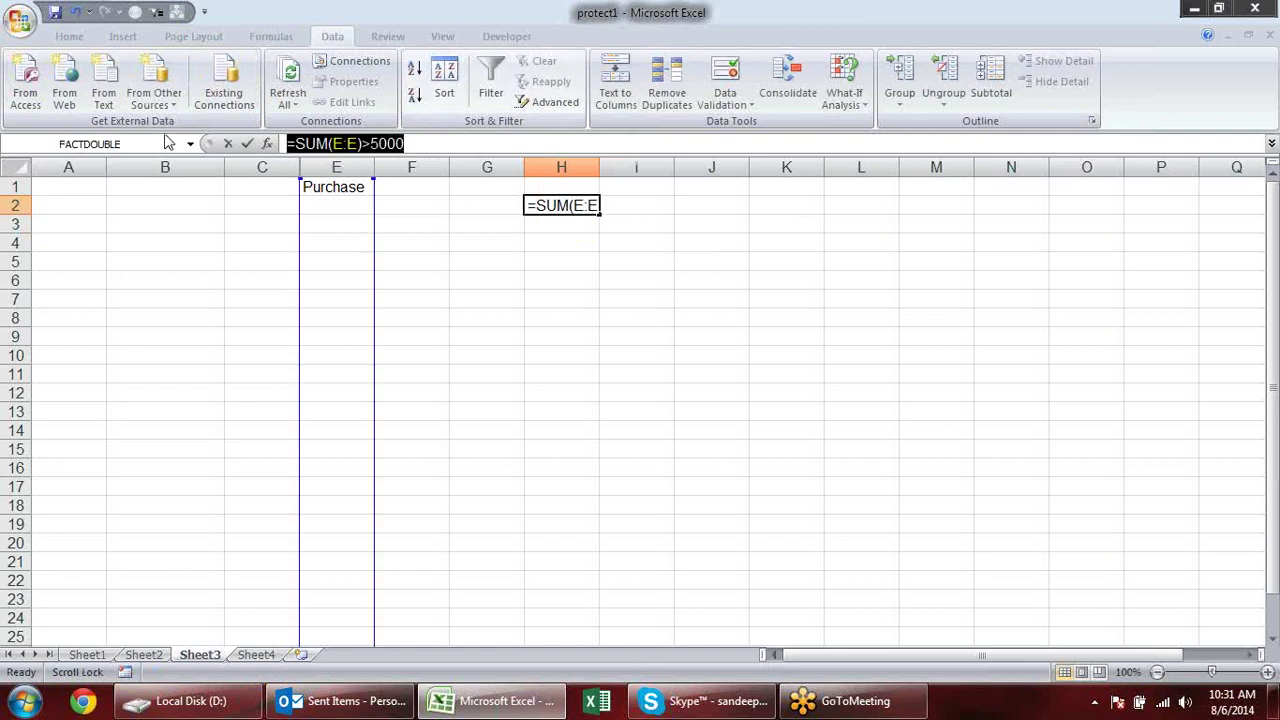
key(Delete)
key(Escape)
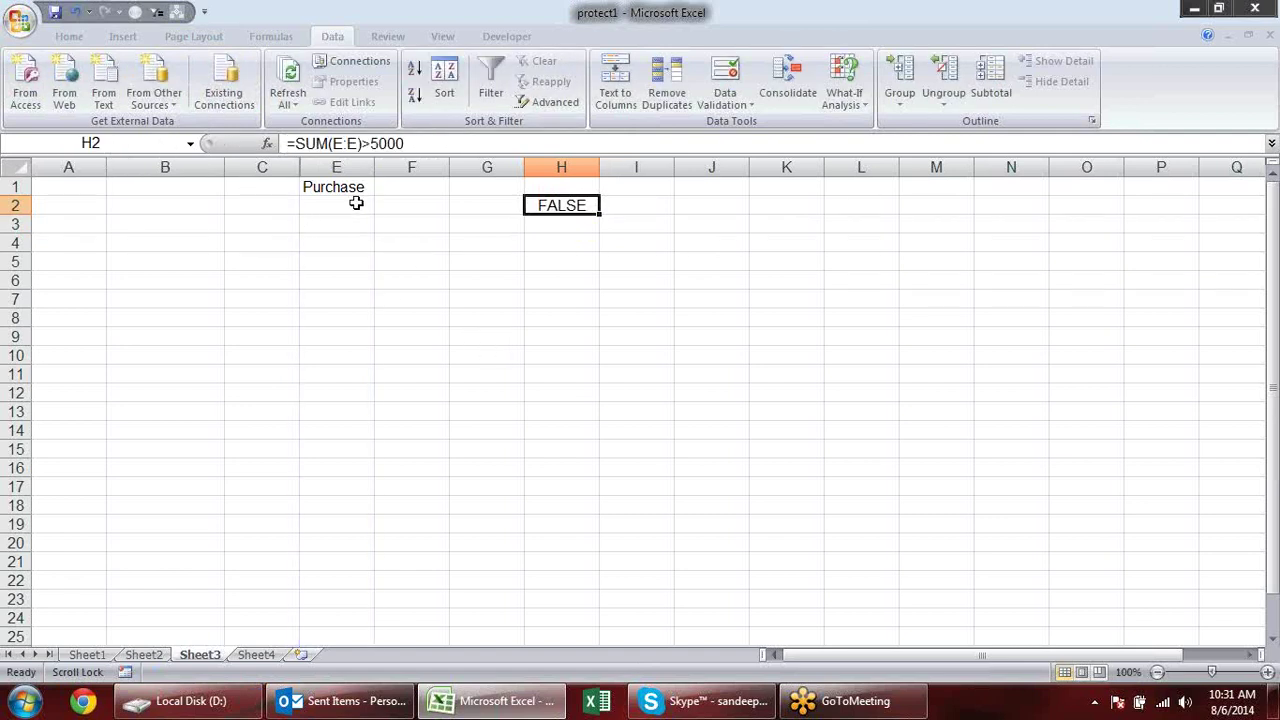
click(354, 203)
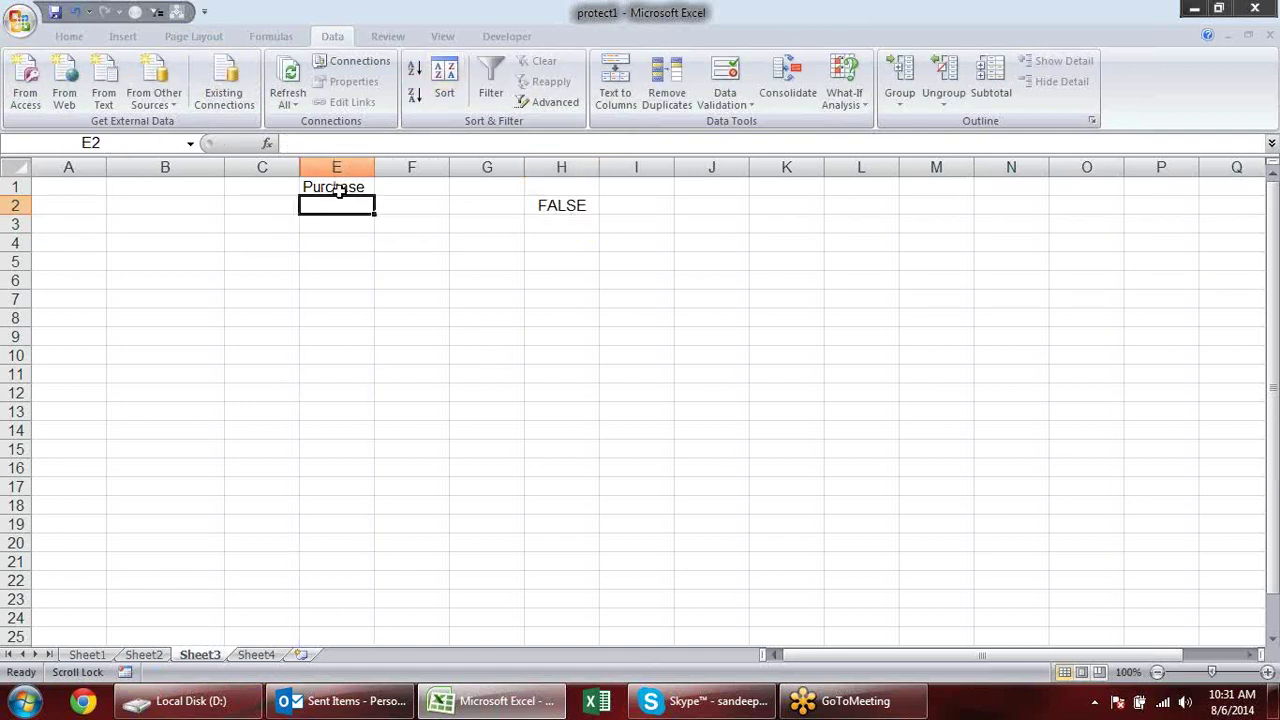
Step: Give column E a custom validation rule with formula =SUM(E:E)>5000
click(348, 166)
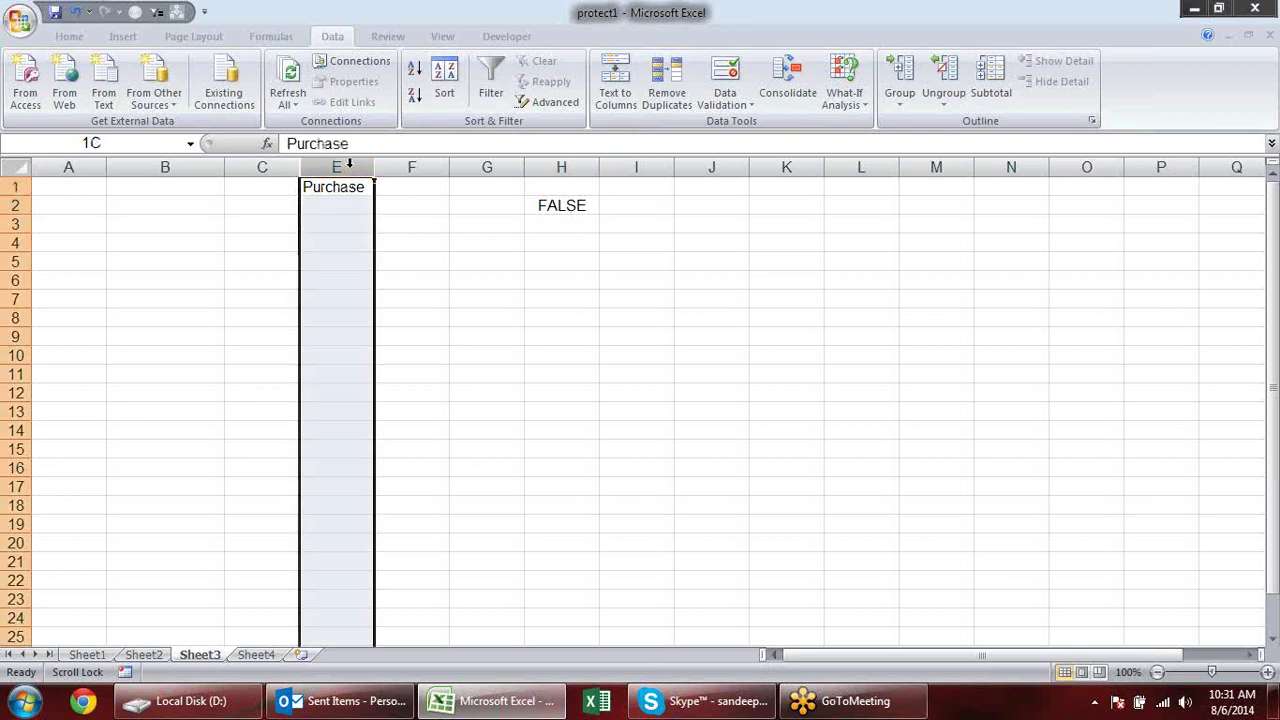
click(750, 82)
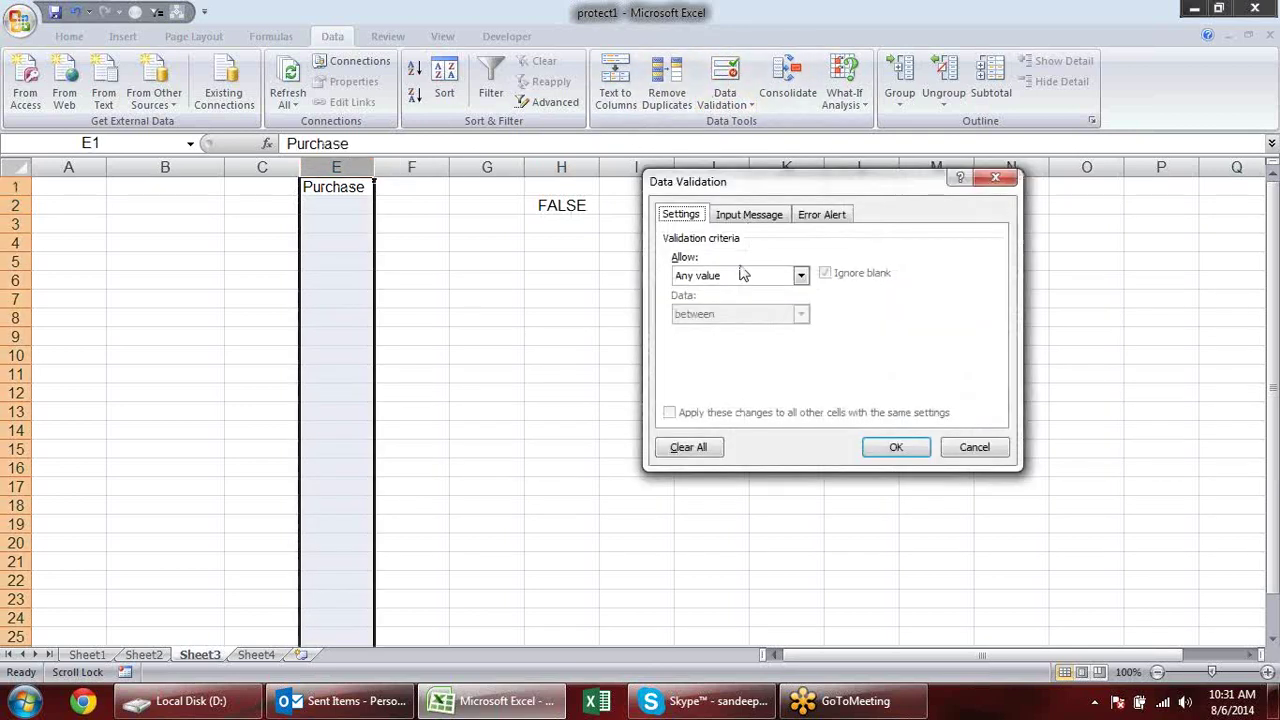
click(802, 276)
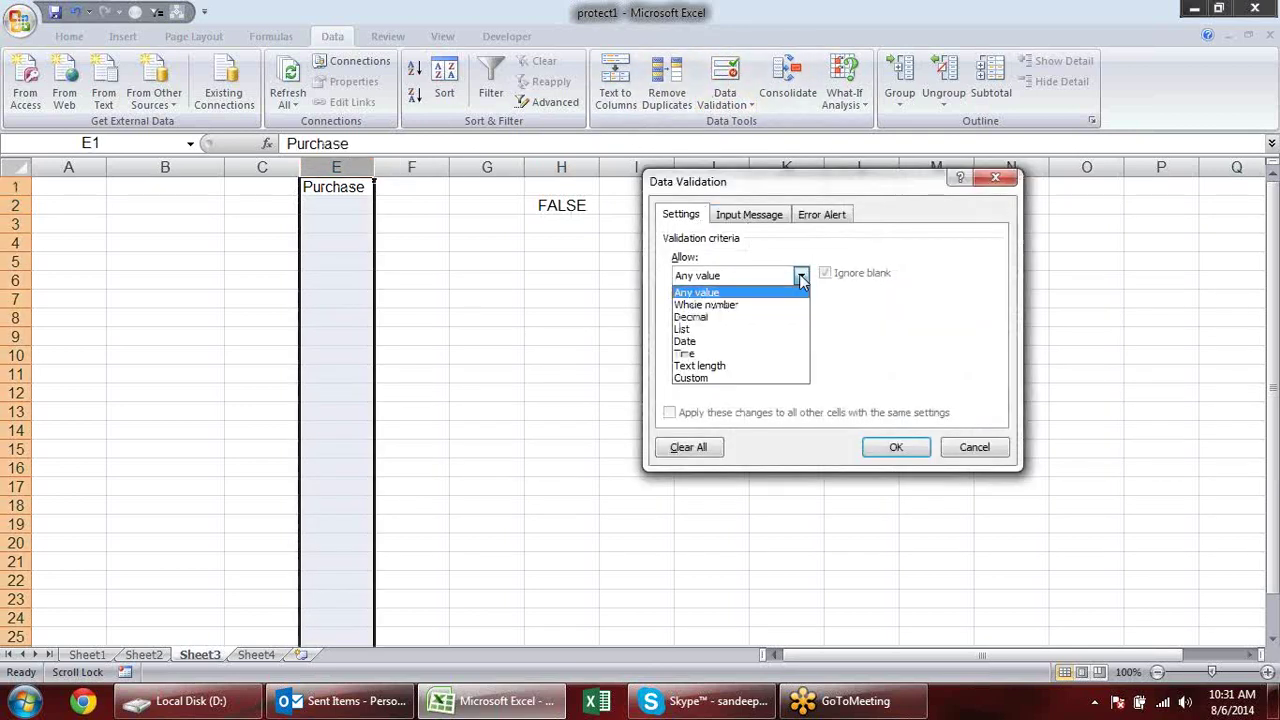
click(727, 379)
click(722, 350)
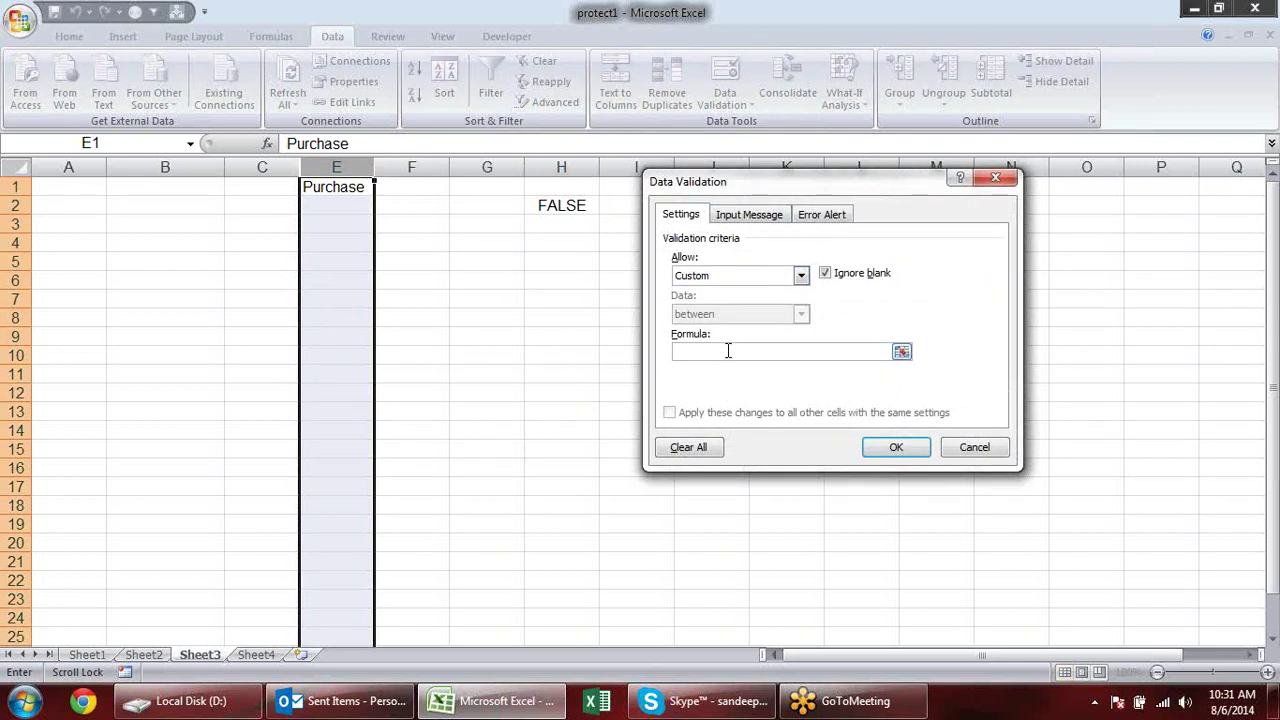
text(=SUM(E:E)>5000)
click(880, 450)
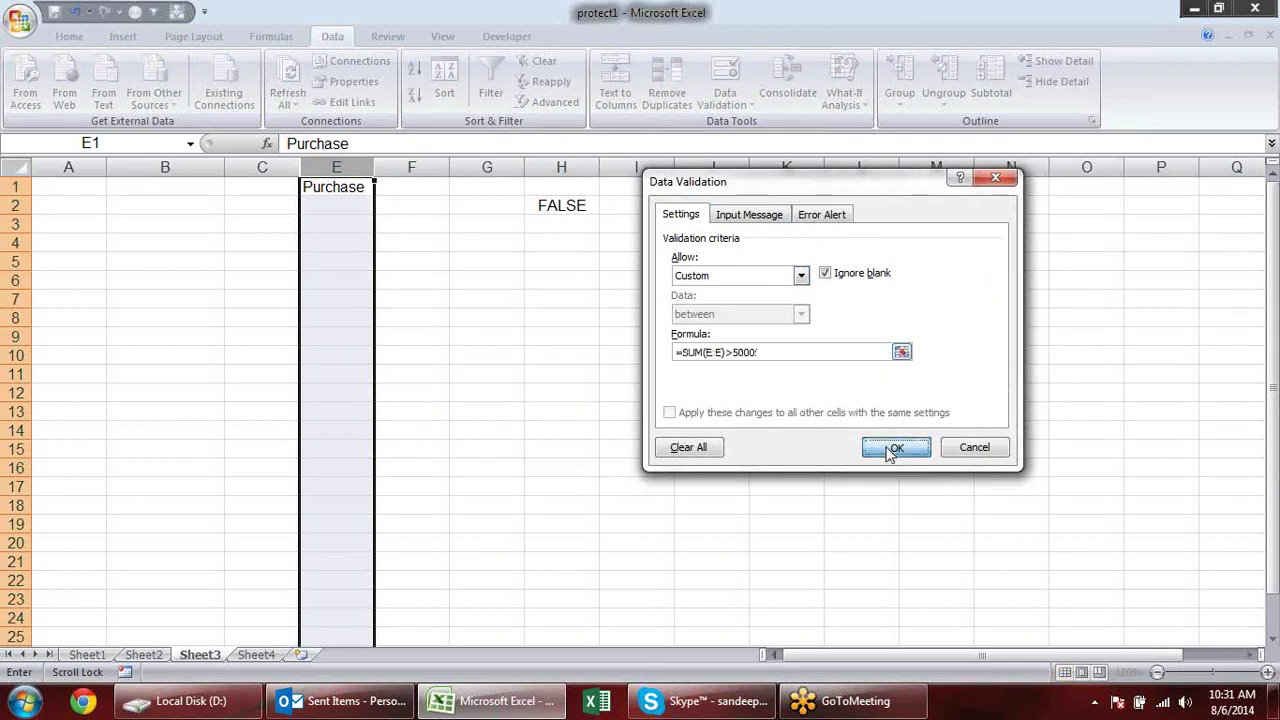
click(489, 258)
Step: Enter 1000 in E2 to test the rule and see it rejected
click(335, 207)
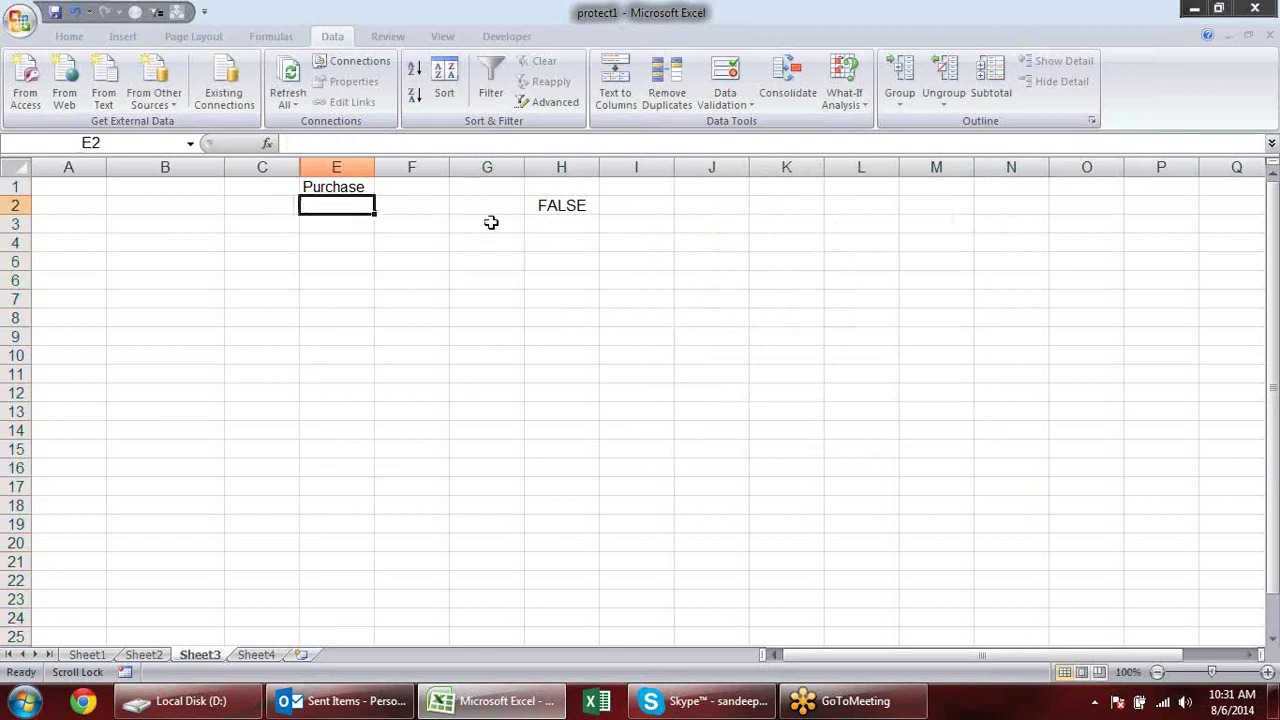
text(1000)
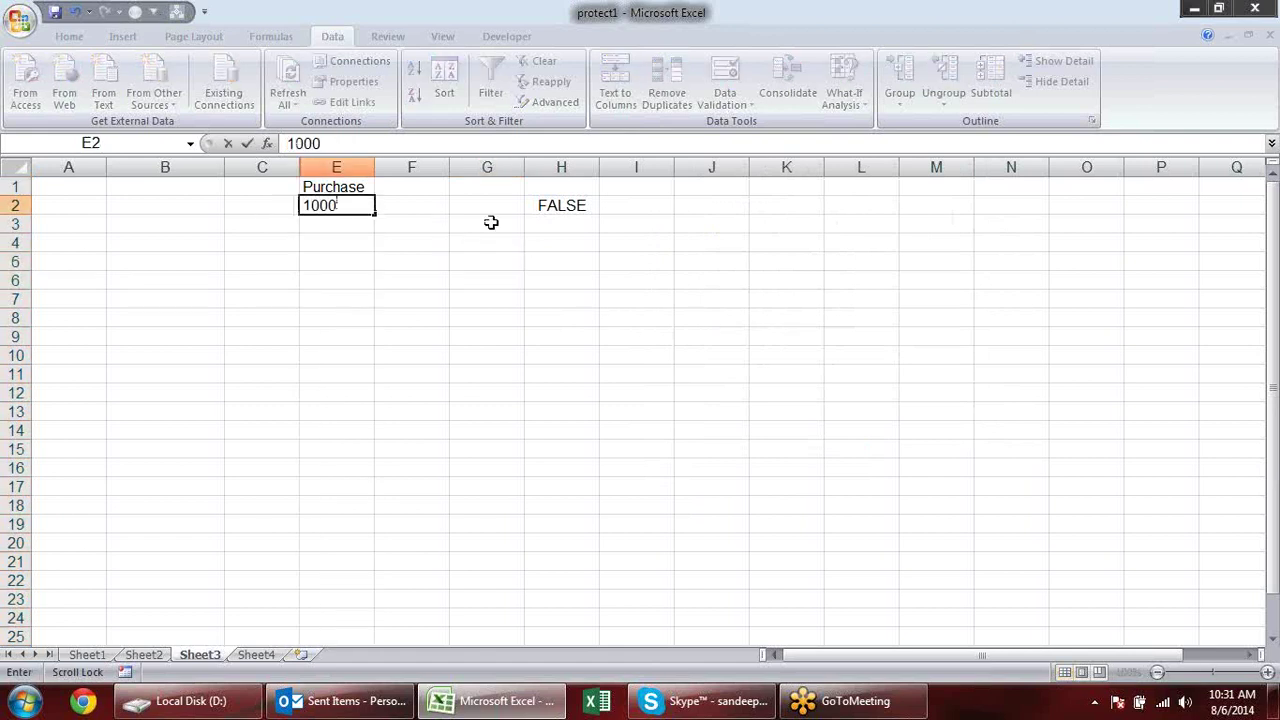
key(Return)
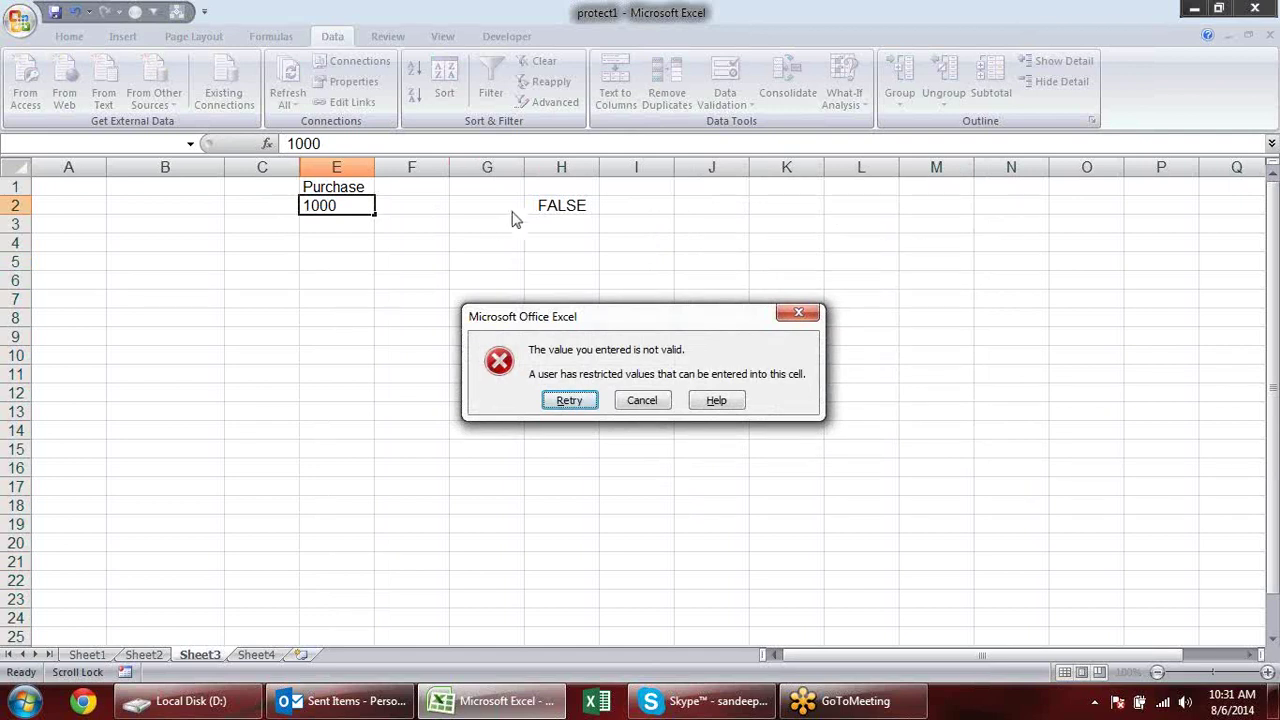
Step: Dismiss the invalid-value warning and leave H2's formula unchanged
key(Escape)
double_click(578, 205)
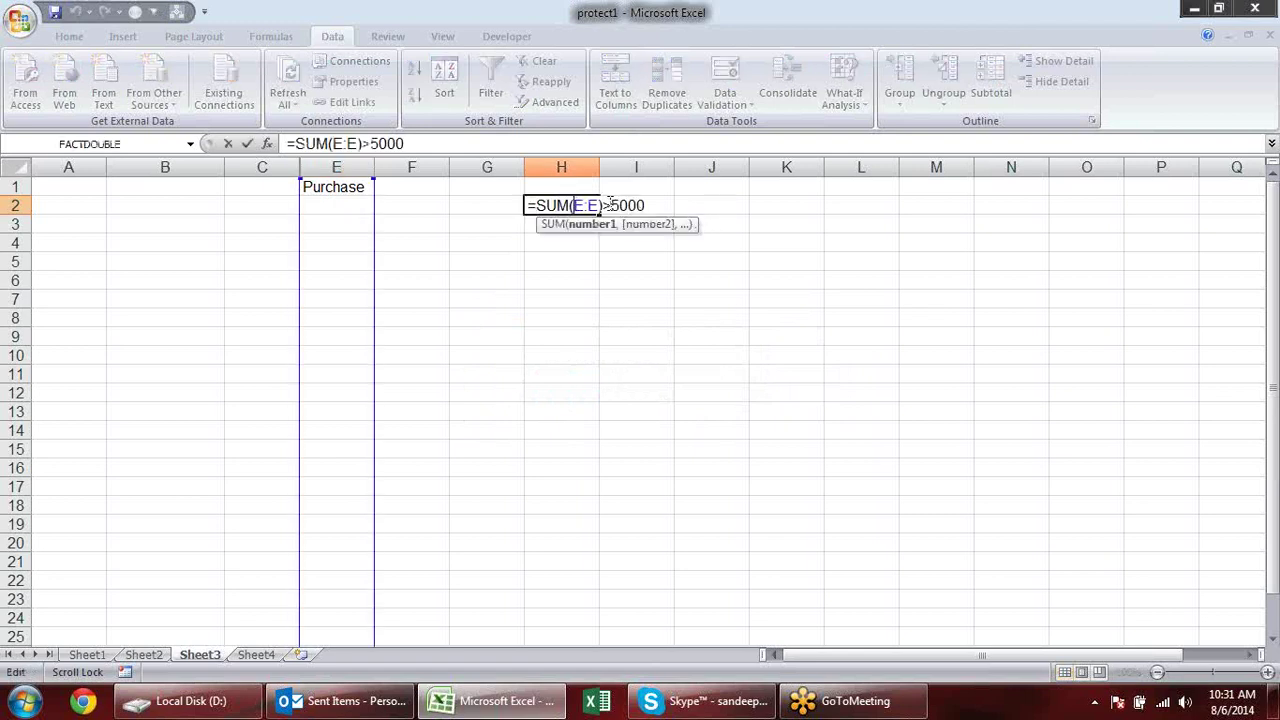
click(609, 205)
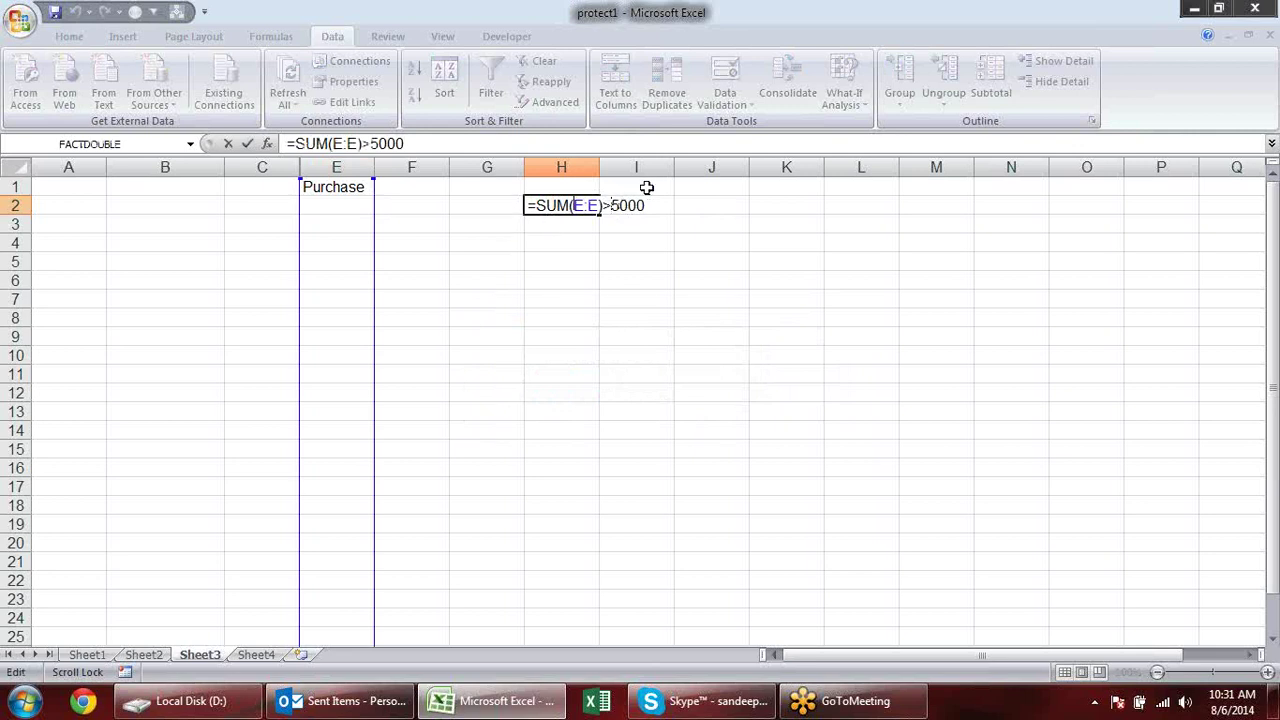
key(ctrl+Return)
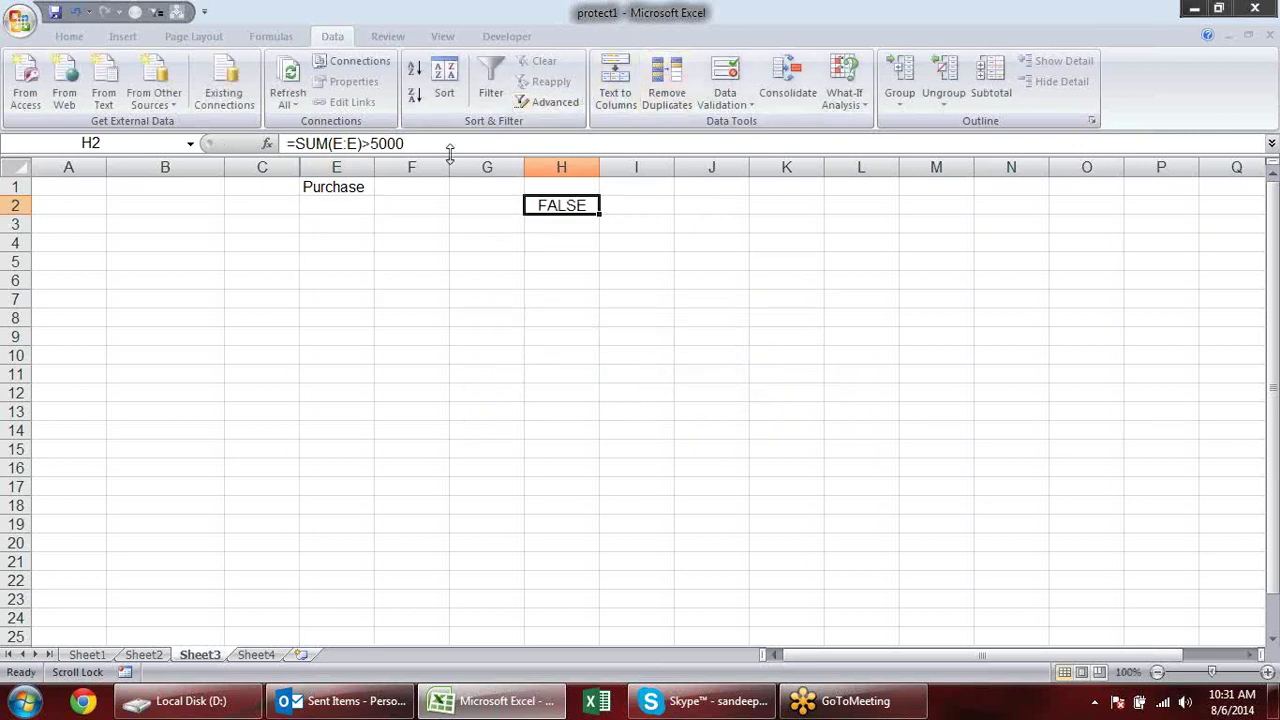
Step: Edit column E's validation formula to =SUM(E:E)<5000
click(337, 187)
click(354, 166)
click(350, 205)
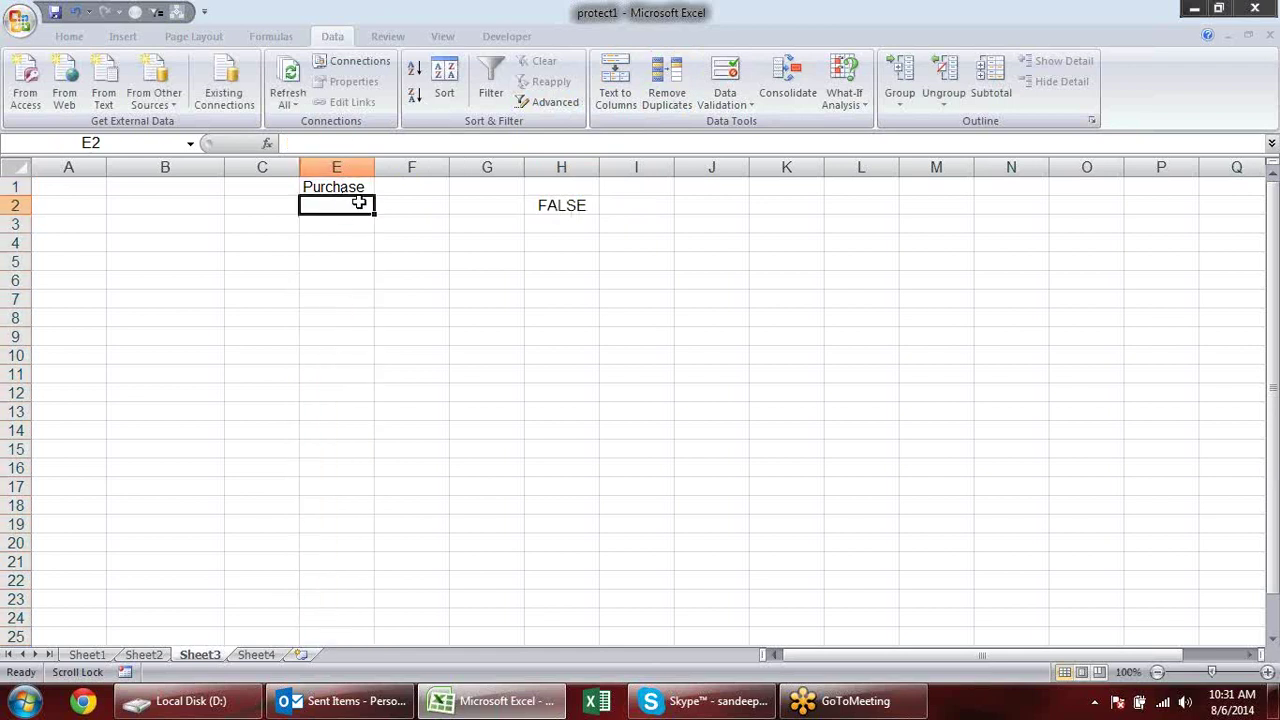
click(343, 160)
click(725, 75)
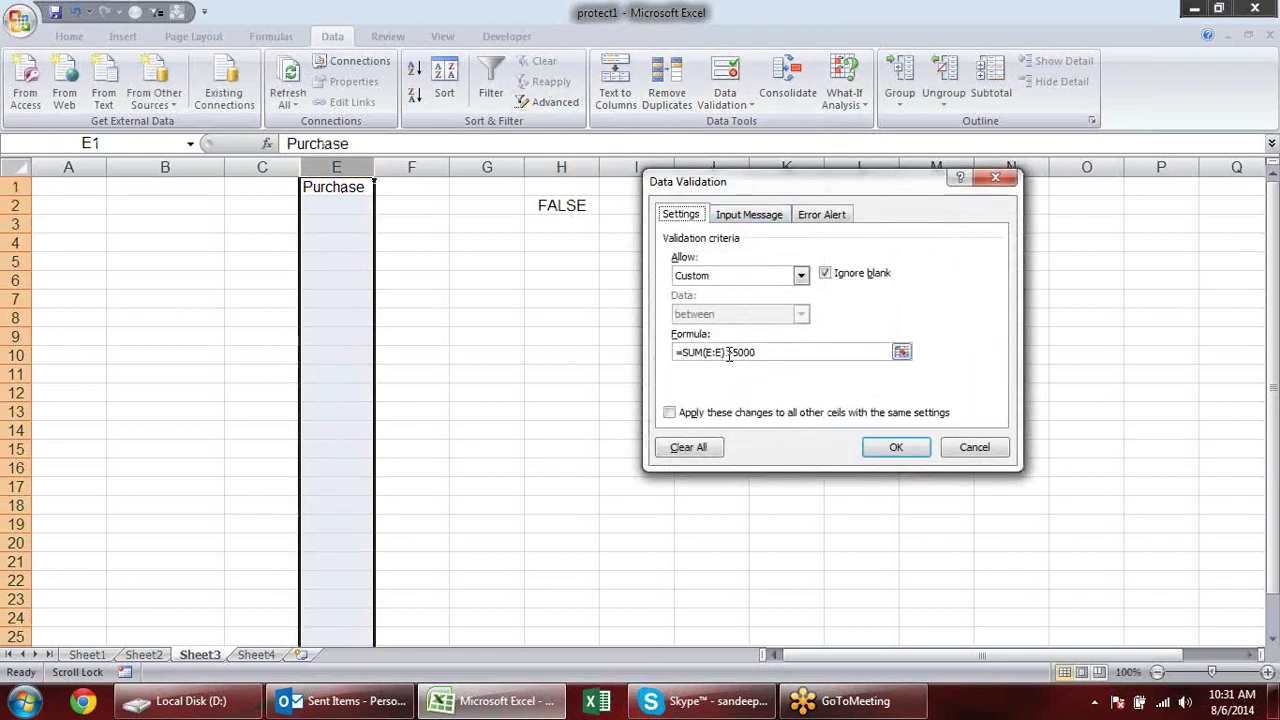
click(729, 356)
key(BackSpace)
text(<)
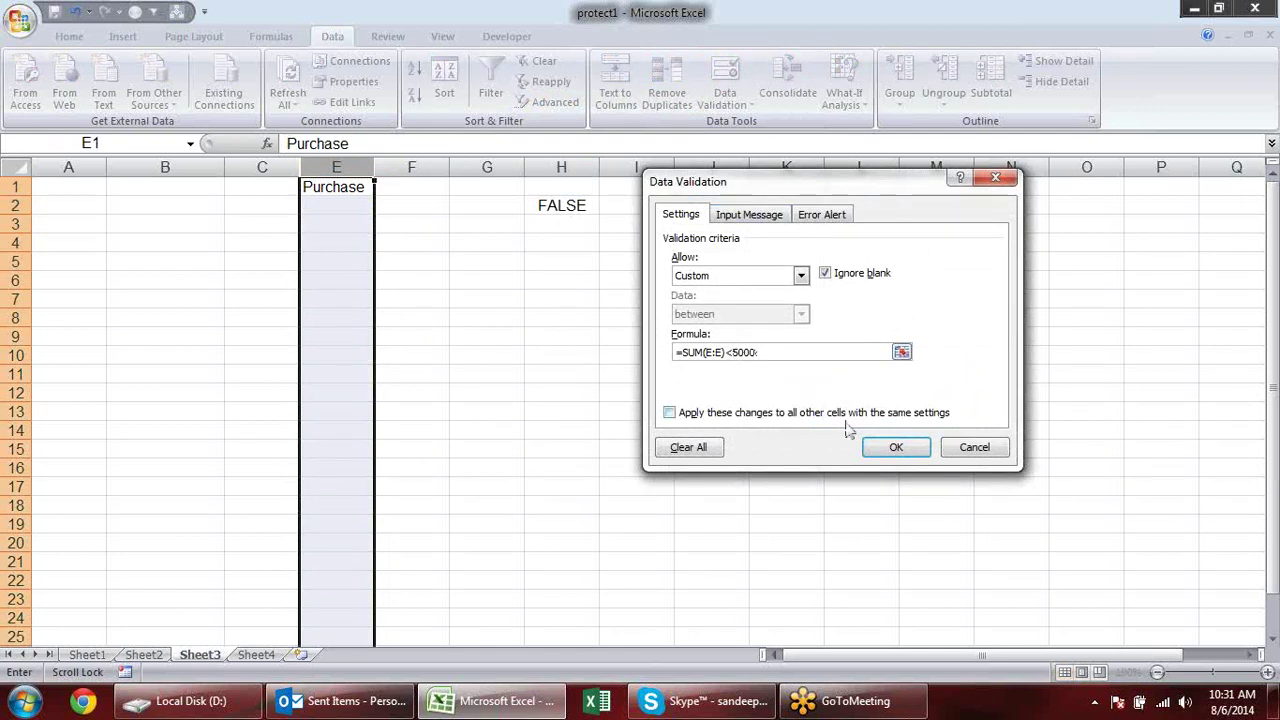
click(887, 452)
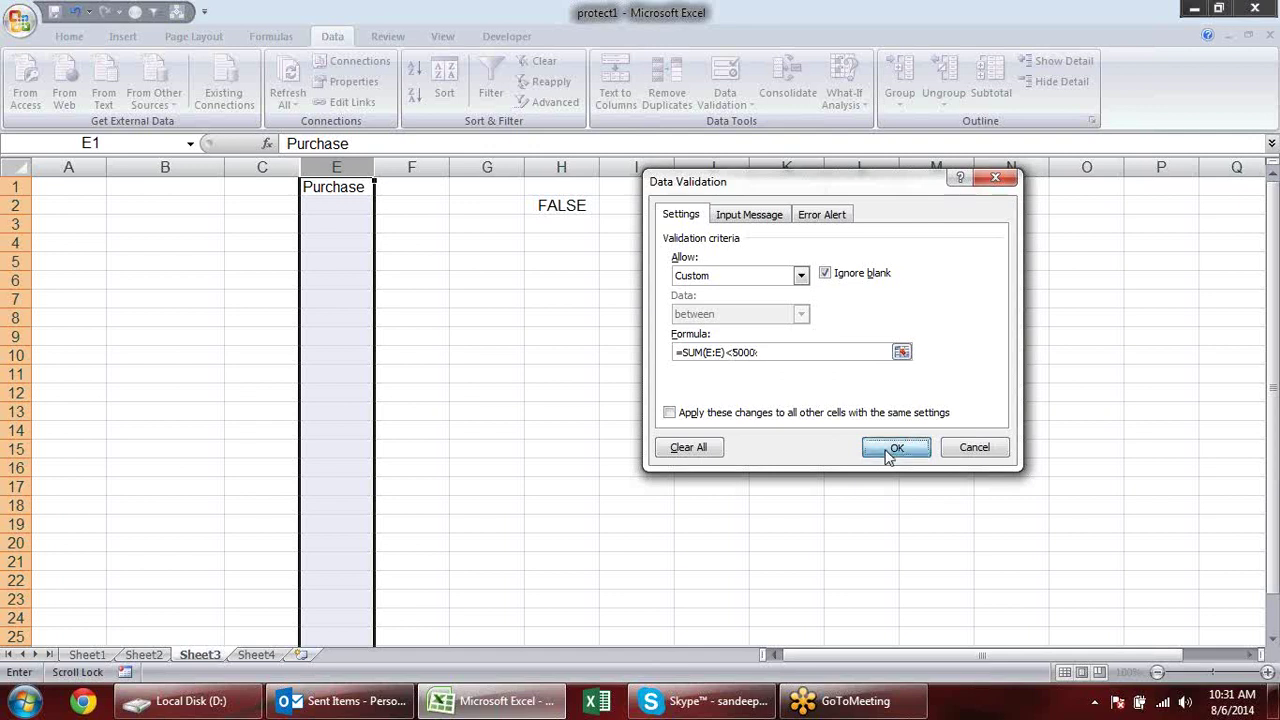
click(427, 227)
click(349, 209)
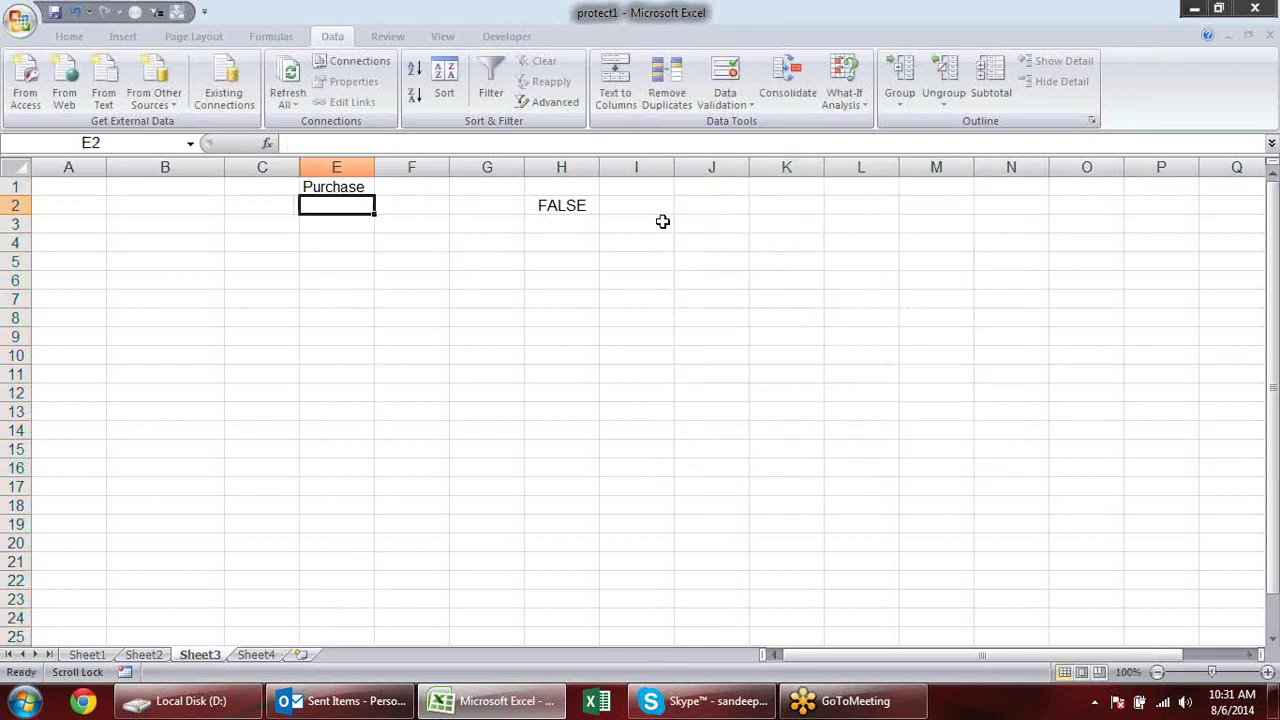
text(1000)
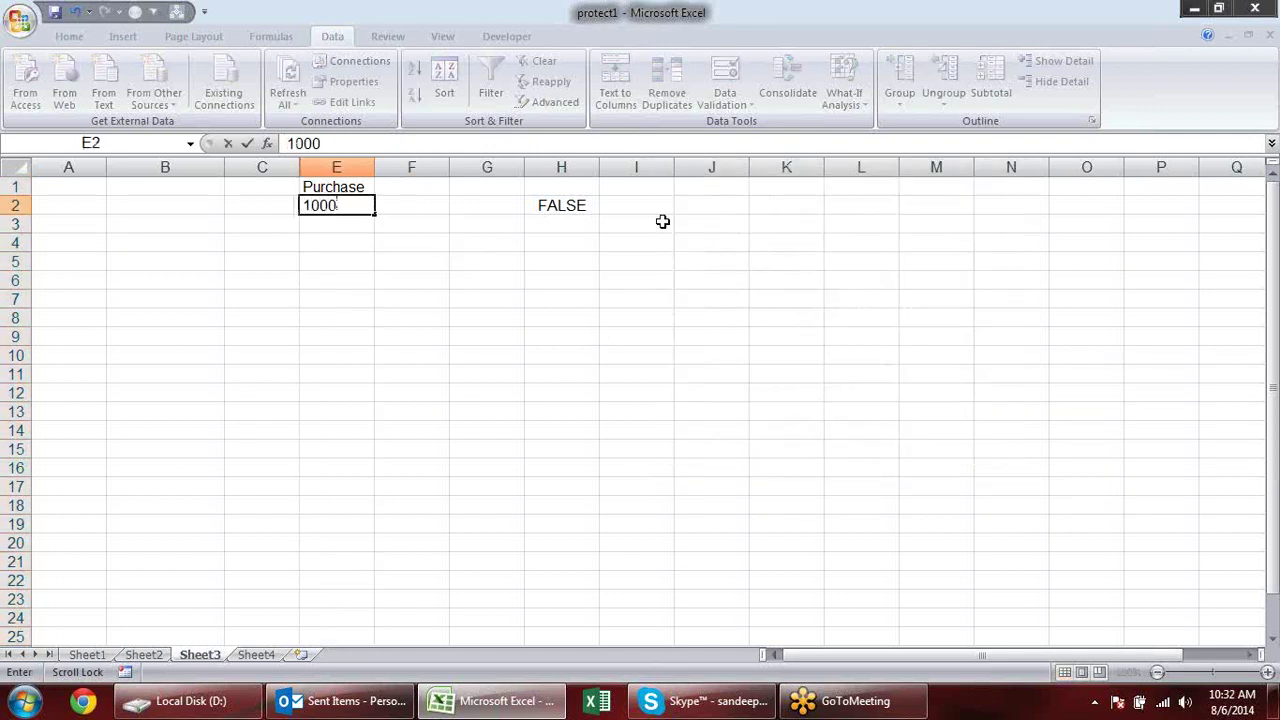
key(Return)
text(2000)
key(Return)
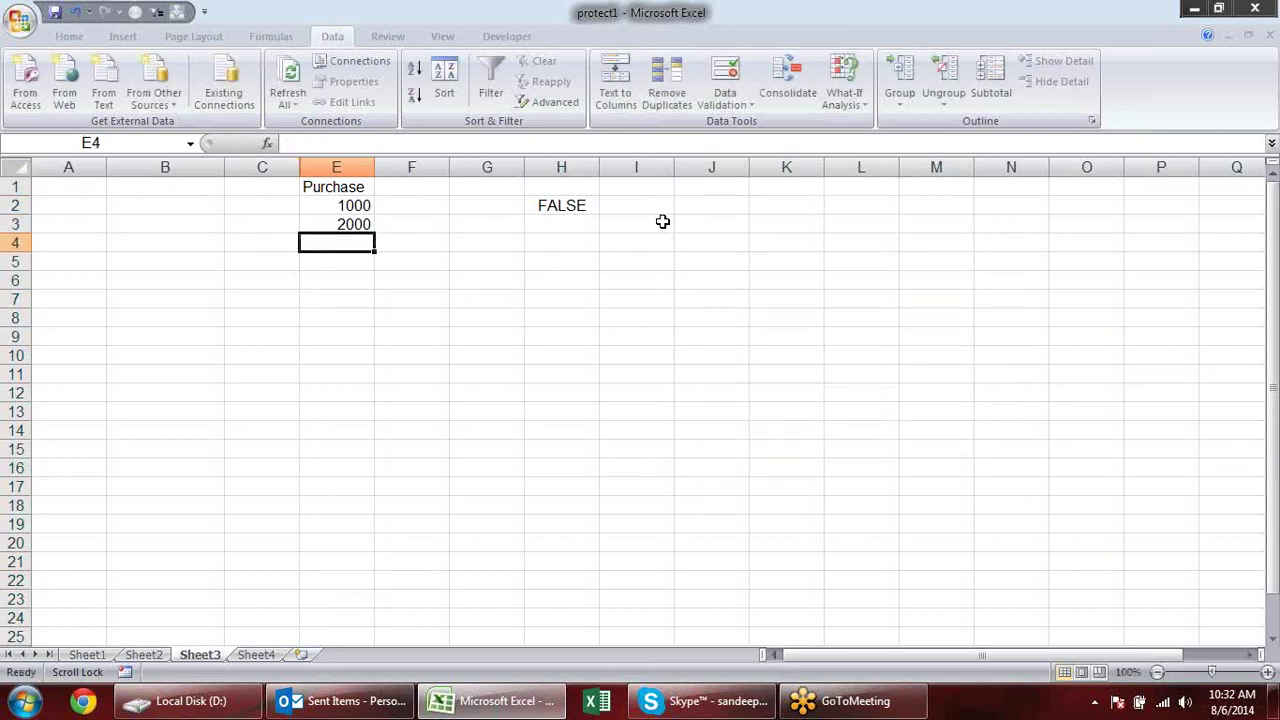
text(3000)
key(Return)
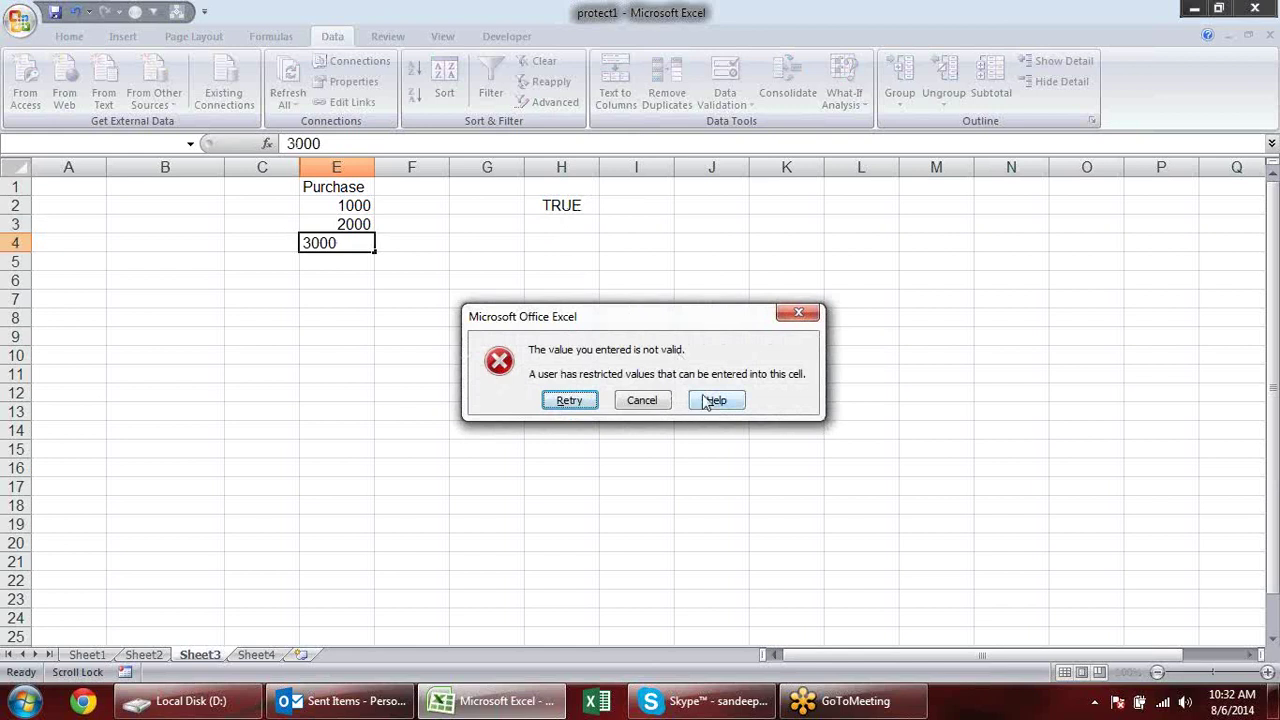
key(Escape)
double_click(598, 207)
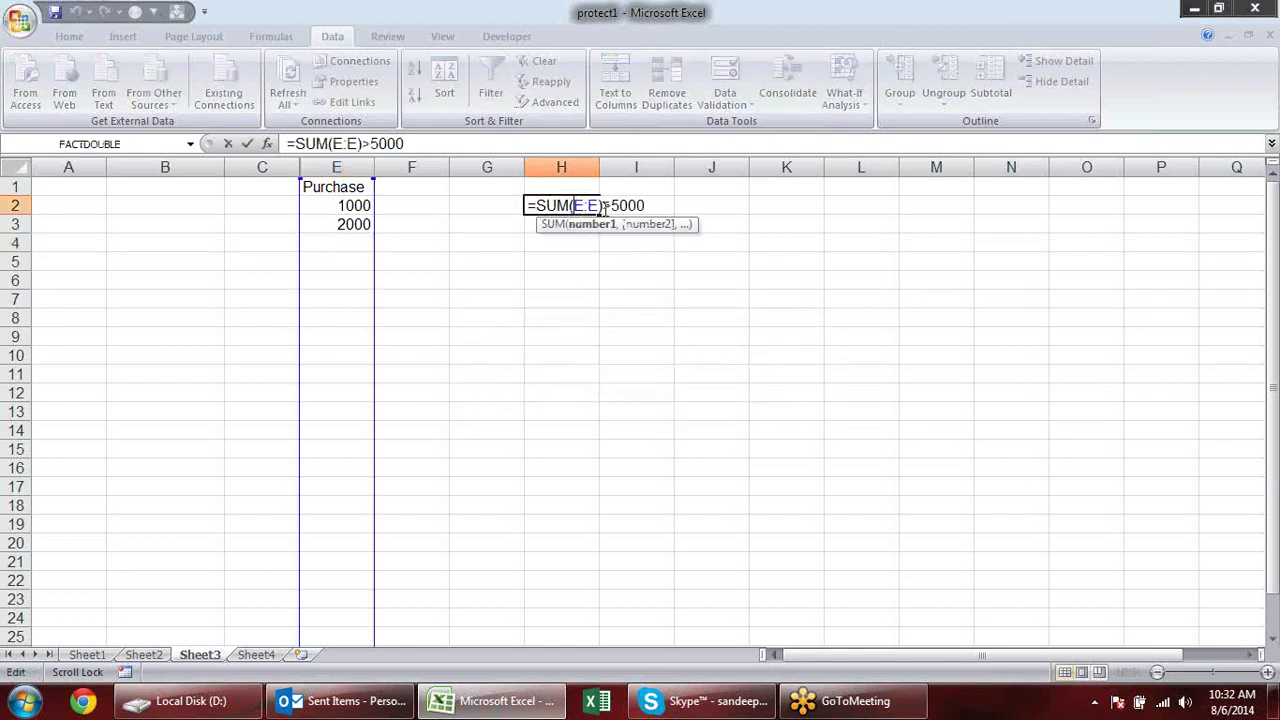
click(612, 207)
key(BackSpace)
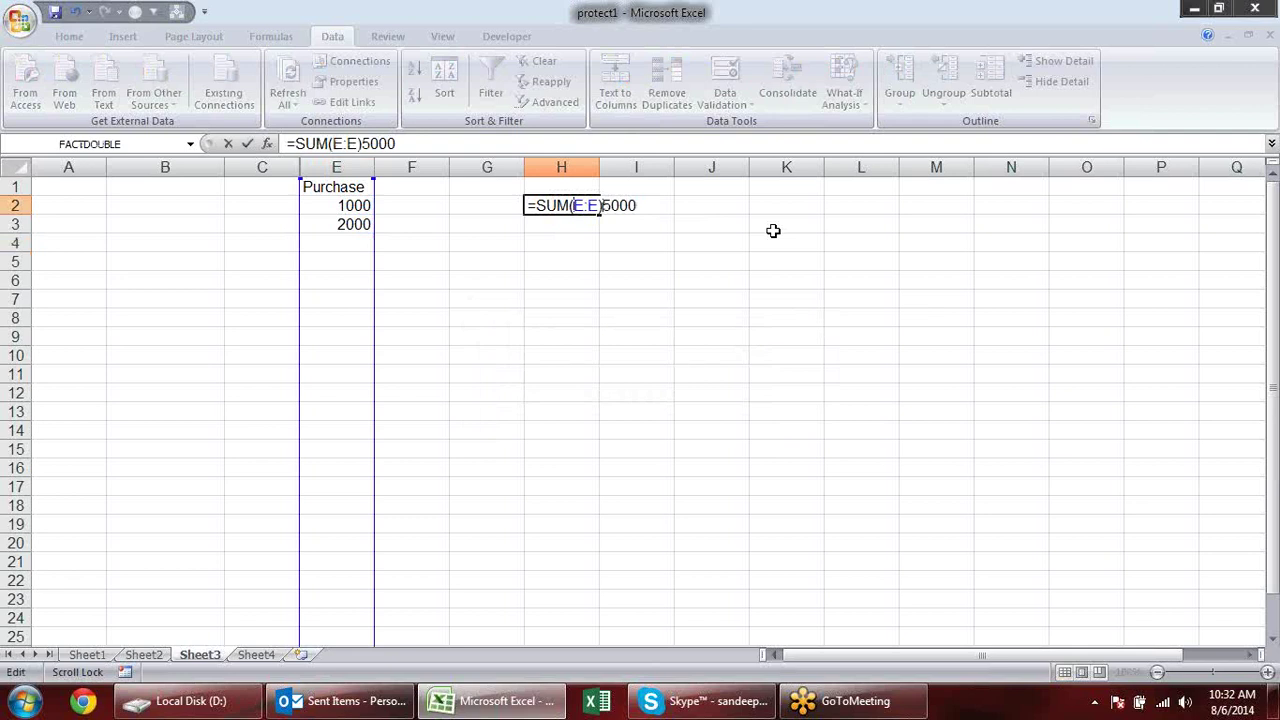
text(<)
key(Return)
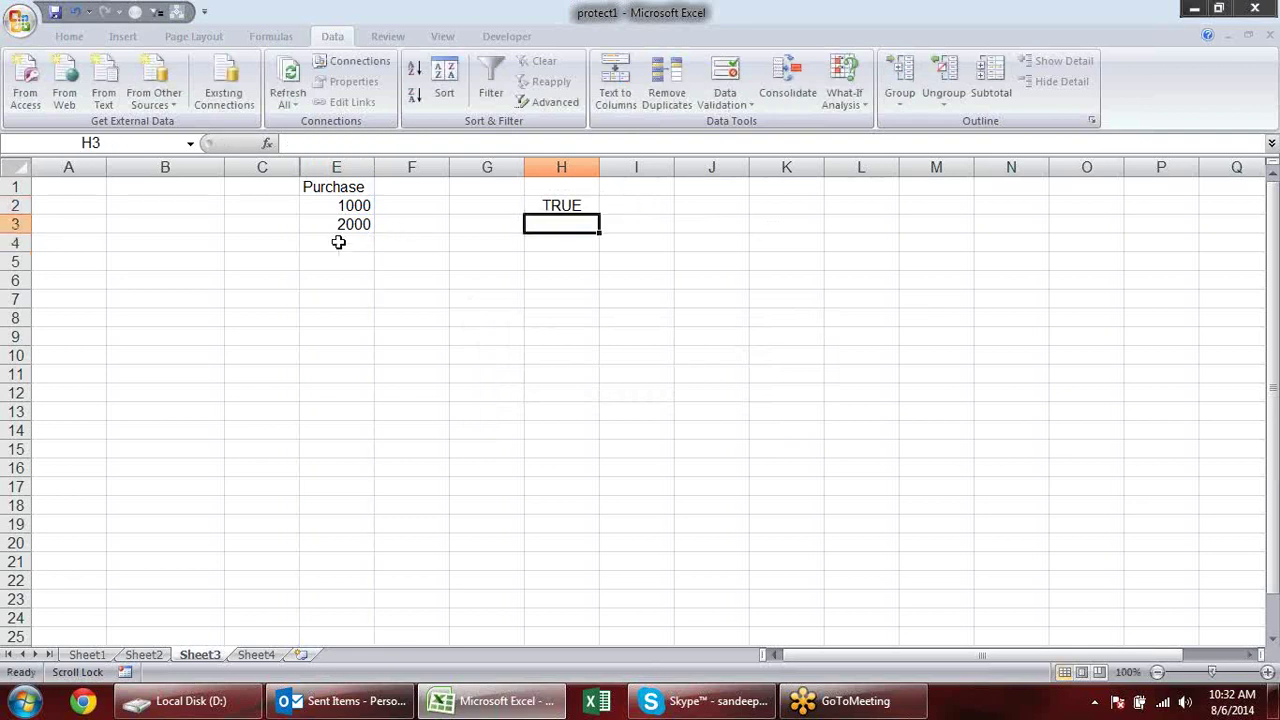
click(584, 201)
click(351, 207)
click(346, 262)
click(364, 298)
click(571, 213)
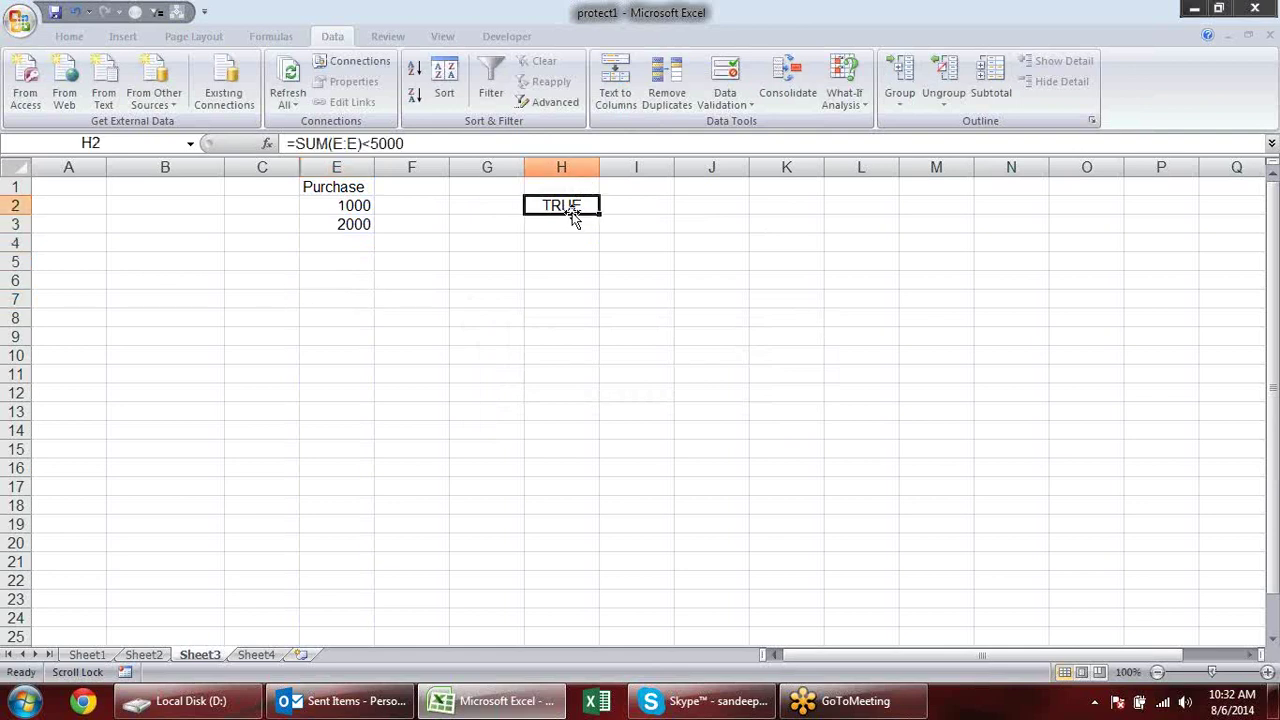
click(352, 244)
text(3)
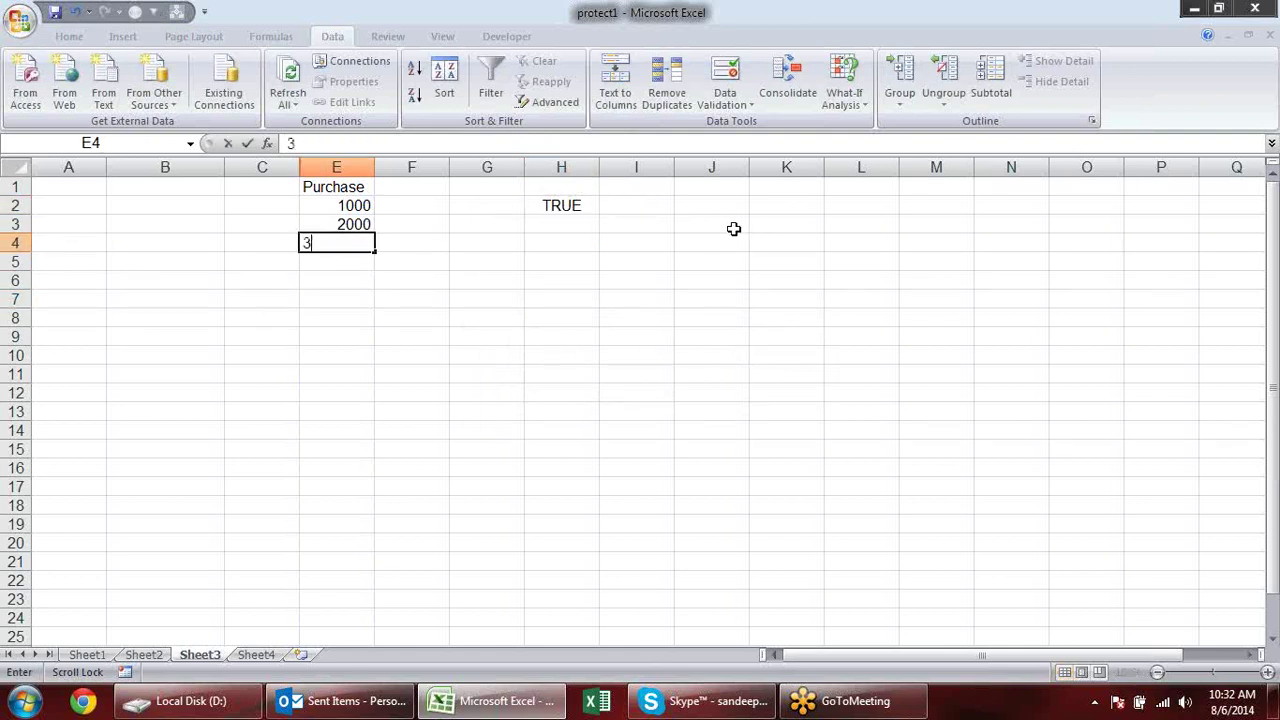
text(000)
key(Return)
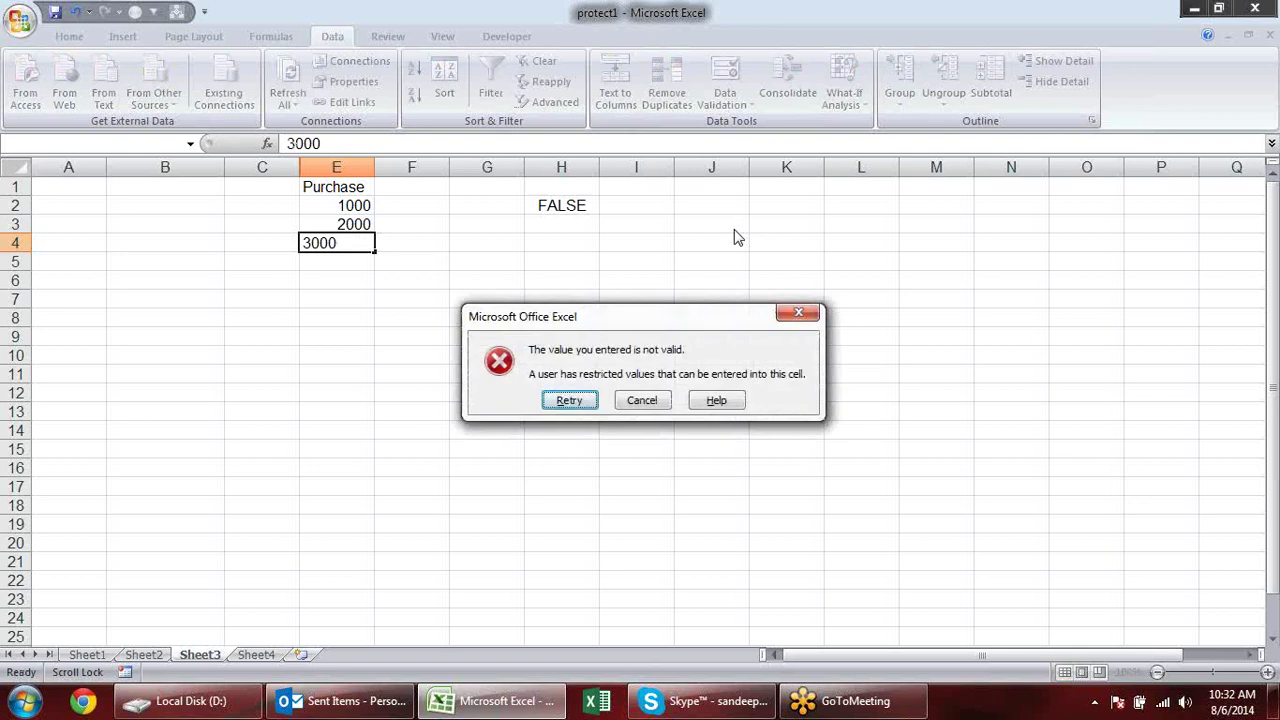
key(Escape)
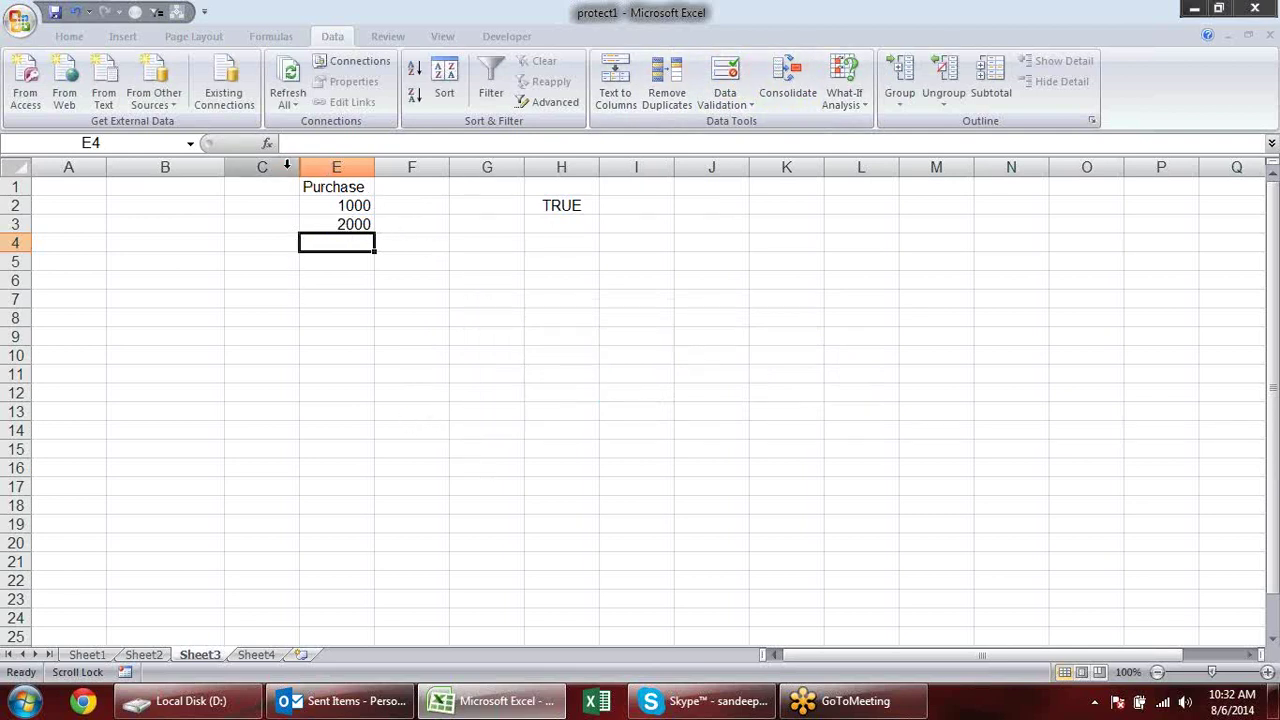
Step: Unhide the Name column D by selecting columns C through E
drag(287, 166, 330, 167)
right_click(334, 177)
key(Escape)
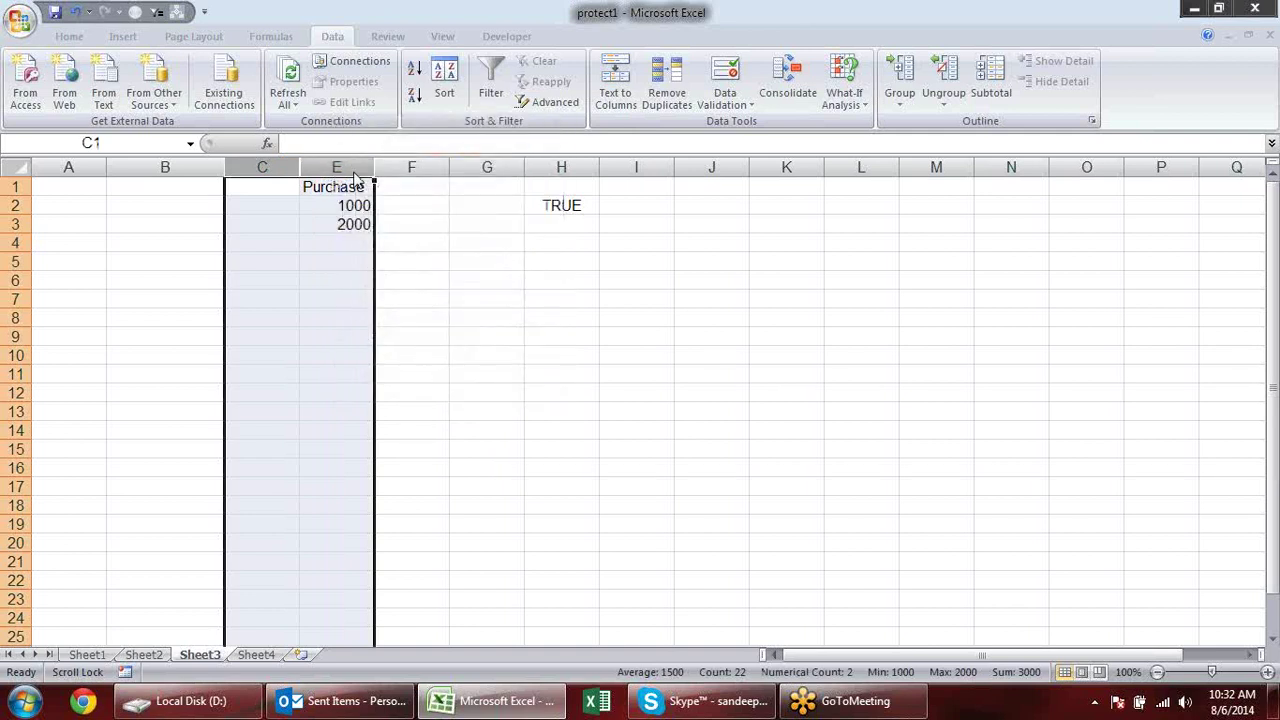
right_click(355, 177)
click(437, 394)
click(578, 394)
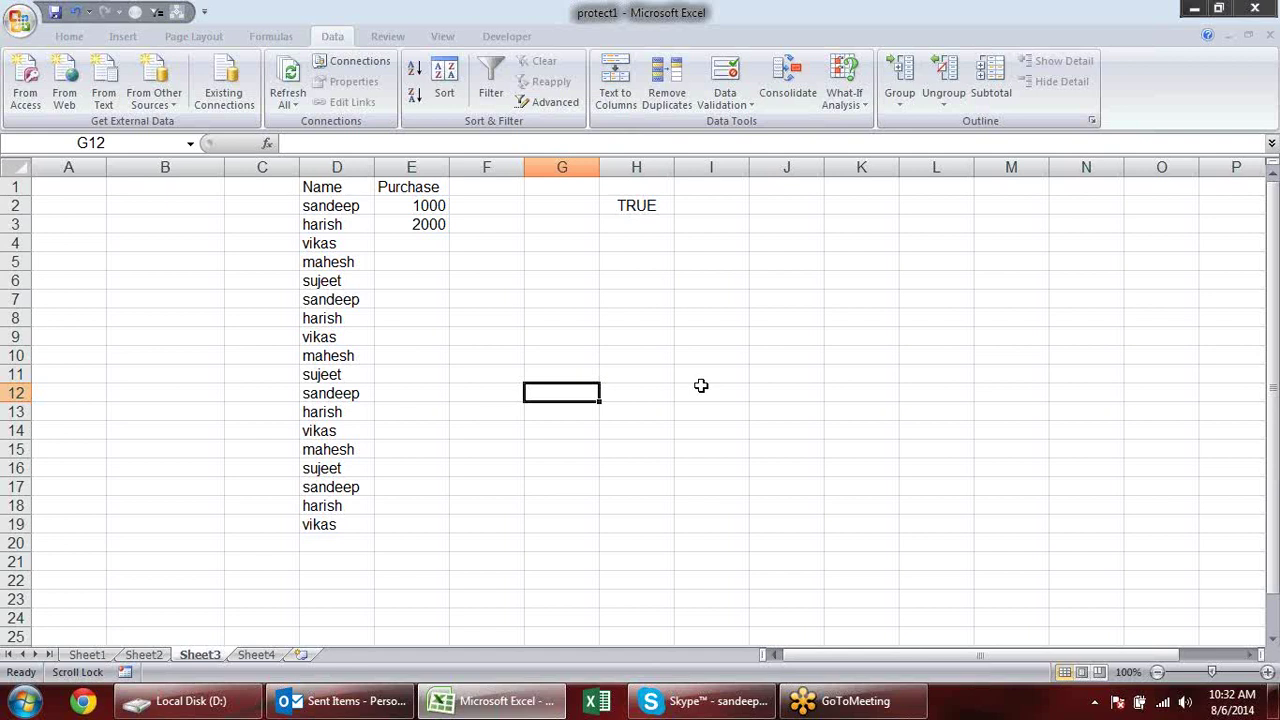
Step: Check the Purchase values in E2 and E3 and review E3's =SUM(E:E)<5000 validation rule
click(391, 300)
click(428, 206)
click(421, 224)
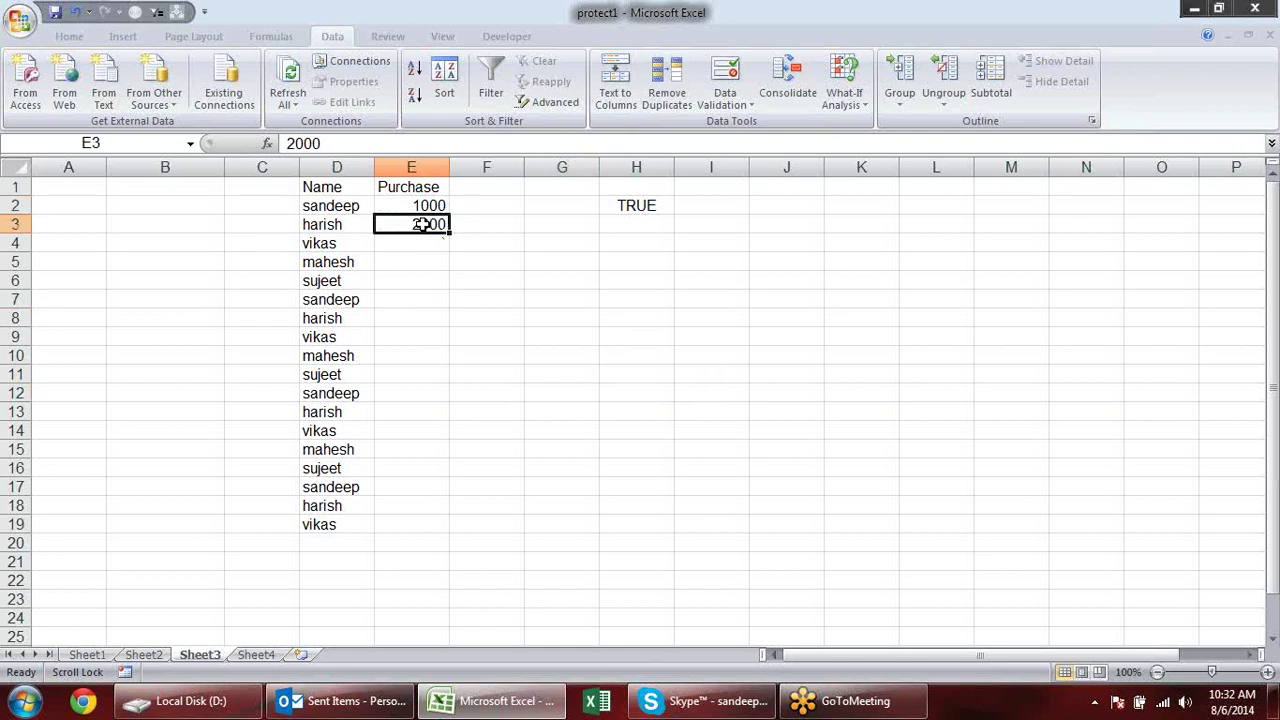
click(412, 263)
click(421, 189)
click(421, 205)
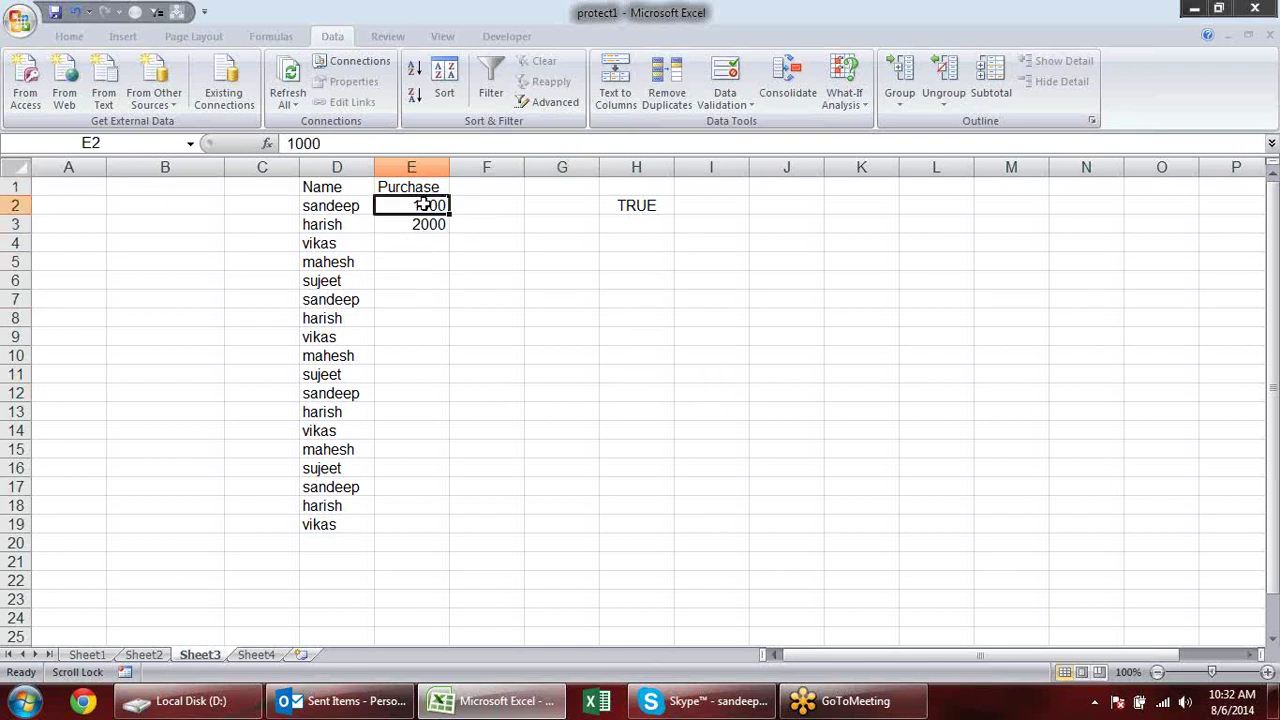
click(423, 220)
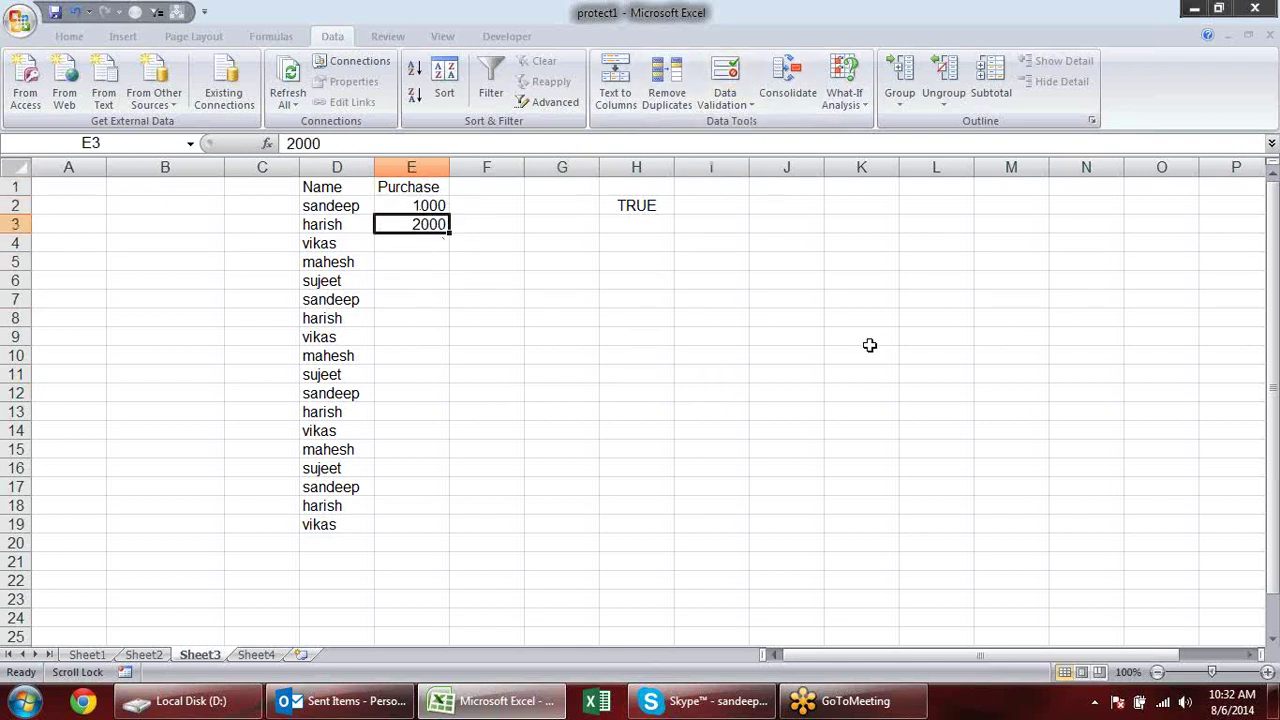
click(725, 78)
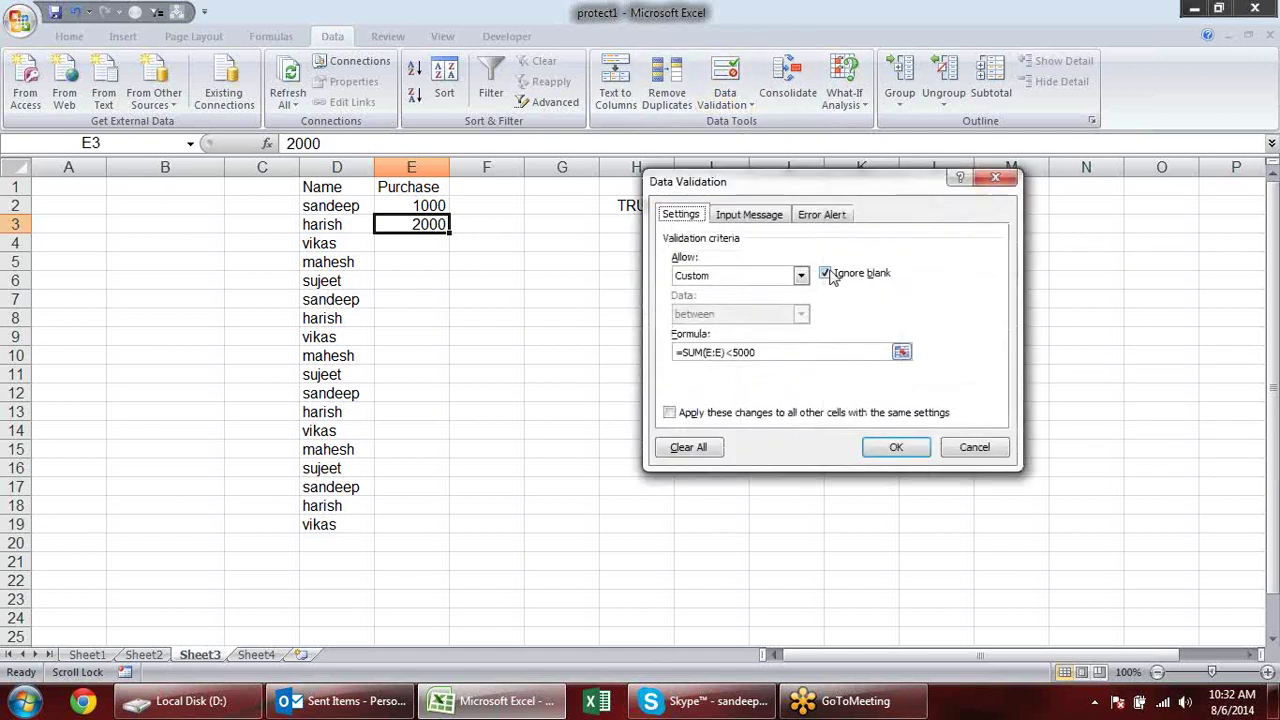
click(995, 177)
click(630, 374)
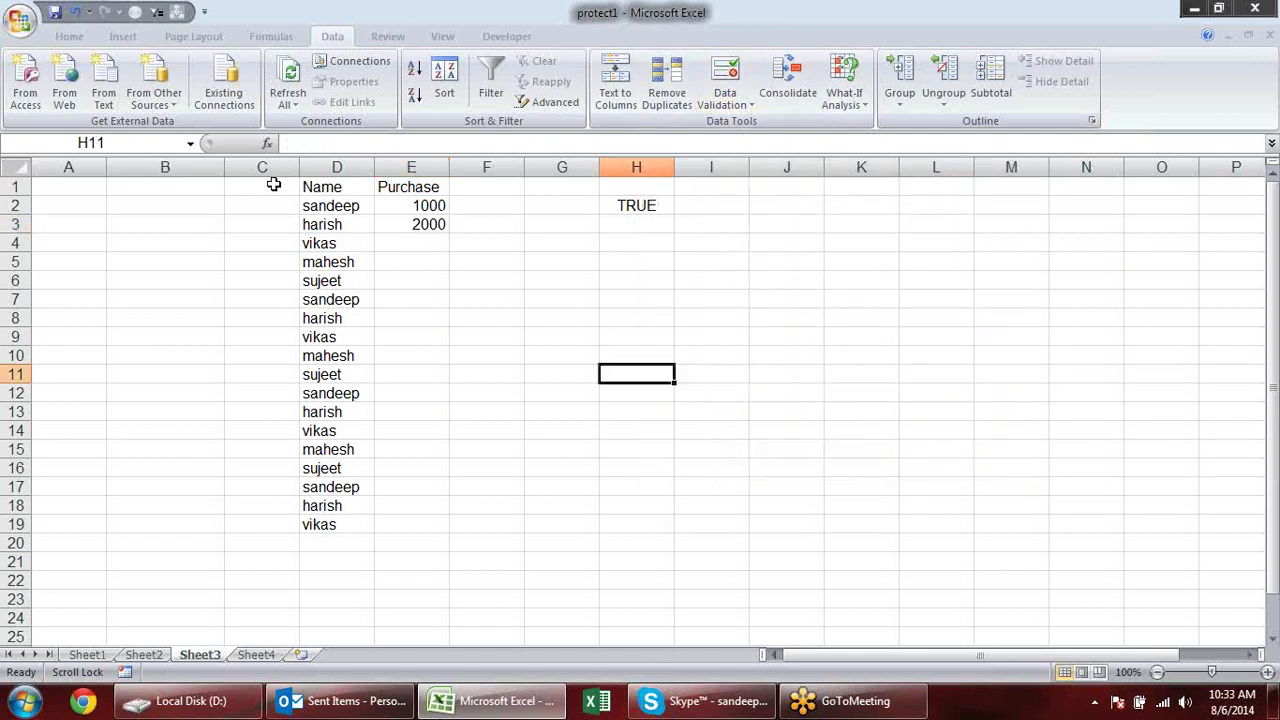
Step: Delete columns C through J, removing the names, Purchase values and TRUE formula
drag(268, 167, 787, 167)
right_click(787, 170)
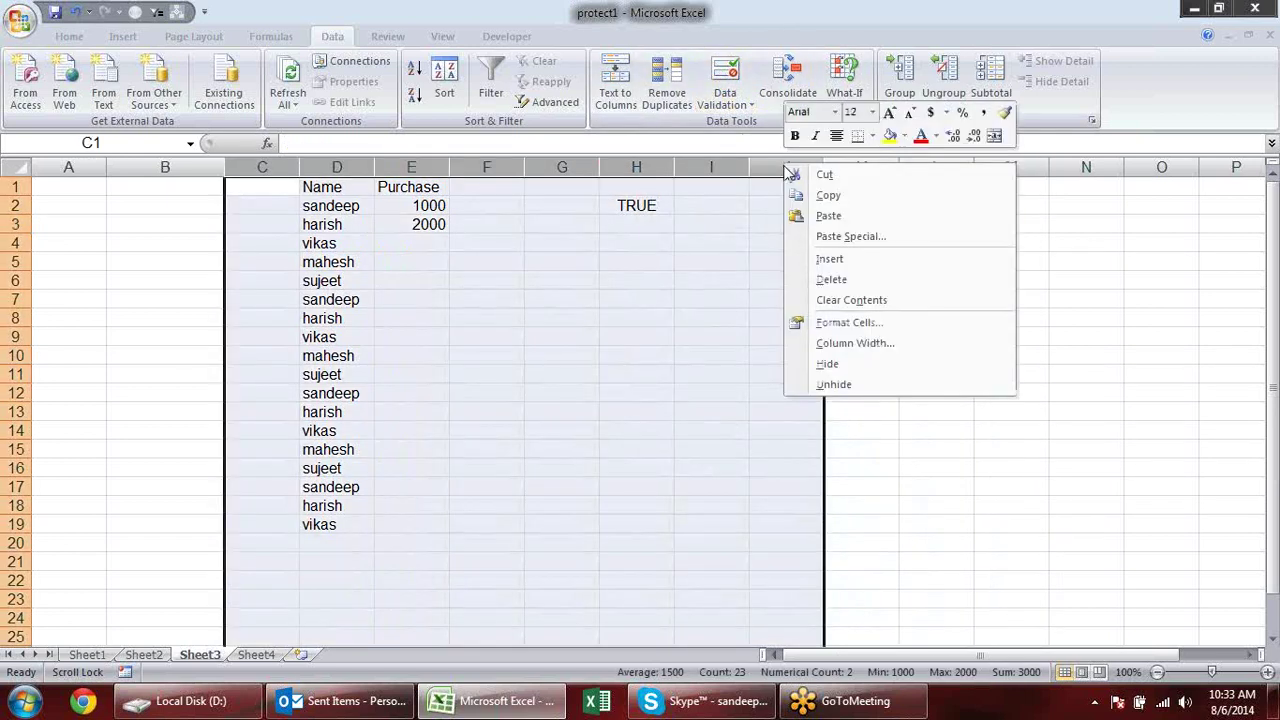
click(865, 280)
click(306, 242)
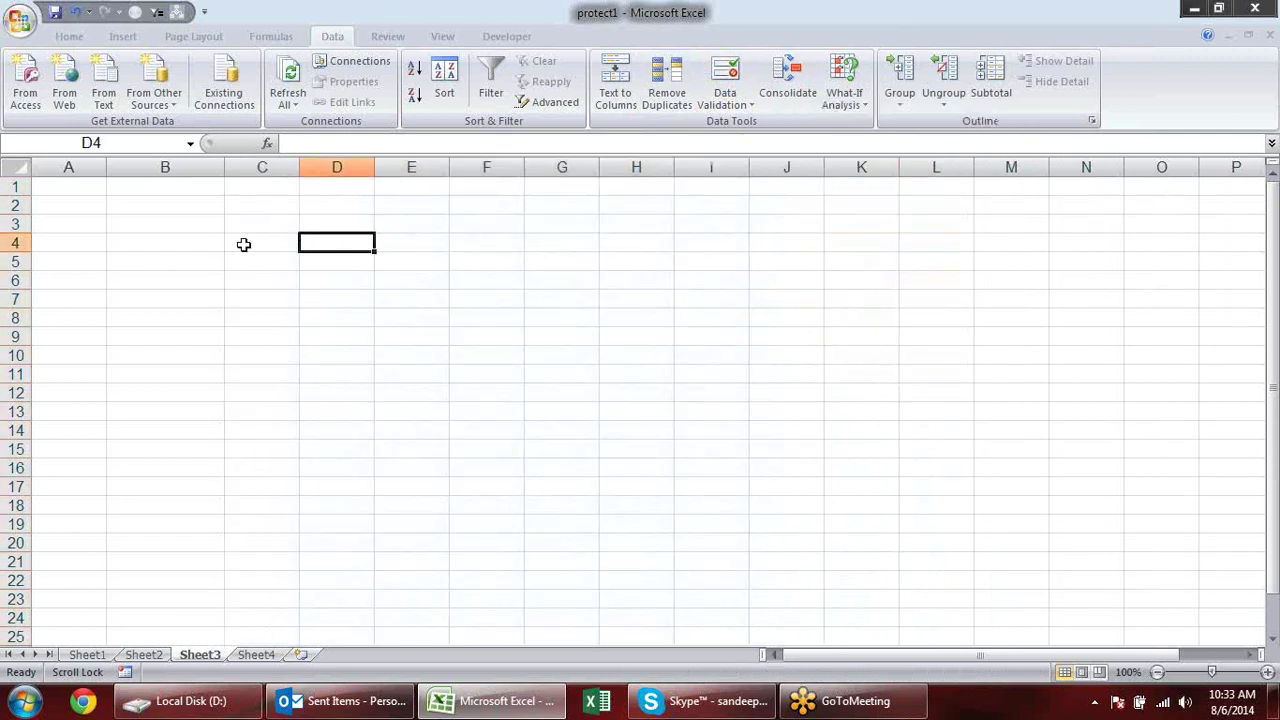
Step: Enter the heading HR in cell B3
click(184, 236)
click(200, 222)
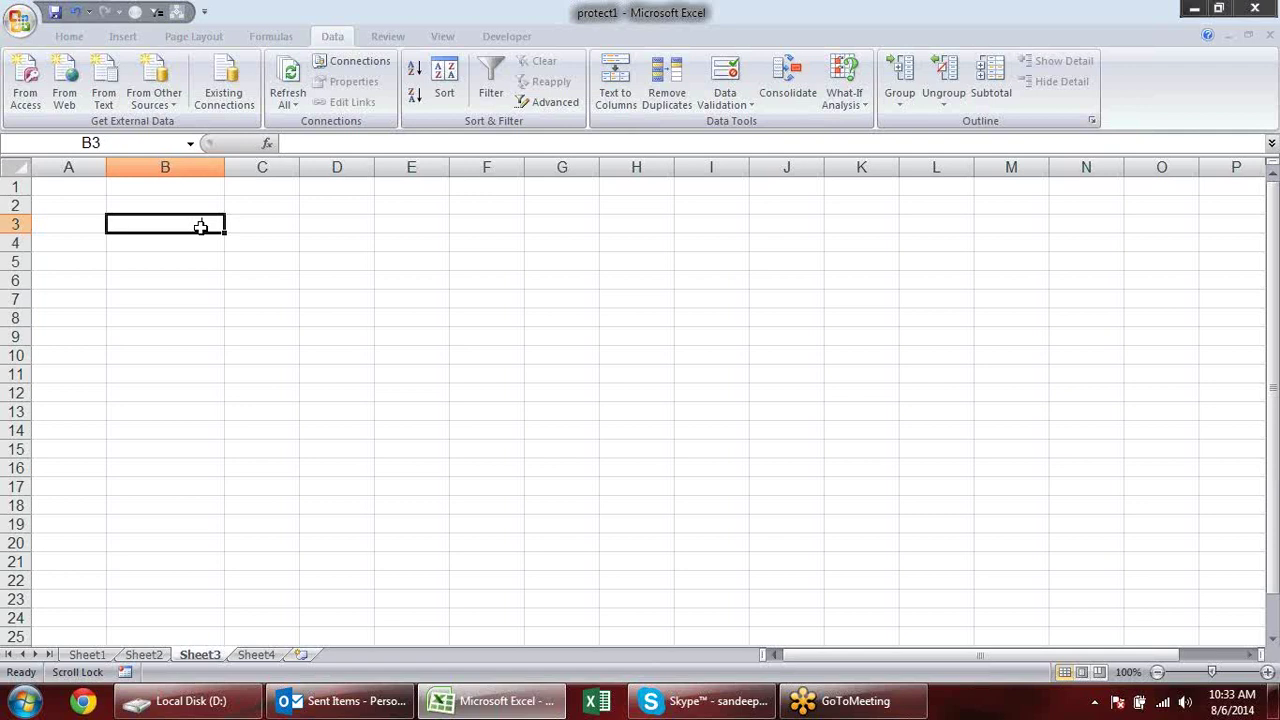
text(HR)
key(Return)
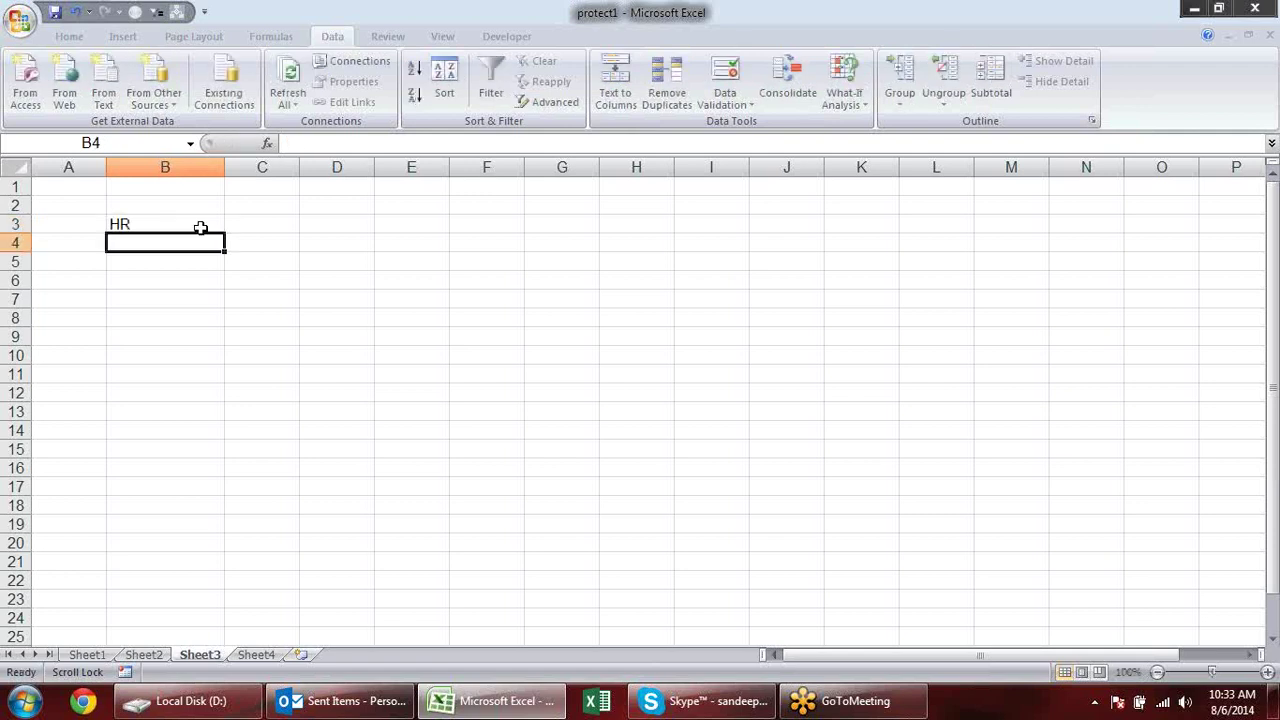
Step: Enter the heading Admin in cell C3
text(A)
key(Escape)
key(Right)
key(Left)
click(255, 223)
text(Adm)
key(Return)
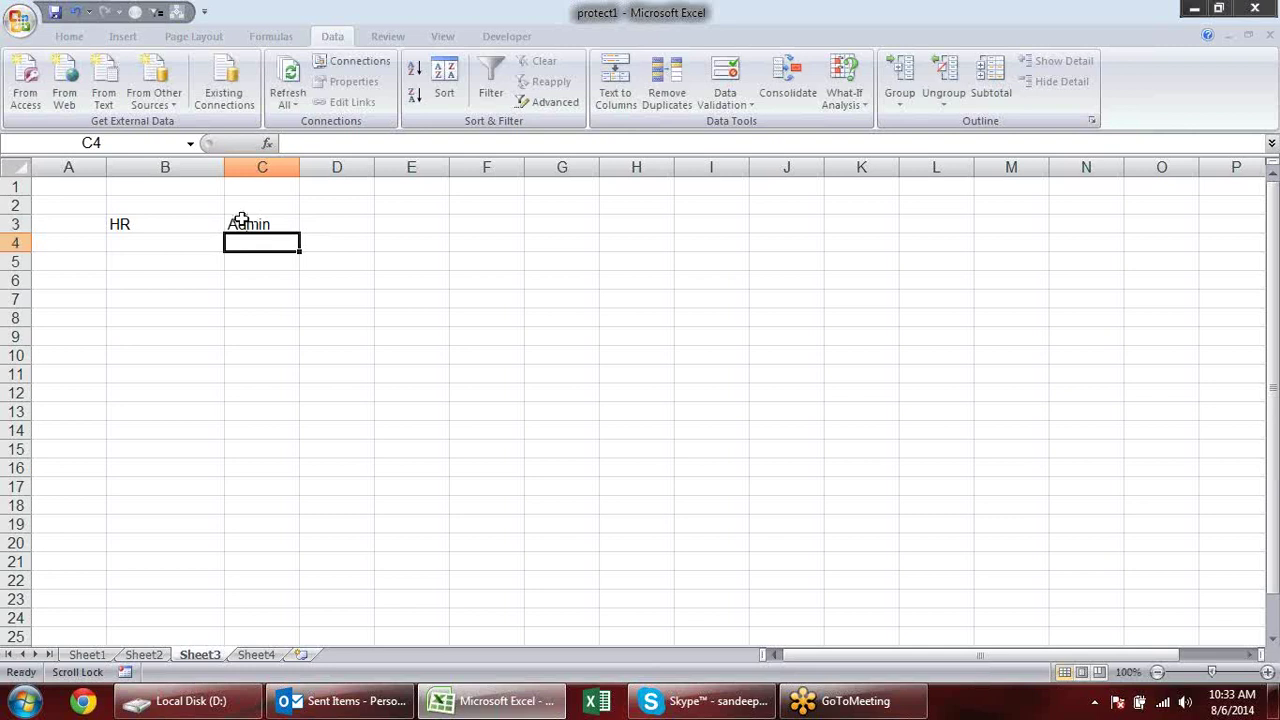
Step: Enter sandeep in B4 and AutoFill names down to B9
click(177, 236)
text(sandeep)
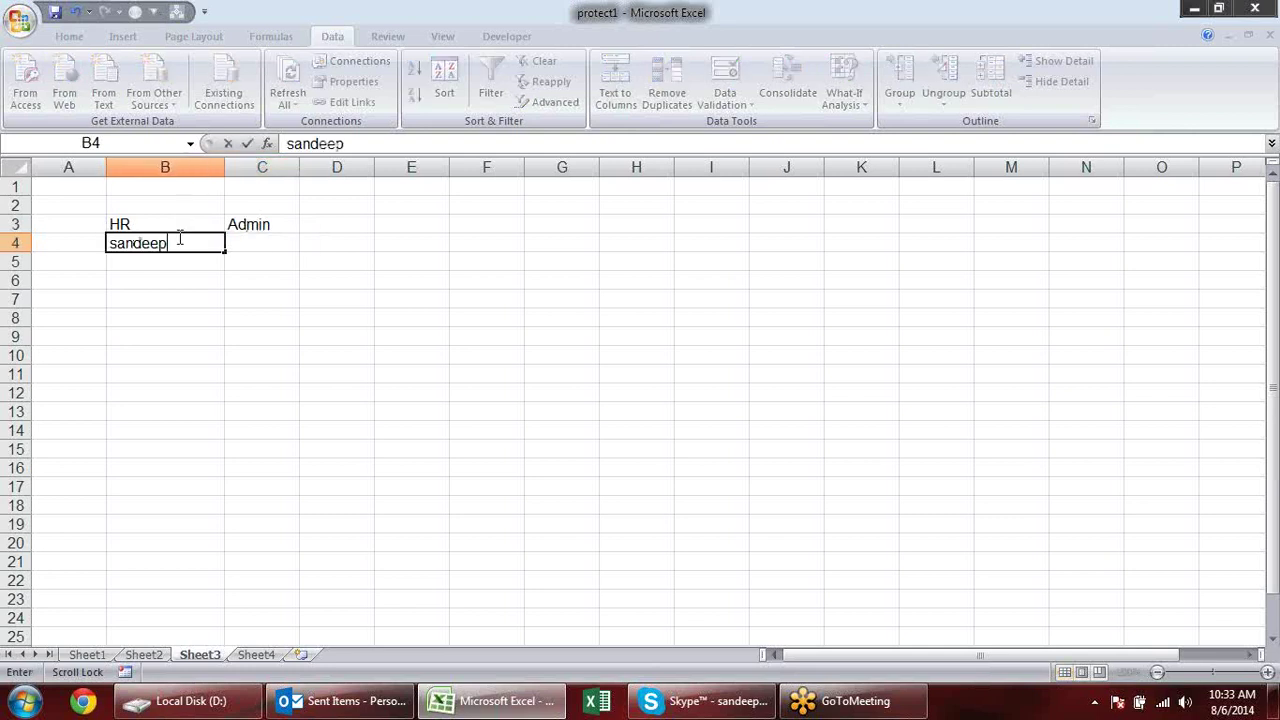
key(Return)
click(178, 238)
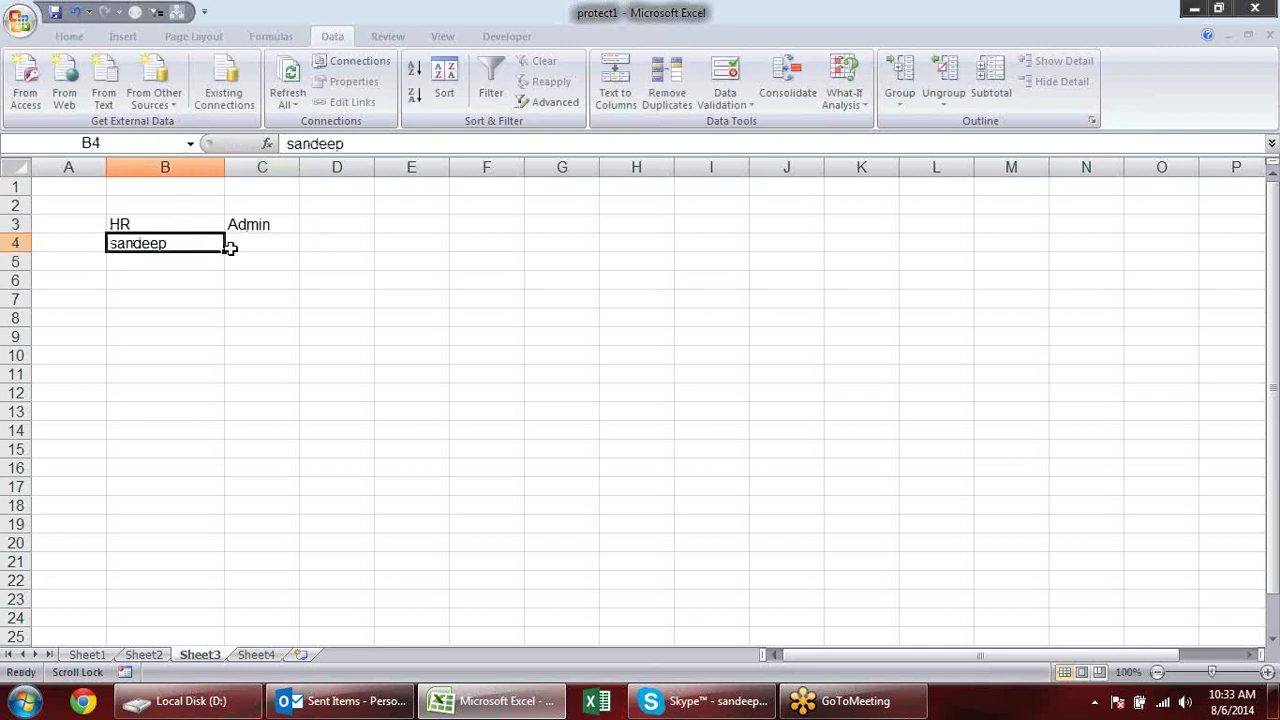
mouse_move(227, 254)
mouse_down()
mouse_move(228, 346)
mouse_move(188, 295)
mouse_up()
Step: Move mahesh and sujeet under Admin in C4 and clear the extra entry in row 9
key(ctrl+c)
click(250, 246)
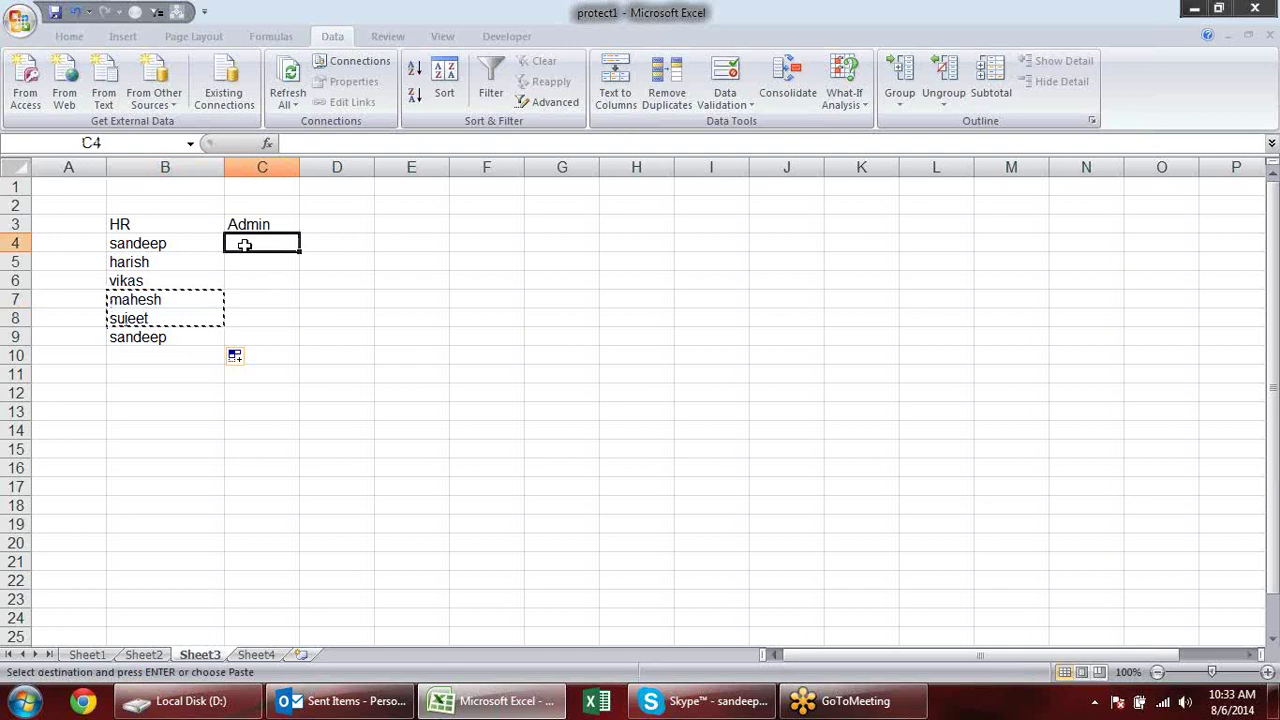
key(Return)
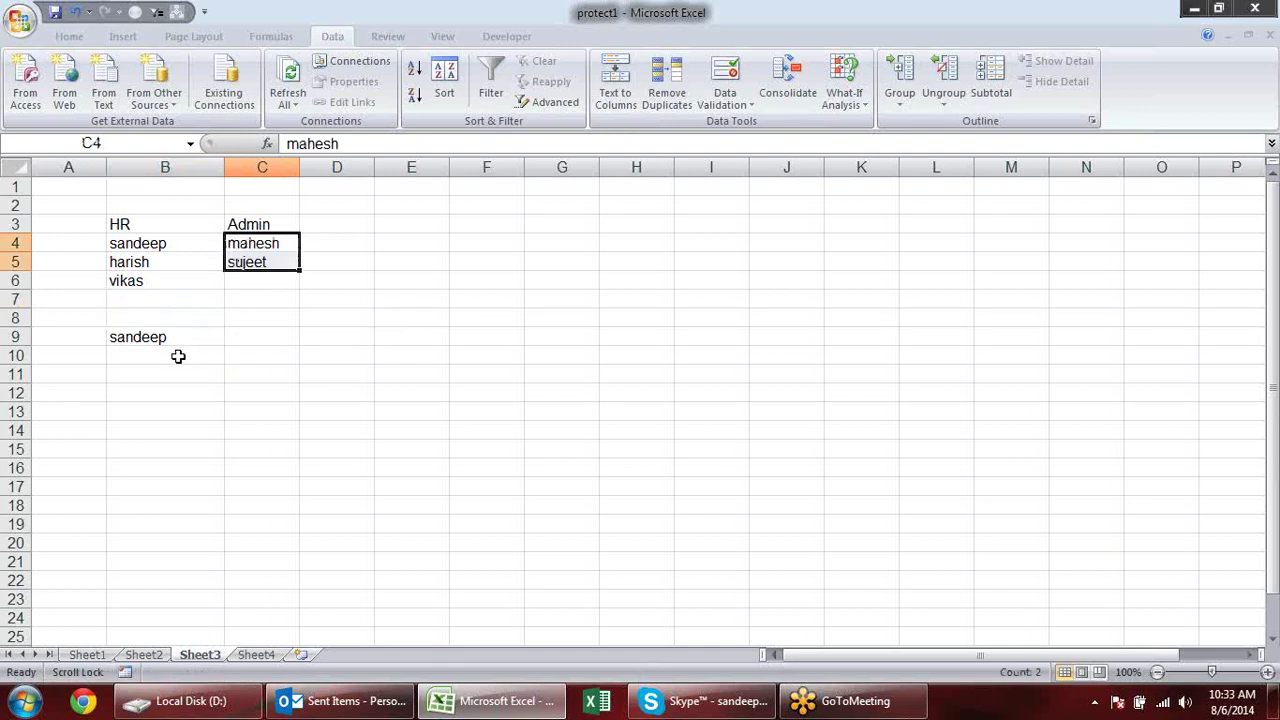
click(6, 340)
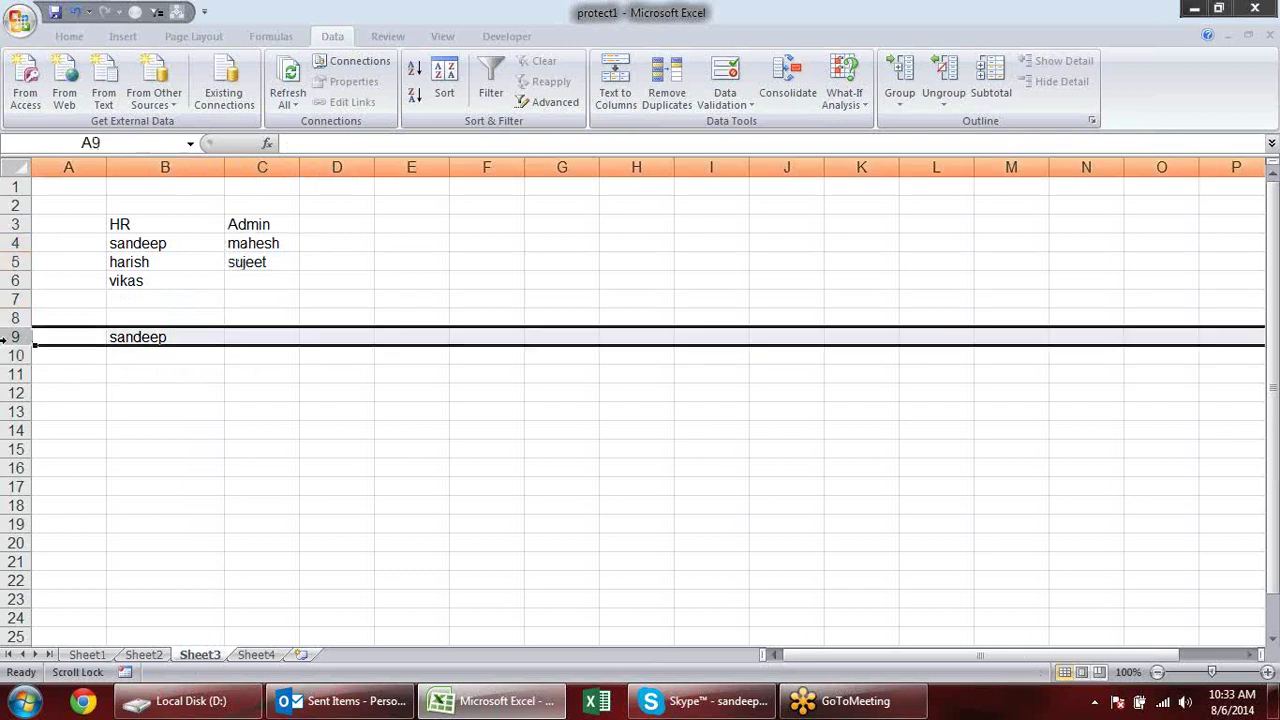
key(Delete)
click(498, 406)
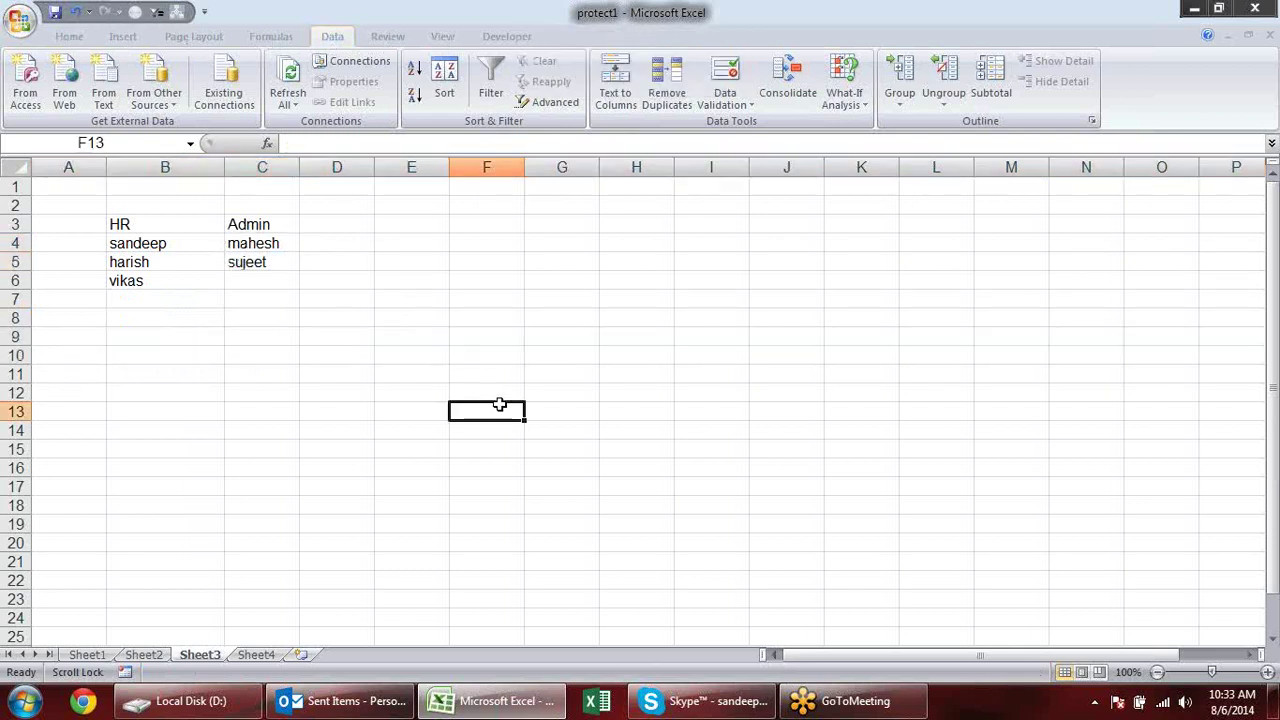
Step: Bold the HR heading in B3 and the Admin heading in C3
click(135, 226)
key(ctrl+b)
click(277, 228)
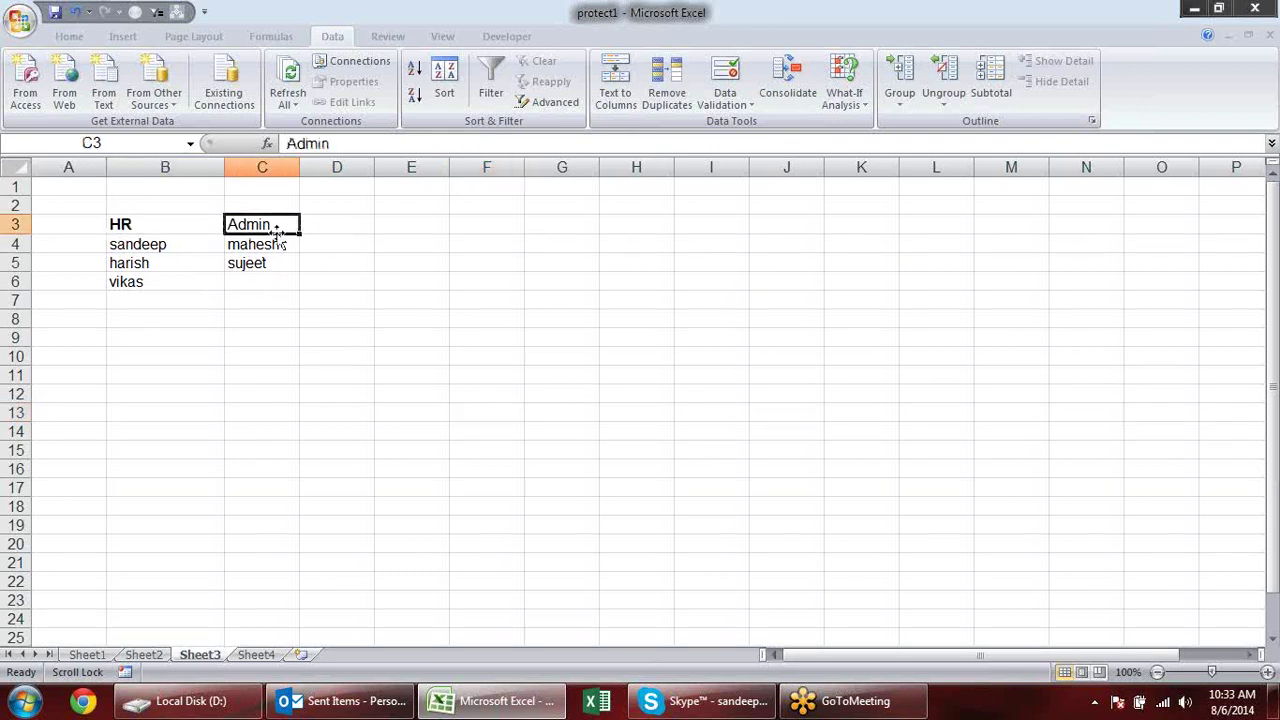
key(ctrl+b)
click(408, 362)
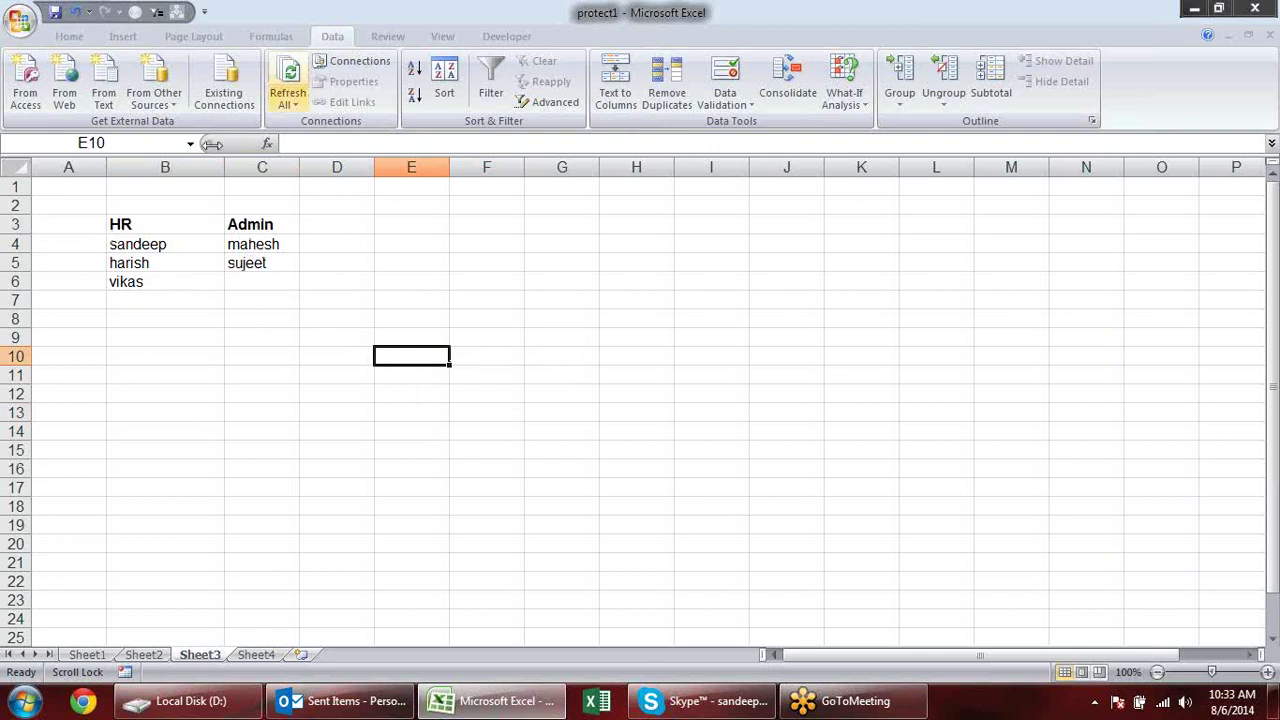
drag(197, 244, 196, 284)
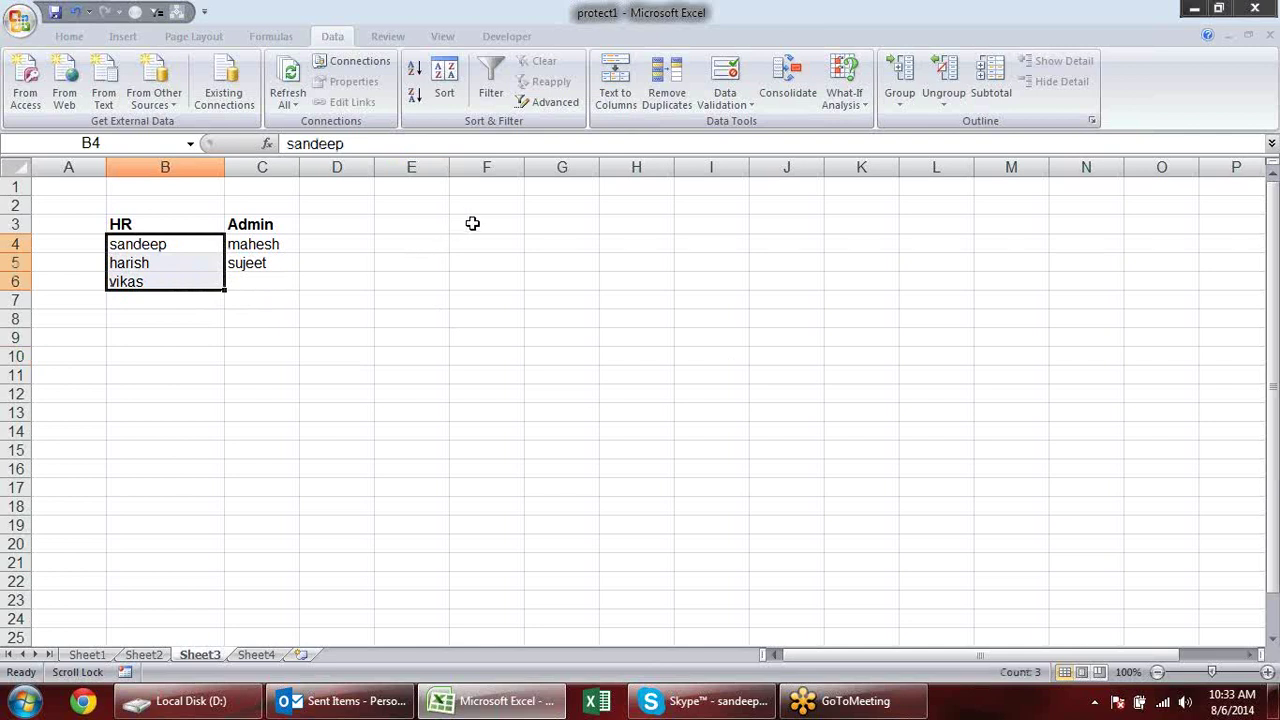
click(482, 224)
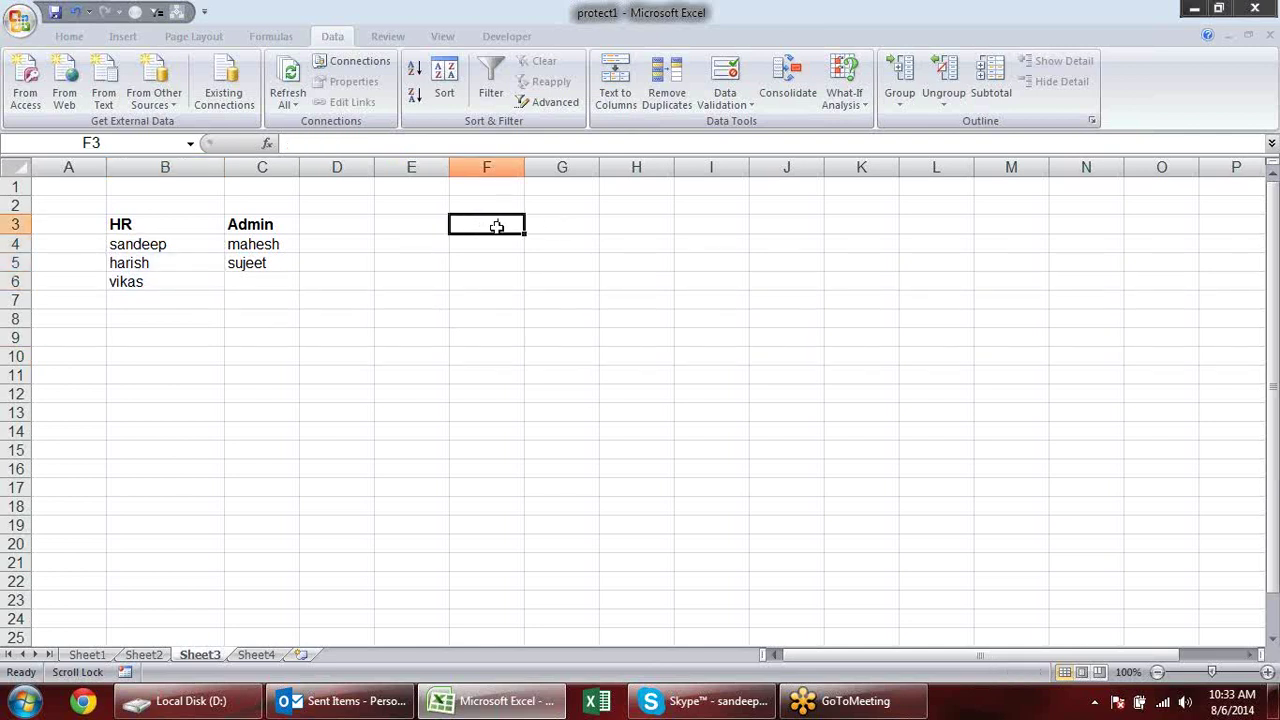
Step: Give F3 a List validation with the source HR,Admin
click(725, 75)
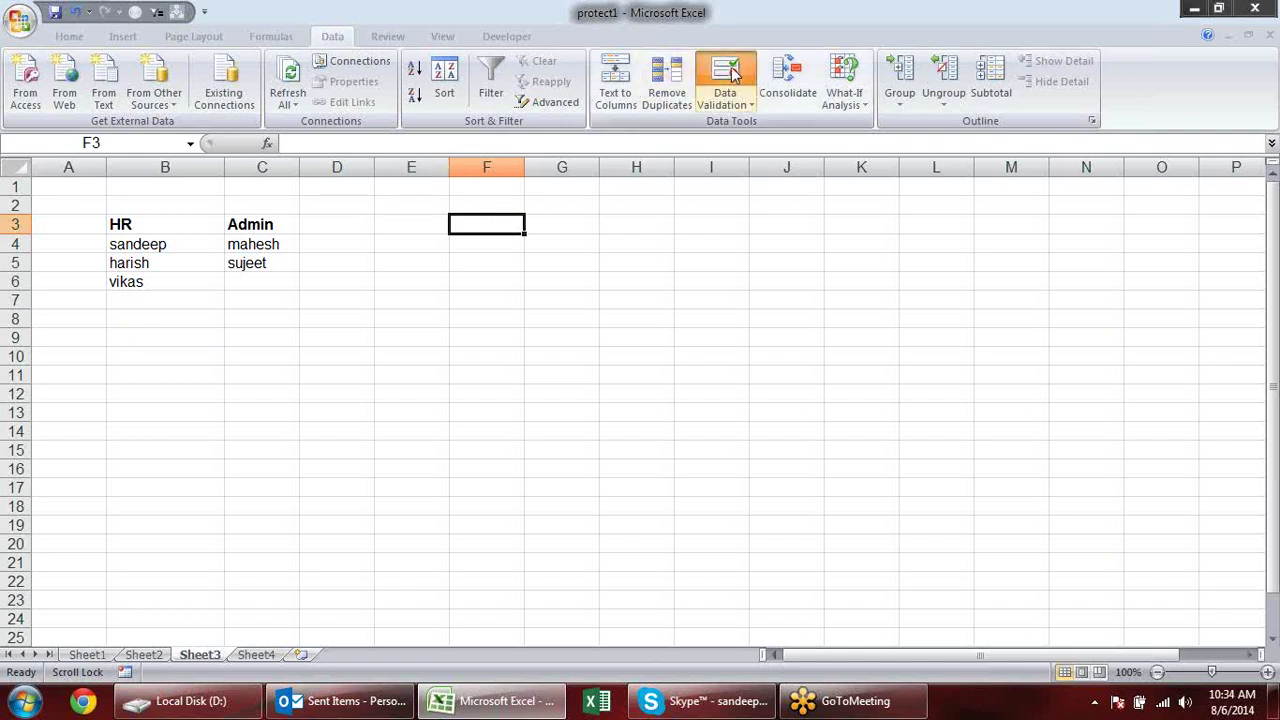
click(801, 275)
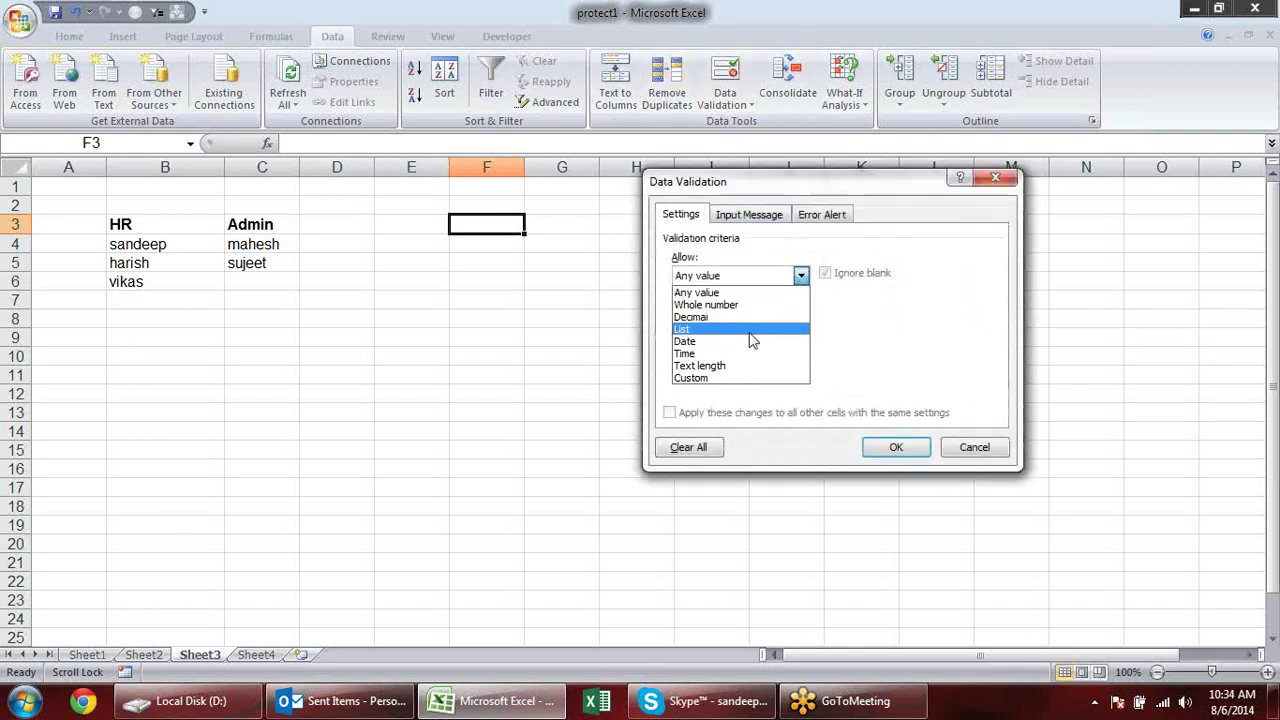
click(700, 332)
click(720, 350)
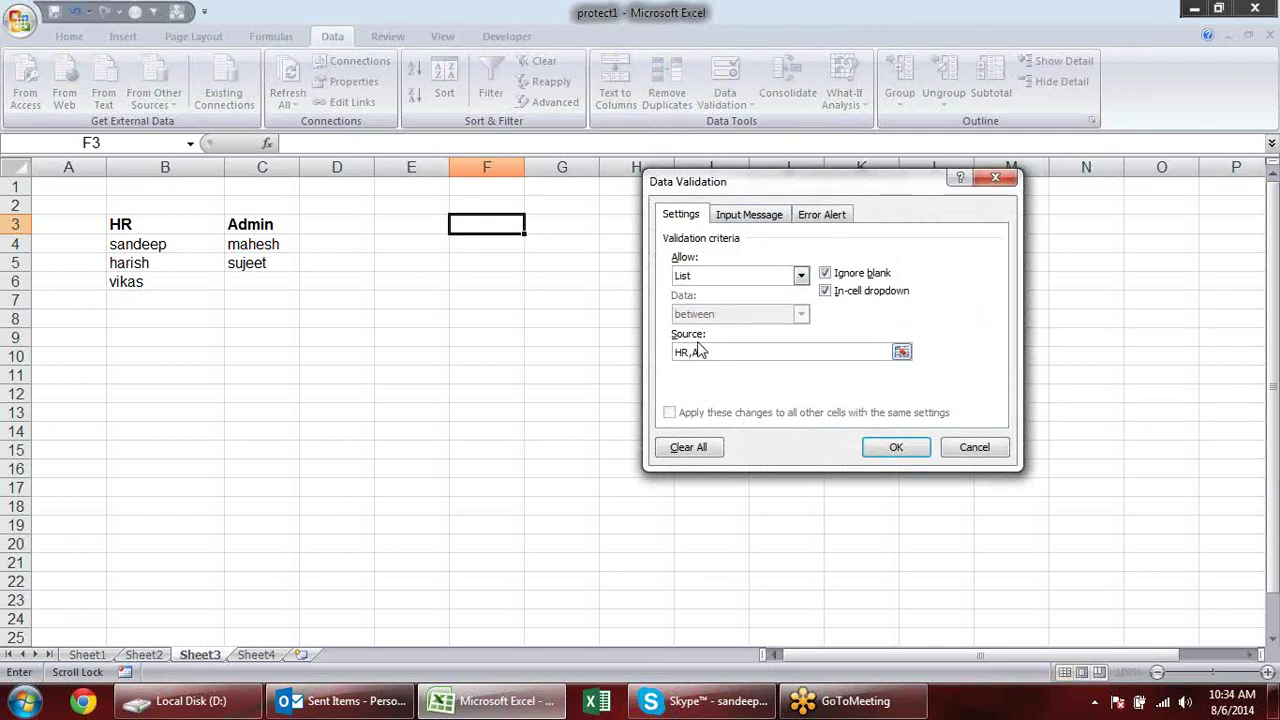
click(896, 447)
Step: Use F3's dropdown to pick HR, then Admin
click(633, 220)
click(508, 218)
click(532, 225)
click(520, 237)
click(533, 227)
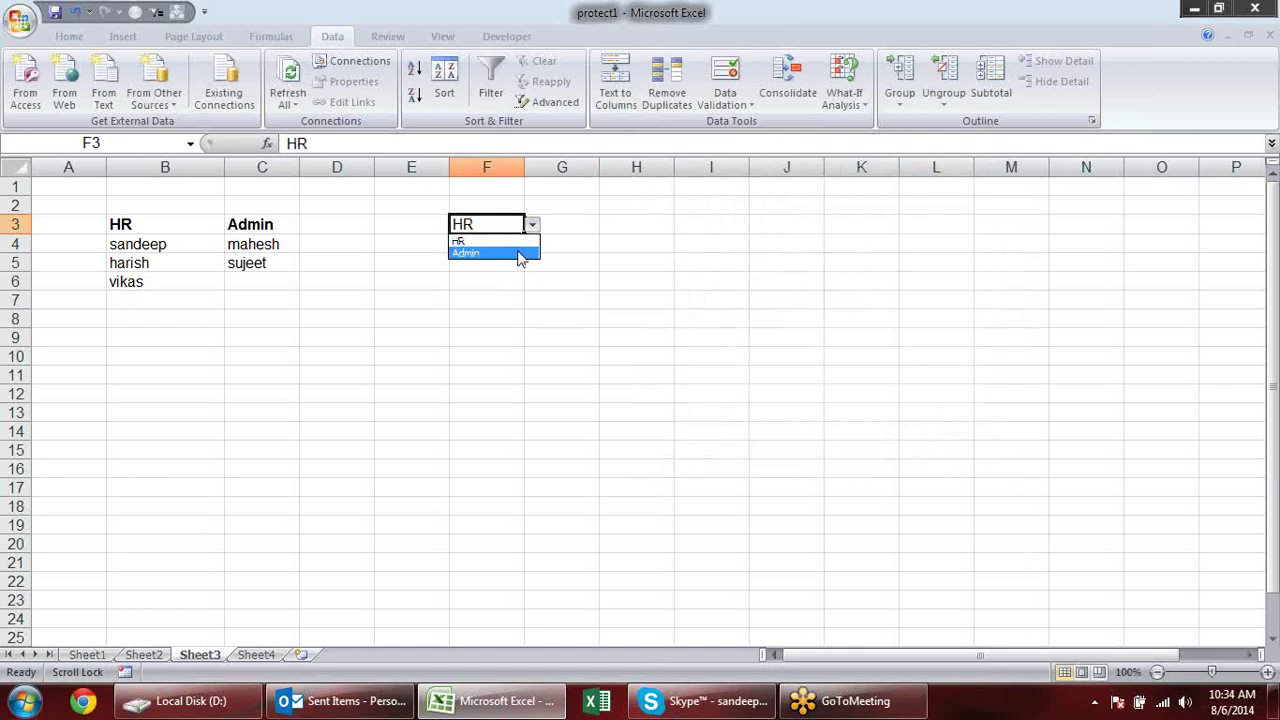
click(490, 251)
click(572, 222)
Step: Widen column G, then switch F3 to HR and back to Admin
drag(599, 167, 649, 167)
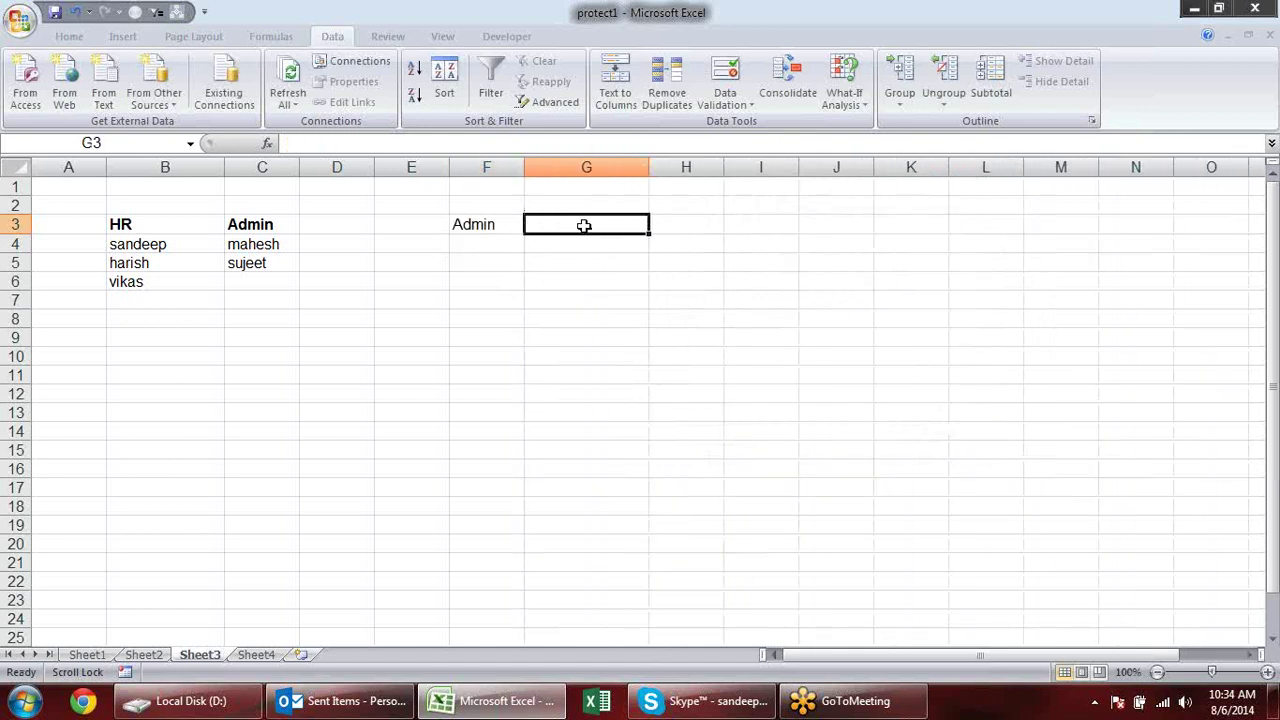
click(512, 224)
click(532, 225)
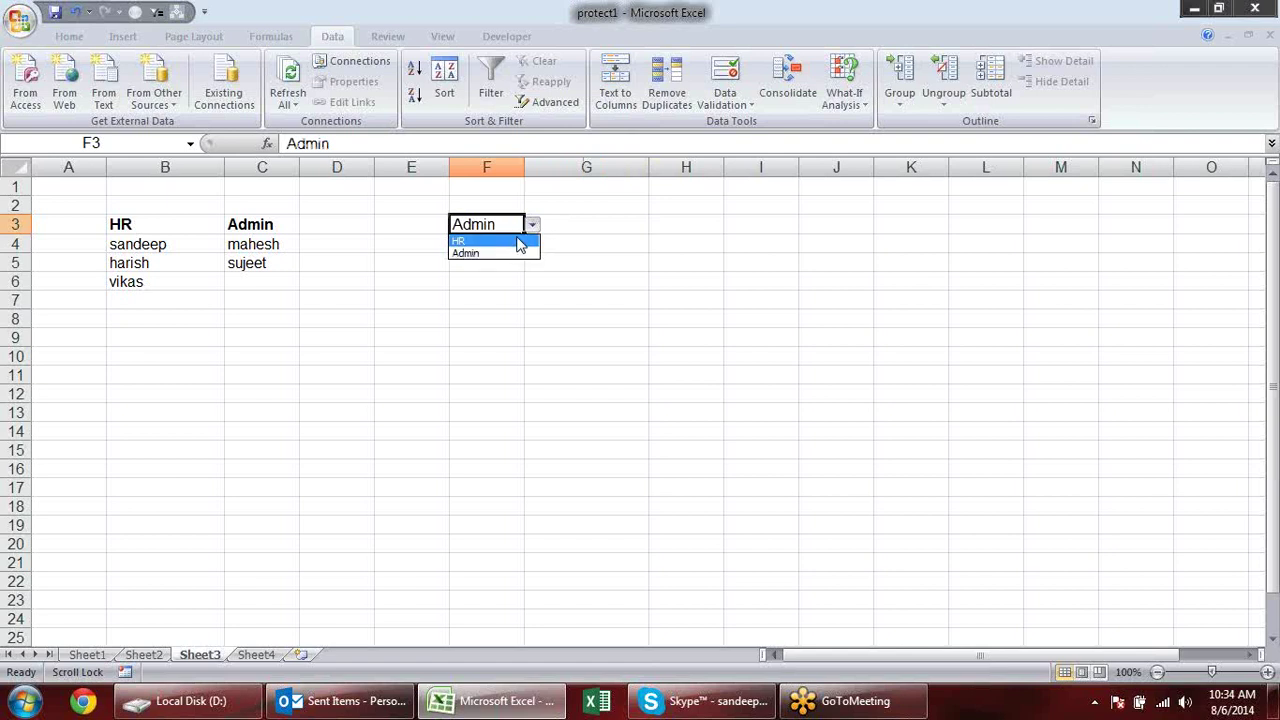
click(519, 241)
click(591, 229)
click(486, 225)
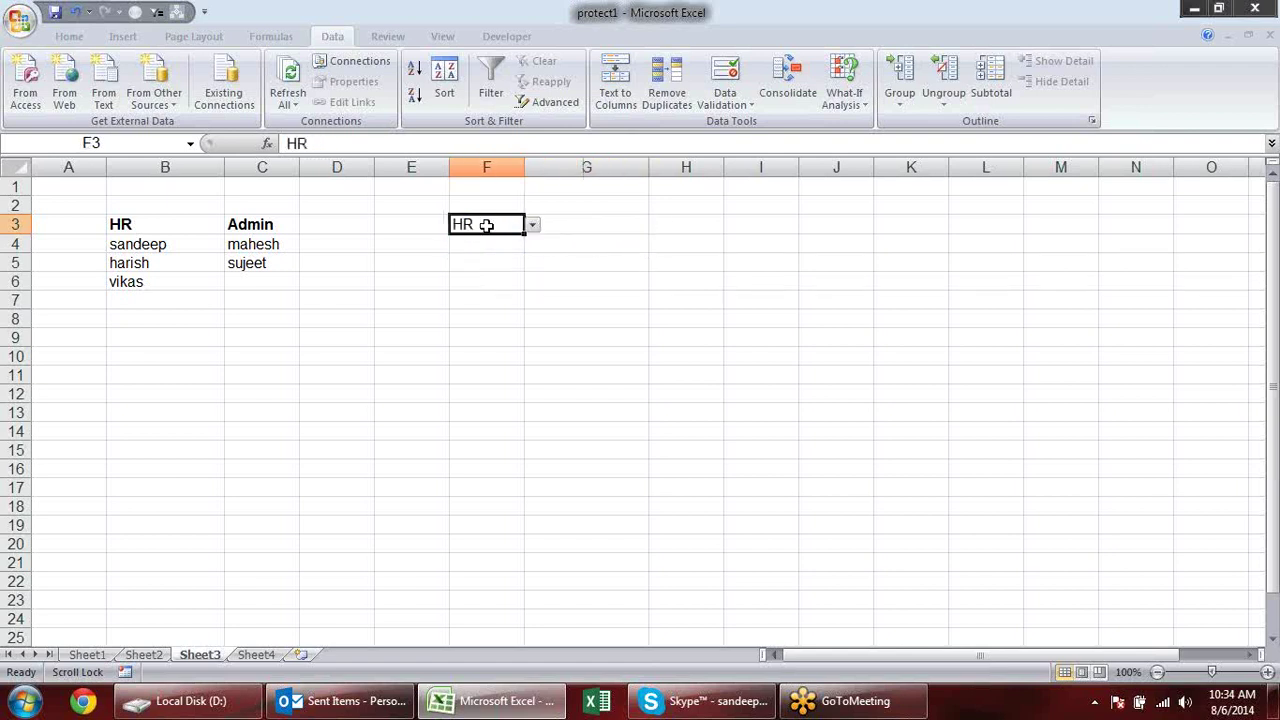
click(532, 228)
click(503, 262)
click(602, 220)
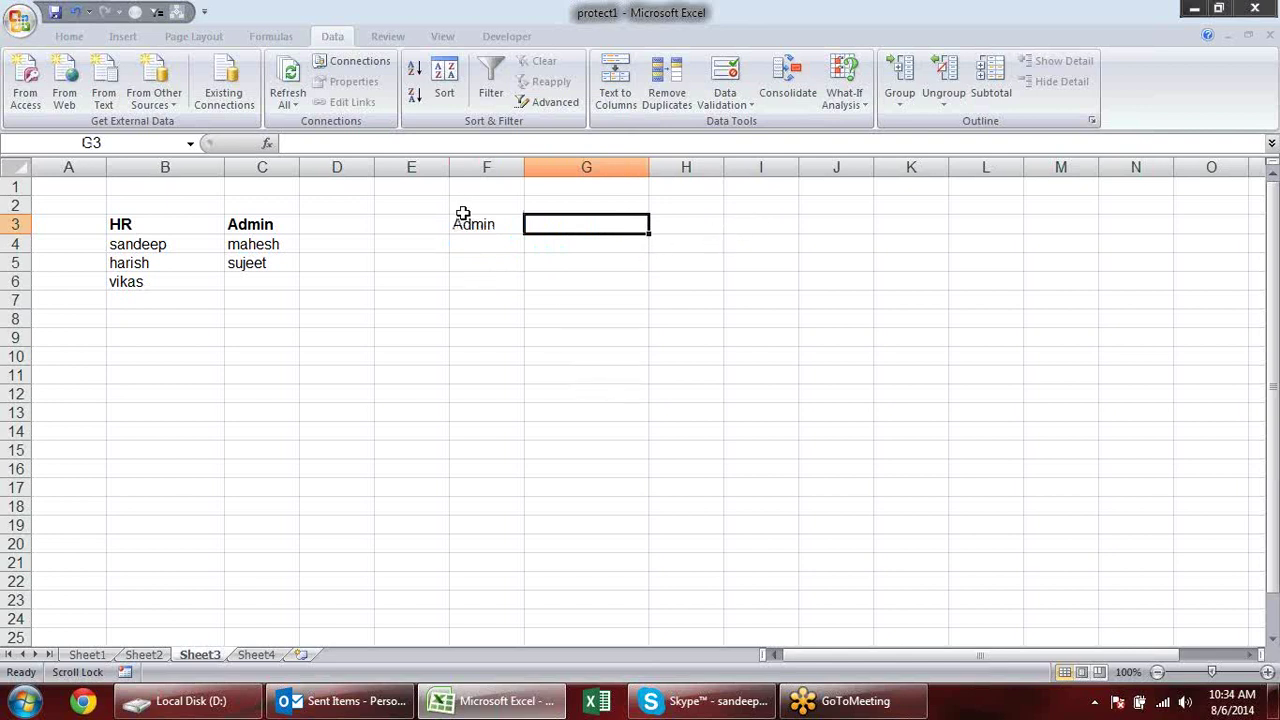
click(464, 220)
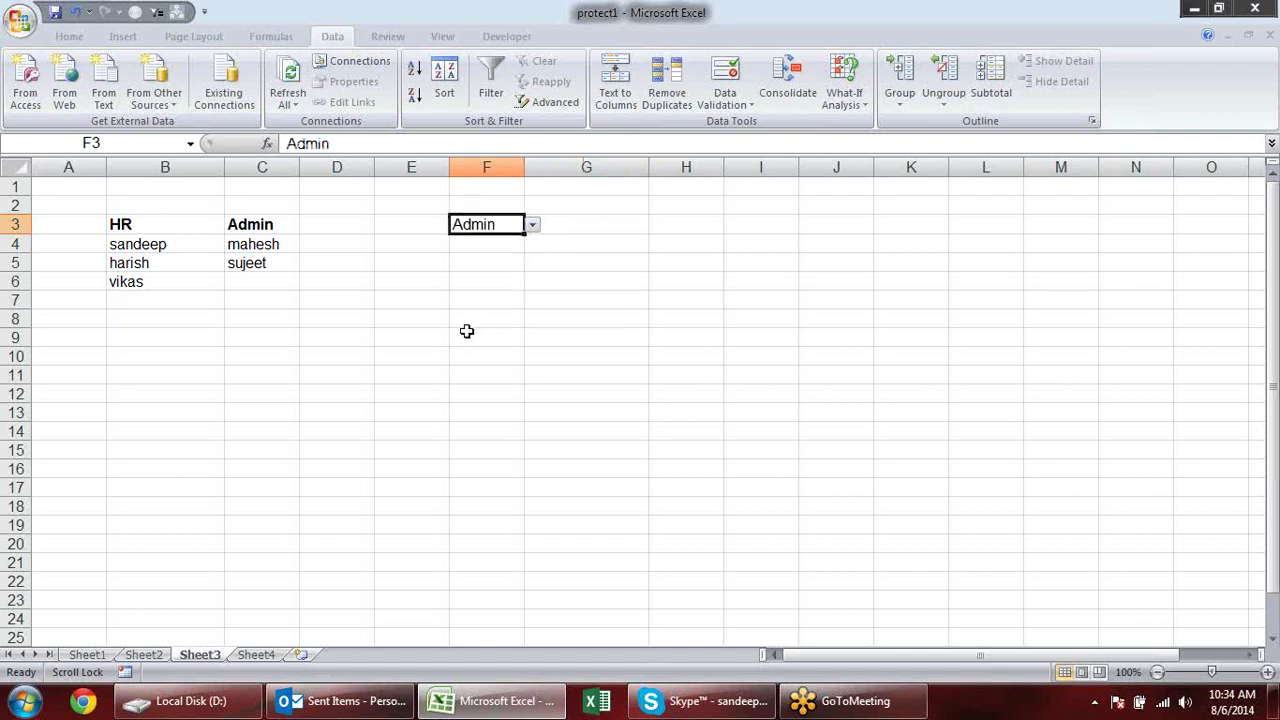
drag(206, 244, 203, 281)
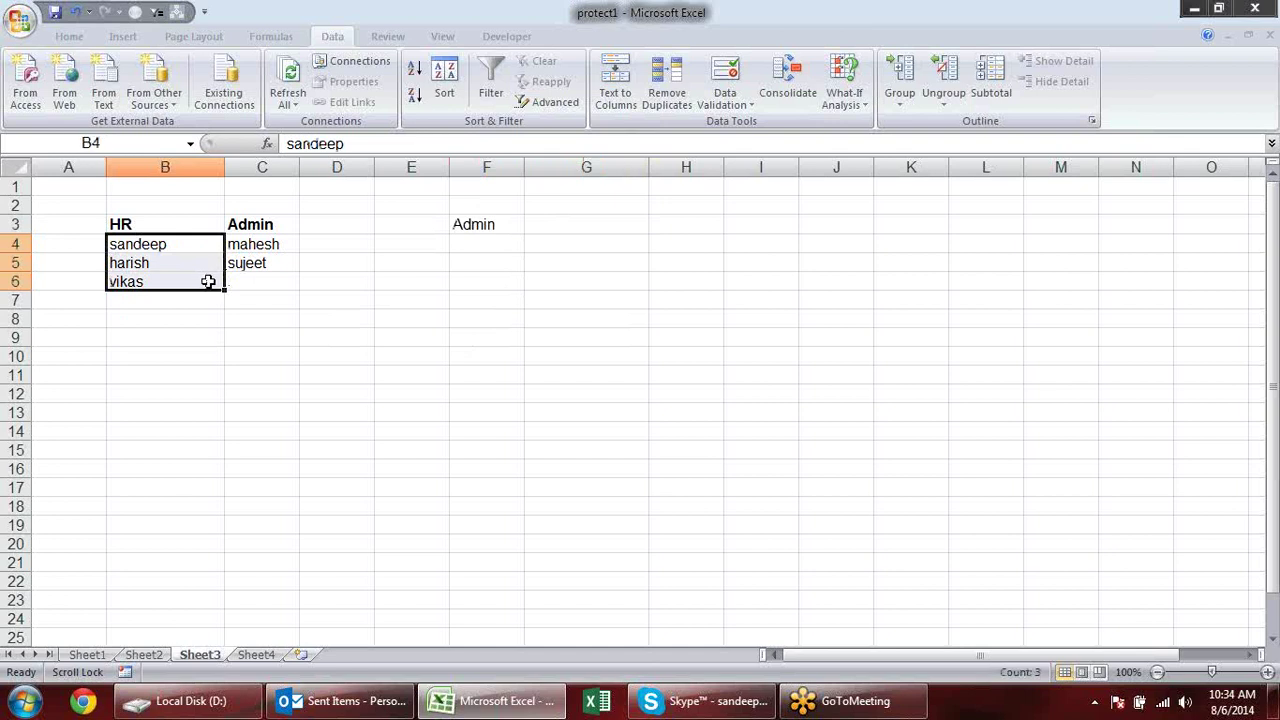
click(318, 304)
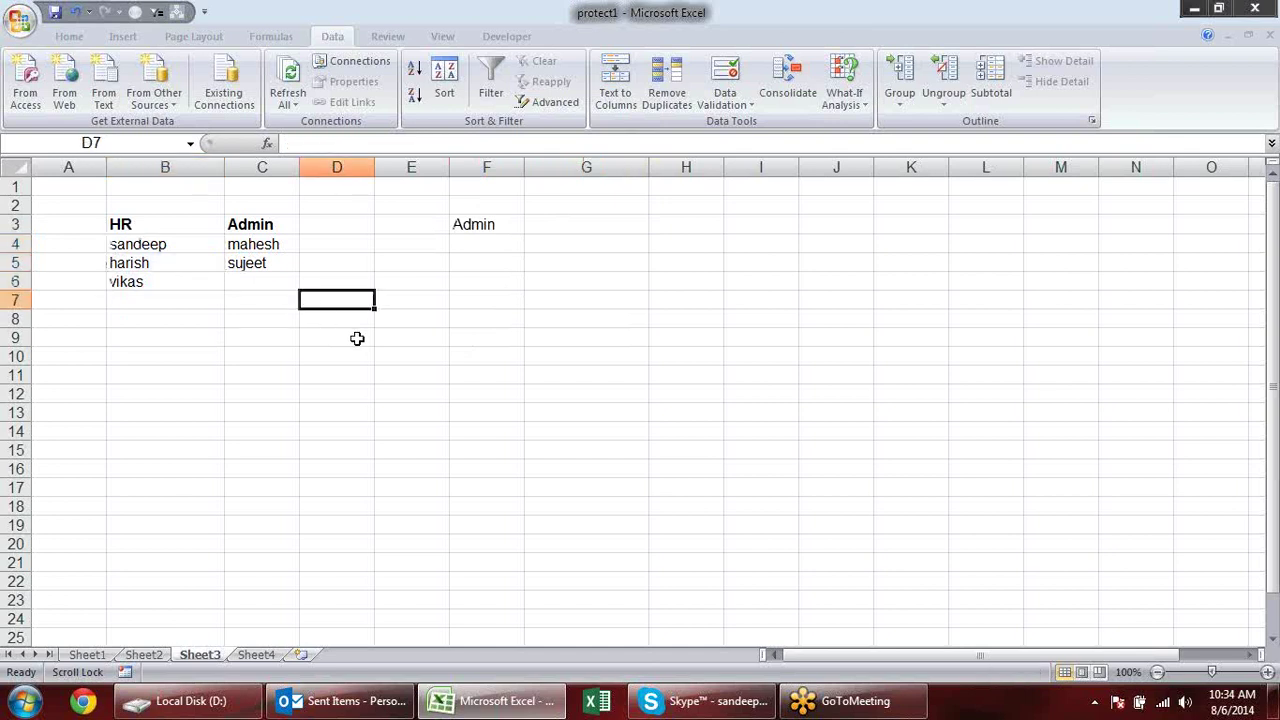
text(=)
drag(170, 246, 166, 280)
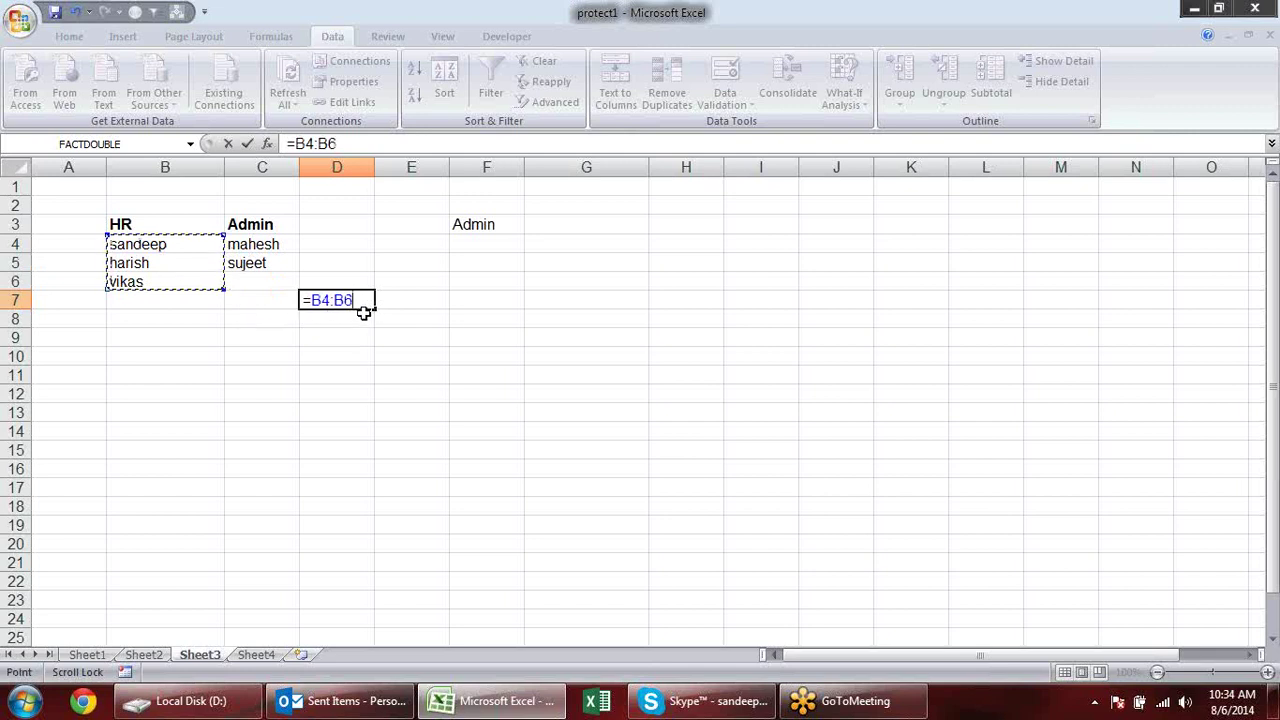
drag(360, 301, 311, 301)
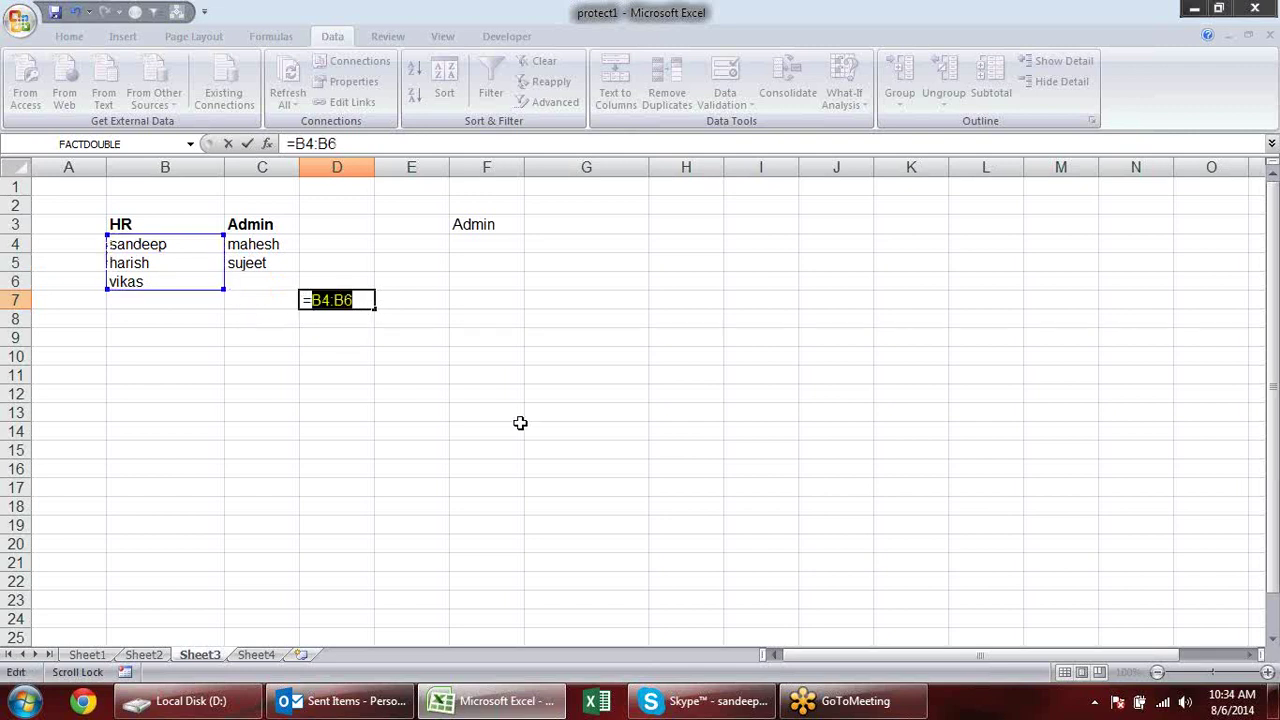
key(Escape)
drag(185, 249, 188, 280)
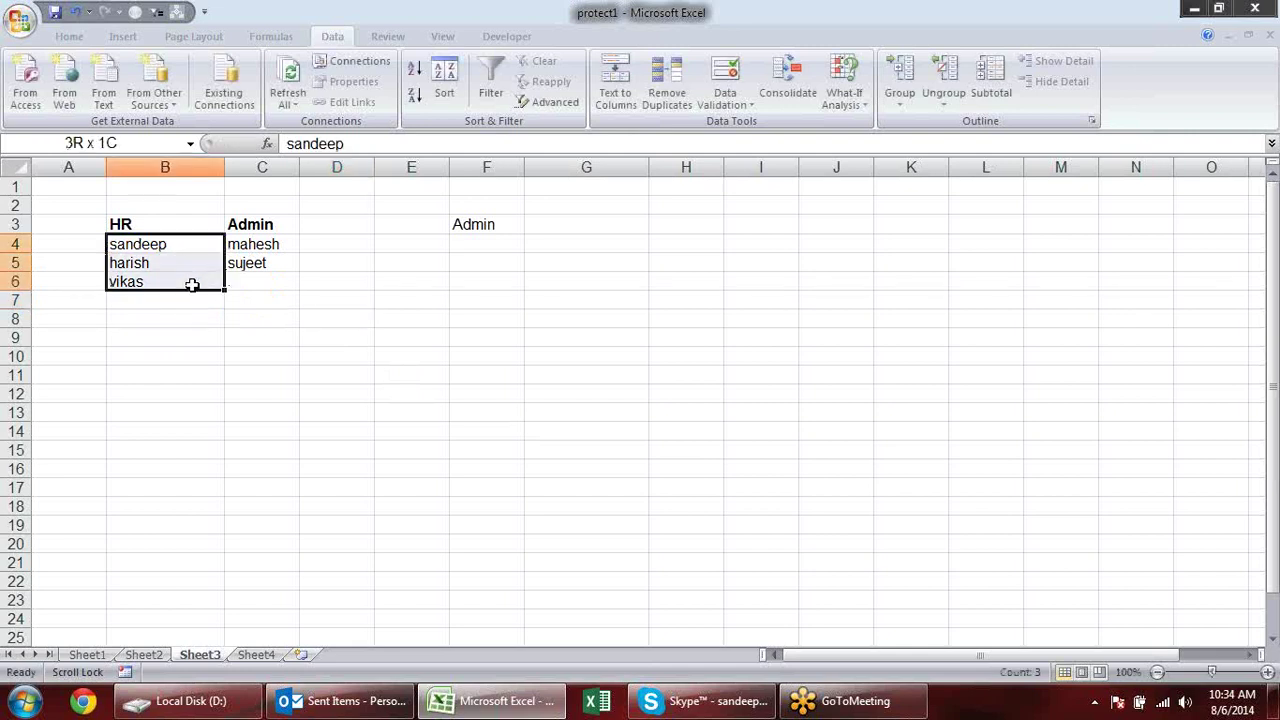
click(117, 143)
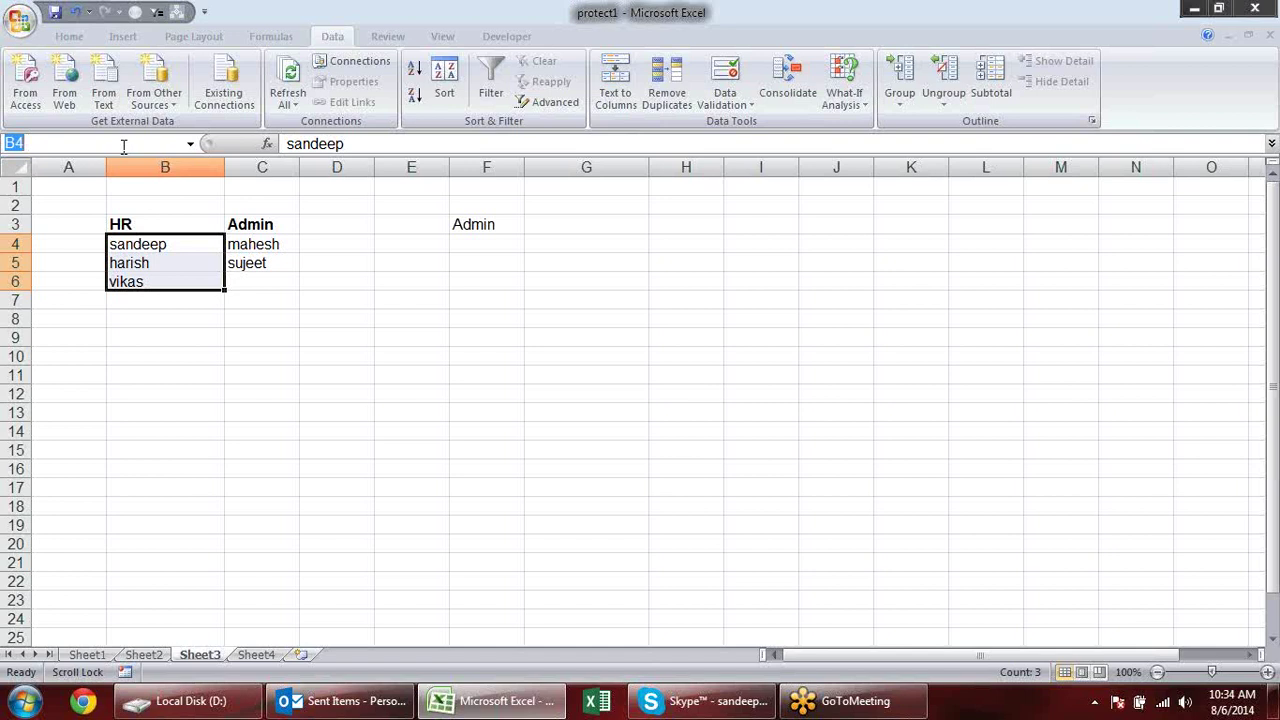
Step: Name B4:B6 as HR, test =hr in D7, then clear the #VALUE! result
text(H)
key(Return)
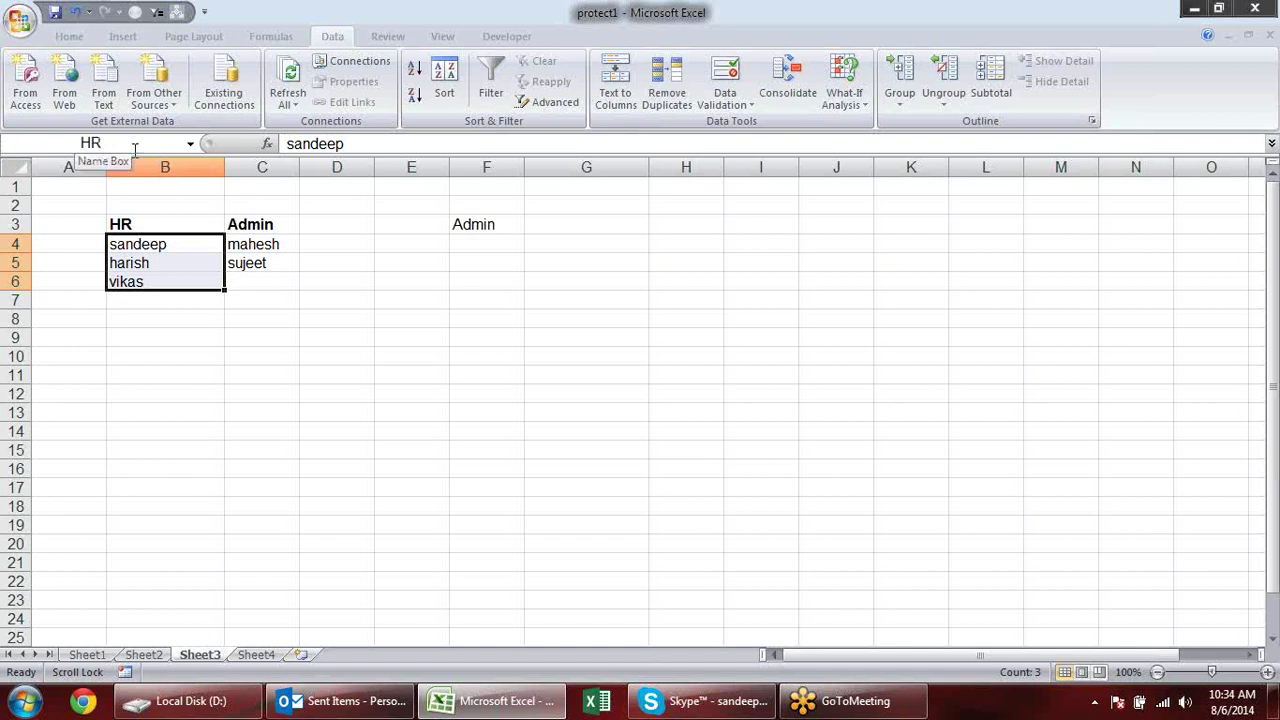
click(337, 299)
text(=)
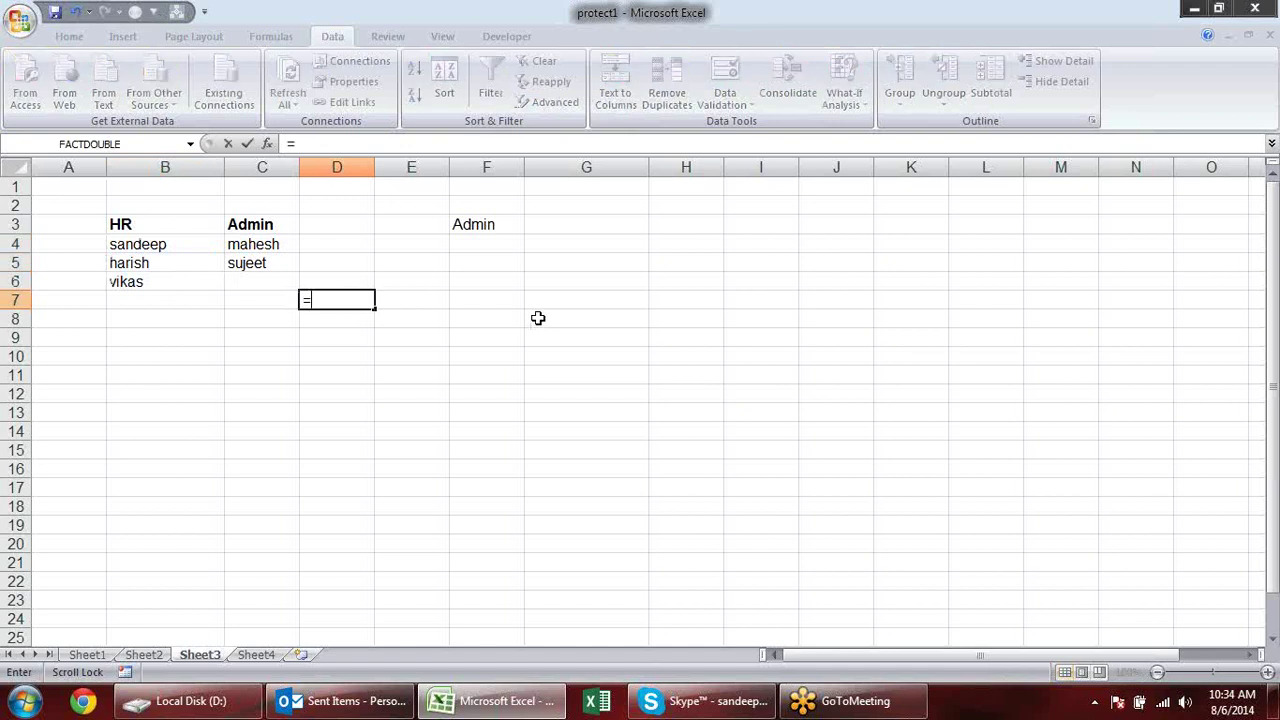
text(hr)
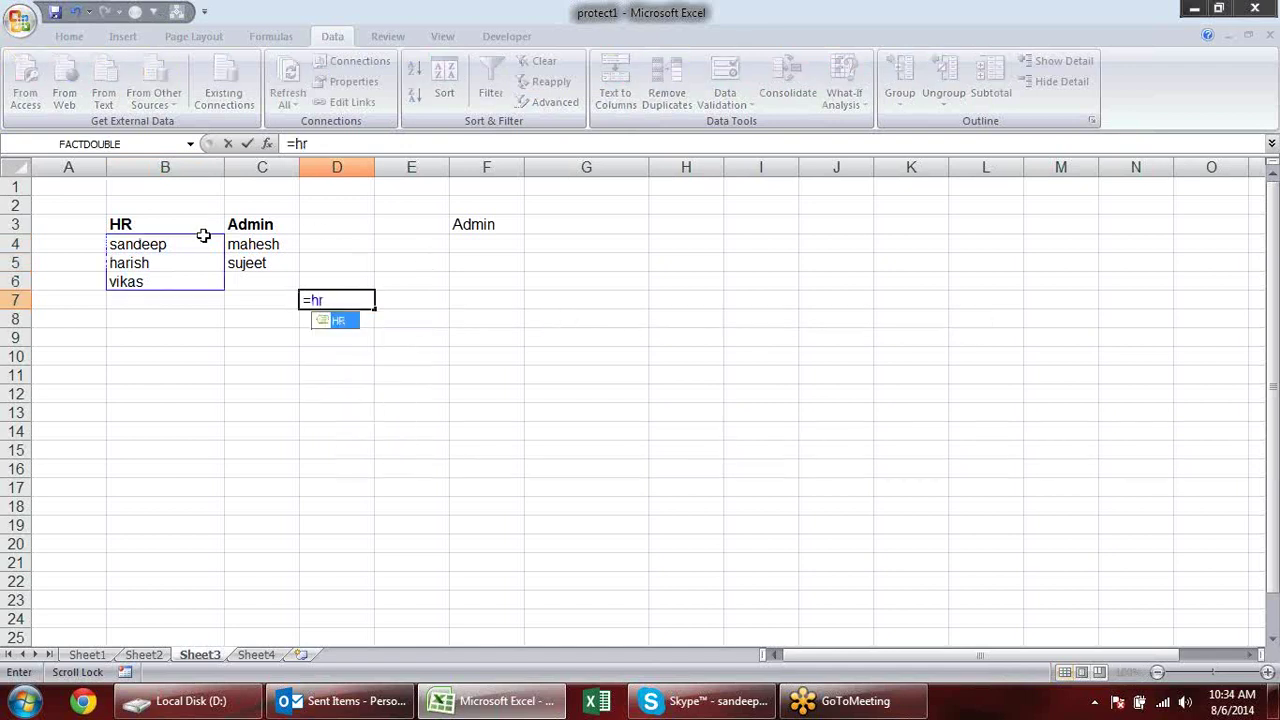
drag(200, 262, 189, 291)
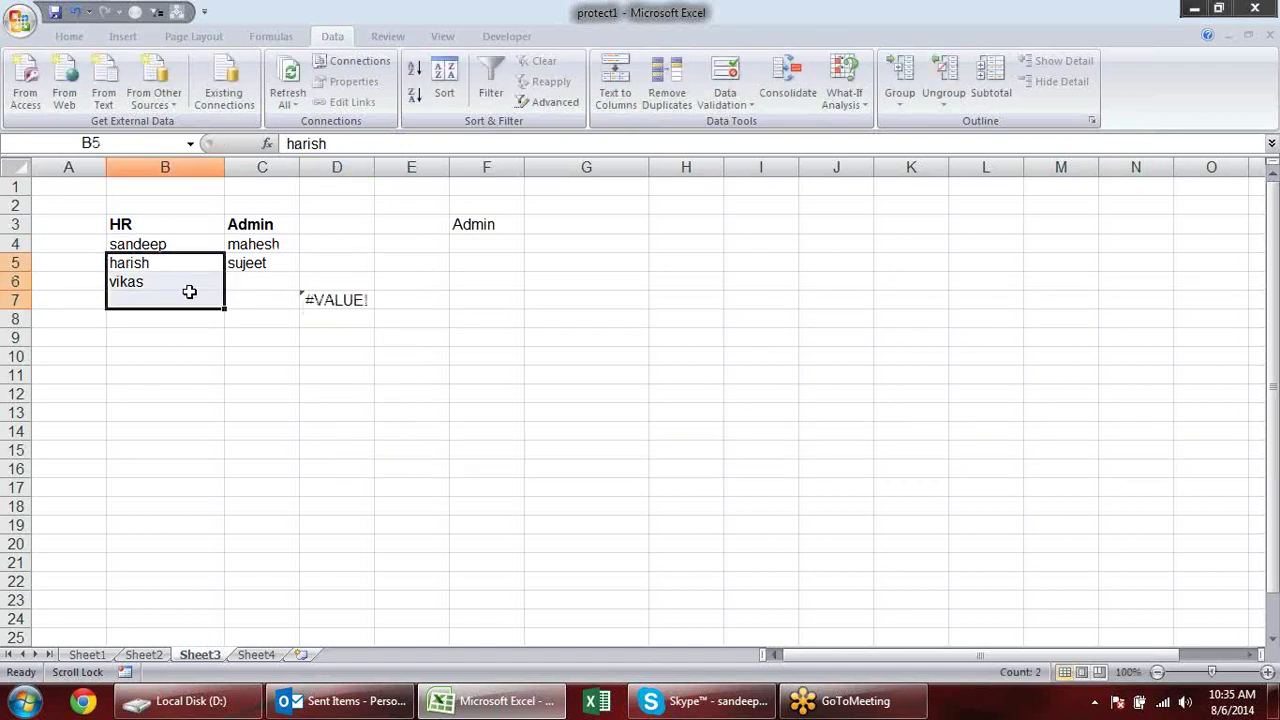
click(351, 297)
key(Delete)
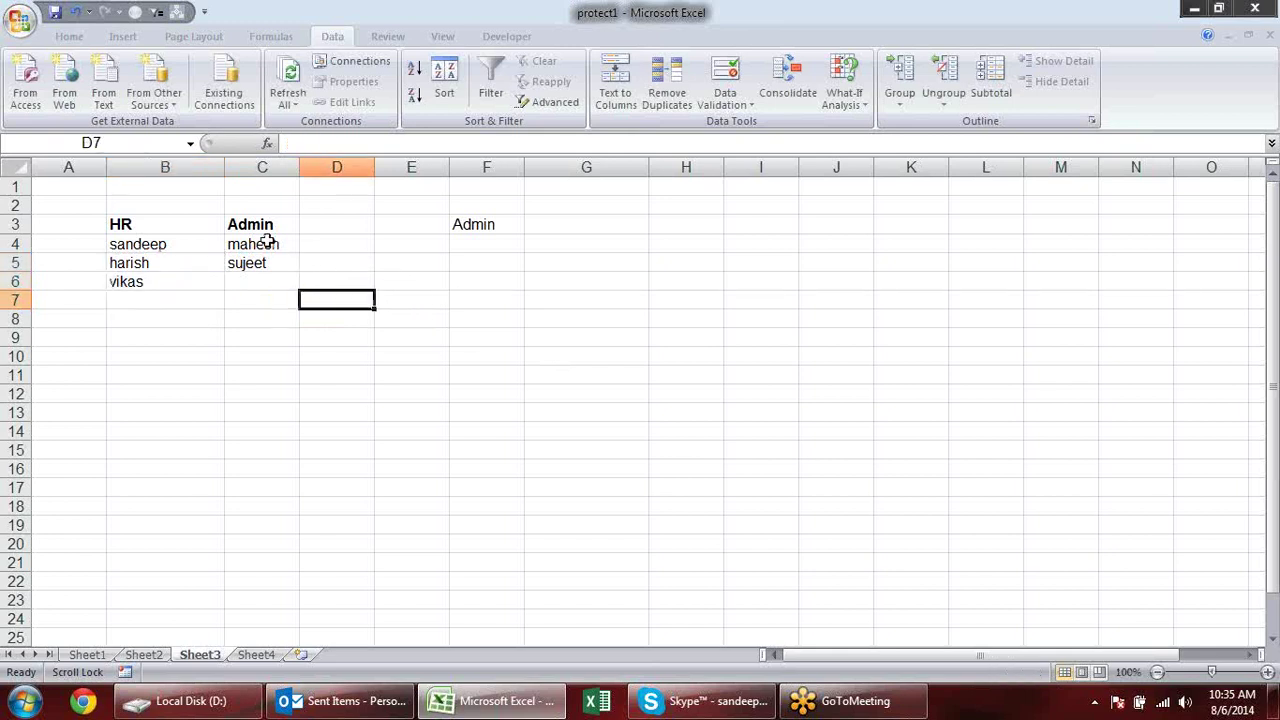
Step: Assign the range name Admin to the names in C4:C5, then reselect F3
drag(266, 243, 266, 263)
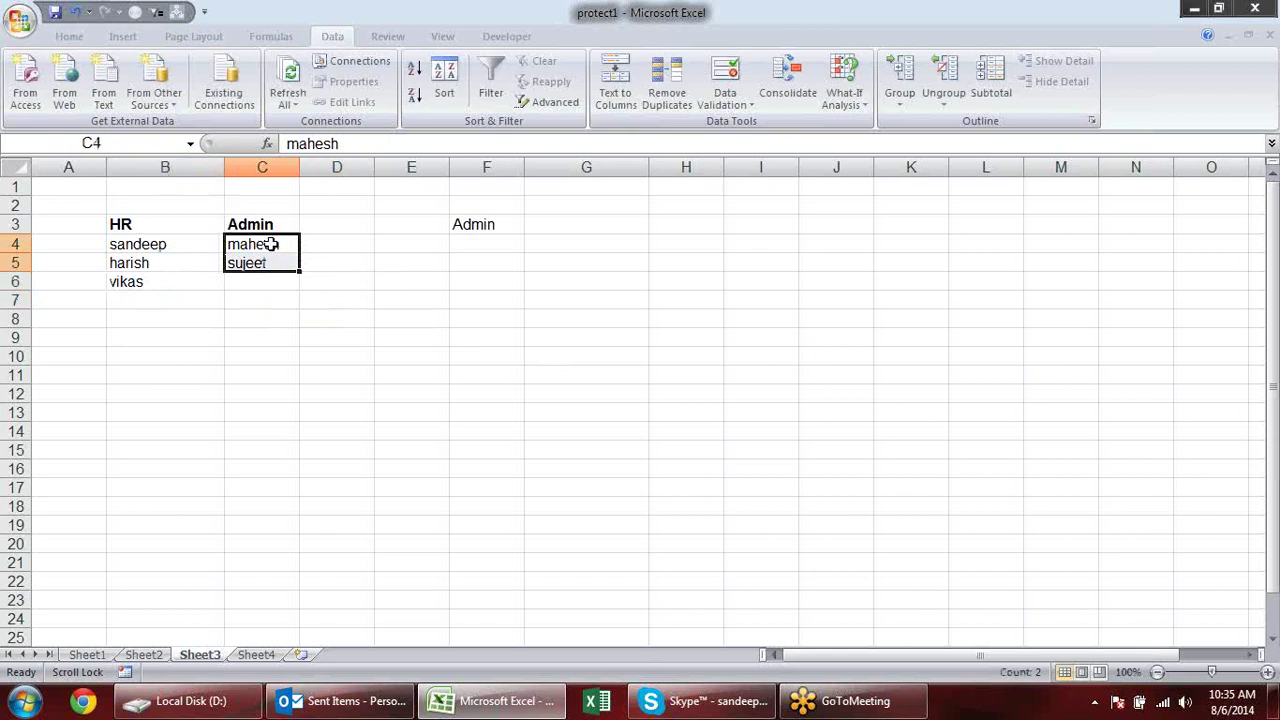
click(141, 145)
text(a)
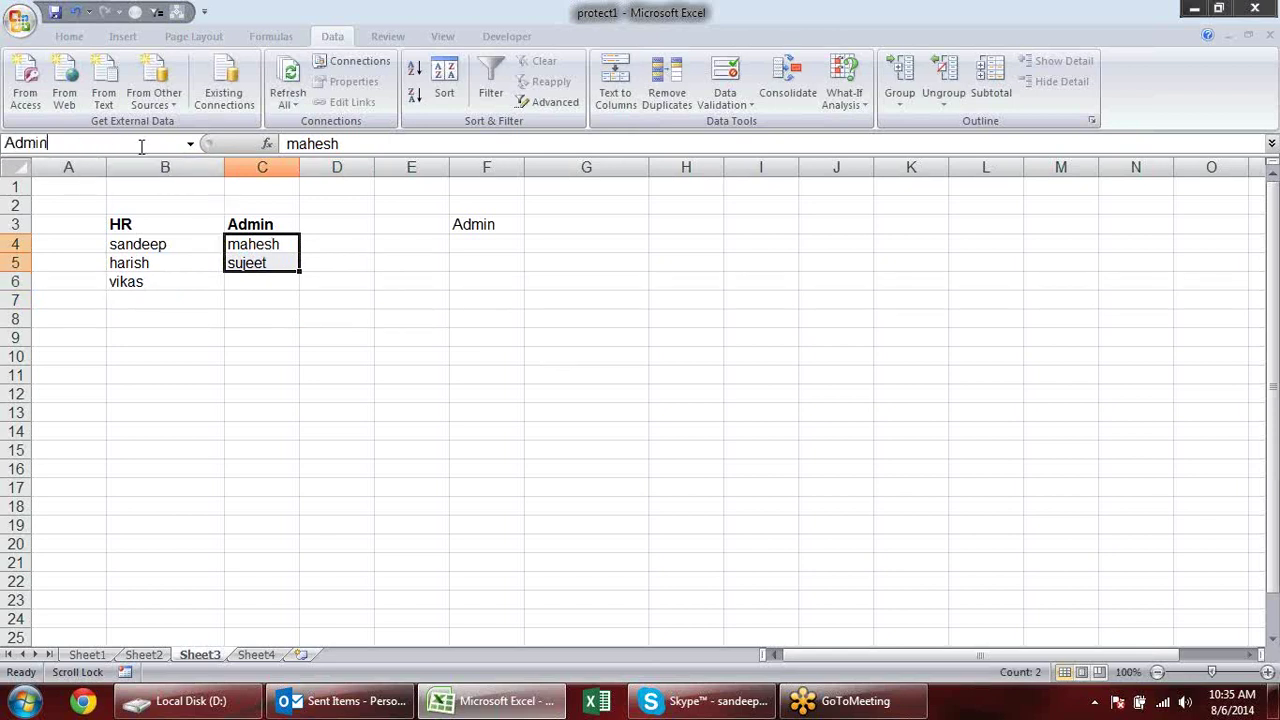
key(Return)
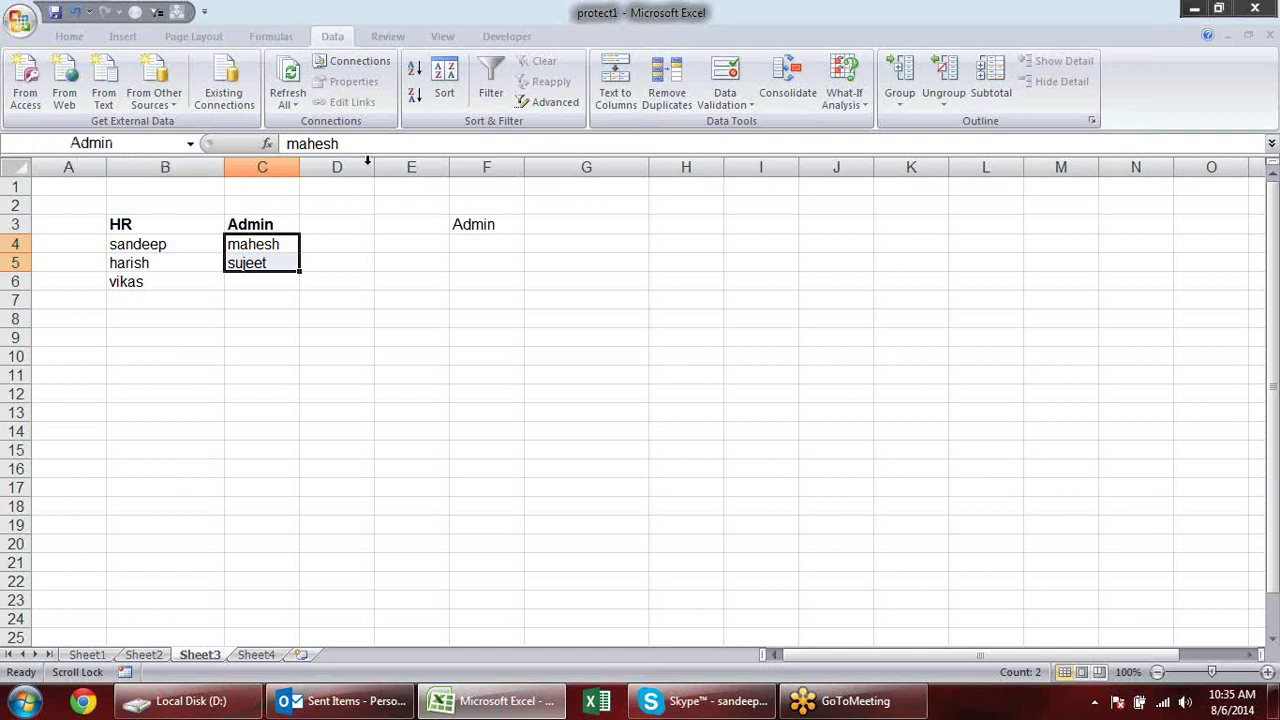
click(480, 310)
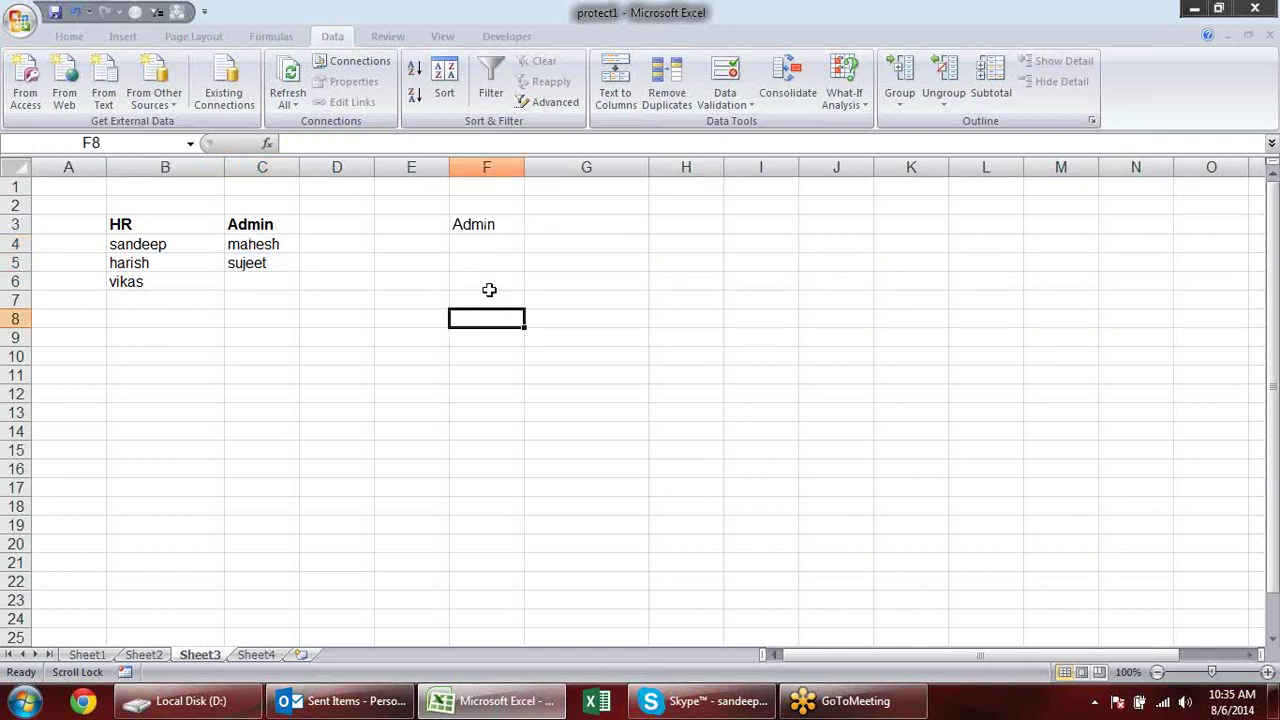
click(520, 225)
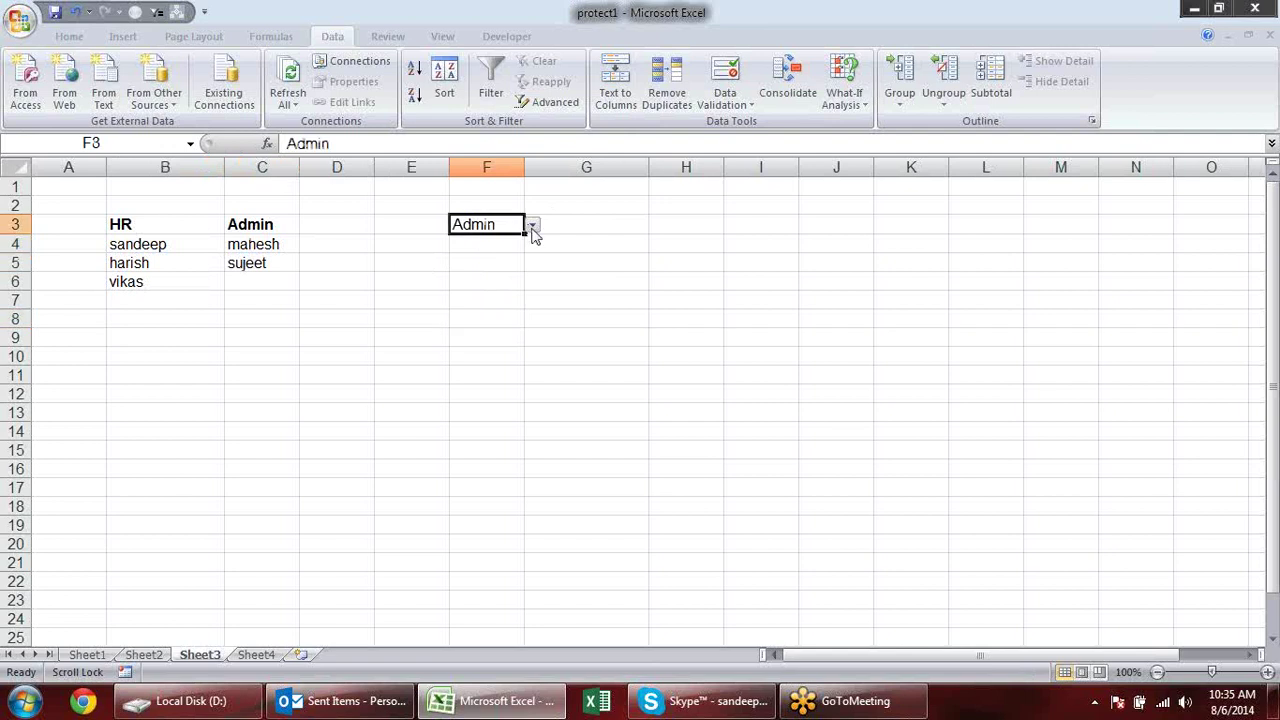
Step: Begin the formula =INDIRECT(F3 in G3, pointing at the department choice in F3
click(583, 229)
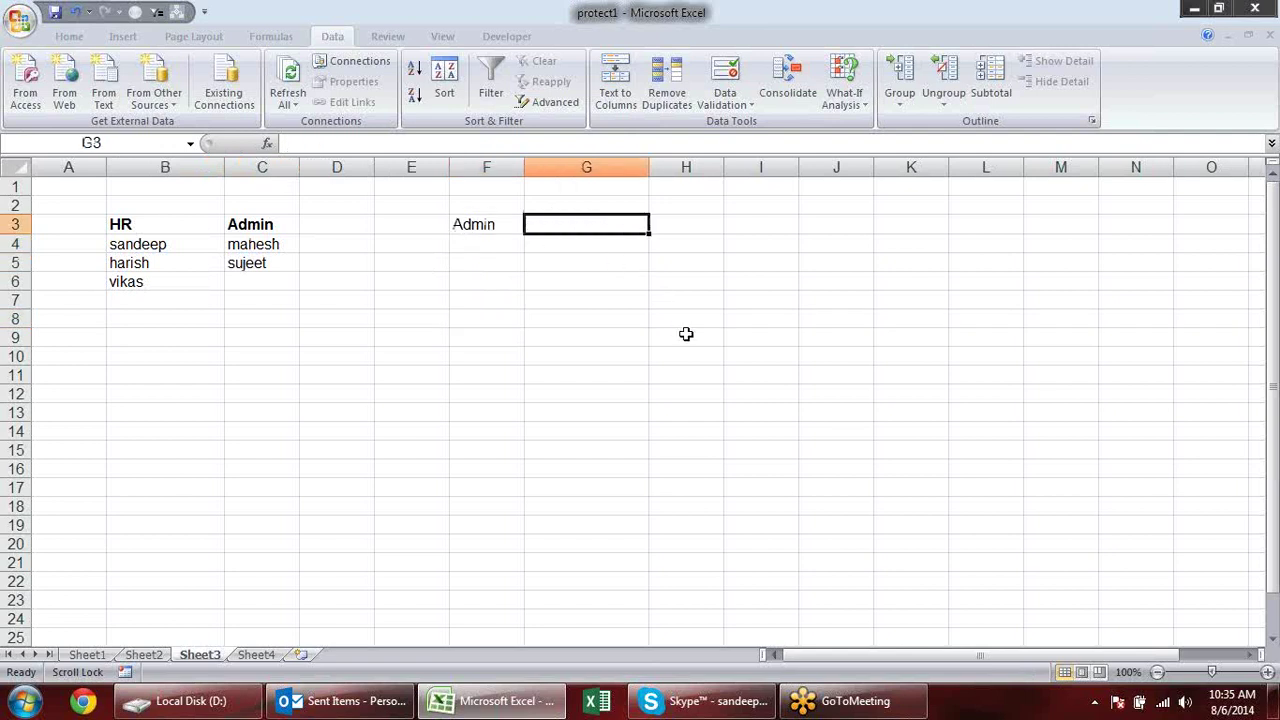
text(=)
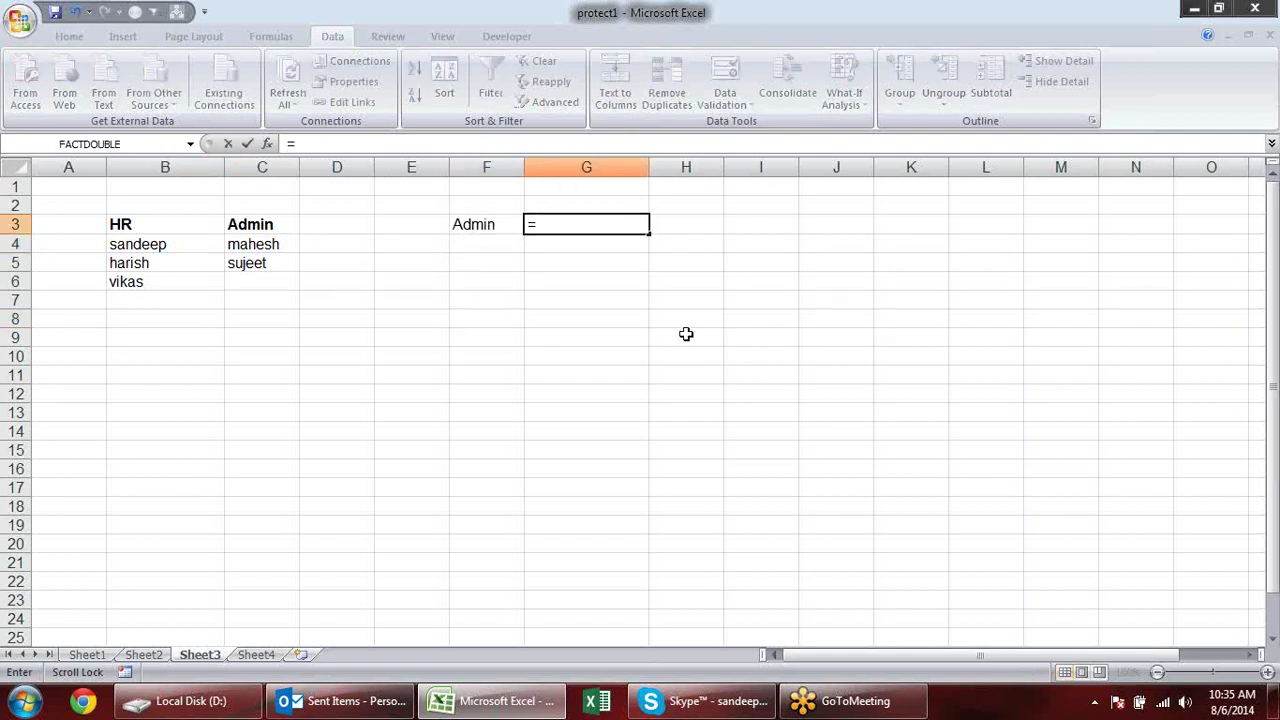
text(ind)
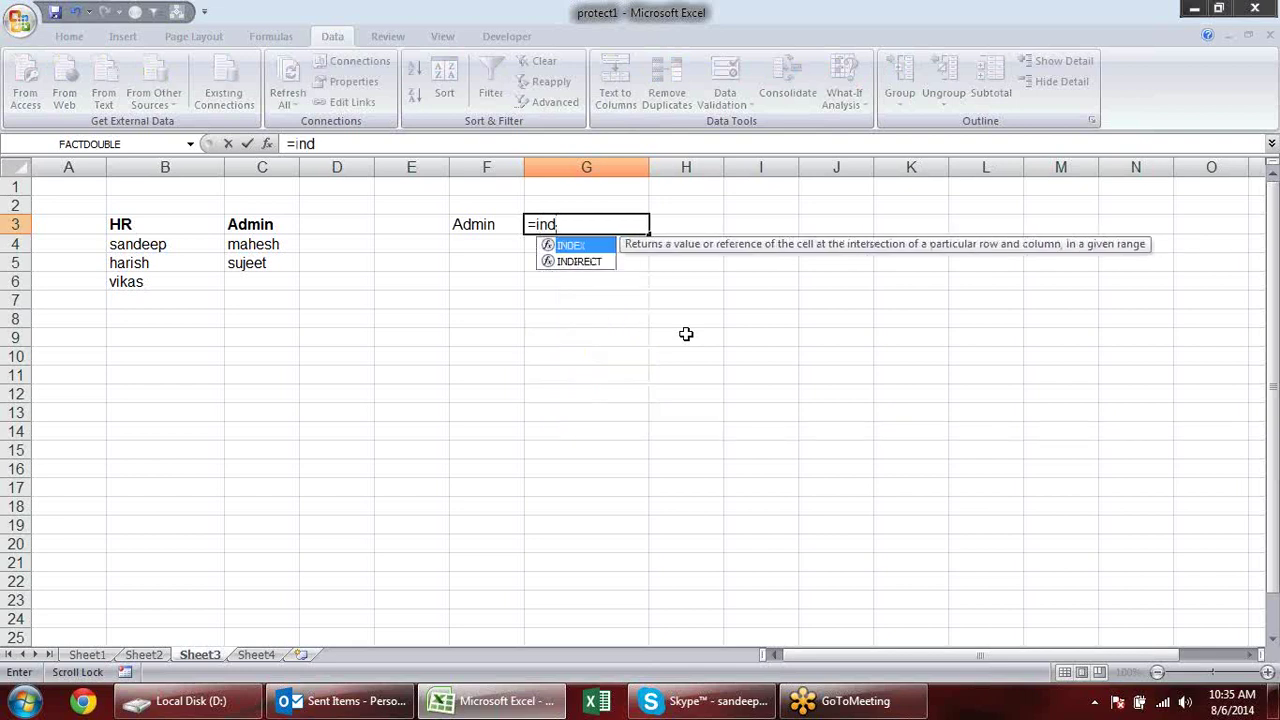
key(Down)
key(Tab)
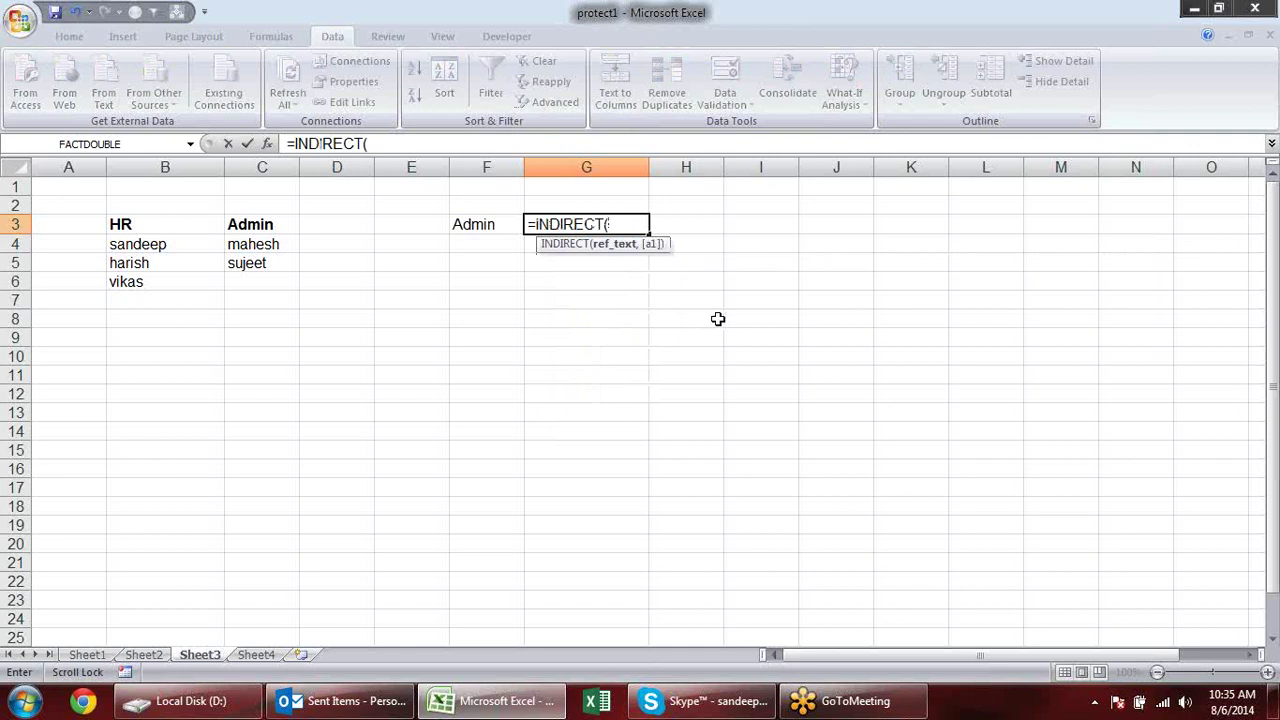
click(479, 226)
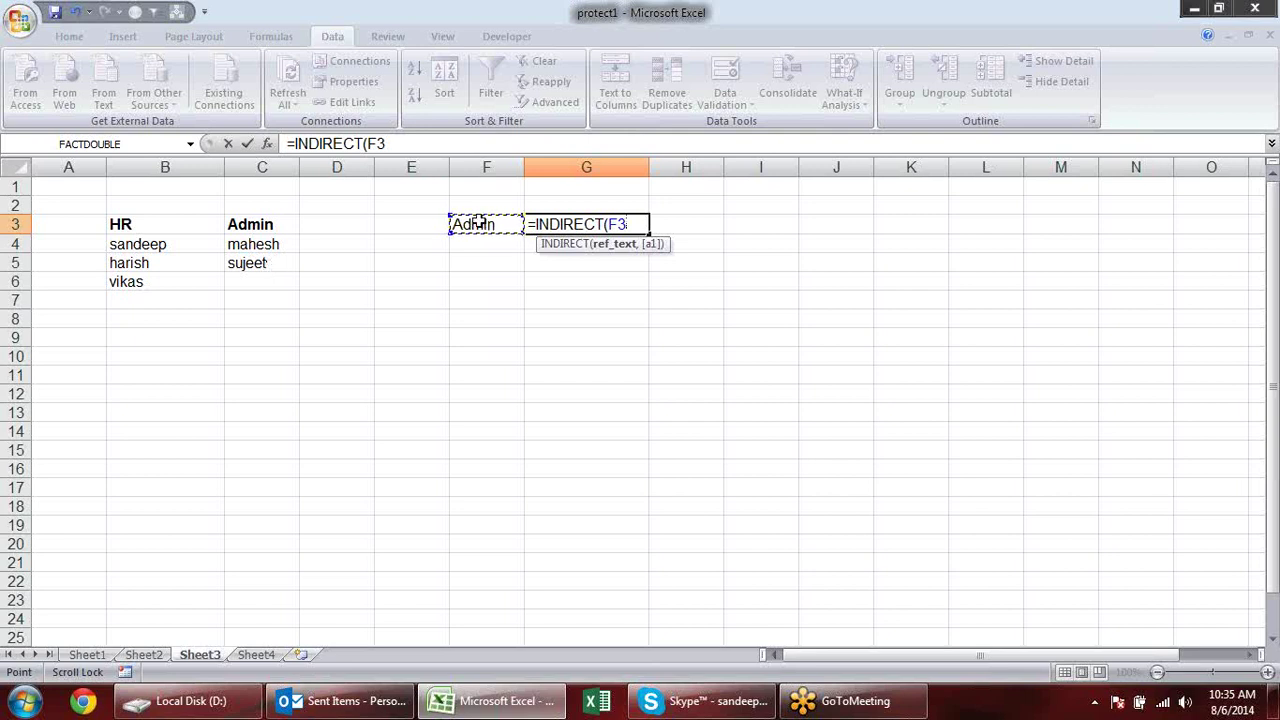
Step: Commit the INDIRECT formula in G3, inspect it, then delete the erroring formula
key(Return)
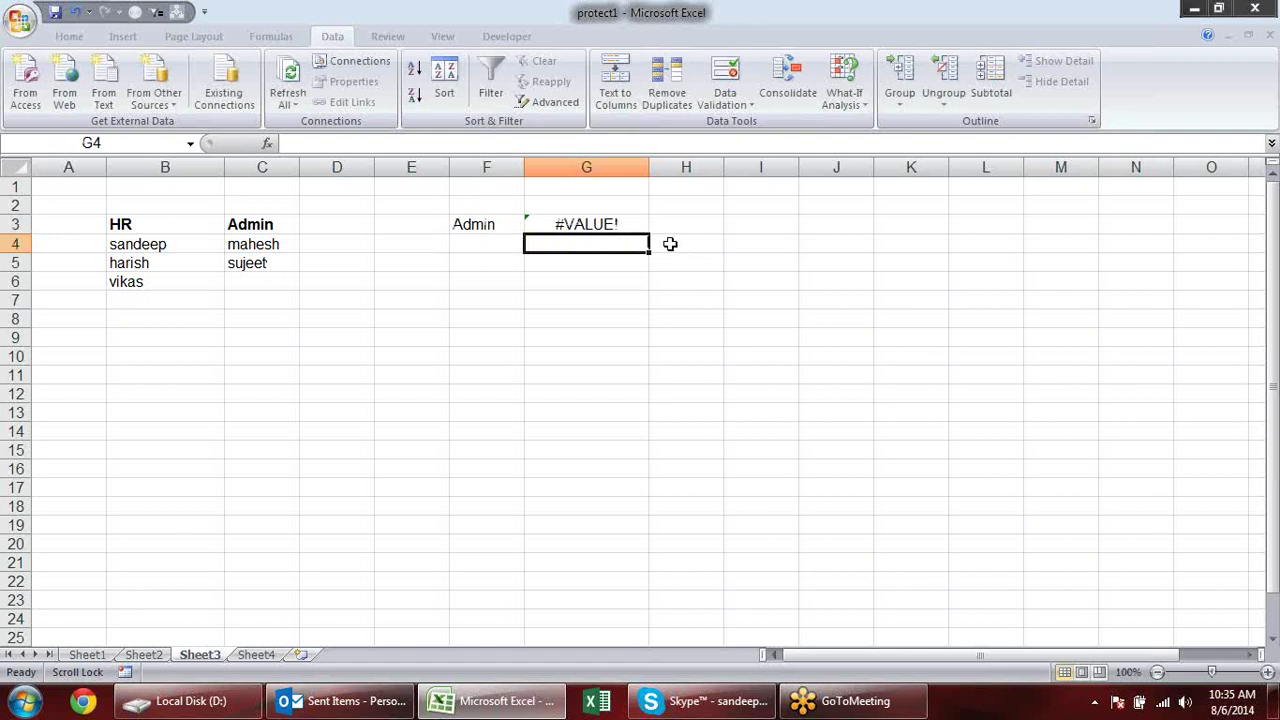
click(615, 227)
double_click(627, 226)
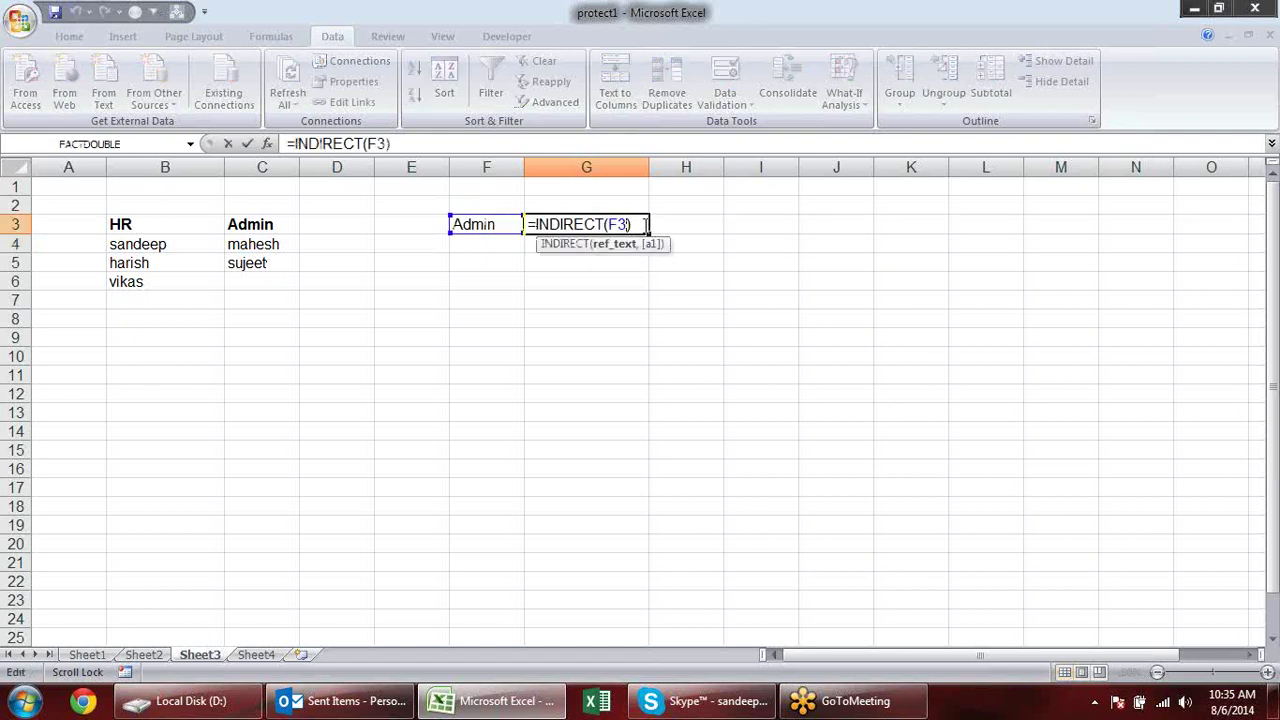
drag(641, 224, 485, 224)
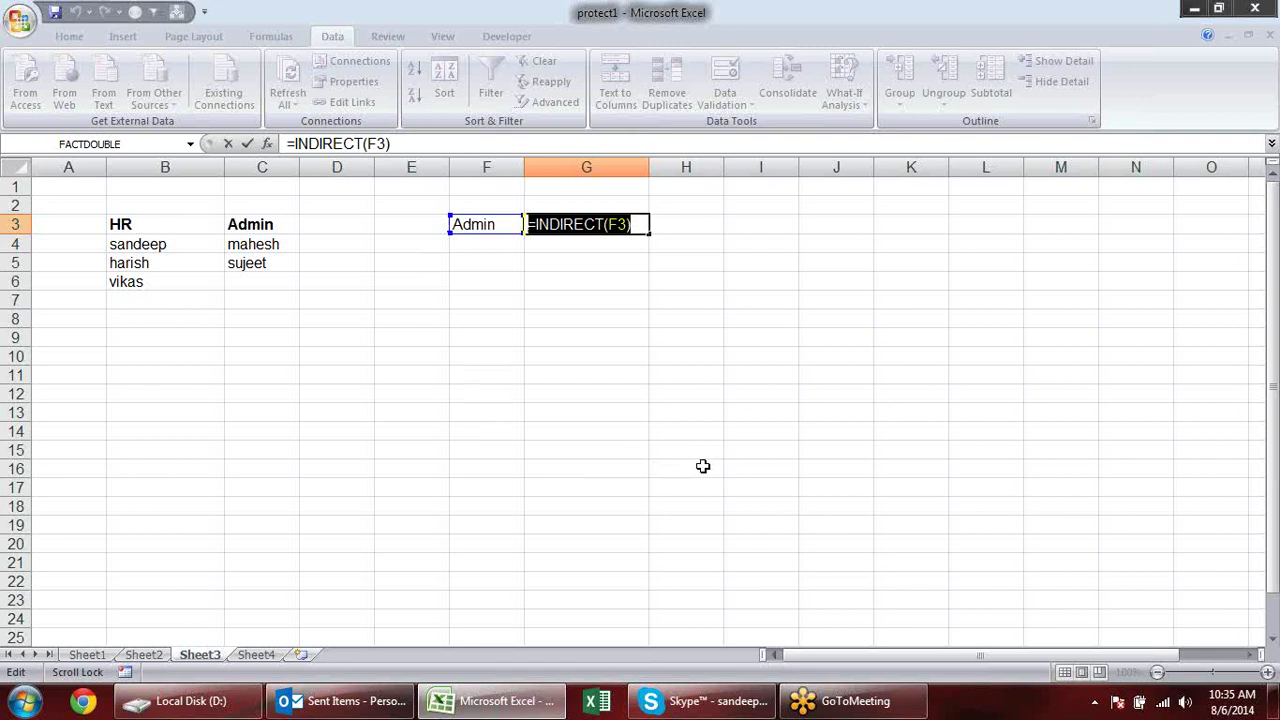
key(ctrl+Return)
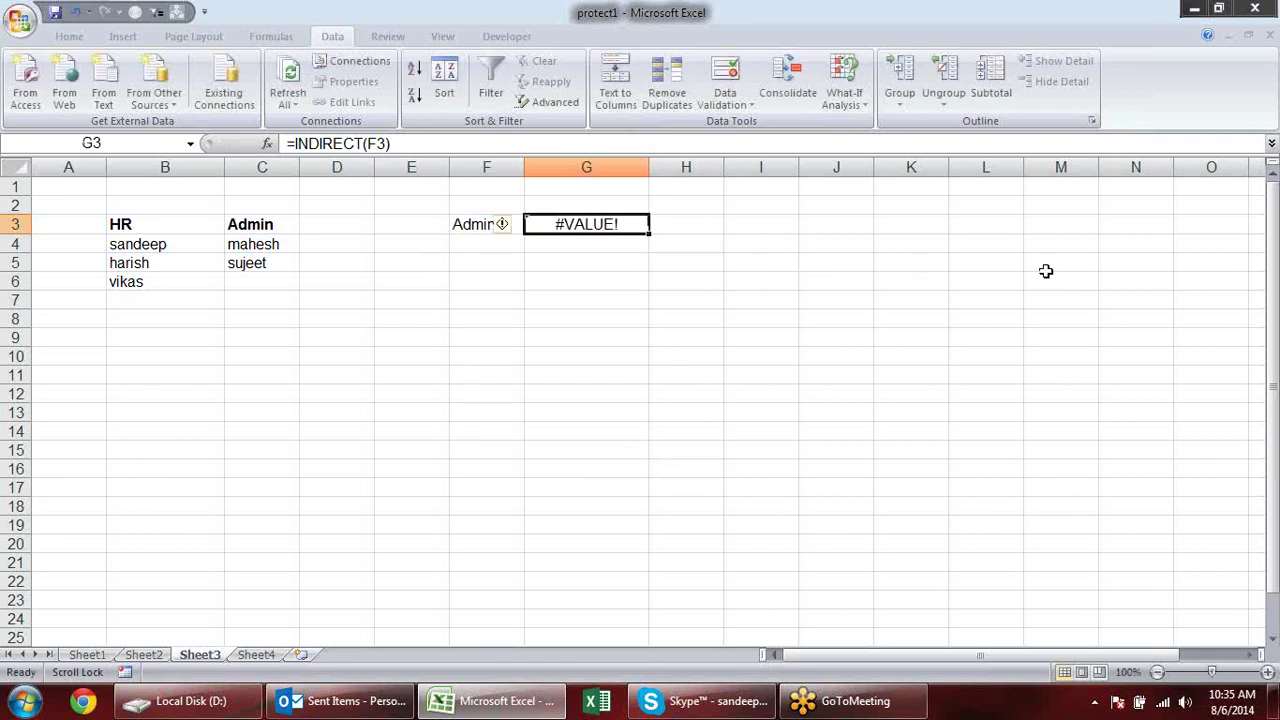
key(Delete)
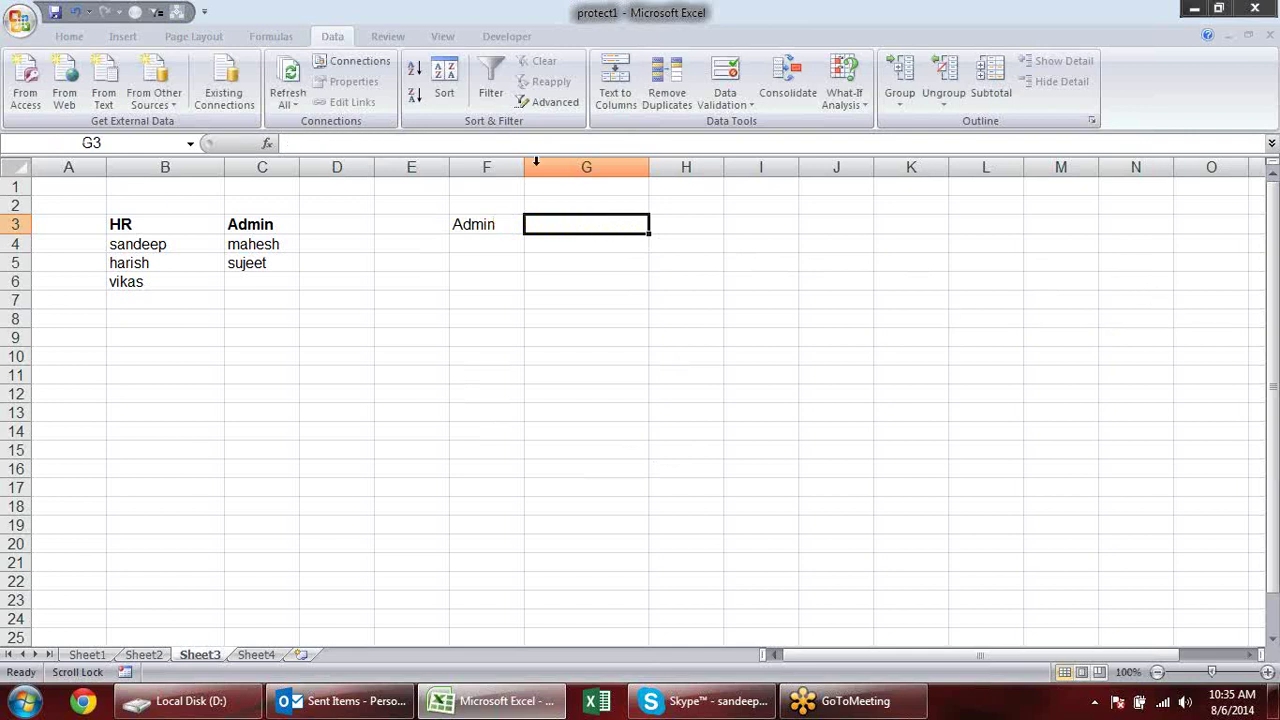
Step: Give G3 List validation with source =INDIRECT(F3), then open F3's department dropdown
click(726, 80)
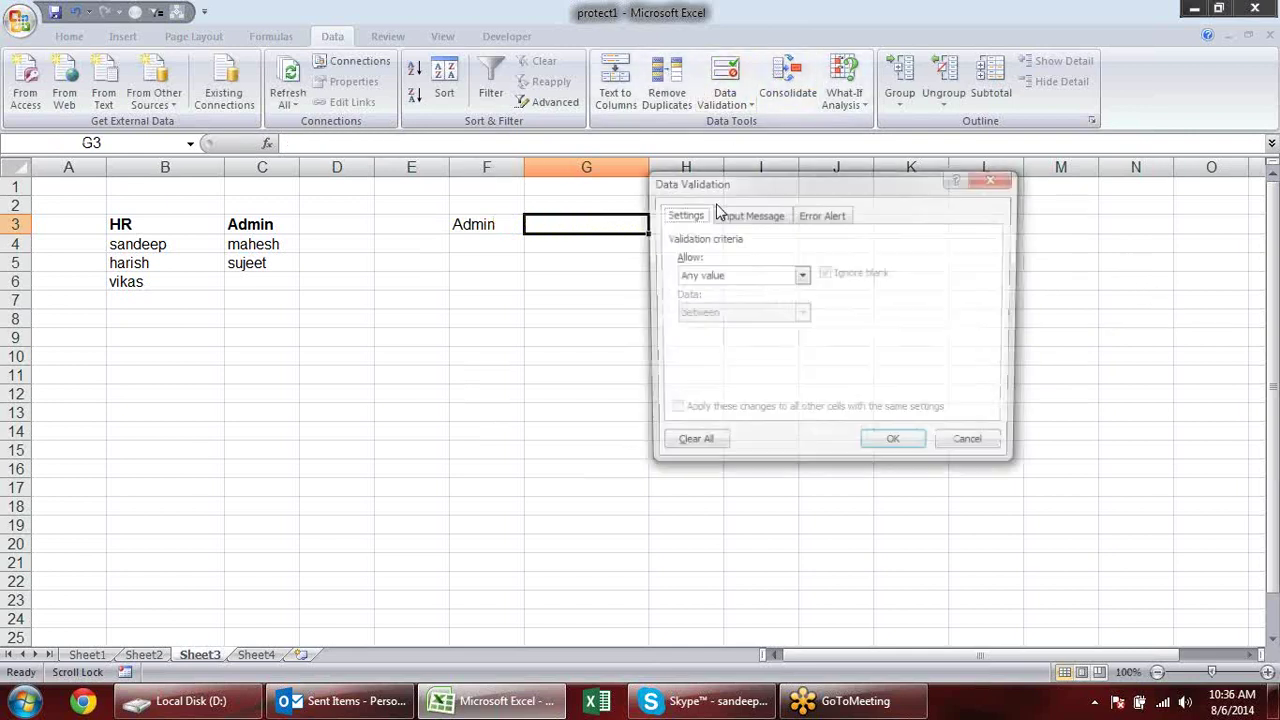
click(801, 275)
click(740, 331)
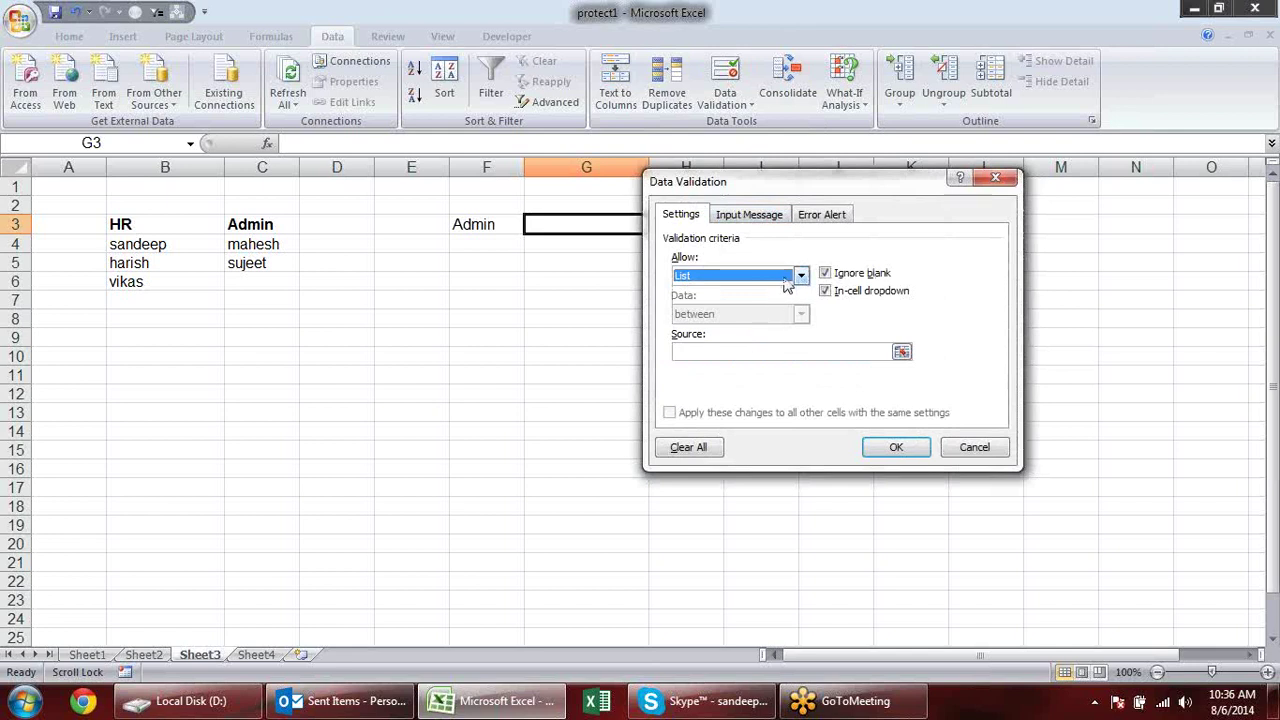
click(703, 351)
text(=INDIRECT(F3))
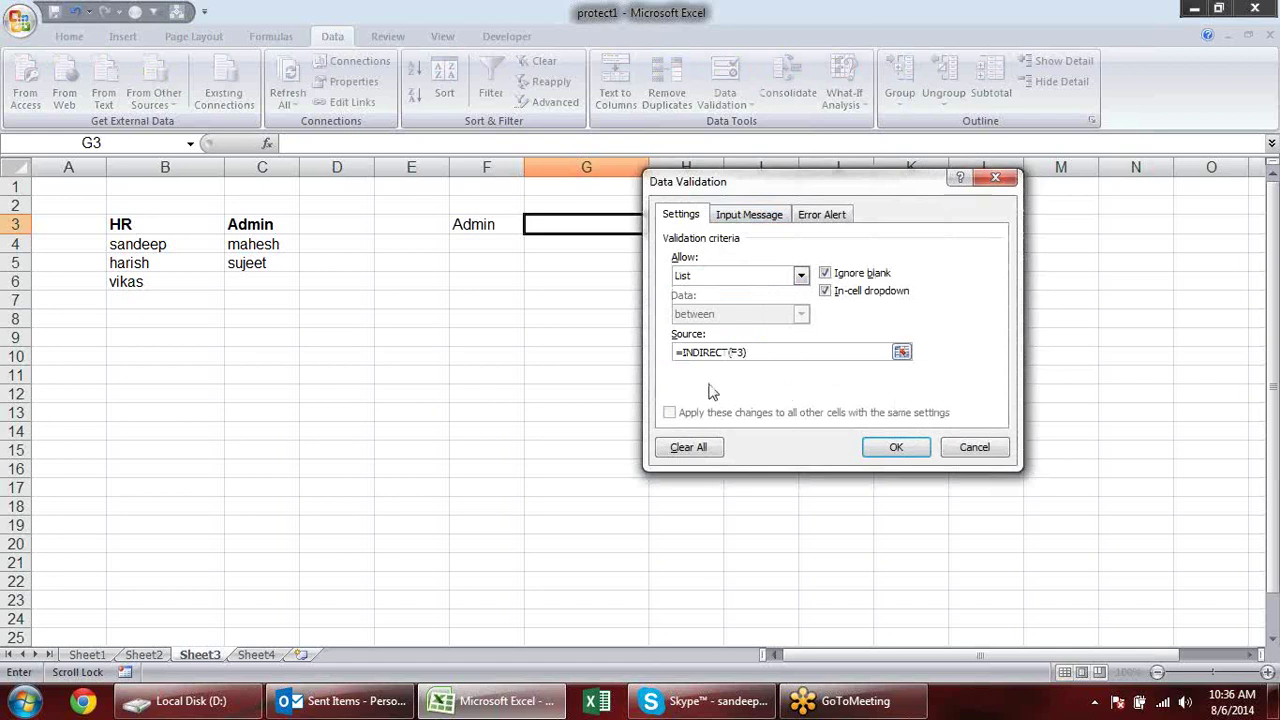
click(899, 447)
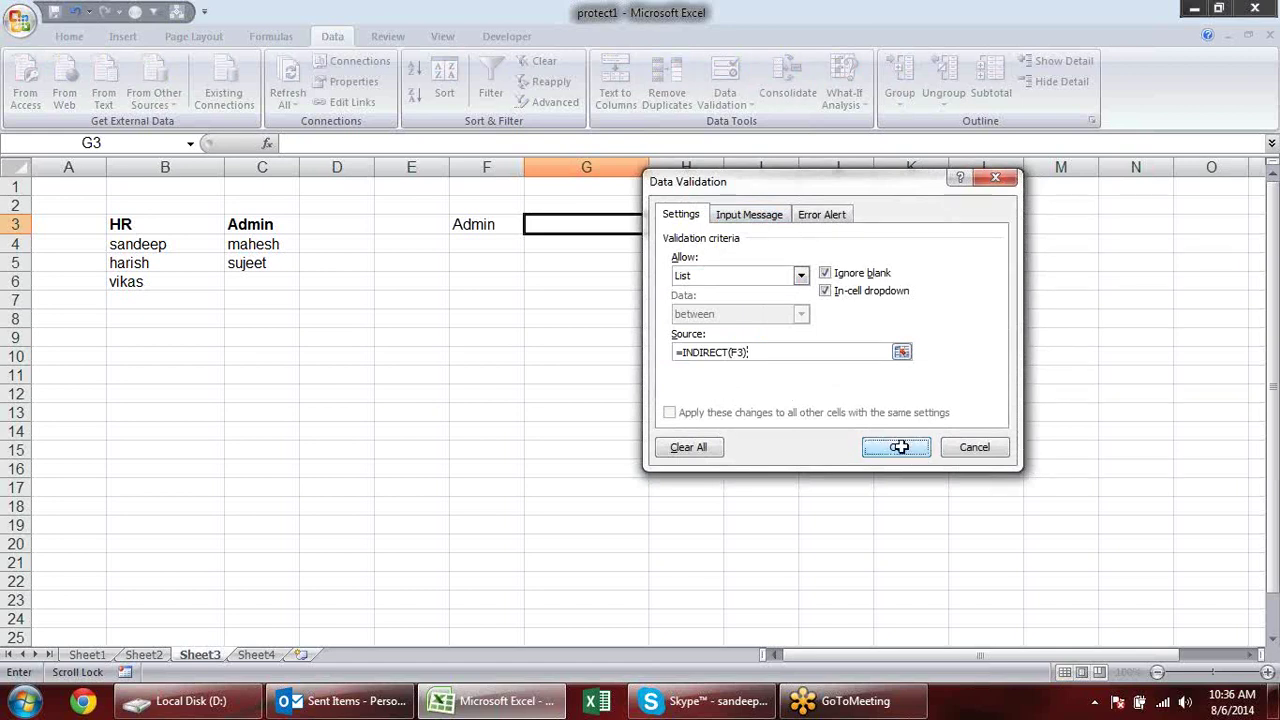
click(737, 277)
click(494, 222)
click(533, 227)
Step: Set F3 to HR and try three different HR names from G3's dropdown
click(508, 241)
click(622, 228)
click(657, 227)
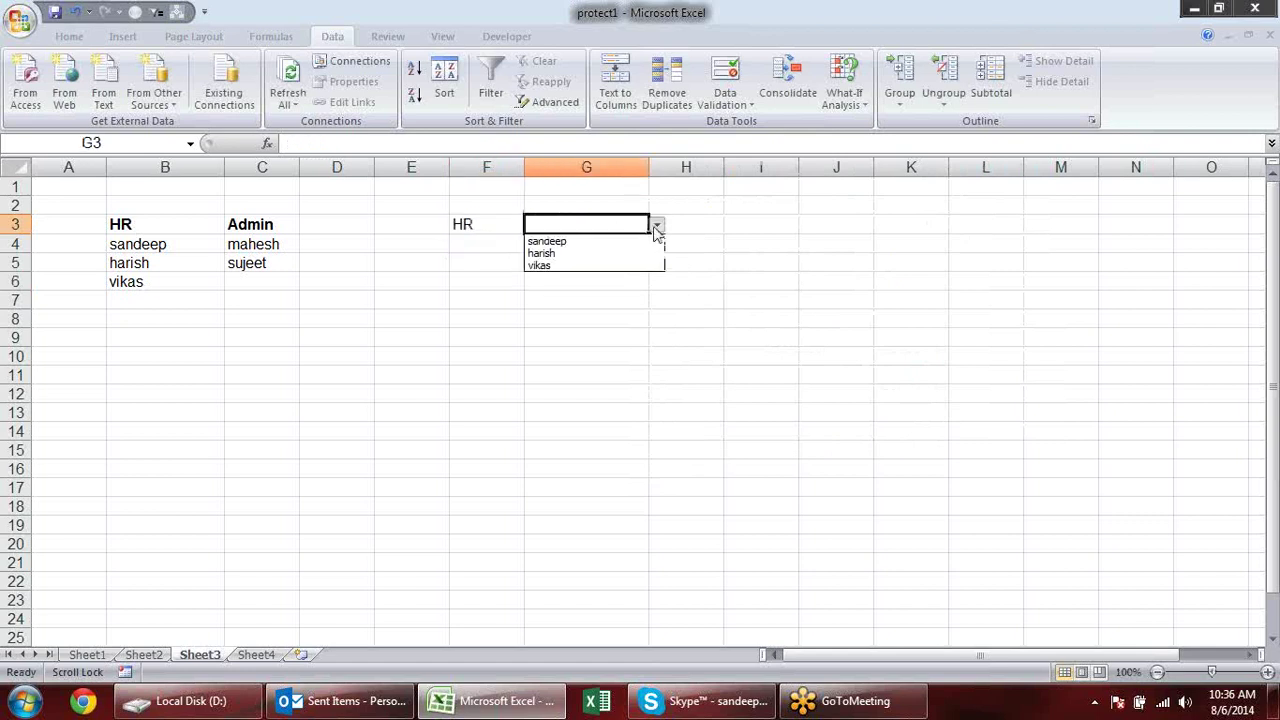
click(634, 242)
click(660, 229)
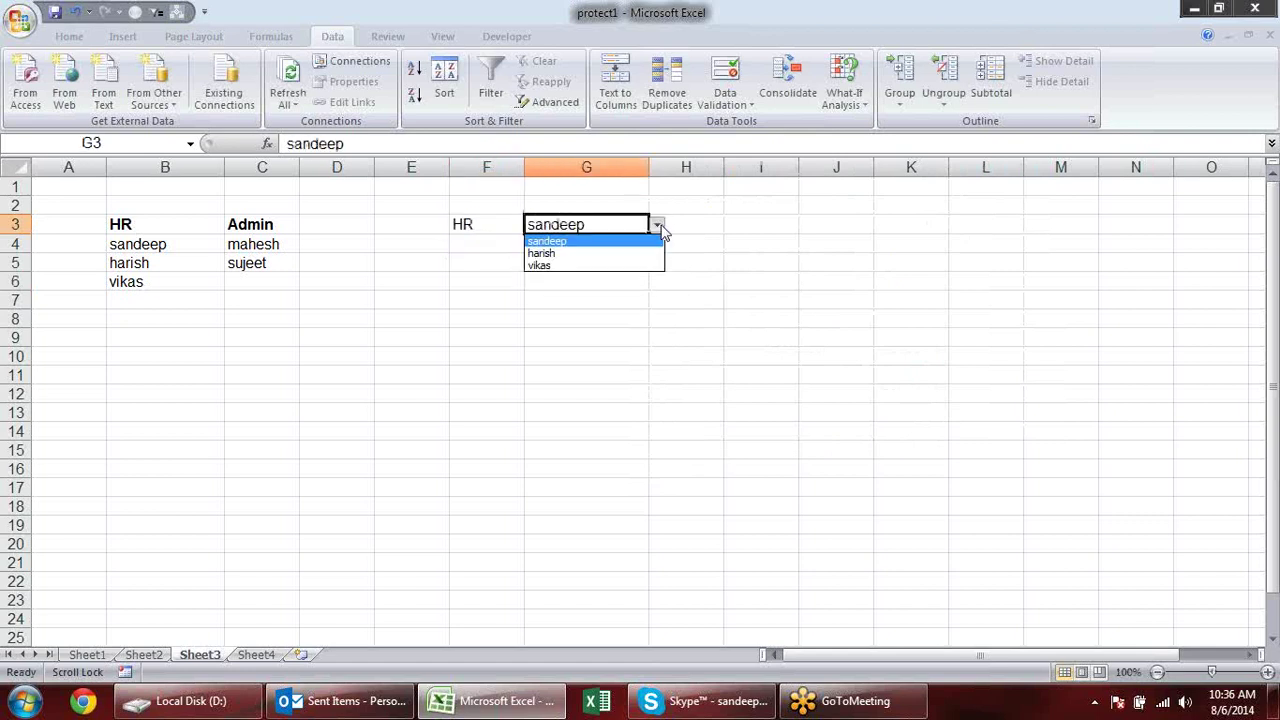
click(636, 253)
click(657, 228)
click(628, 266)
Step: Switch F3 to Admin and pick two Admin names from G3's dropdown in turn
click(500, 225)
click(533, 227)
click(512, 253)
click(612, 222)
click(657, 228)
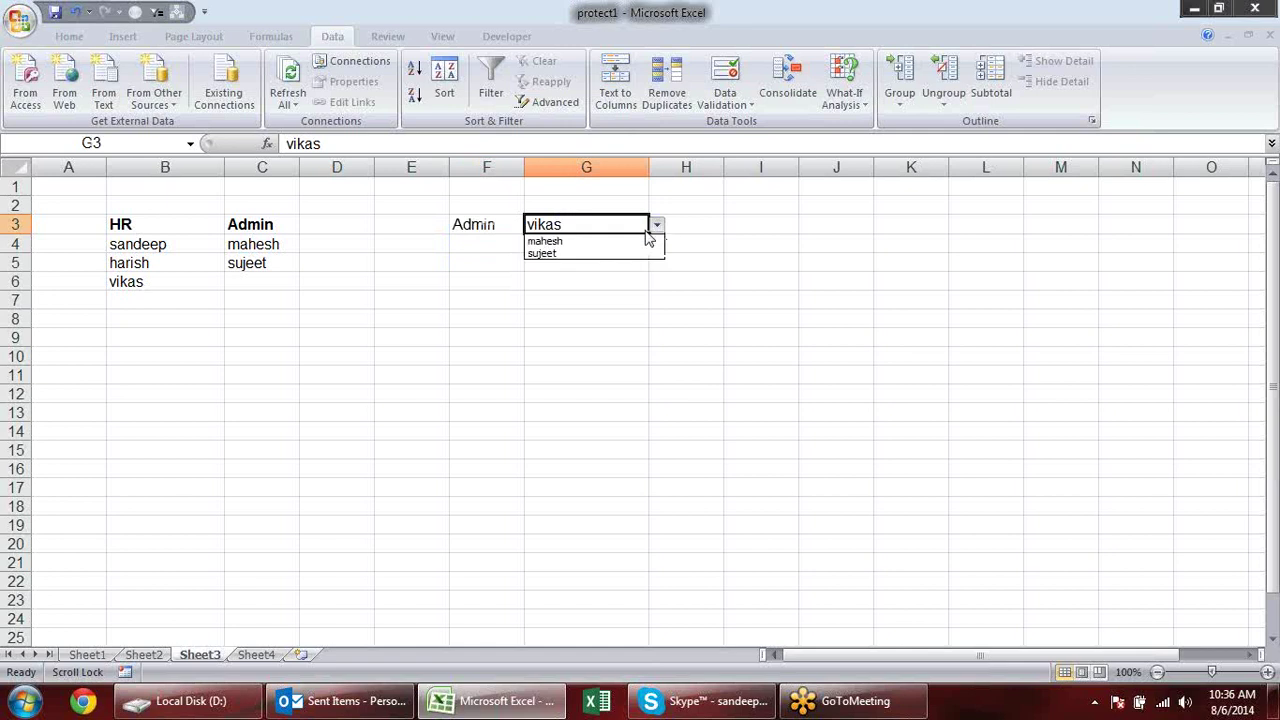
click(622, 241)
click(657, 228)
click(621, 251)
click(655, 278)
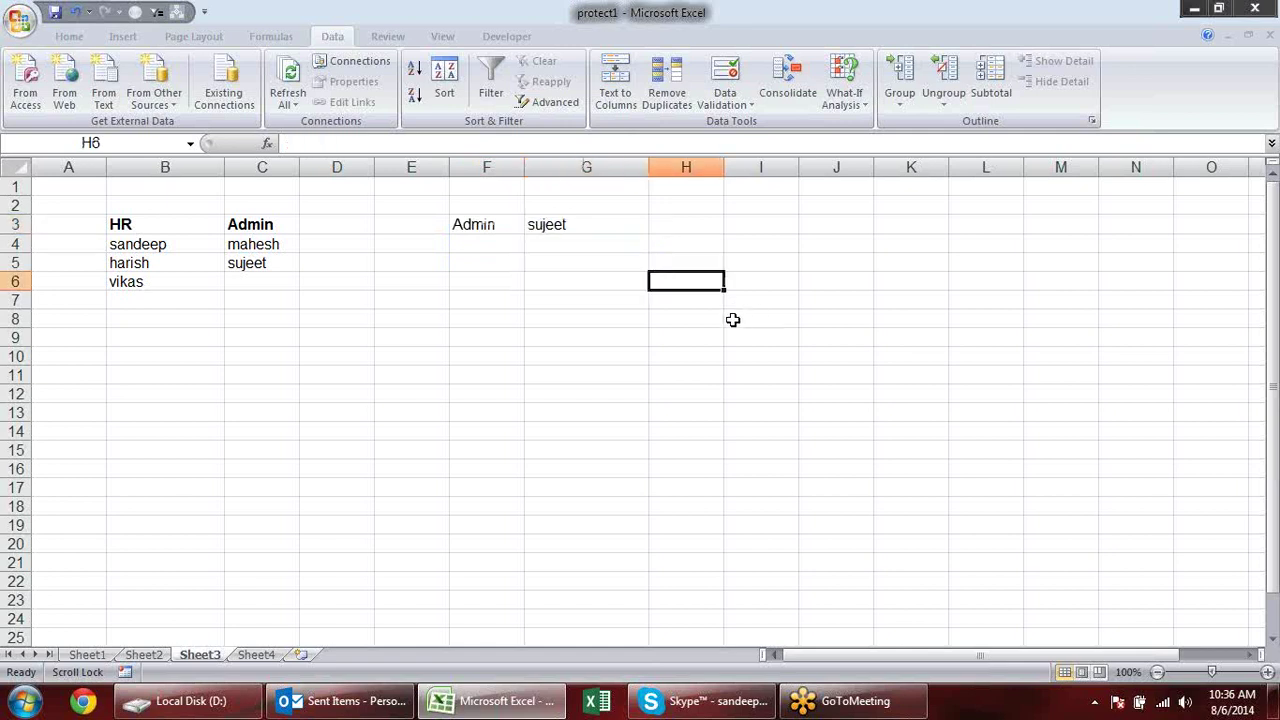
click(393, 280)
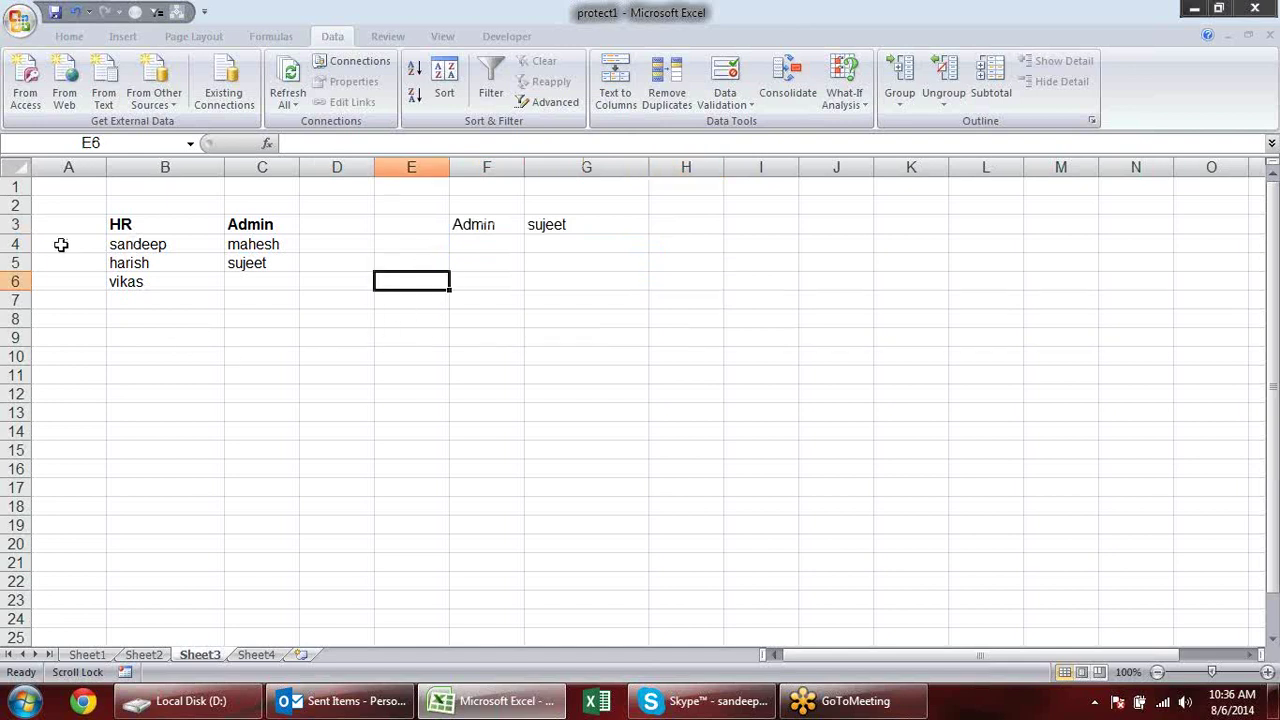
Step: Clear the contents of rows 2 to 9
drag(15, 206, 4, 346)
key(Delete)
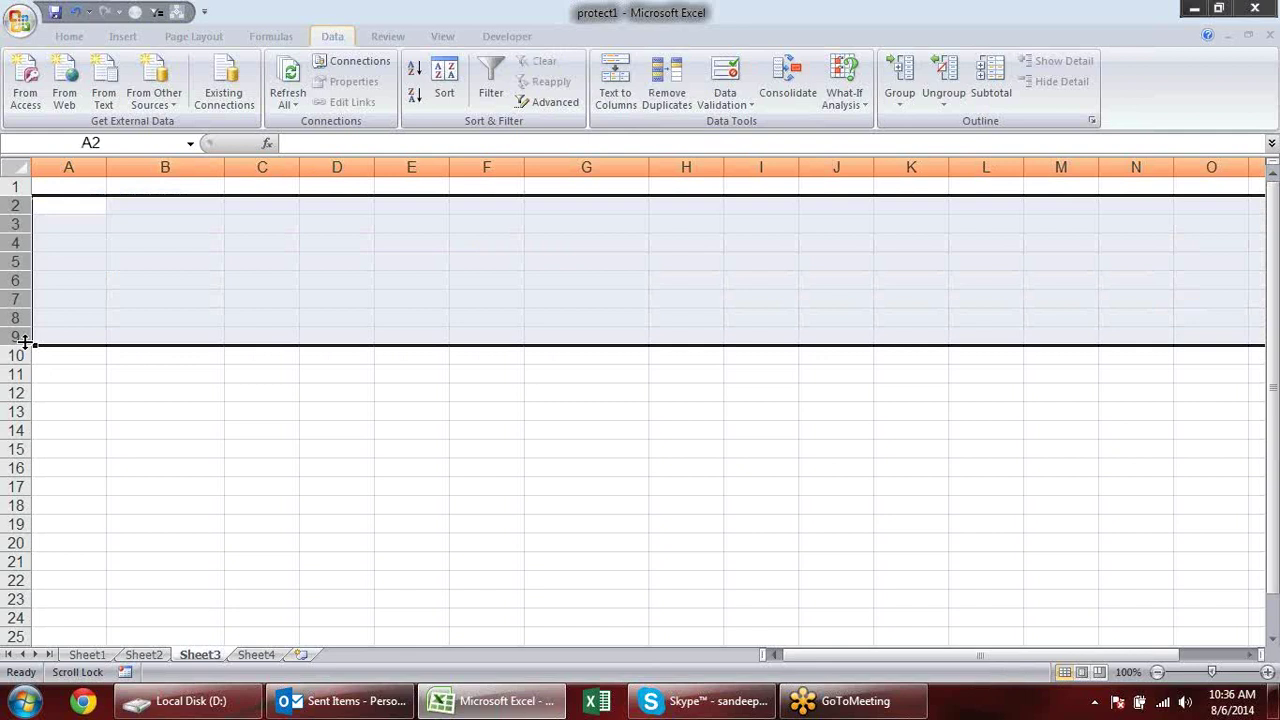
click(642, 414)
click(313, 218)
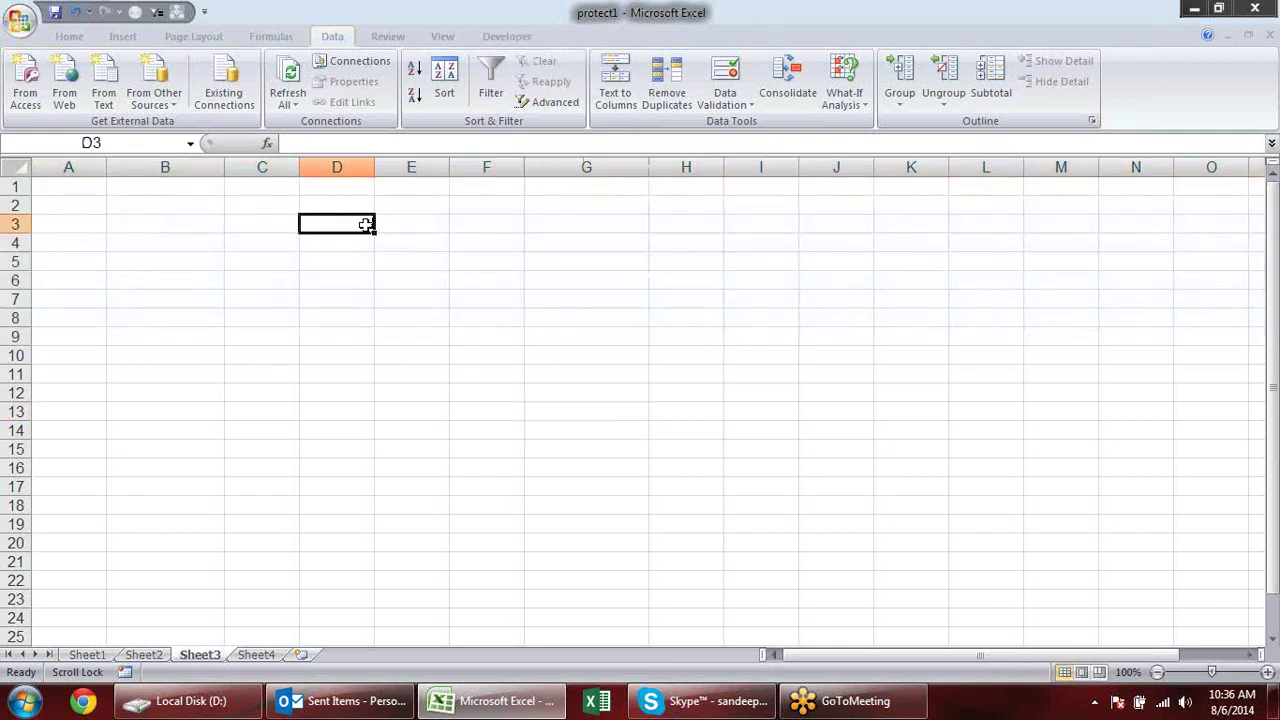
click(349, 204)
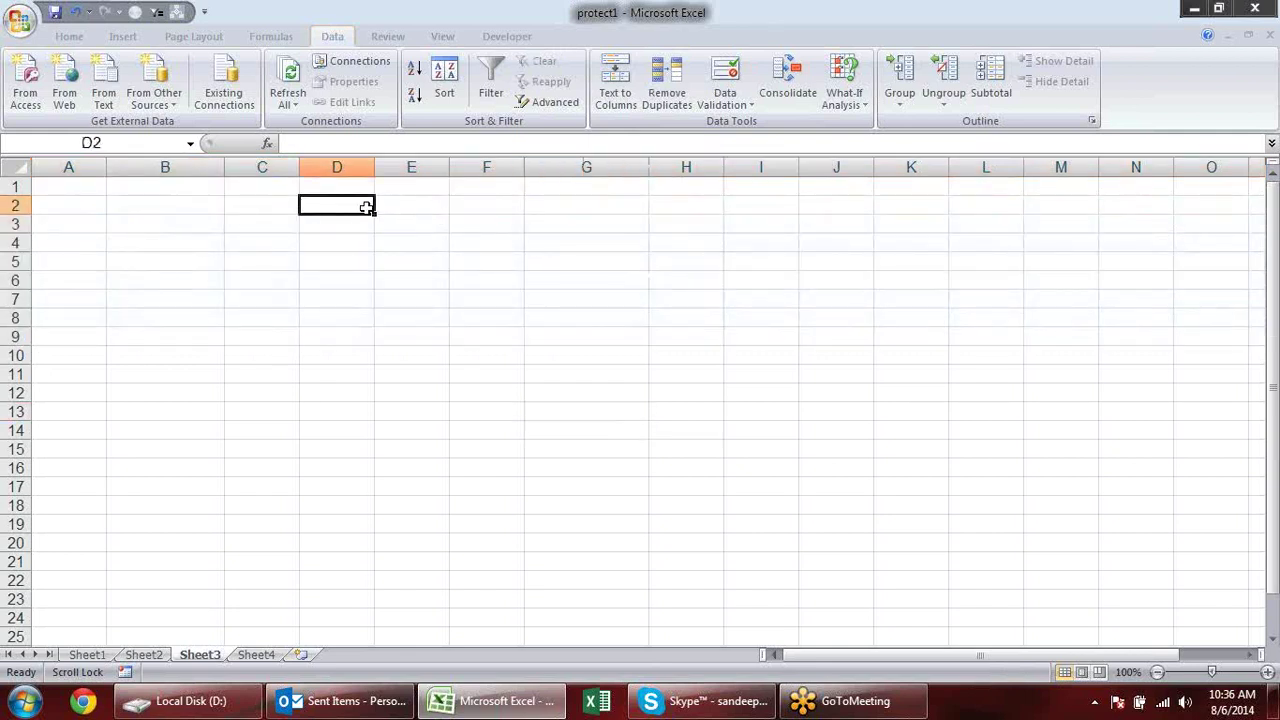
Step: Enter the Name header in E2 and a first name in E3, then fill the repeating names down to E19
click(401, 198)
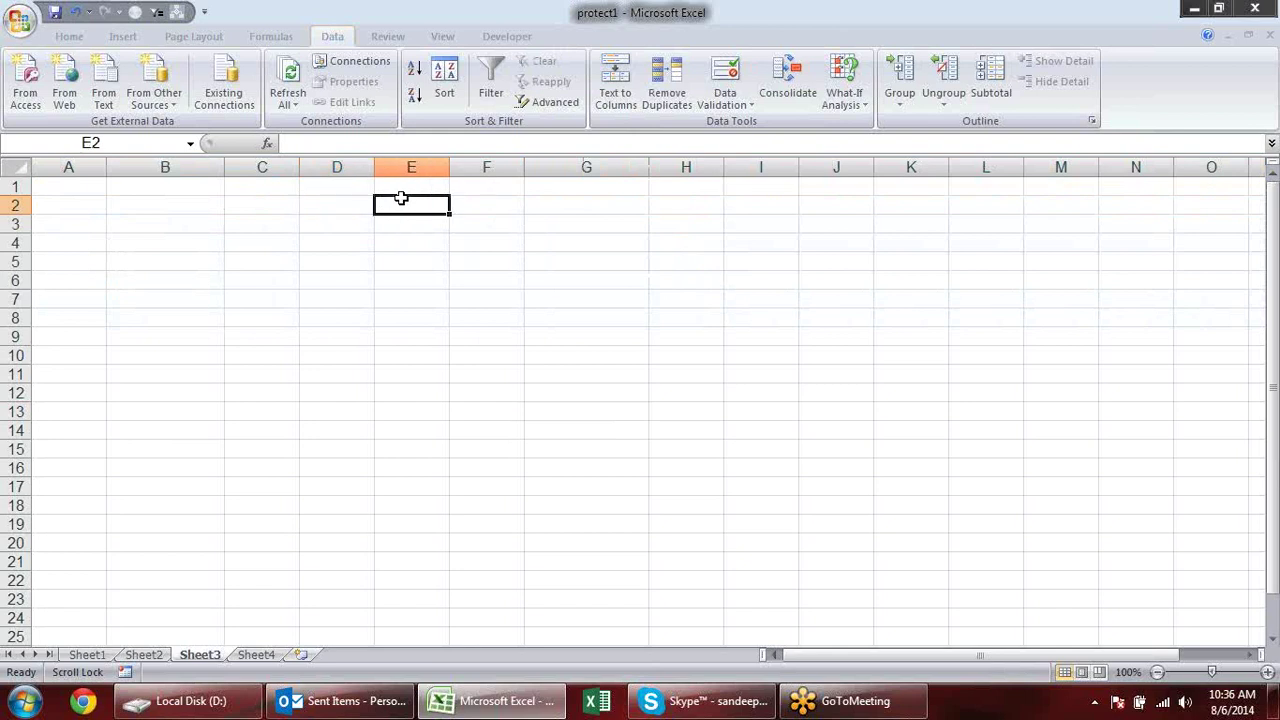
text(Name)
key(Return)
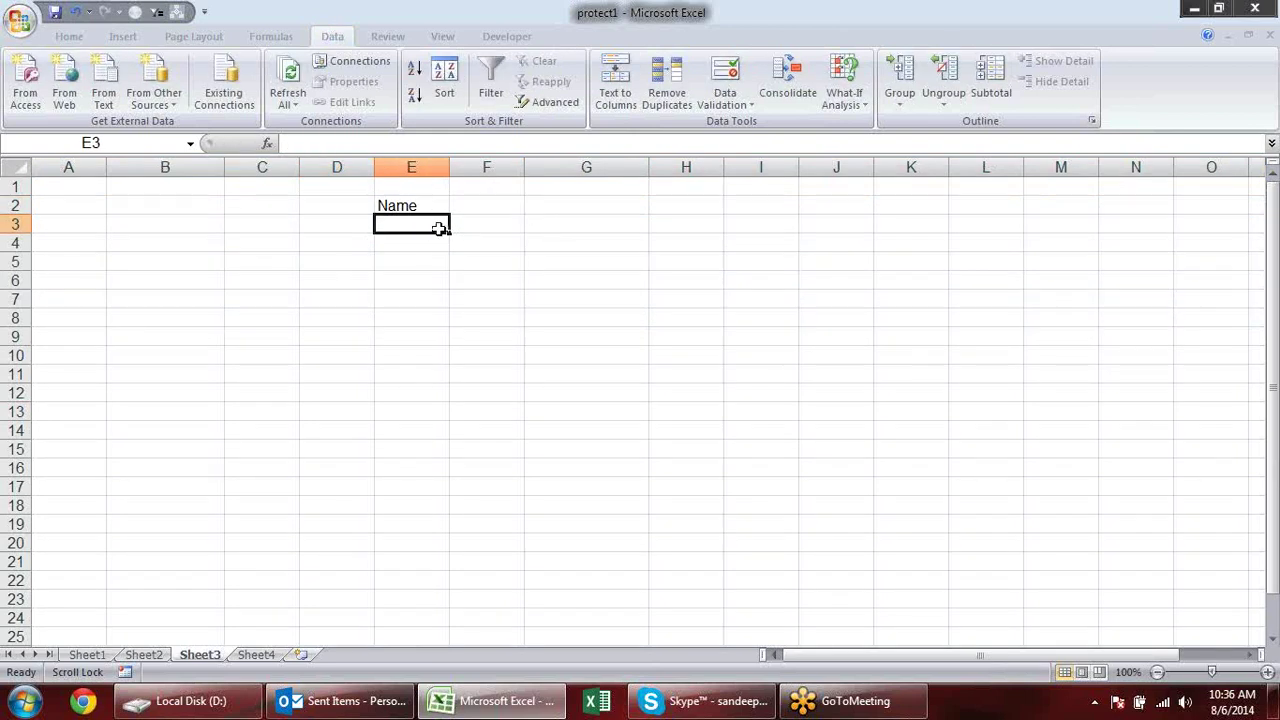
text(sandee)
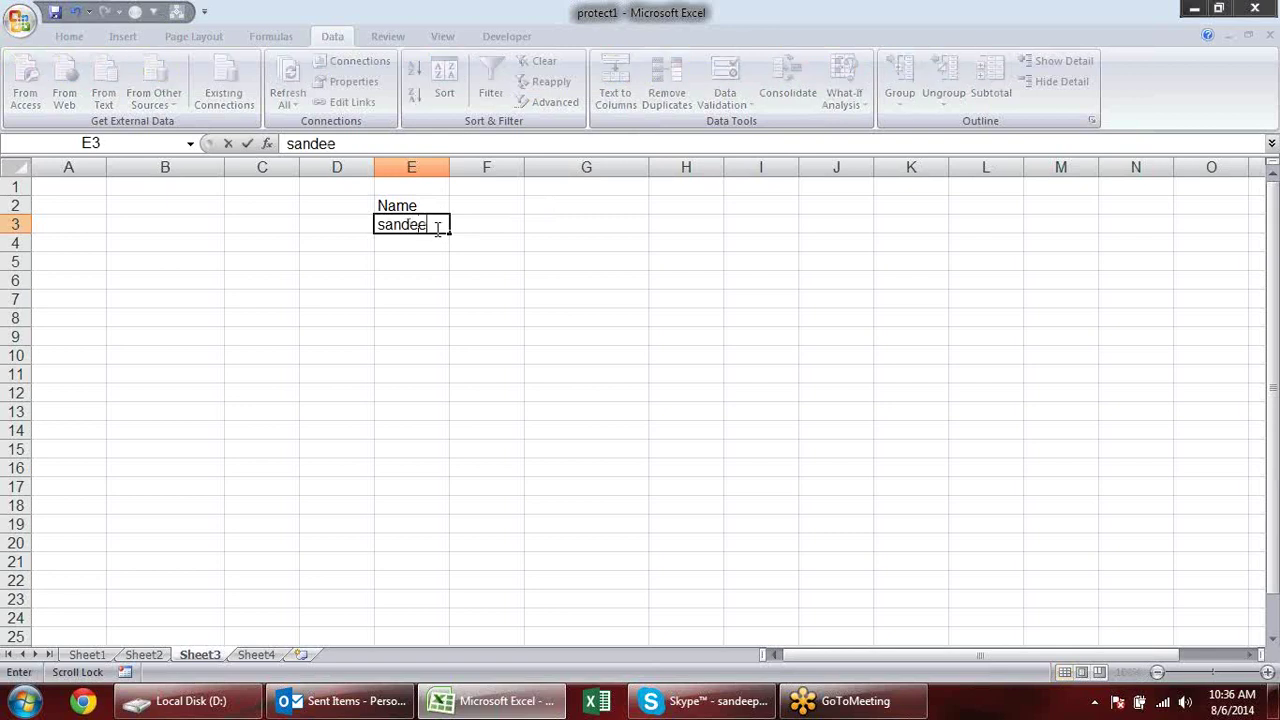
text(p)
key(Return)
key(Up)
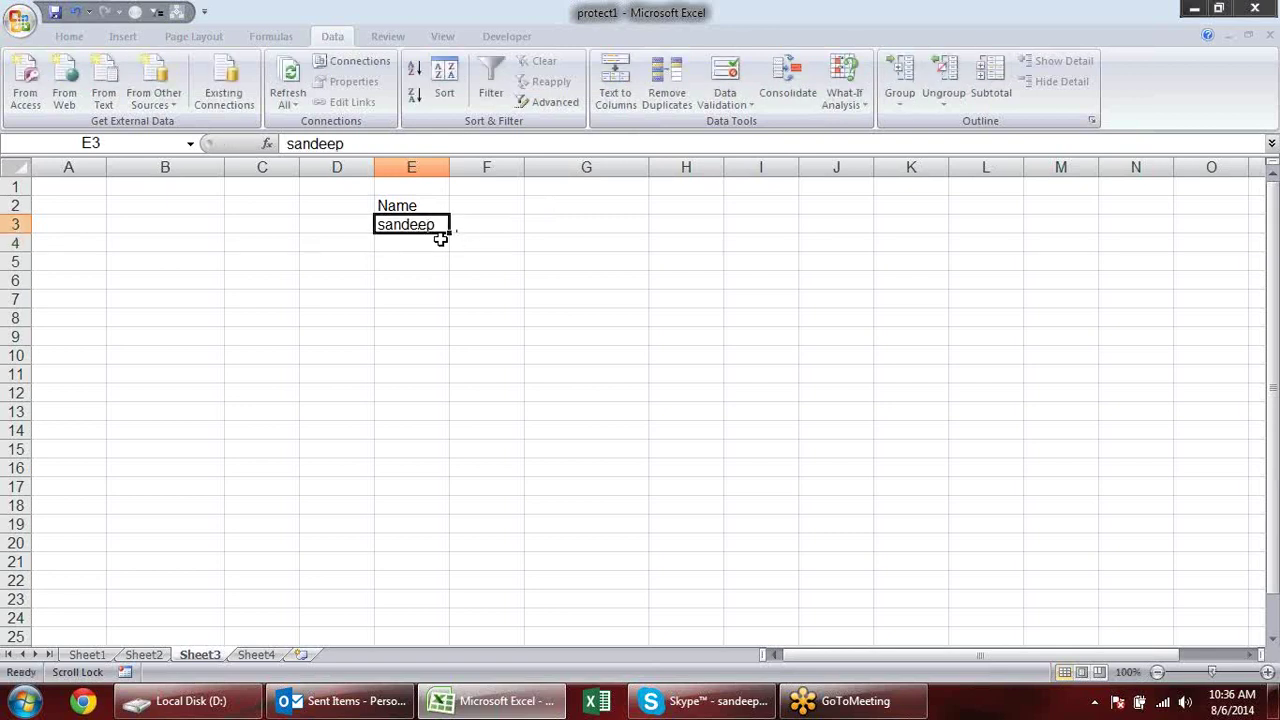
drag(451, 232, 453, 531)
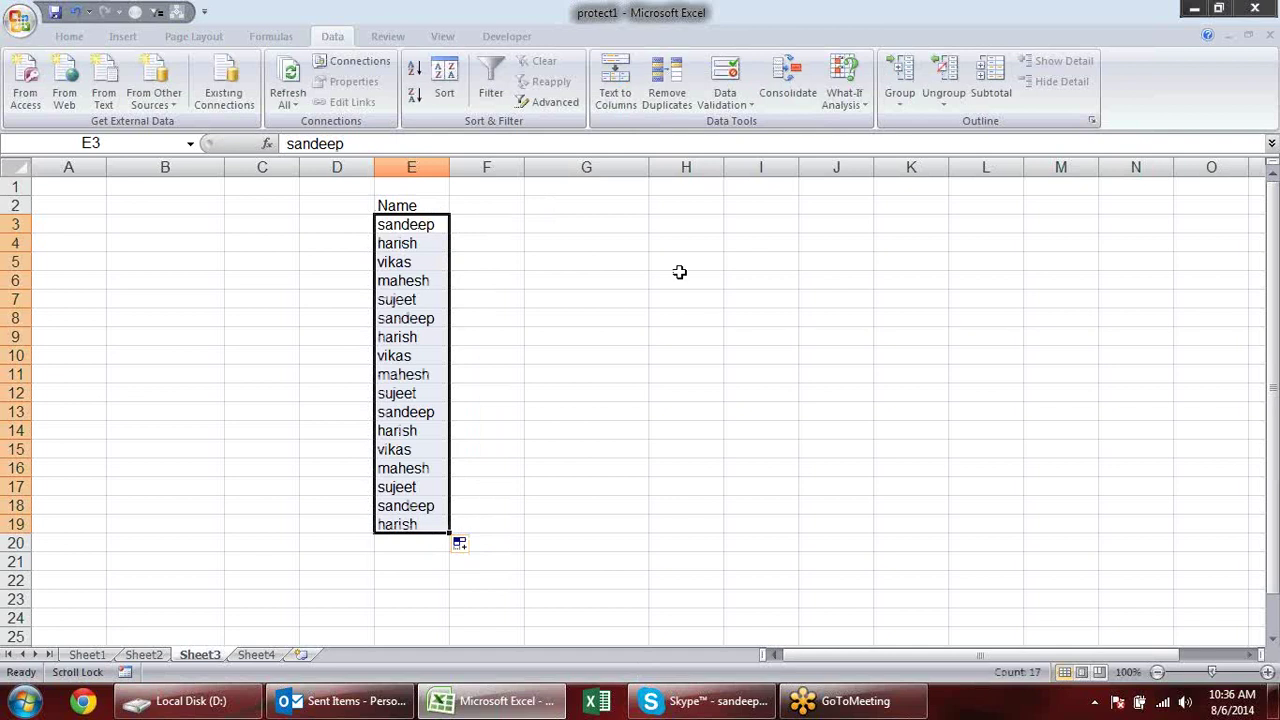
click(700, 340)
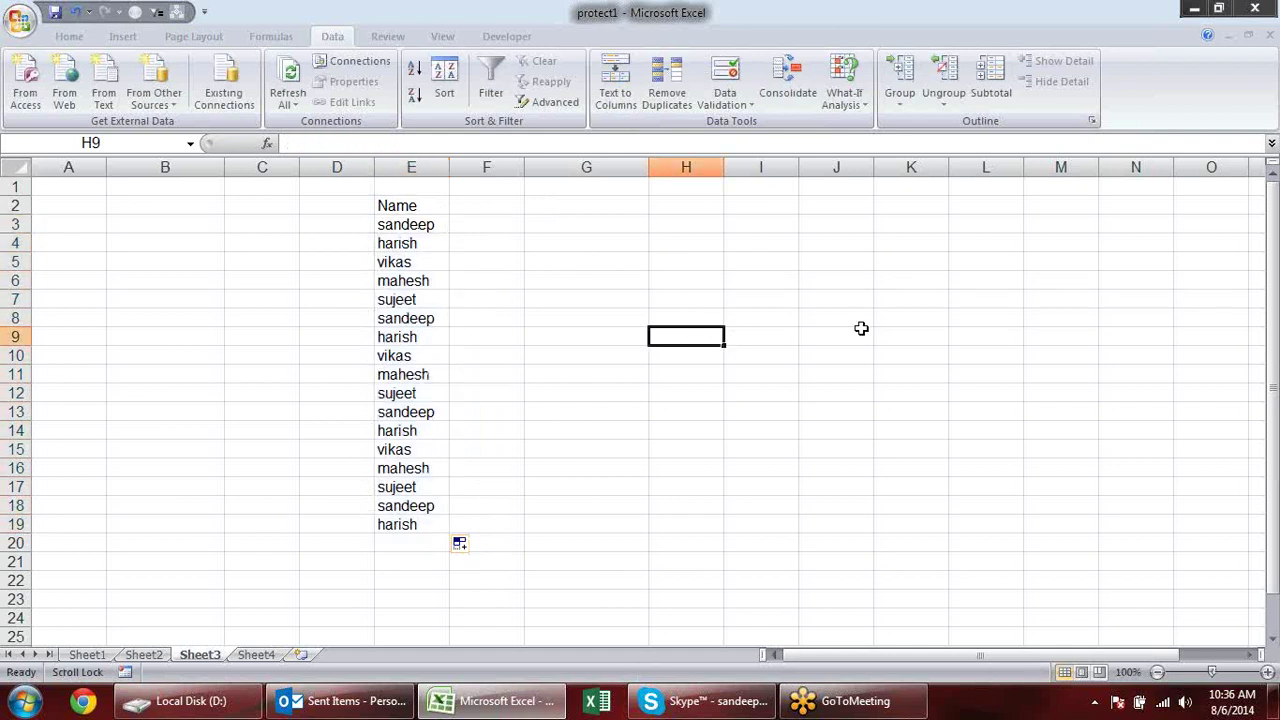
click(336, 227)
Step: Start a COUNTIF formula in D3, then cancel it
text(=)
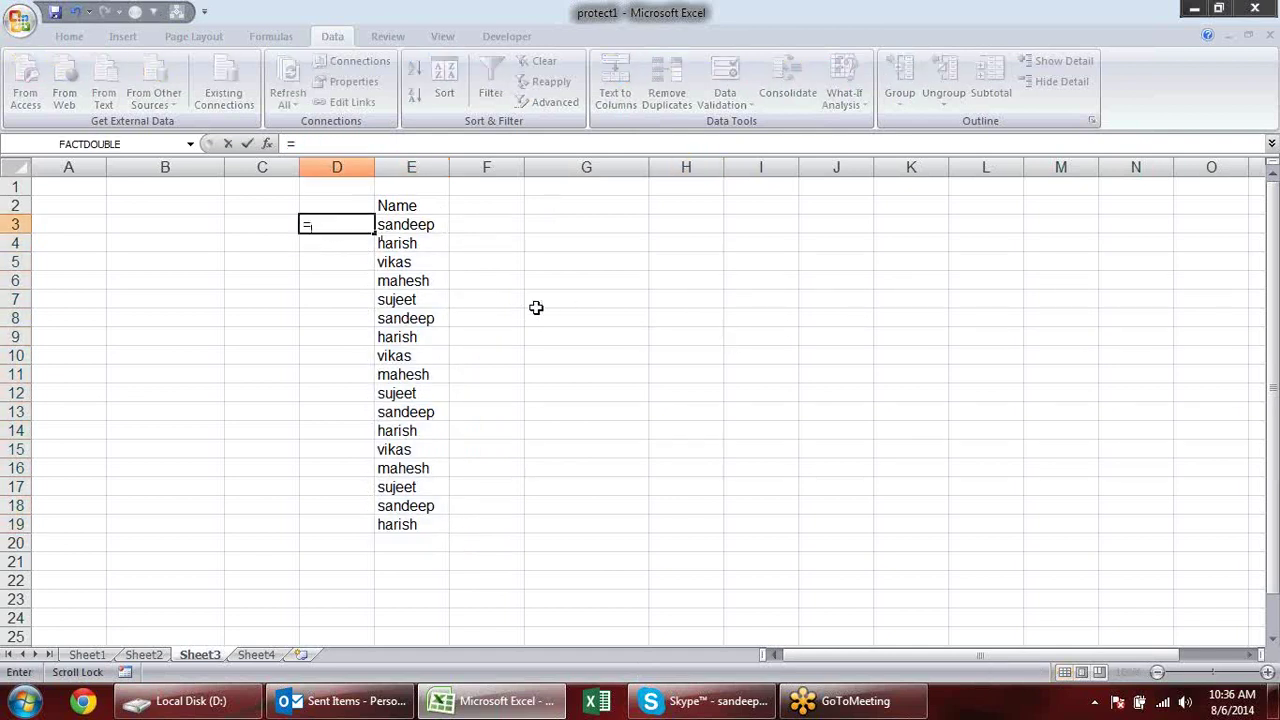
text(count)
key(Tab)
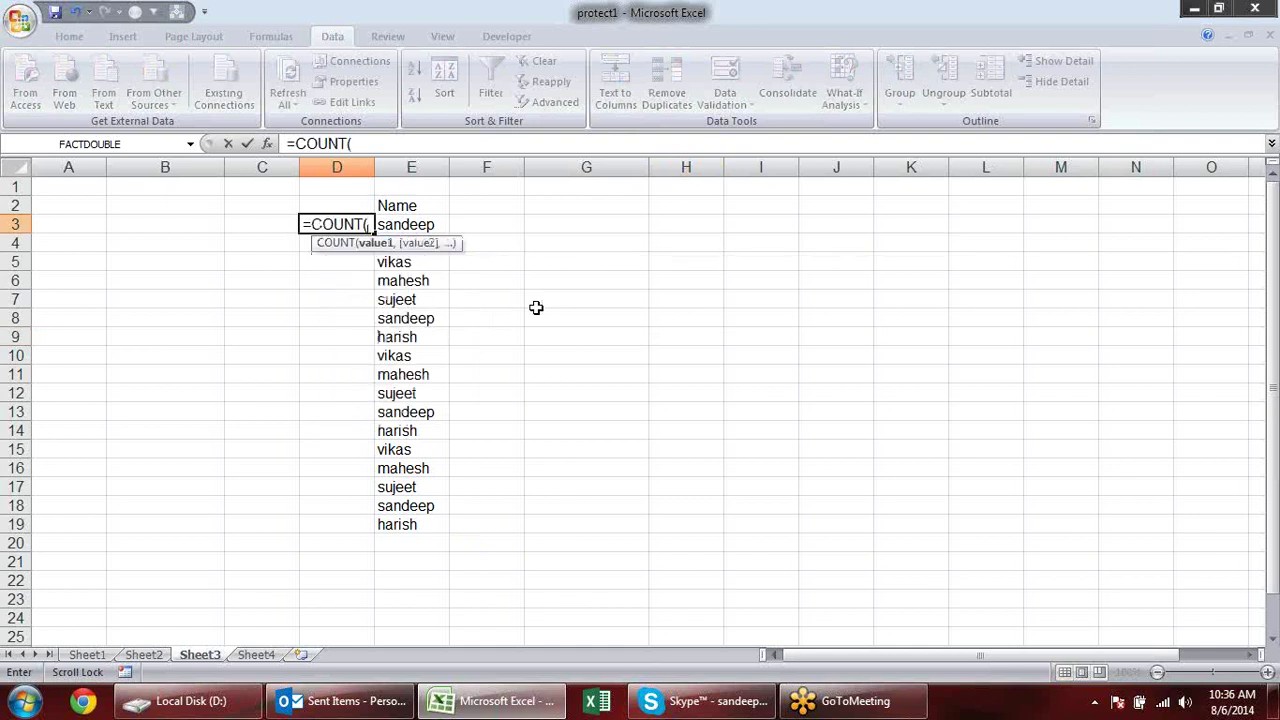
key(BackSpace)
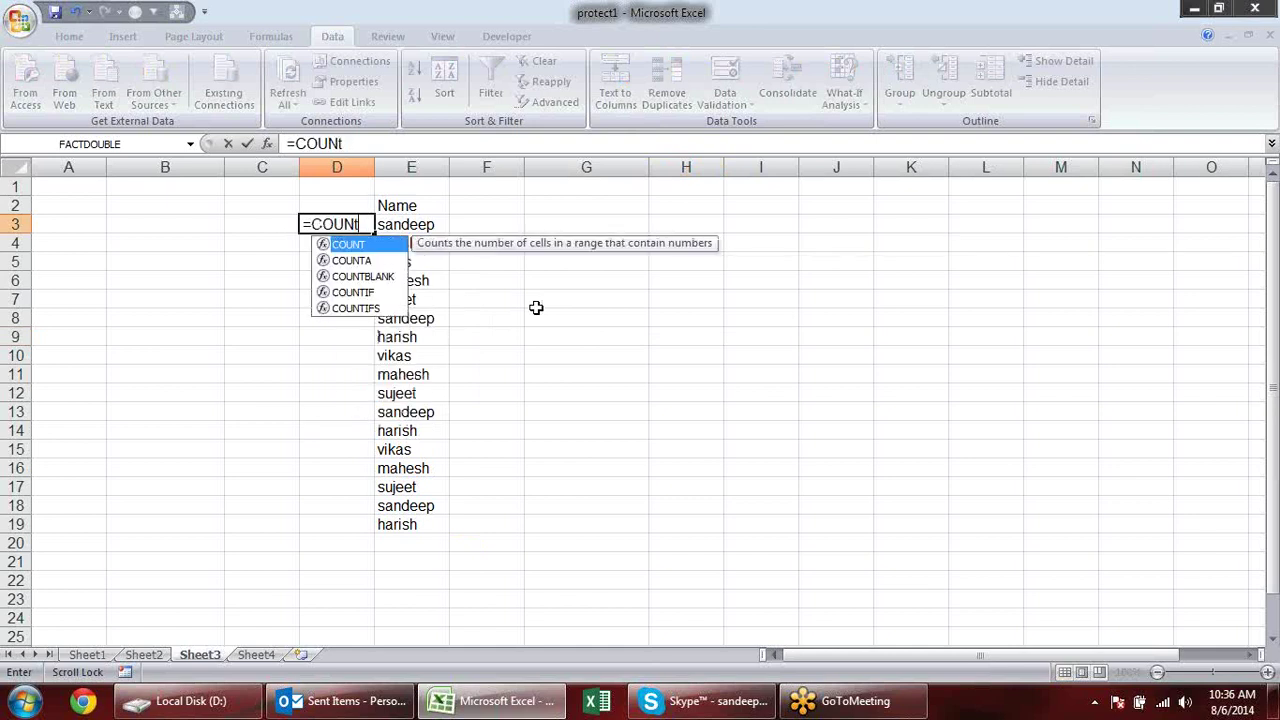
text(if)
key(Tab)
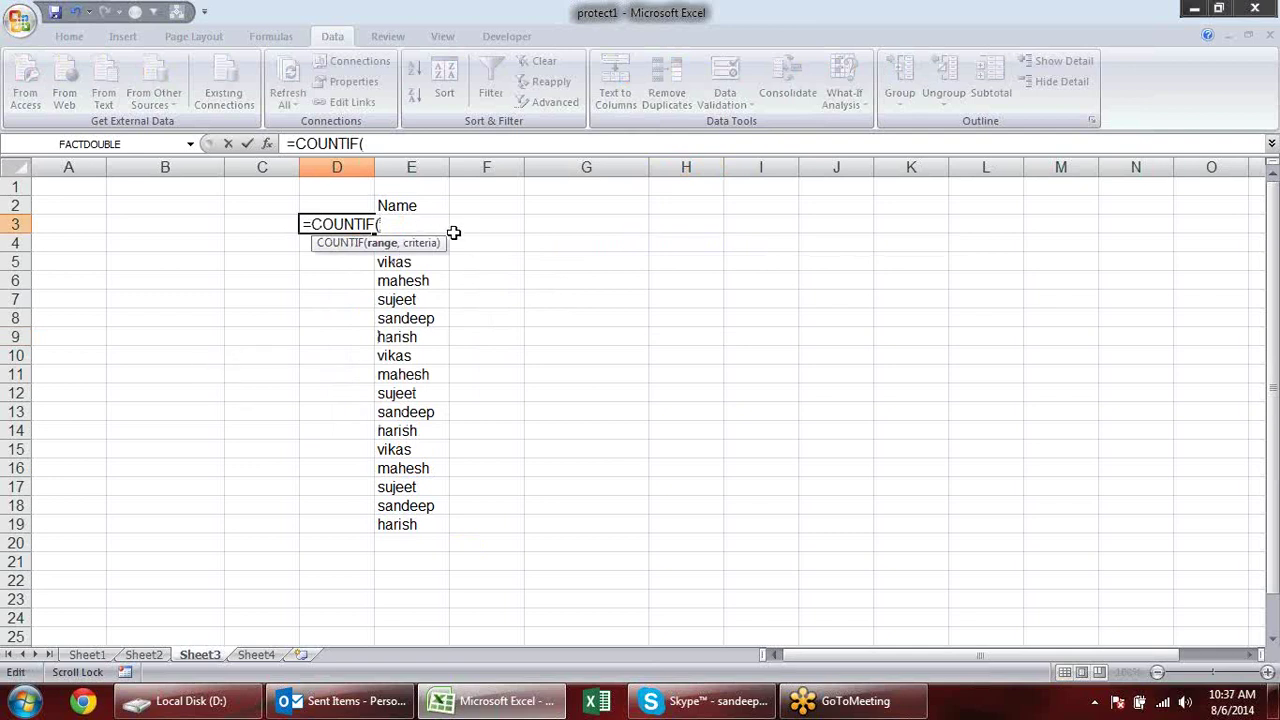
key(Escape)
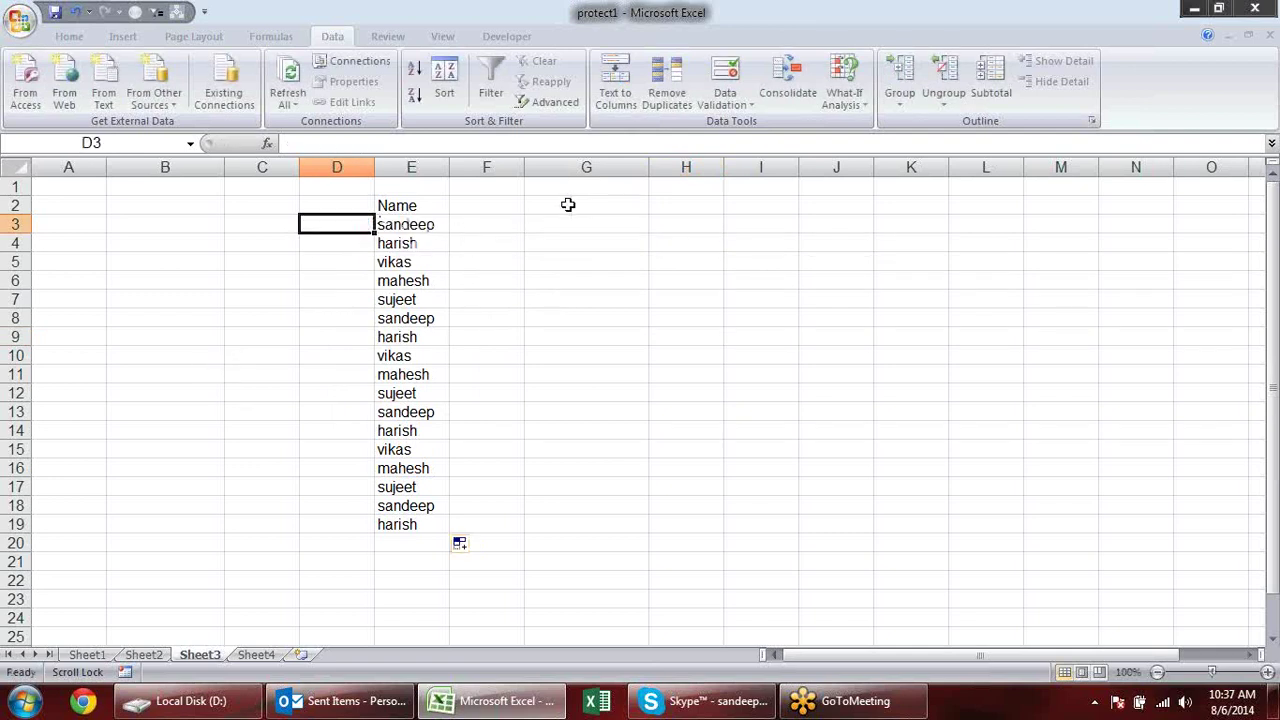
Step: Begin =COUNTIF in G3 with range E3:E3, locking the start as $E$3
click(645, 229)
text(=)
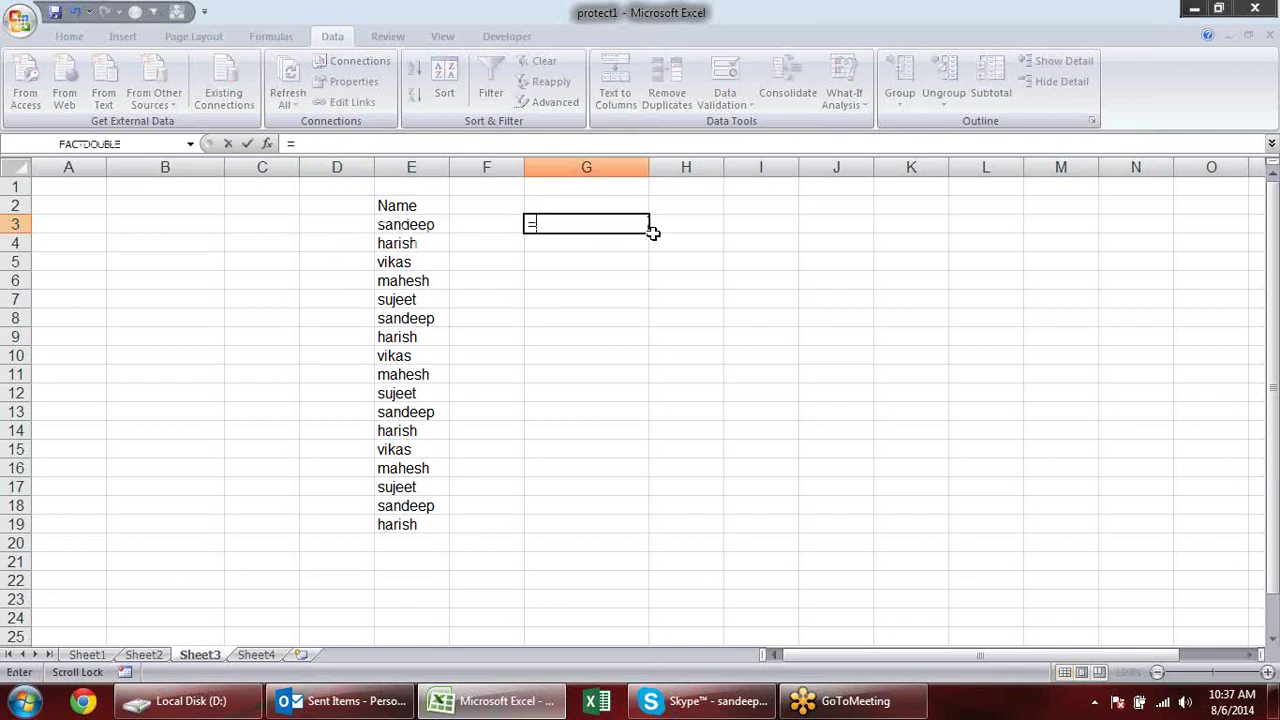
text(coun)
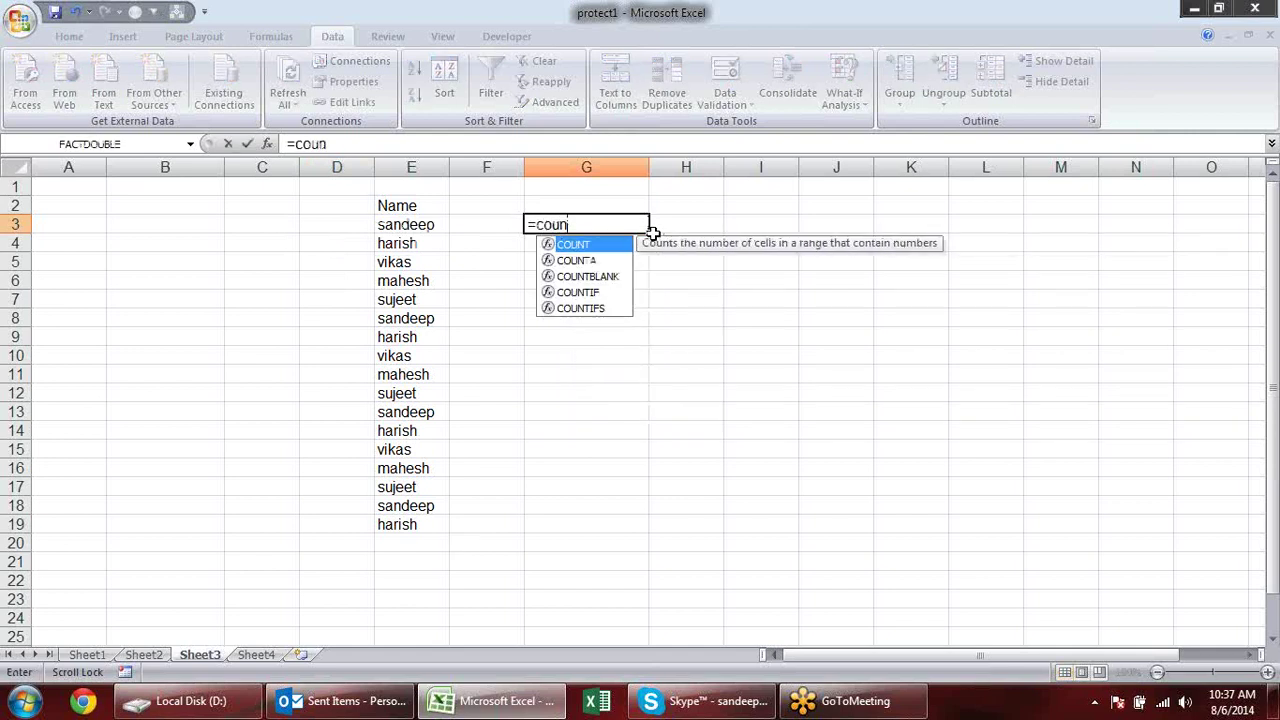
text(tif)
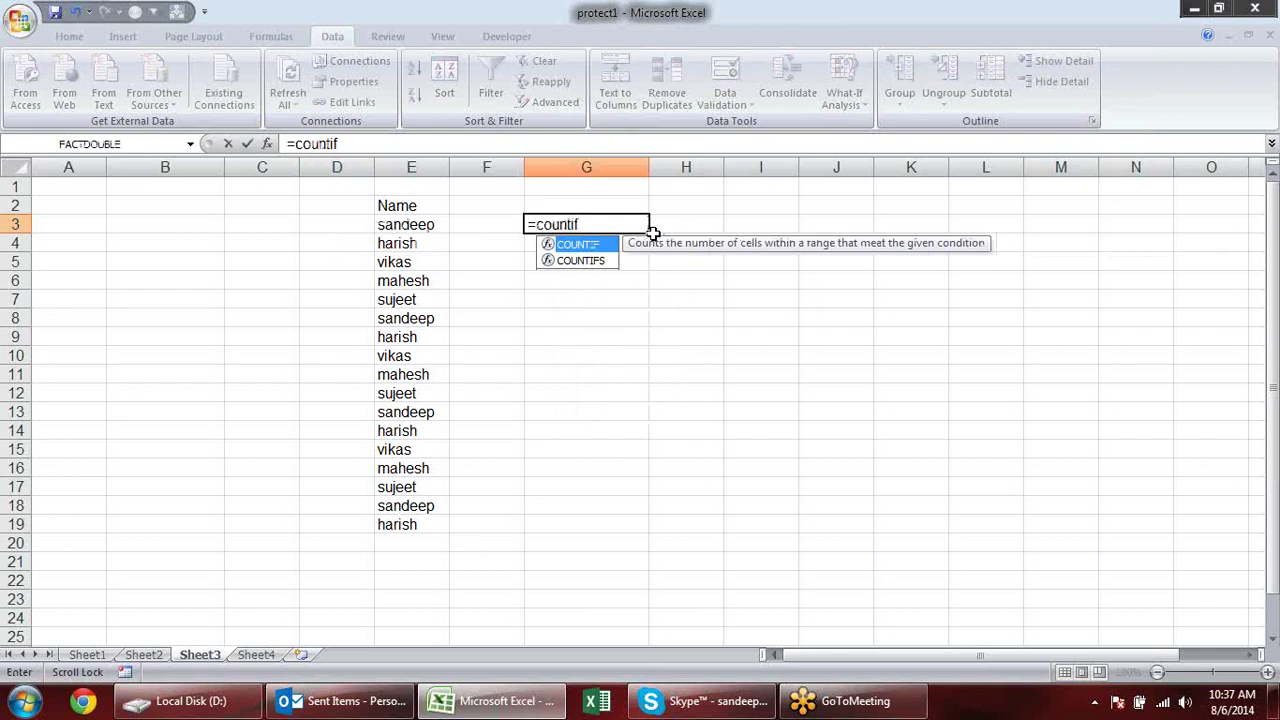
key(Tab)
click(425, 224)
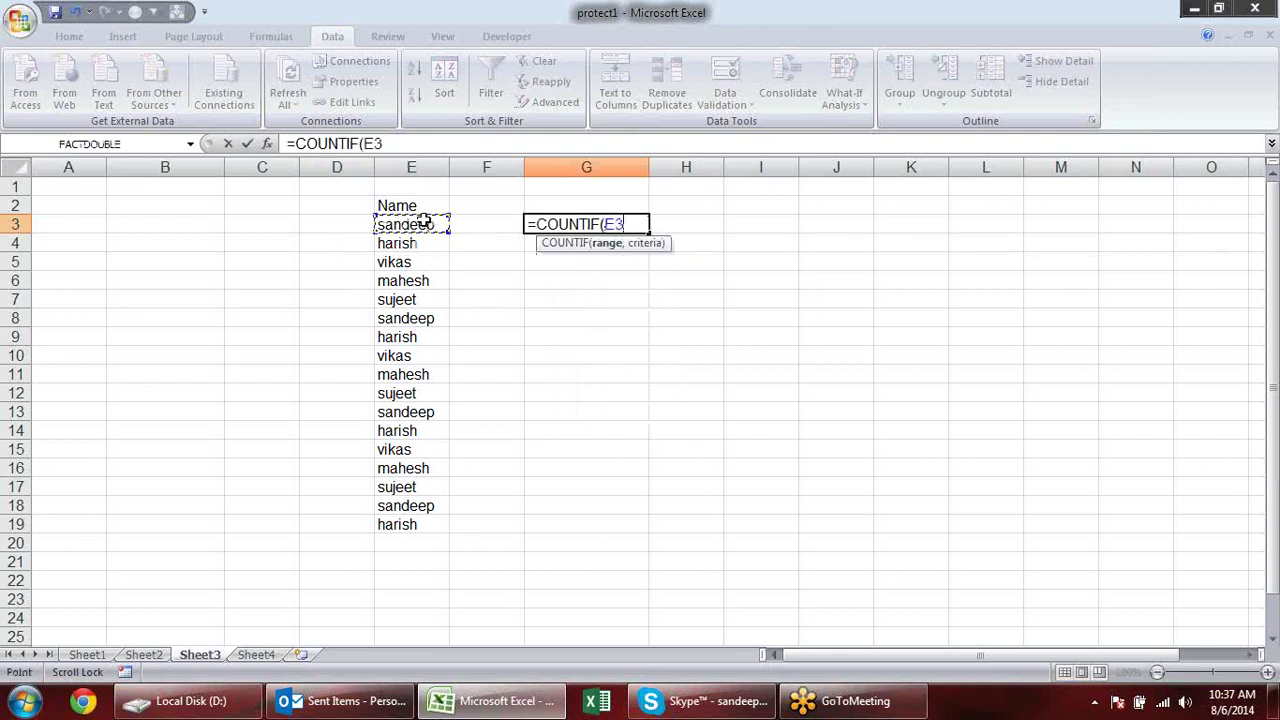
key(F8)
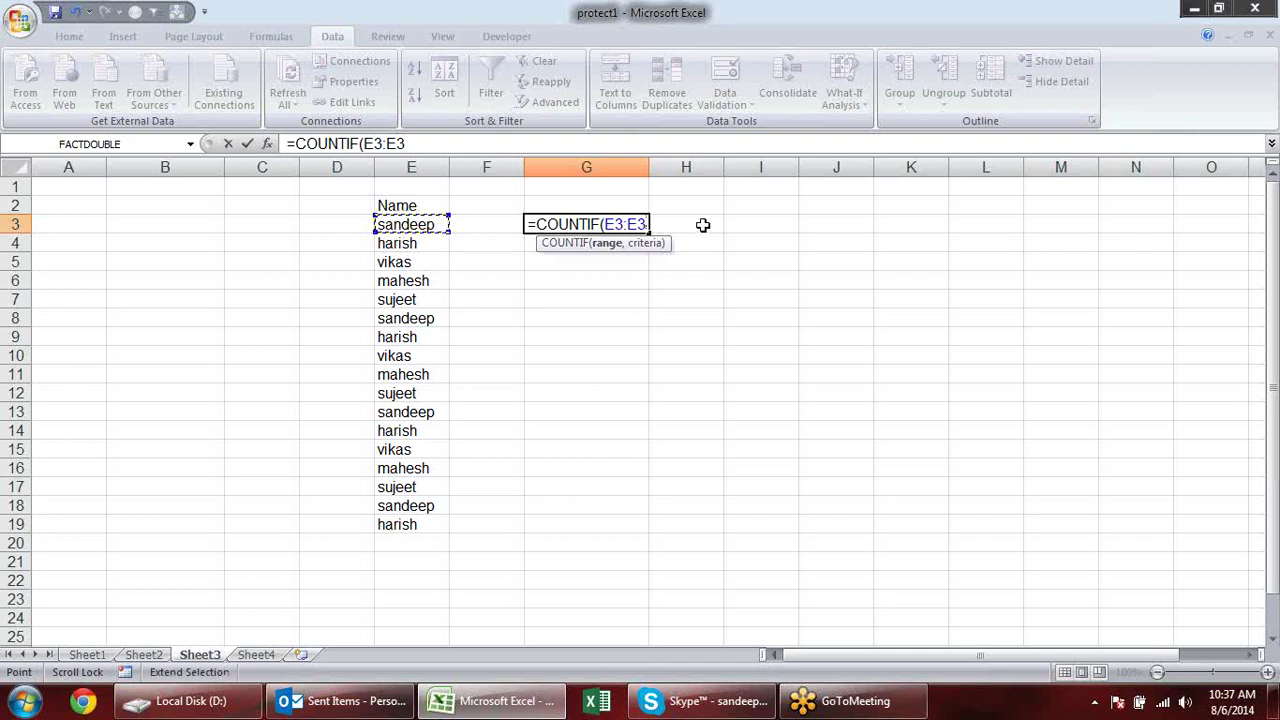
click(619, 224)
click(617, 224)
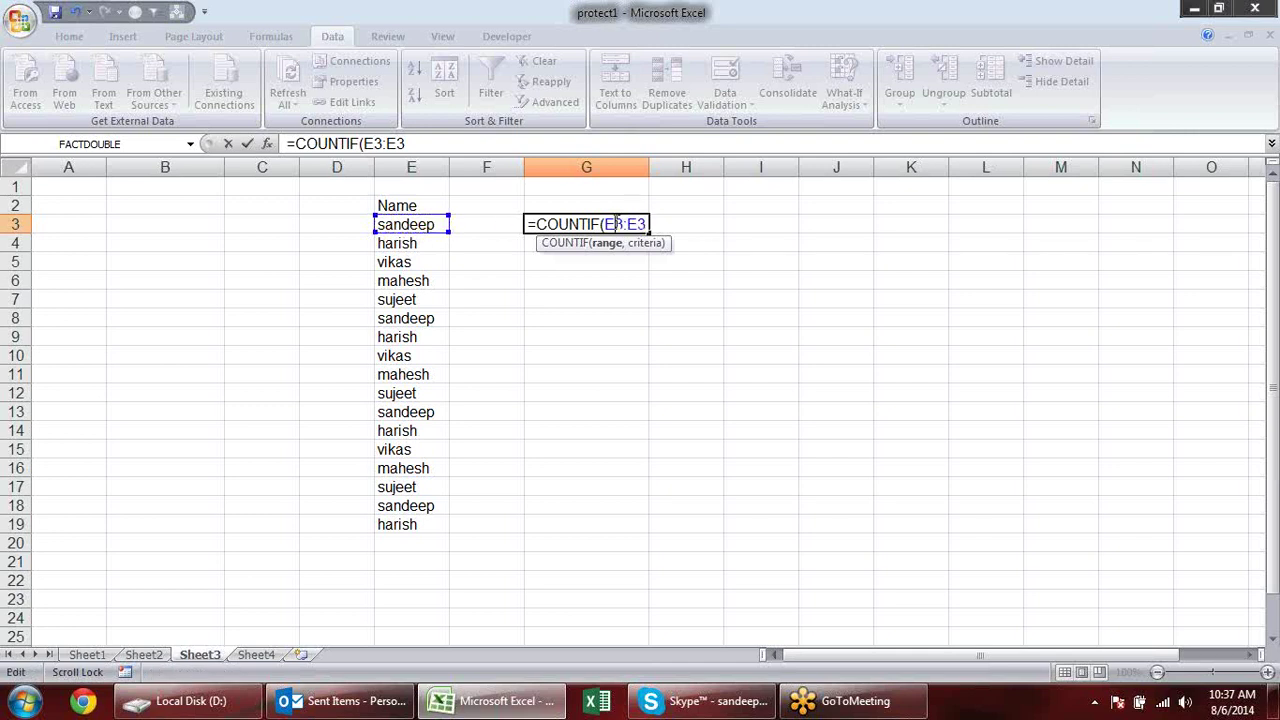
key(F4)
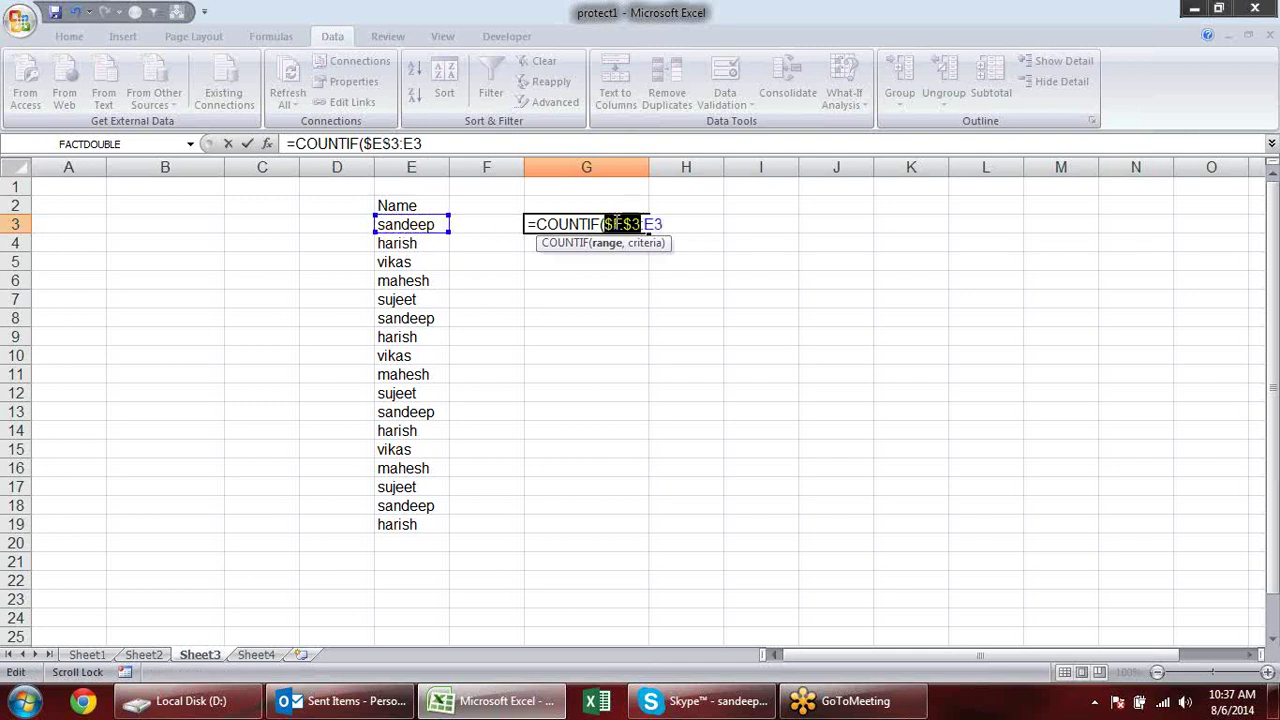
Step: Add E3 as the criteria to complete =COUNTIF($E$3:E3,E3) in G3
click(674, 224)
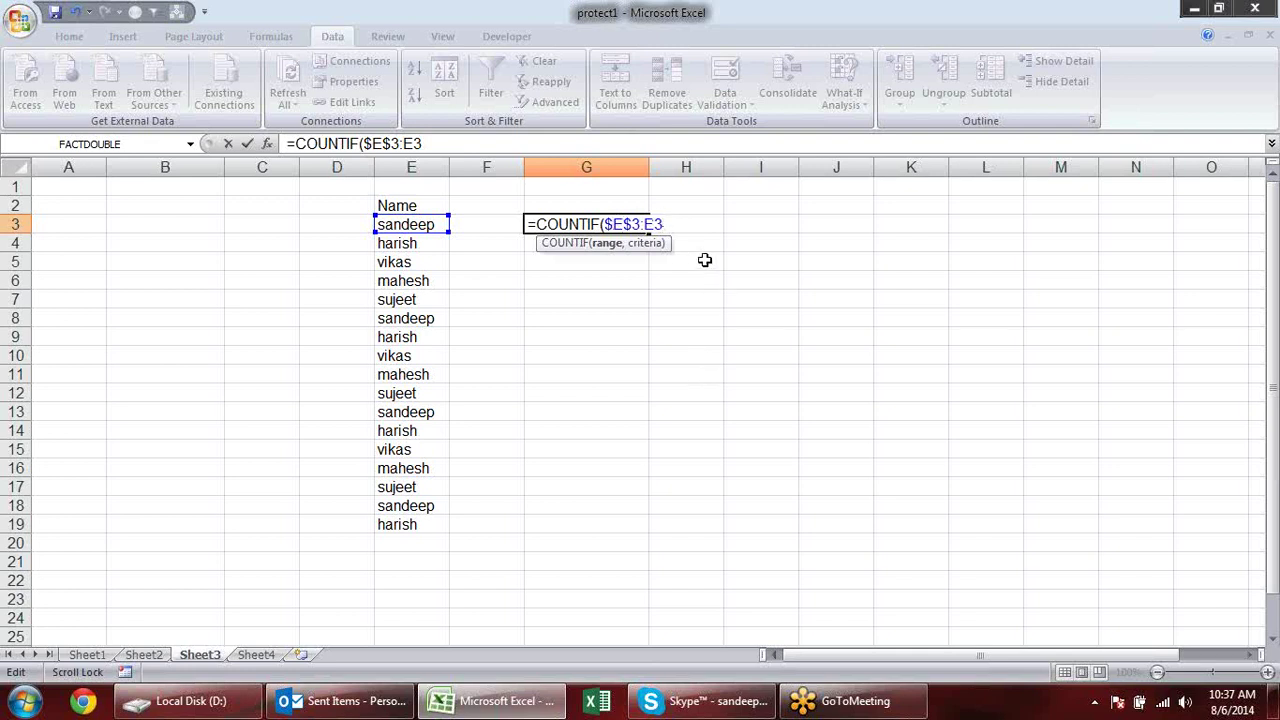
text(,)
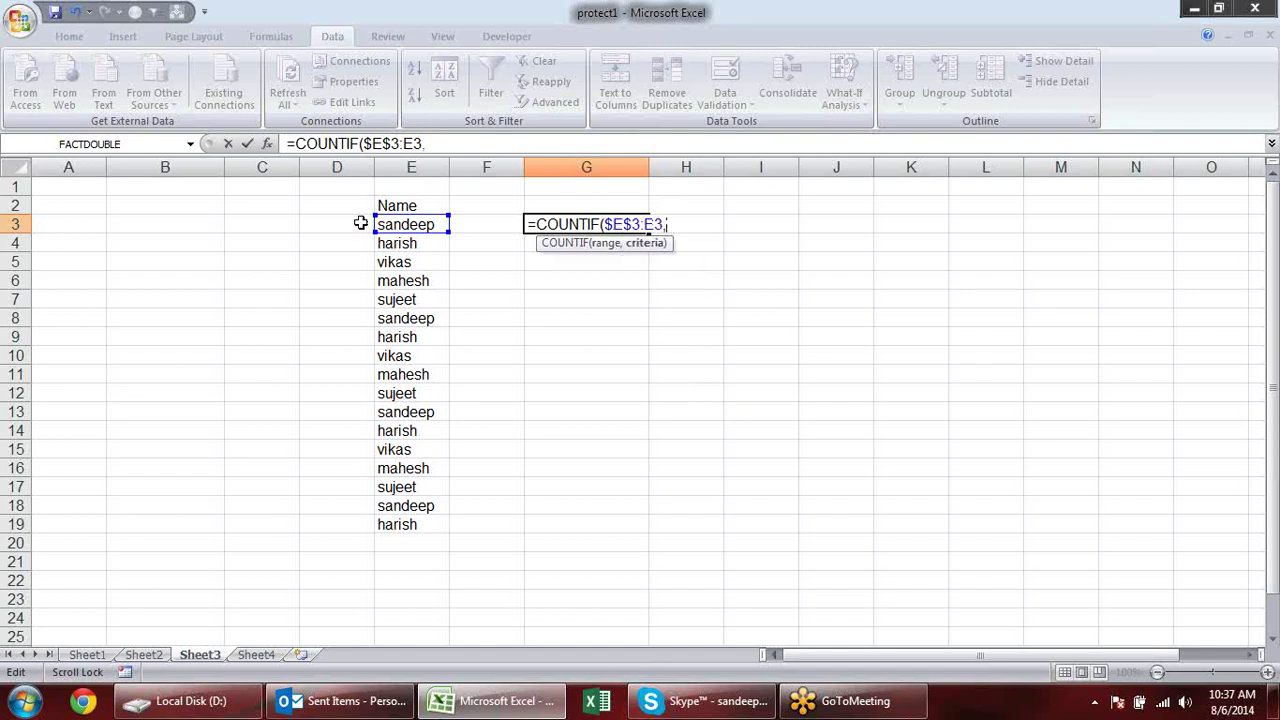
click(393, 224)
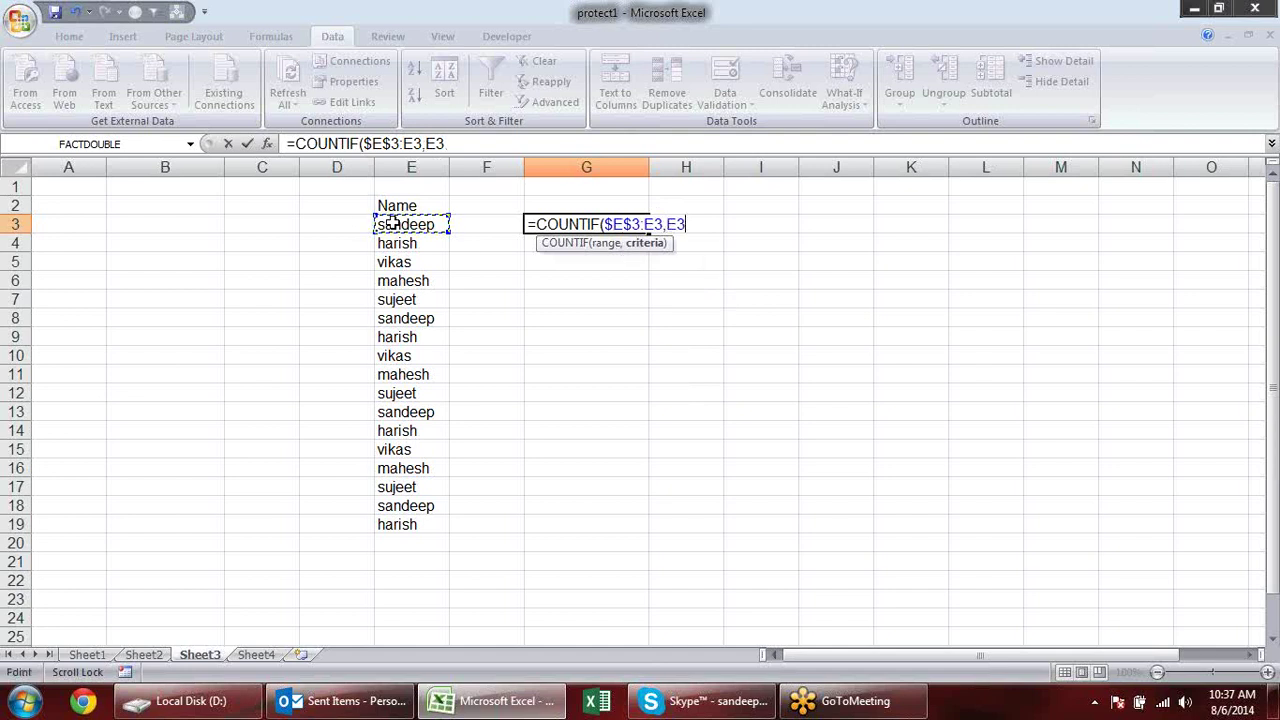
click(605, 244)
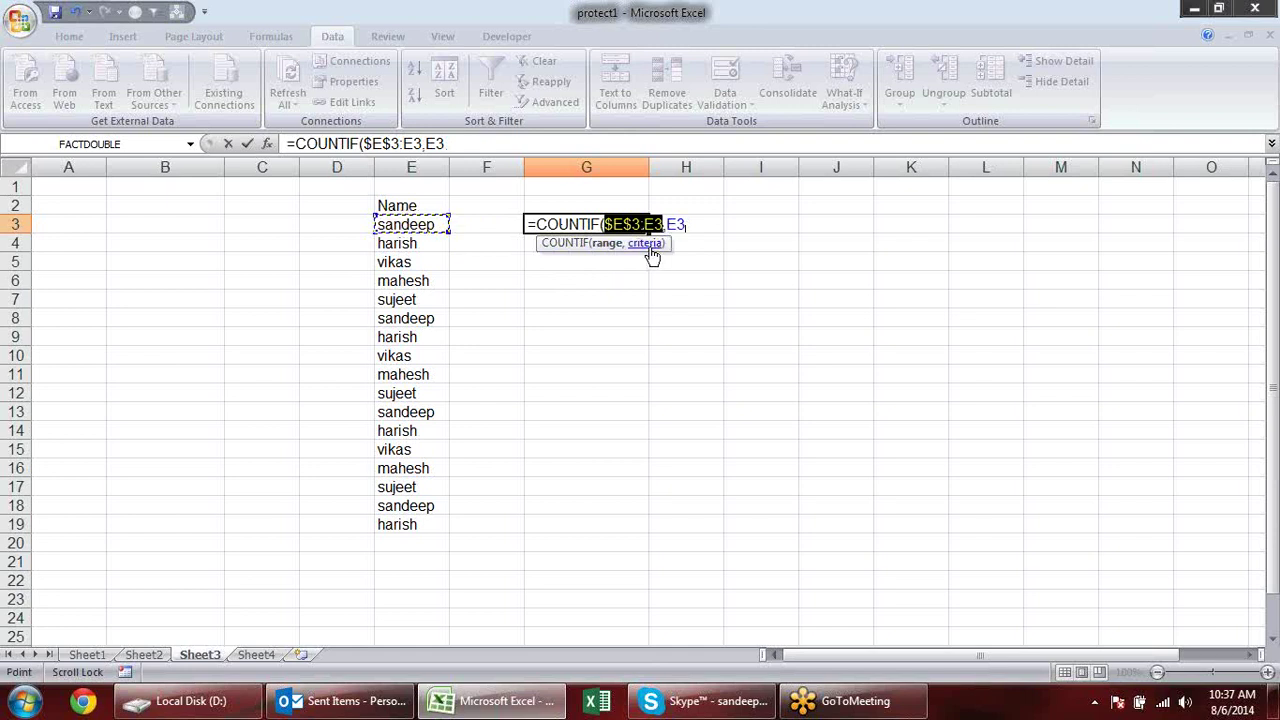
click(648, 243)
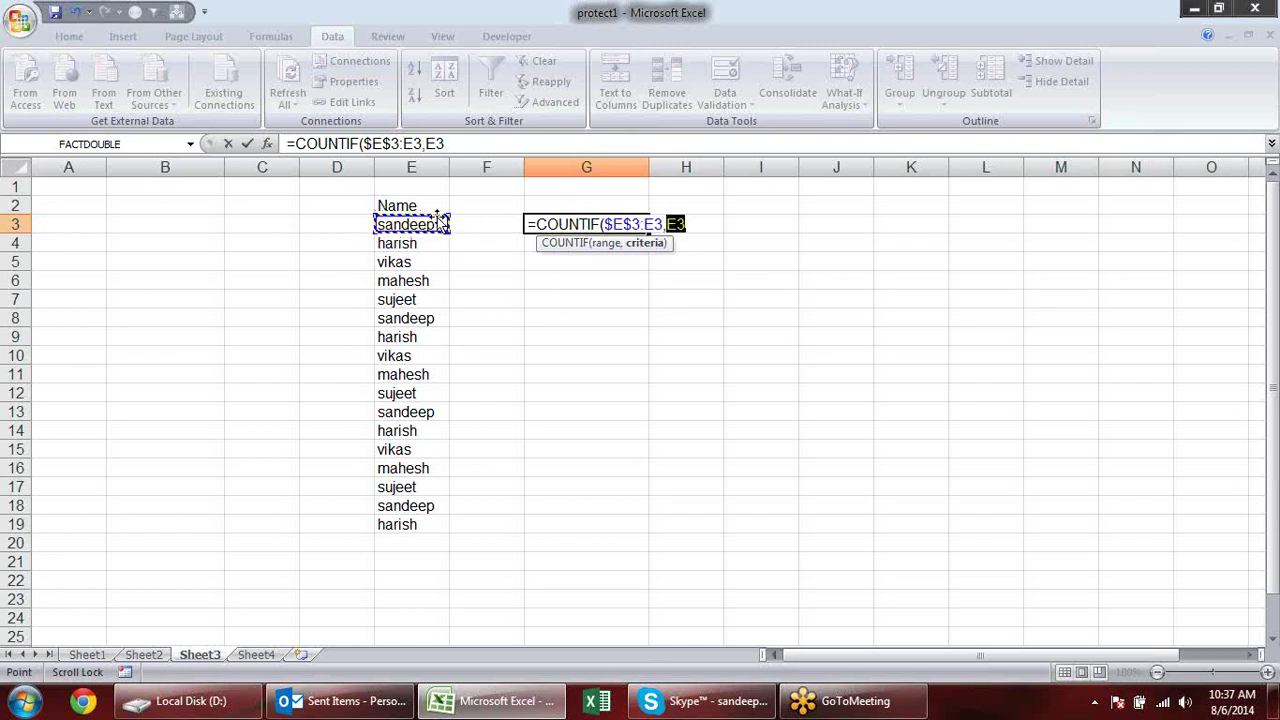
click(697, 224)
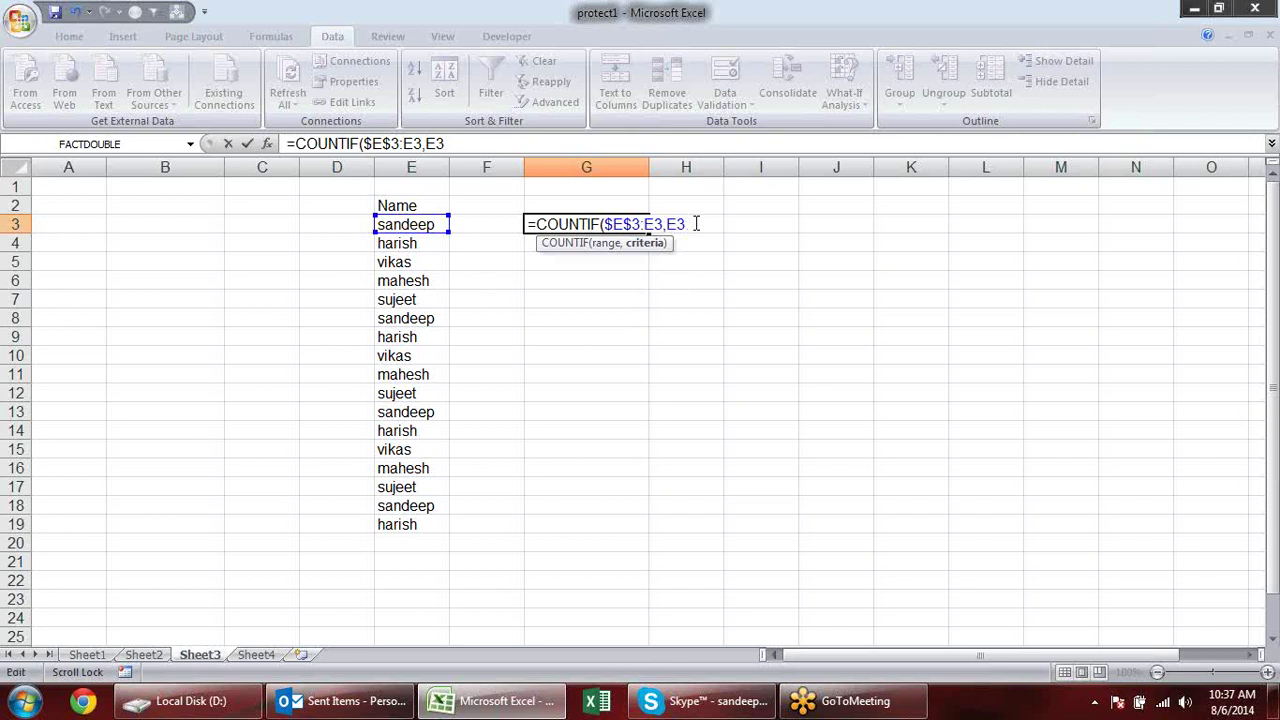
text())
key(Return)
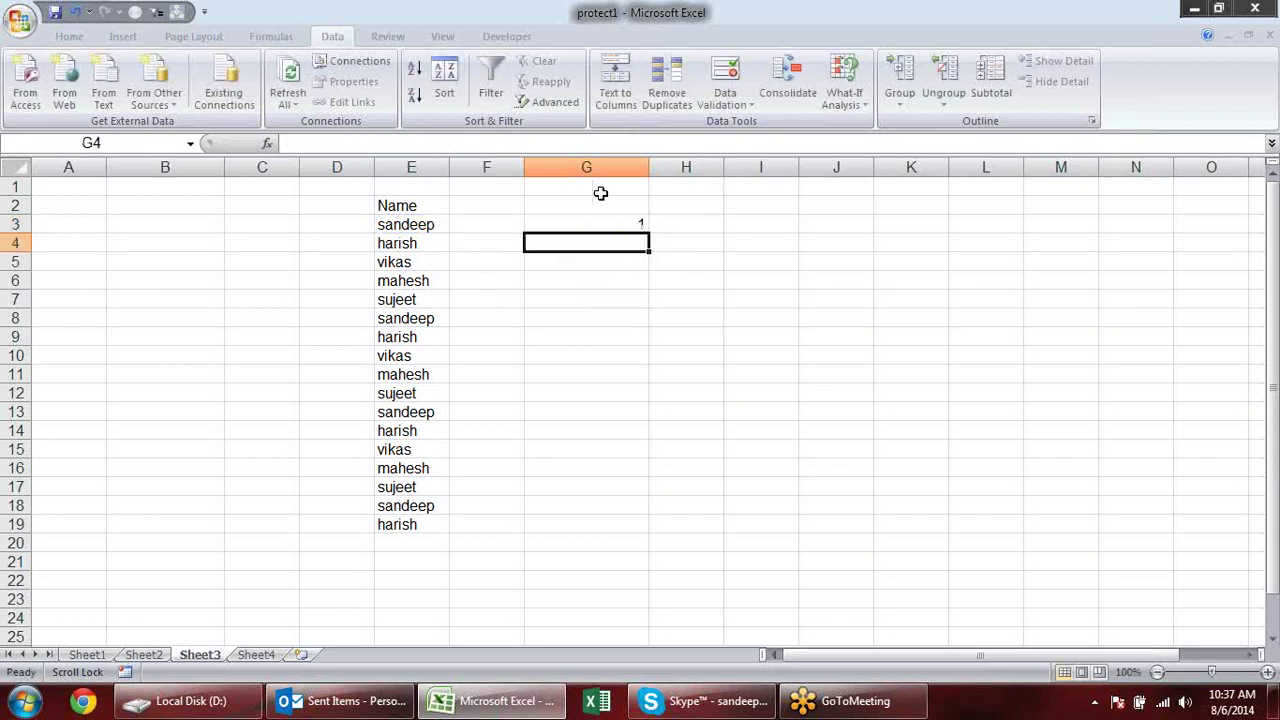
Step: Copy the G3 COUNTIF formula down to G19 and check the result in G8
click(591, 223)
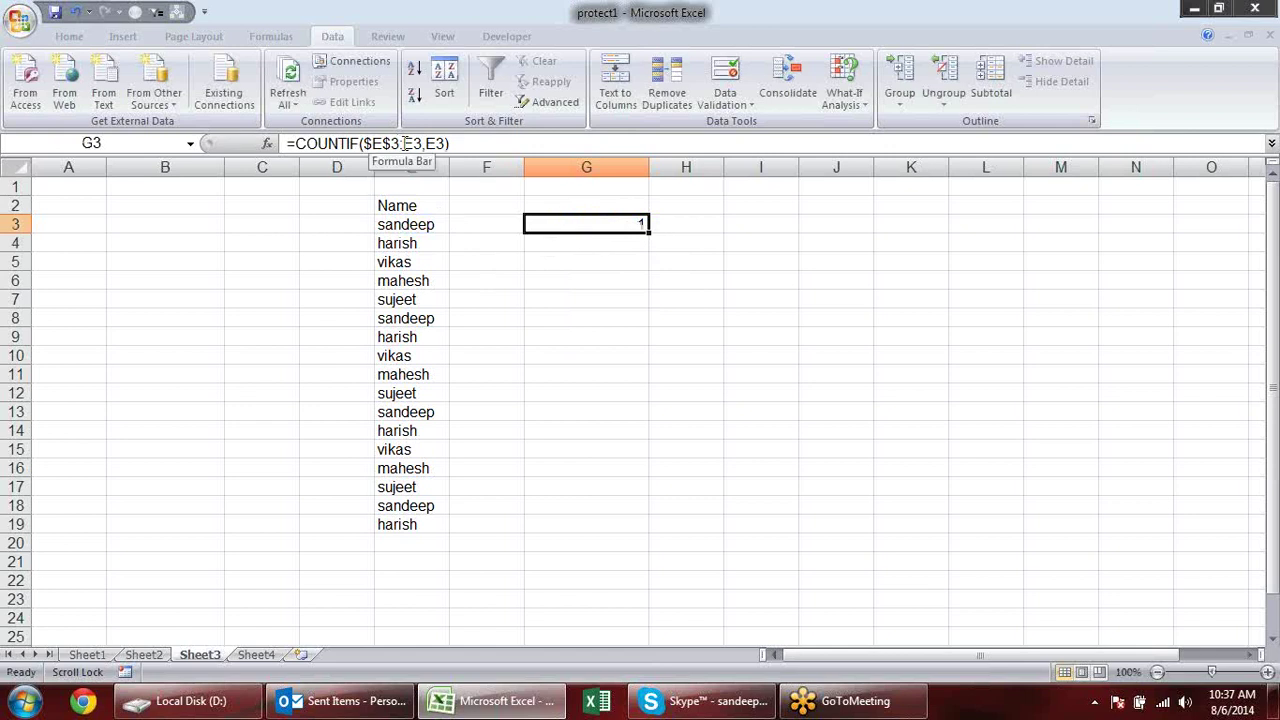
drag(646, 230, 640, 528)
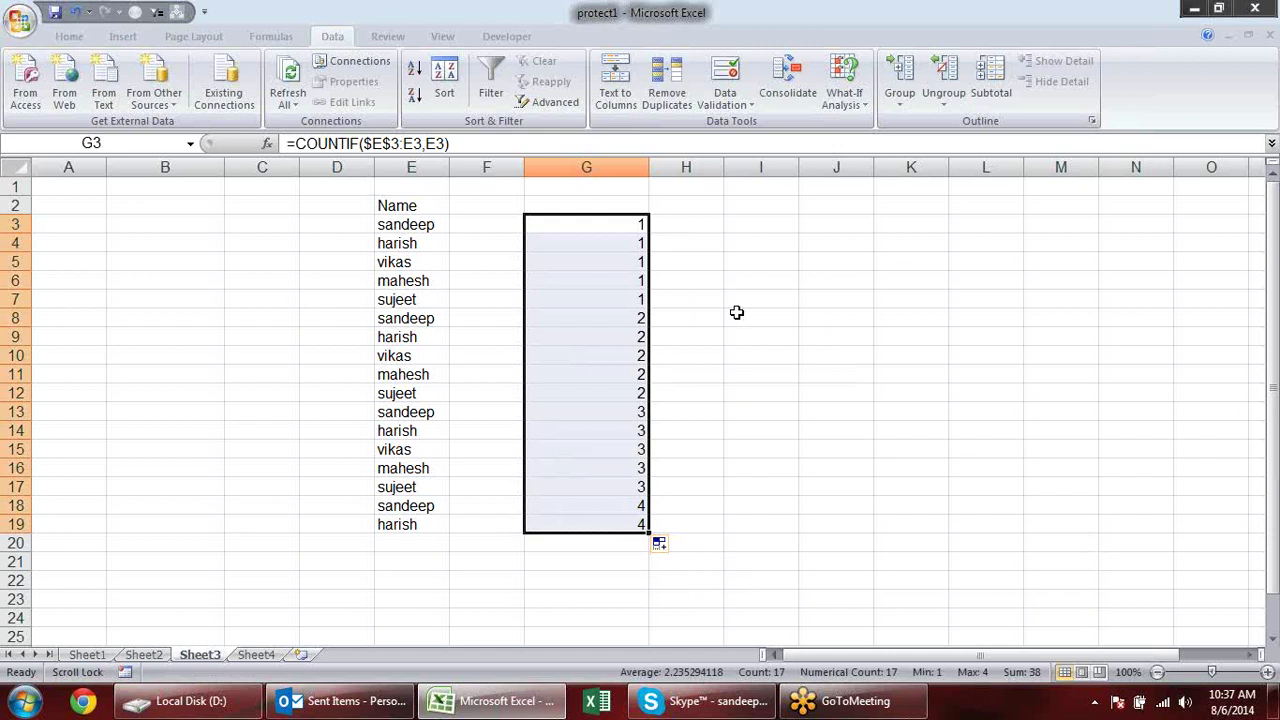
click(641, 226)
click(632, 315)
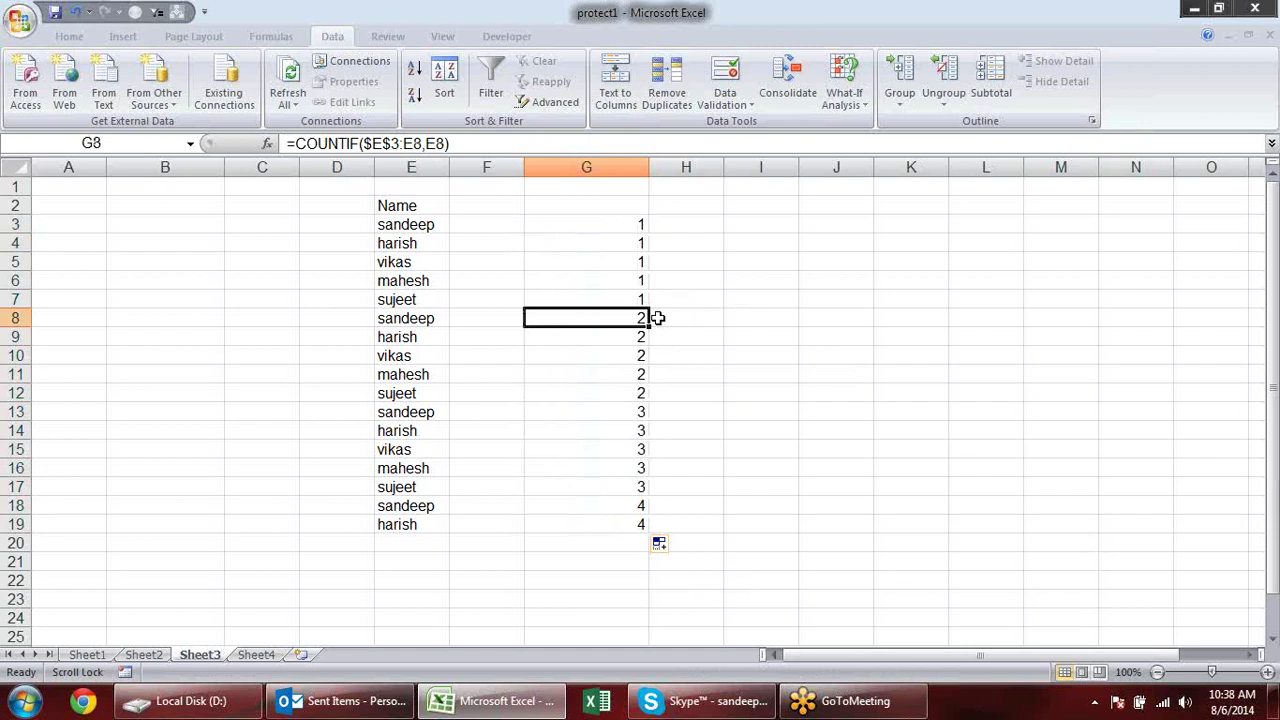
Step: Review the copied COUNTIF formulas from G3 down to G8 to see how the references shift
click(639, 228)
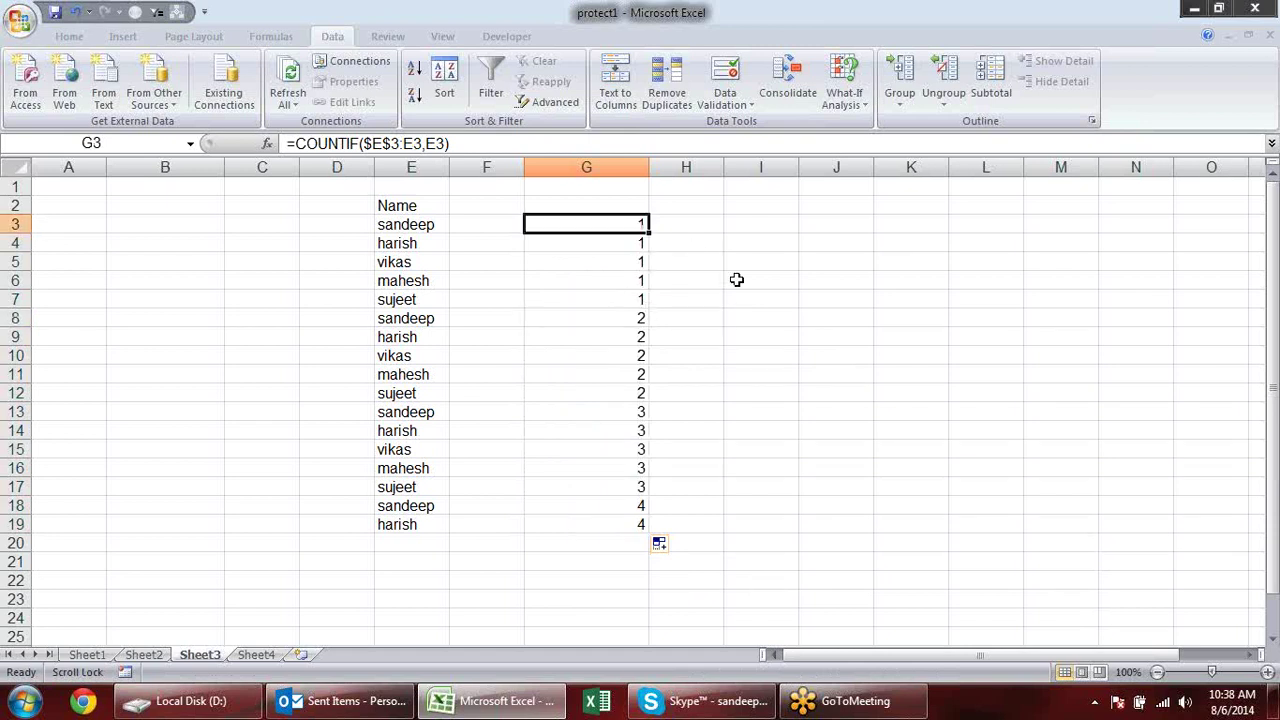
key(F2)
key(Return)
key(F2)
key(Return)
key(F2)
key(Return)
key(F2)
key(Return)
key(F2)
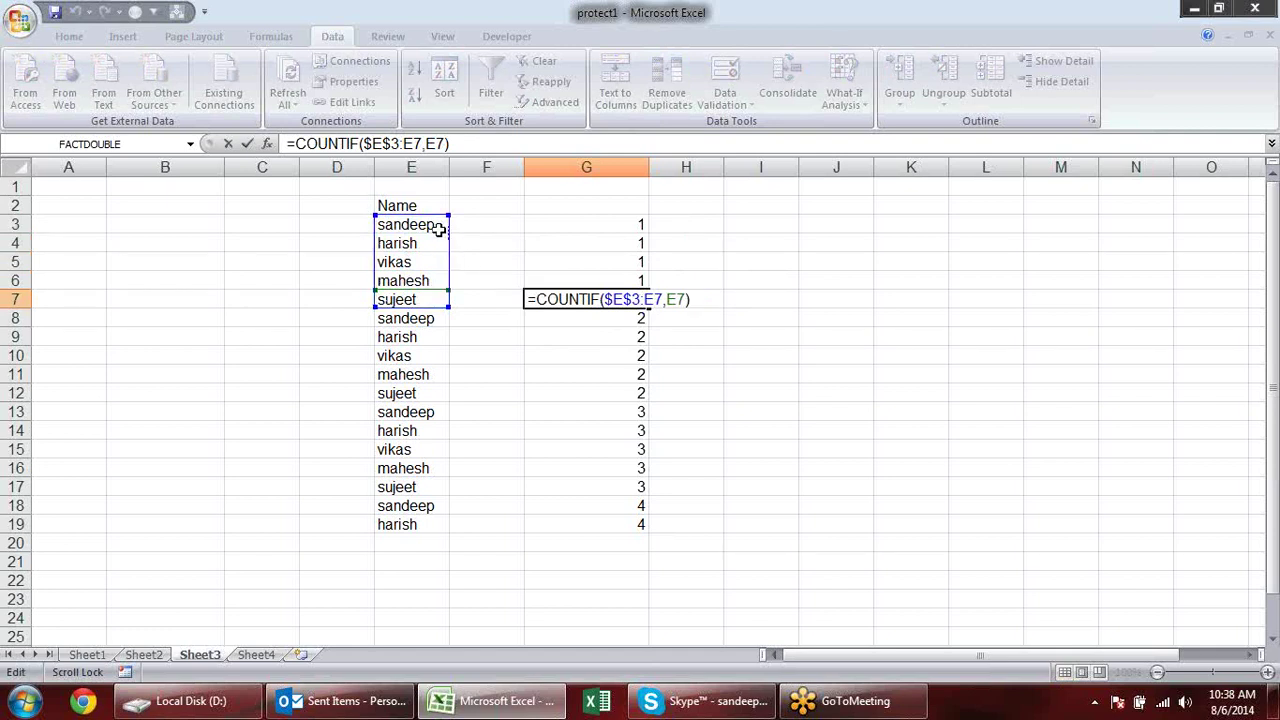
key(Return)
key(F2)
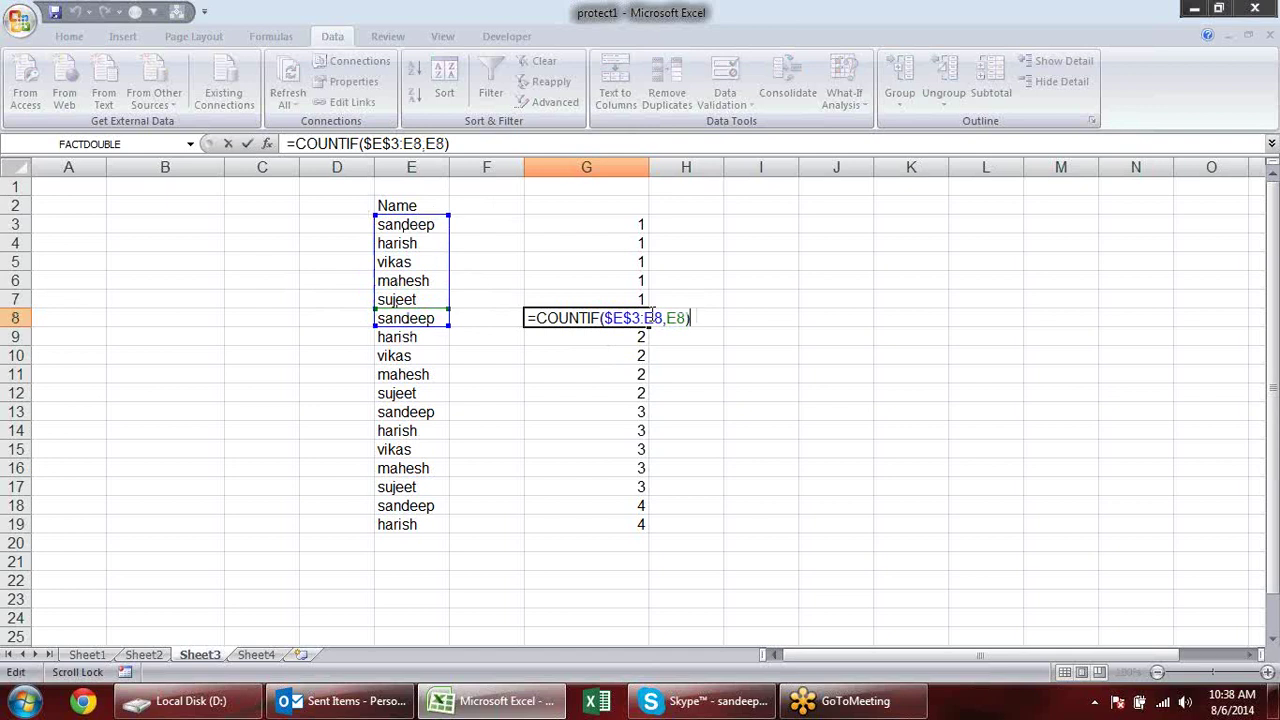
key(Return)
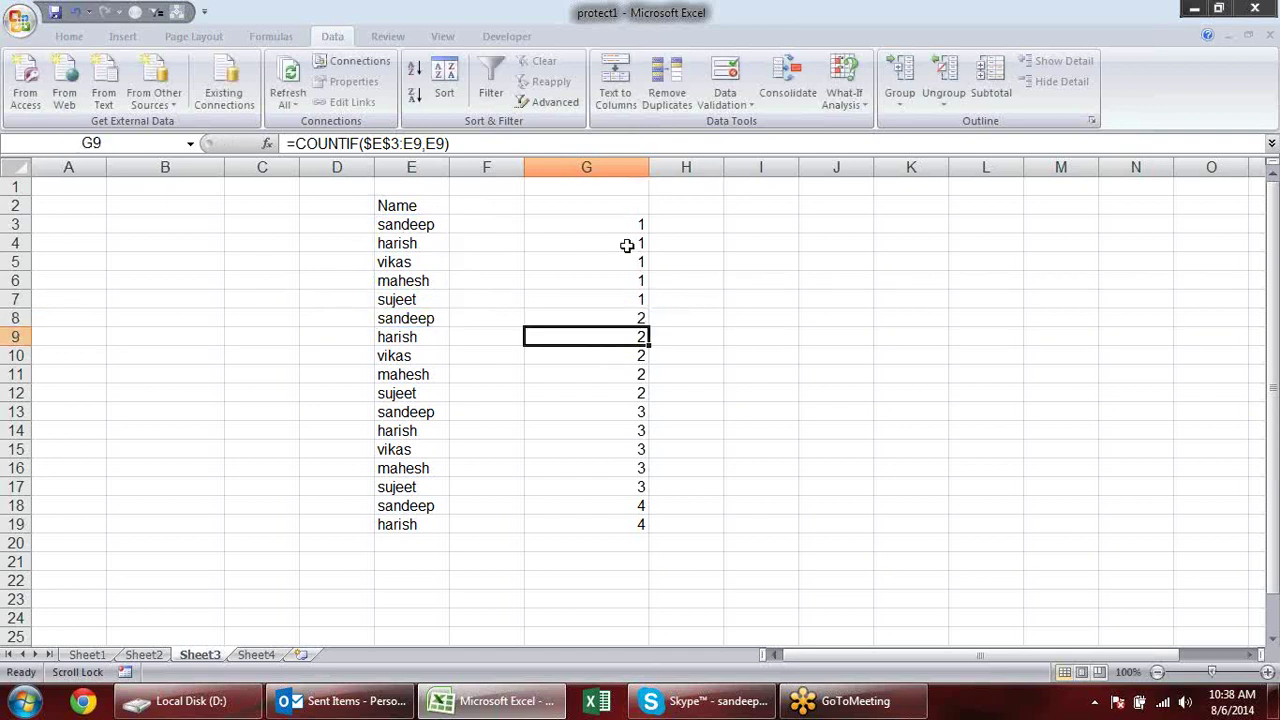
double_click(623, 243)
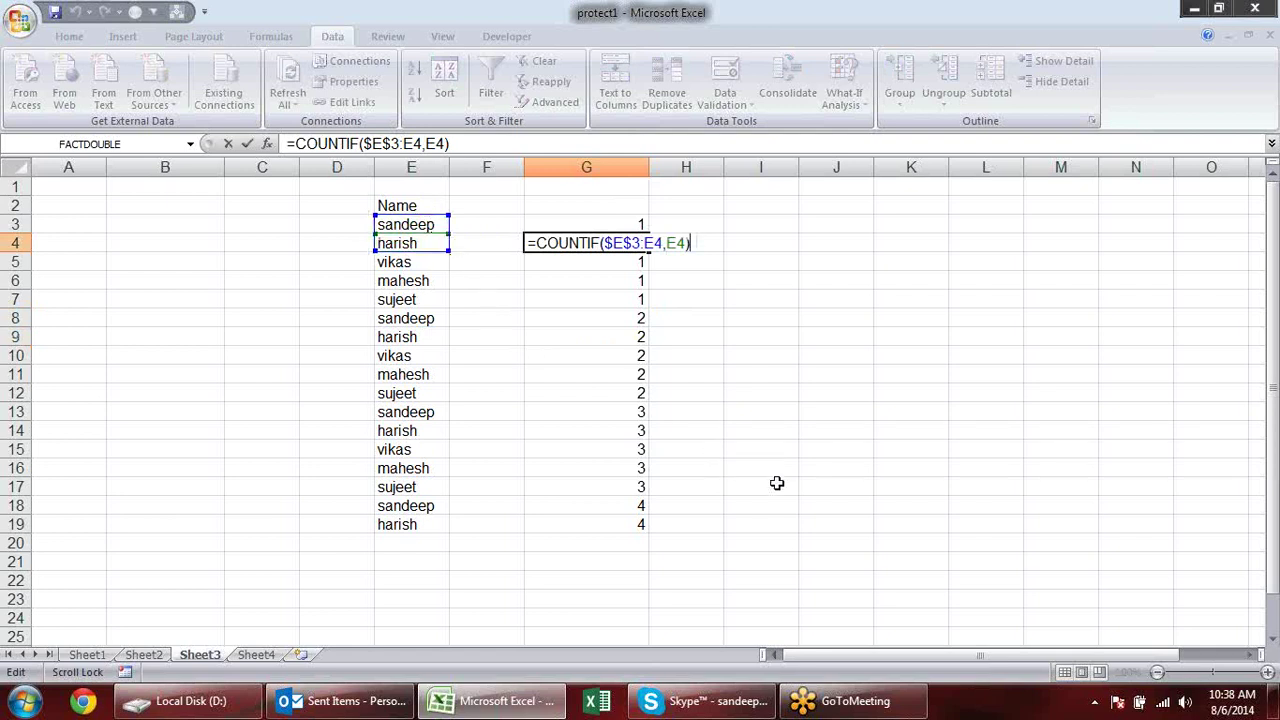
key(Escape)
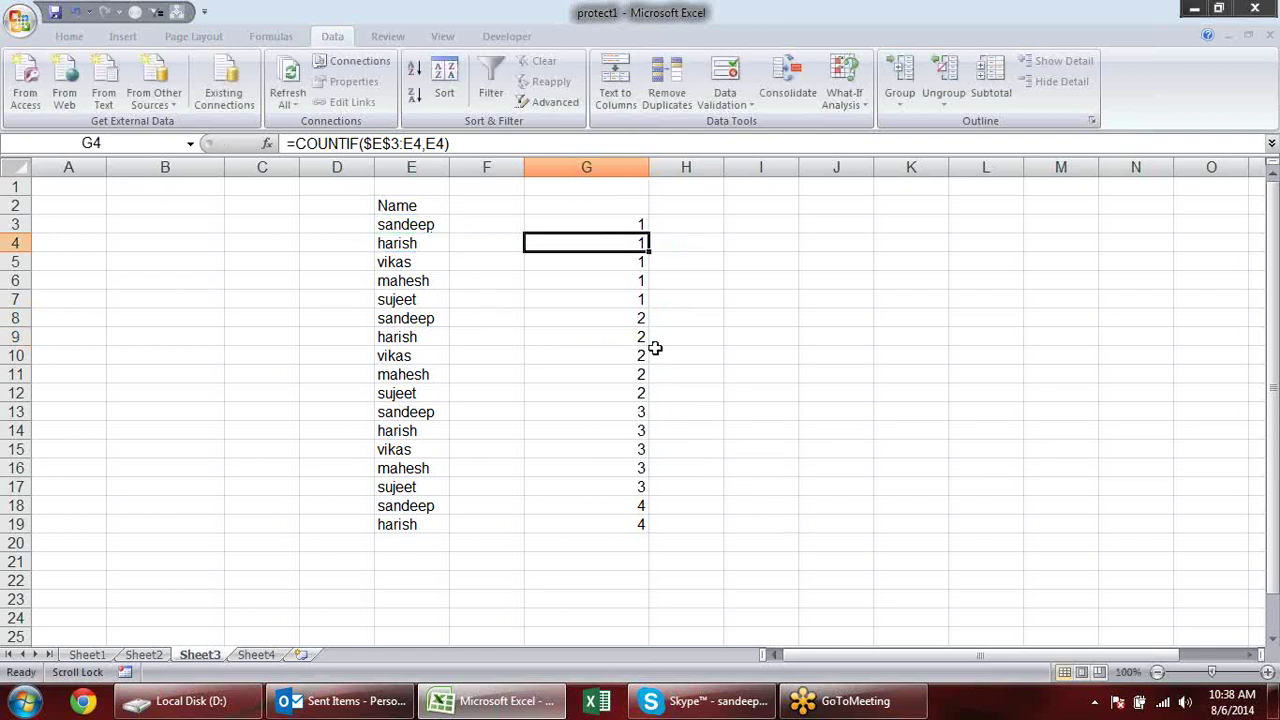
click(638, 322)
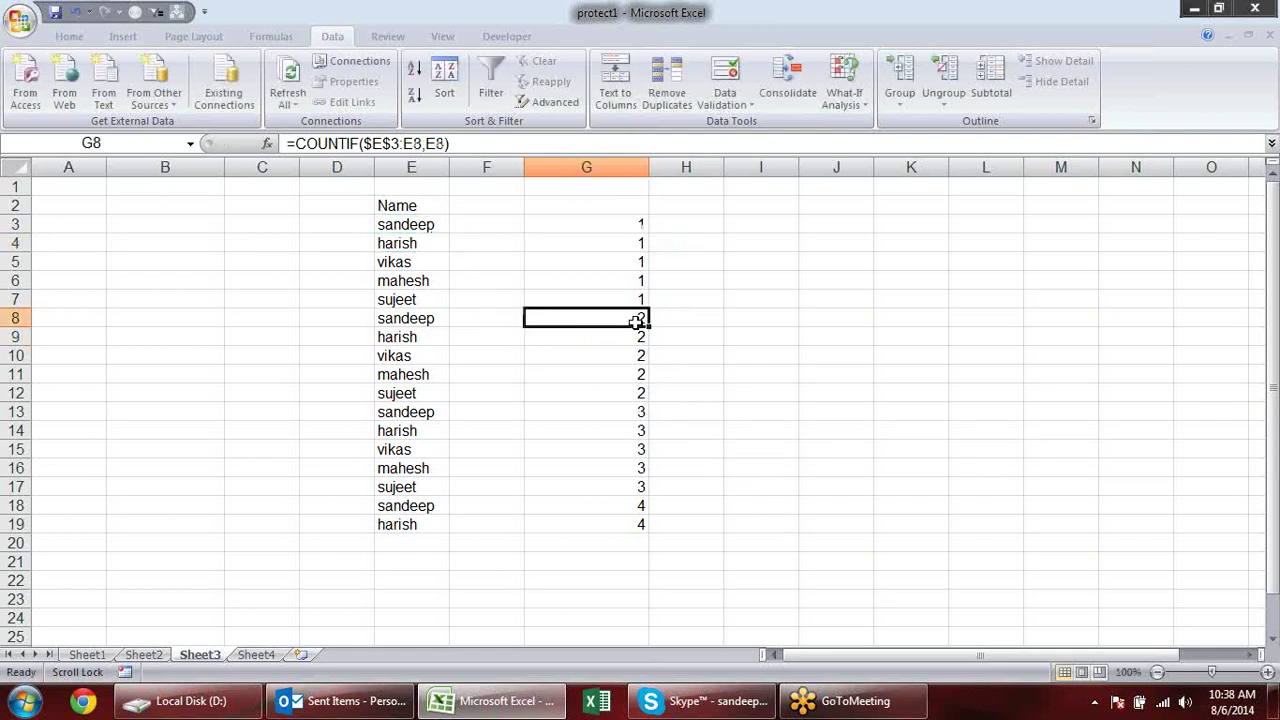
double_click(617, 232)
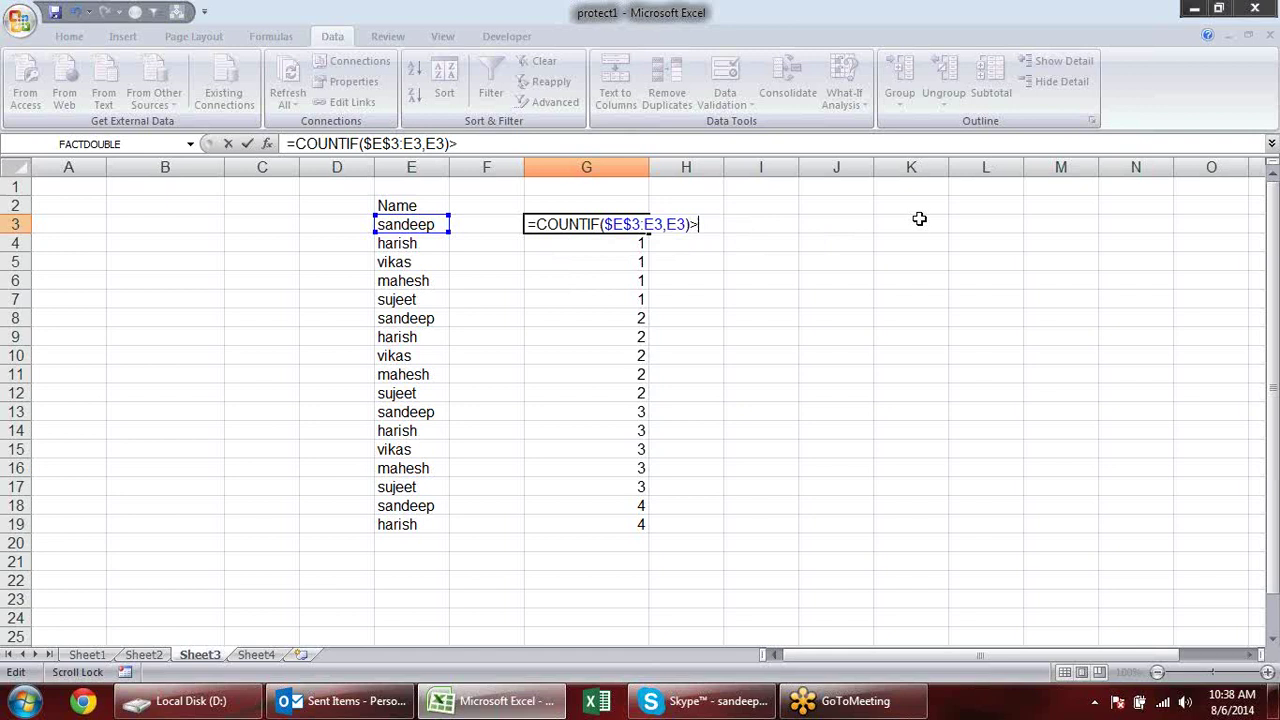
key(Return)
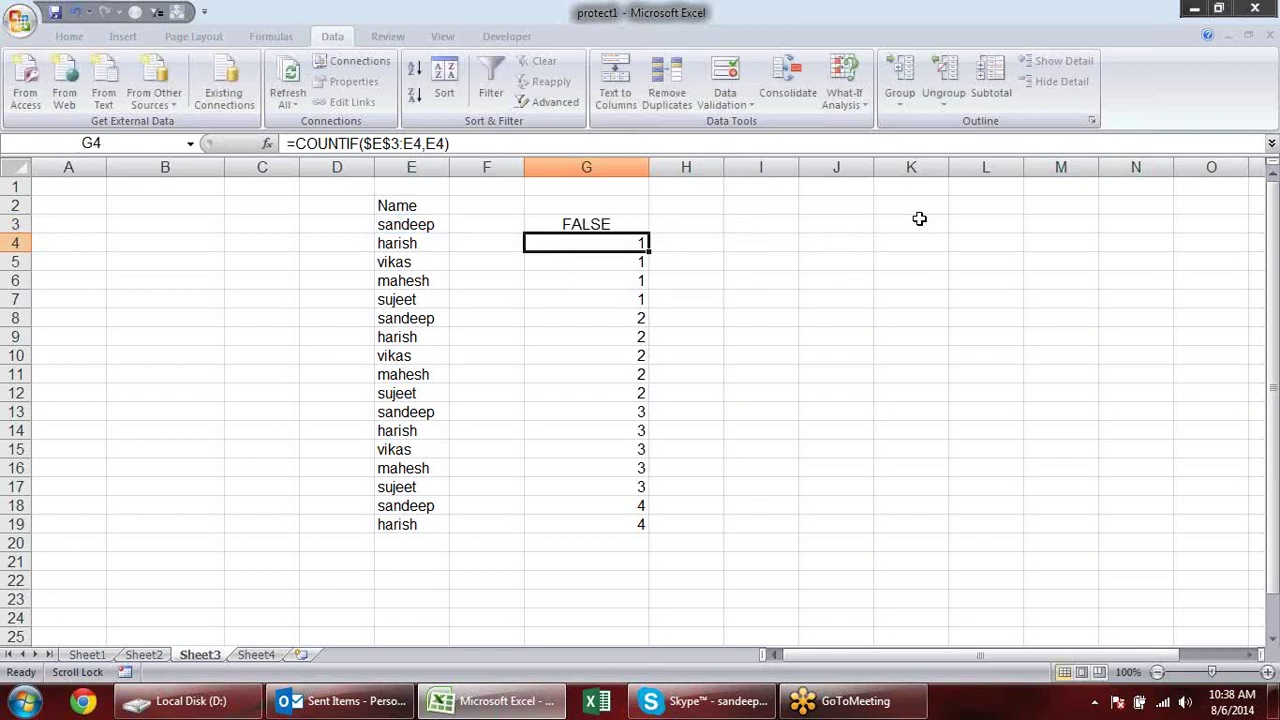
click(628, 224)
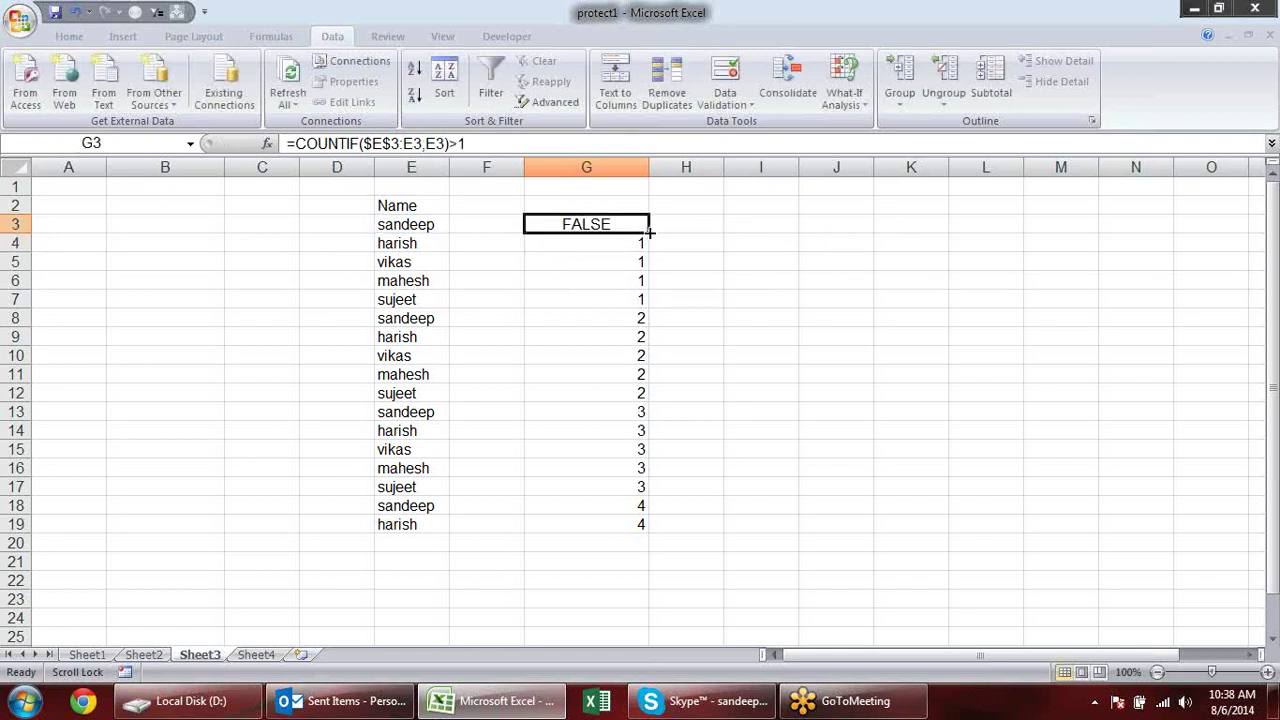
double_click(648, 232)
click(731, 355)
click(619, 319)
click(588, 338)
click(597, 352)
click(603, 434)
click(594, 506)
click(594, 524)
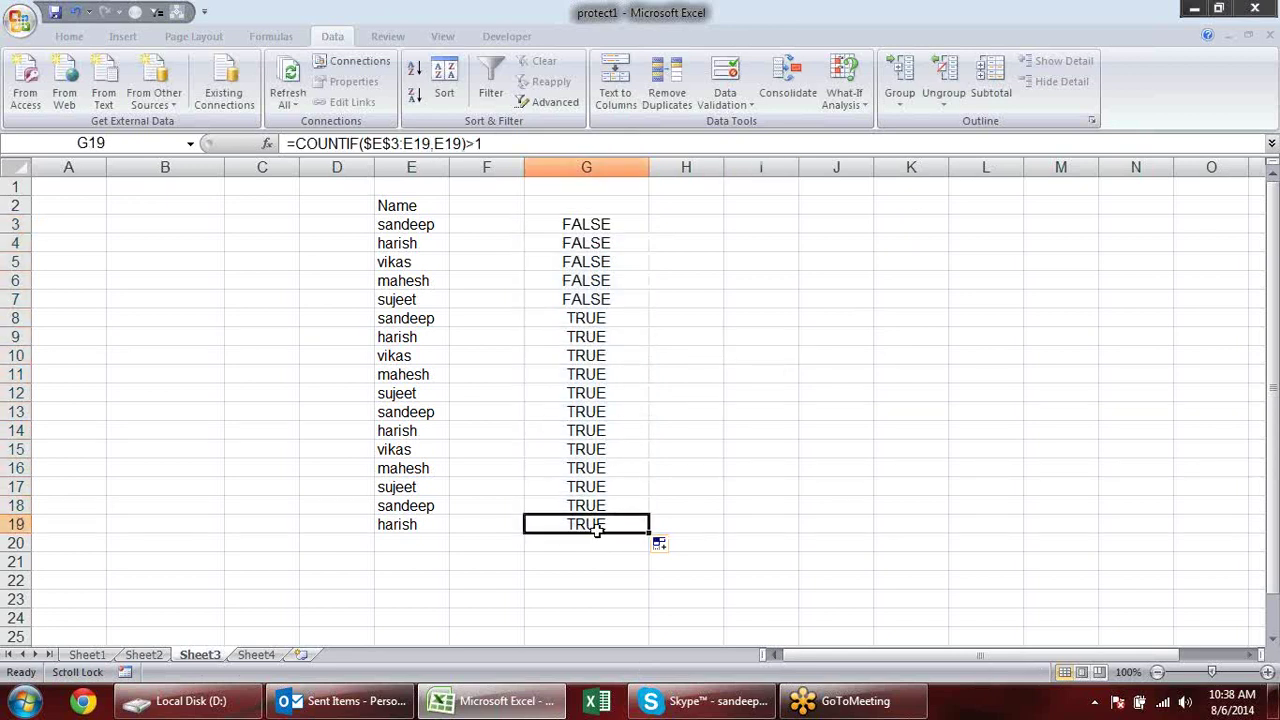
click(608, 433)
click(620, 376)
click(625, 335)
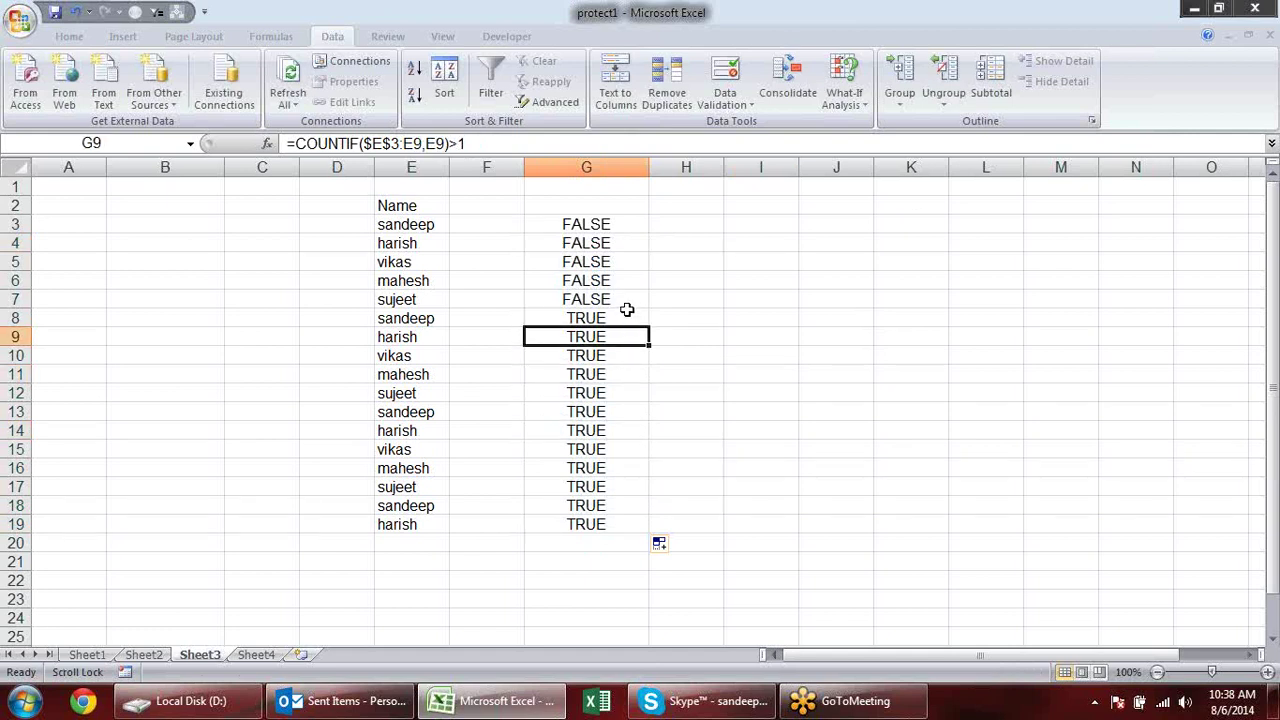
click(624, 302)
click(608, 275)
click(598, 222)
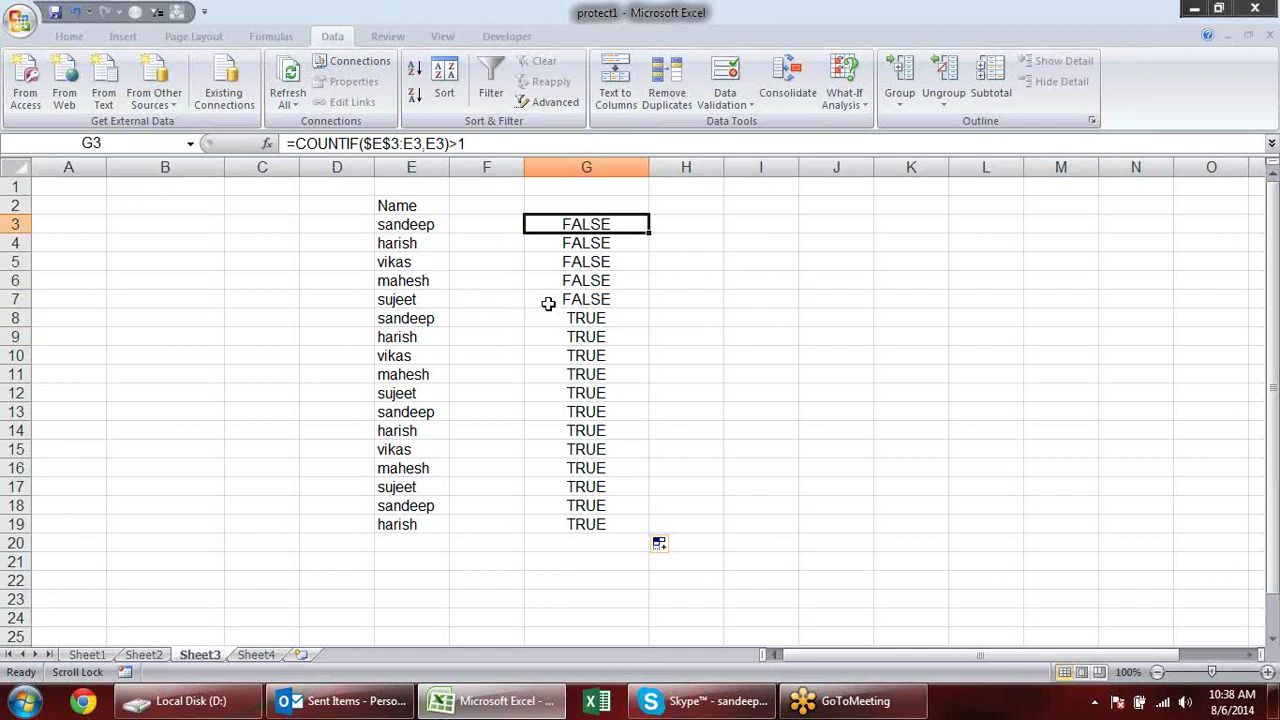
double_click(641, 222)
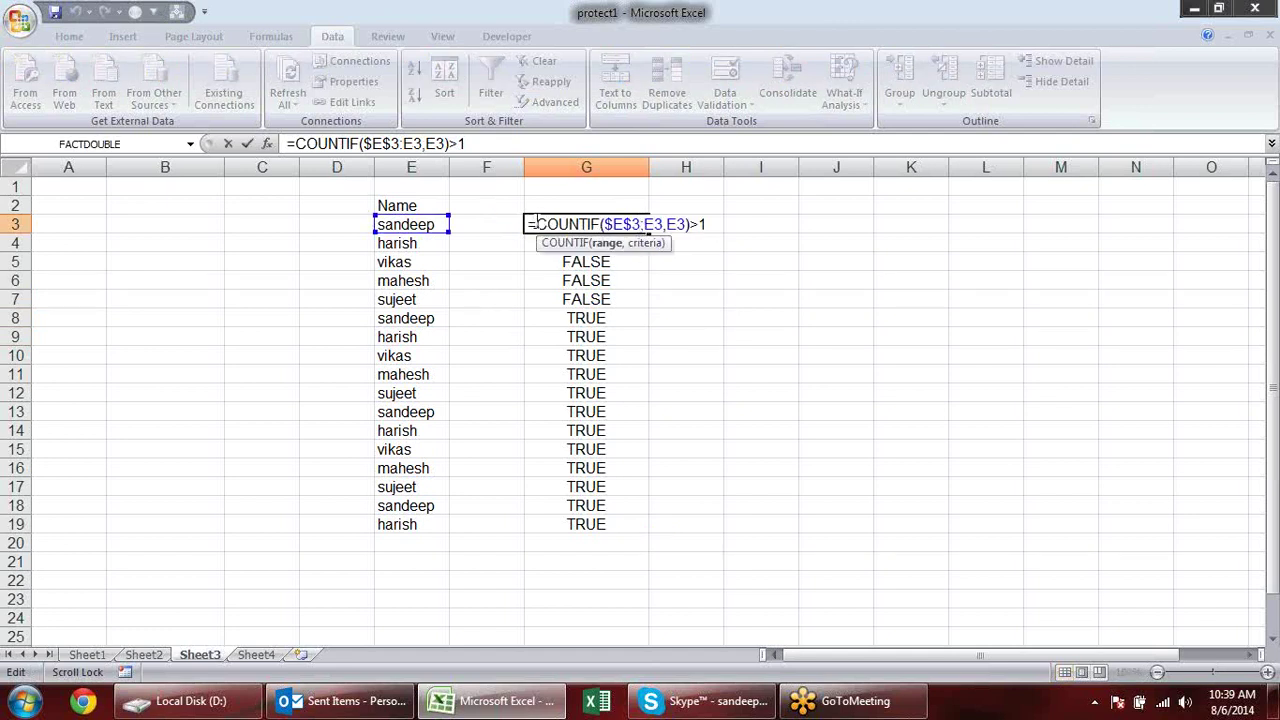
Step: Wrap G3's formula in NOT() and copy it down to G19
click(535, 224)
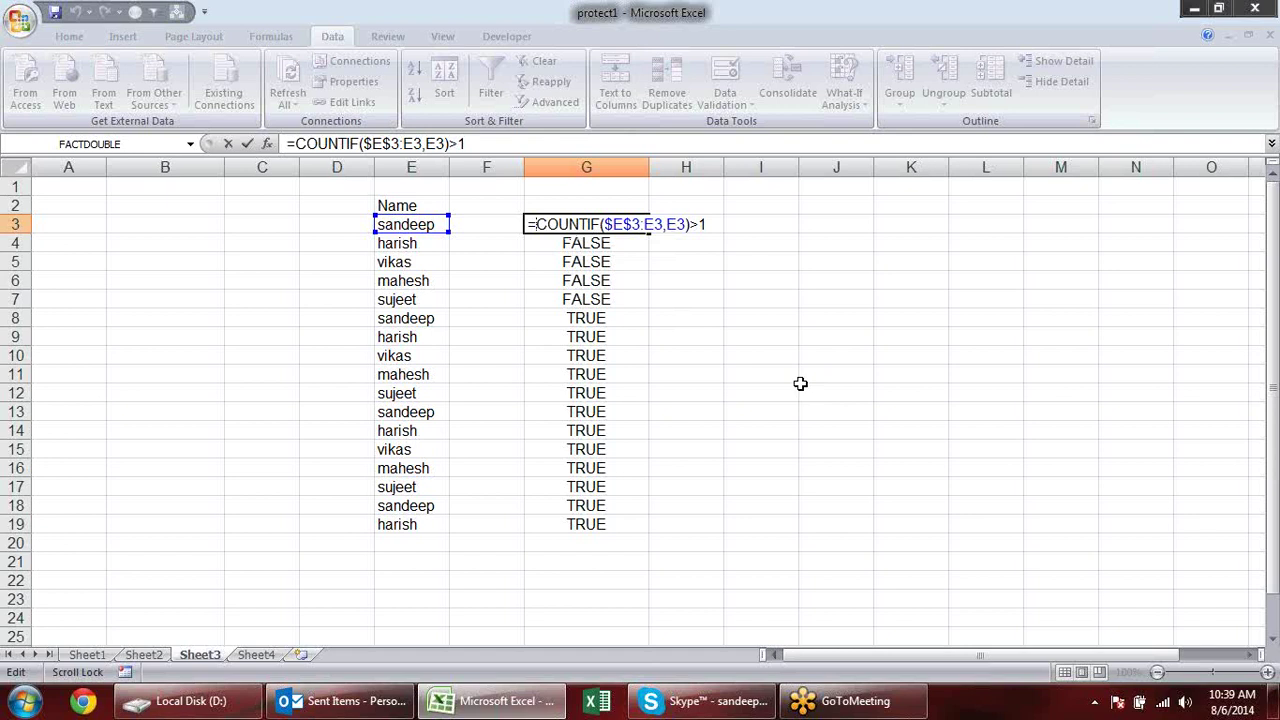
text(not)
key(Tab)
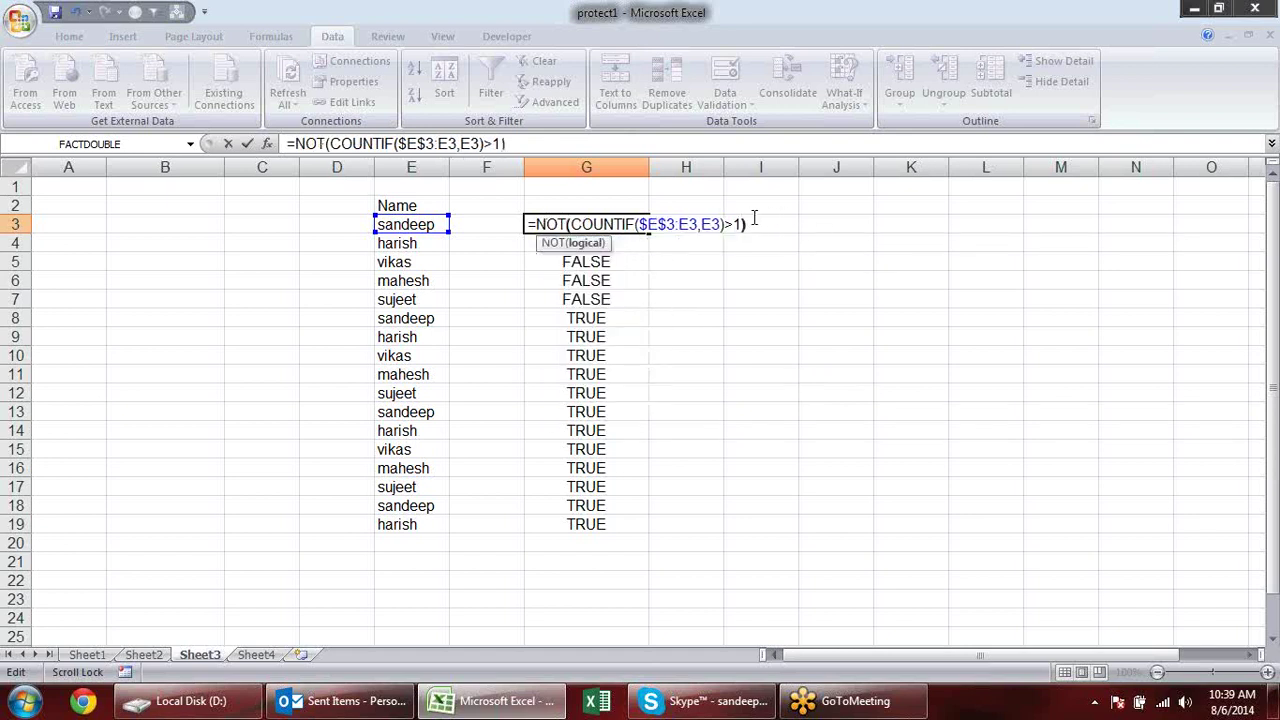
key(Return)
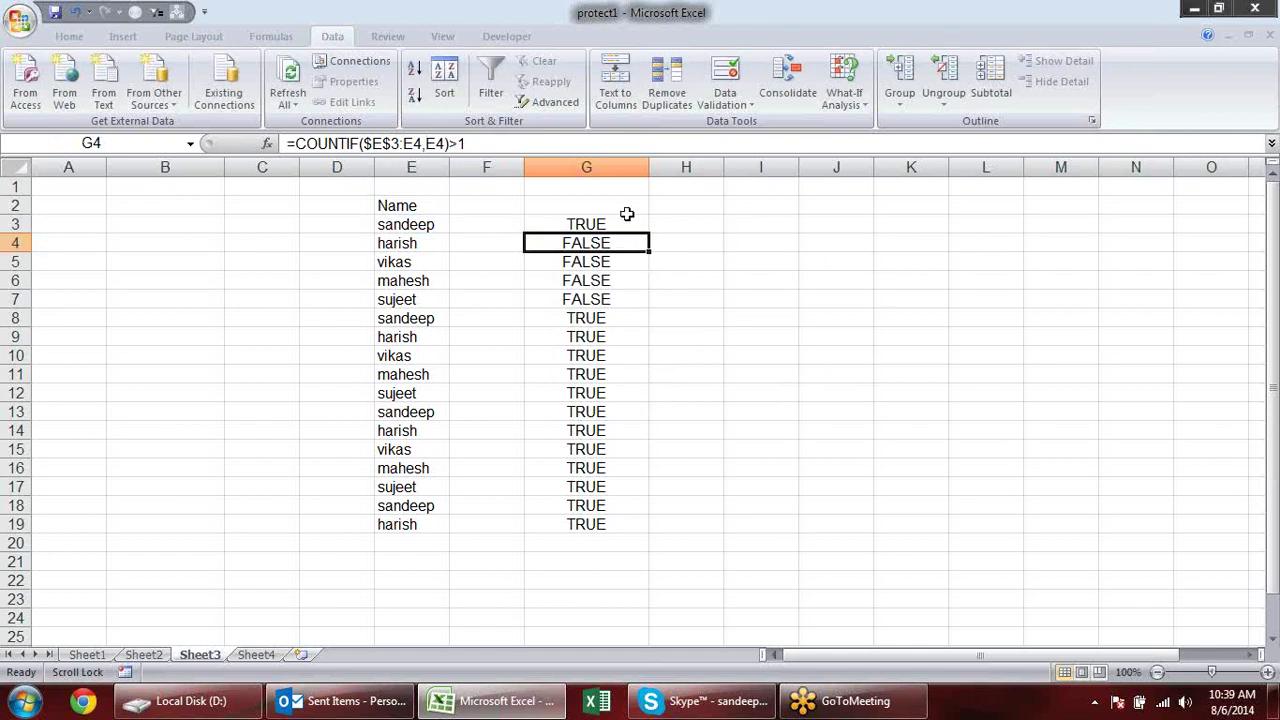
click(626, 210)
click(637, 222)
double_click(649, 233)
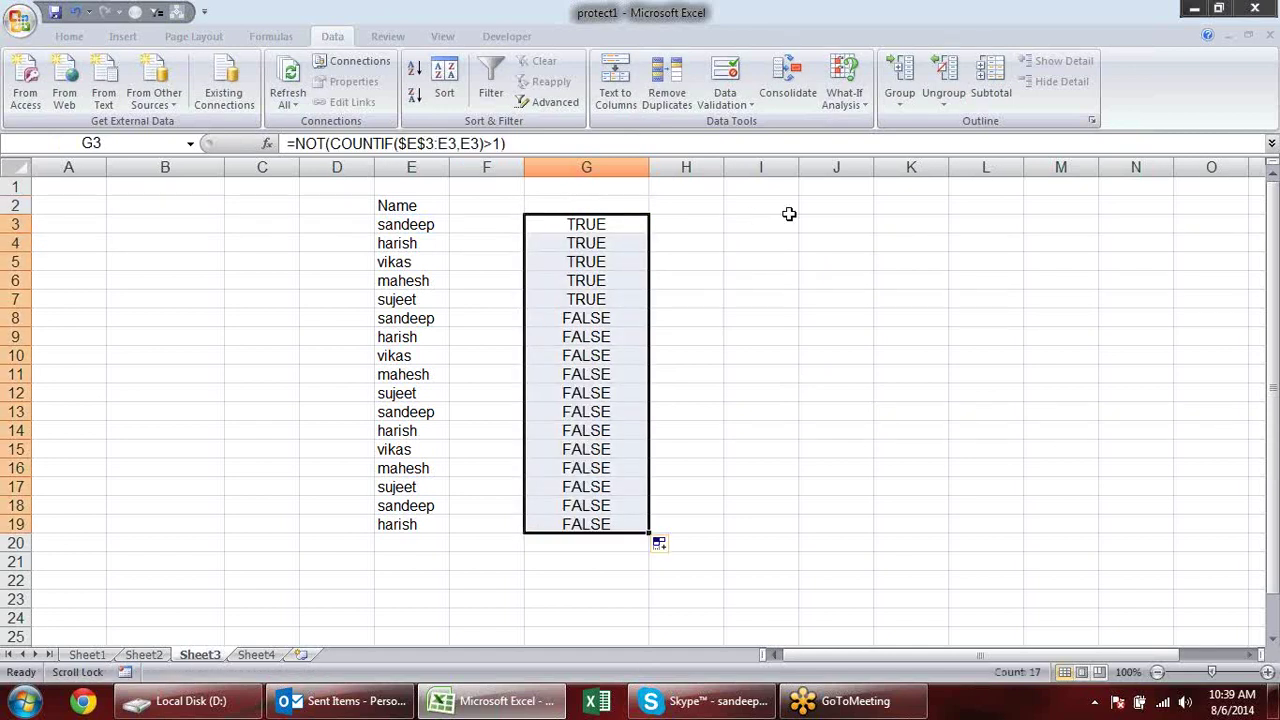
click(628, 228)
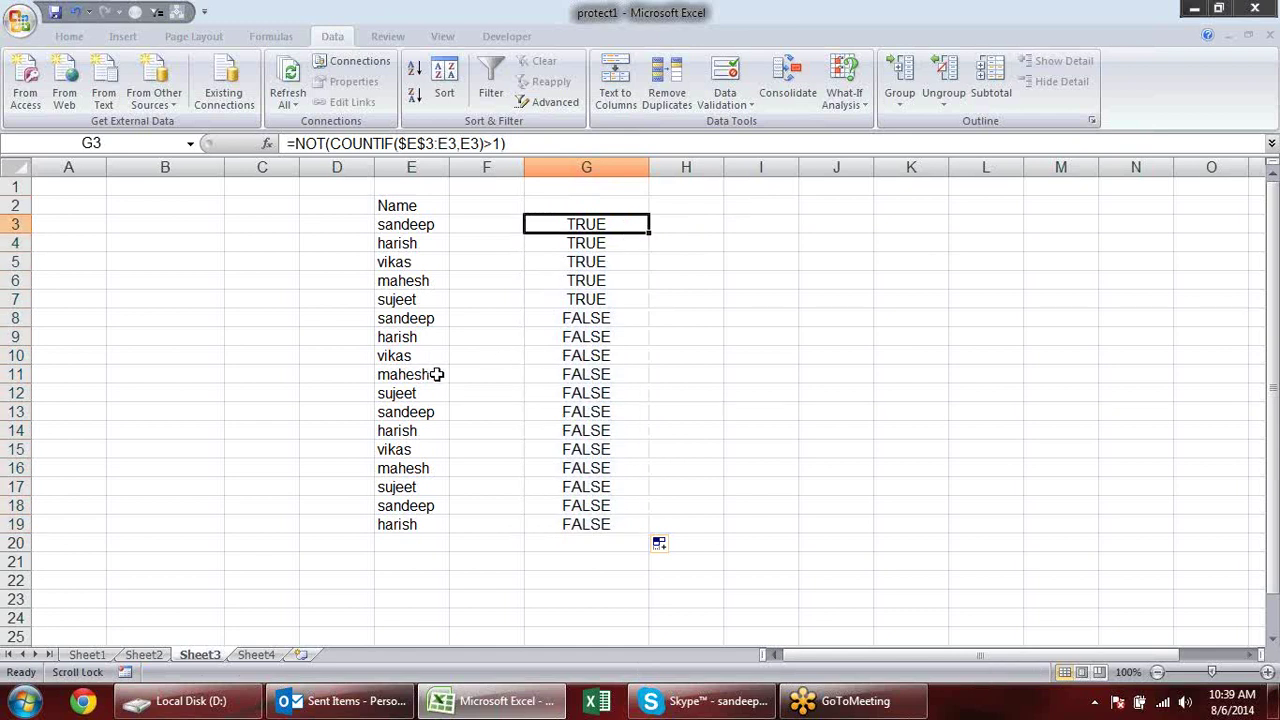
Step: Delete rows 8 through 20, keeping the five unique names, and review G3's formula
drag(20, 318, 49, 539)
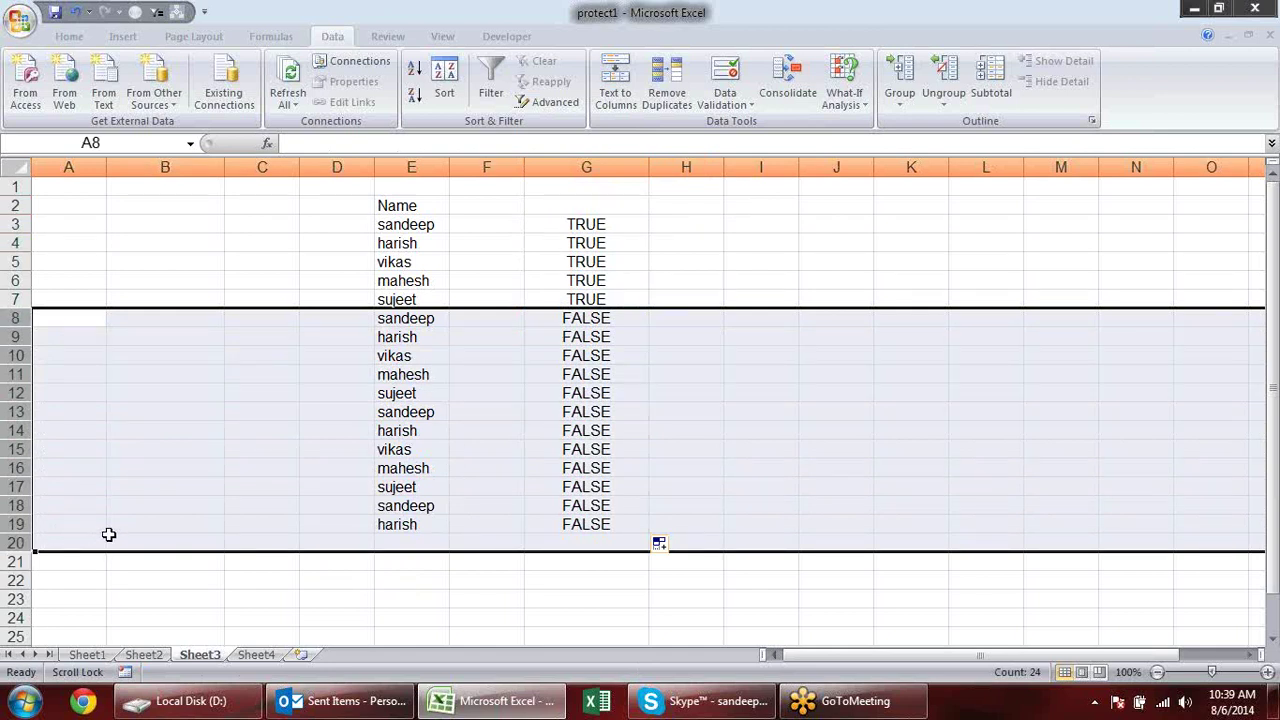
key(Delete)
click(640, 357)
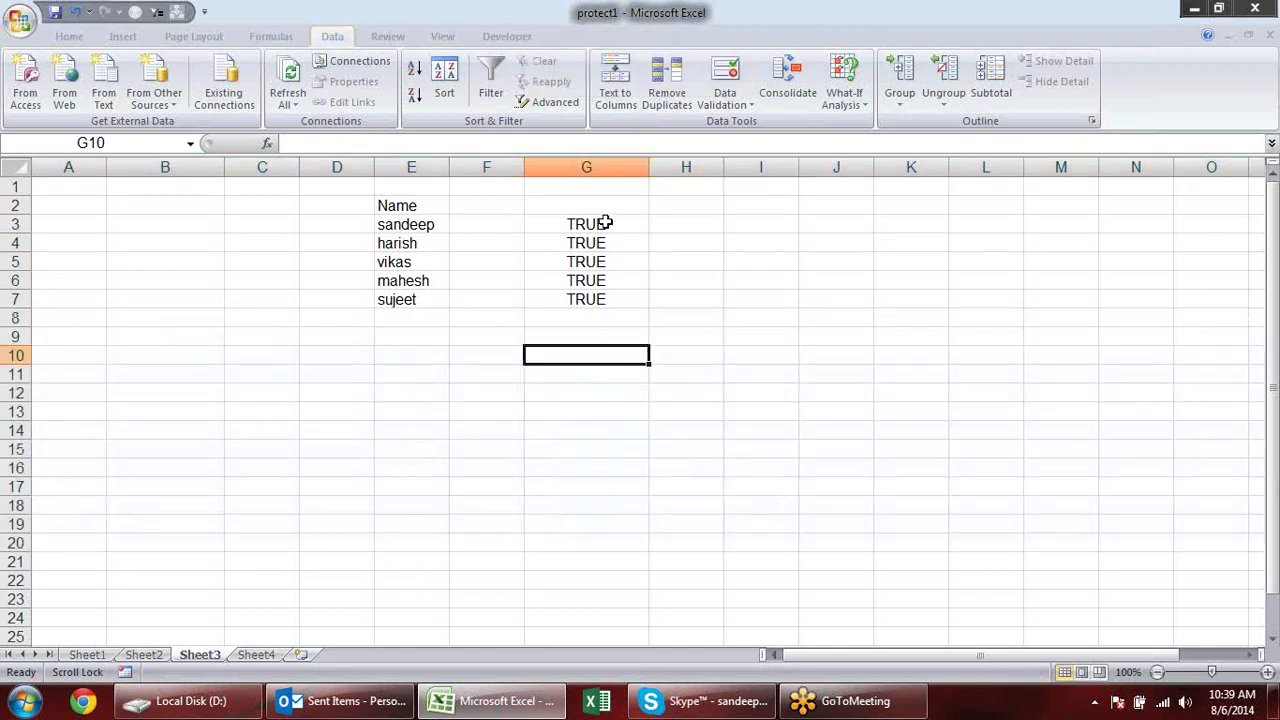
click(619, 224)
click(563, 143)
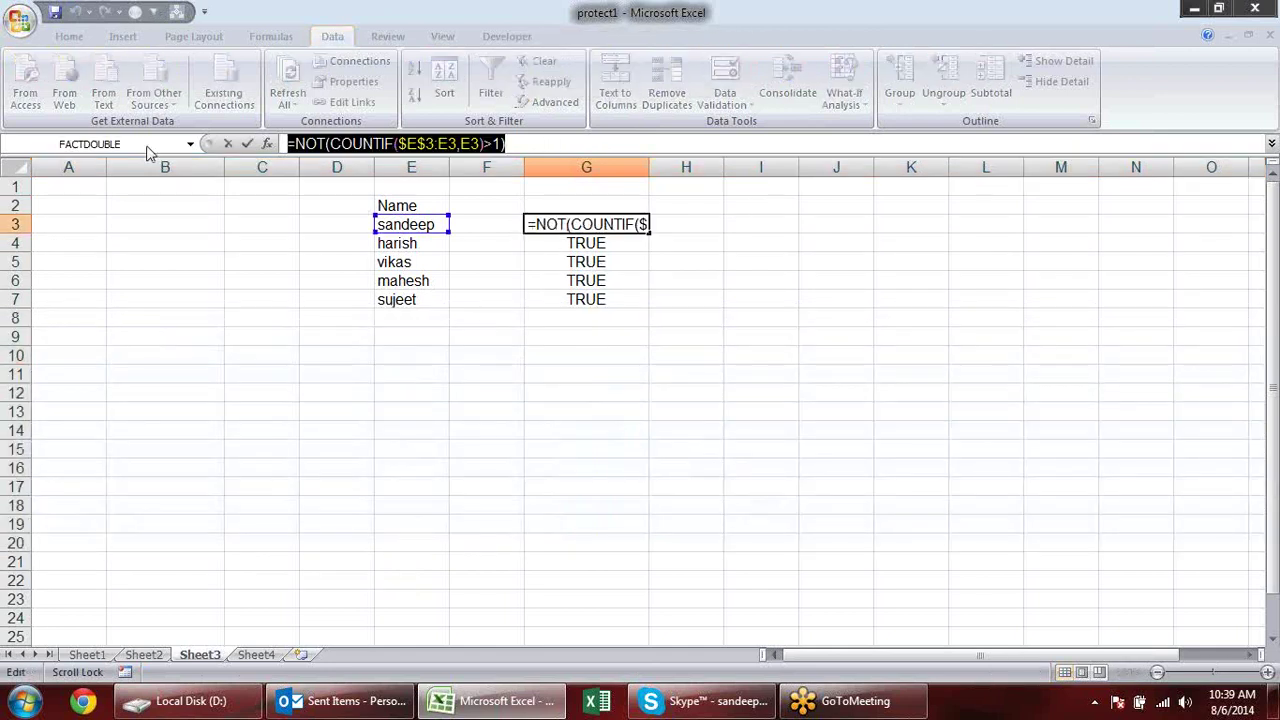
key(Escape)
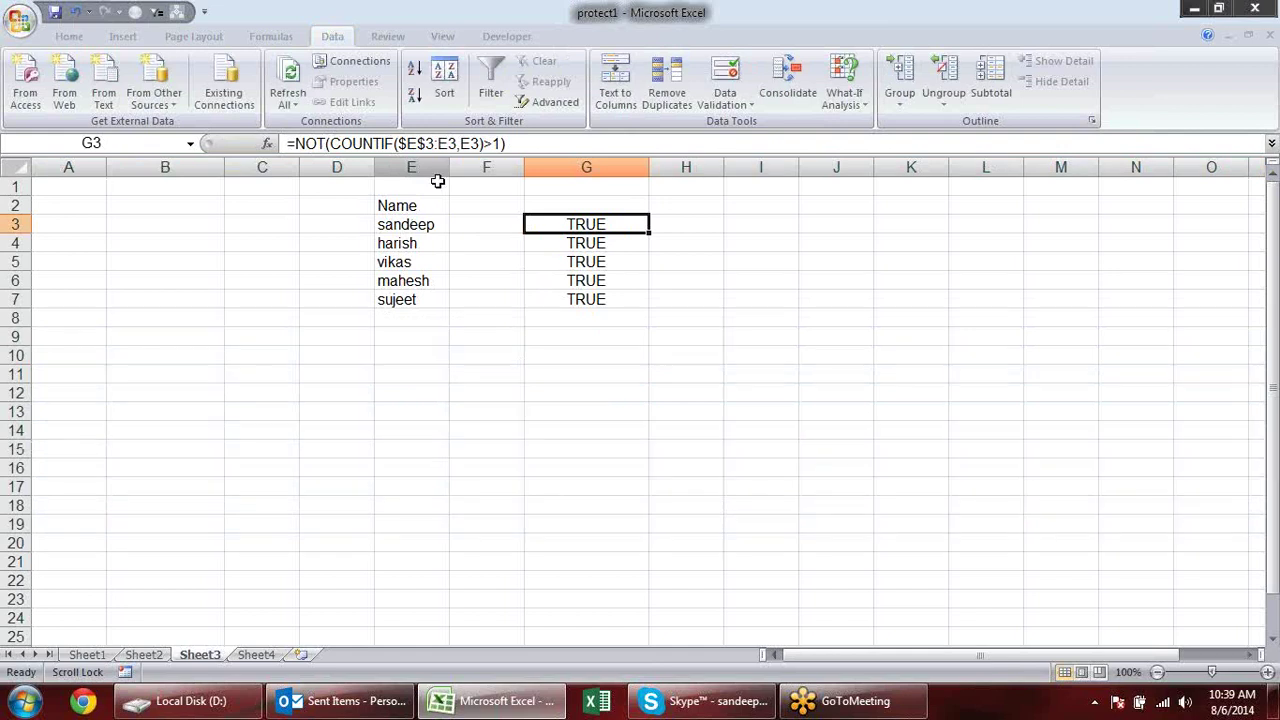
Step: Give E3:E25 Custom validation =NOT(COUNTIF($E$3:E3,E3)>1) to block repeated names
mouse_move(420, 226)
mouse_down()
mouse_move(376, 648)
mouse_move(414, 586)
mouse_up()
scroll(534, 451, up, 1)
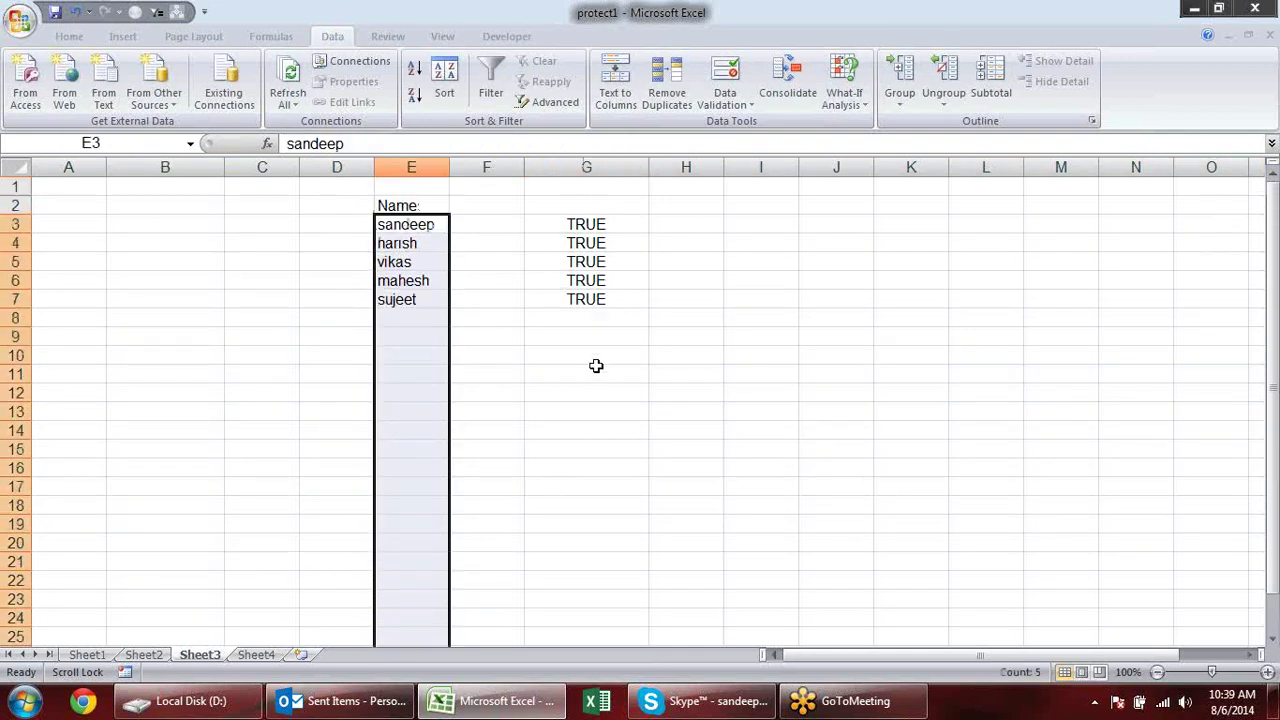
click(729, 75)
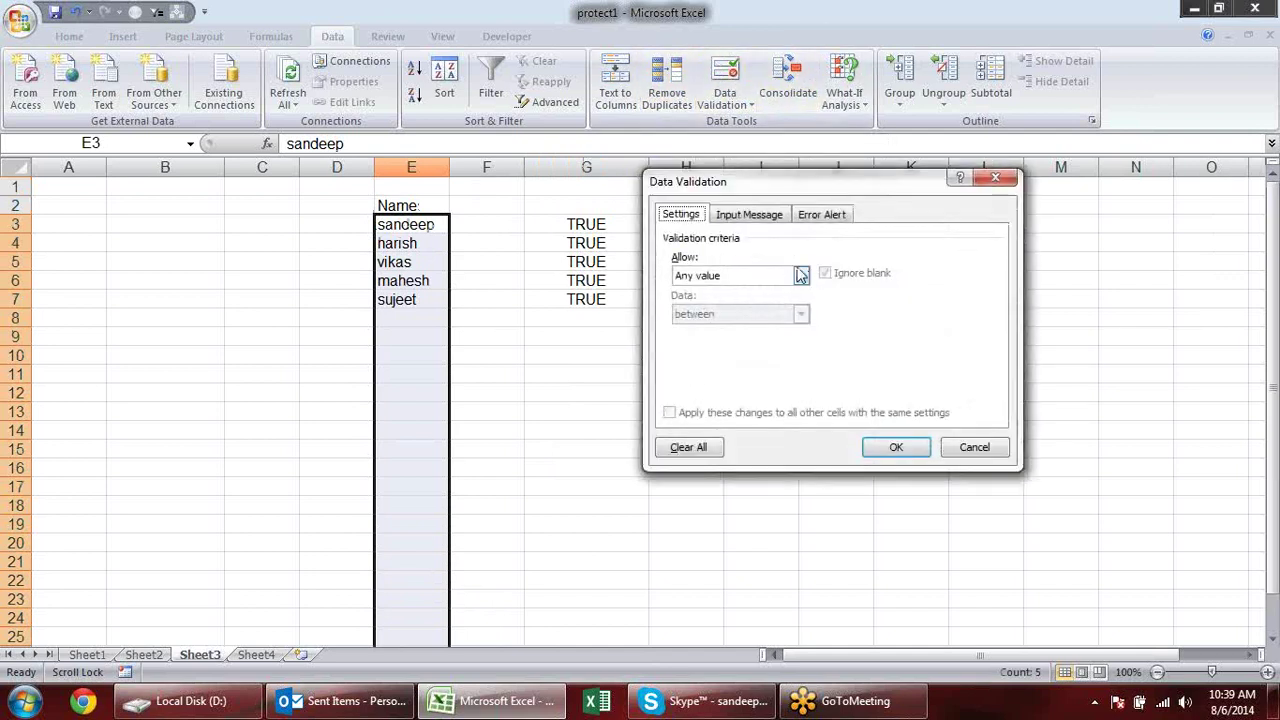
click(801, 275)
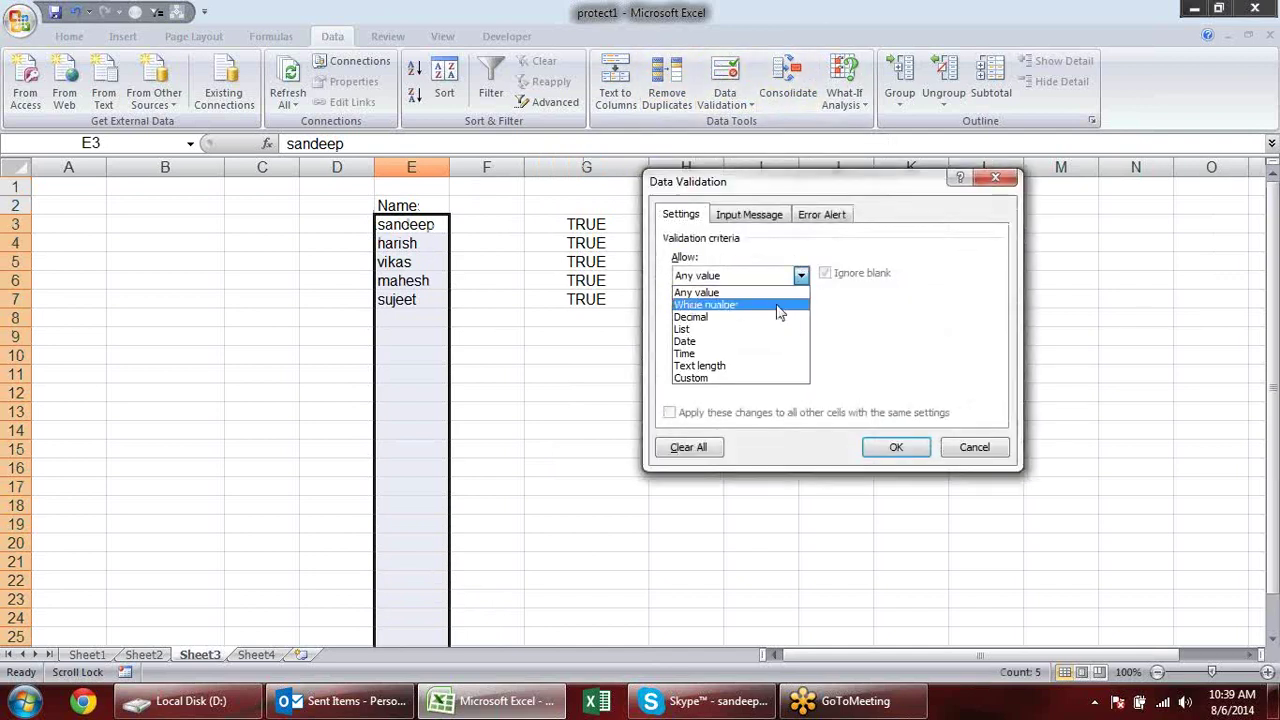
click(766, 379)
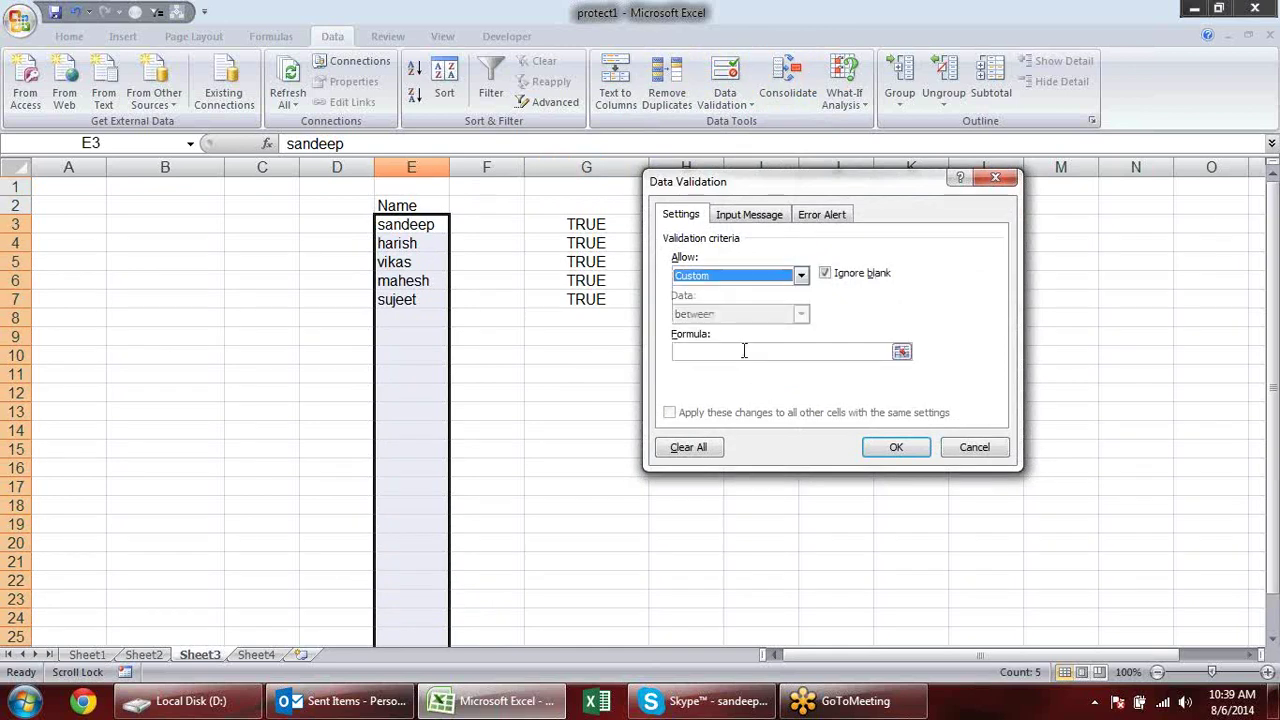
click(743, 351)
text(=NOT(COUNTIF($E$3:E3,E3)>1))
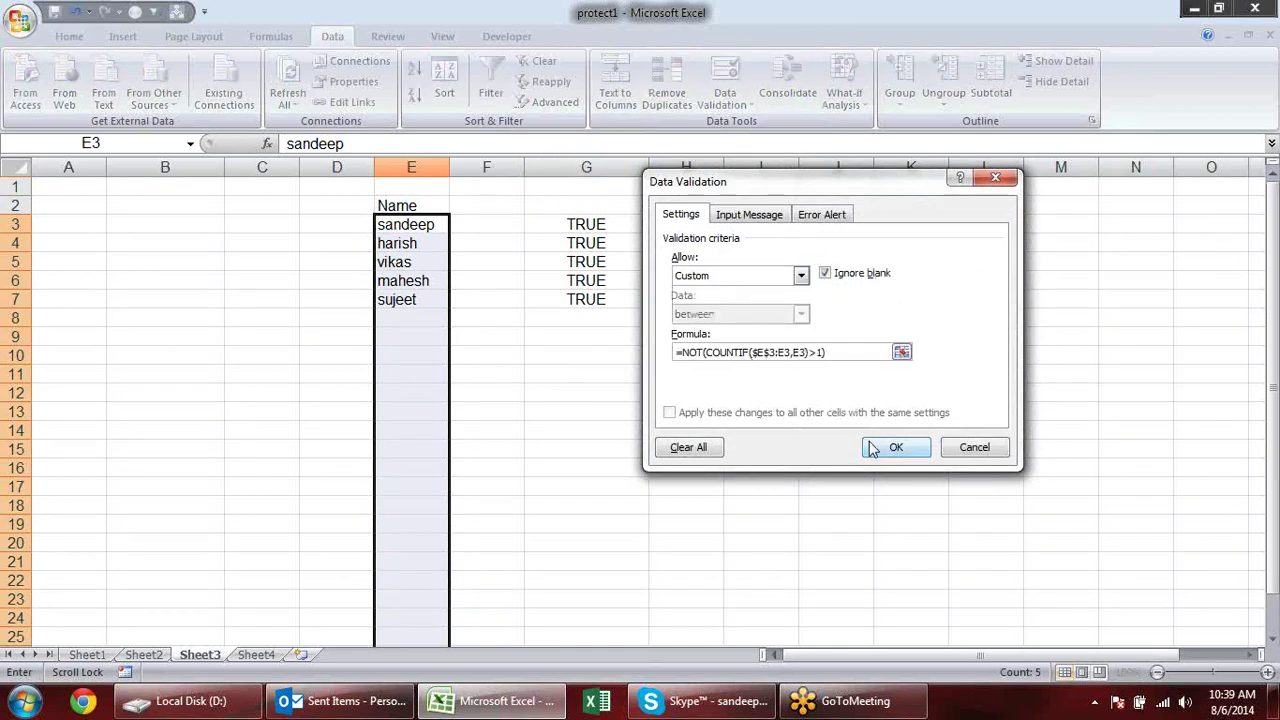
click(896, 446)
click(390, 320)
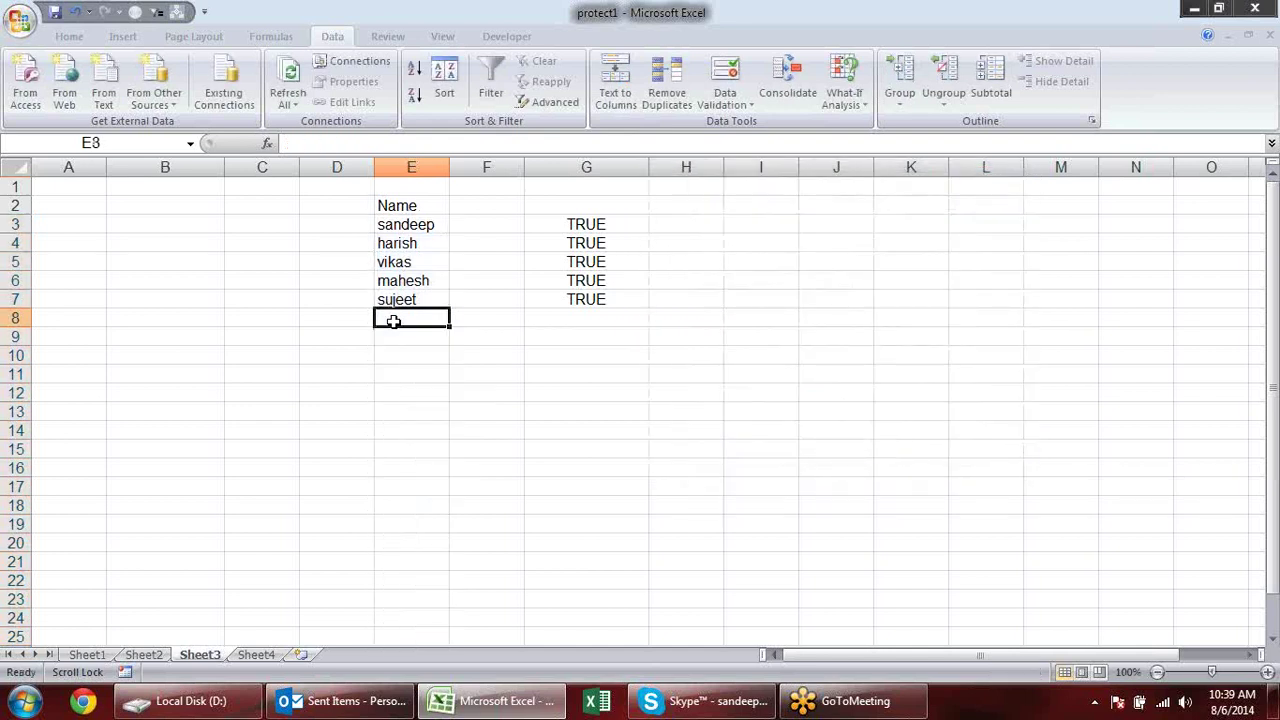
Step: Try an existing name in E8, see it rejected, then enter a new unique name
text(sa)
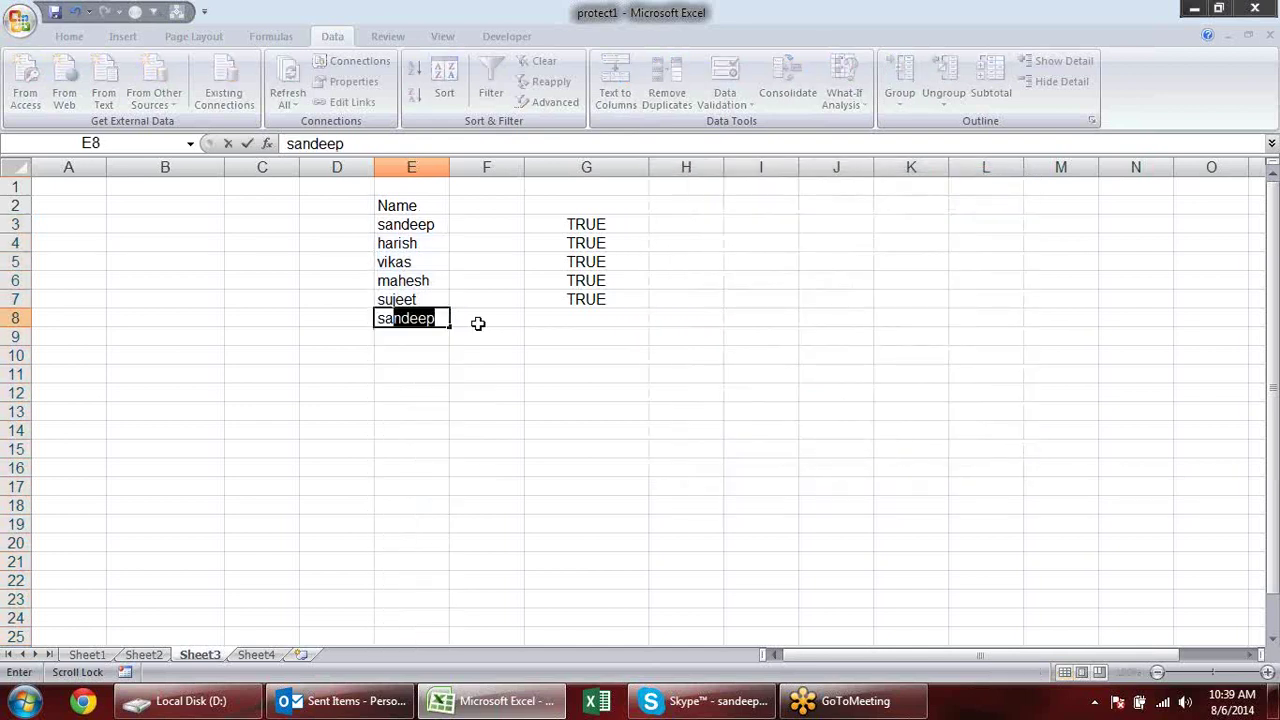
key(Return)
key(Escape)
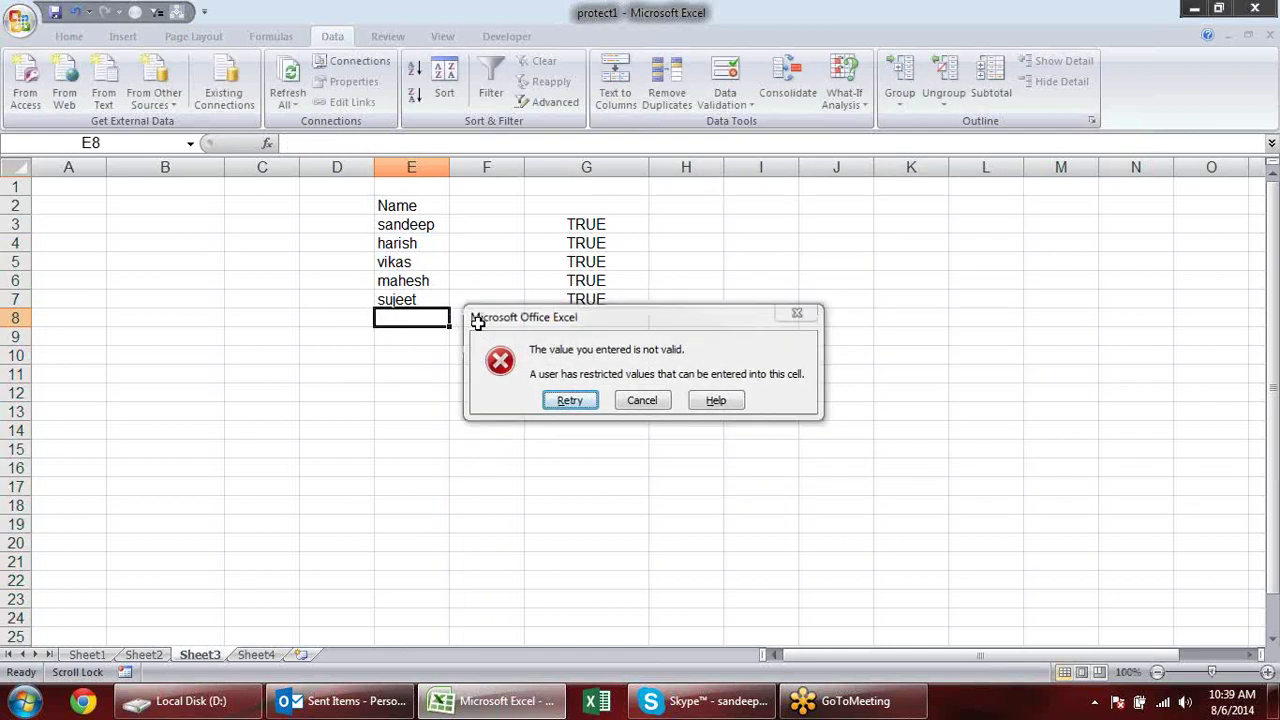
text(Pradeep)
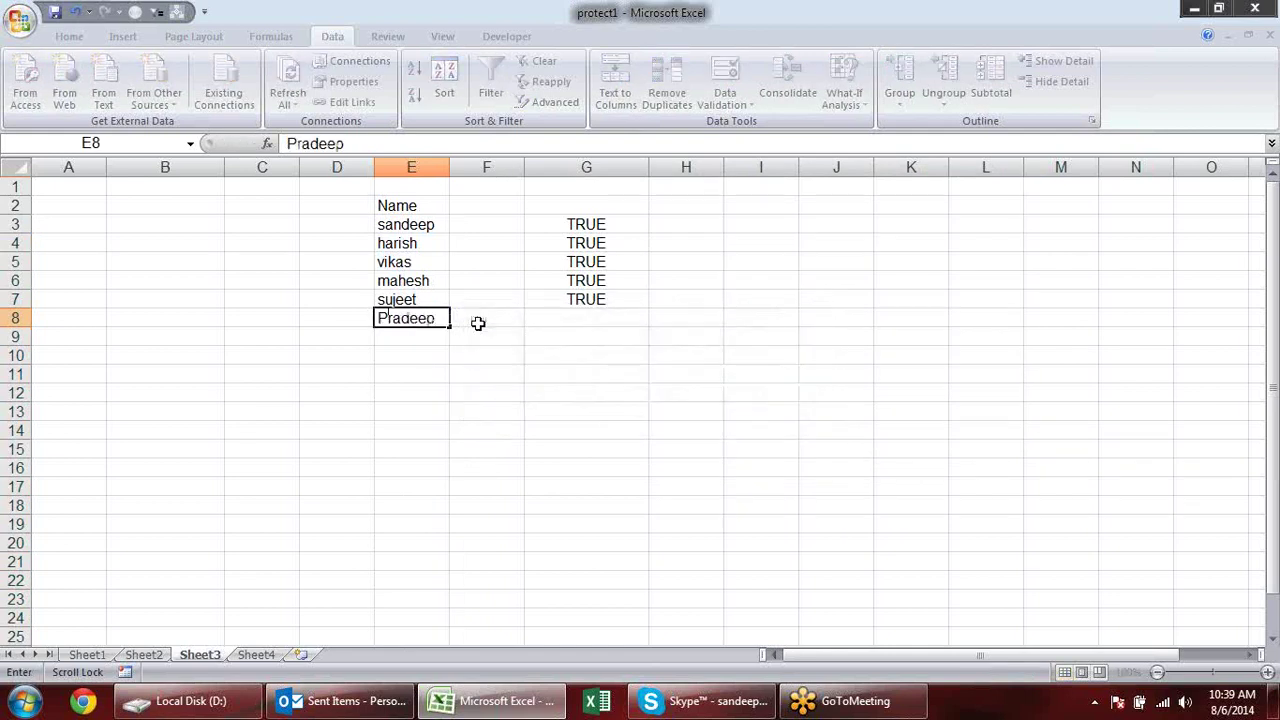
key(Return)
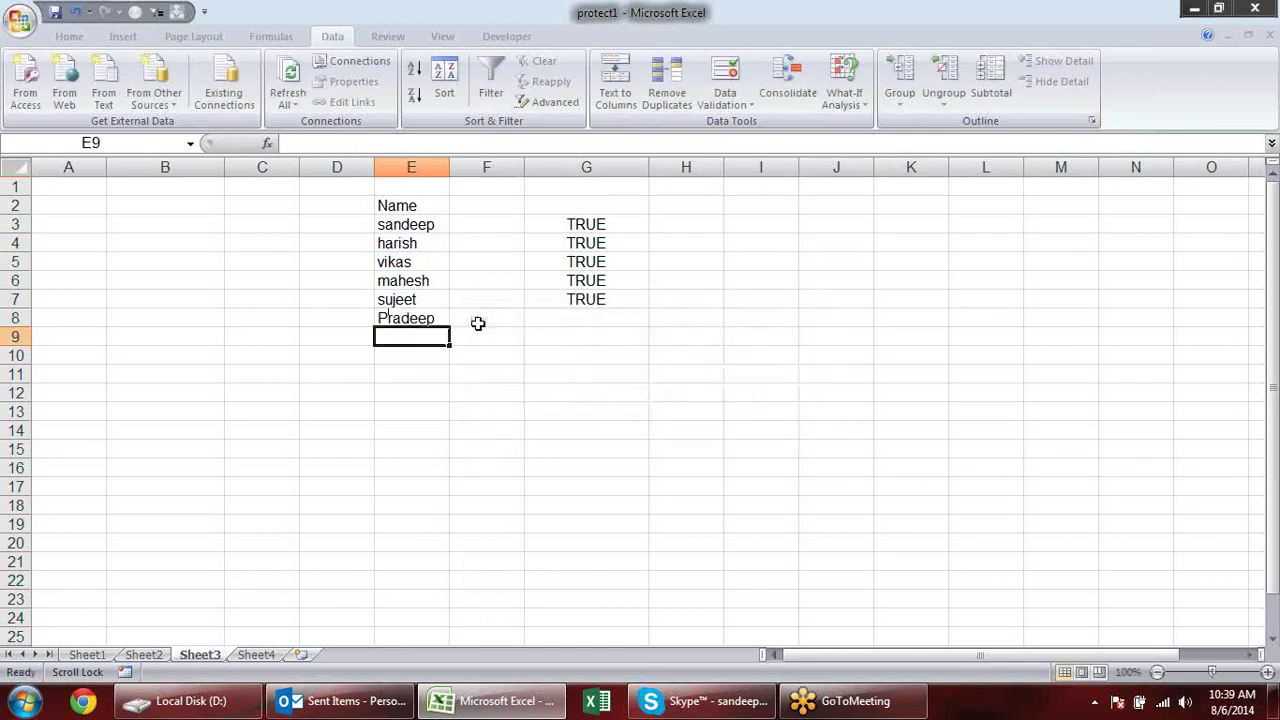
Step: Confirm another repeated name is refused in E9, then review G3's formula
text(hari)
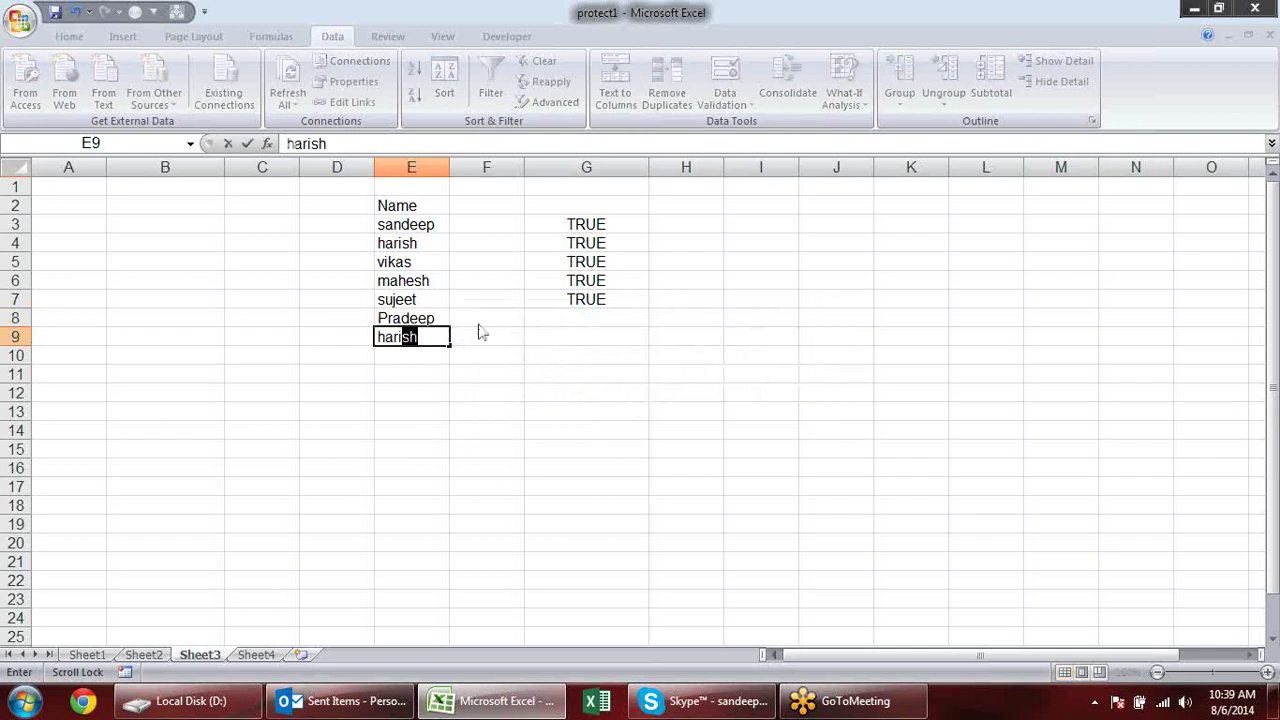
key(Return)
key(Escape)
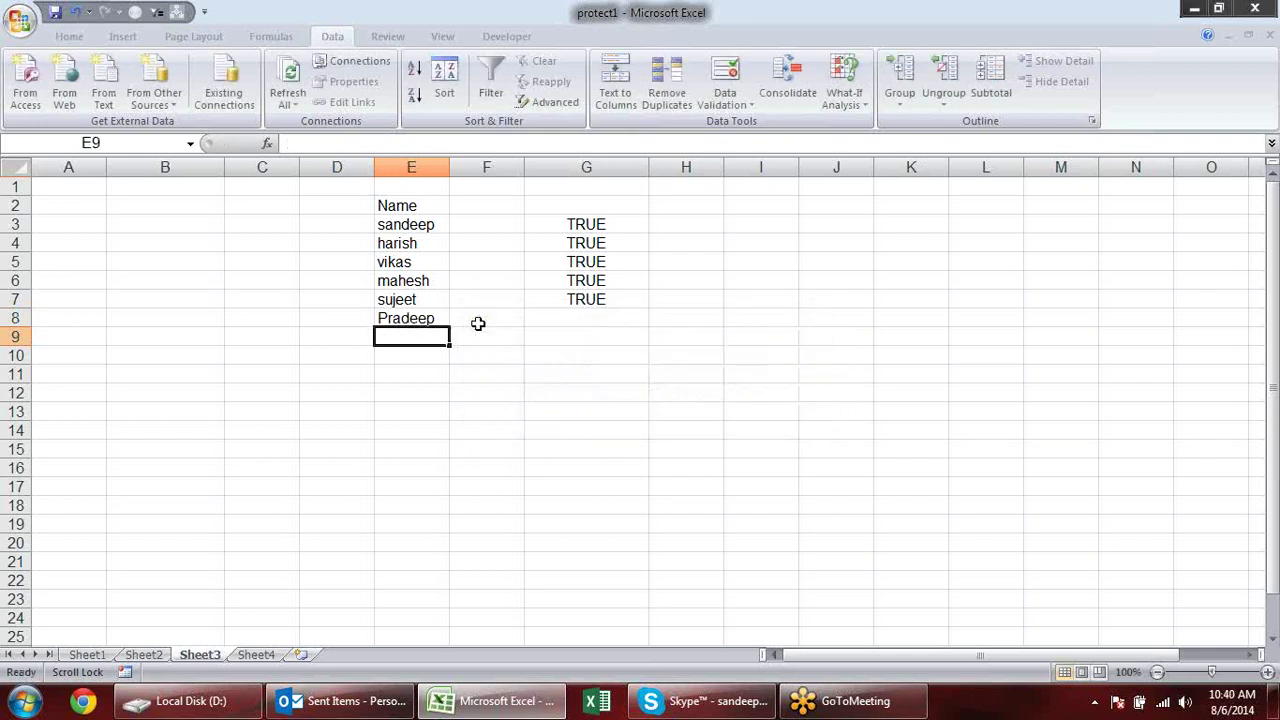
double_click(618, 228)
click(589, 226)
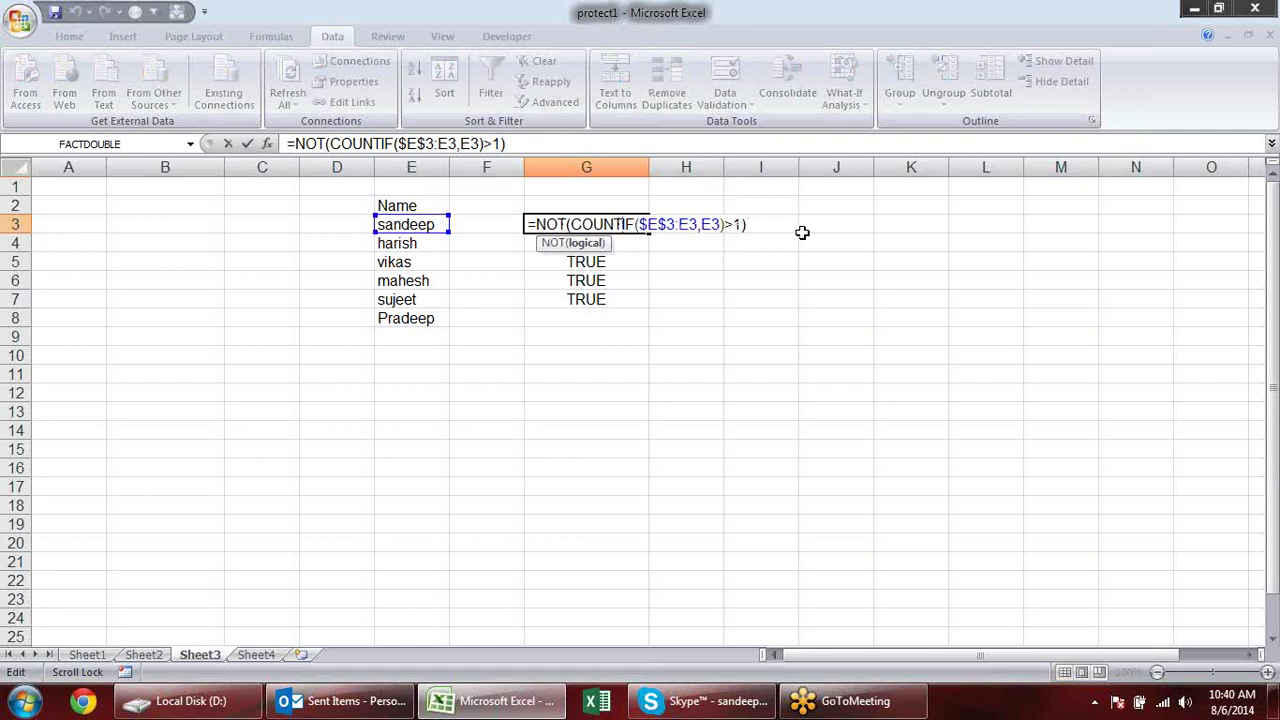
key(Escape)
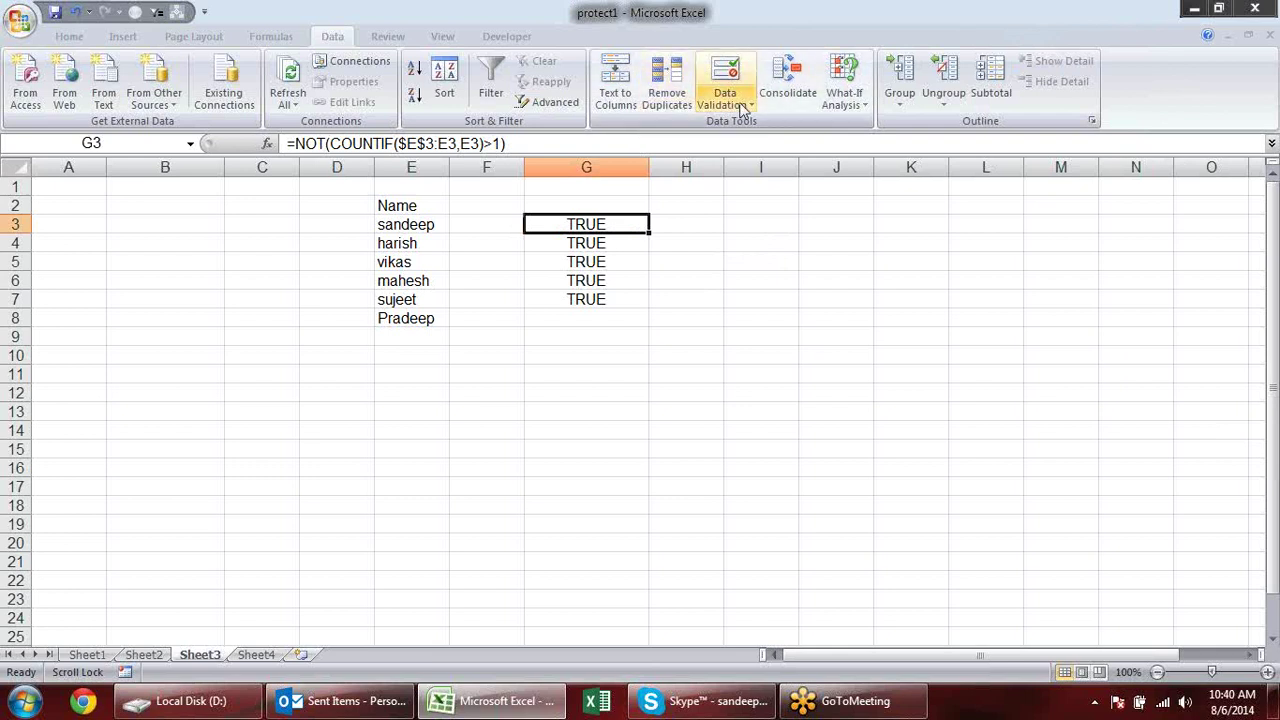
click(957, 318)
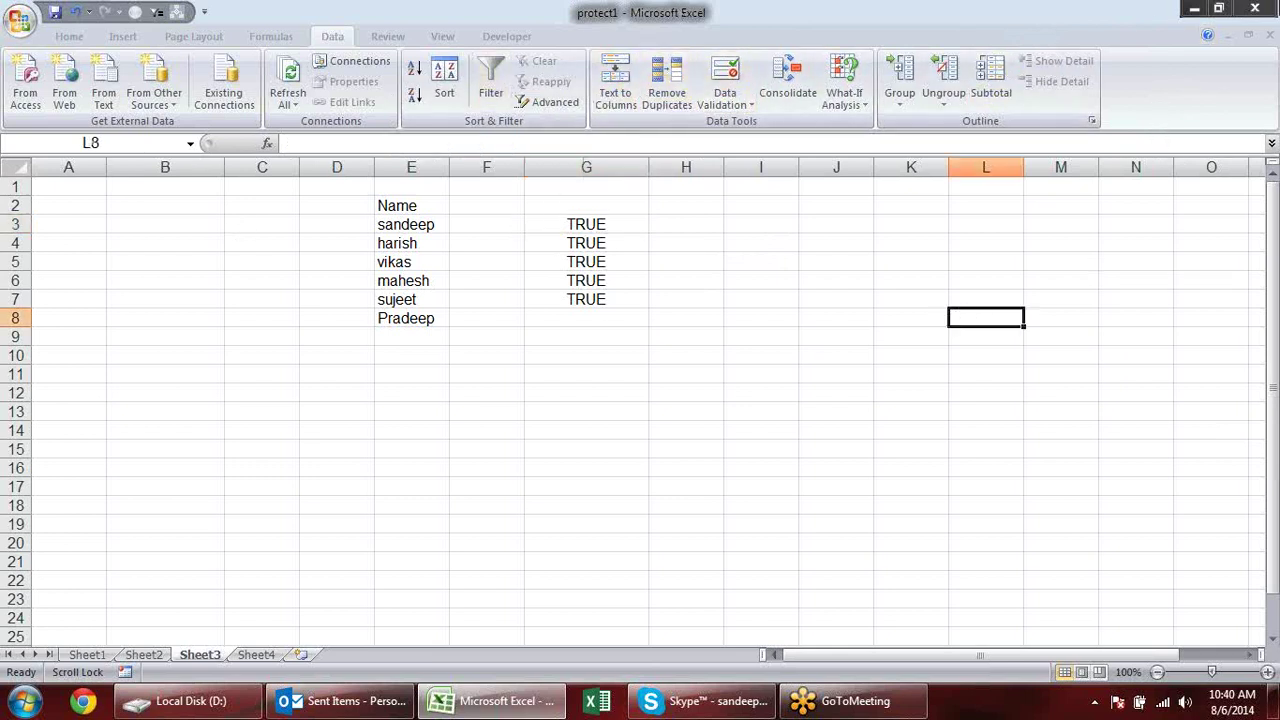